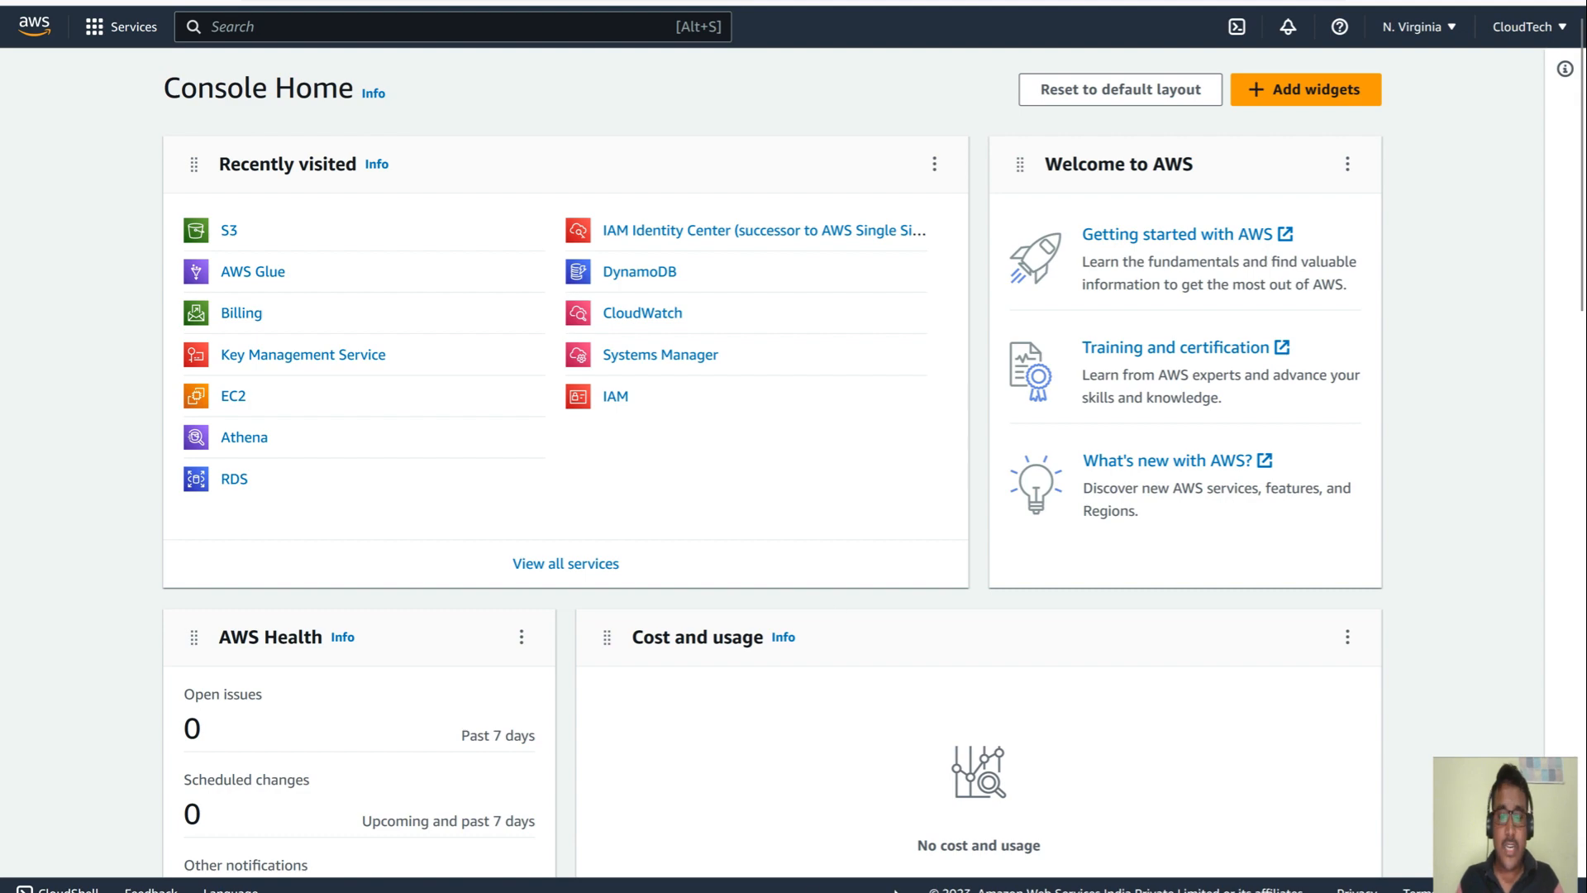
- Switch to the LearningAWS folder in File Explorer and view the emp file's comma-separated rows in Notepad, closing it when done
{"action": "mouse_move", "coordinate": [744, 891]}
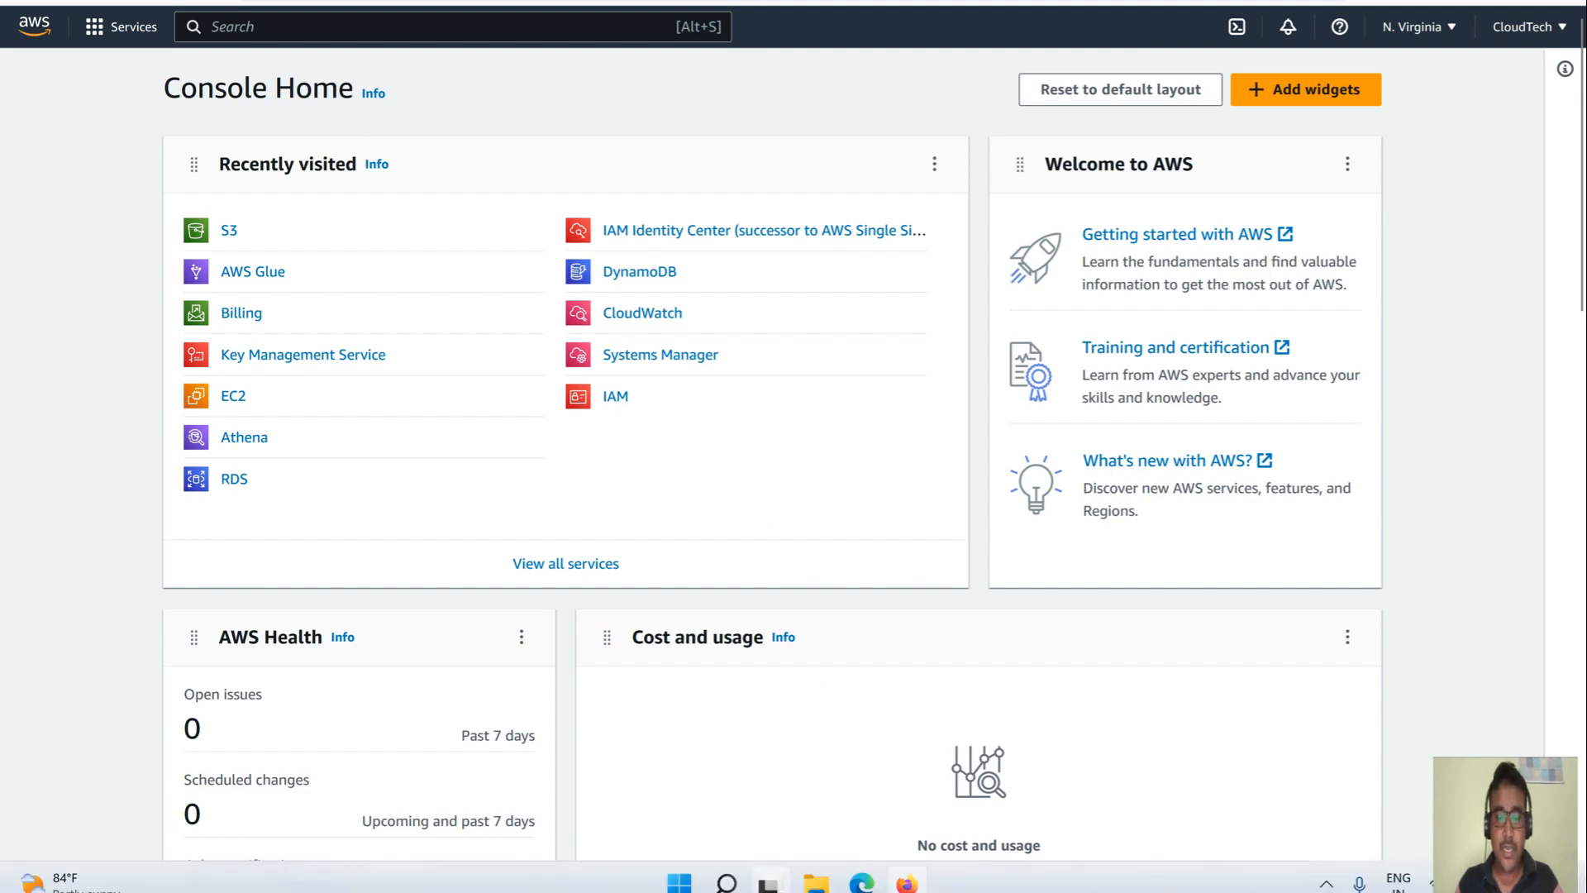
{"action": "left_click", "coordinate": [813, 879]}
{"action": "left_click", "coordinate": [719, 777]}
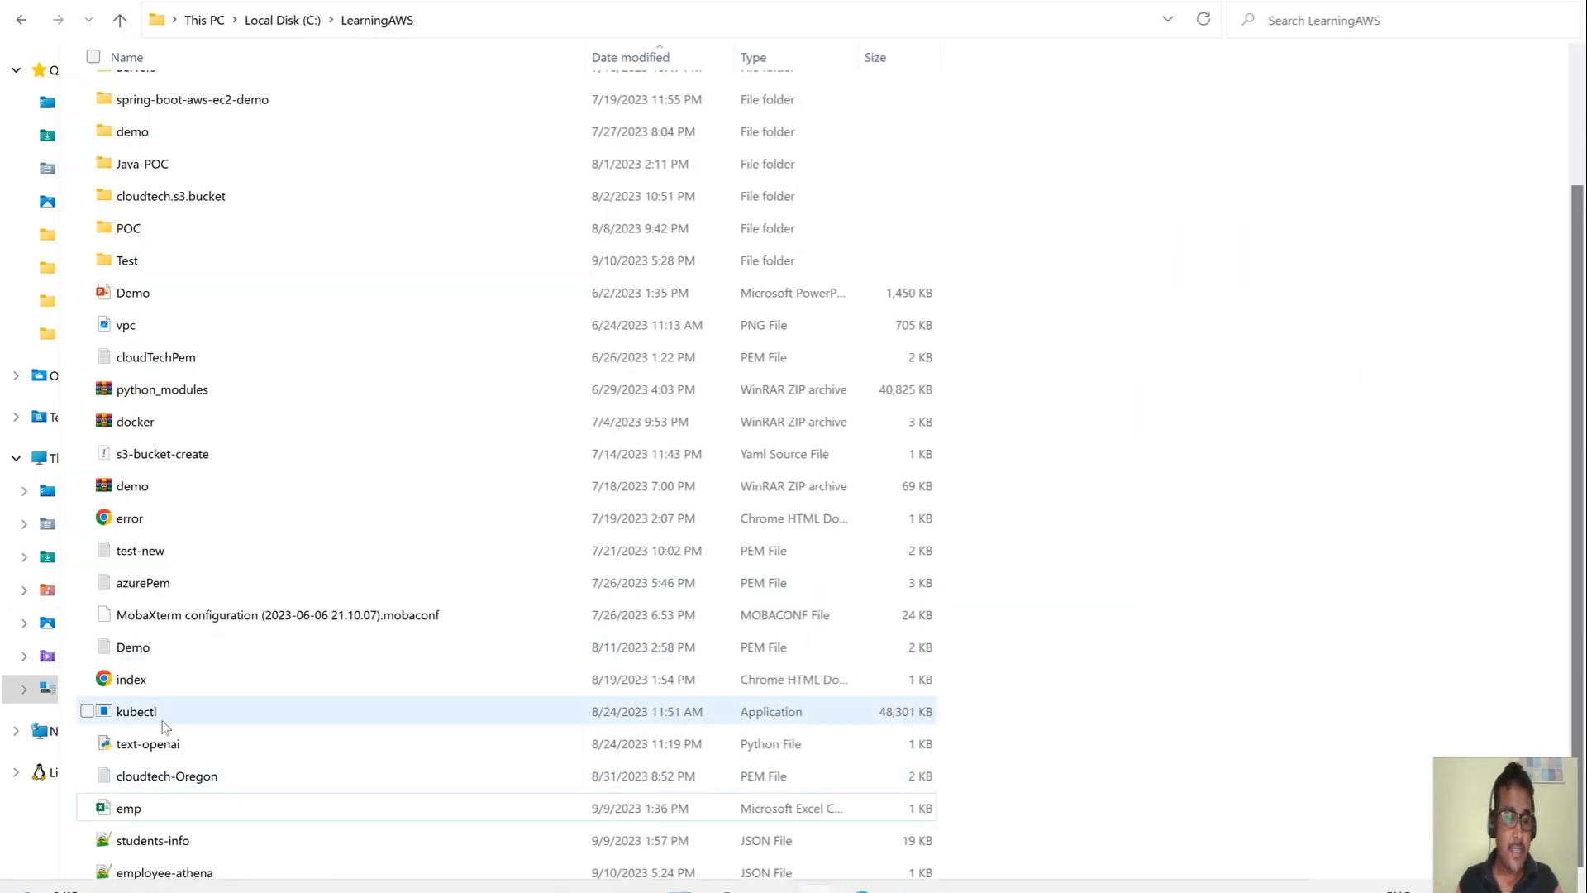
{"action": "right_click", "coordinate": [148, 814]}
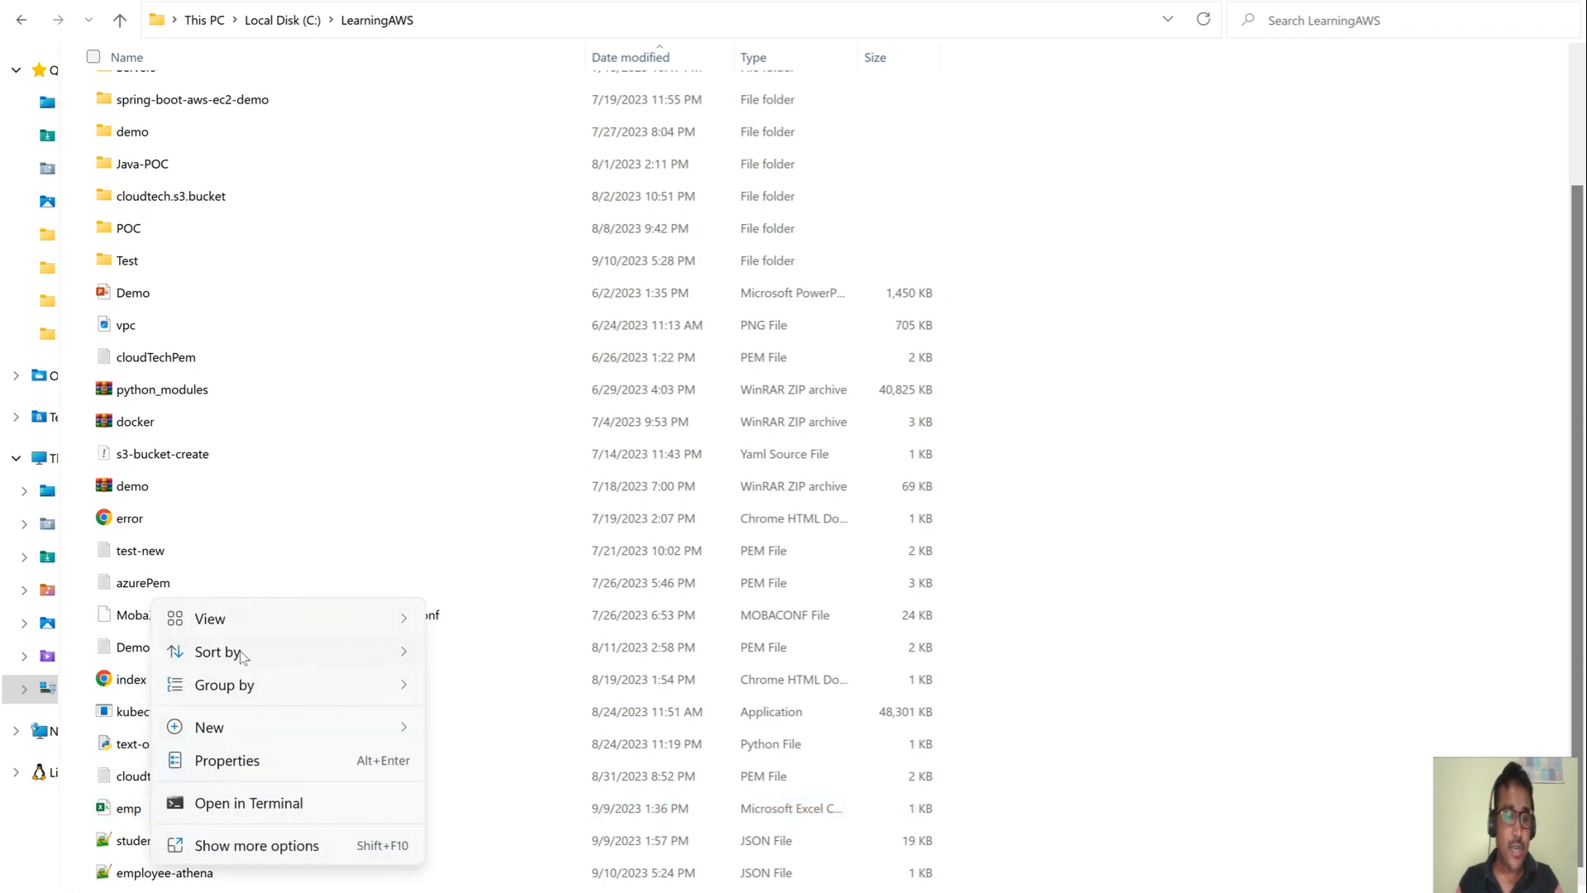
{"action": "left_click", "coordinate": [134, 808]}
{"action": "right_click", "coordinate": [137, 809]}
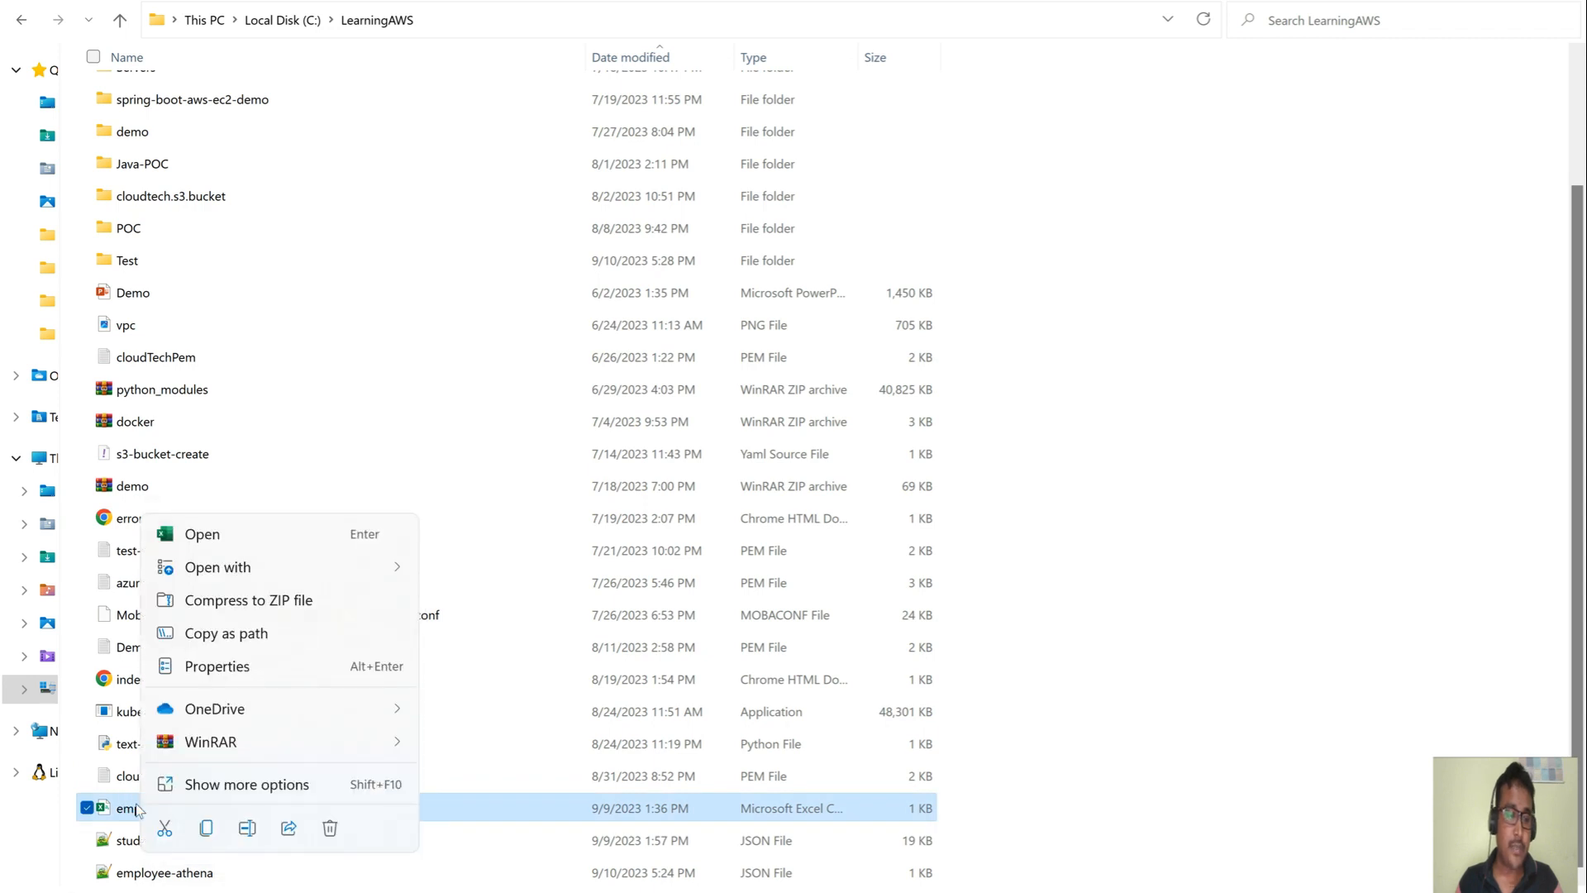
{"action": "mouse_move", "coordinate": [248, 567]}
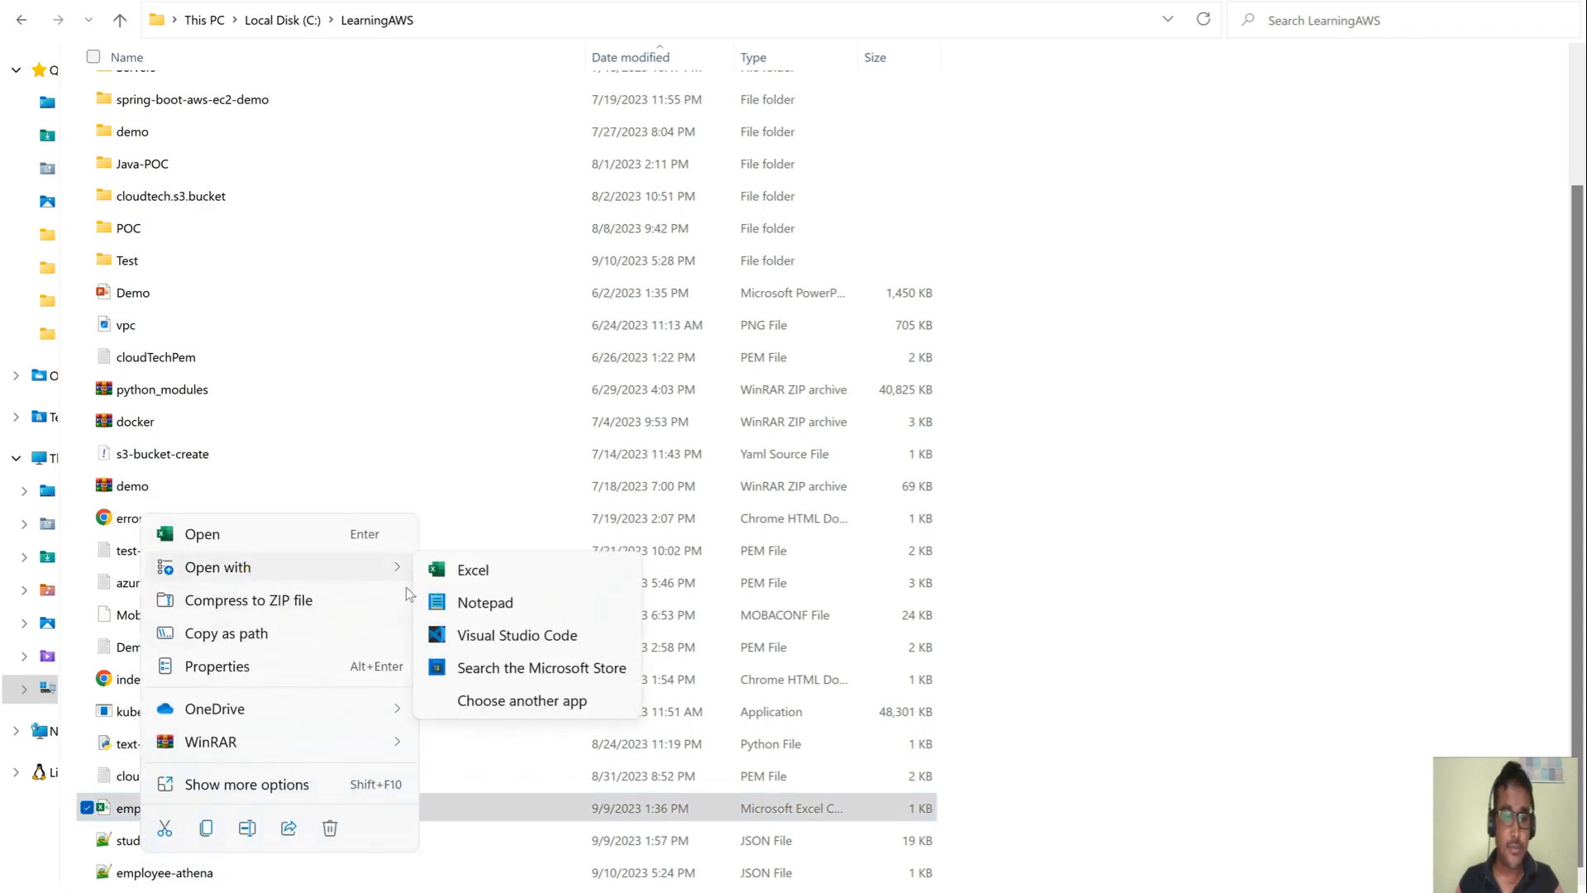
{"action": "left_click", "coordinate": [482, 604]}
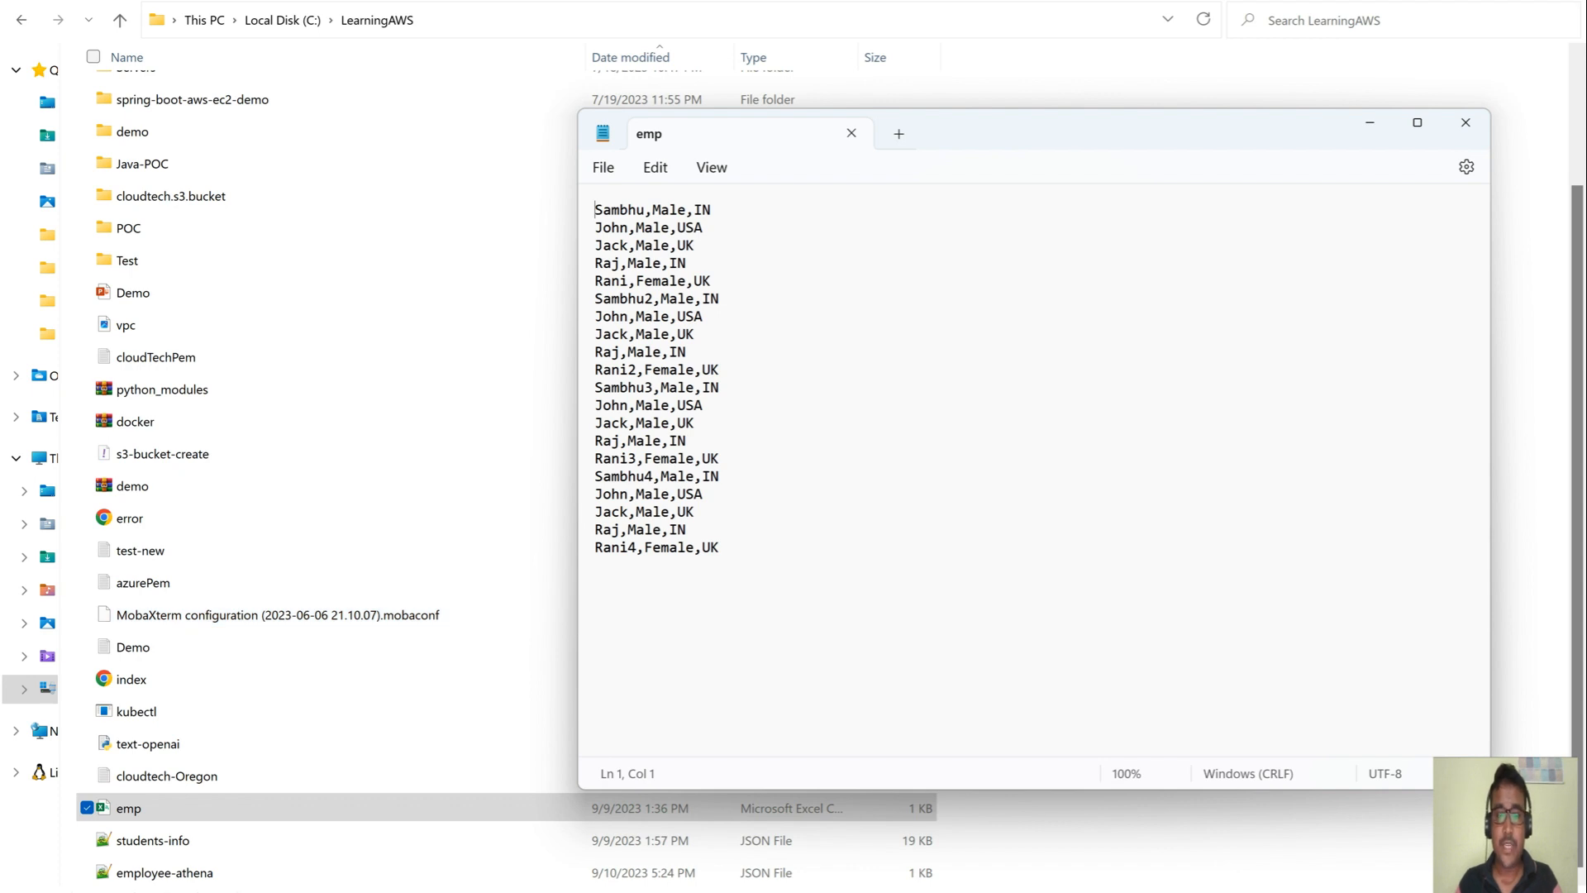
{"action": "left_click_drag", "start_coordinate": [727, 547], "coordinate": [586, 197]}
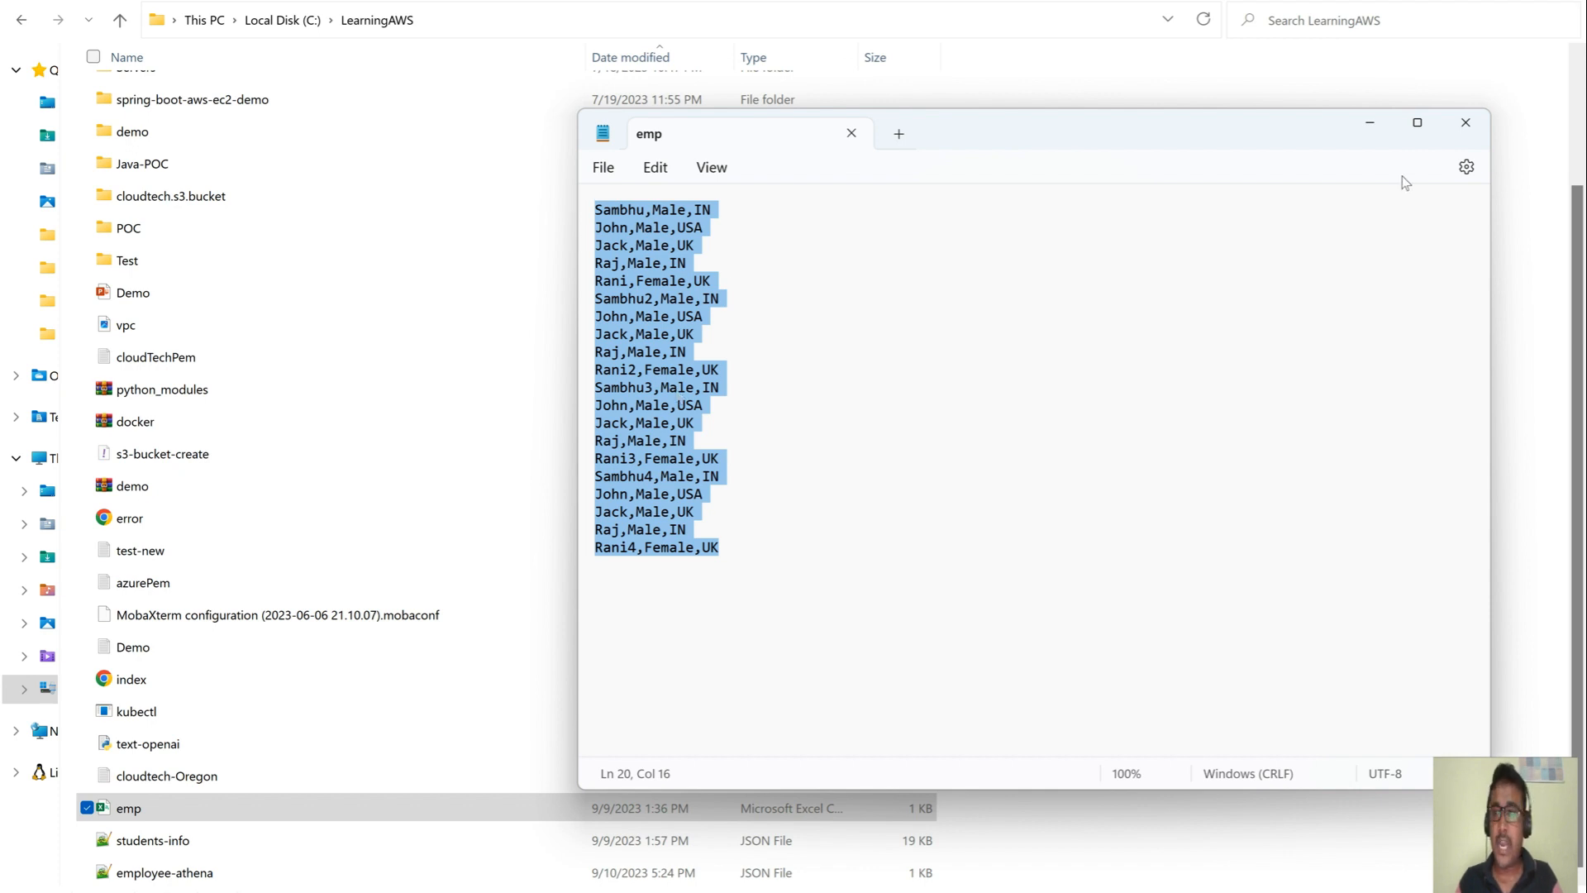
{"action": "left_click", "coordinate": [1465, 122]}
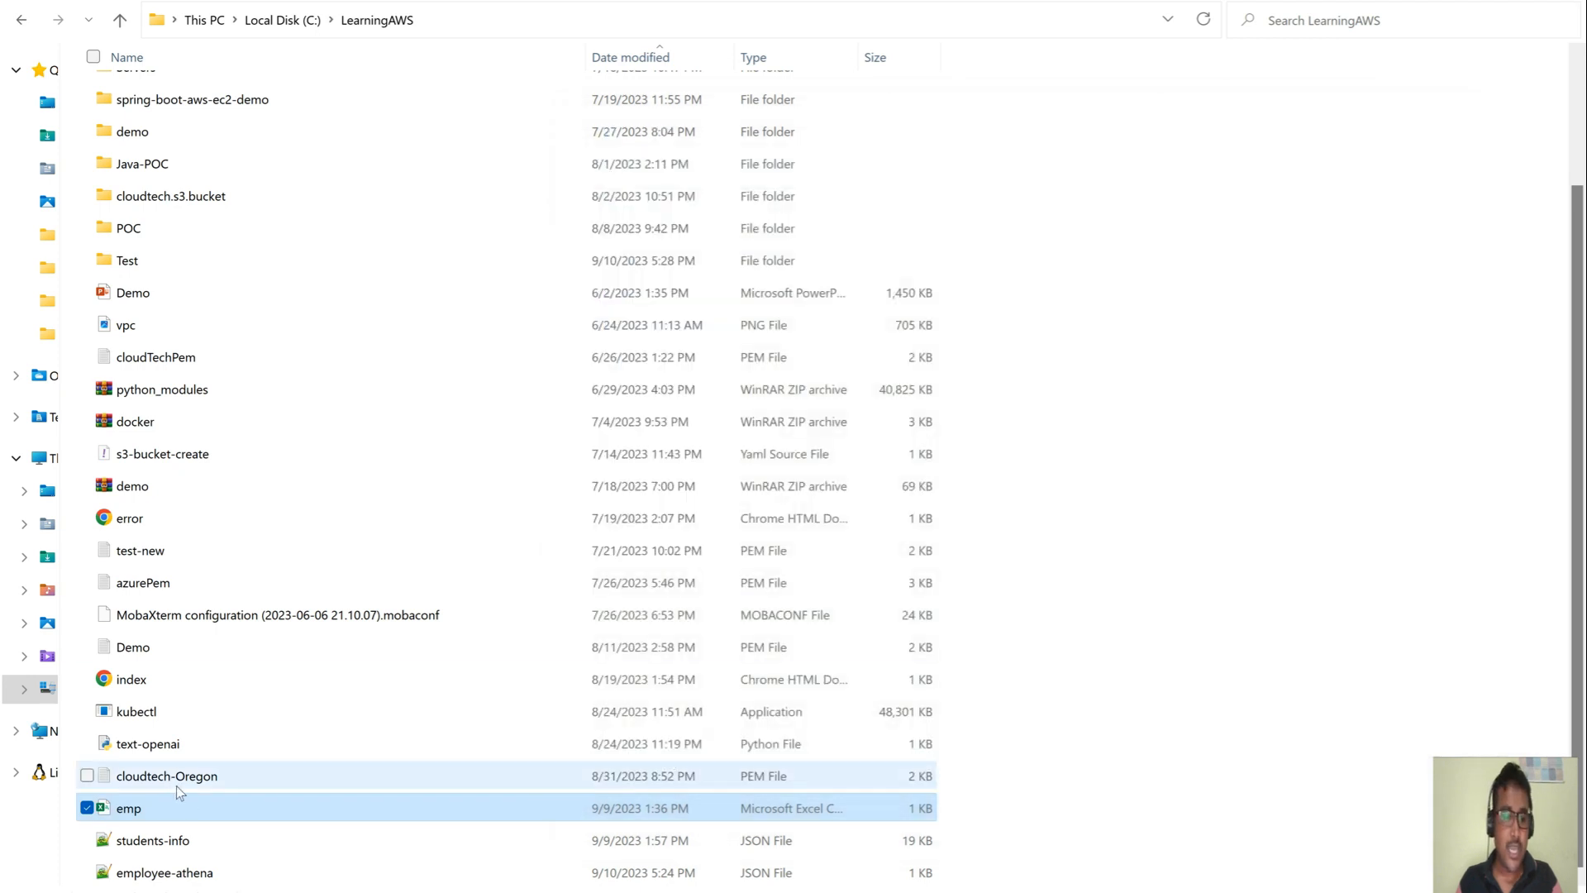
- Open the employee-athena JSON file in Notepad and examine how its first record is laid out on a single line
{"action": "left_click", "coordinate": [200, 874]}
{"action": "right_click", "coordinate": [200, 878]}
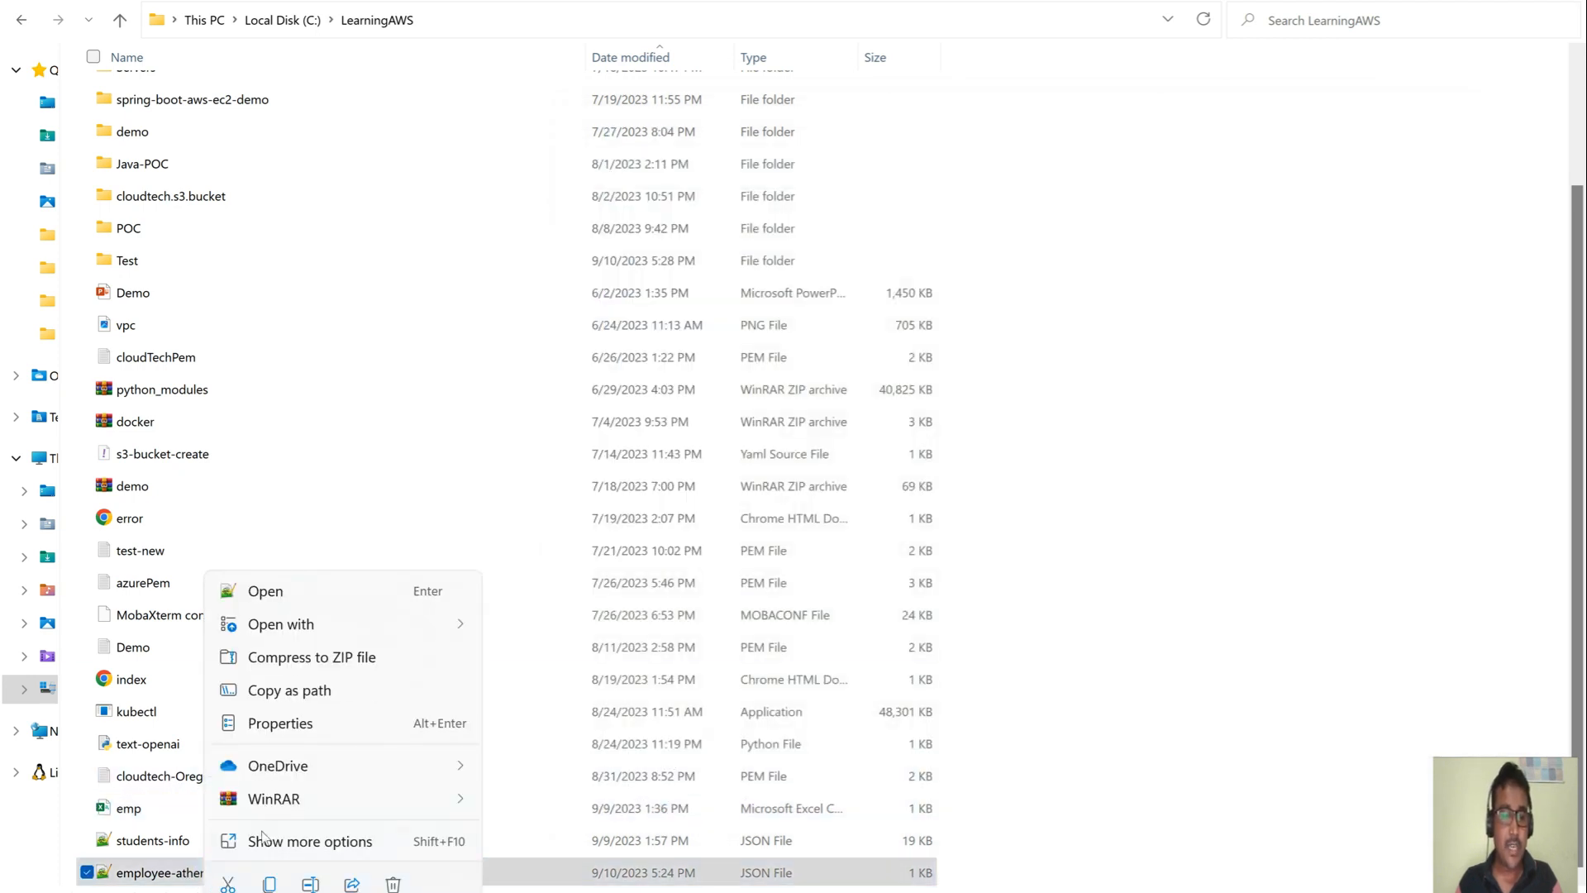
{"action": "mouse_move", "coordinate": [277, 624]}
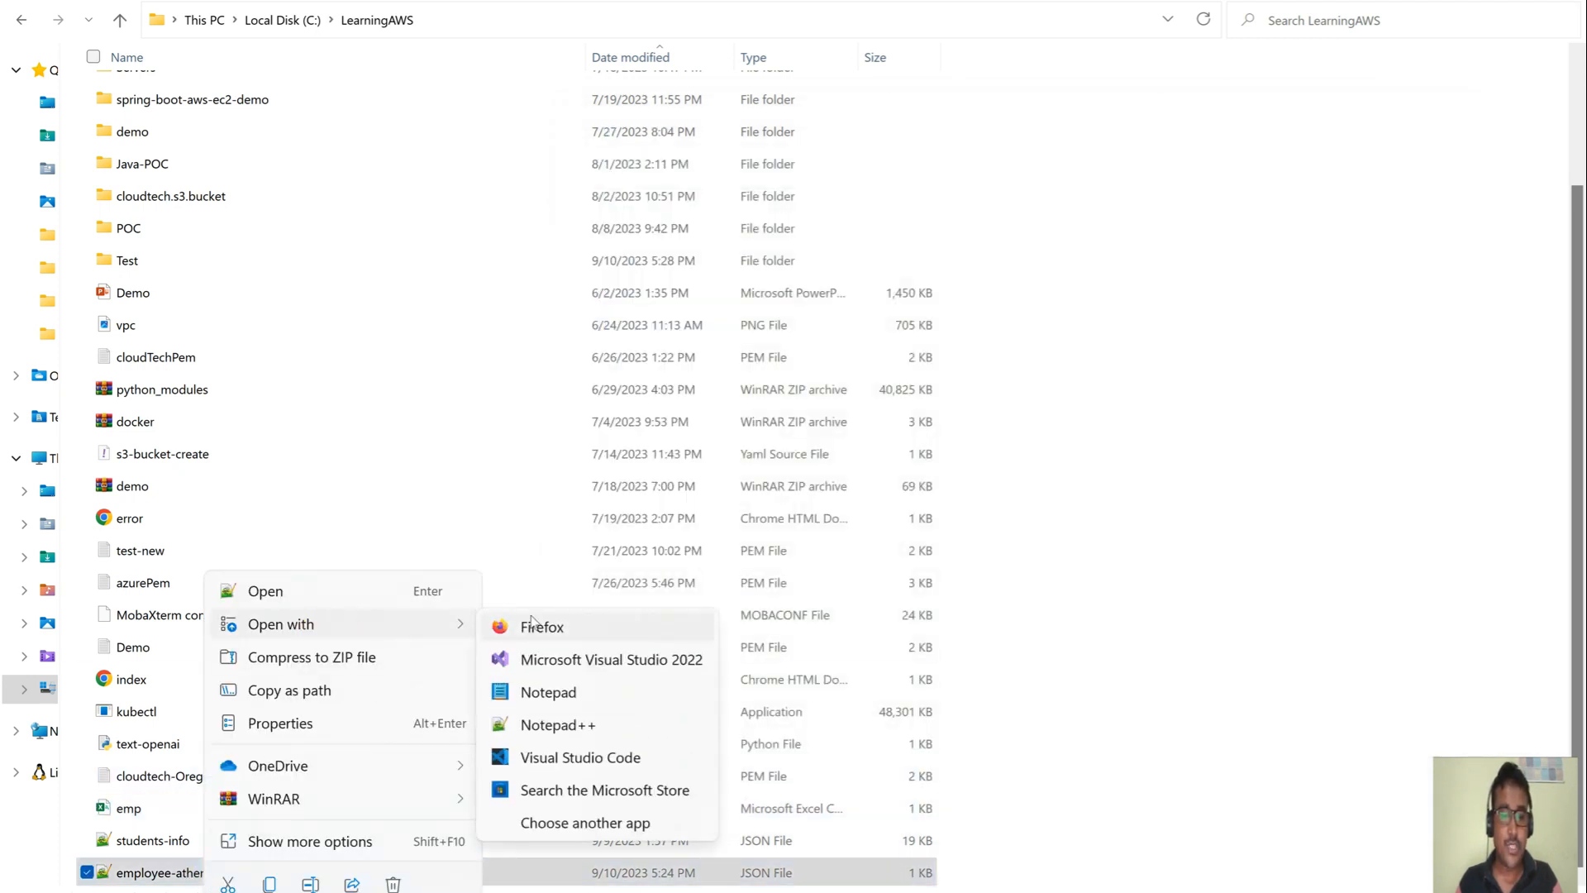
{"action": "left_click", "coordinate": [548, 693]}
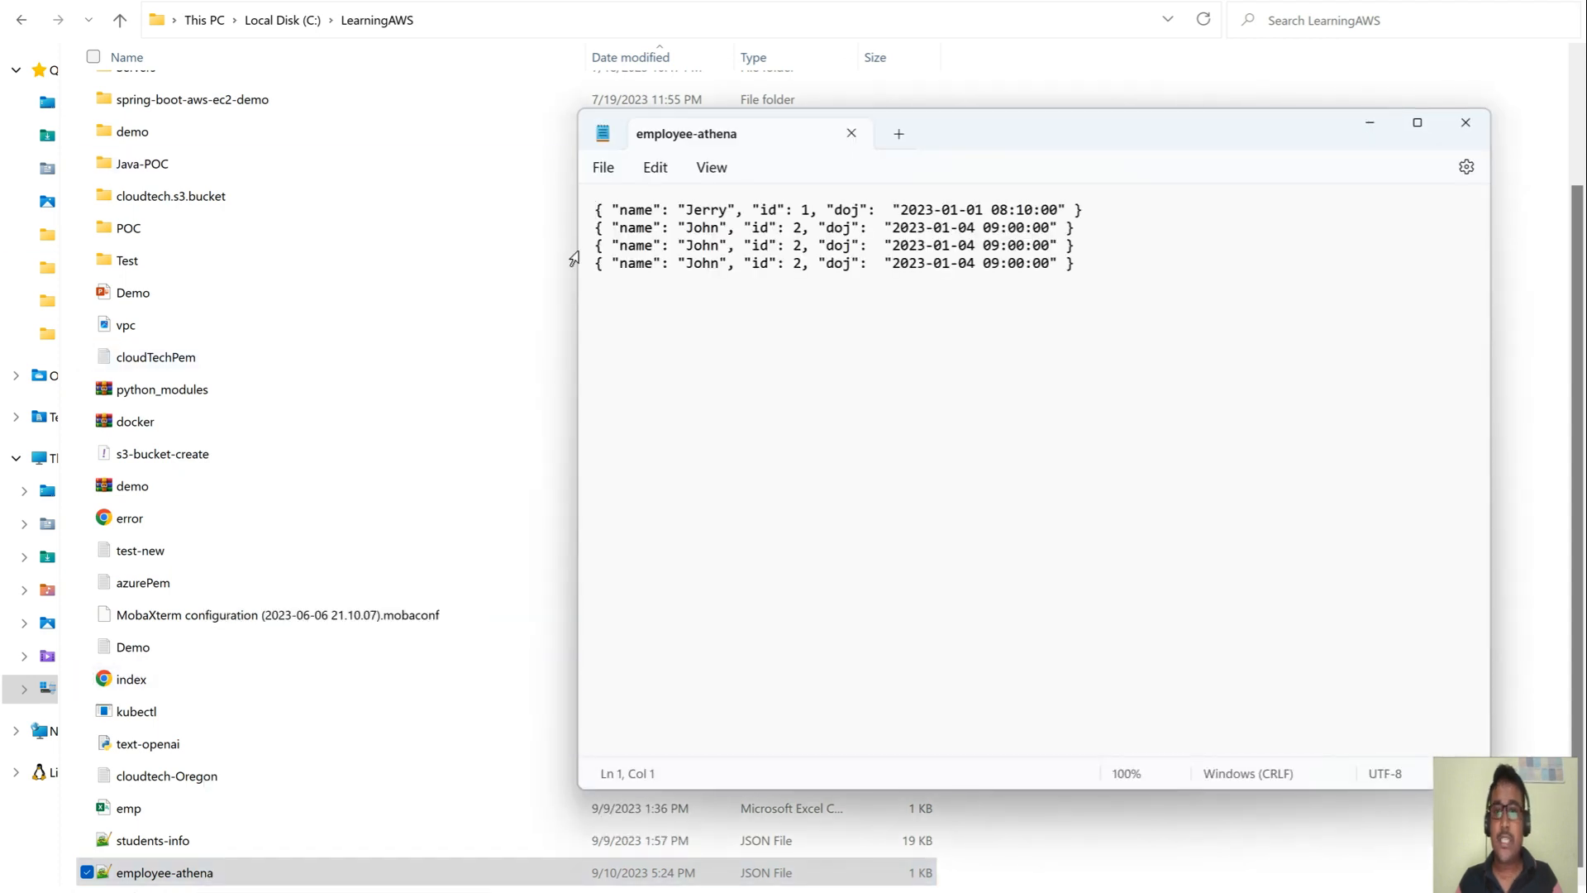
{"action": "left_click", "coordinate": [1093, 208]}
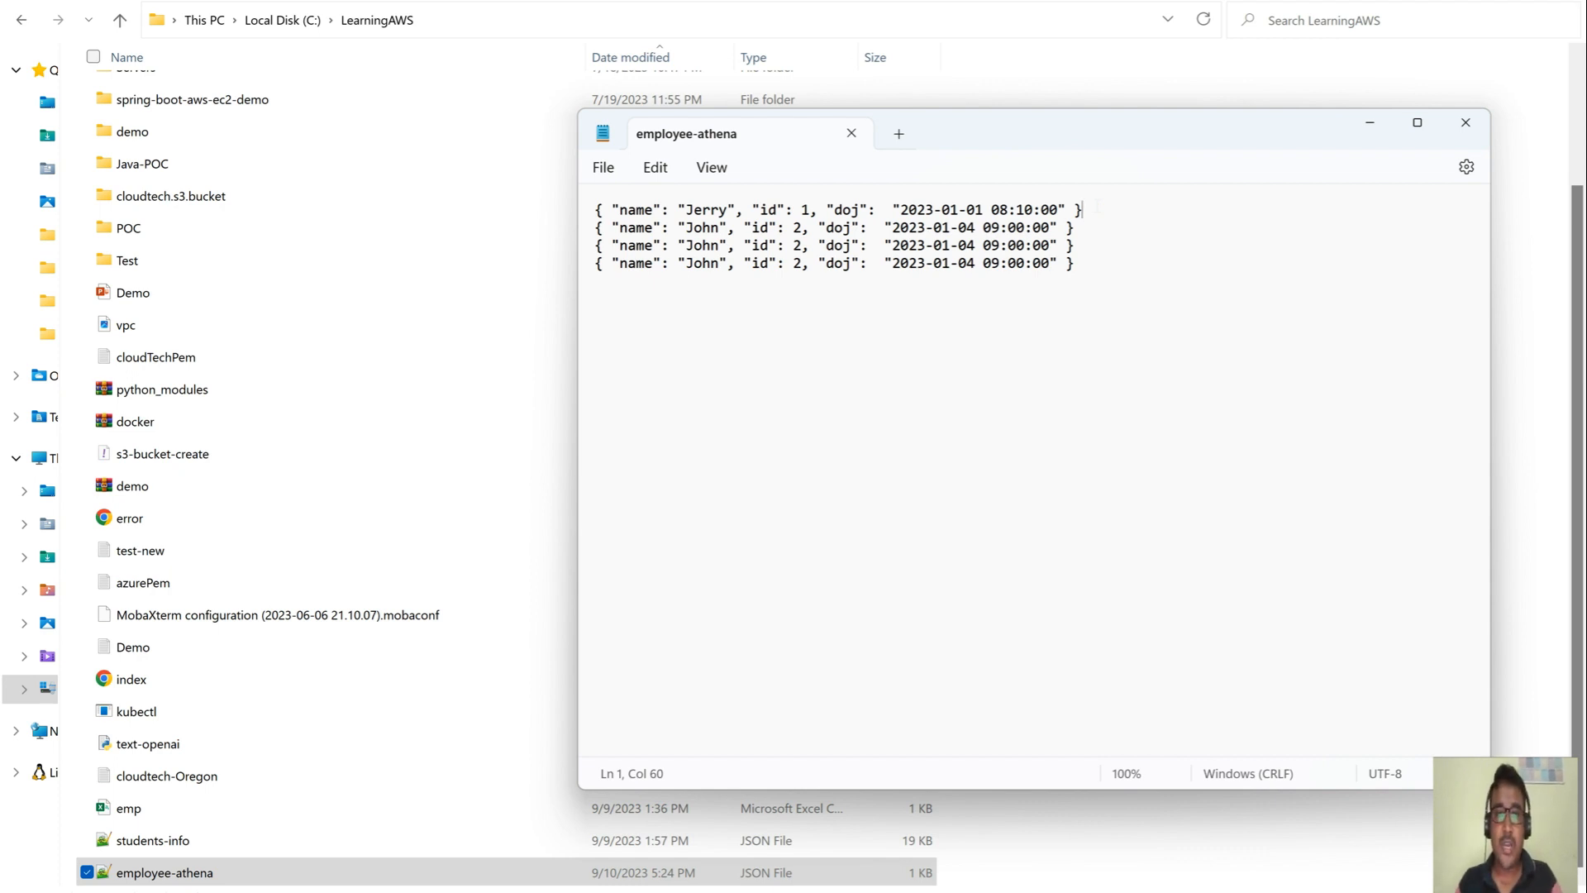
{"action": "left_click_drag", "start_coordinate": [594, 210], "coordinate": [1089, 212]}
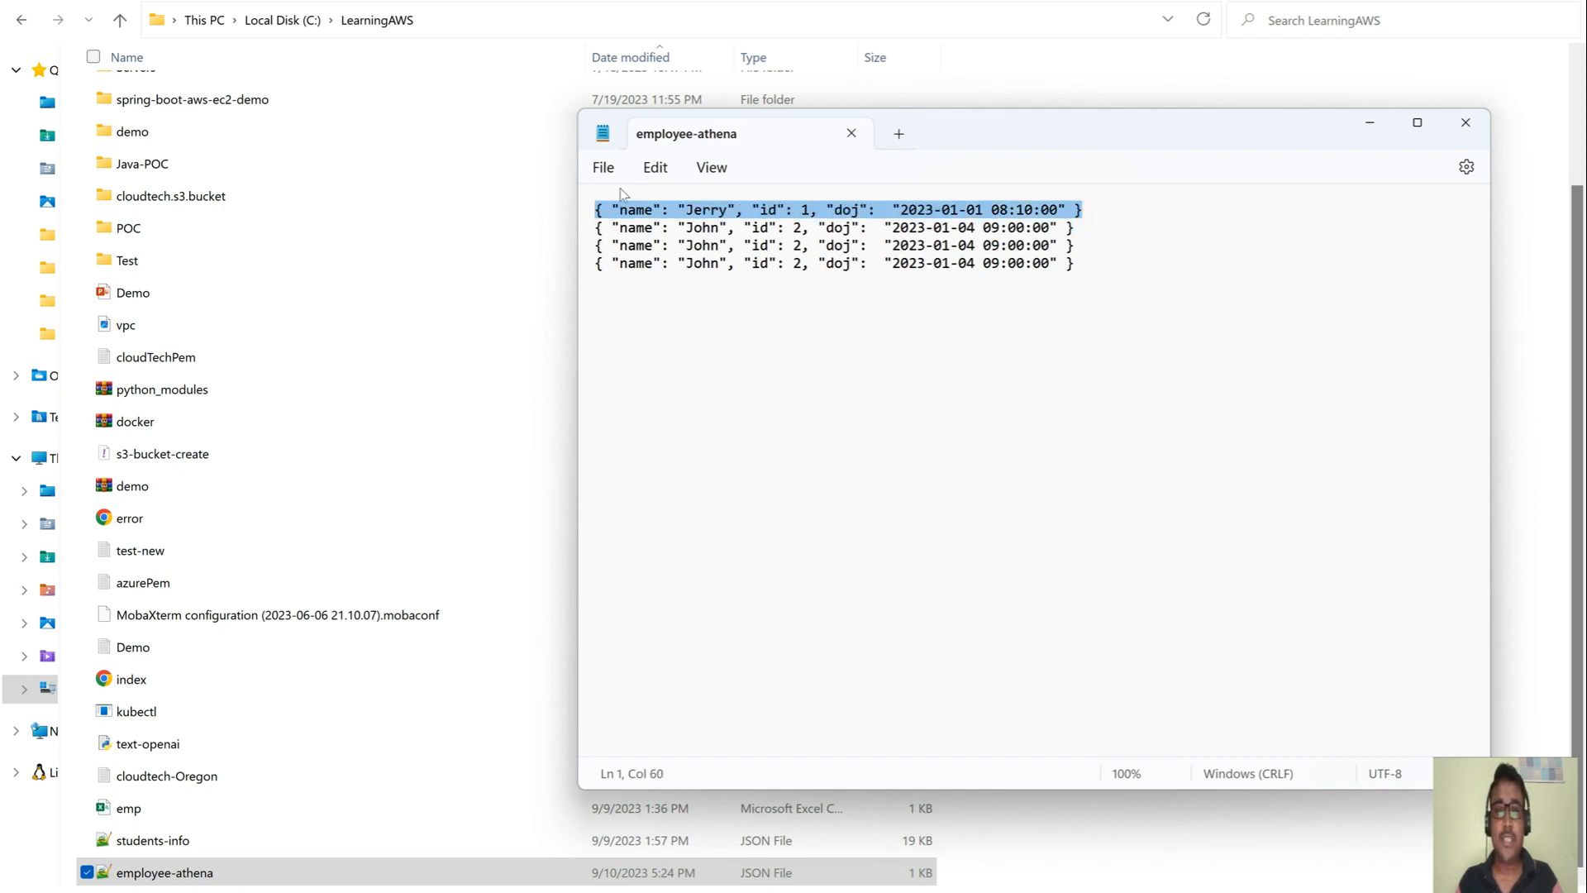
- Try enclosing the employee-athena records in square brackets and adding a comma after the second and third records
{"action": "left_click", "coordinate": [595, 210]}
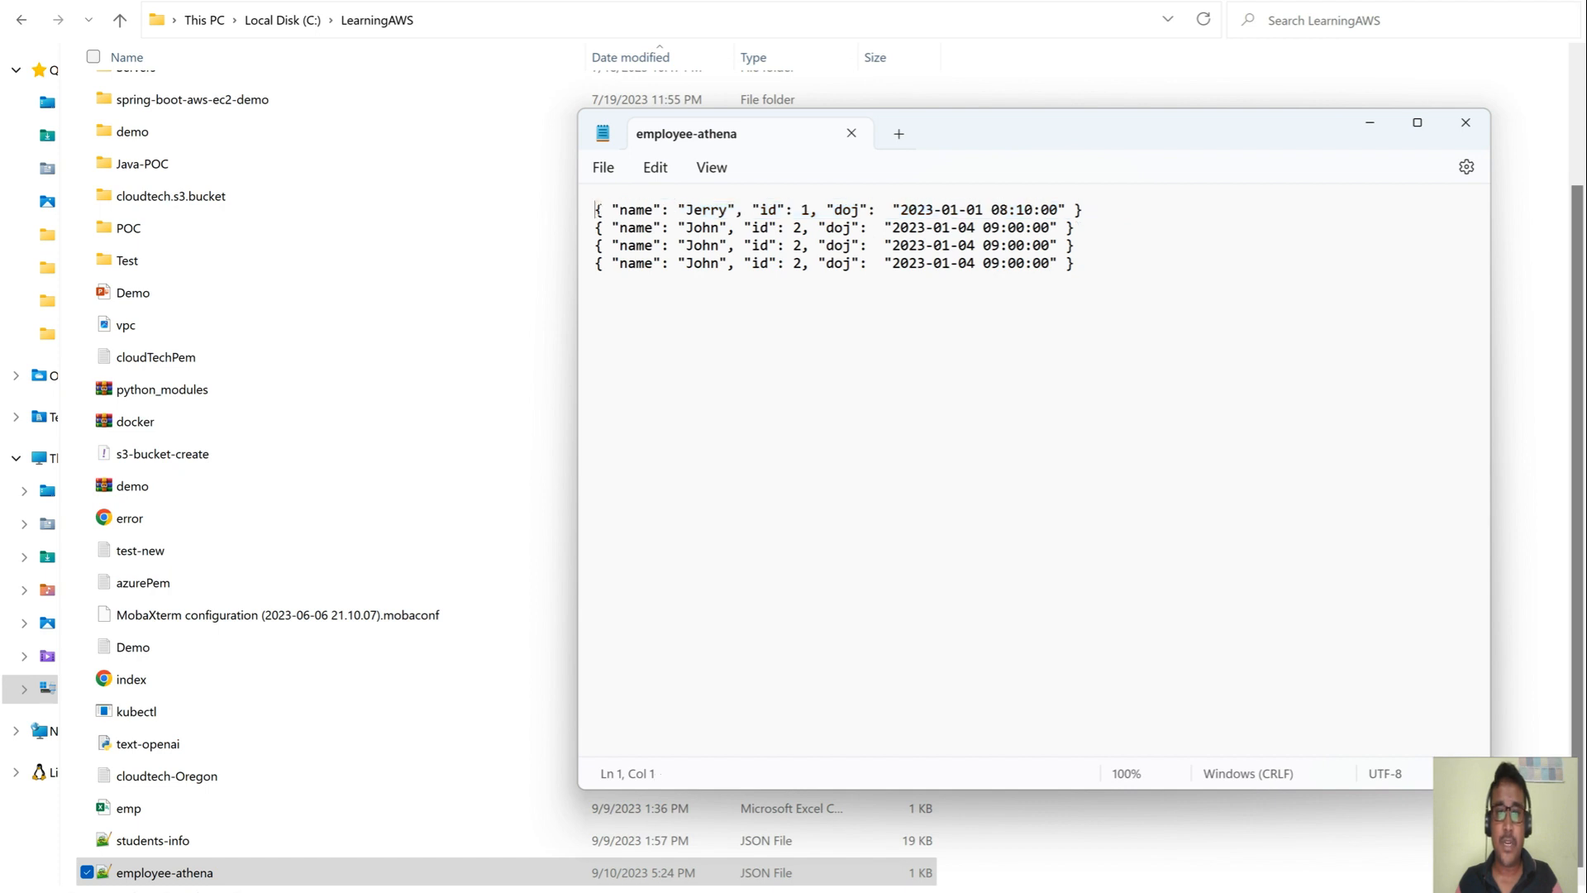
{"action": "type", "text": "["}
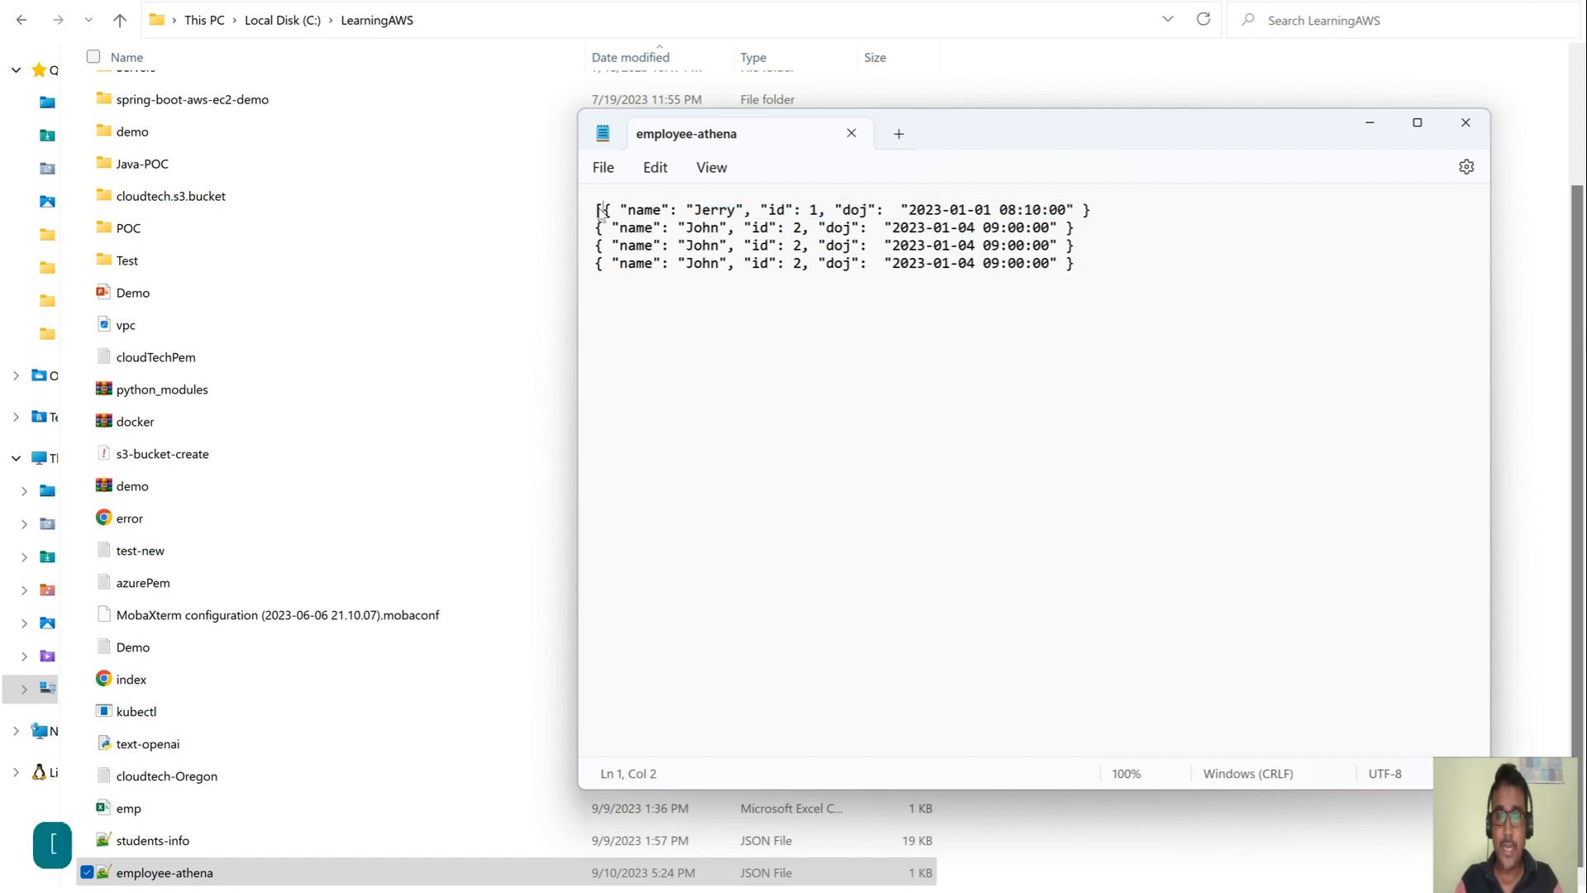
{"action": "left_click", "coordinate": [1100, 263]}
{"action": "type", "text": "]"}
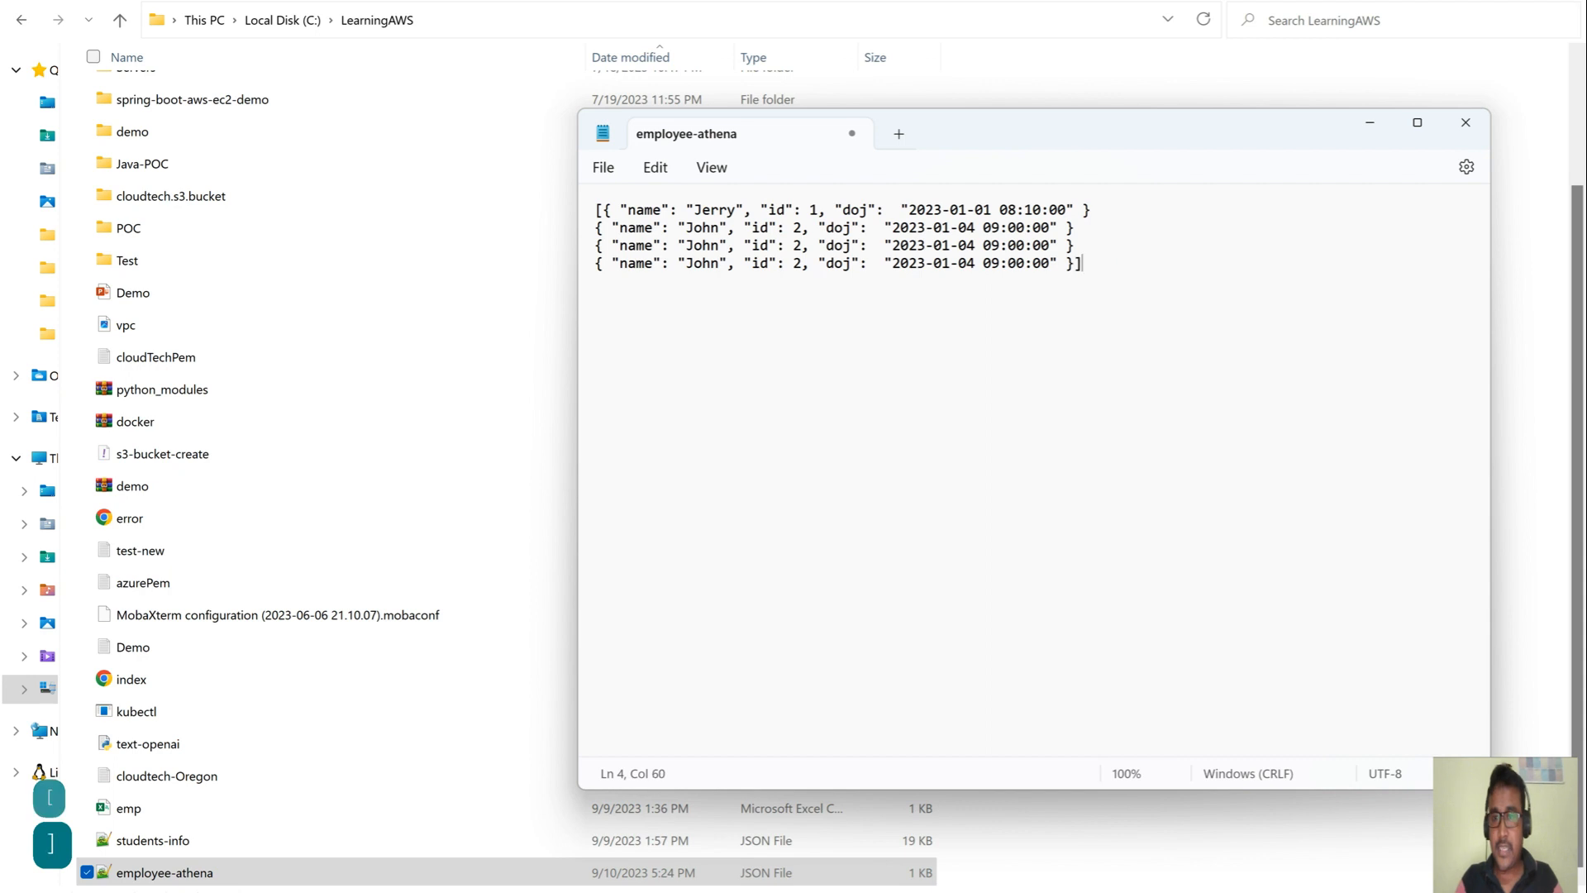
{"action": "left_click", "coordinate": [1097, 208]}
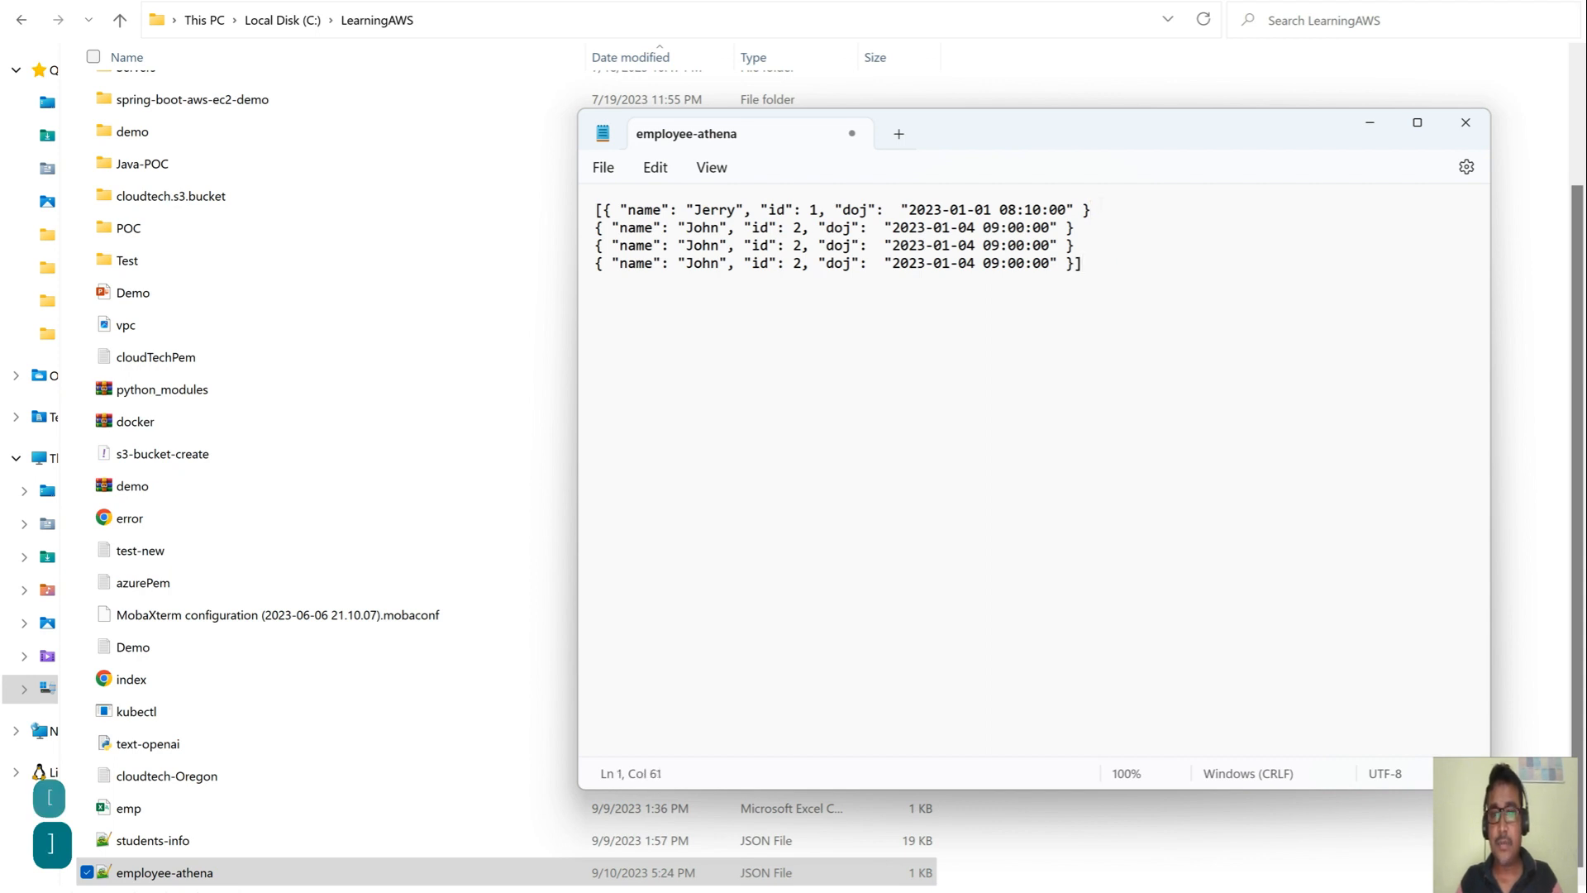
{"action": "left_click", "coordinate": [1093, 226]}
{"action": "type", "text": ","}
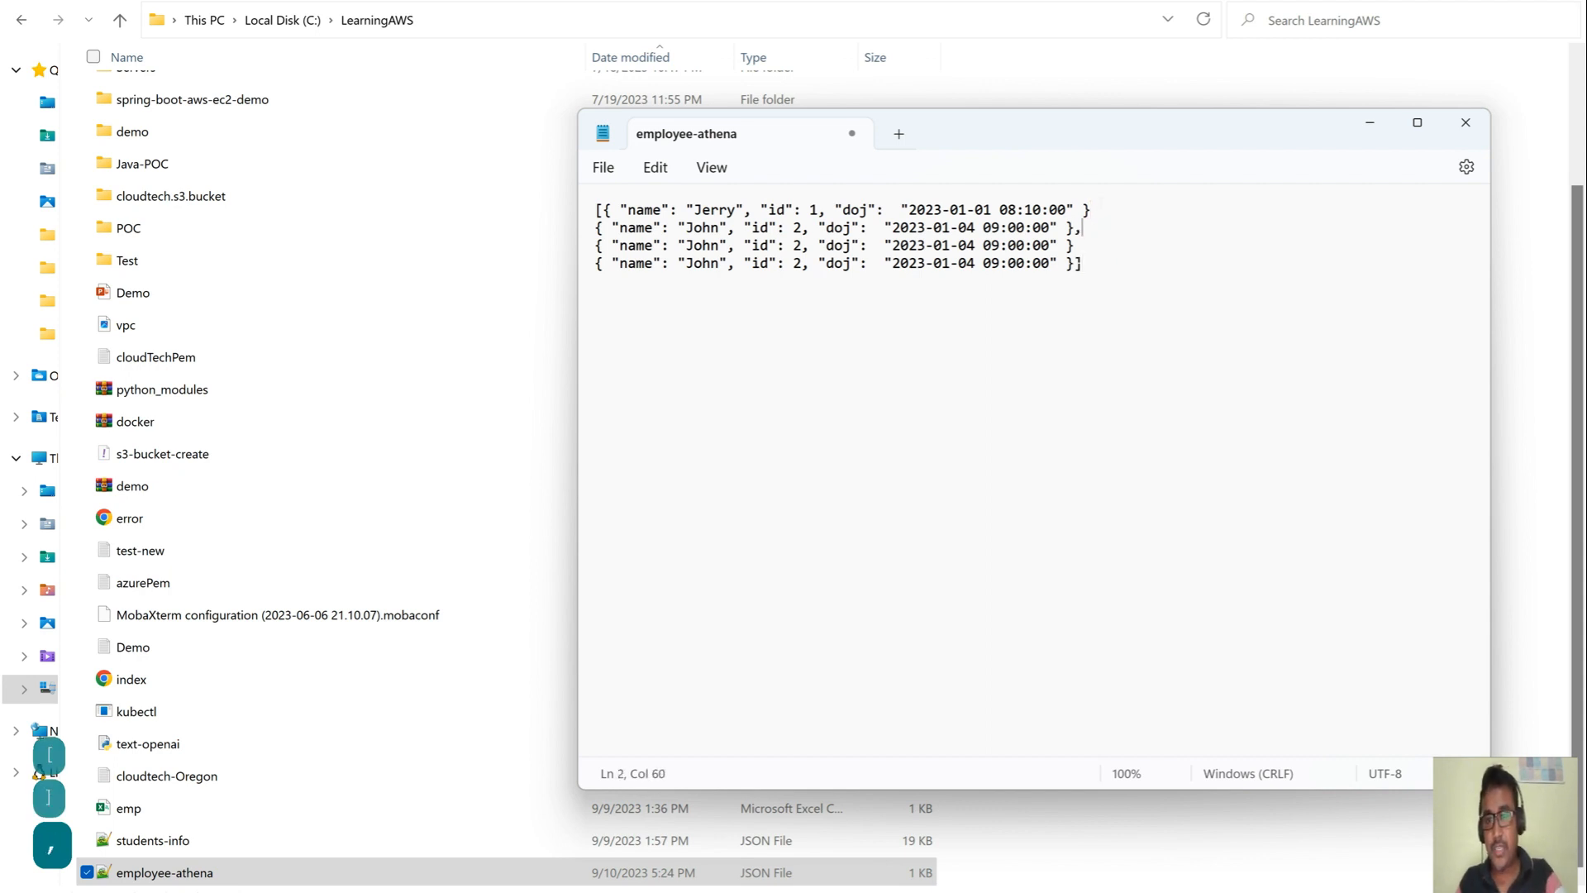
{"action": "left_click", "coordinate": [1092, 245]}
{"action": "type", "text": ","}
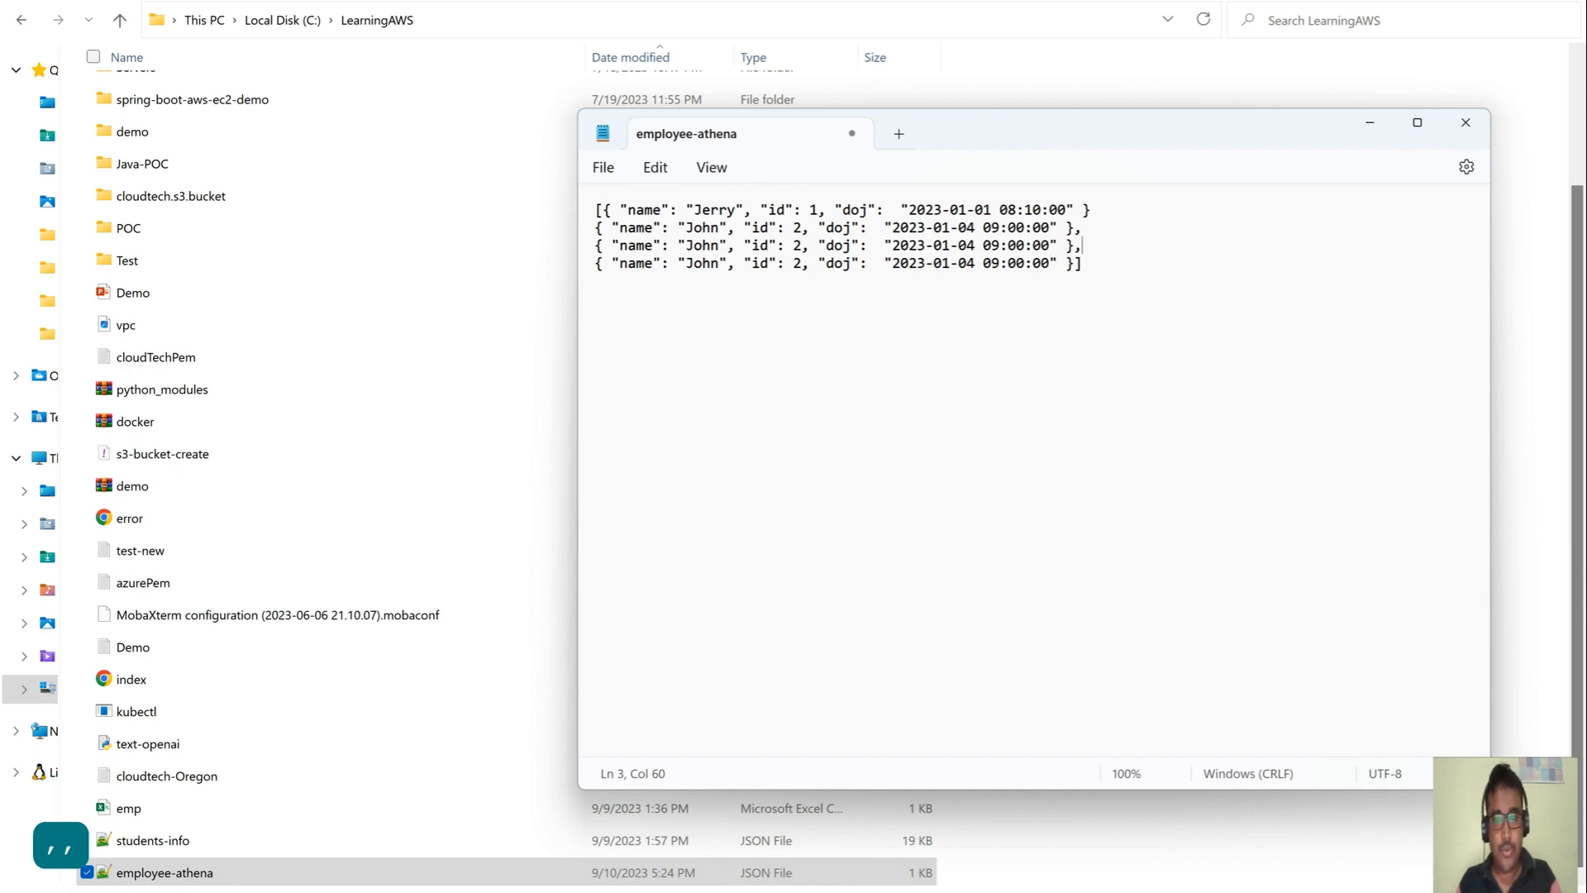
- Undo the bracket and comma edits in the employee-athena file and close it
{"action": "key", "text": "ctrl+z"}
{"action": "key", "text": "ctrl+z"}
{"action": "key", "text": "ctrl+z"}
{"action": "key", "text": "ctrl+z"}
{"action": "key", "text": "ctrl+z"}
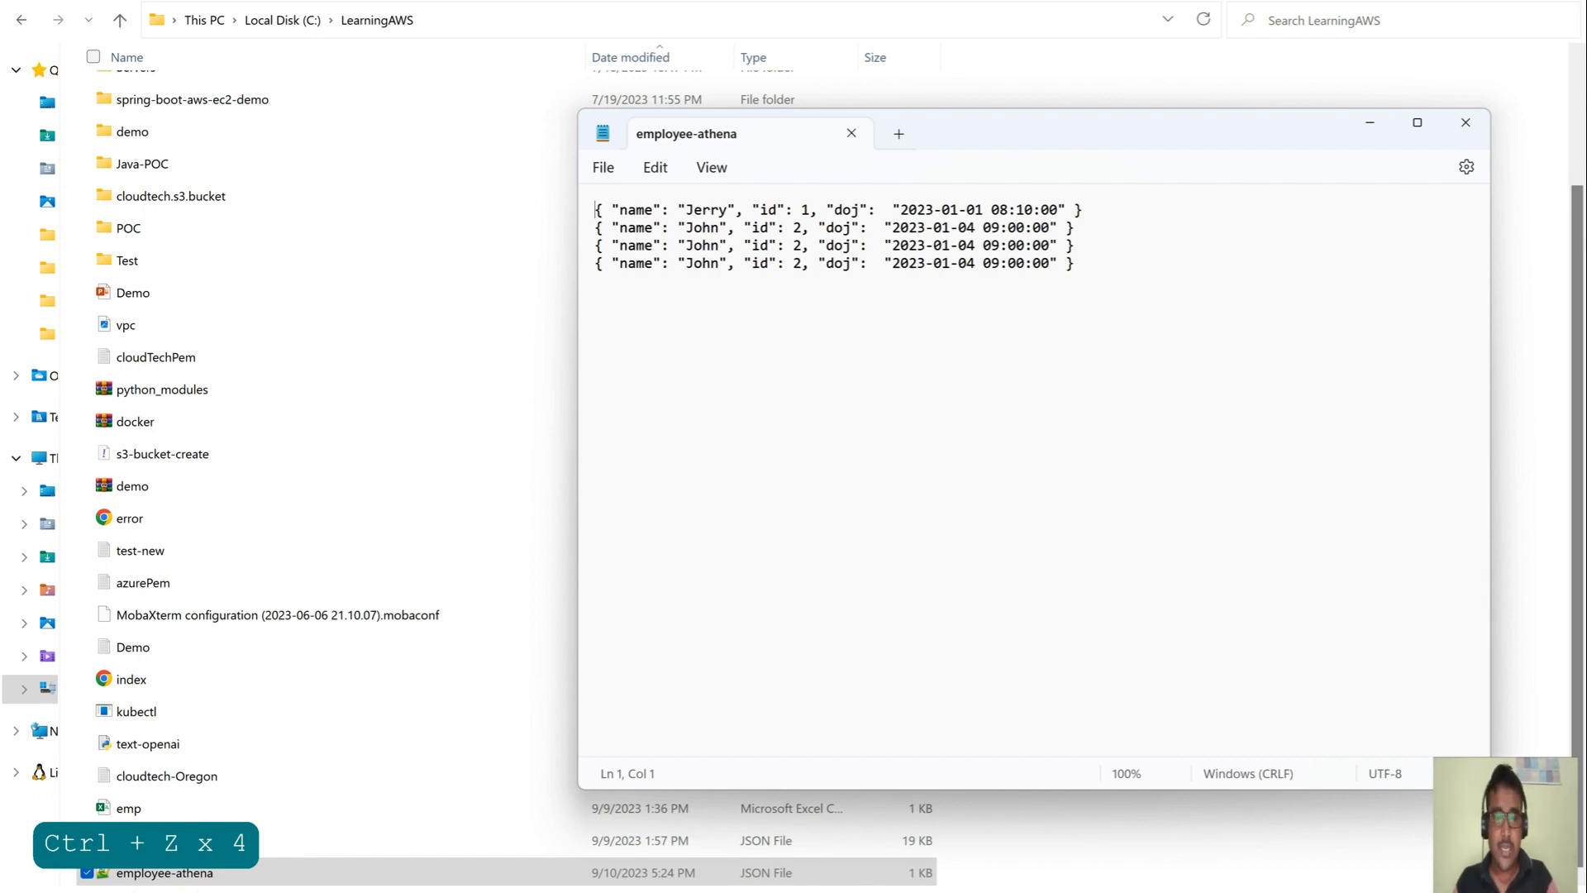
{"action": "left_click", "coordinate": [1465, 123]}
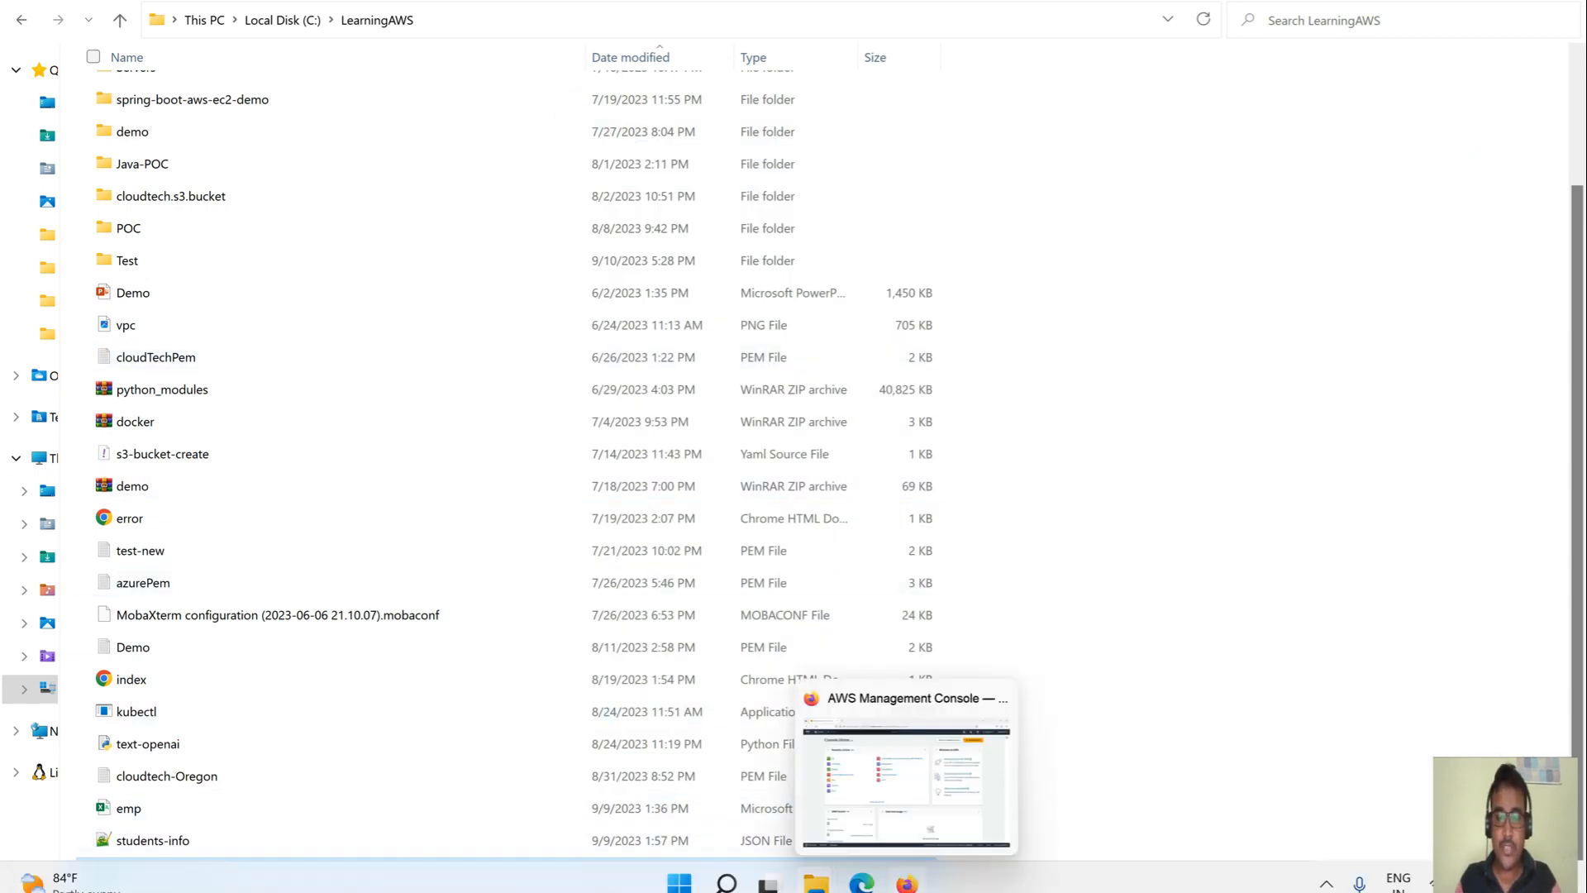
- Switch to the AWS console in Firefox and create an S3 bucket named cloudtechth-athena-glue-demo, keeping the default settings
{"action": "left_click", "coordinate": [907, 883]}
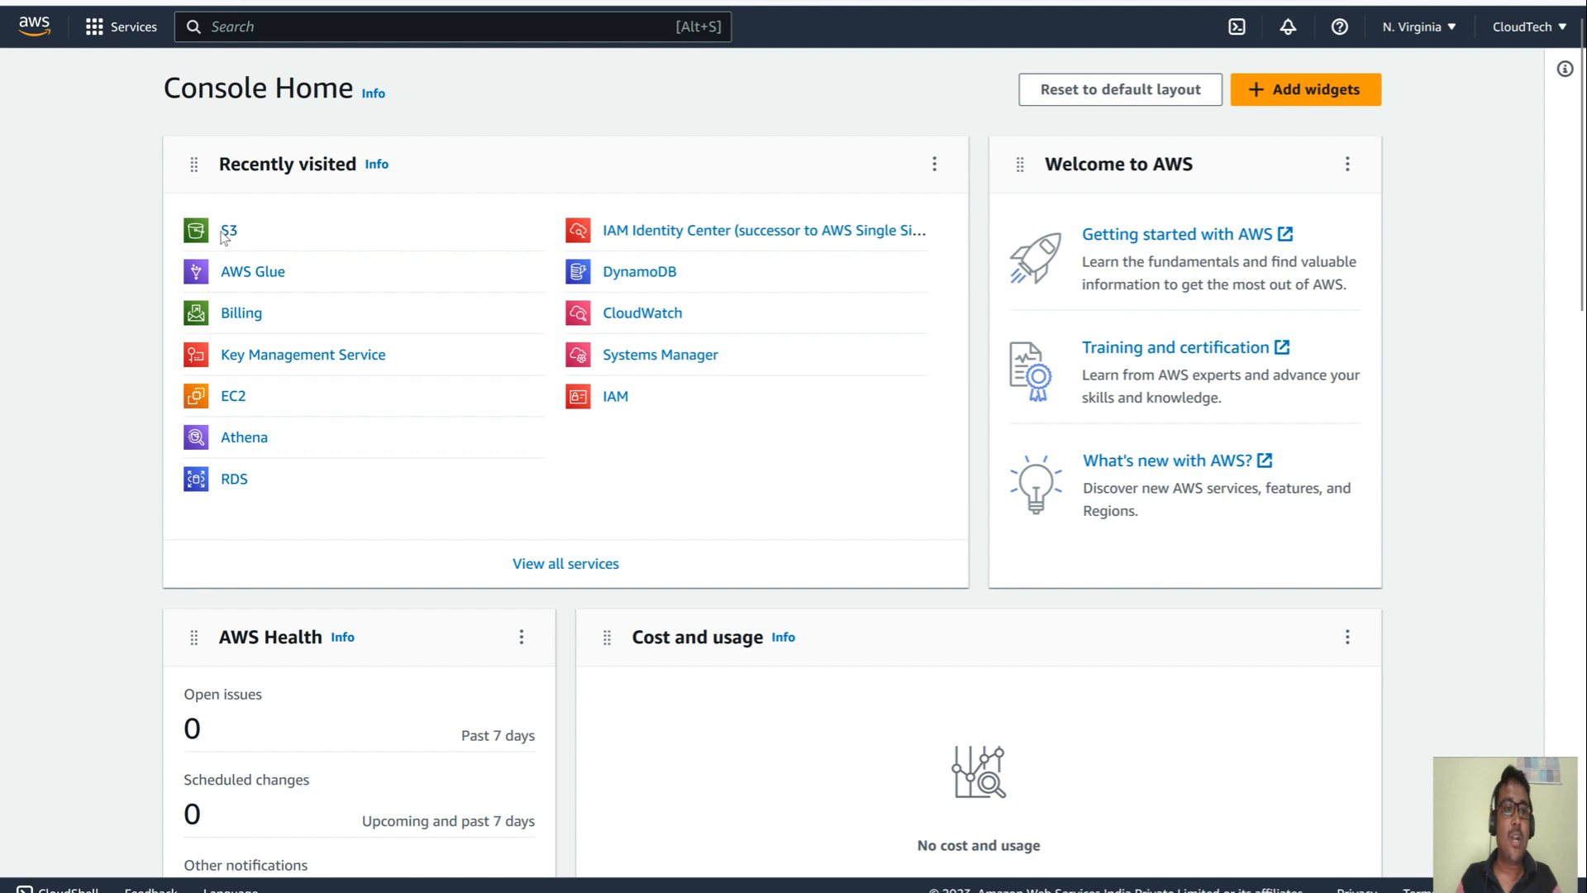
{"action": "left_click", "coordinate": [228, 231]}
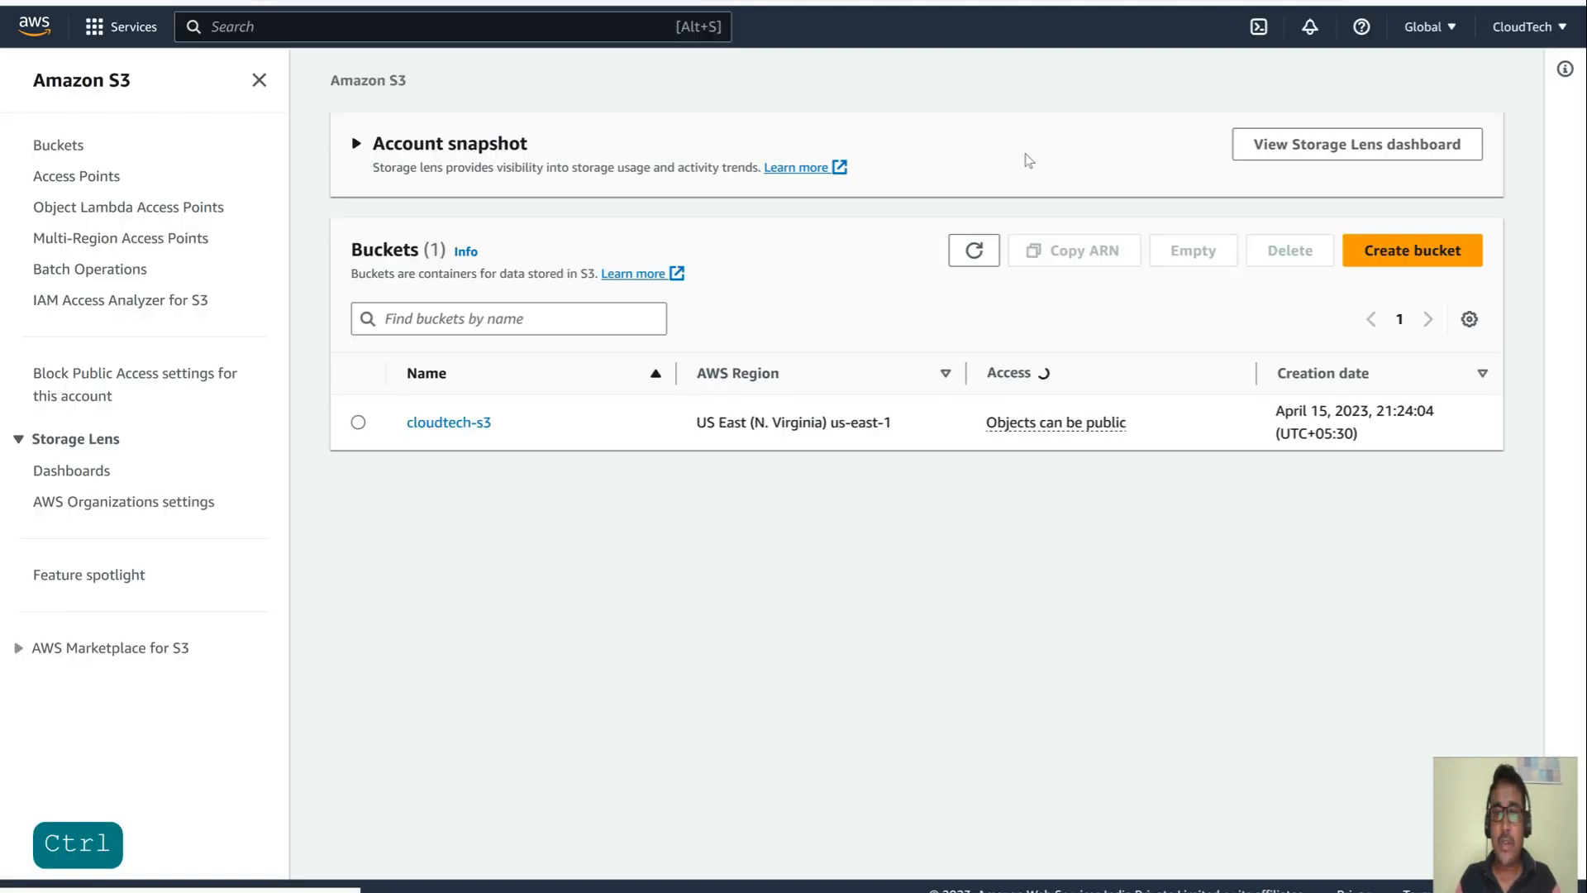
{"action": "left_click", "coordinate": [1389, 261]}
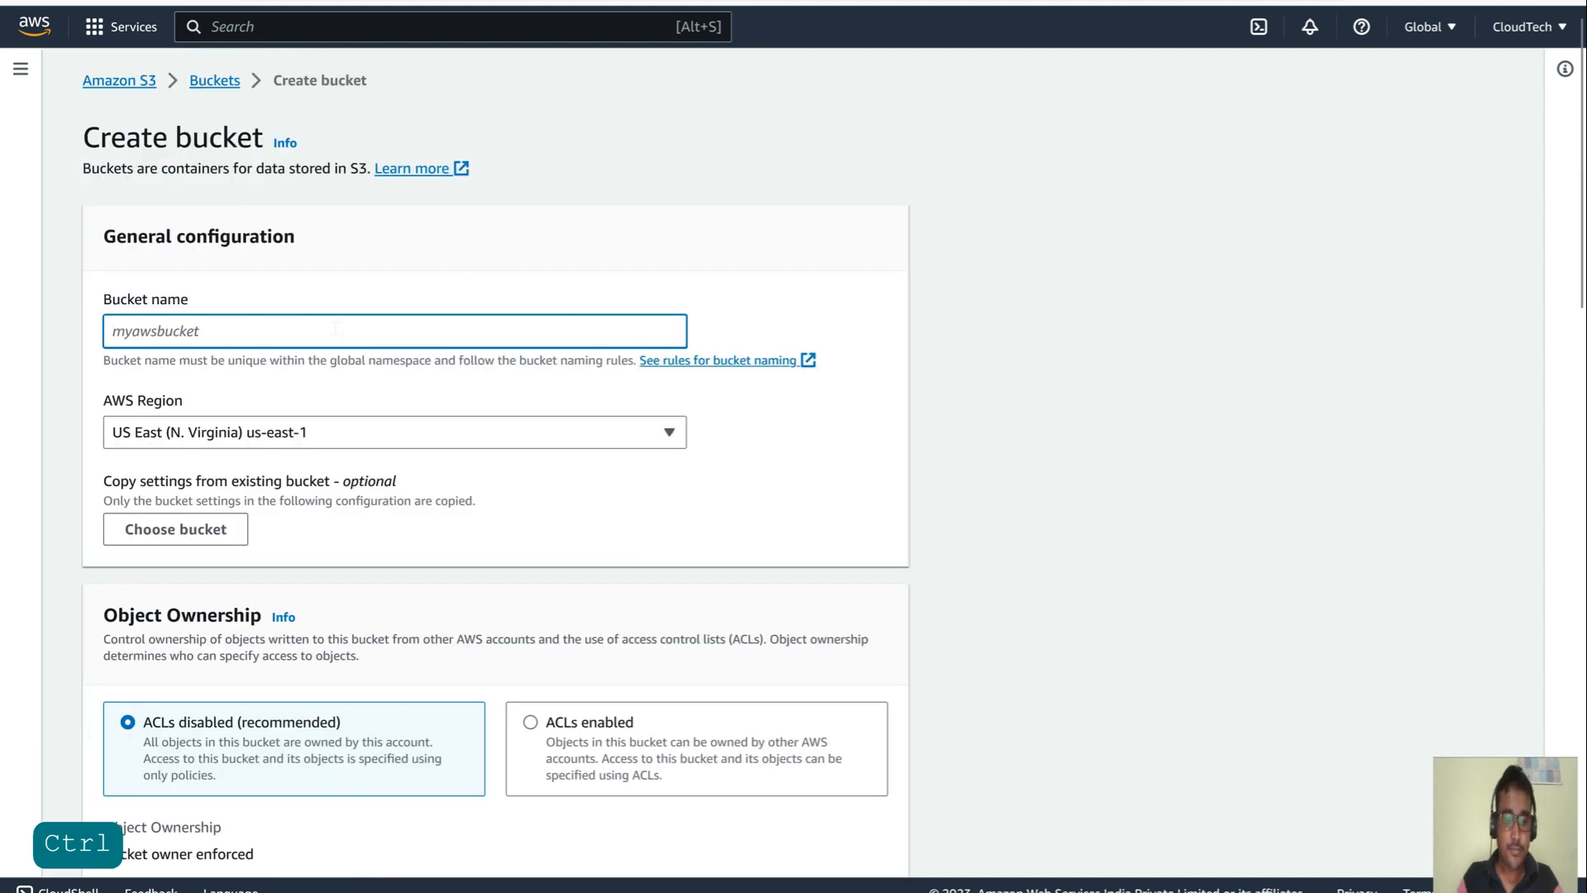
{"action": "type", "text": "clou"}
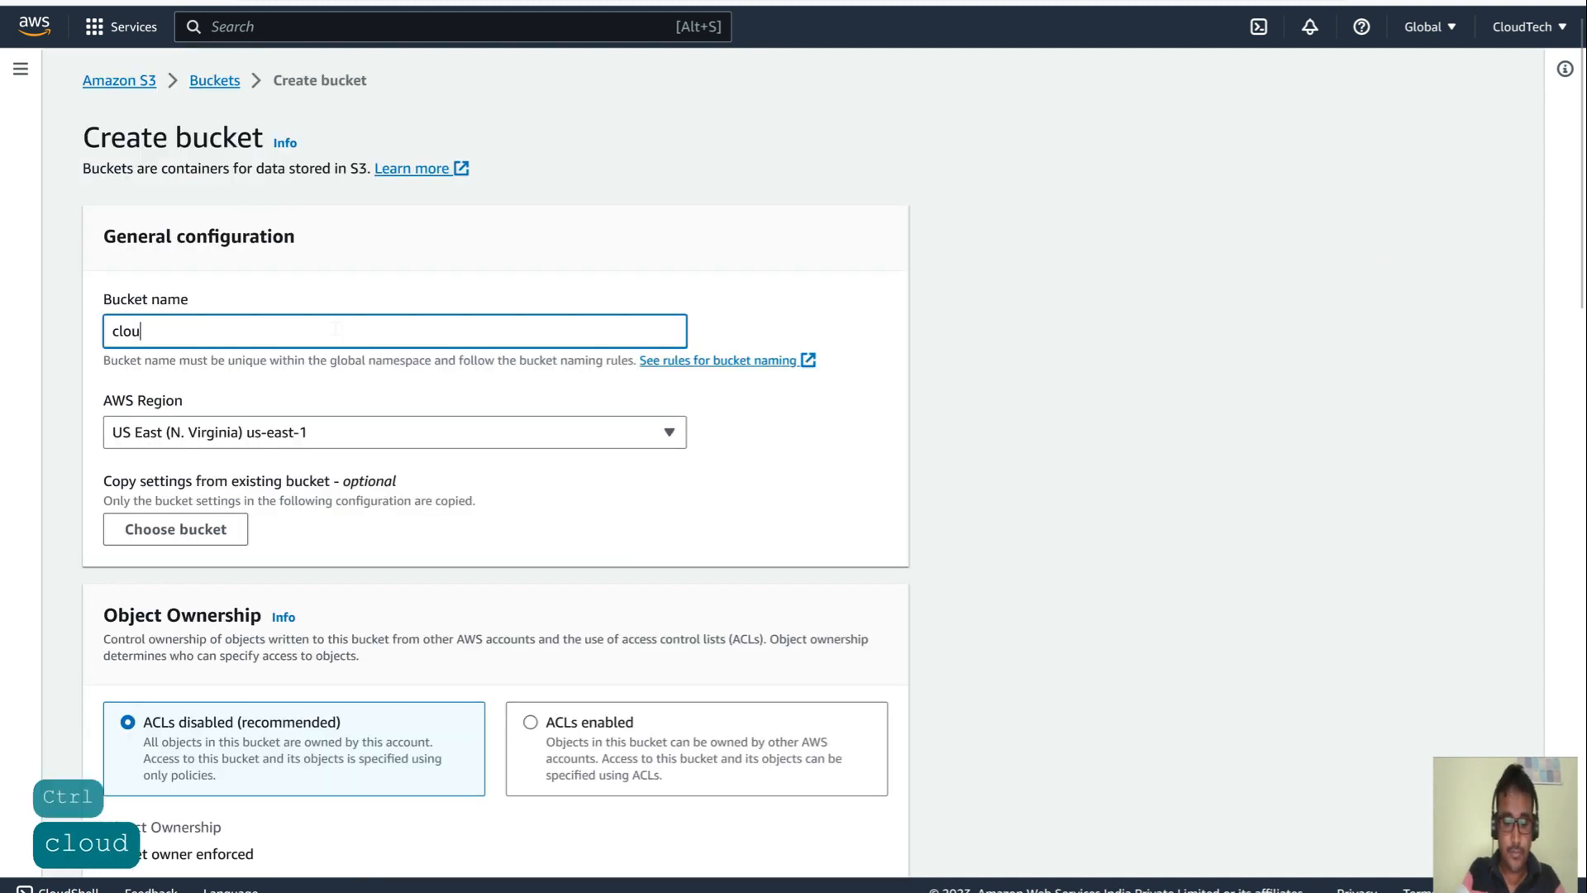
{"action": "type", "text": "dtechth-"}
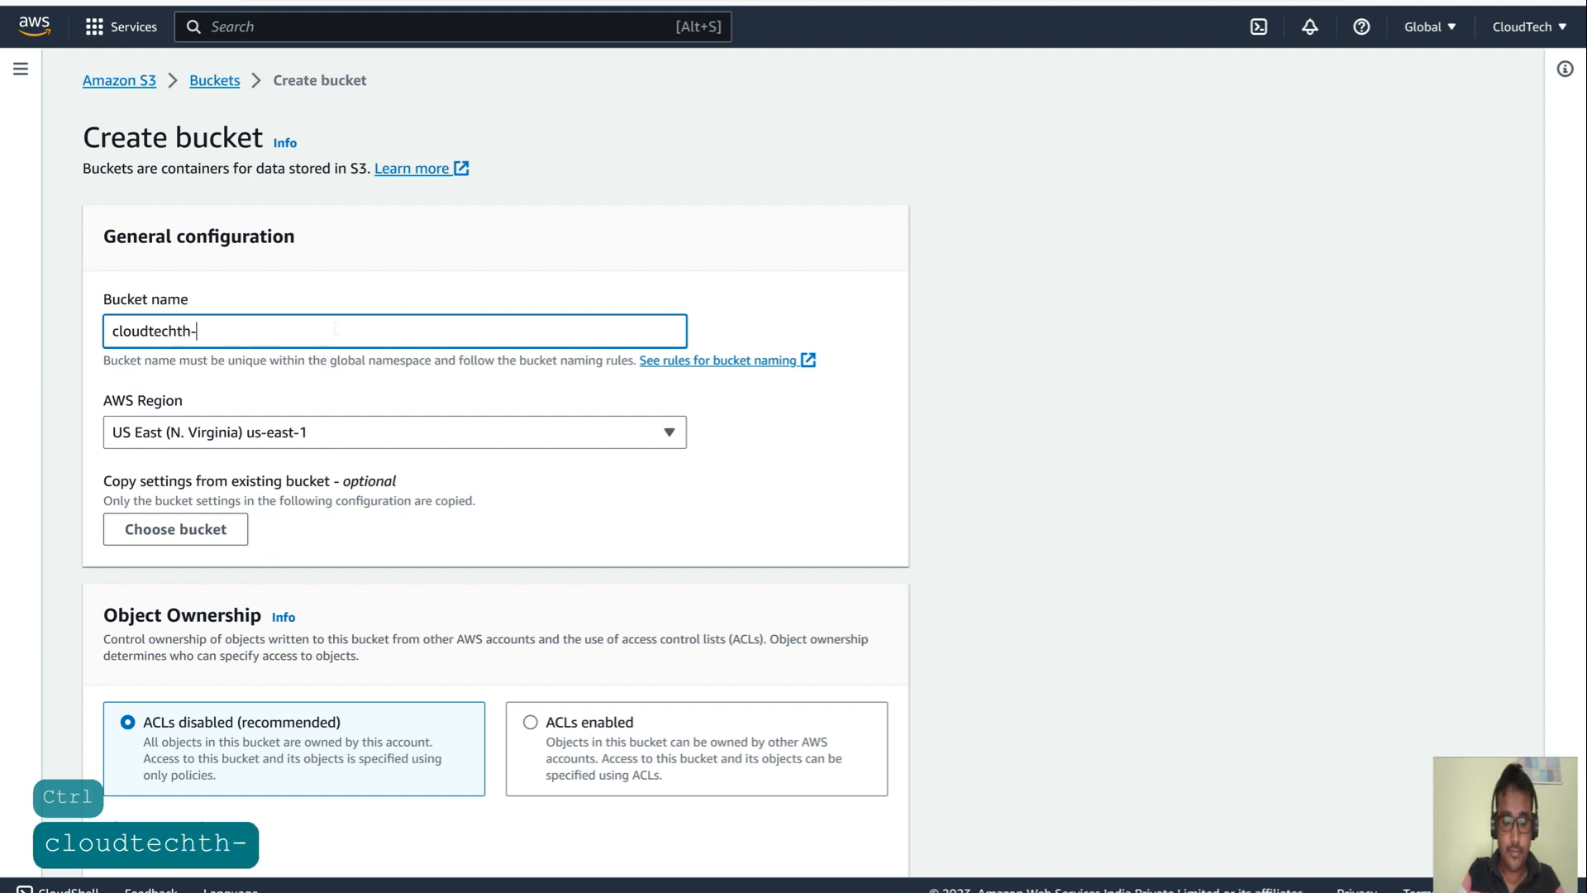
{"action": "type", "text": "athena"}
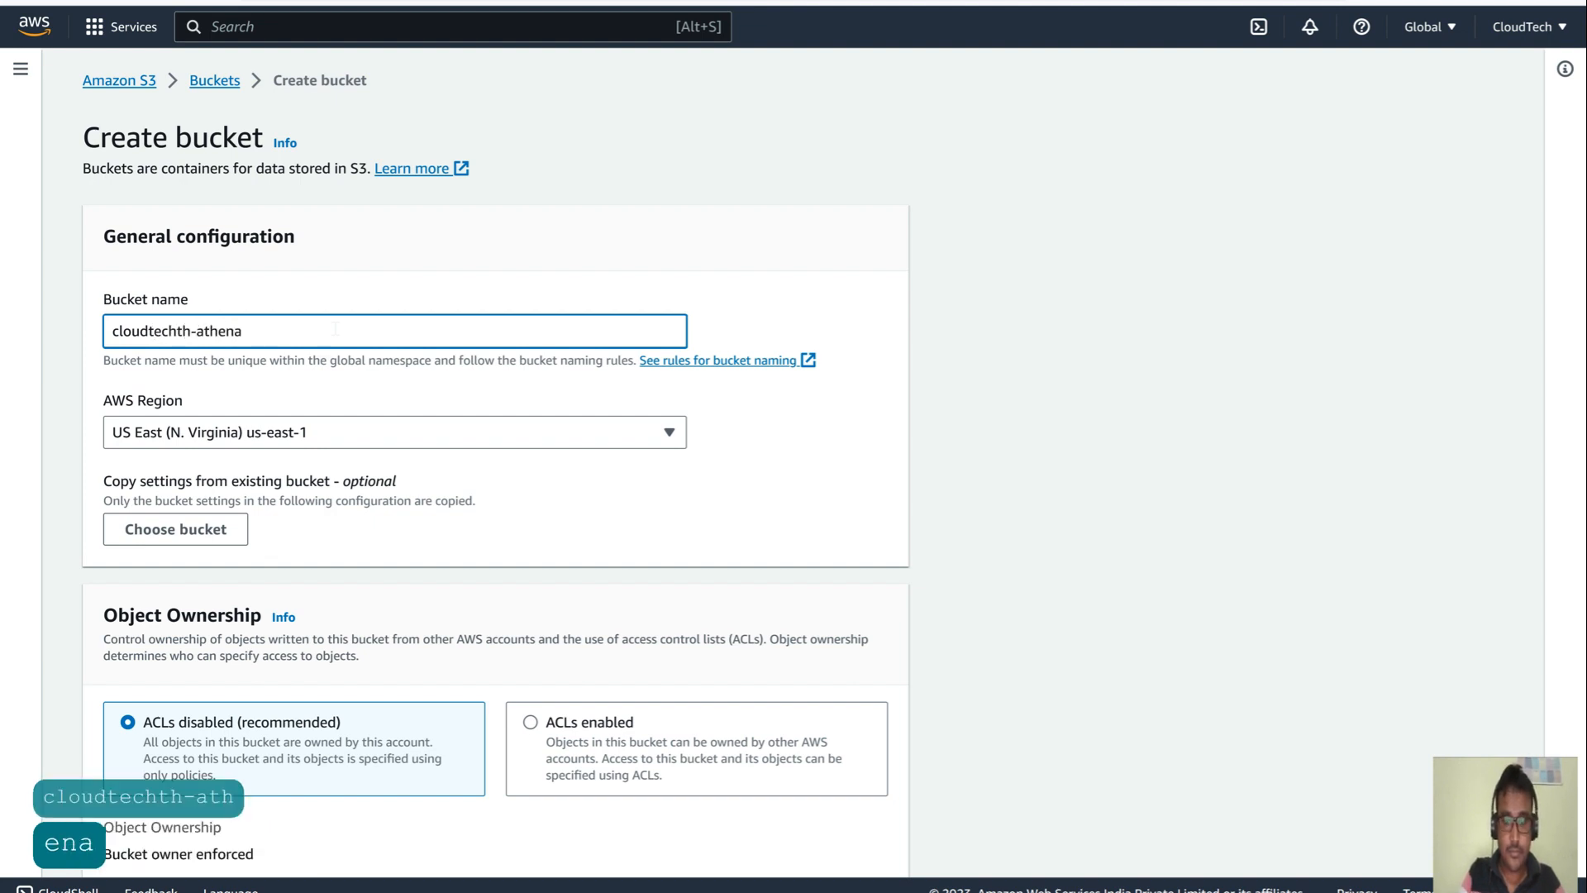
{"action": "type", "text": "-glue"}
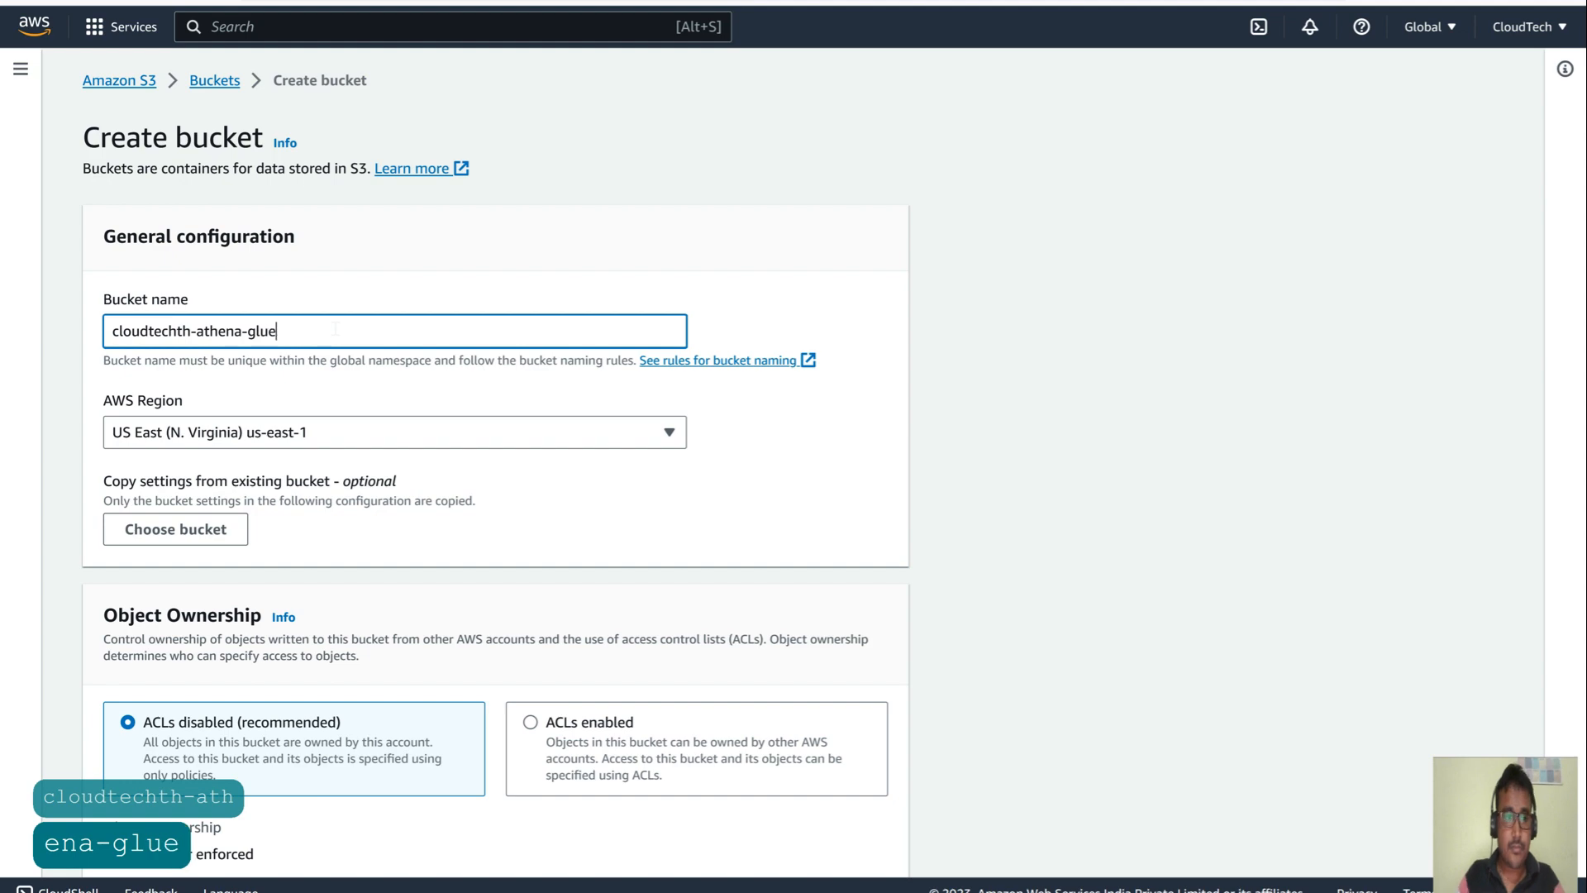
{"action": "type", "text": "-demo"}
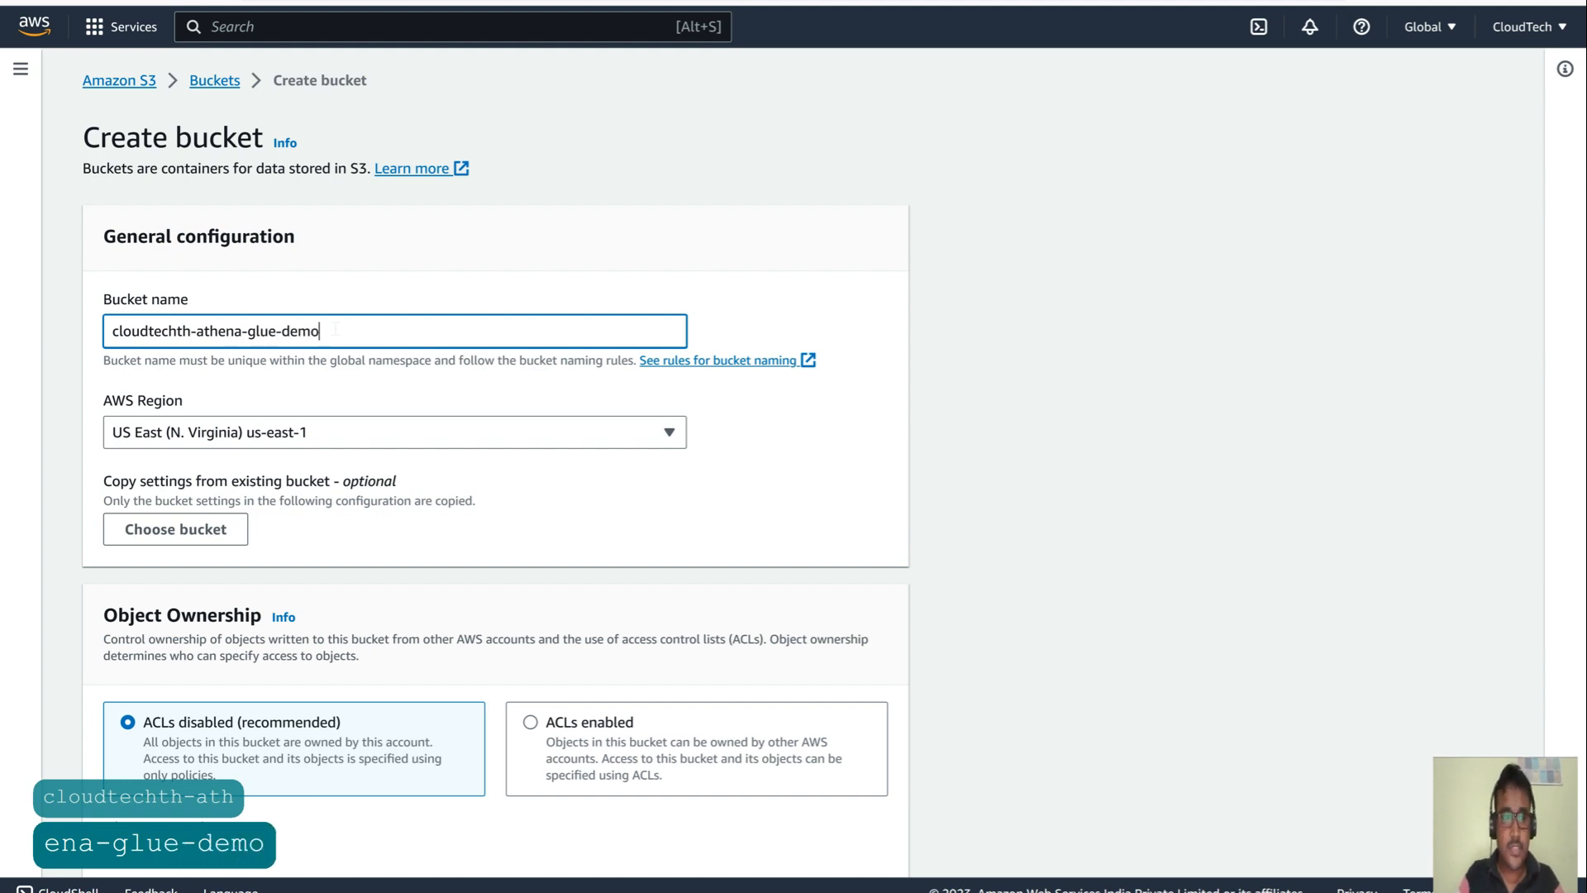
{"action": "scroll", "coordinate": [422, 413], "scroll_direction": "down", "scroll_amount": 12}
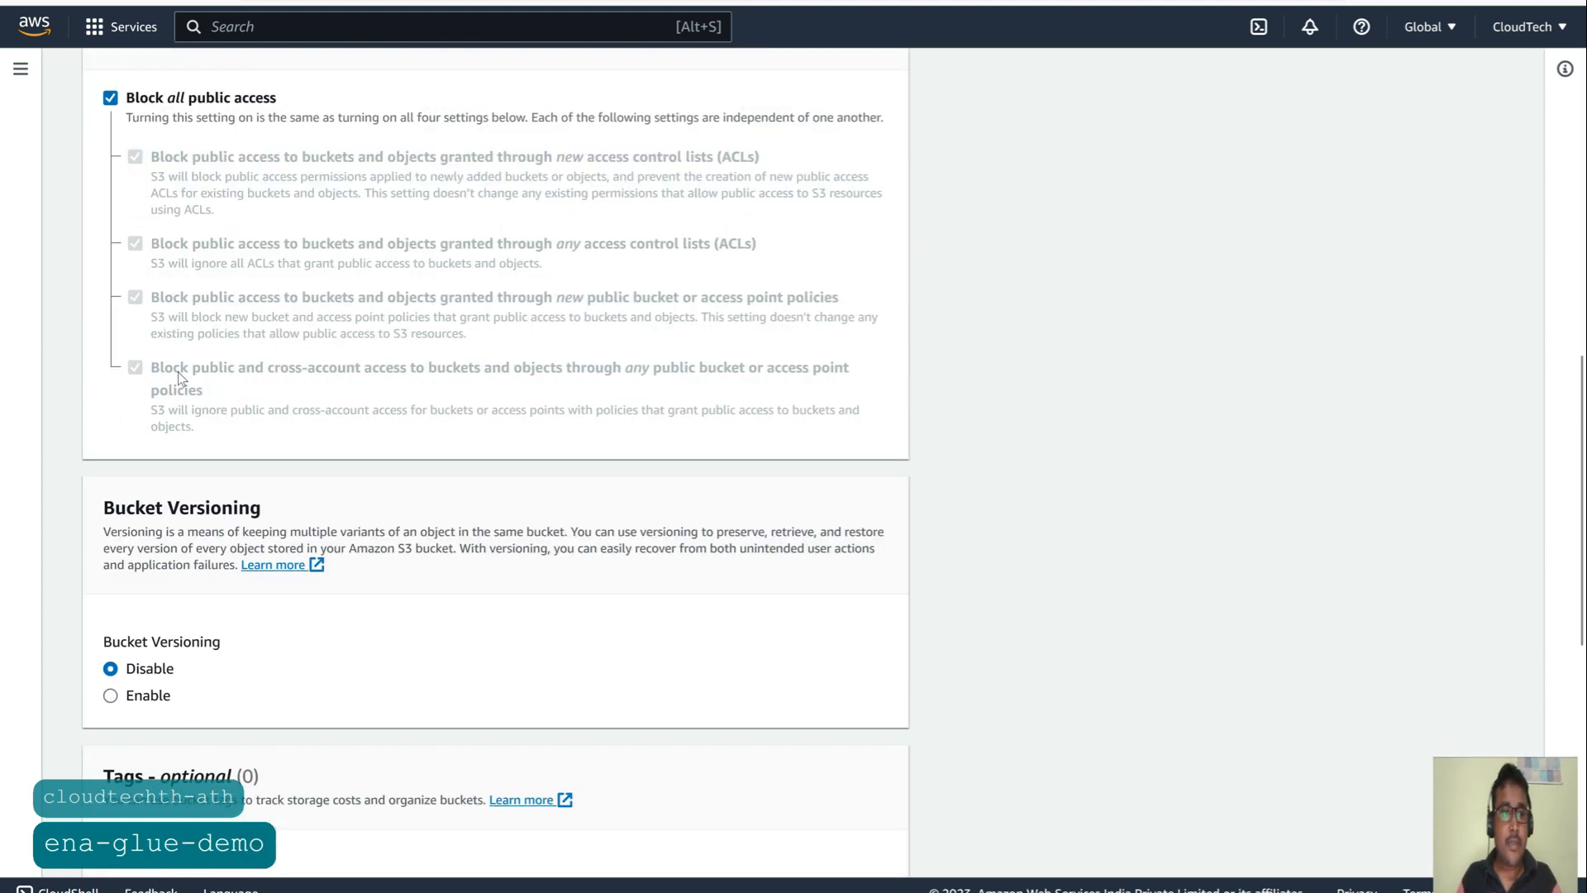
{"action": "scroll", "coordinate": [522, 546], "scroll_direction": "down", "scroll_amount": 9}
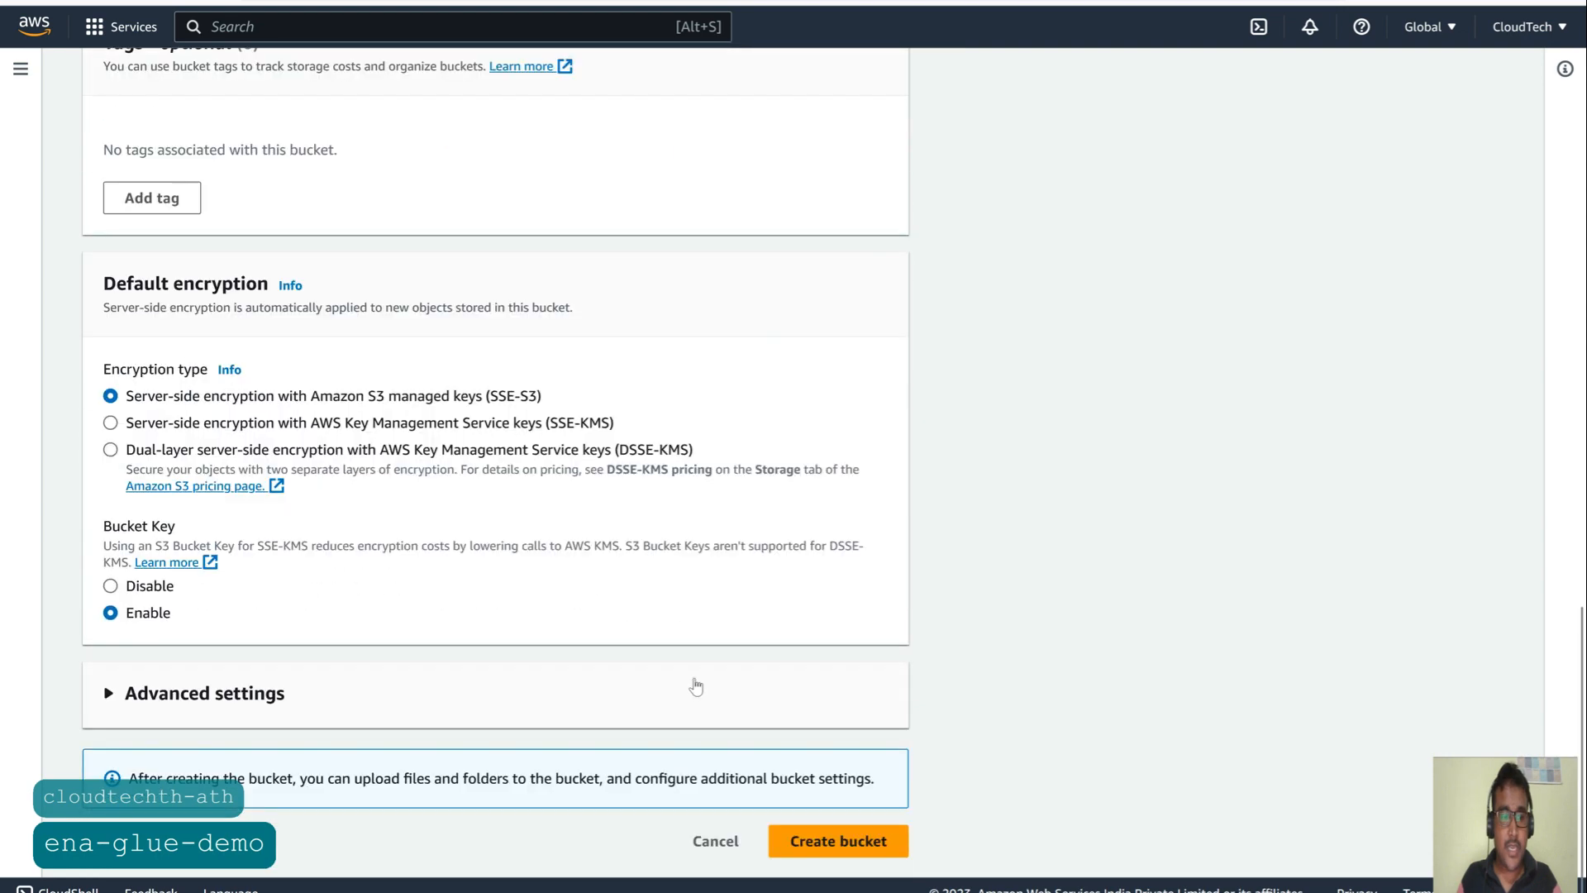
{"action": "left_click", "coordinate": [838, 858]}
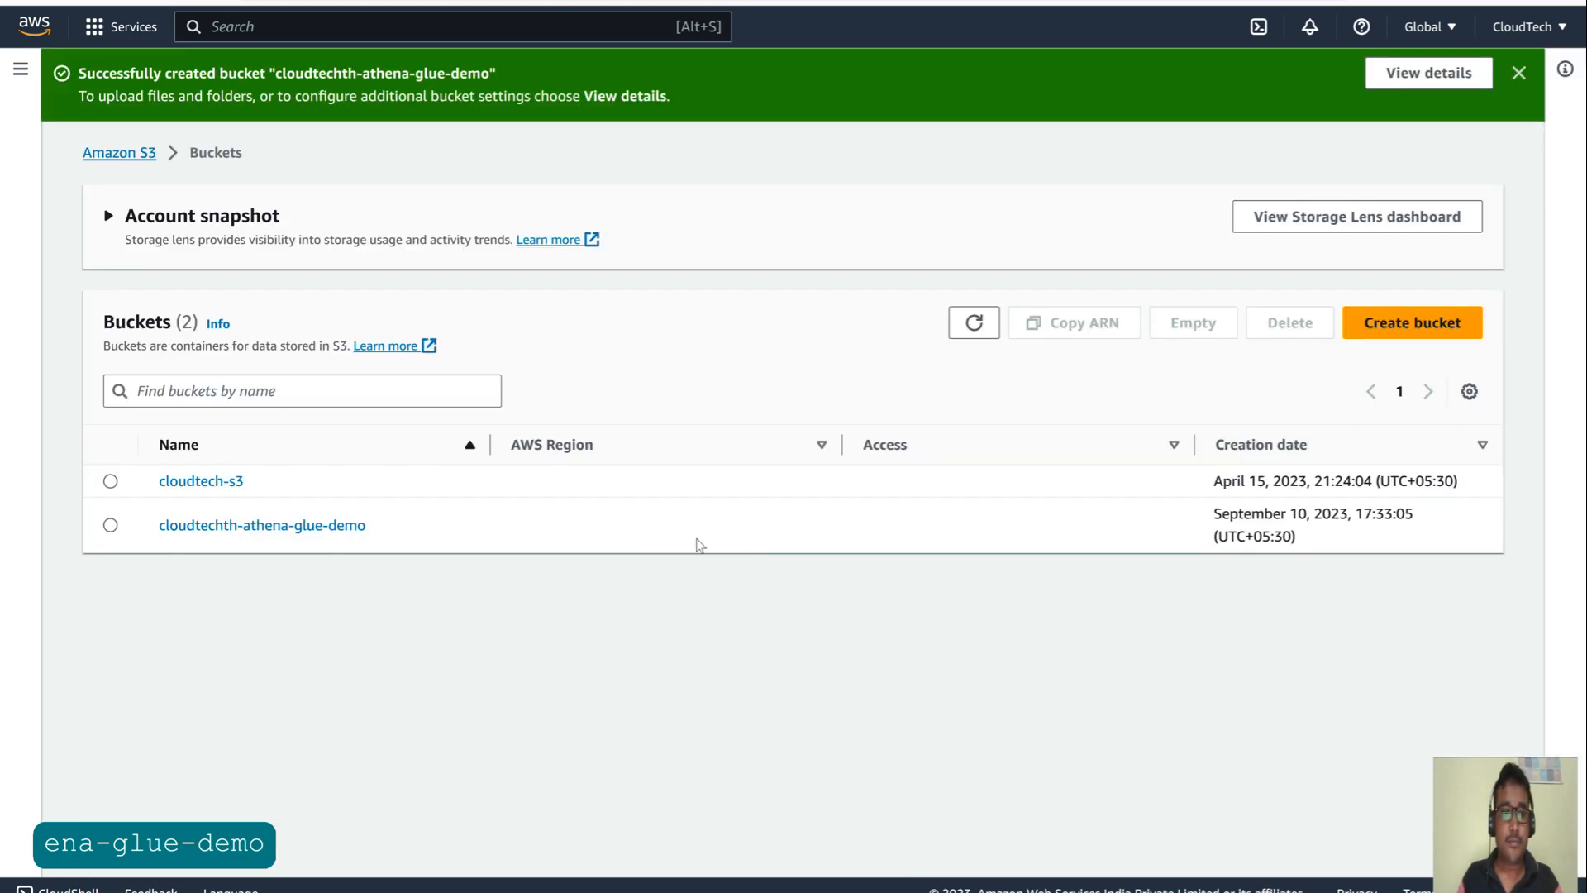
- Open the cloudtechth-athena-glue-demo bucket and create a folder named athenajson without specifying an encryption key
{"action": "left_click", "coordinate": [282, 527]}
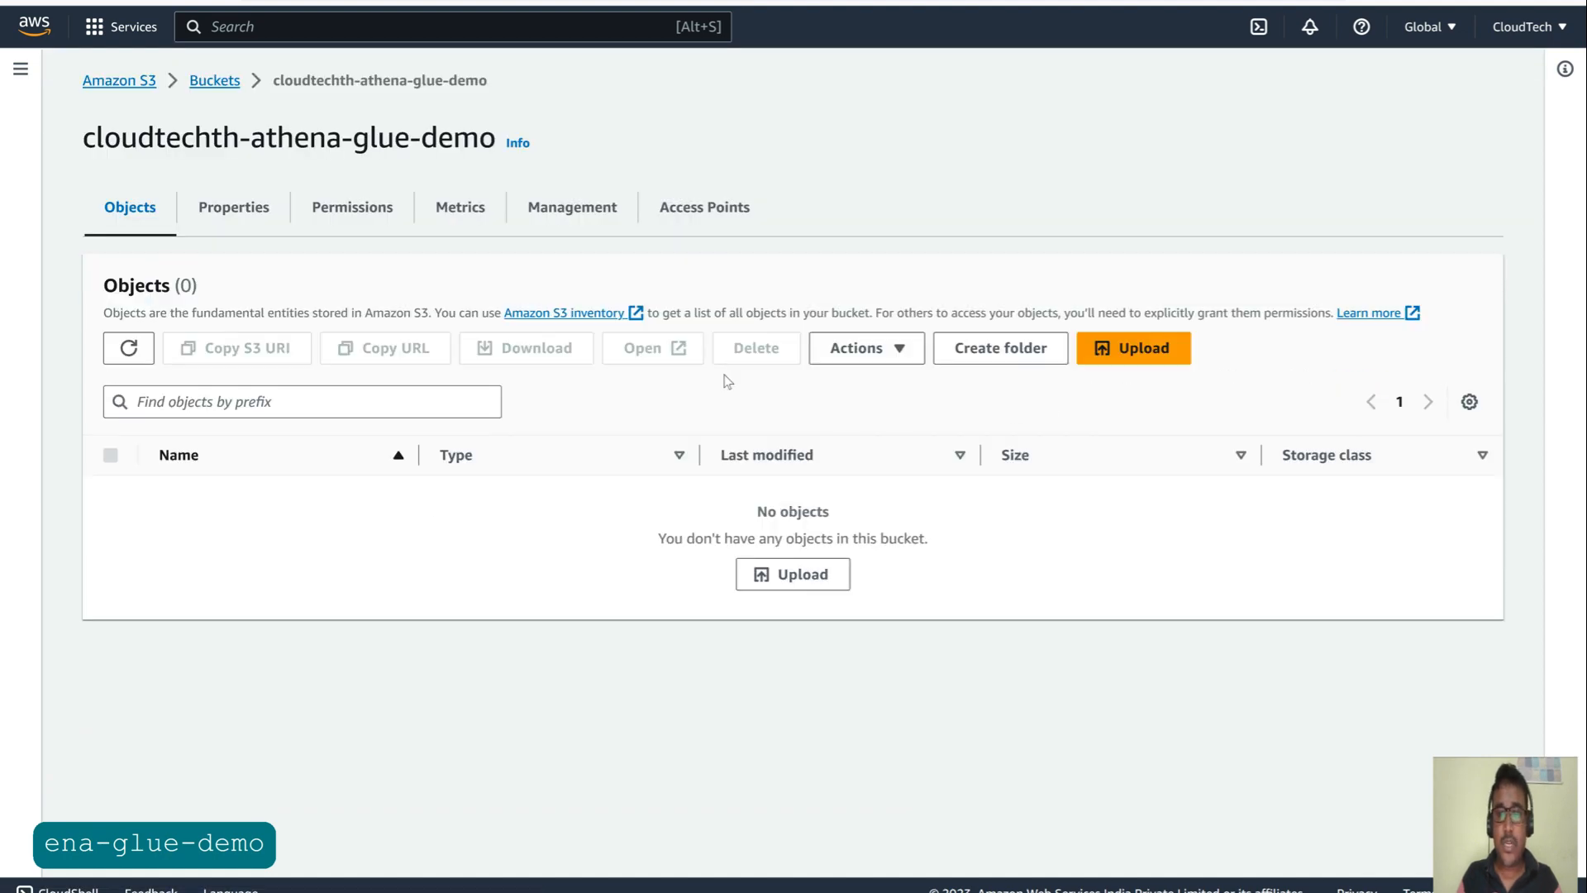
{"action": "left_click", "coordinate": [1020, 347]}
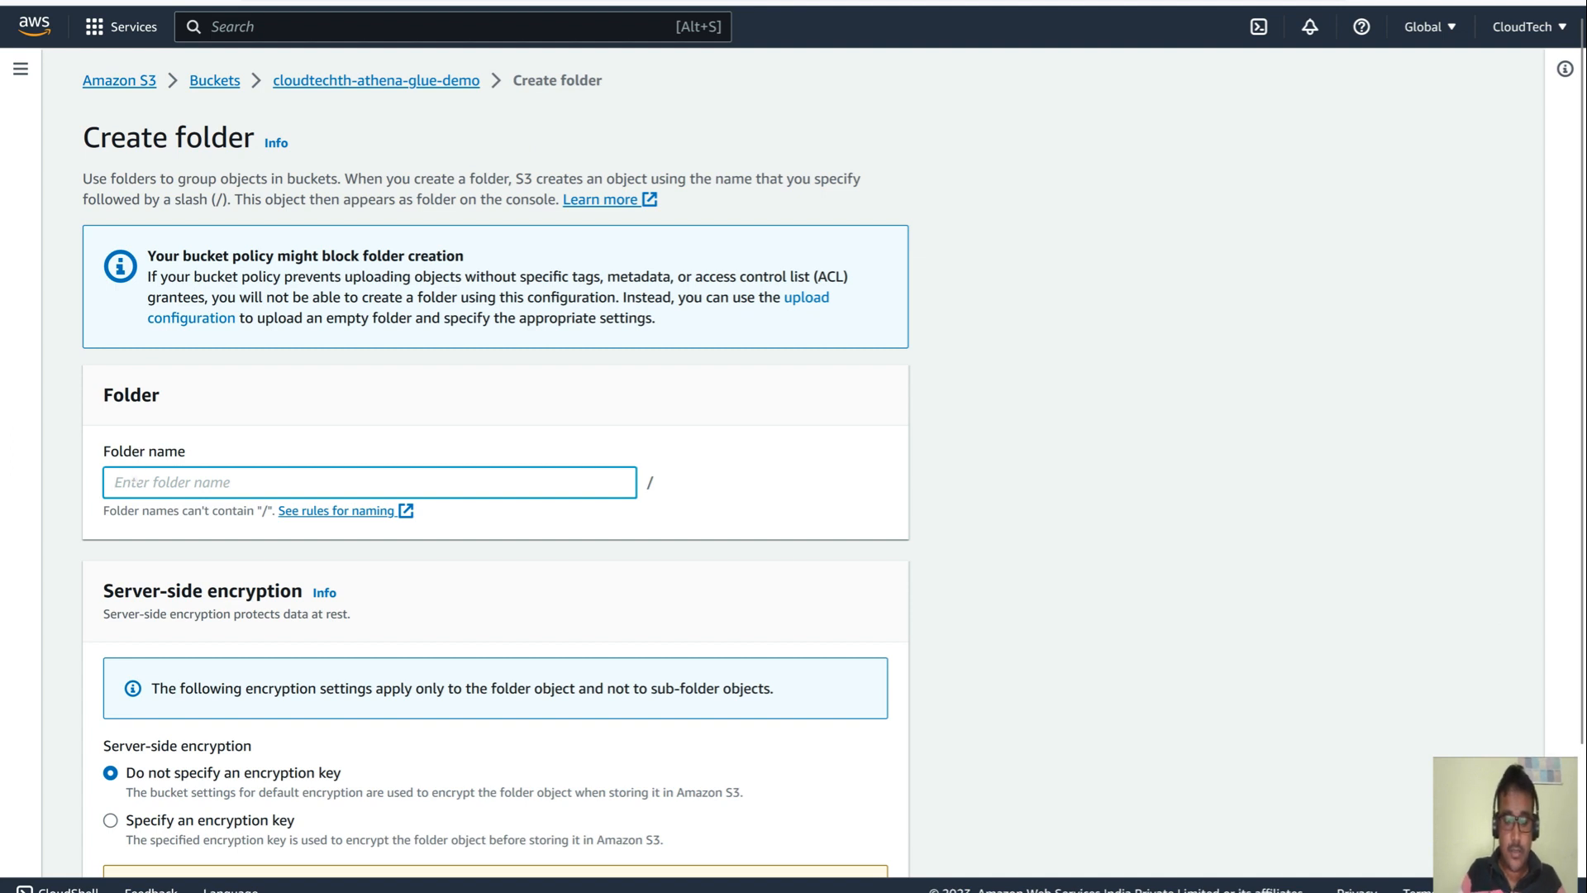
{"action": "type", "text": "athena"}
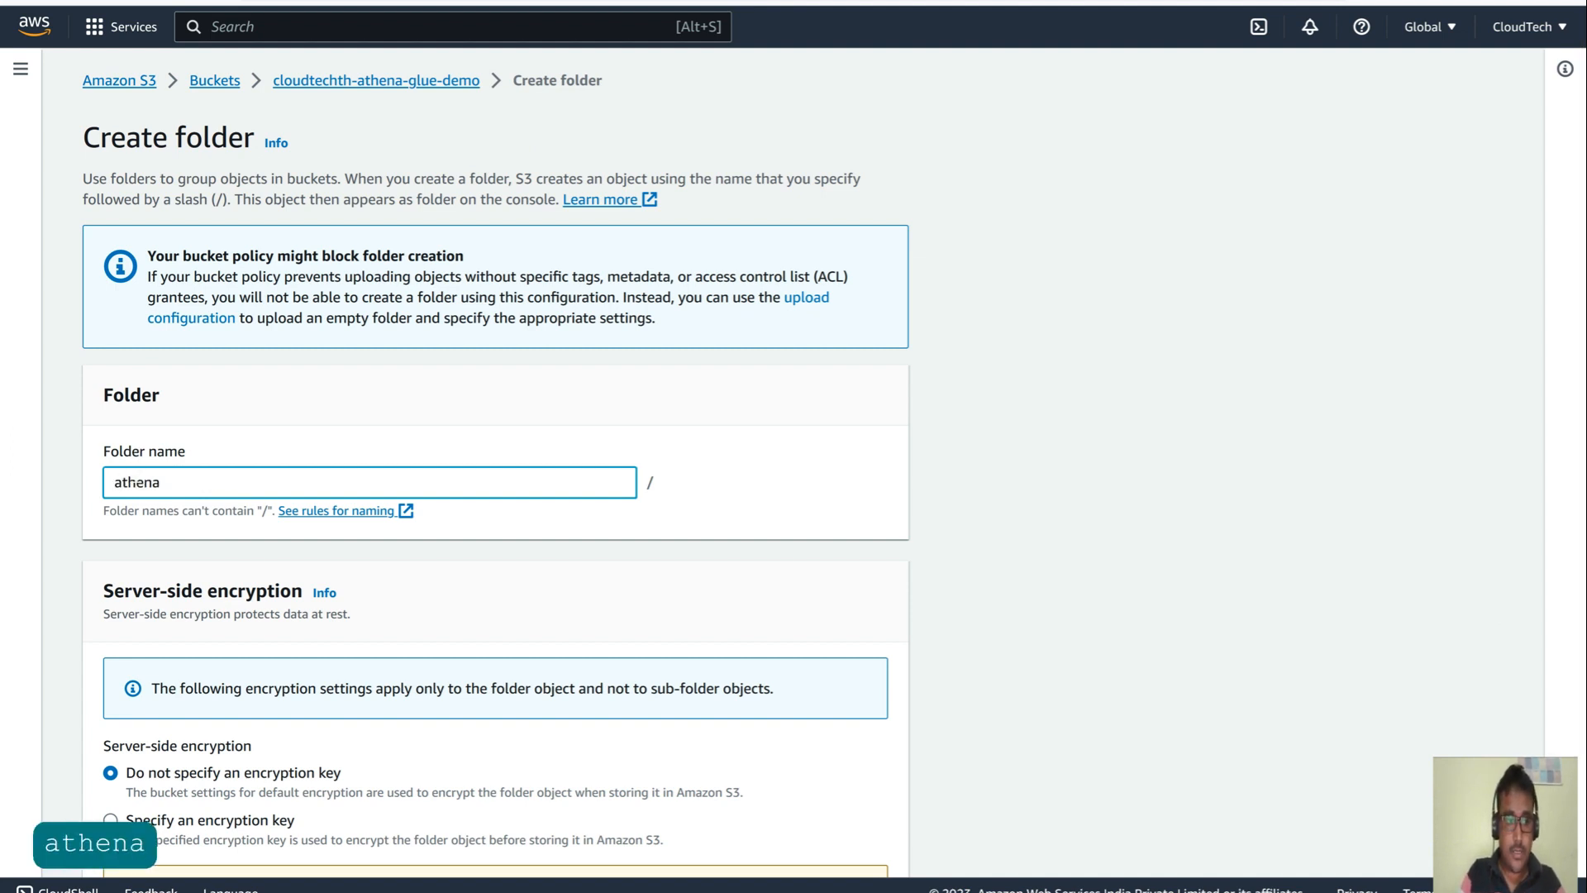
{"action": "type", "text": "json"}
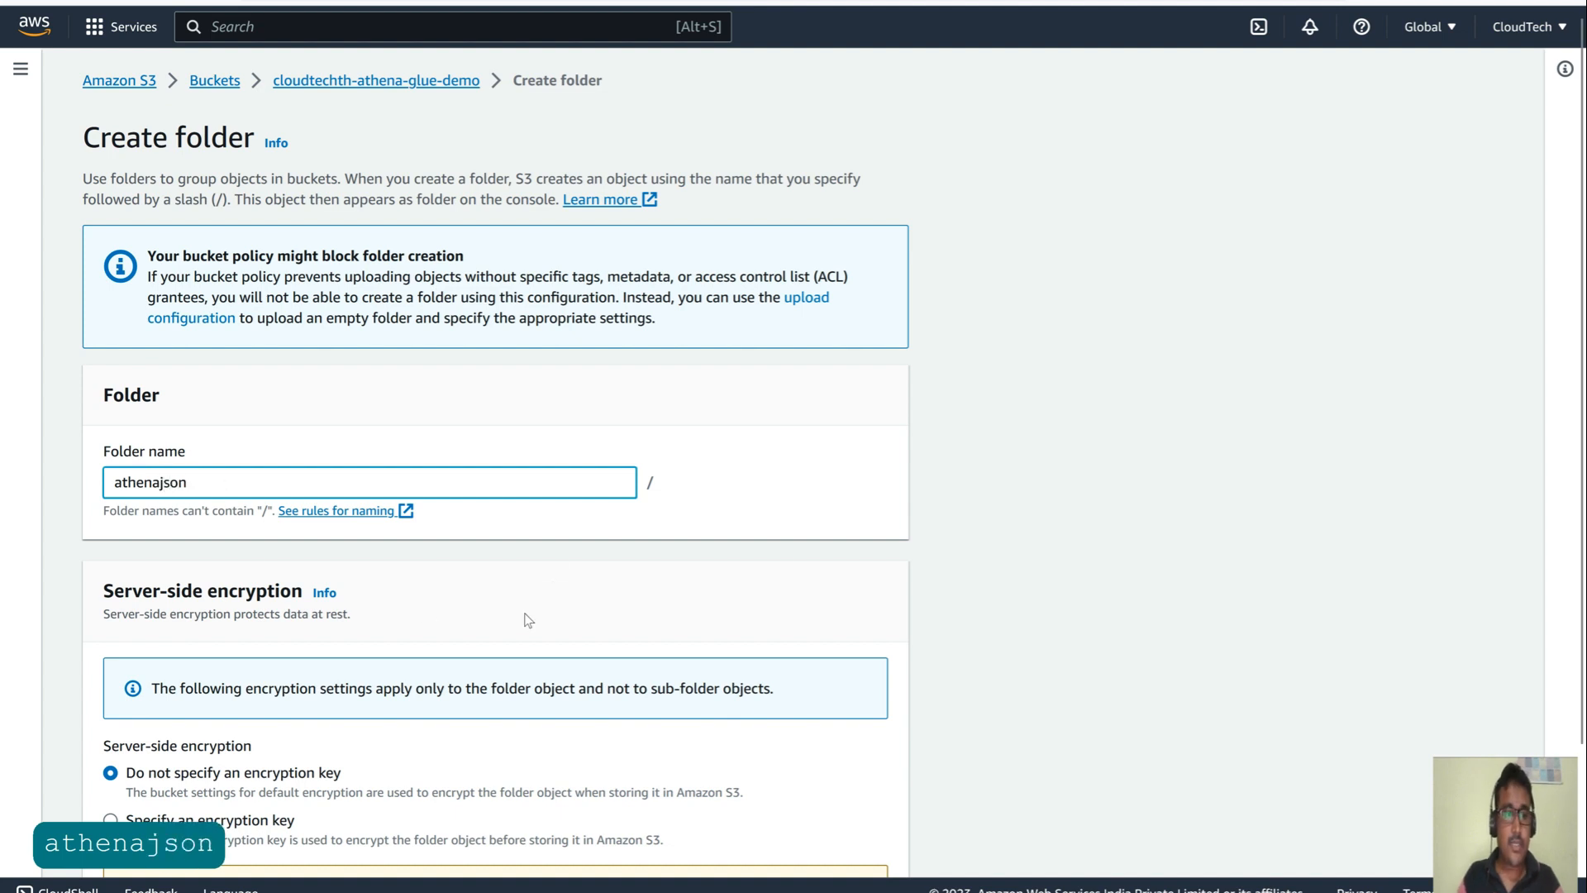
{"action": "scroll", "coordinate": [620, 653], "scroll_direction": "down", "scroll_amount": 2}
{"action": "left_click", "coordinate": [883, 841]}
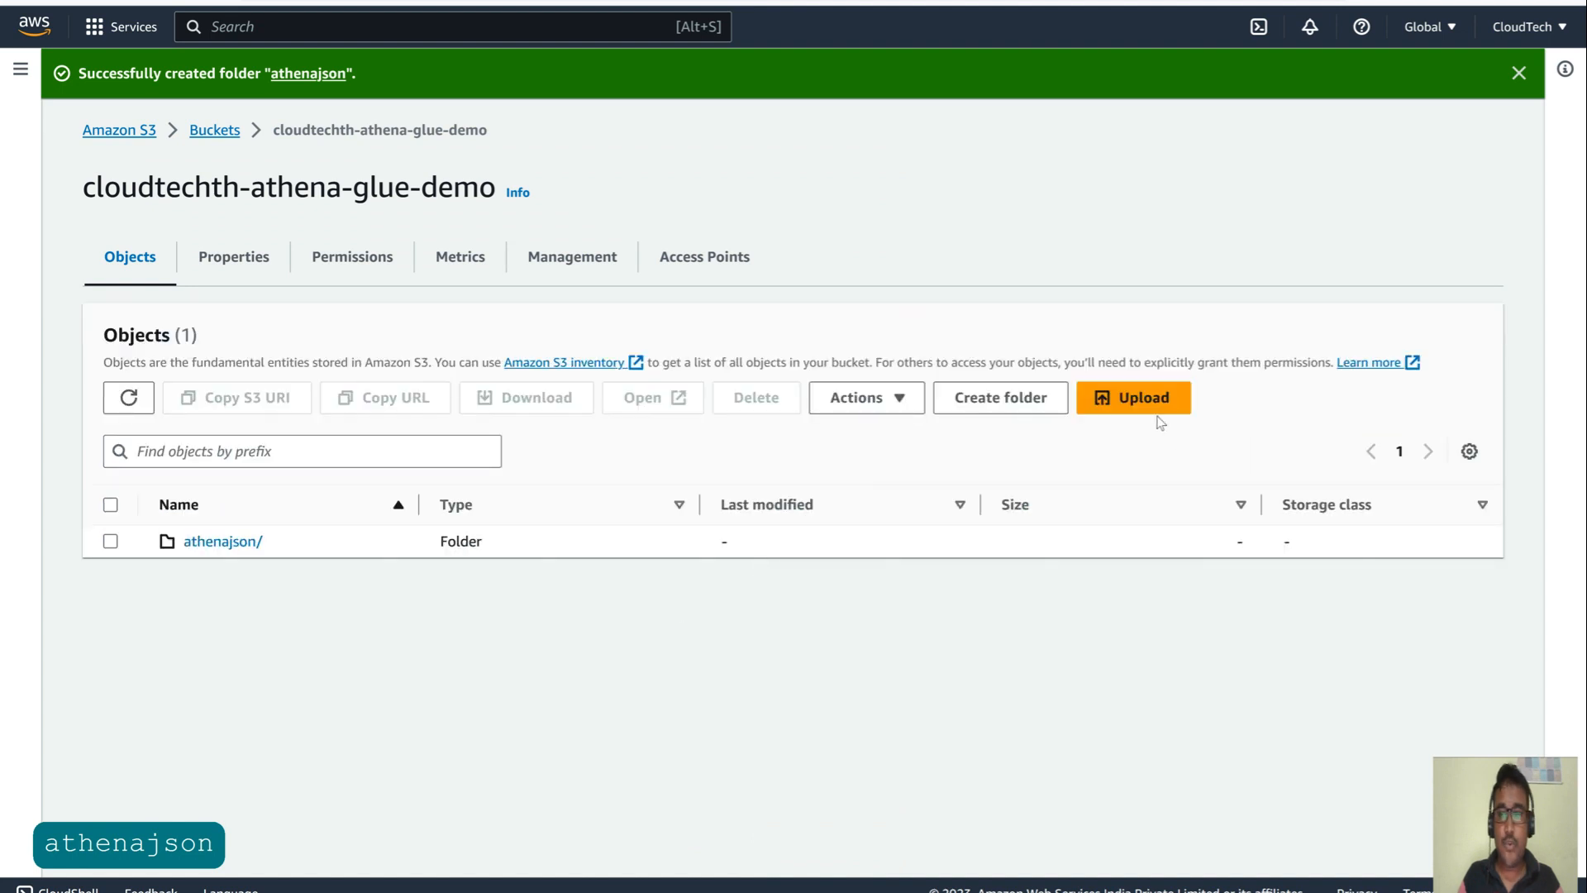
- Create a folder named athenacsv in the bucket, keeping the default encryption option
{"action": "left_click", "coordinate": [980, 412]}
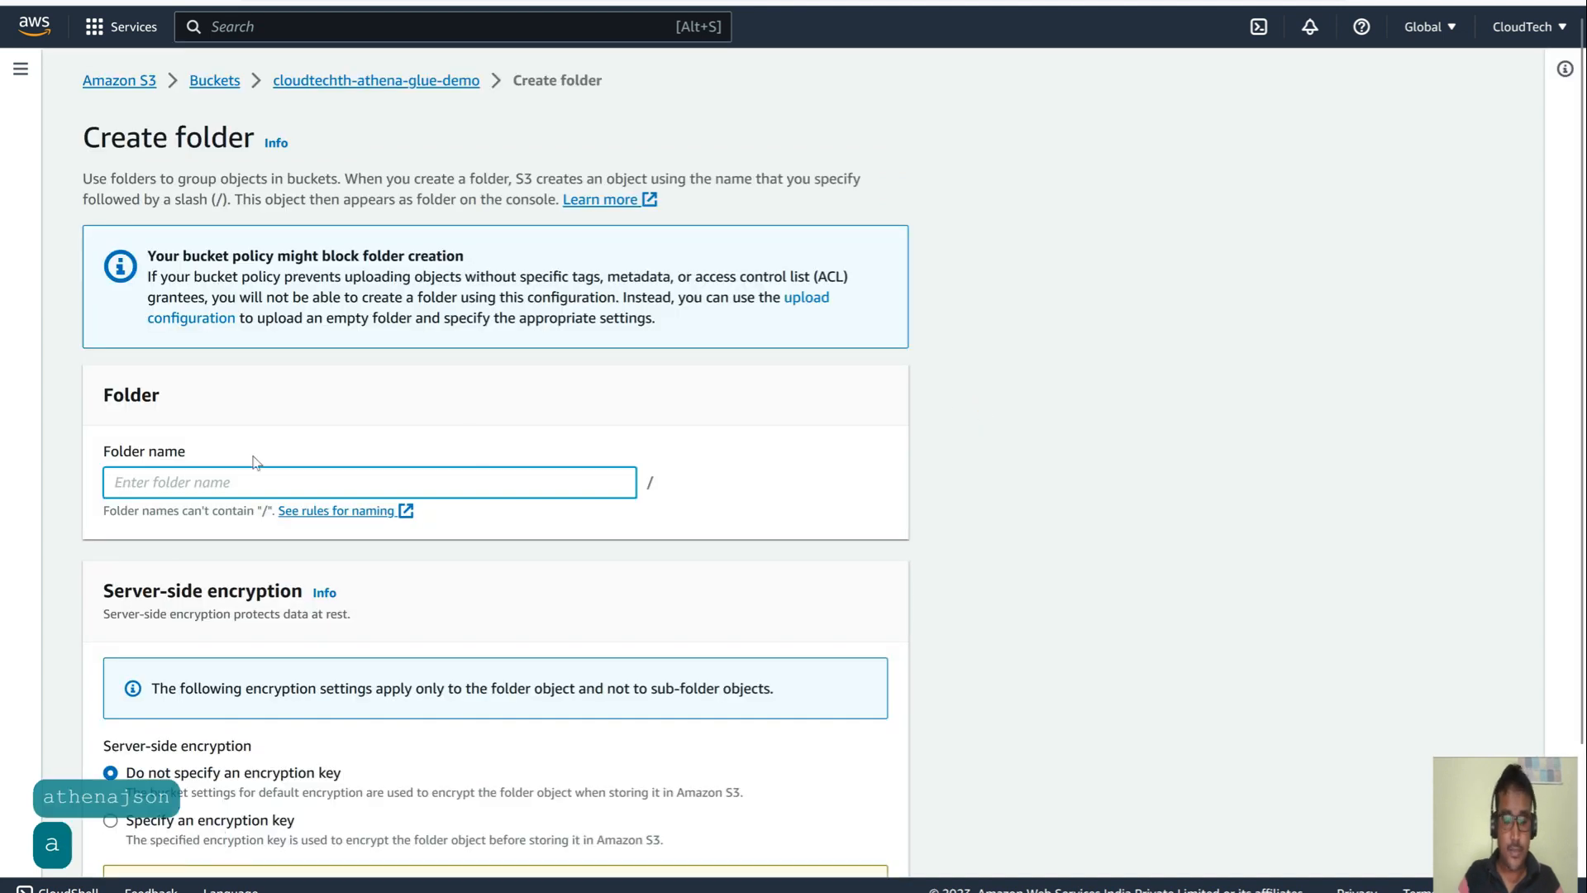
{"action": "type", "text": "athena"}
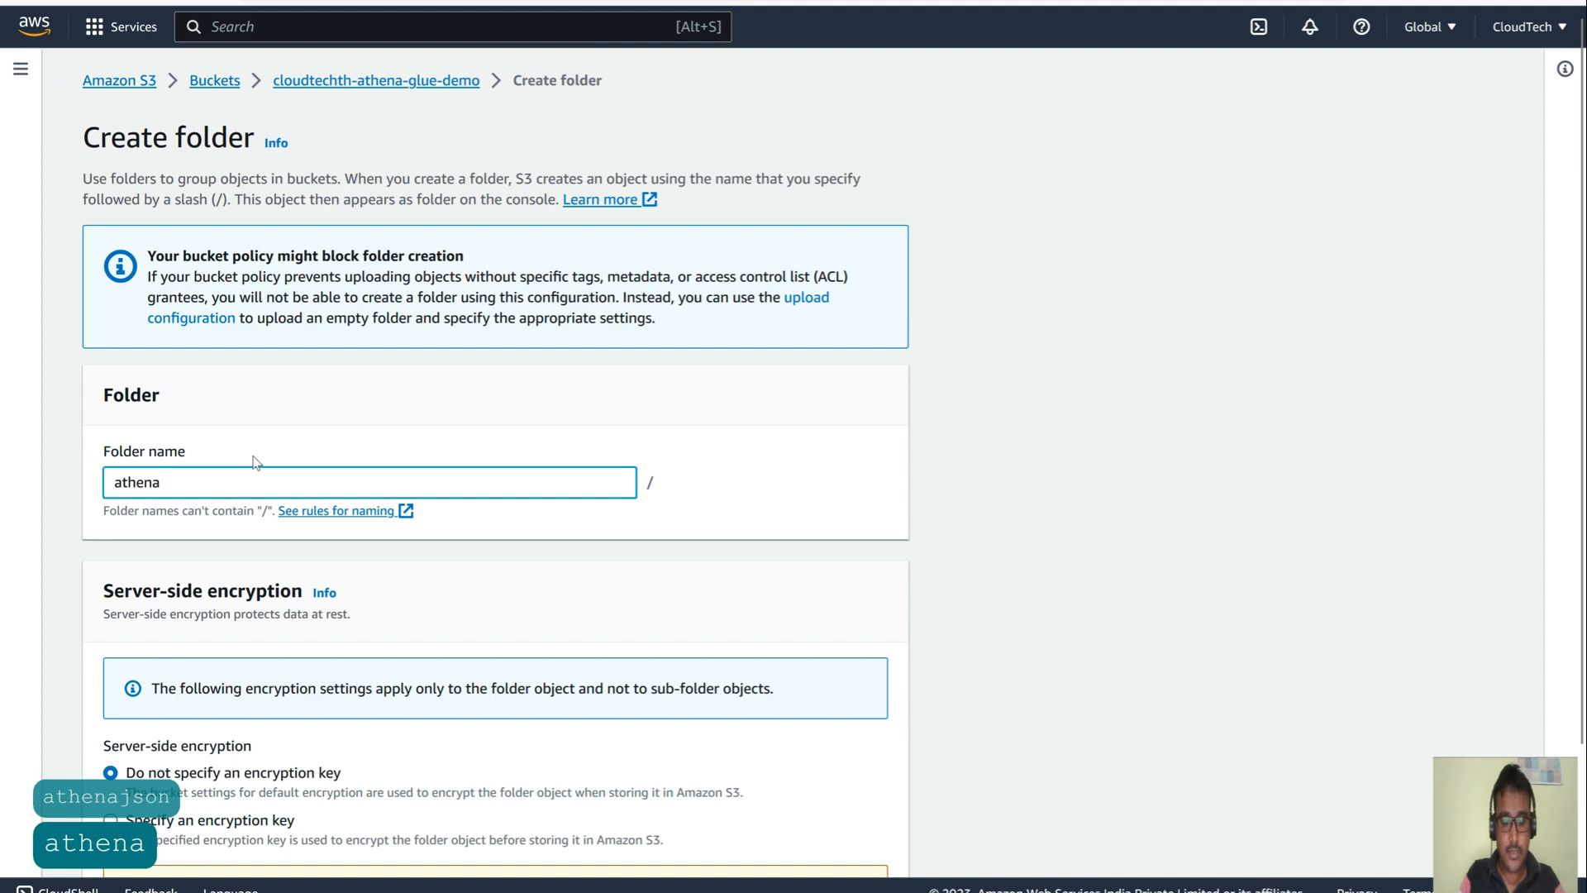
{"action": "type", "text": "csv"}
{"action": "scroll", "coordinate": [256, 463], "scroll_direction": "down", "scroll_amount": 3}
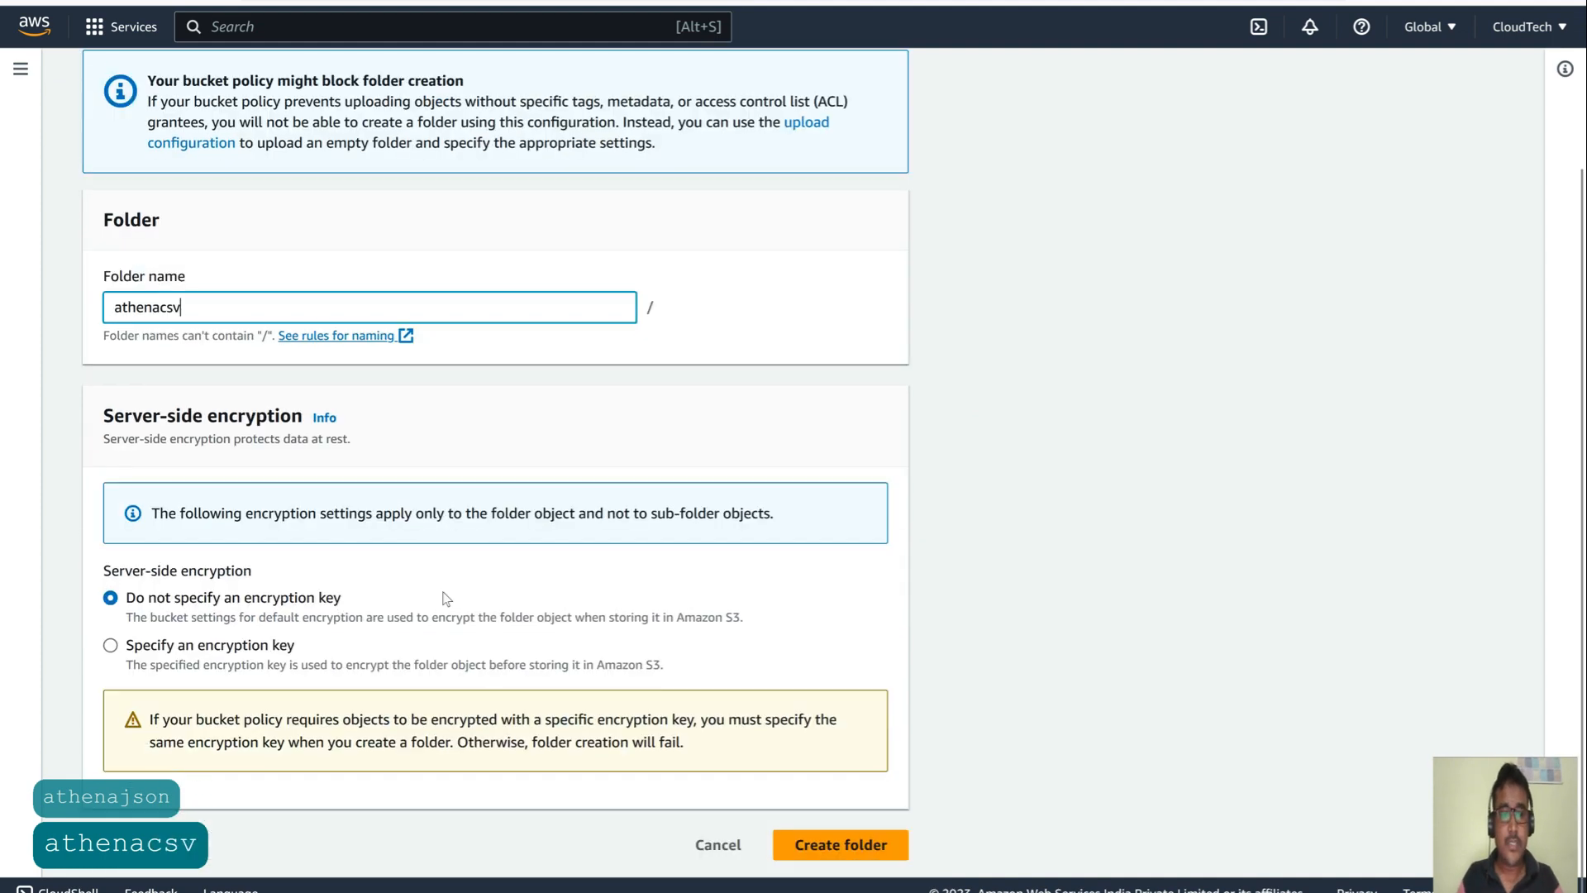
{"action": "left_click", "coordinate": [835, 859]}
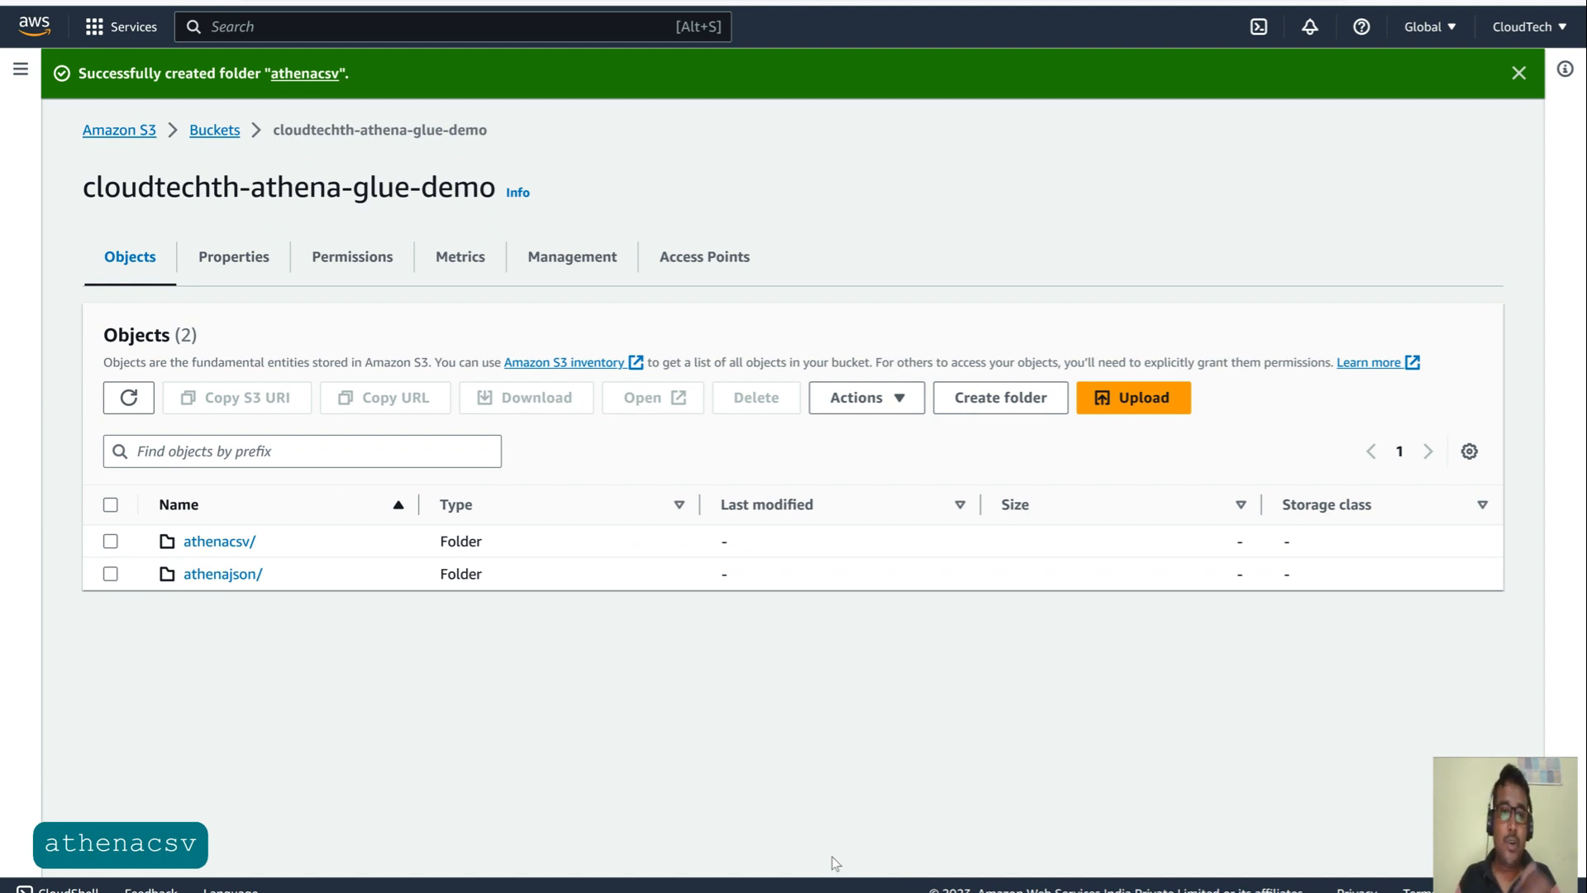
- Create a third folder in the bucket named athenaoutput, keeping the default encryption option
{"action": "left_click", "coordinate": [982, 383]}
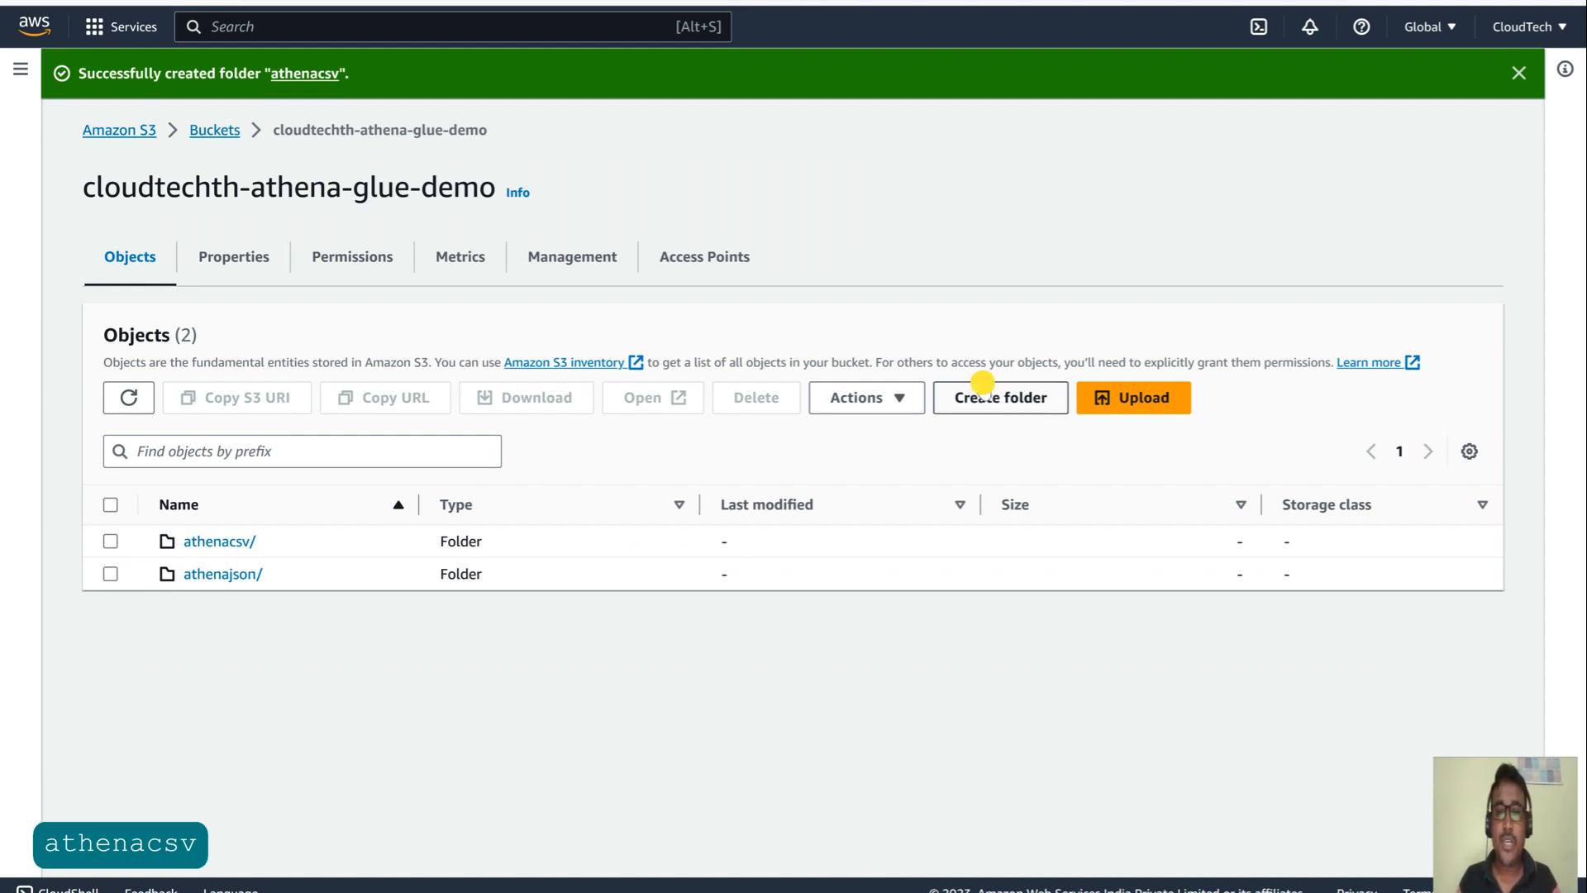
{"action": "left_click", "coordinate": [211, 481]}
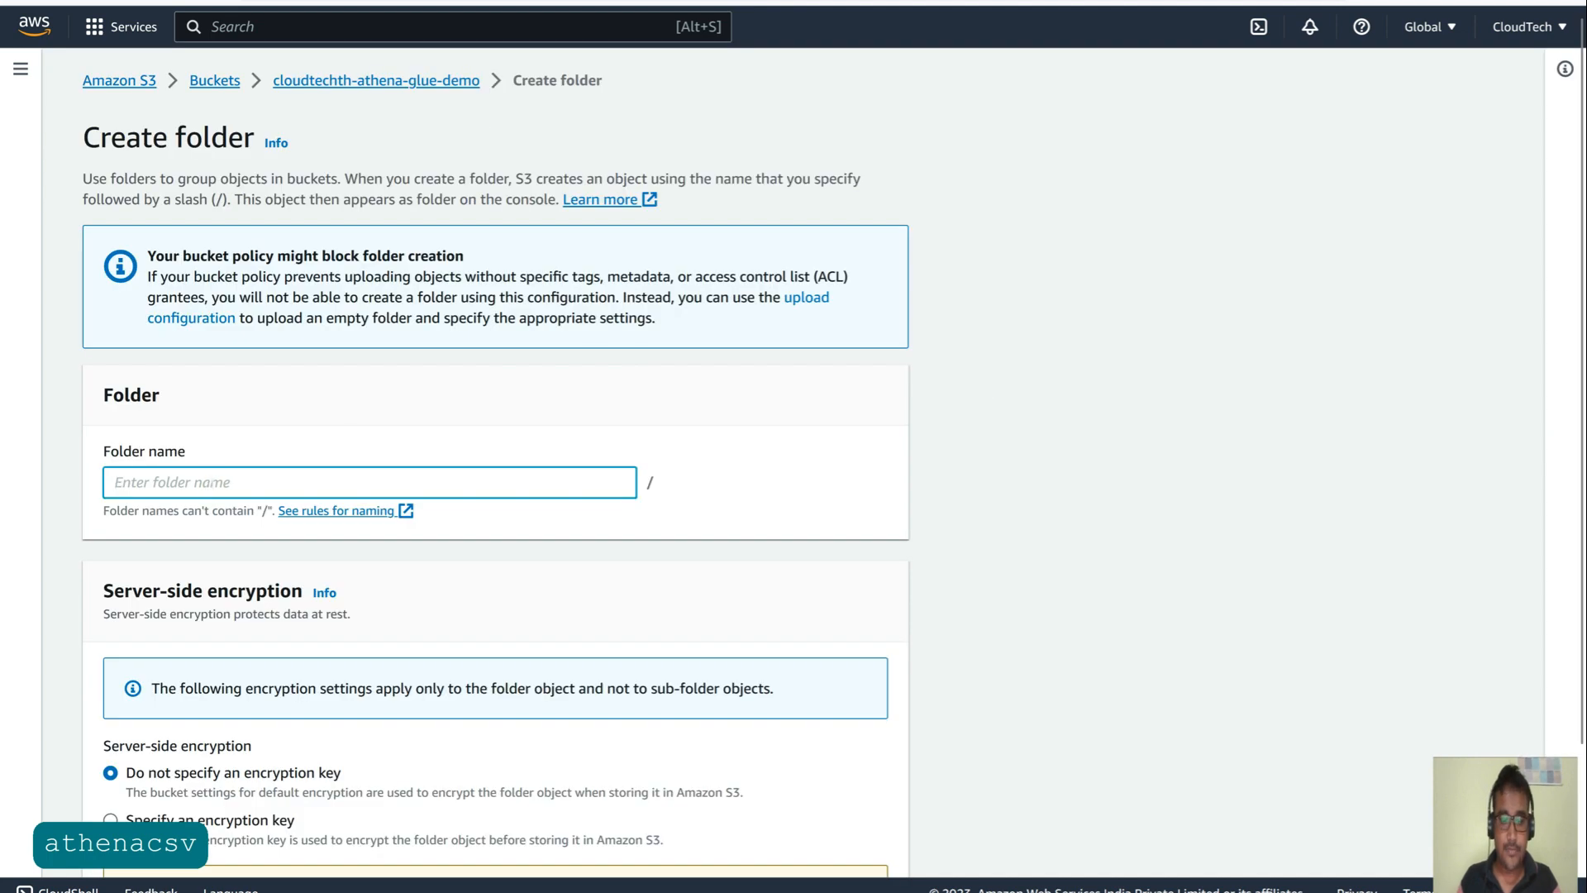
{"action": "type", "text": "athe"}
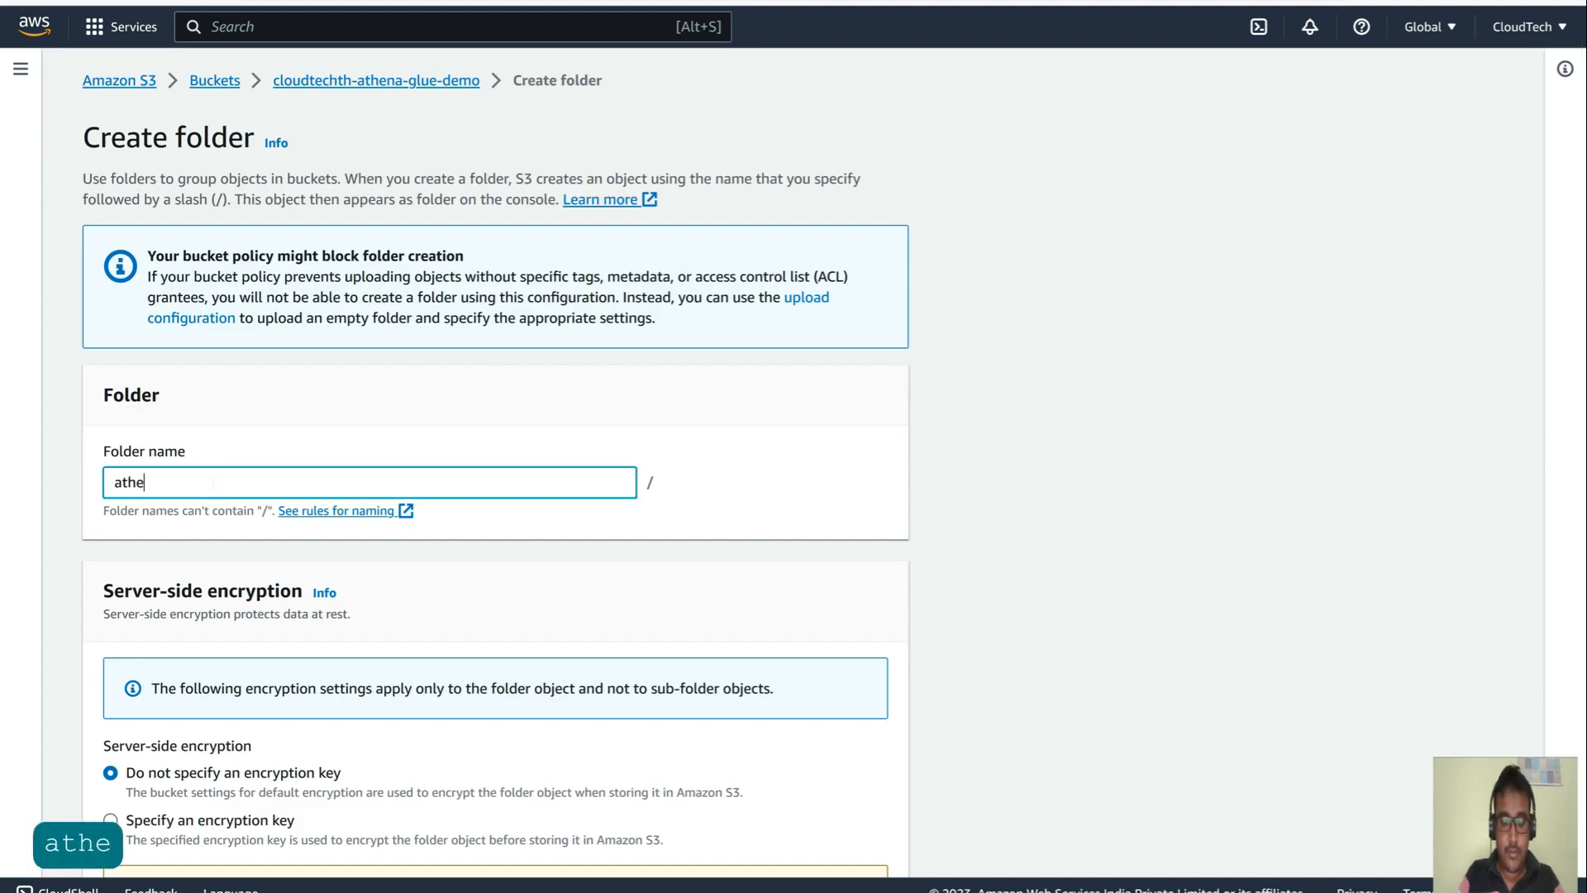
{"action": "type", "text": "na"}
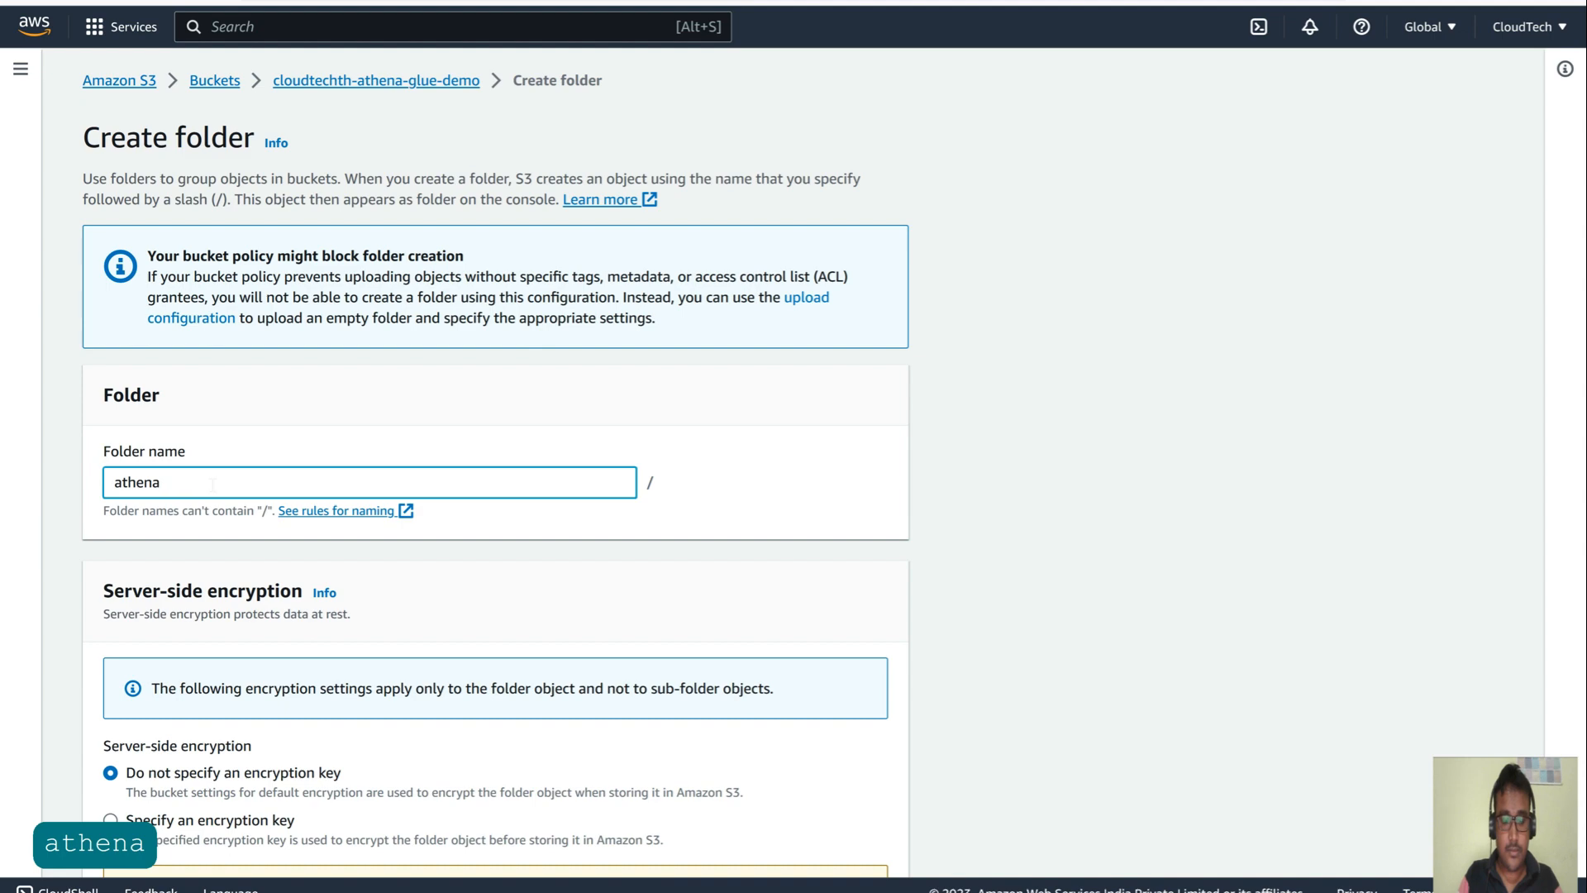
{"action": "type", "text": "out"}
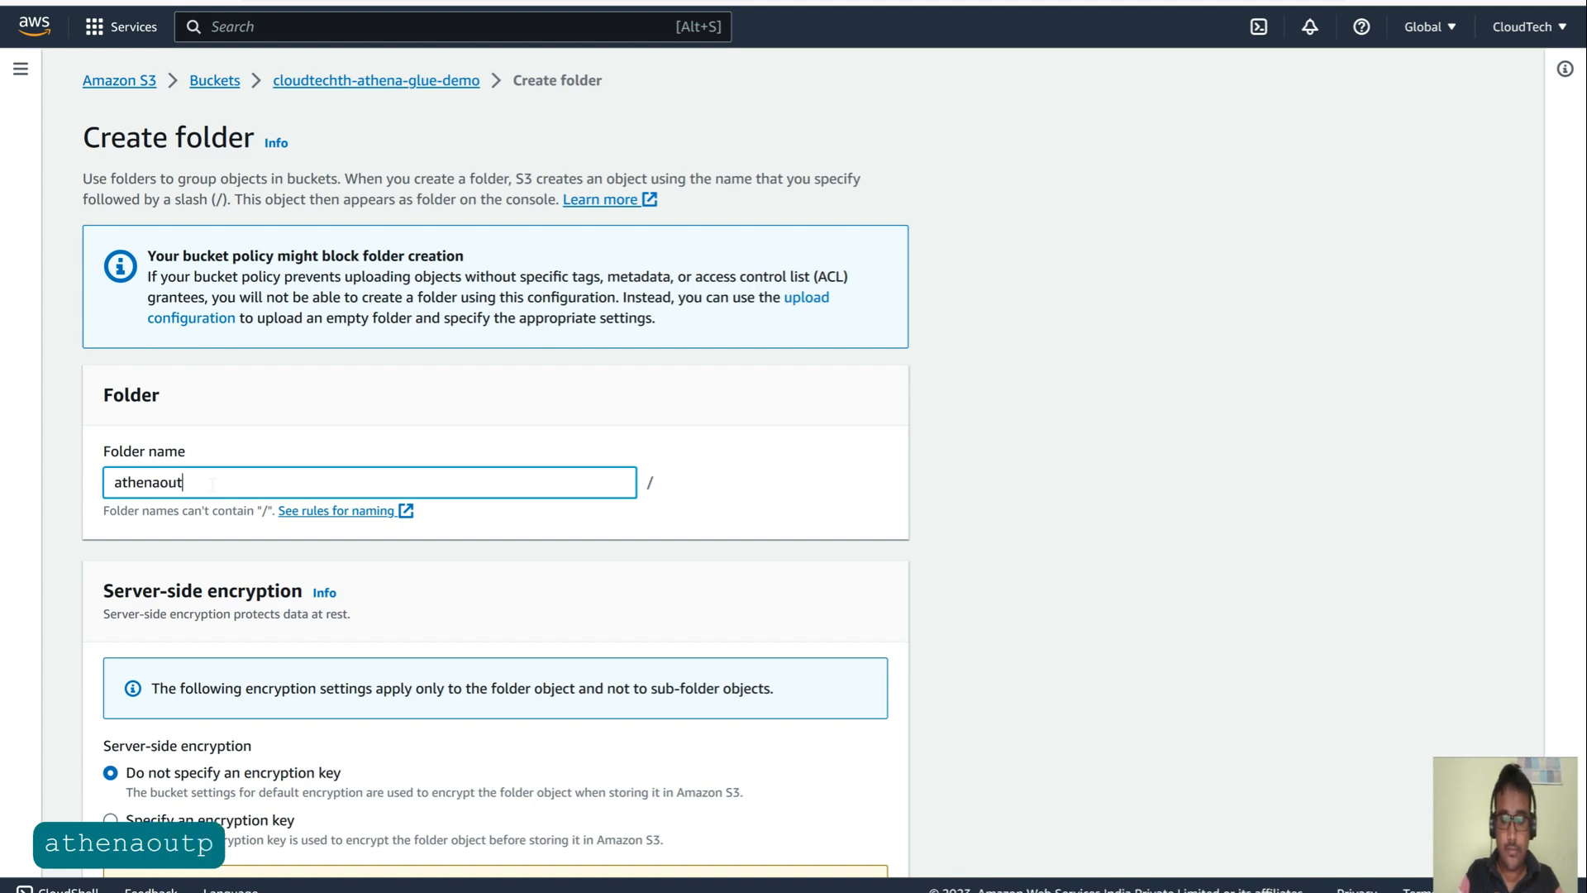
{"action": "type", "text": "put"}
{"action": "scroll", "coordinate": [686, 647], "scroll_direction": "down", "scroll_amount": 2}
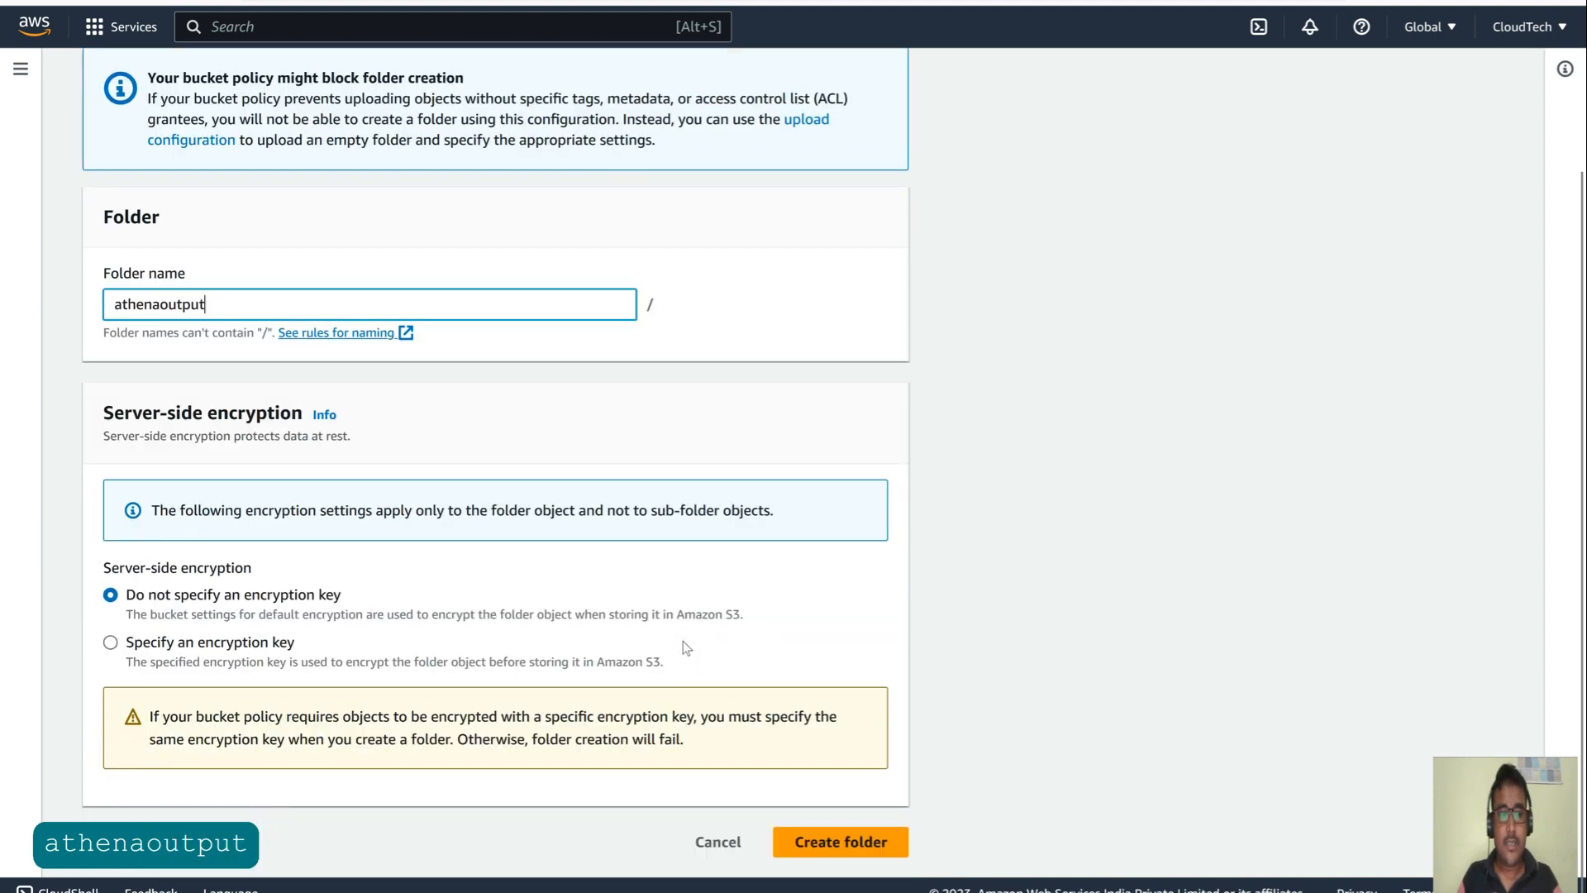
{"action": "left_click", "coordinate": [827, 840]}
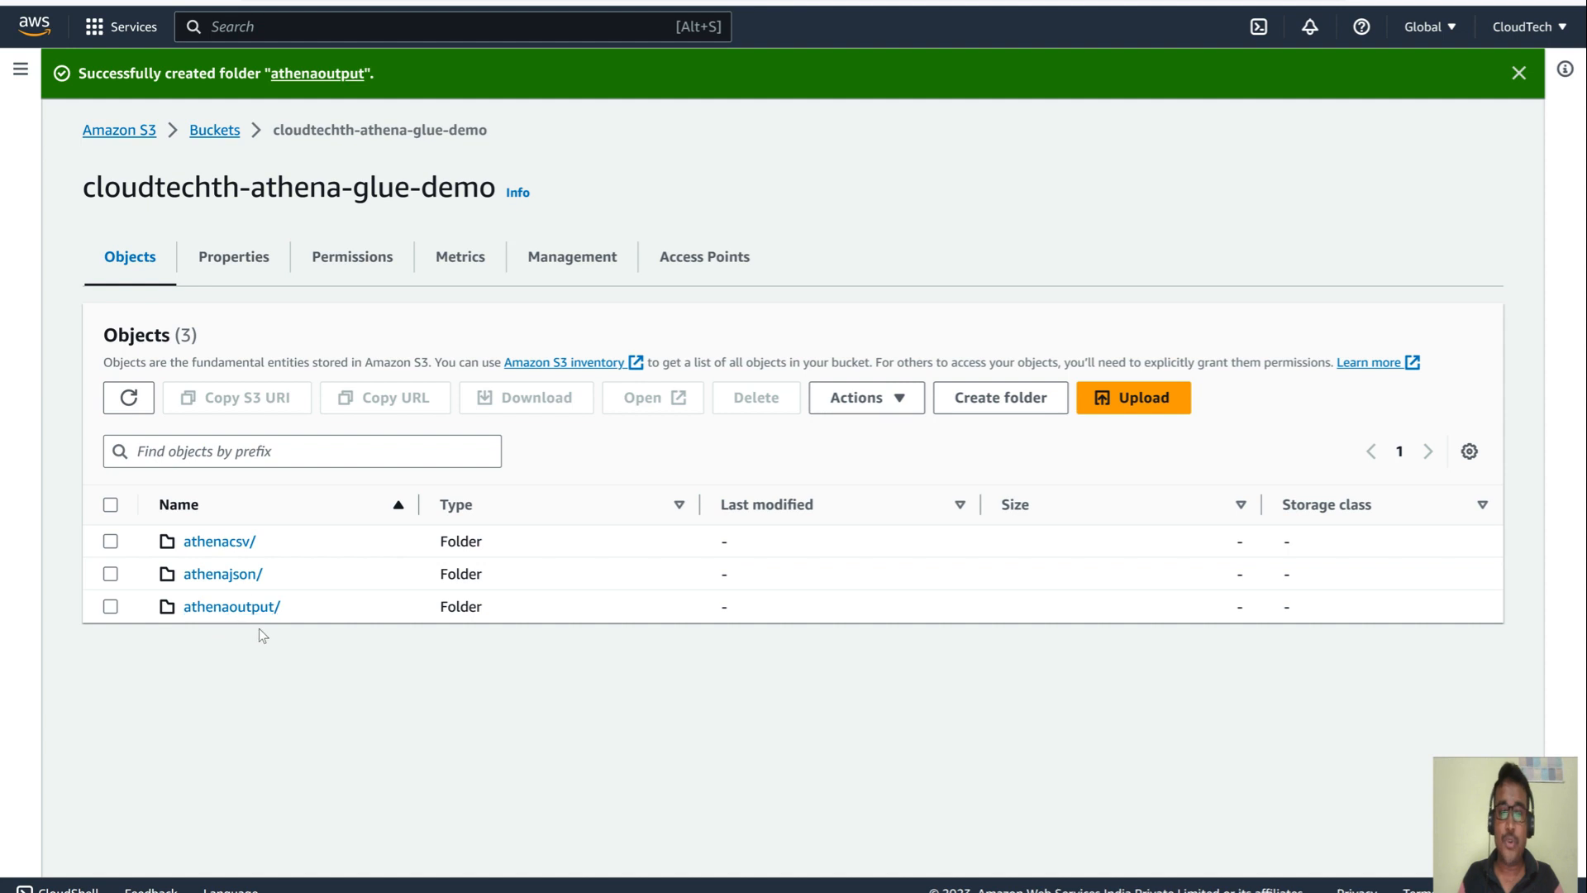
- Upload the emp CSV file to the athenacsv folder and view the folder's contents
{"action": "left_click", "coordinate": [220, 542]}
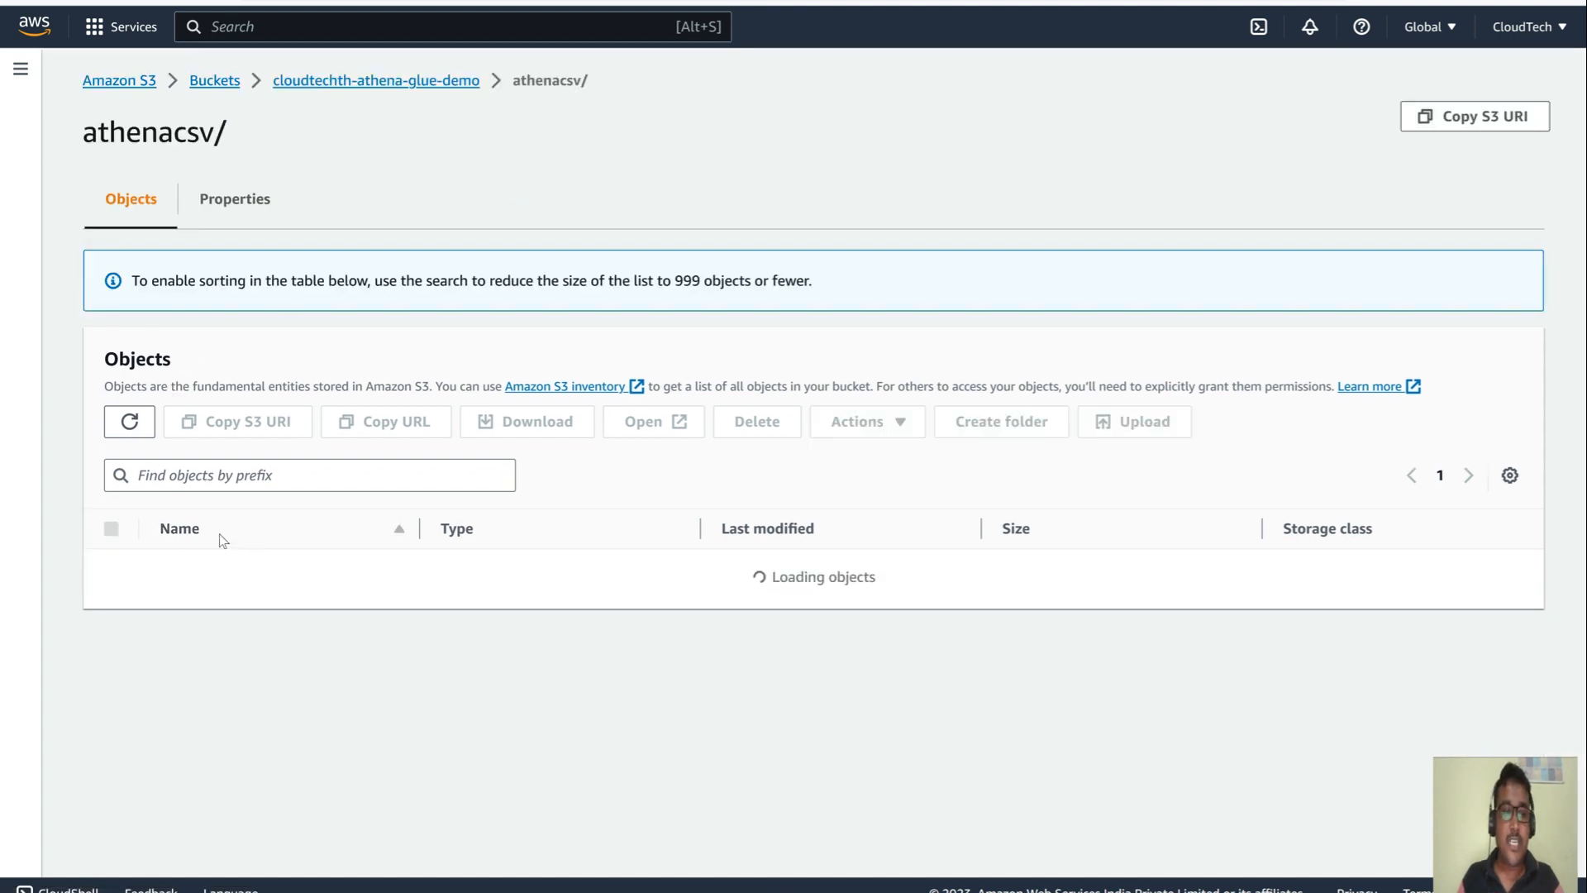
{"action": "left_click", "coordinate": [1119, 343]}
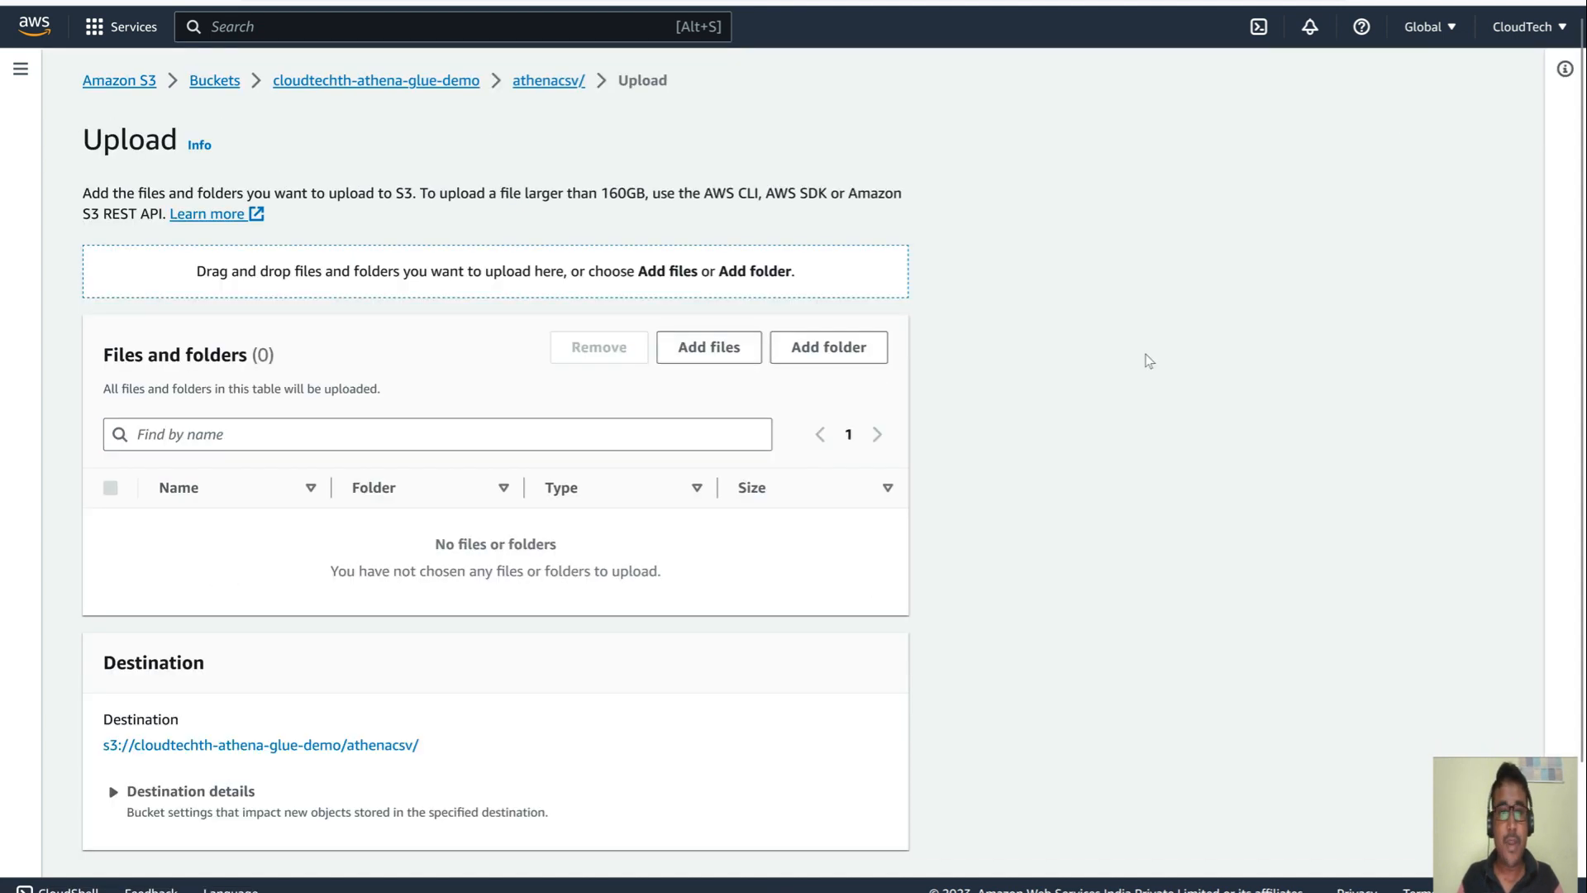
{"action": "left_click", "coordinate": [729, 352]}
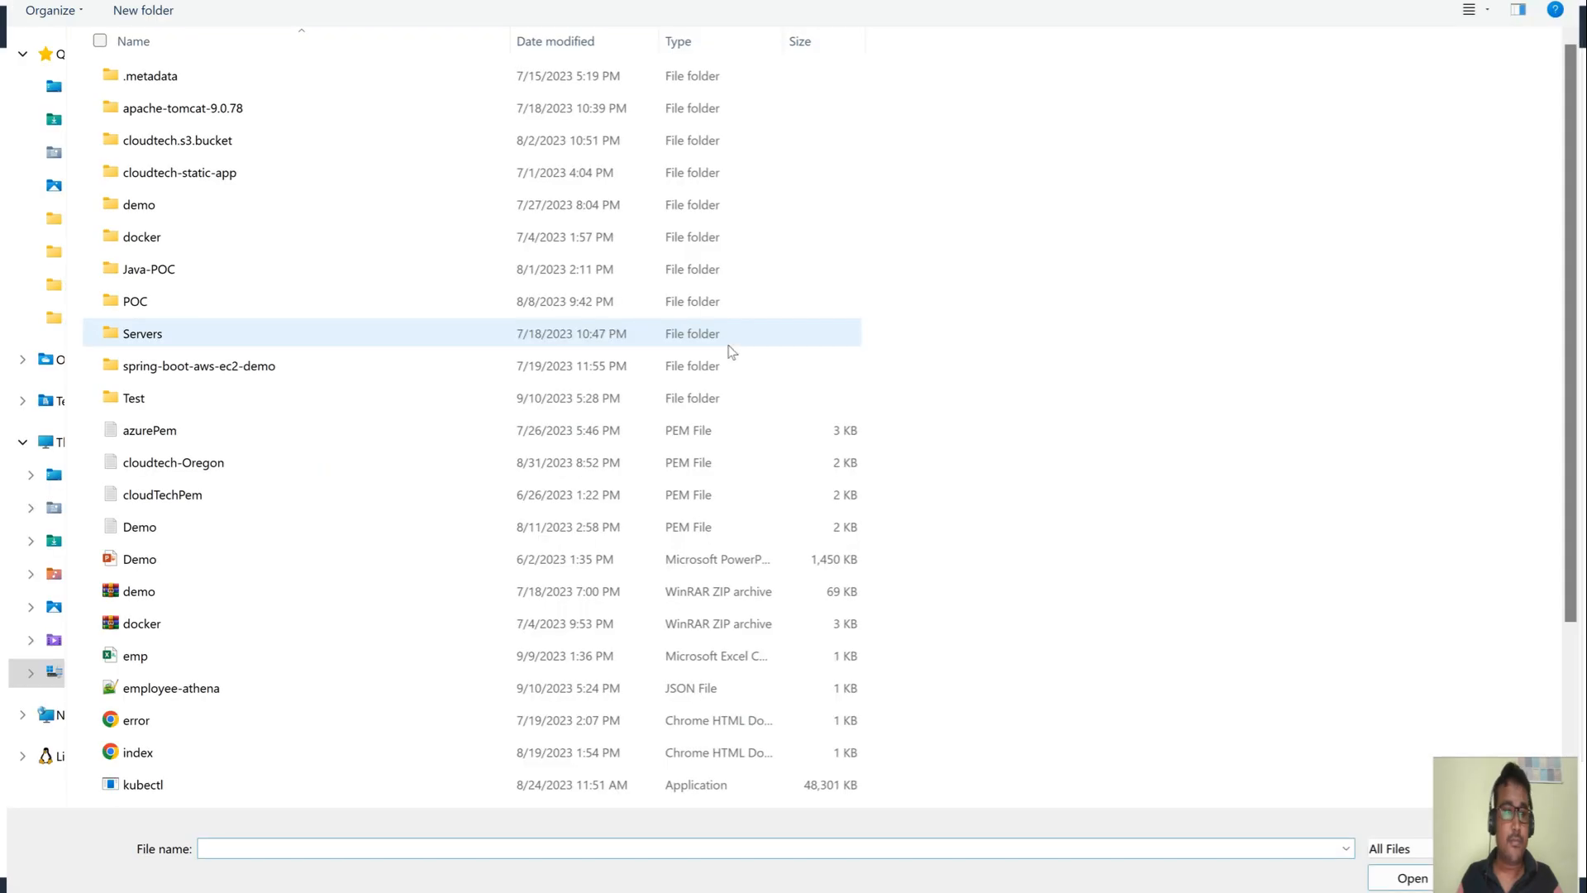
{"action": "double_click", "coordinate": [172, 661]}
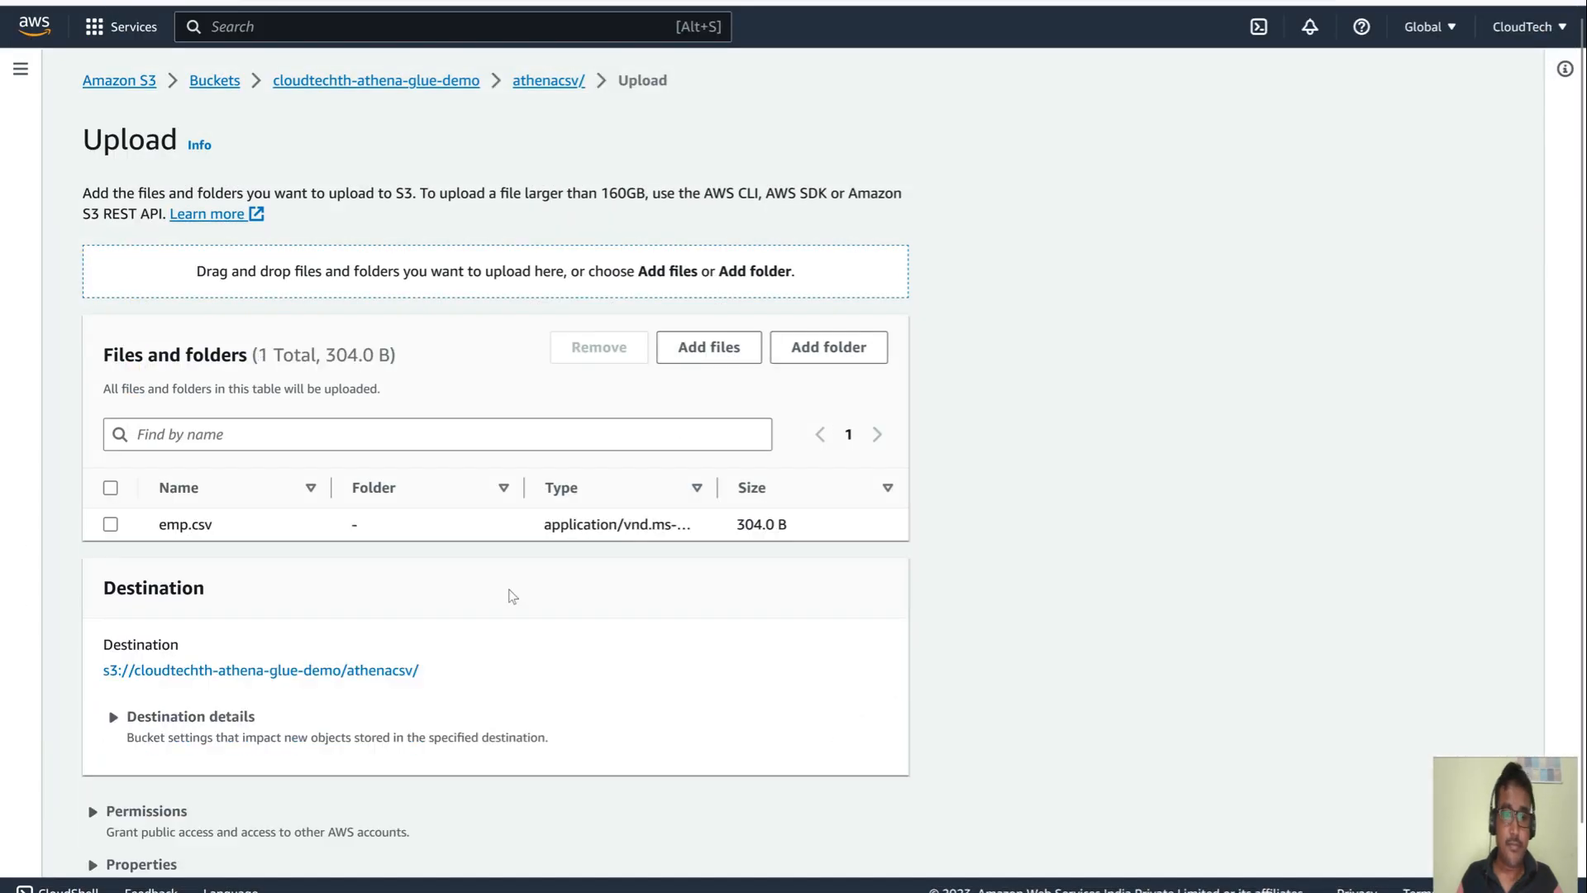
{"action": "scroll", "coordinate": [582, 659], "scroll_direction": "down", "scroll_amount": 1}
{"action": "left_click", "coordinate": [853, 837]}
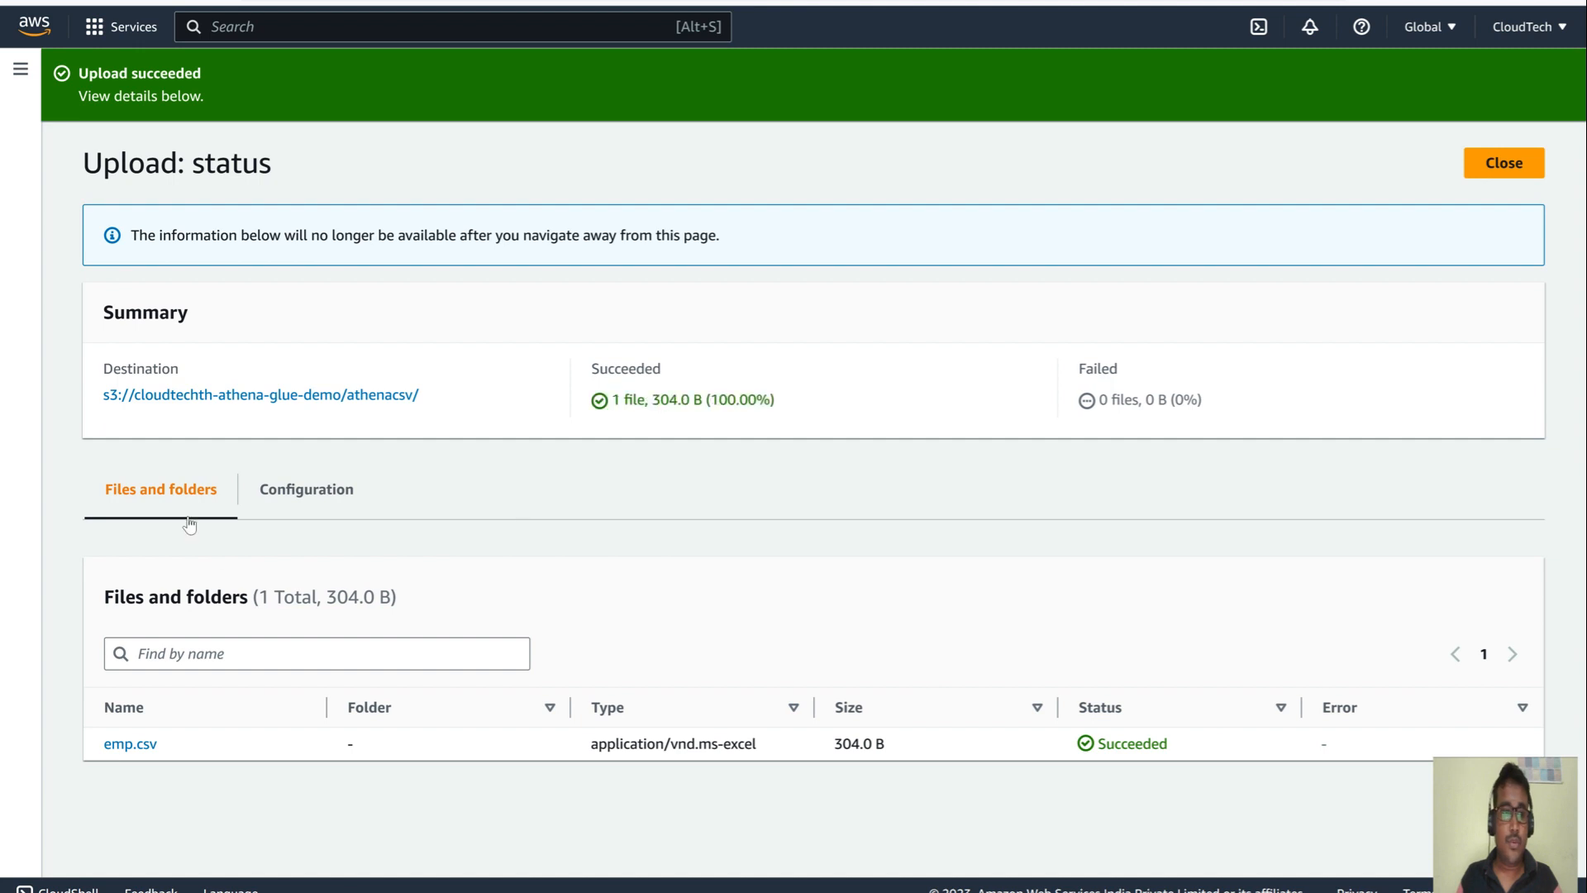
{"action": "left_click", "coordinate": [277, 395]}
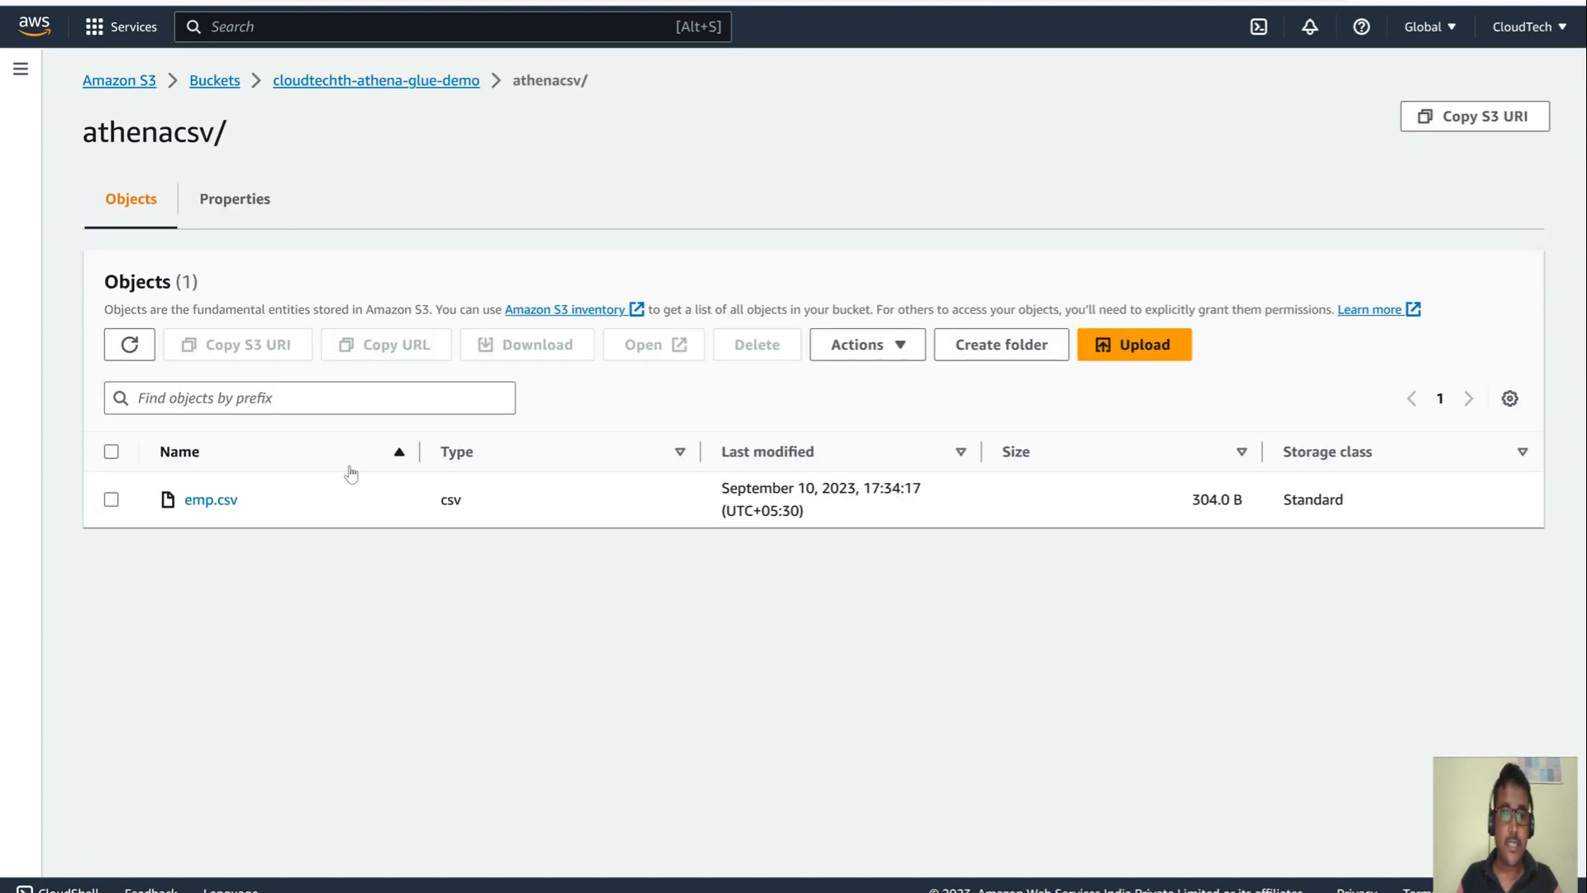
- Upload employee-athena.json to the bucket's athenajson folder, then return to the bucket's object list
{"action": "left_click", "coordinate": [341, 81]}
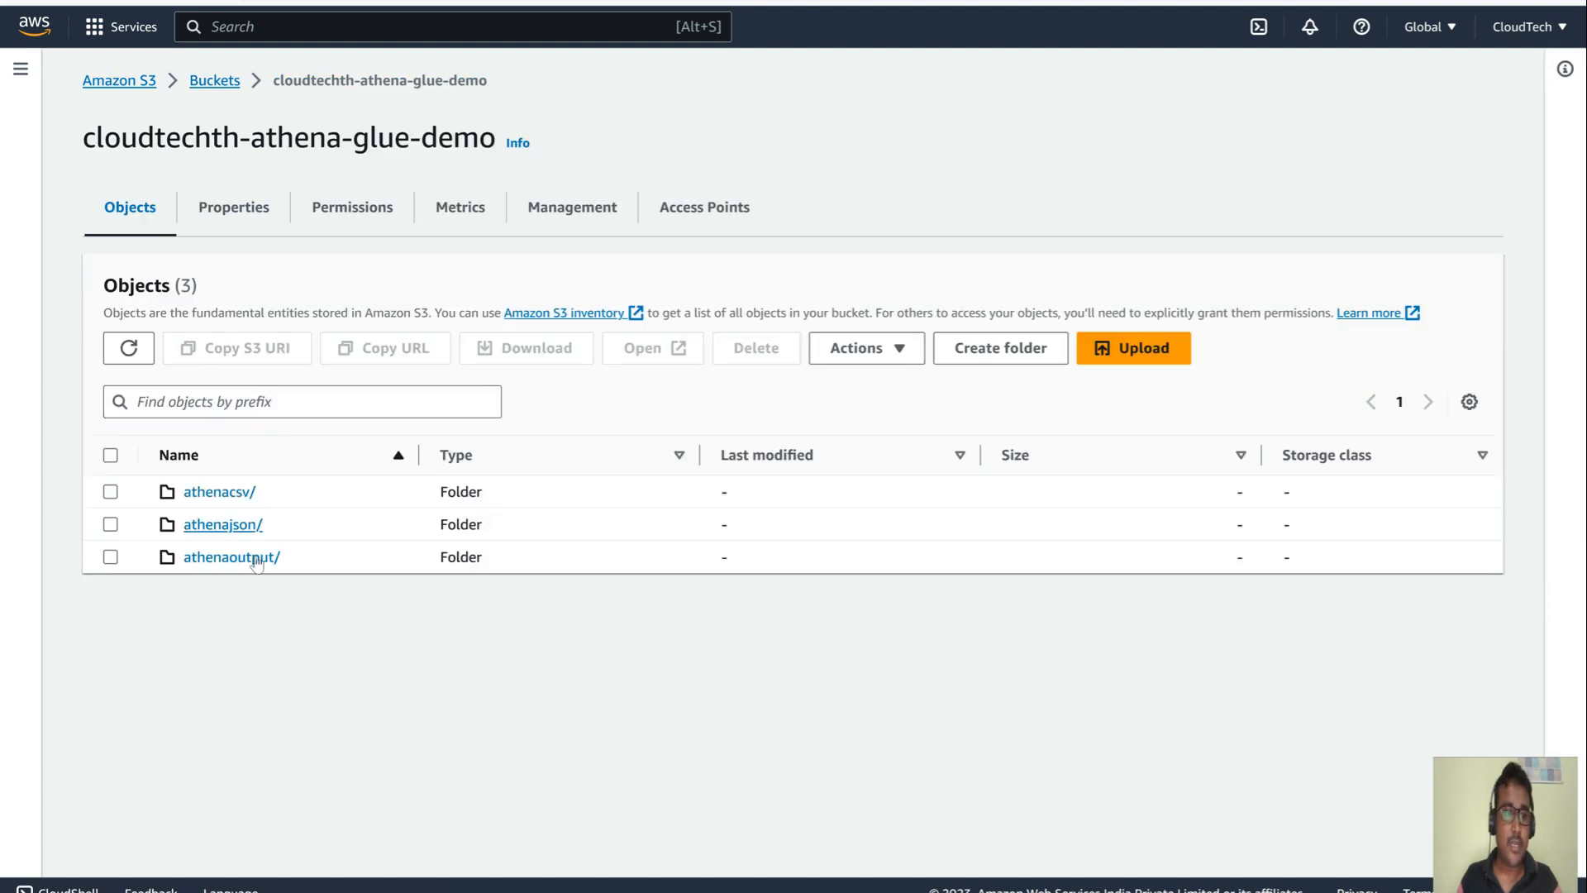
{"action": "left_click", "coordinate": [225, 525]}
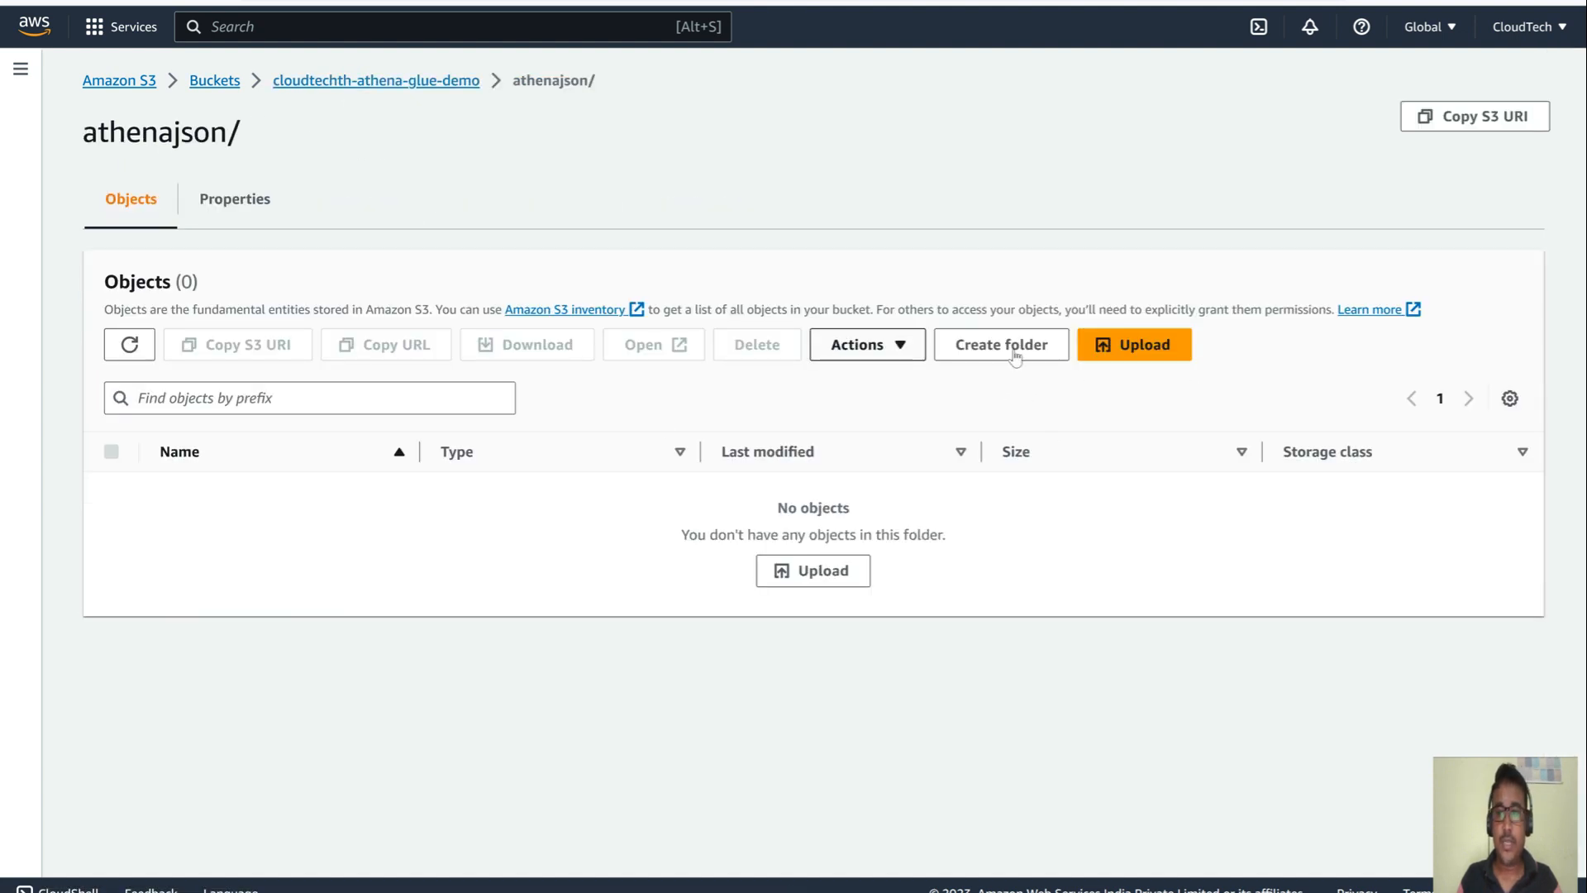
{"action": "left_click", "coordinate": [1167, 353]}
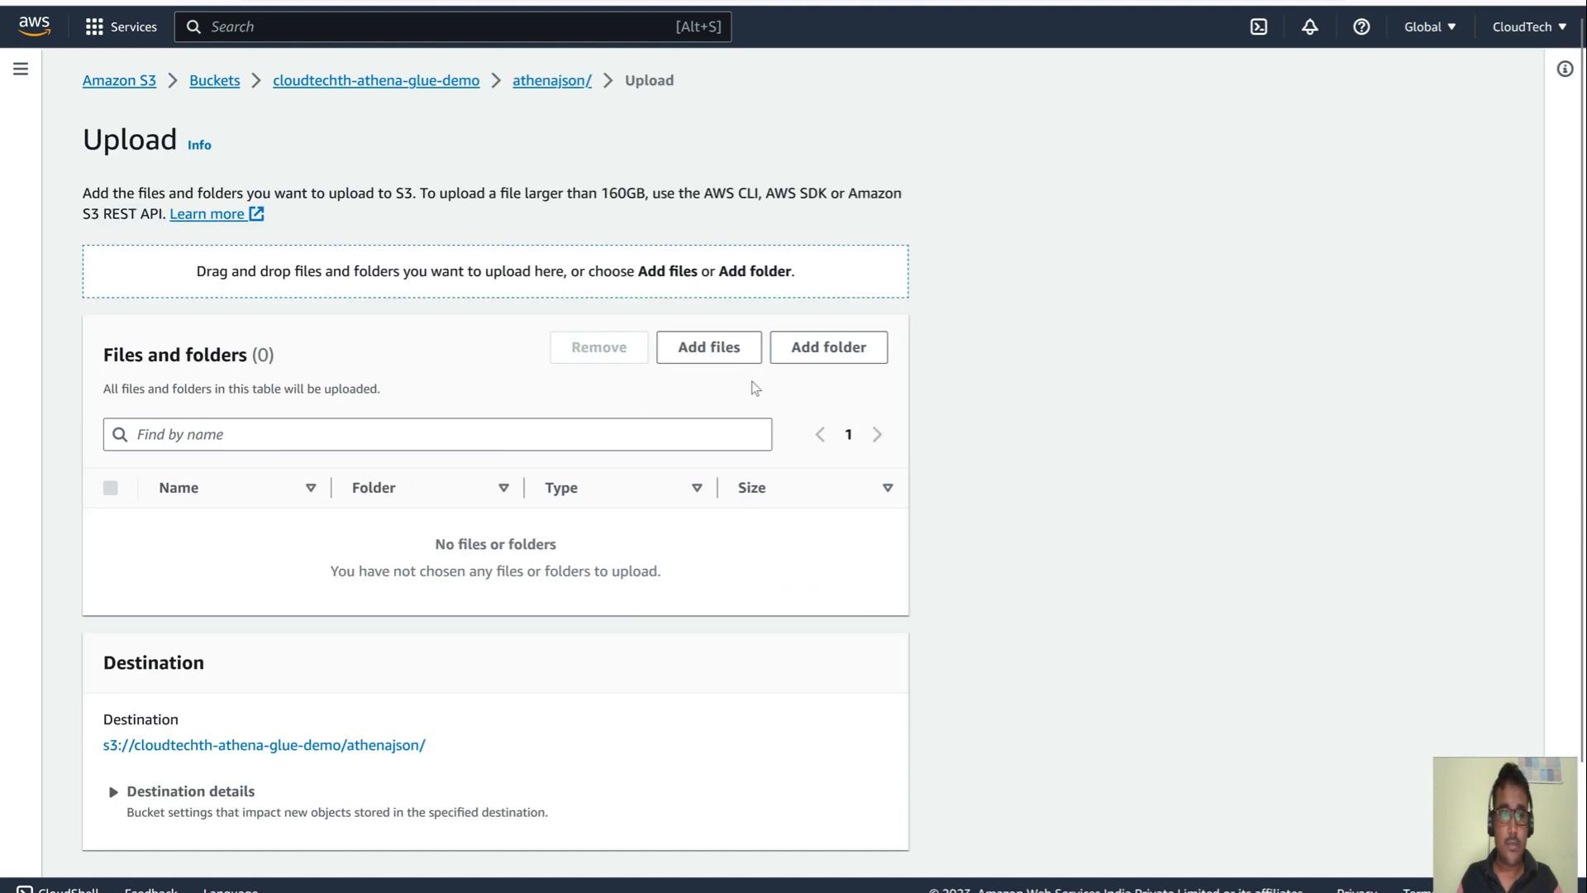
{"action": "left_click", "coordinate": [717, 347]}
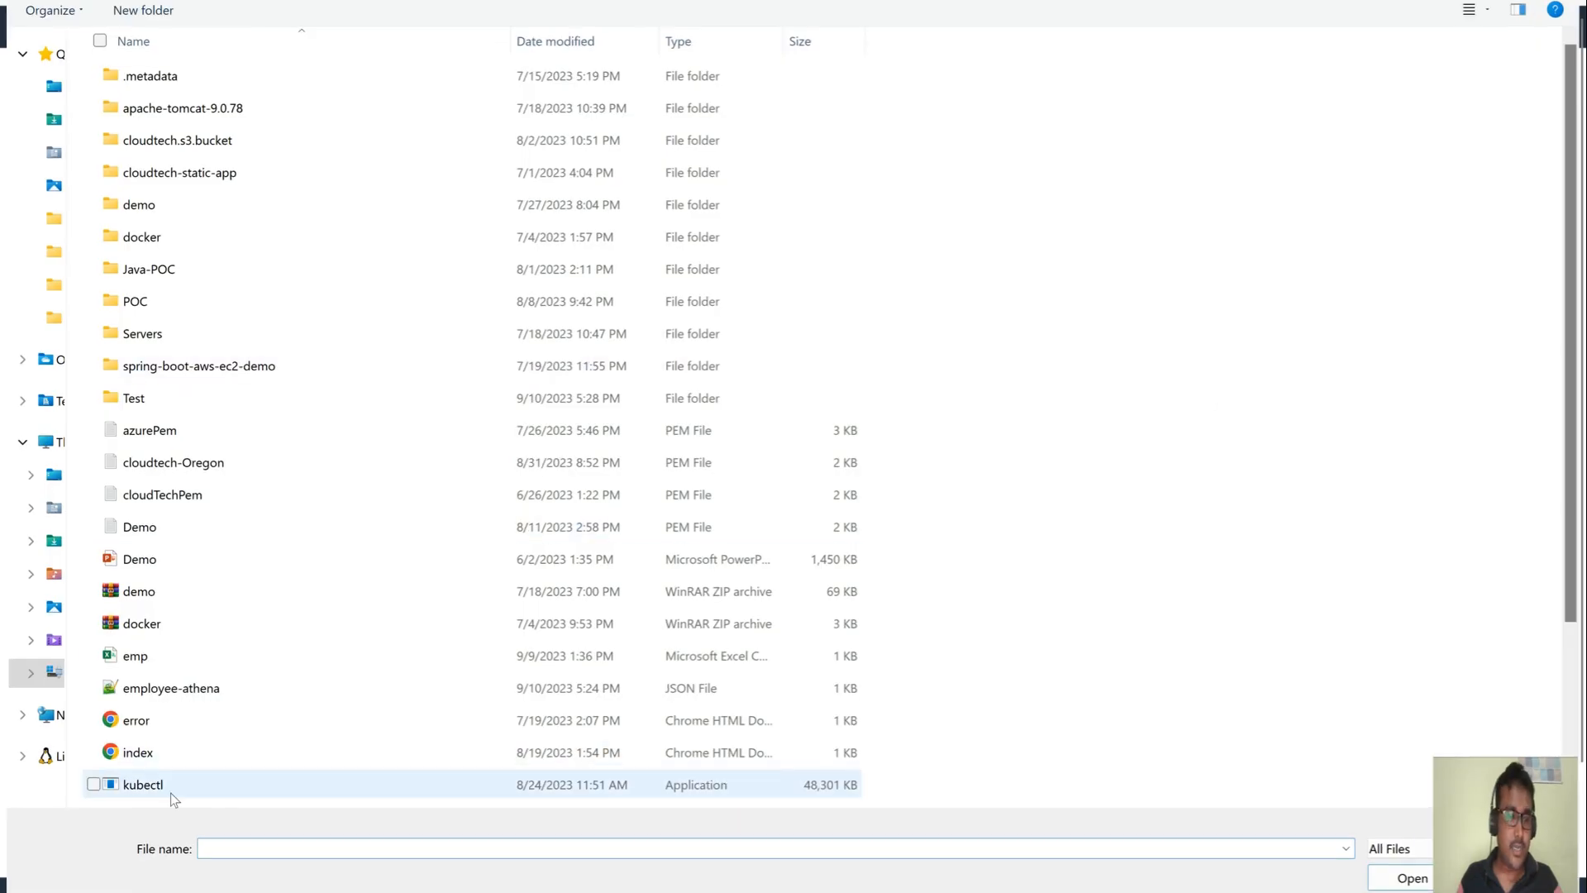
{"action": "double_click", "coordinate": [166, 689]}
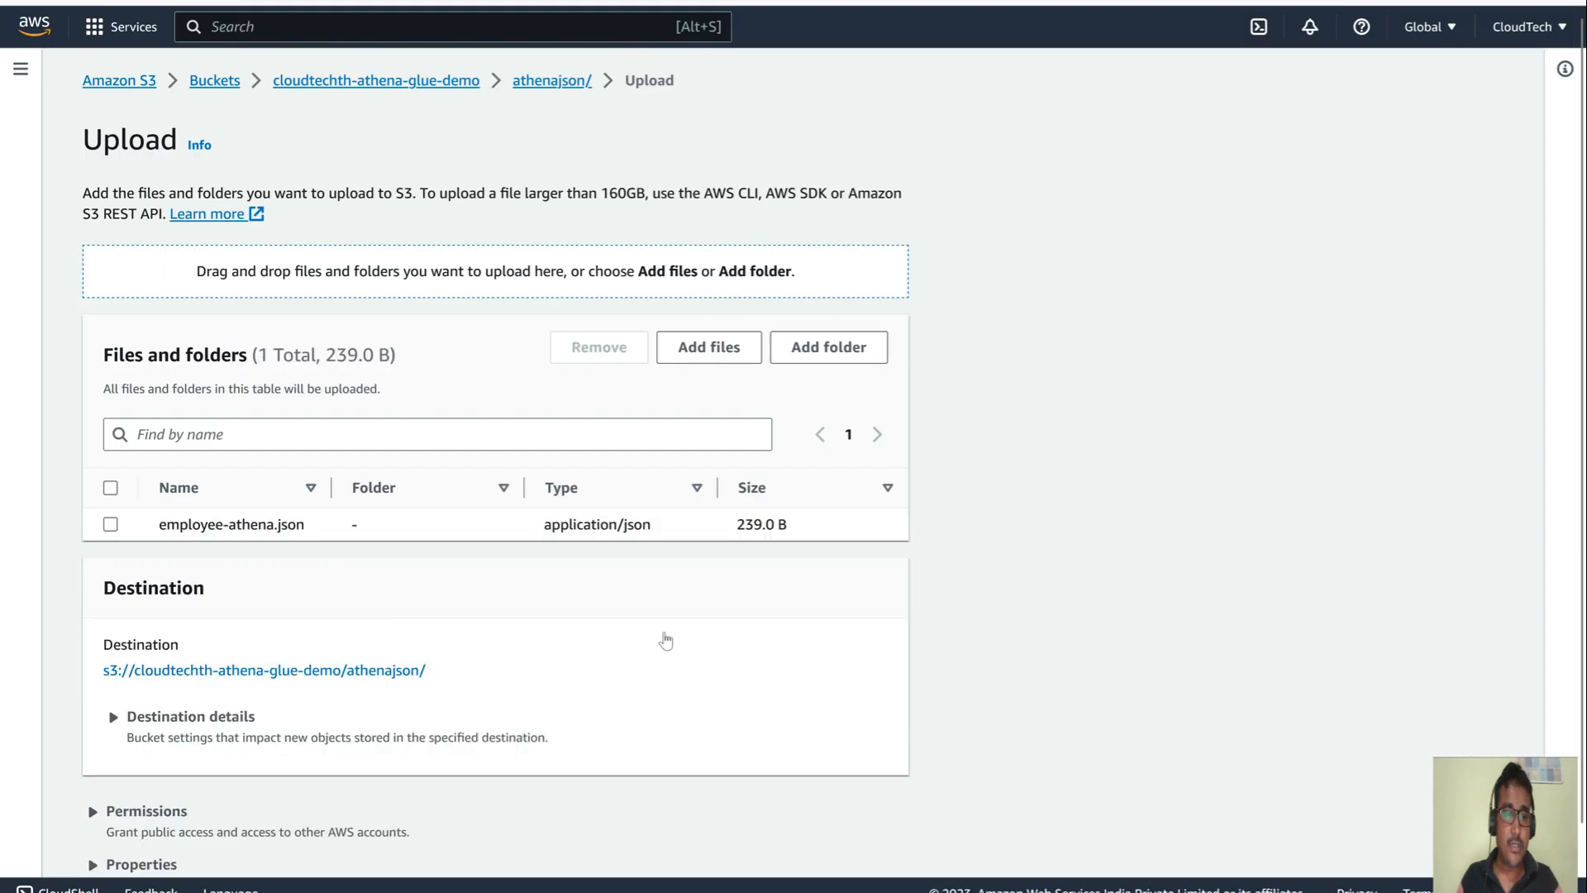
{"action": "scroll", "coordinate": [666, 642], "scroll_direction": "down", "scroll_amount": 2}
{"action": "left_click", "coordinate": [885, 833]}
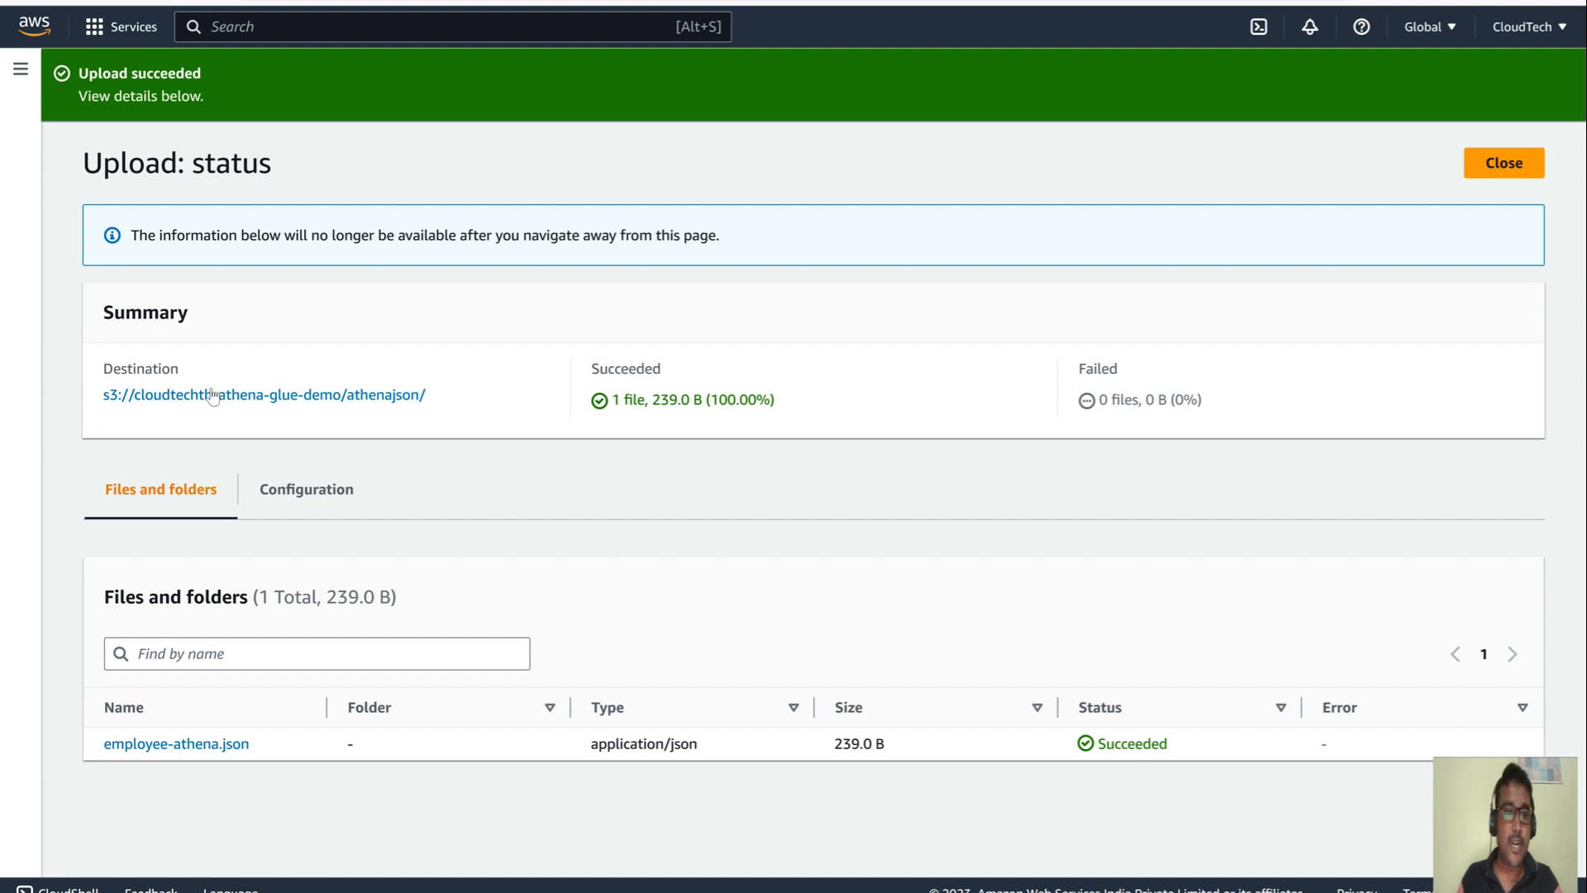
{"action": "left_click", "coordinate": [217, 395]}
{"action": "left_click", "coordinate": [364, 82]}
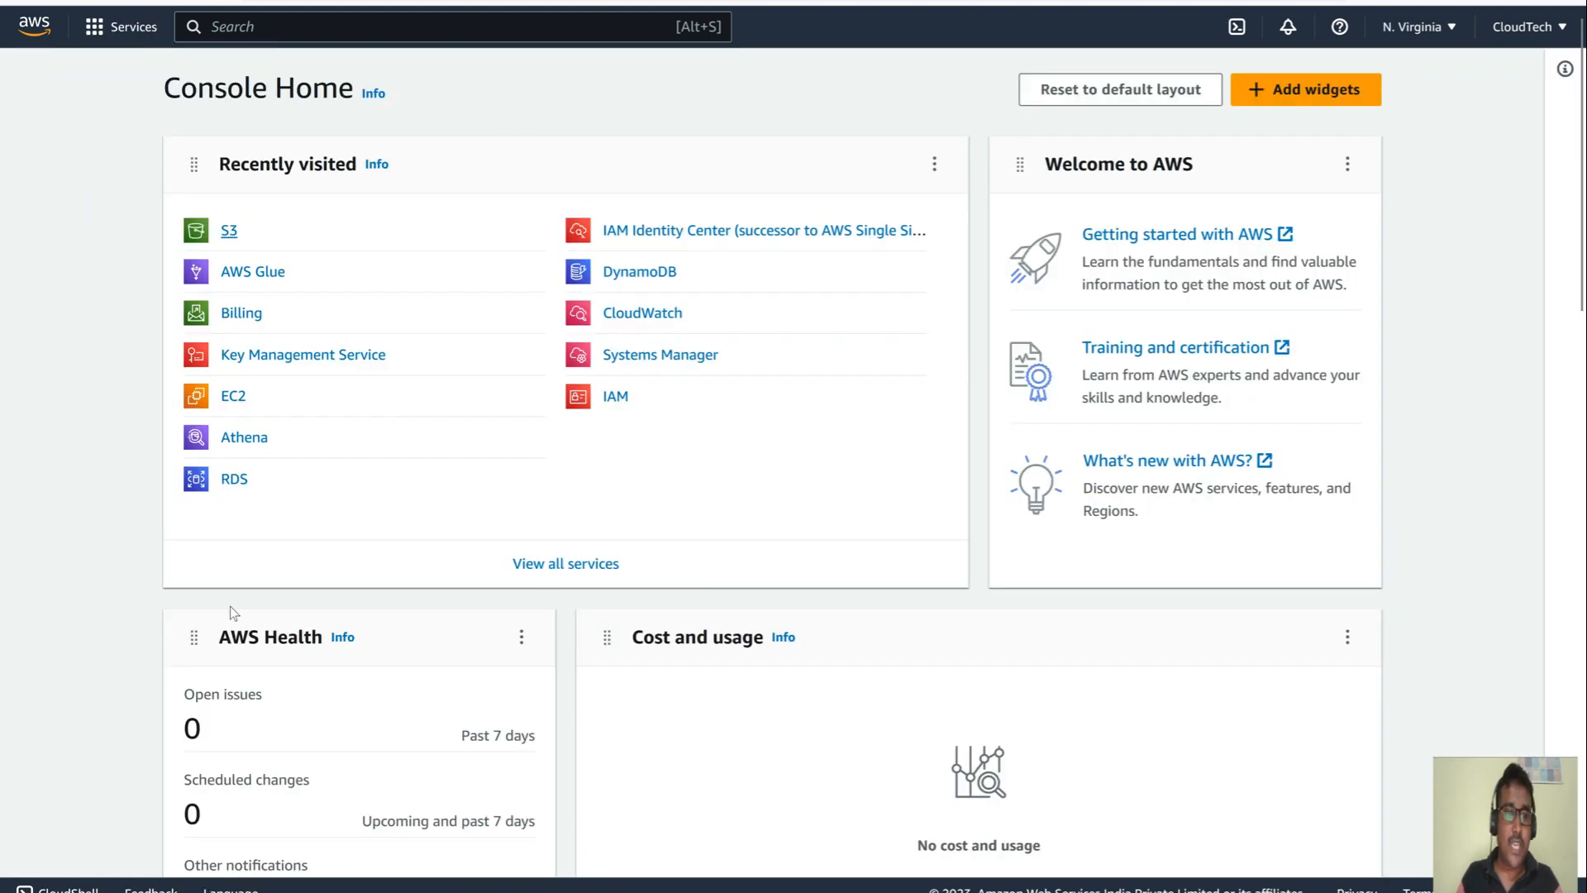
- Find the Athena service by searching for "athena", open its query editor and keep the primary workgroup
{"action": "left_click", "coordinate": [241, 438]}
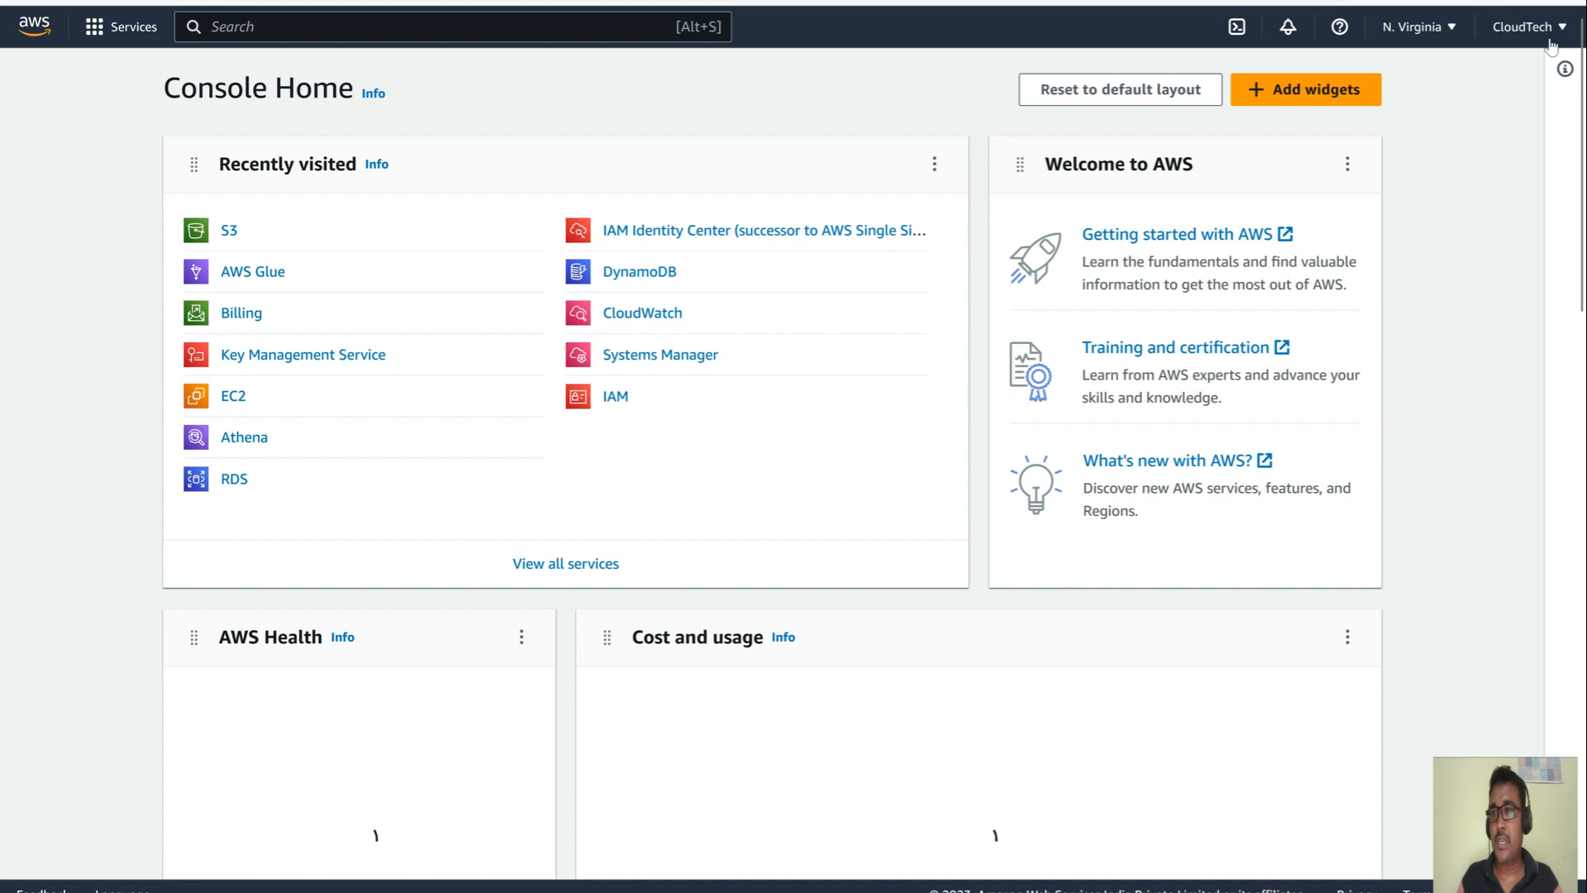
{"action": "left_click", "coordinate": [310, 27]}
{"action": "type", "text": "athen"}
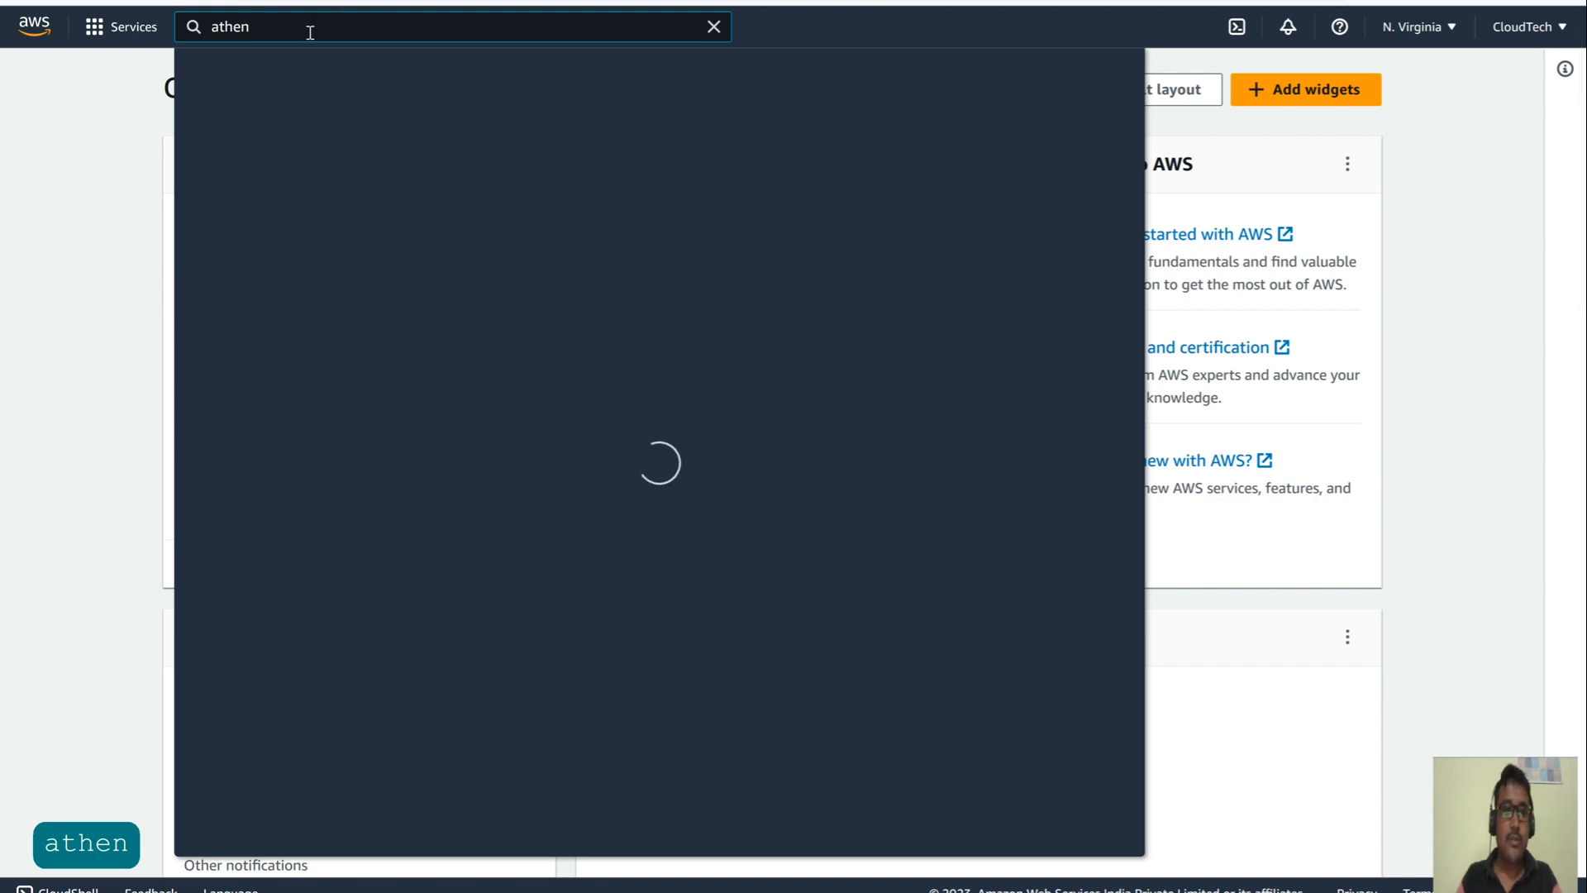
{"action": "type", "text": "a"}
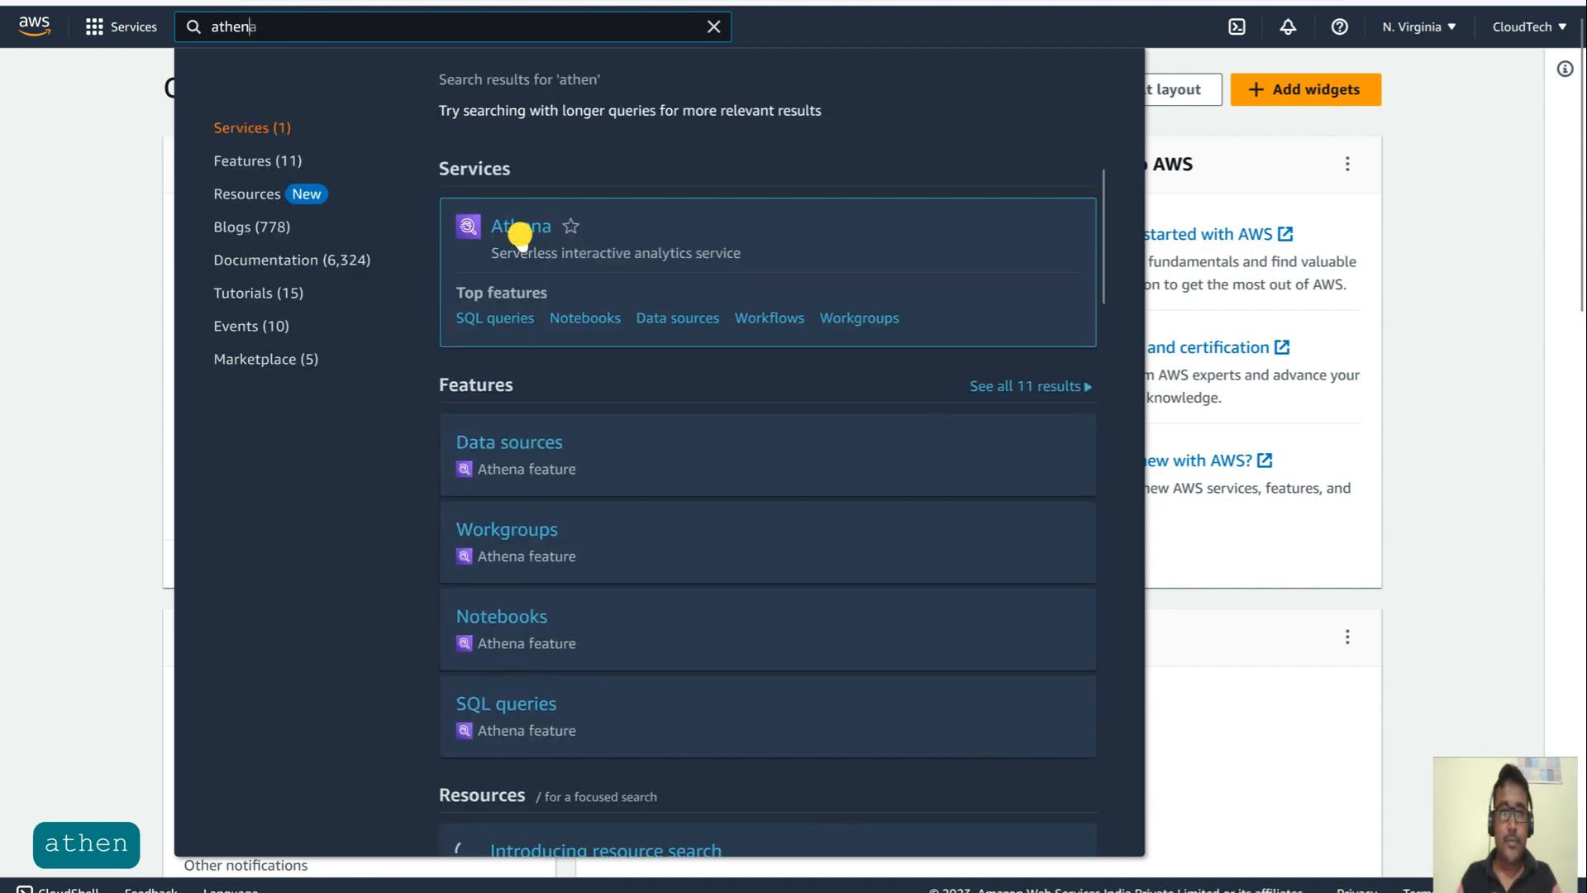
{"action": "left_click", "coordinate": [521, 234]}
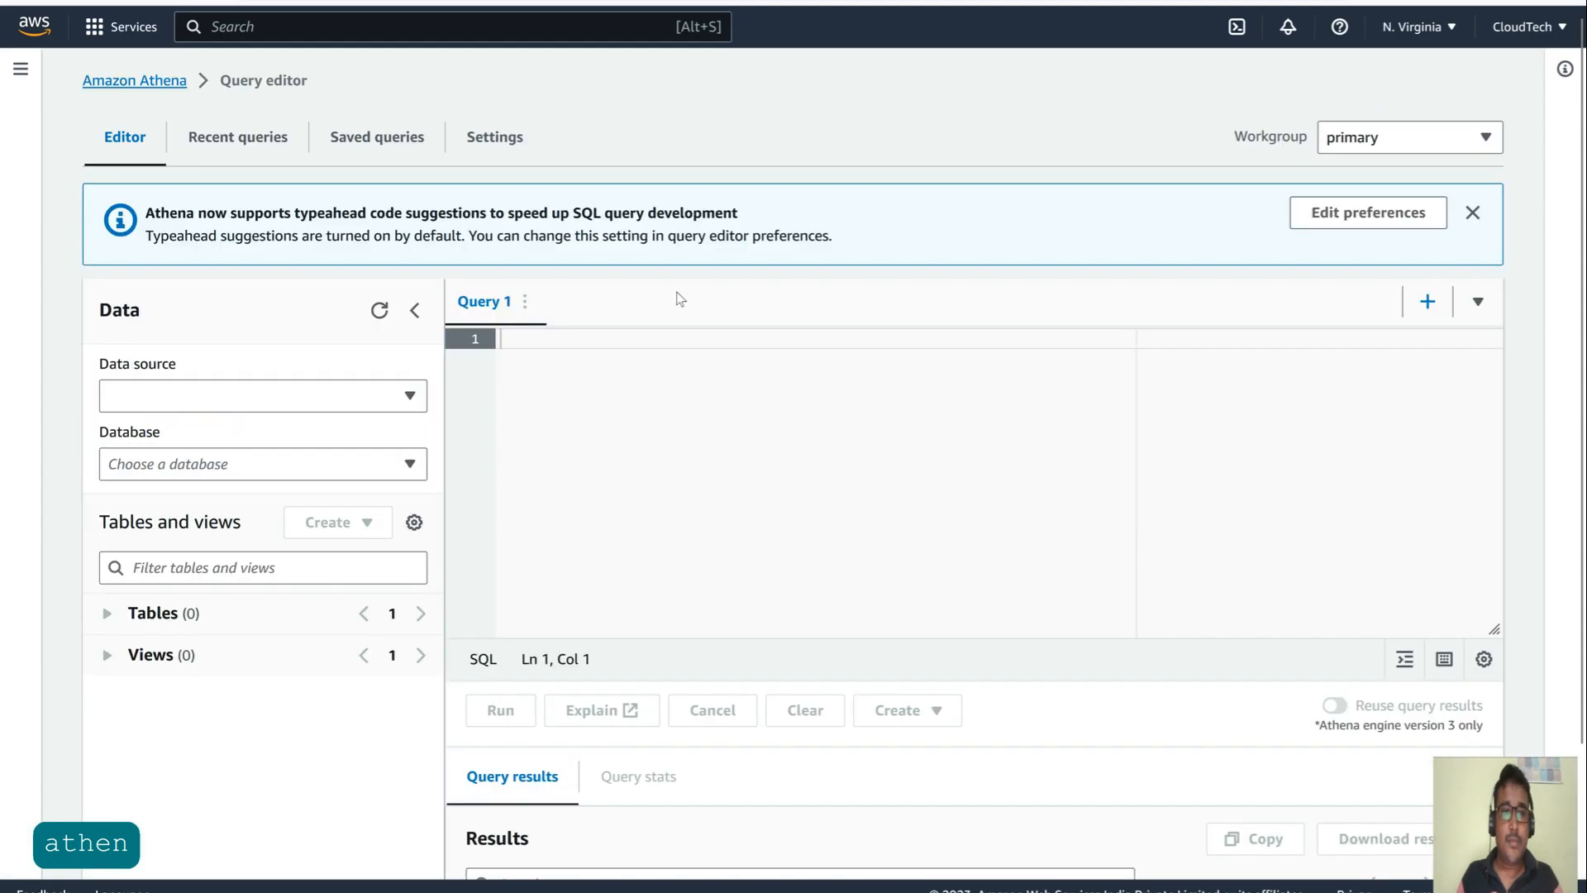
{"action": "left_click", "coordinate": [1376, 145]}
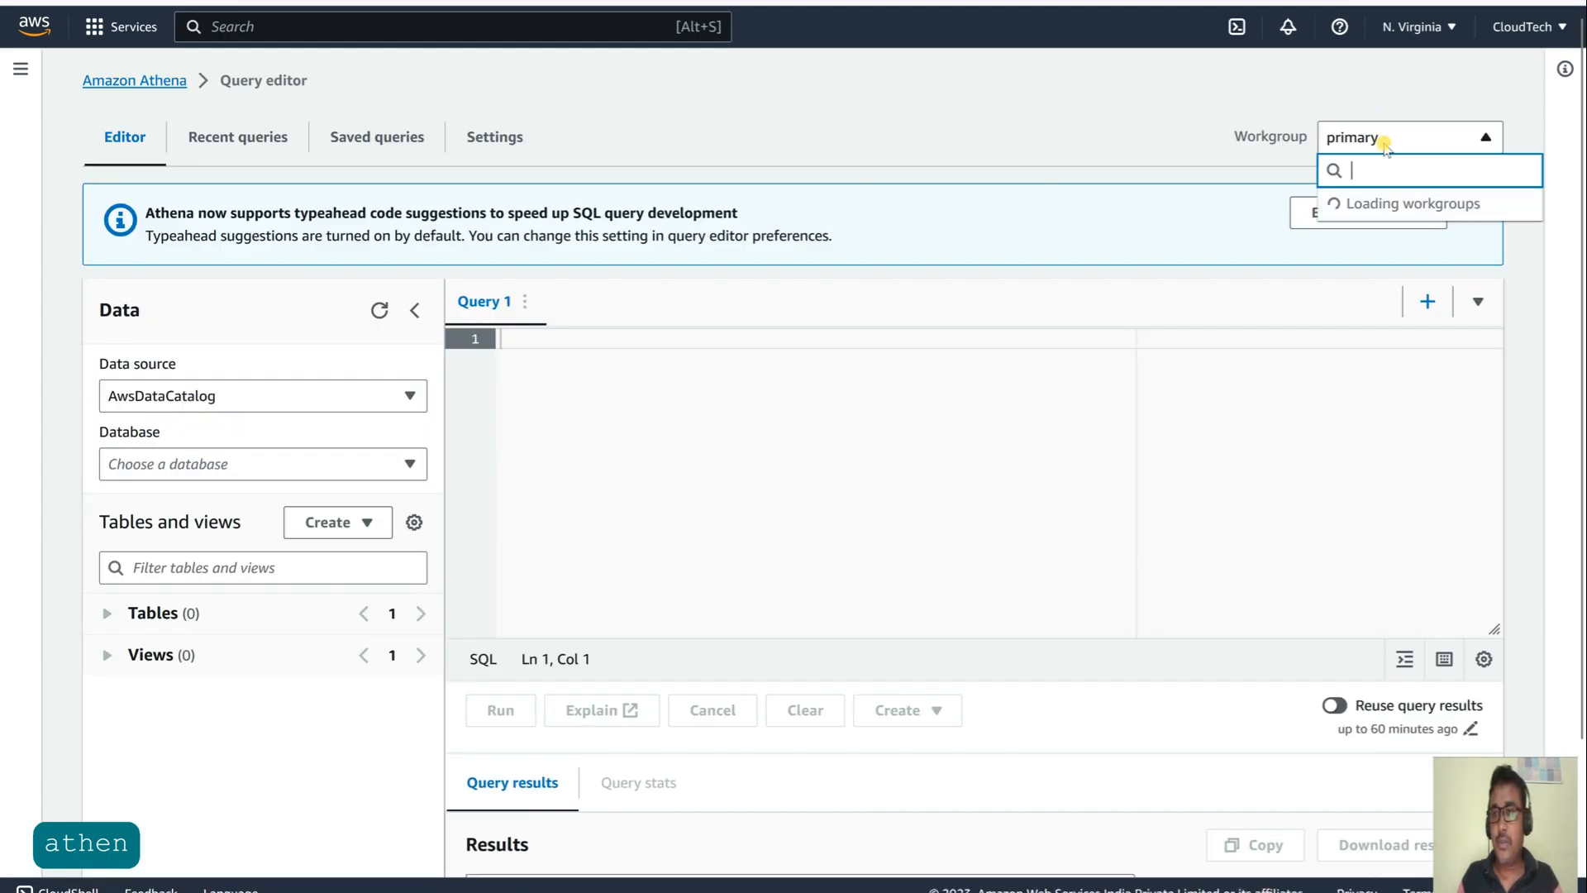
{"action": "left_click", "coordinate": [1362, 145]}
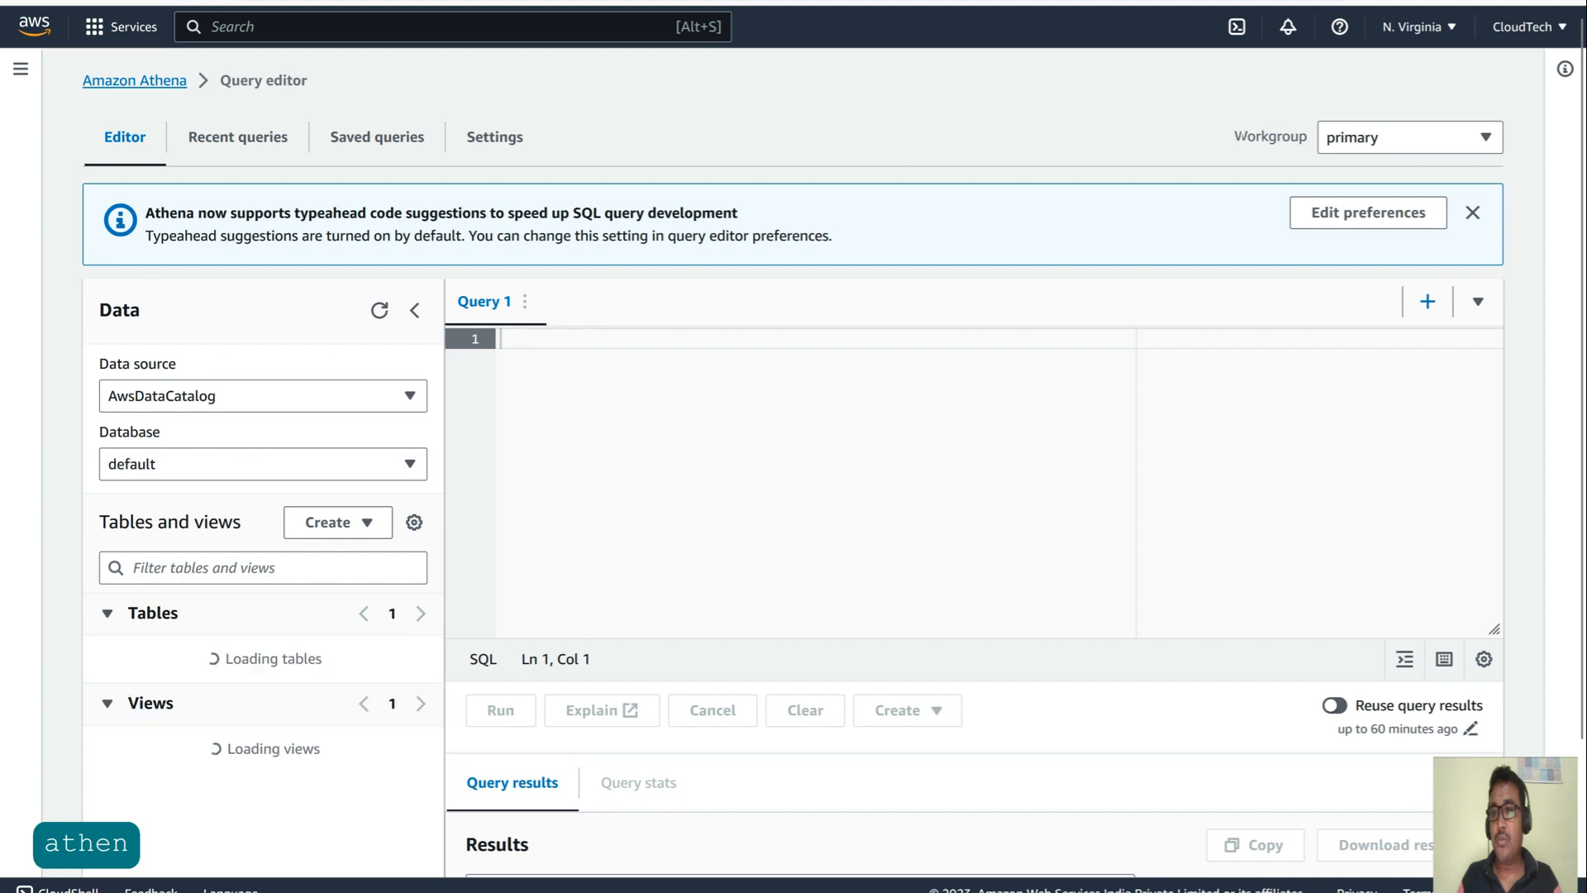
- Check which workgroups are available for the query editor, keeping primary selected
{"action": "double_click", "coordinate": [1299, 135]}
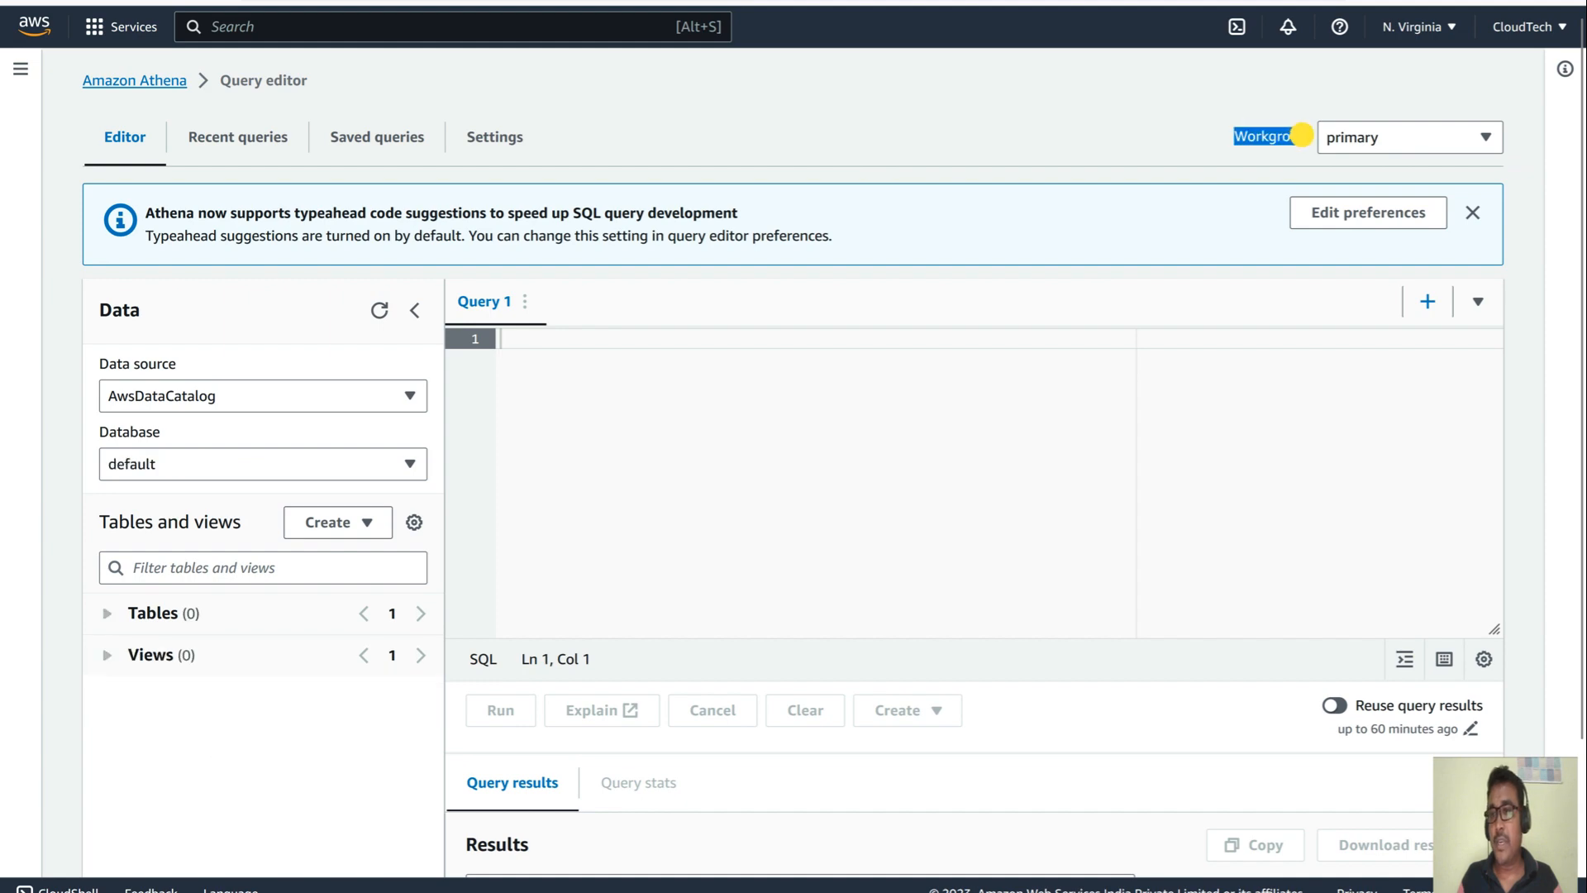
{"action": "left_click", "coordinate": [1401, 145]}
{"action": "left_click", "coordinate": [1400, 141]}
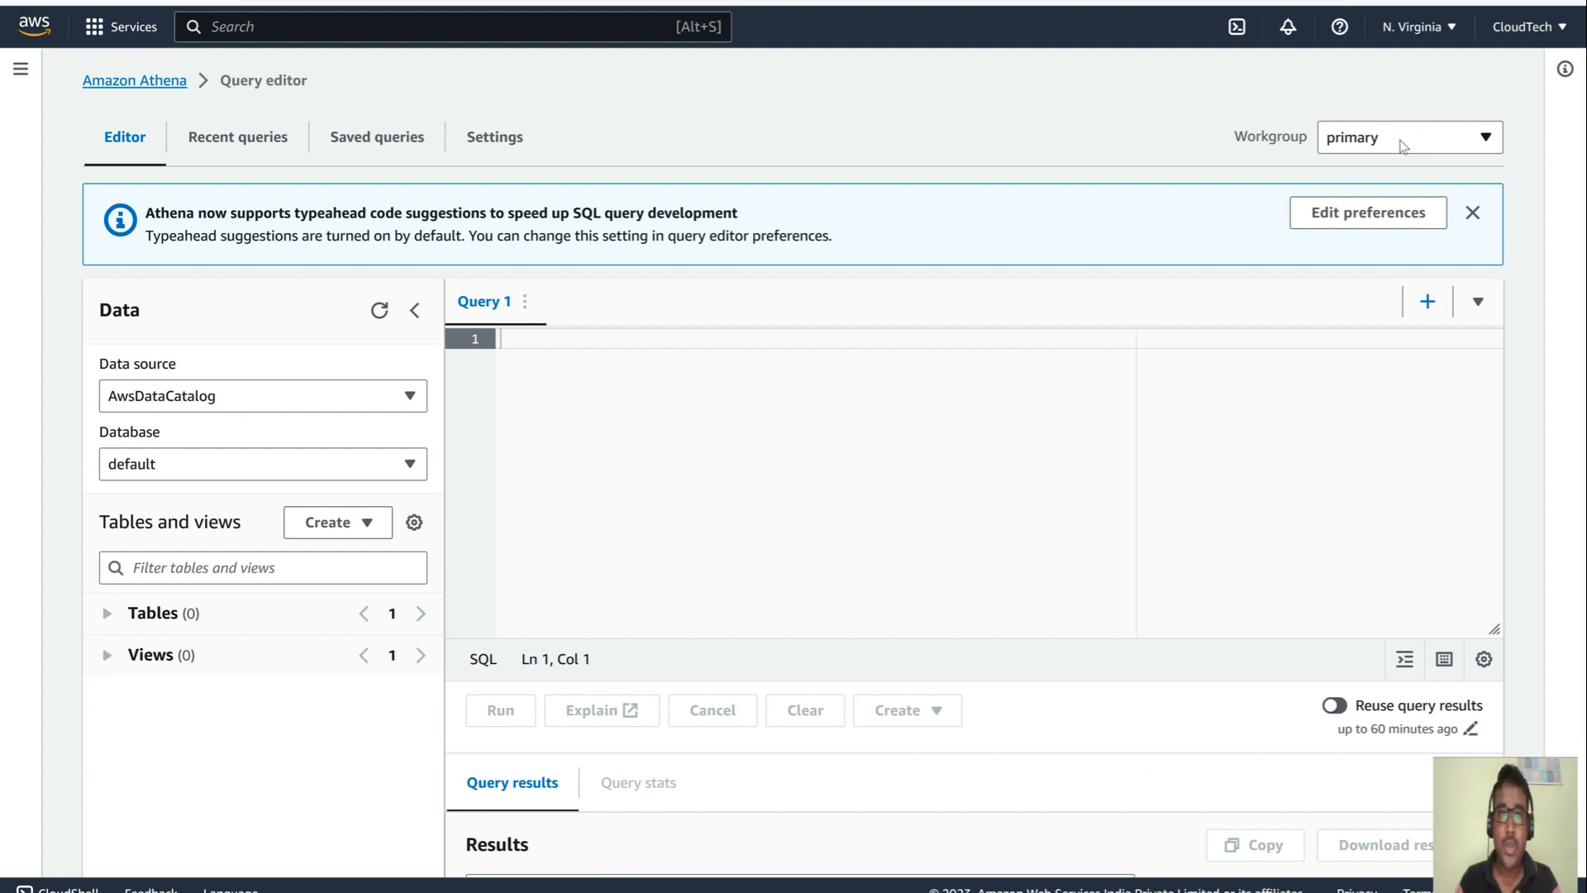
{"action": "left_click", "coordinate": [1402, 145]}
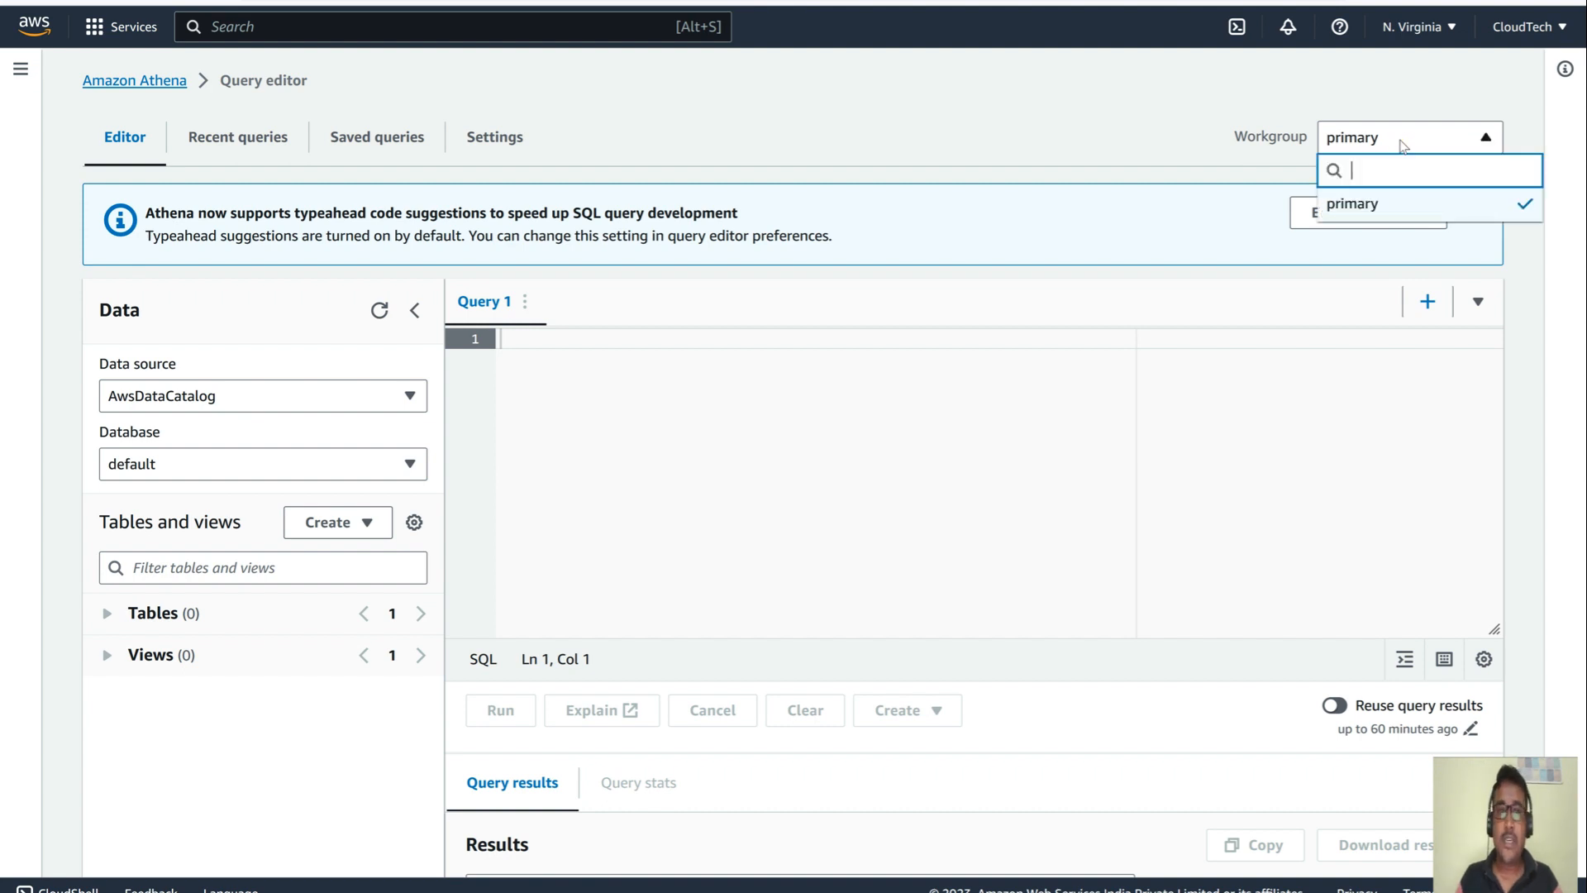
{"action": "left_click", "coordinate": [1400, 143]}
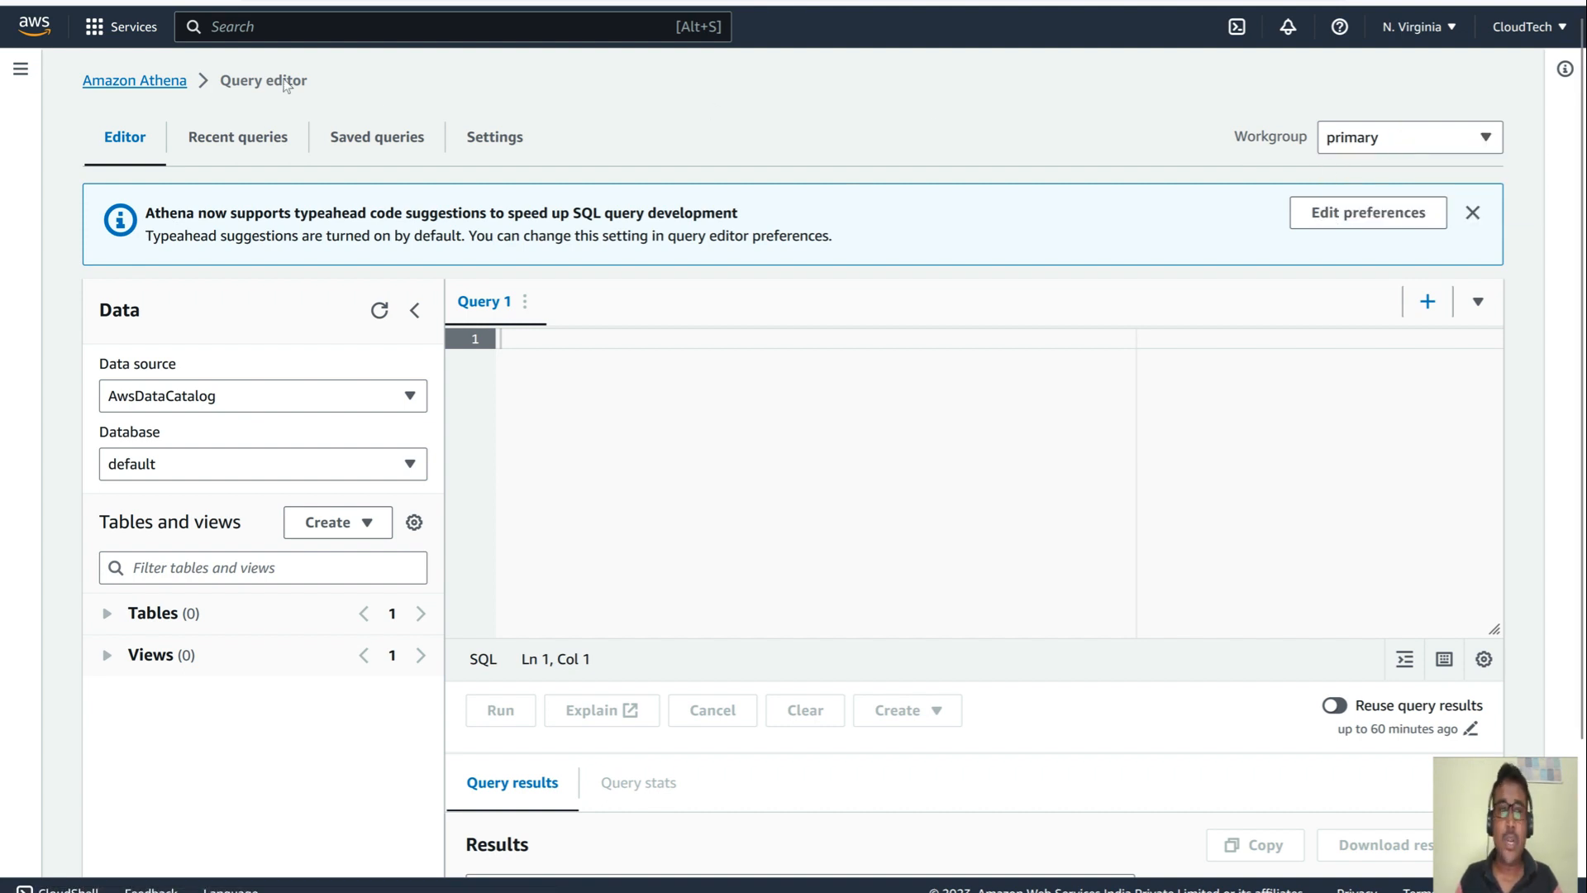
- Start a new Athena workgroup from the workgroup administration page and name it athenajsoncsvdemo
{"action": "left_click", "coordinate": [20, 74]}
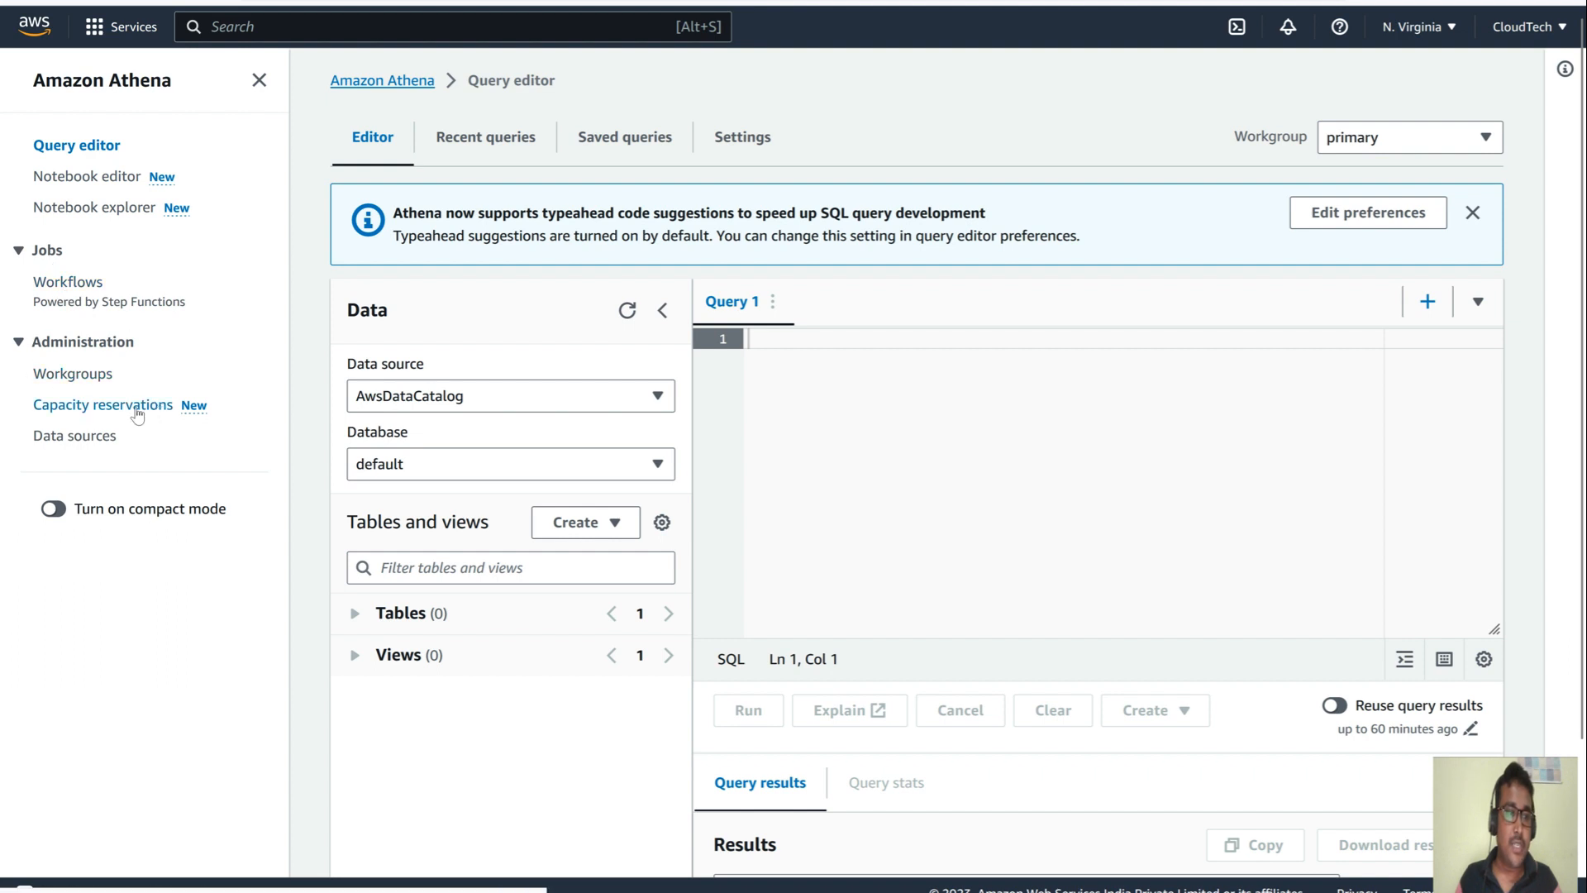
{"action": "left_click", "coordinate": [77, 378]}
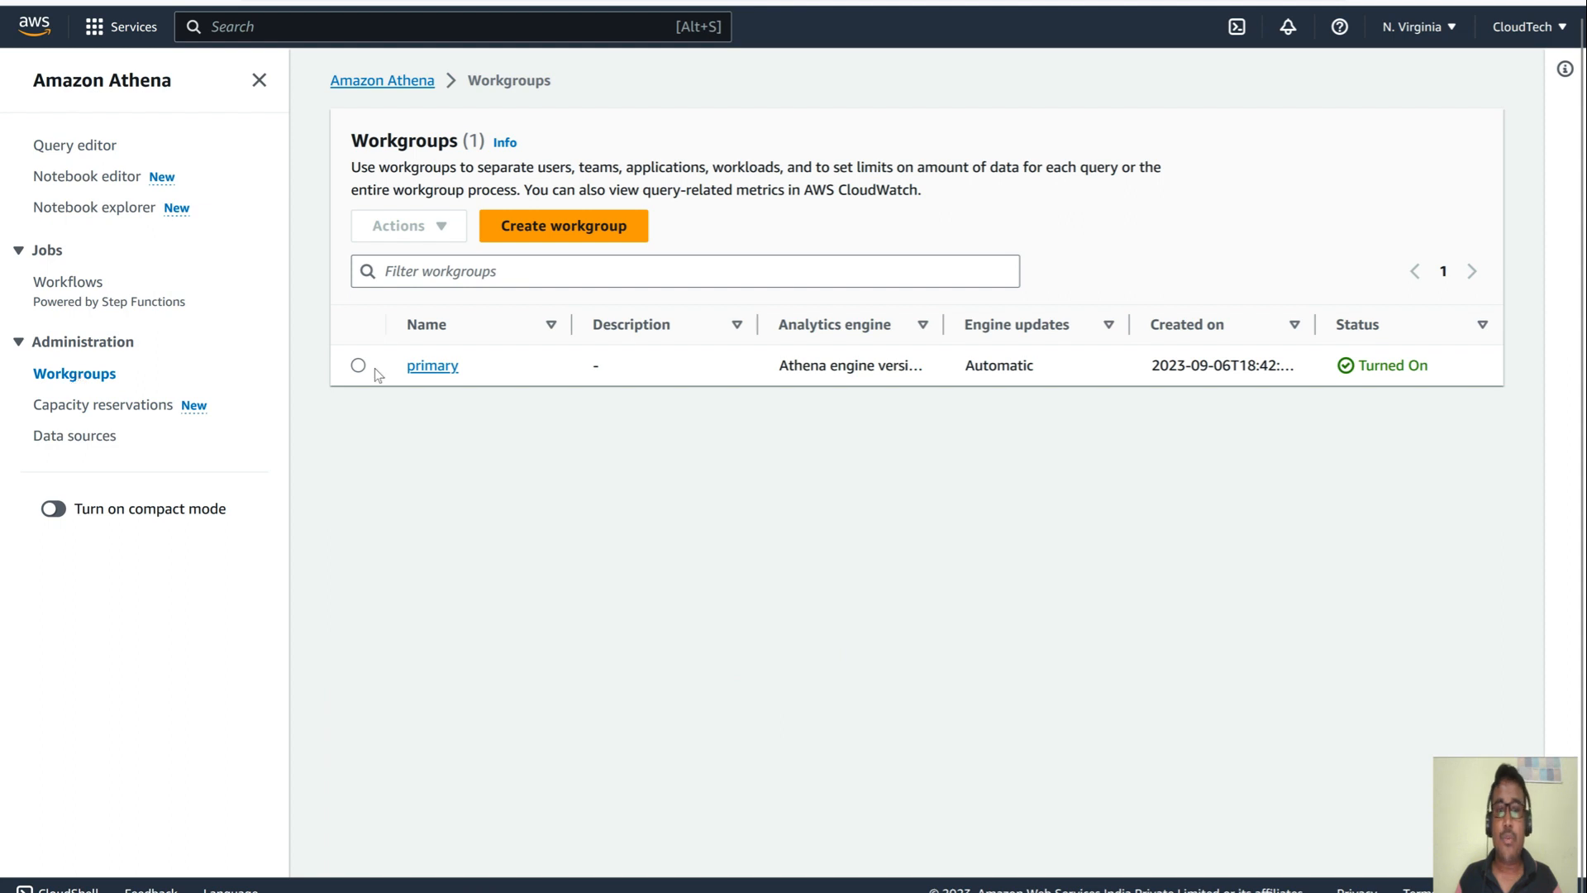
{"action": "left_click", "coordinate": [624, 225]}
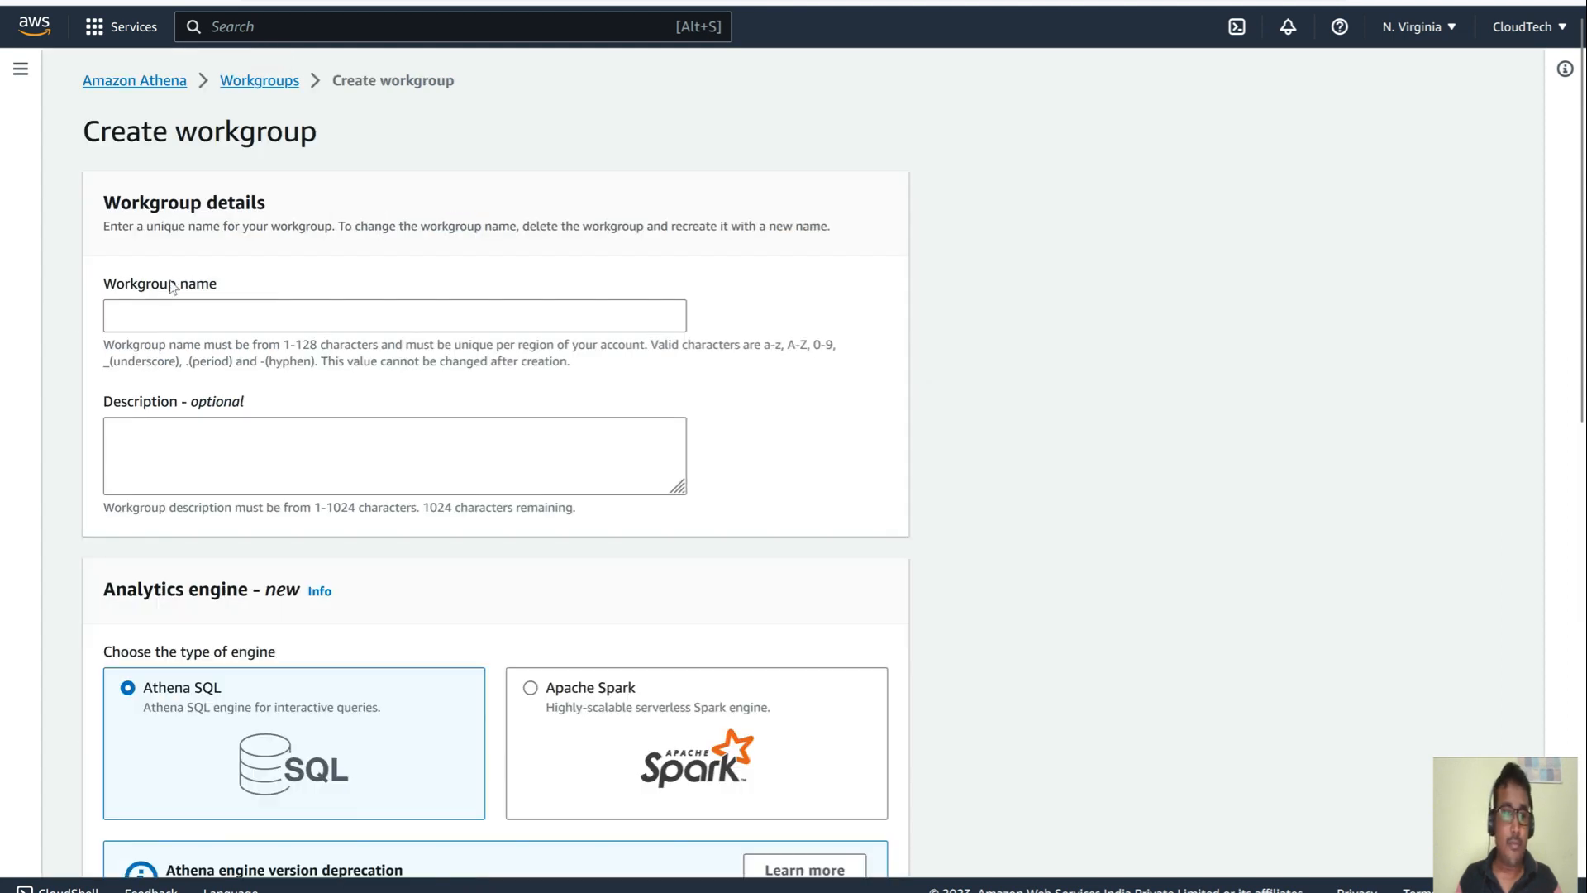
{"action": "left_click", "coordinate": [129, 318]}
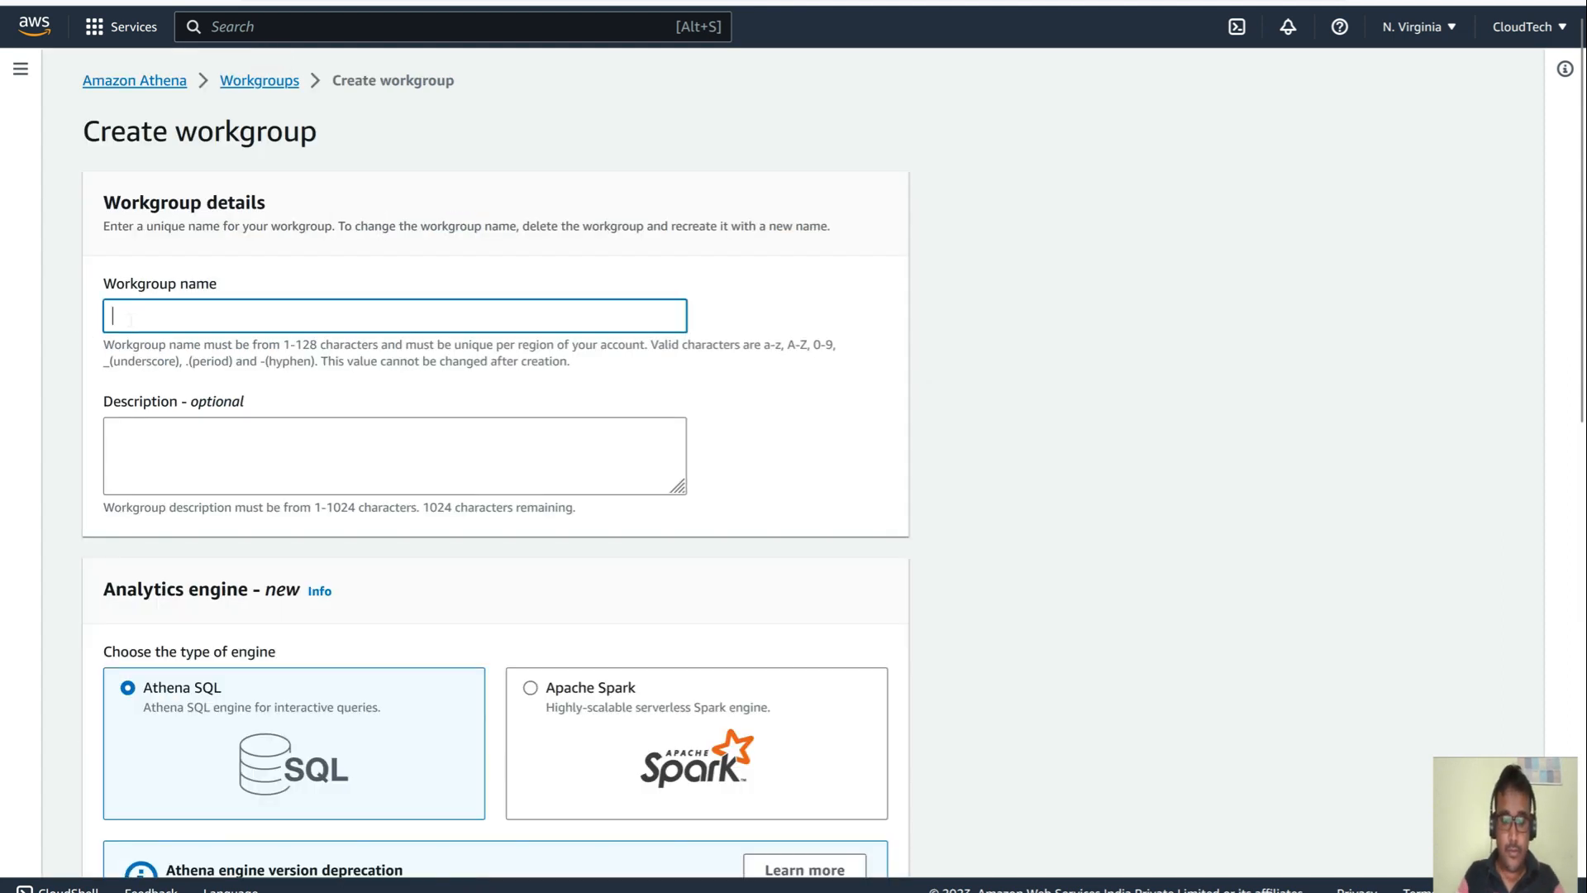
{"action": "type", "text": "athe"}
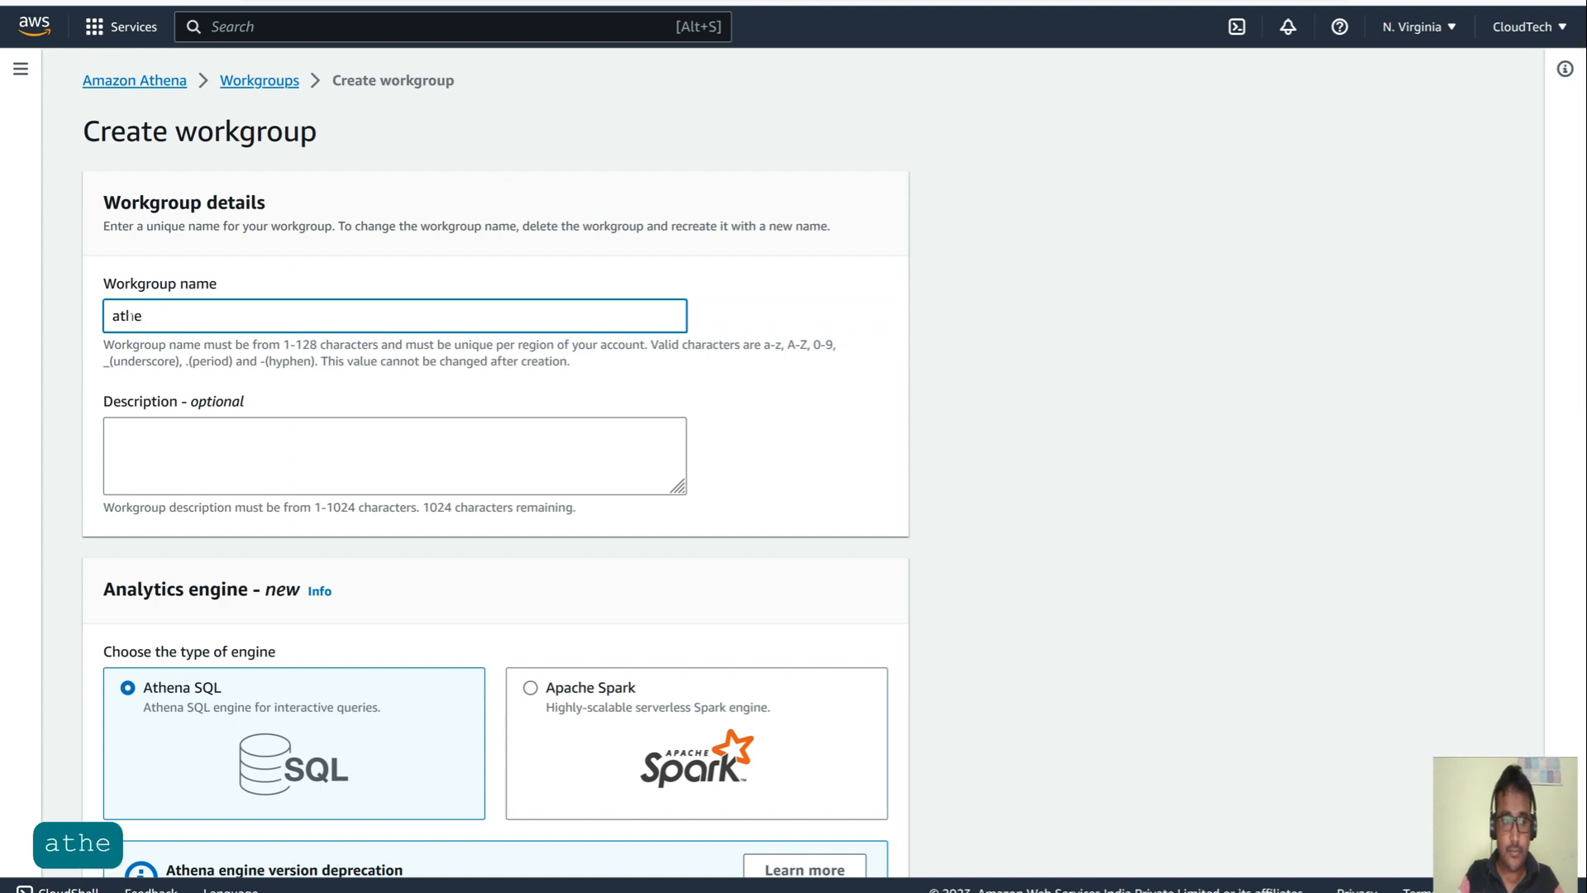
{"action": "type", "text": "na"}
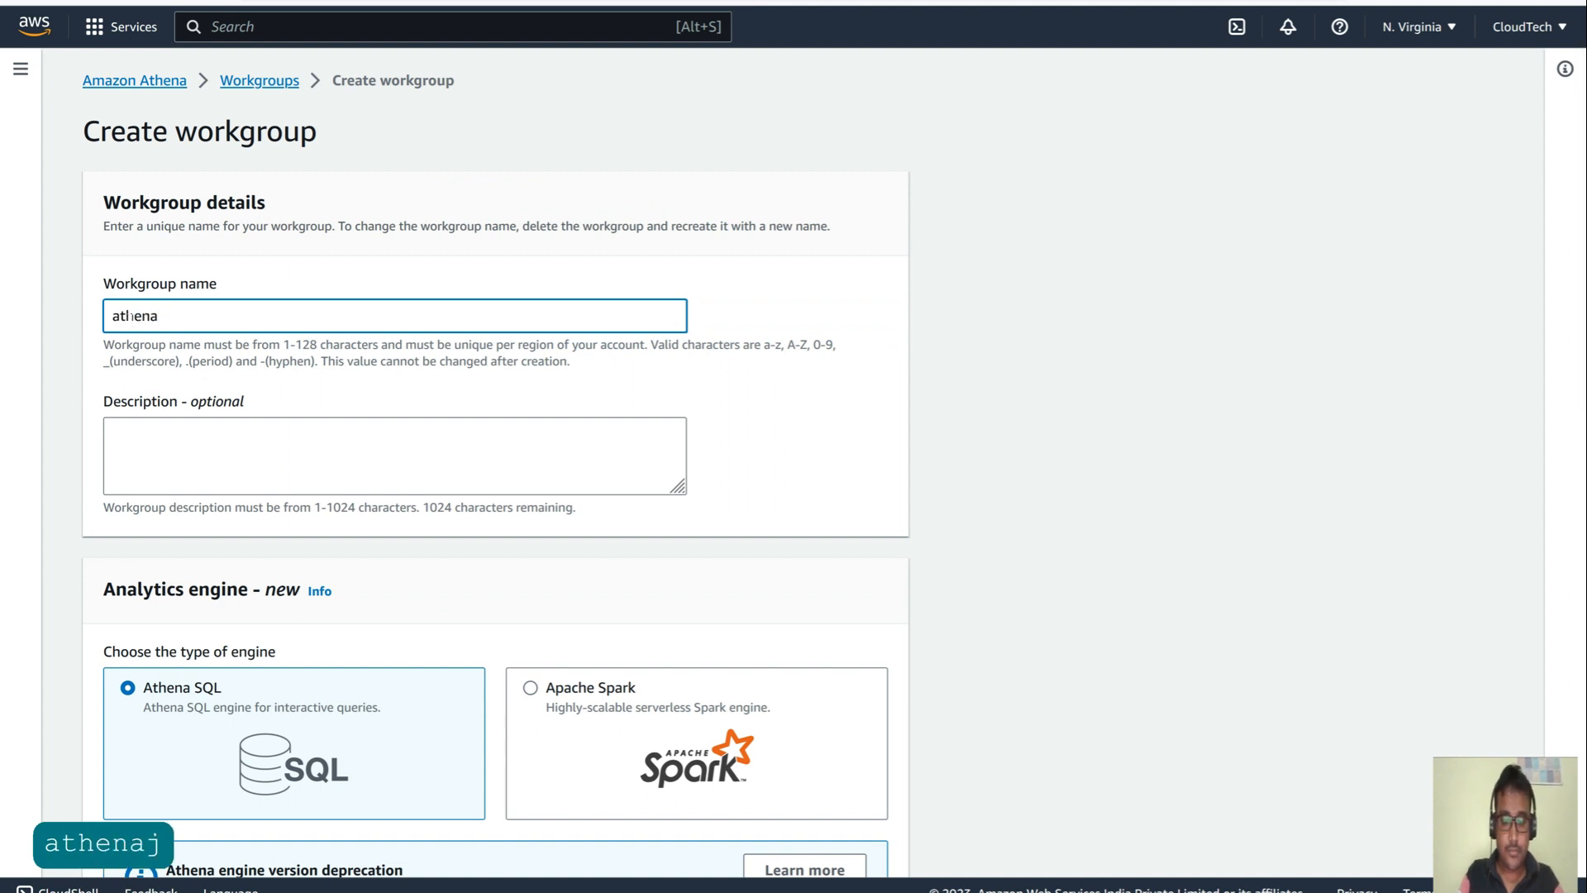
{"action": "type", "text": "jsoncs"}
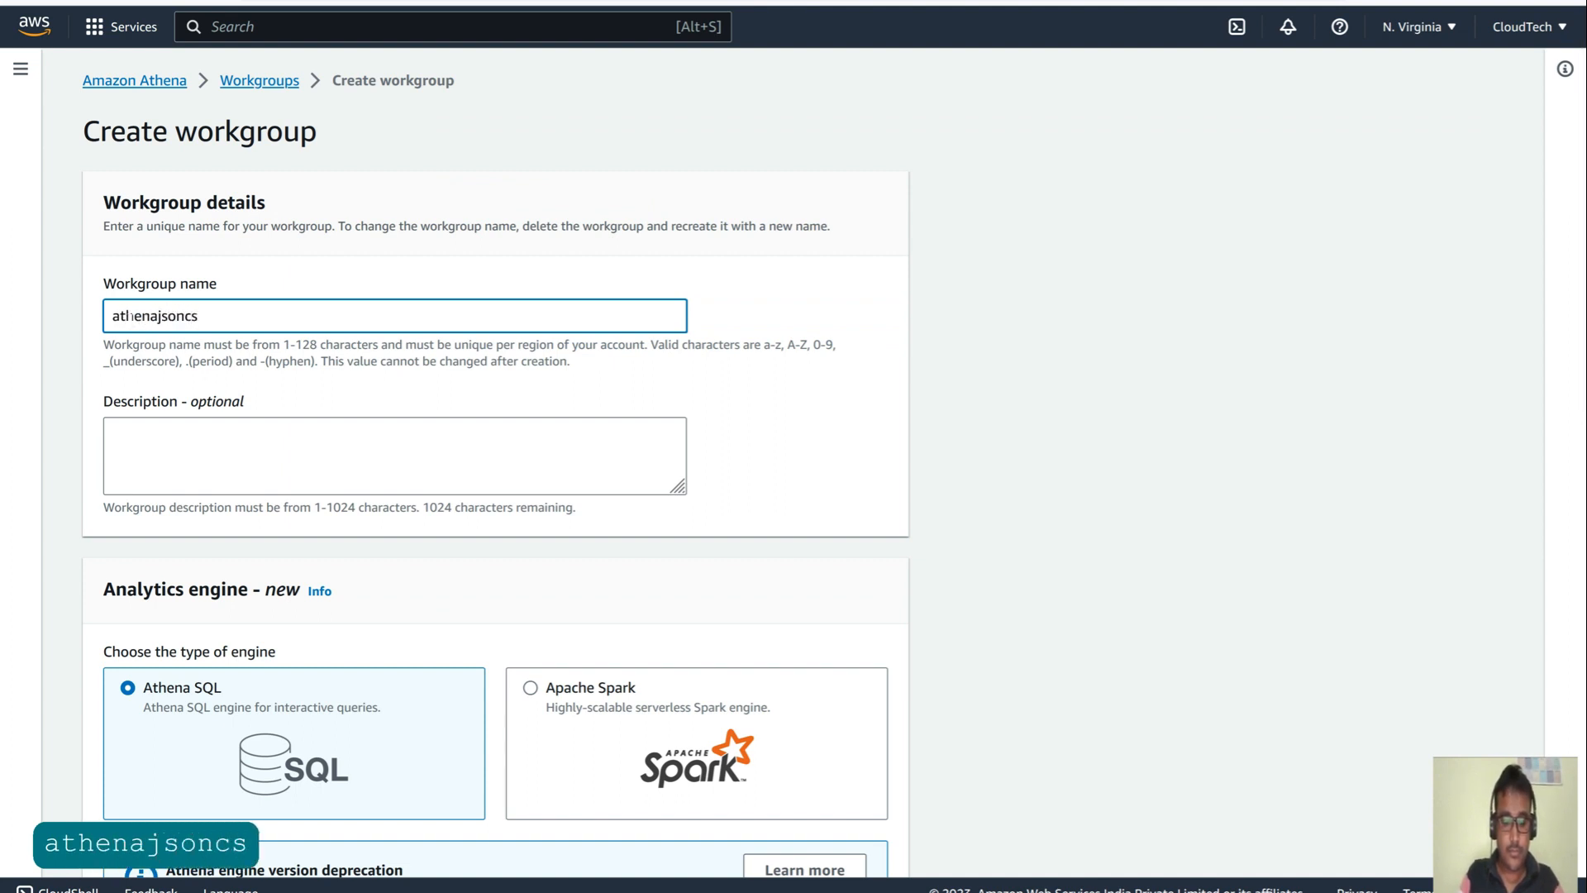
{"action": "type", "text": "vdemo"}
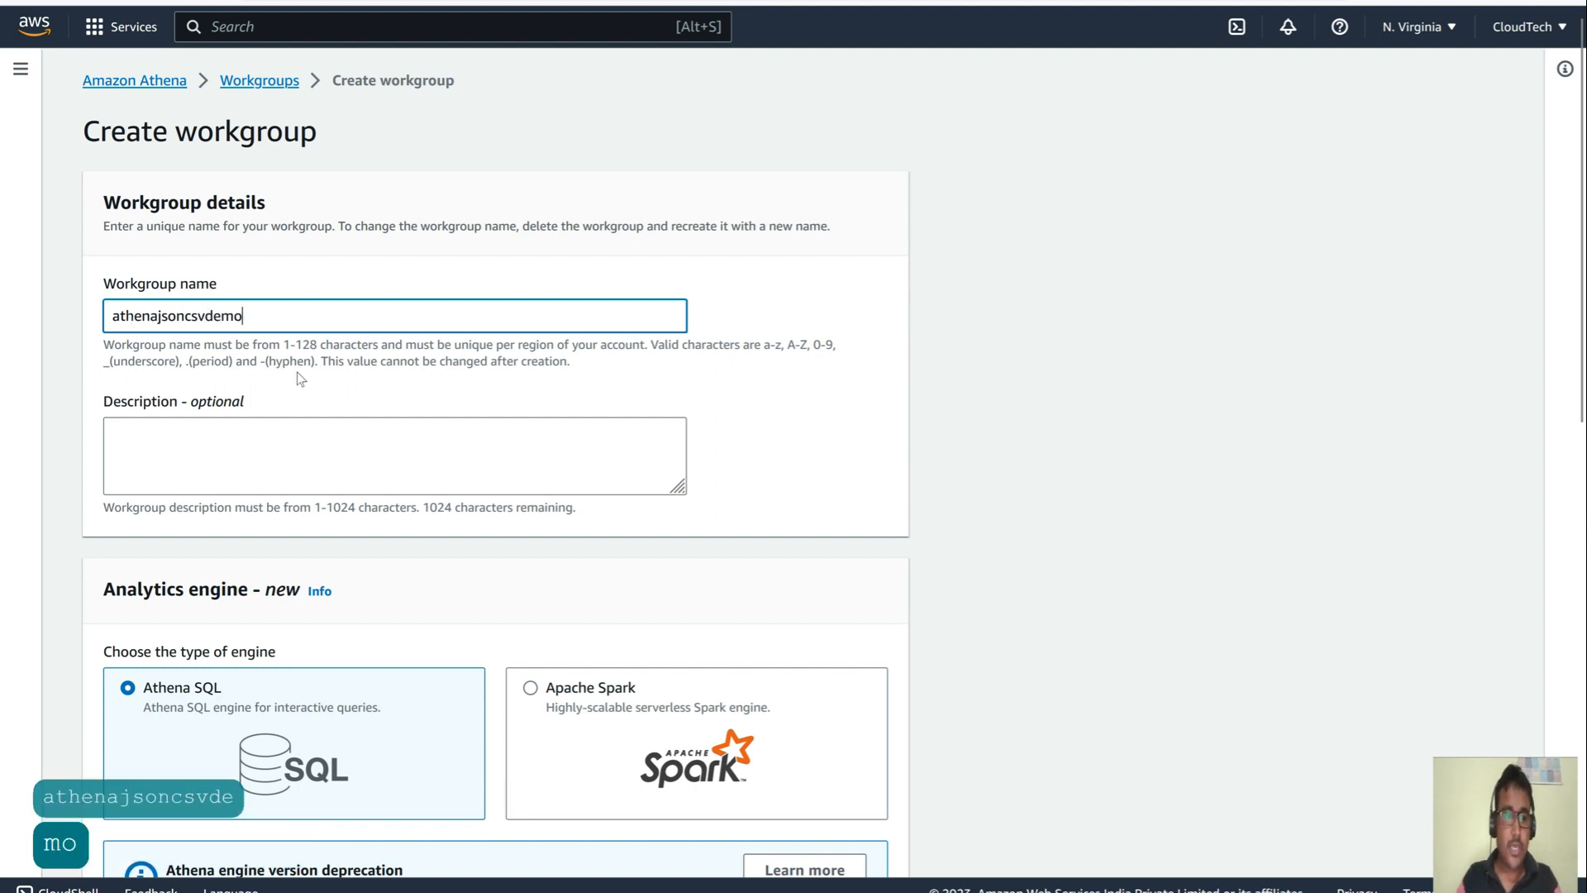
- Set the query result location to s3://cloudtechth-athena-glue-demo/athenaoutput/, keep the Athena SQL engine with automatic upgrades, and create the workgroup
{"action": "scroll", "coordinate": [297, 376], "scroll_direction": "down", "scroll_amount": 4}
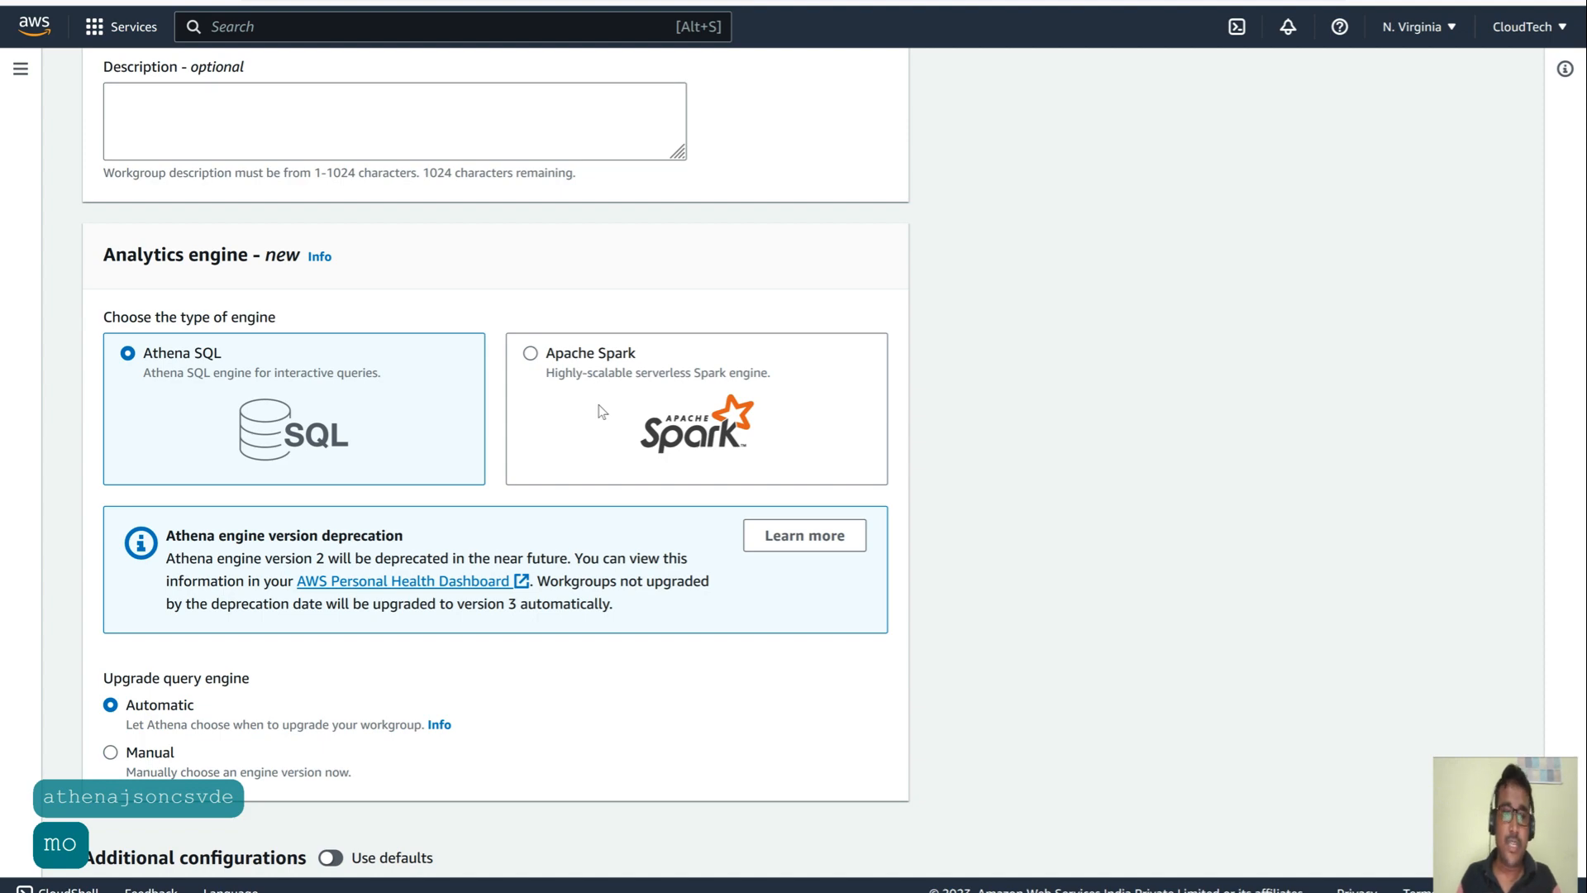
{"action": "scroll", "coordinate": [601, 410], "scroll_direction": "down", "scroll_amount": 4}
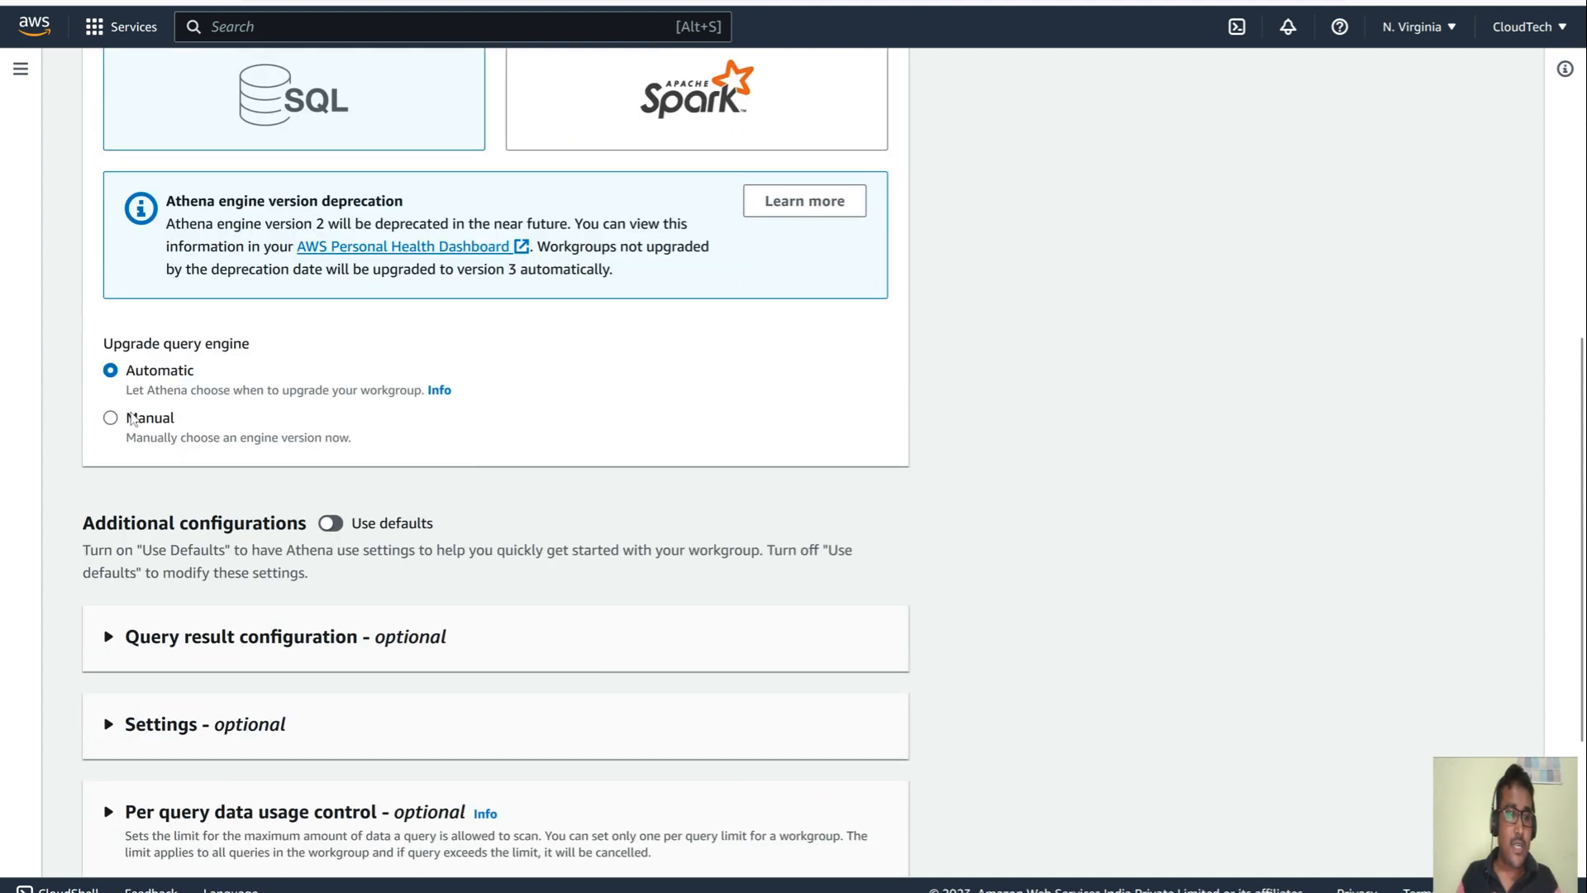
{"action": "scroll", "coordinate": [305, 438], "scroll_direction": "down", "scroll_amount": 3}
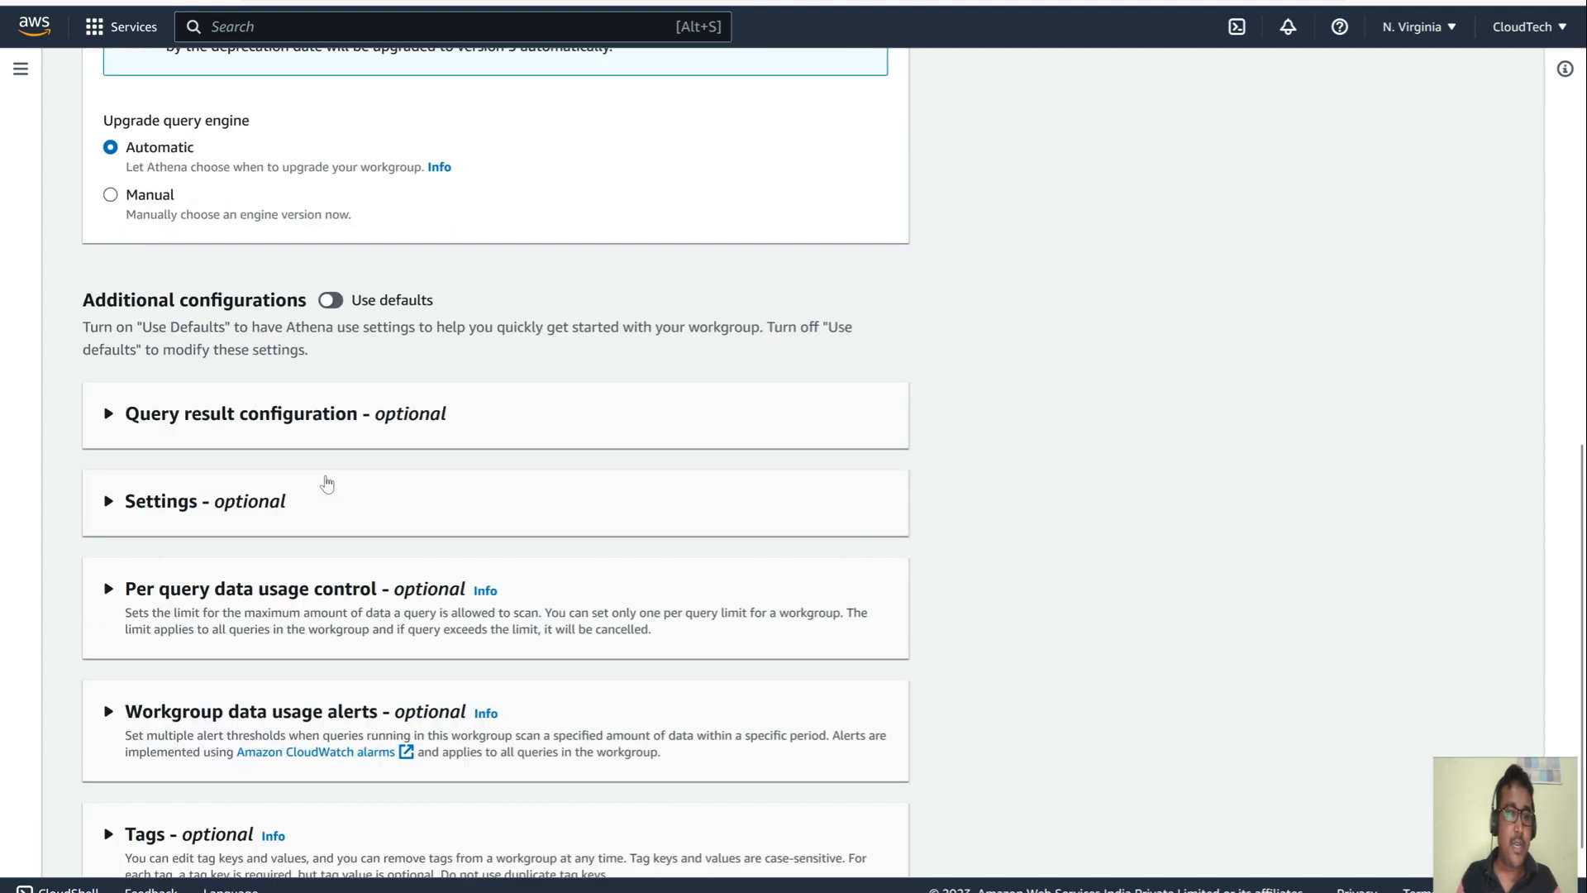
{"action": "left_click", "coordinate": [113, 423]}
{"action": "scroll", "coordinate": [407, 428], "scroll_direction": "down", "scroll_amount": 3}
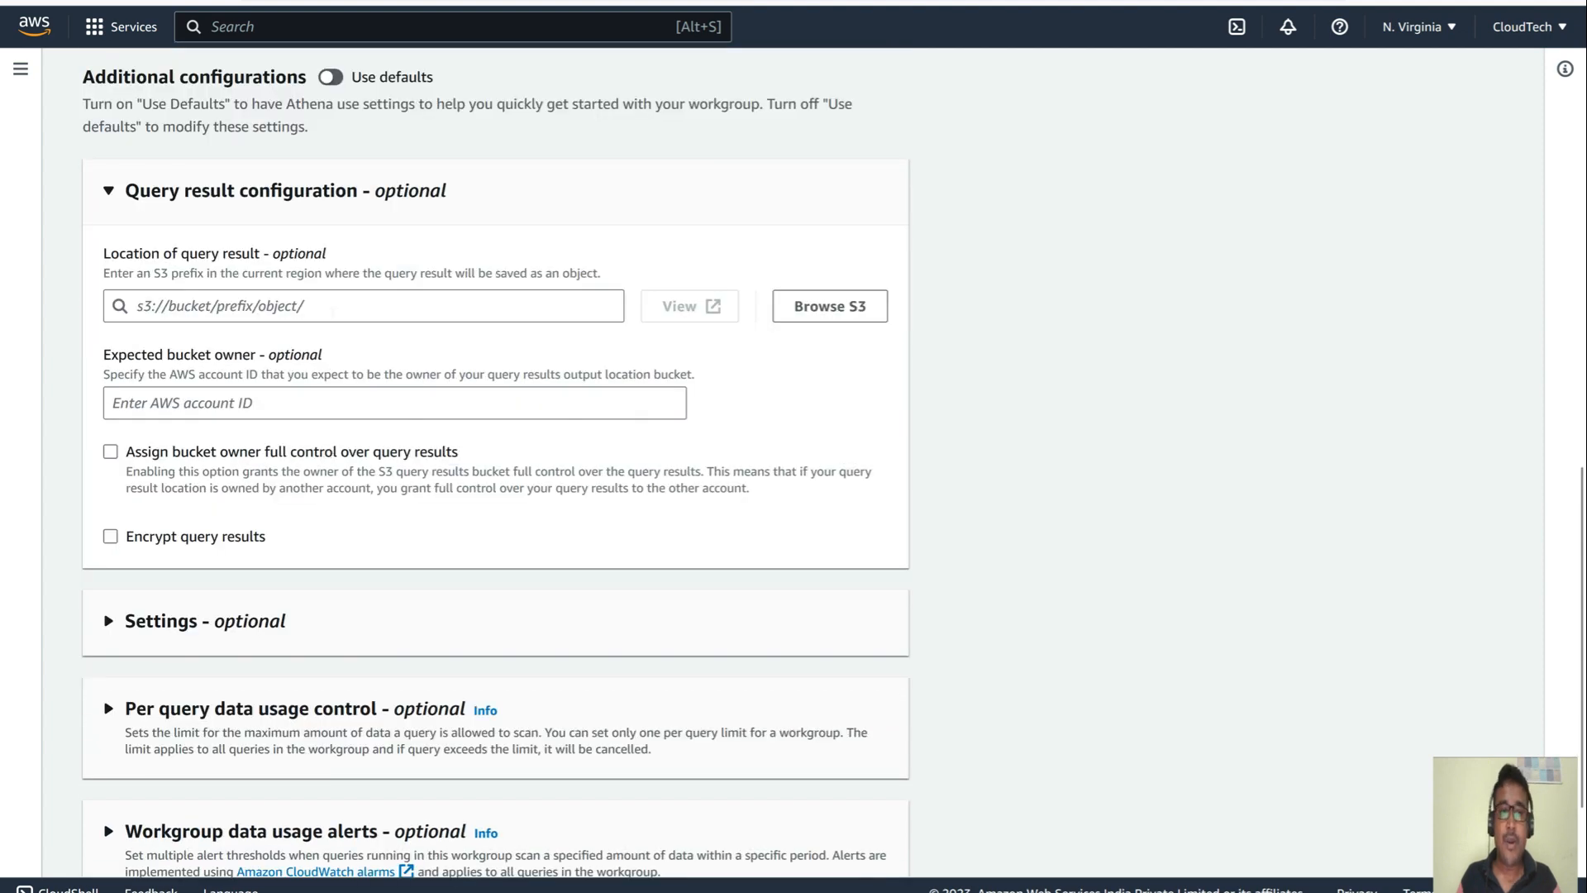
{"action": "left_click", "coordinate": [334, 308]}
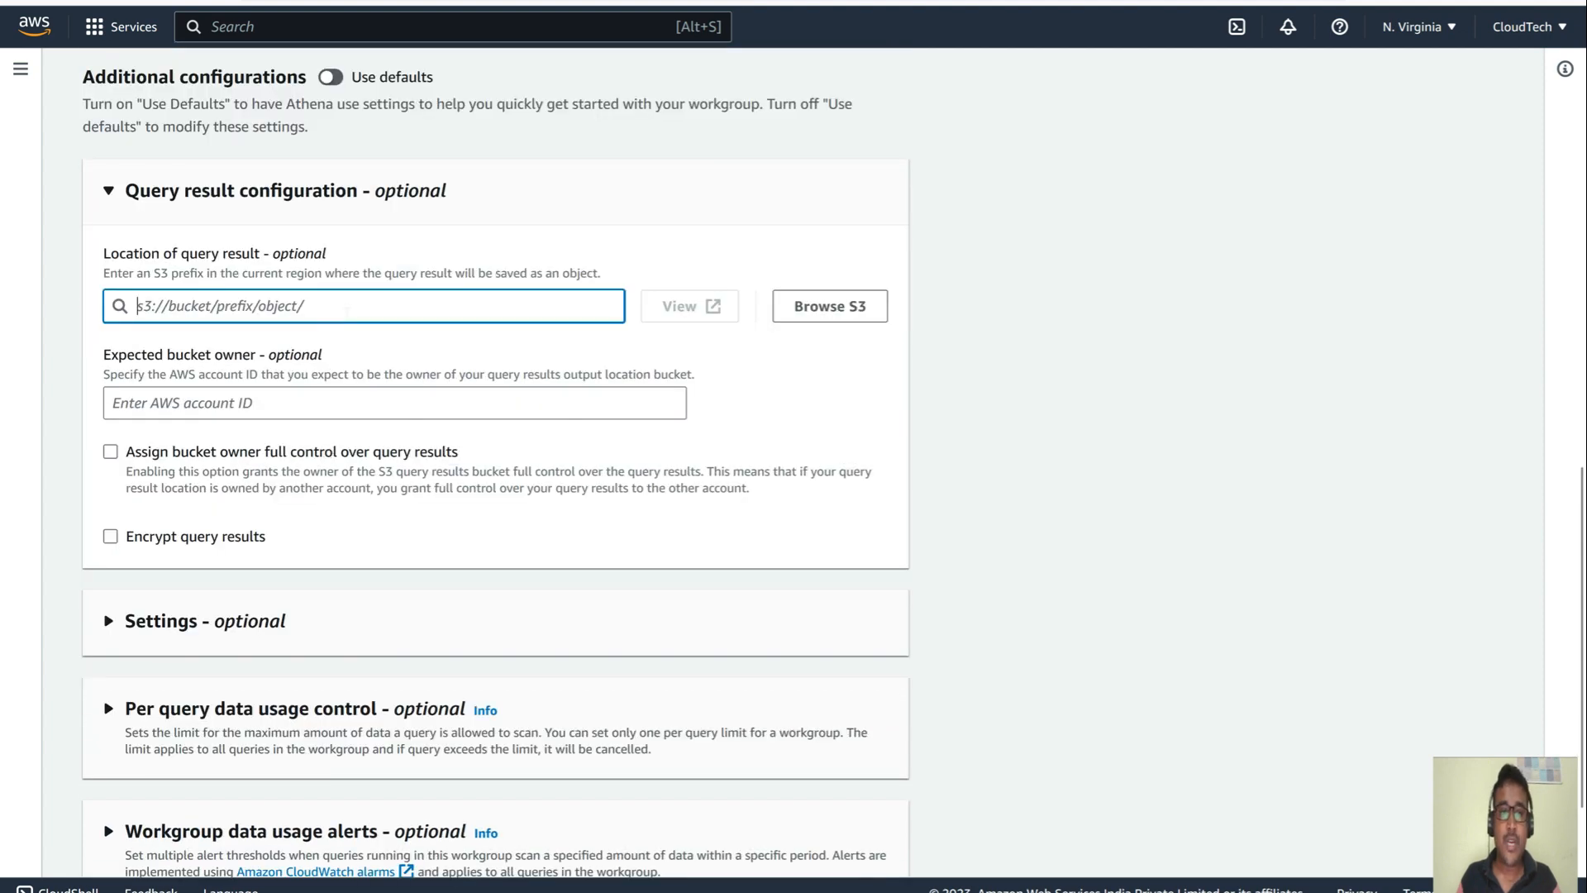
{"action": "left_click", "coordinate": [832, 324]}
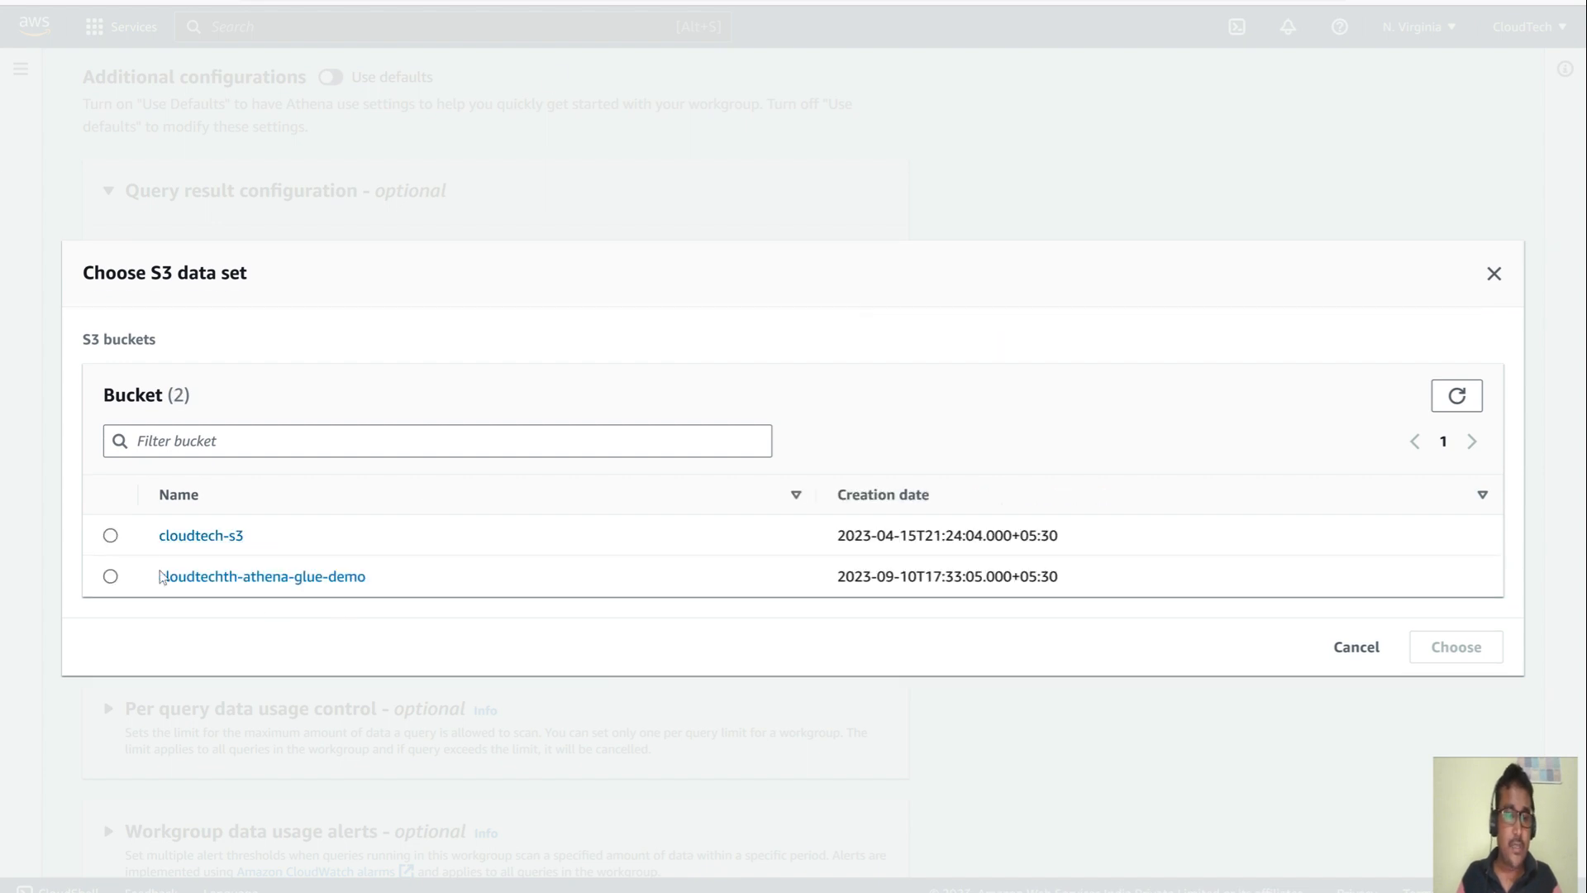
{"action": "left_click", "coordinate": [205, 584]}
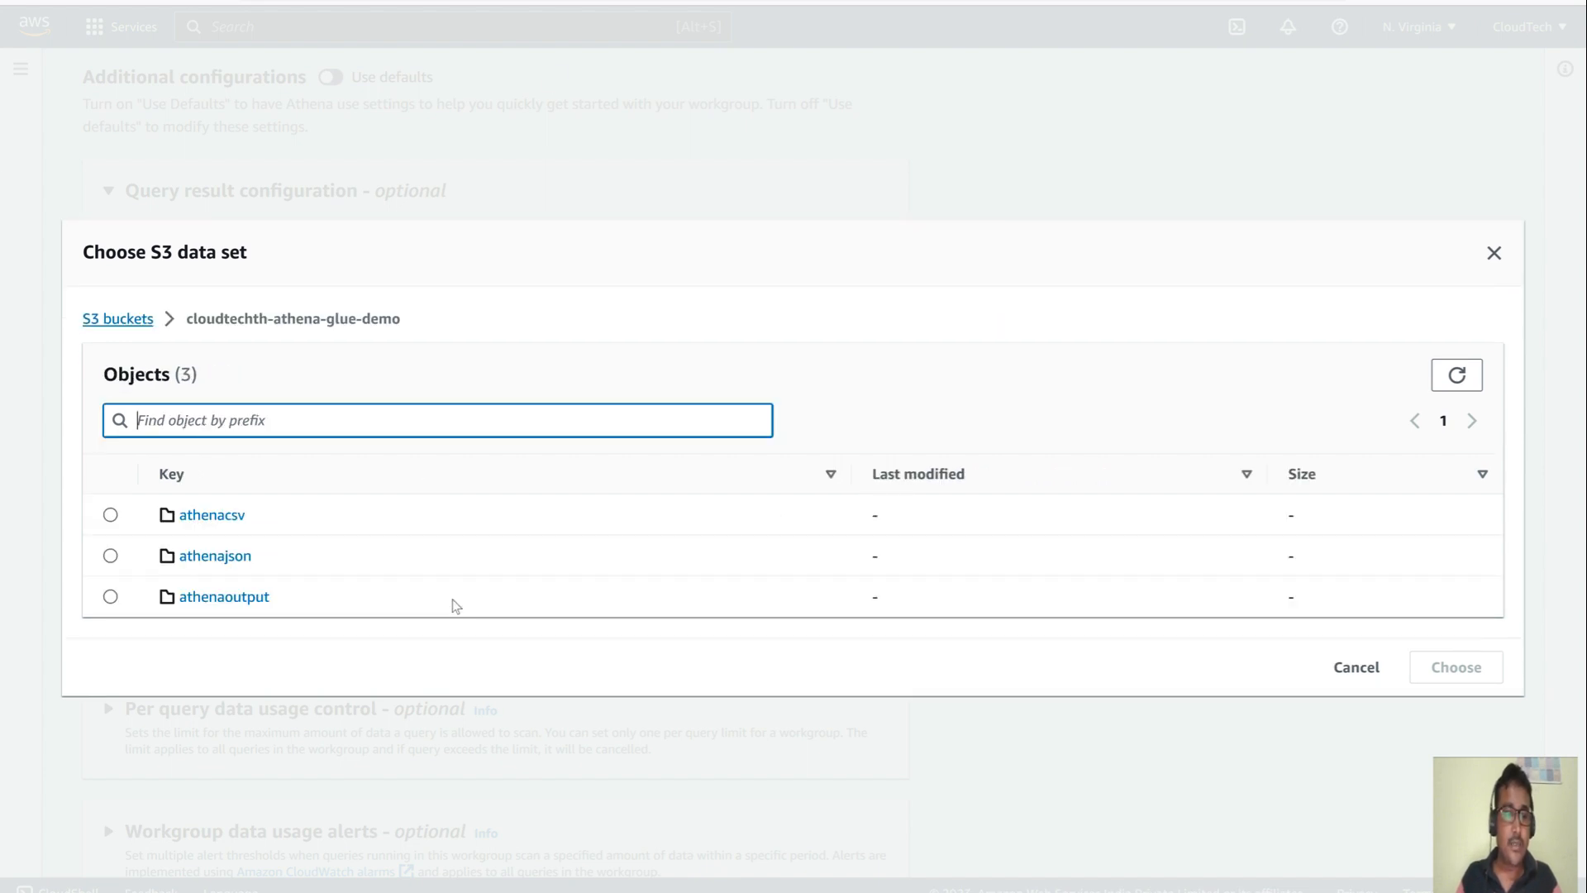
{"action": "left_click", "coordinate": [110, 595]}
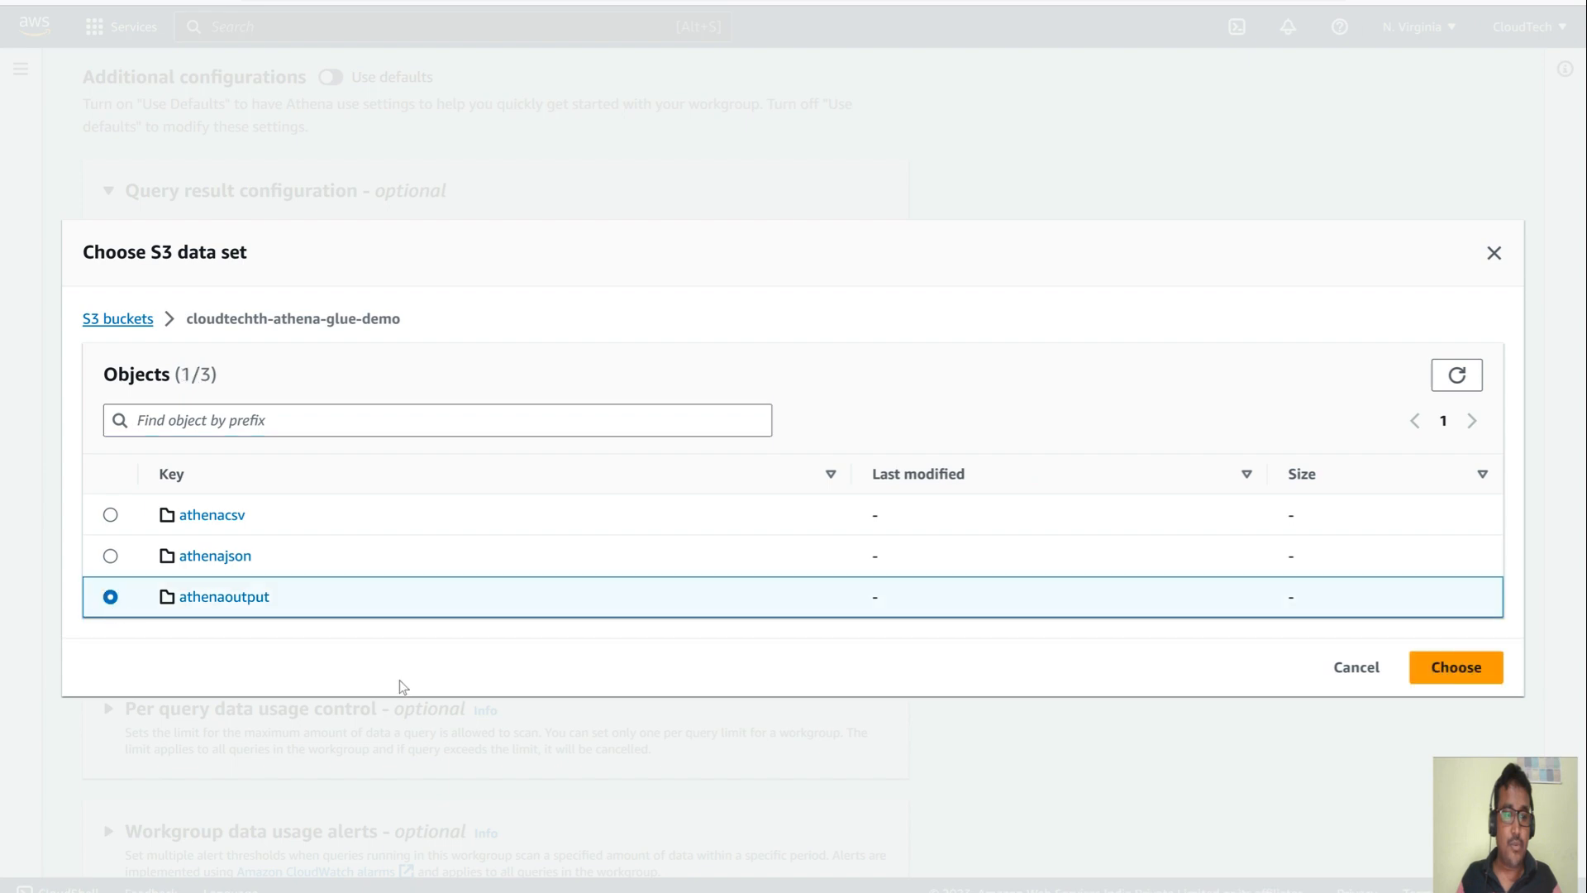
{"action": "left_click", "coordinate": [1457, 667]}
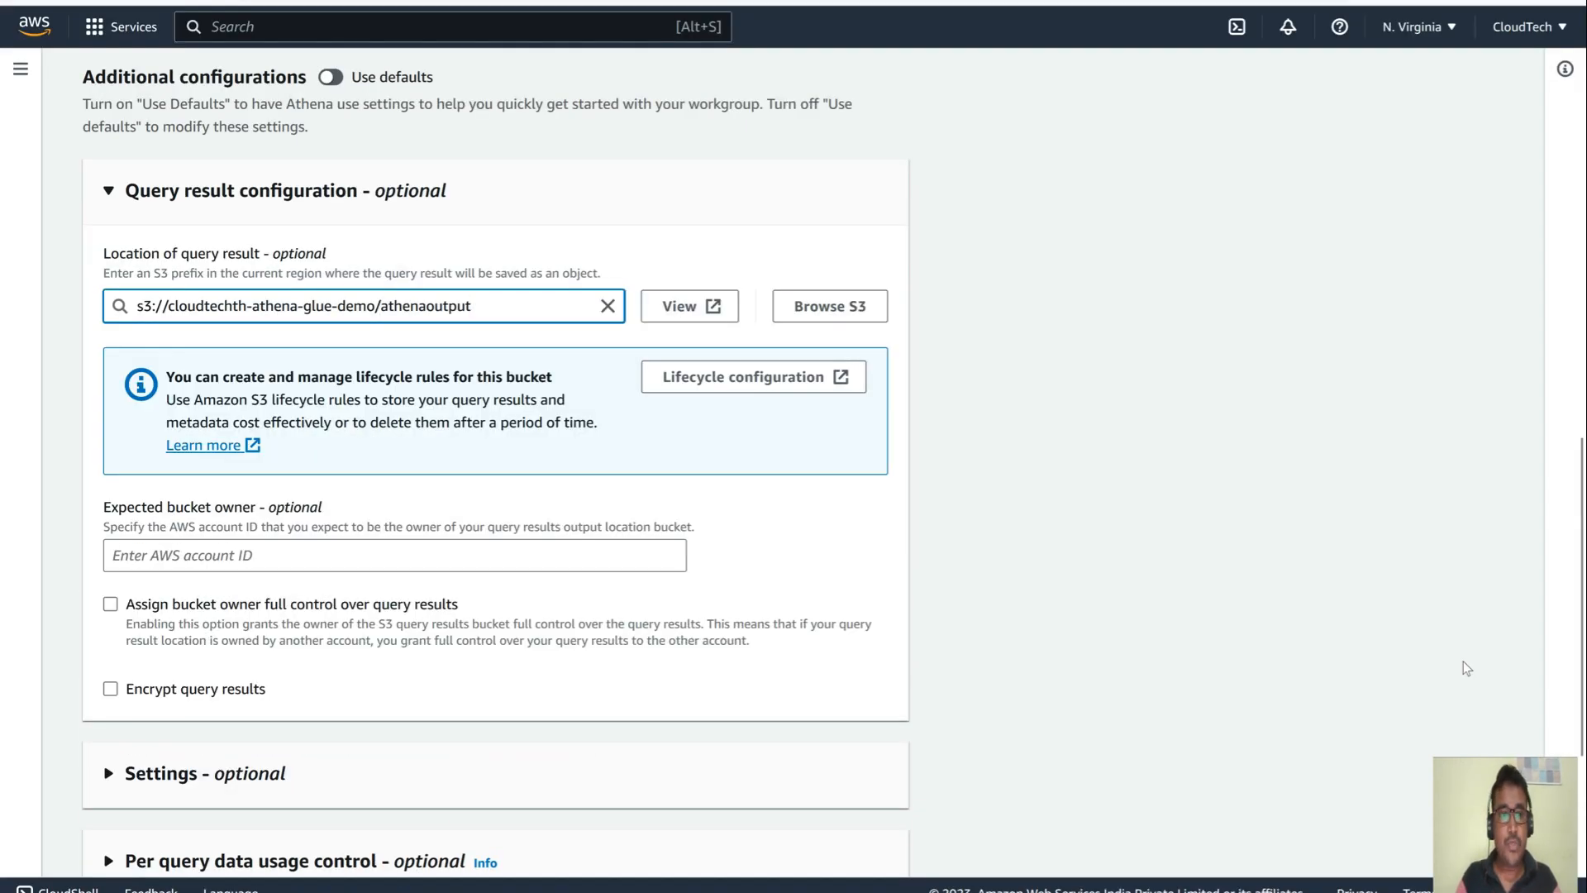
{"action": "type", "text": "/"}
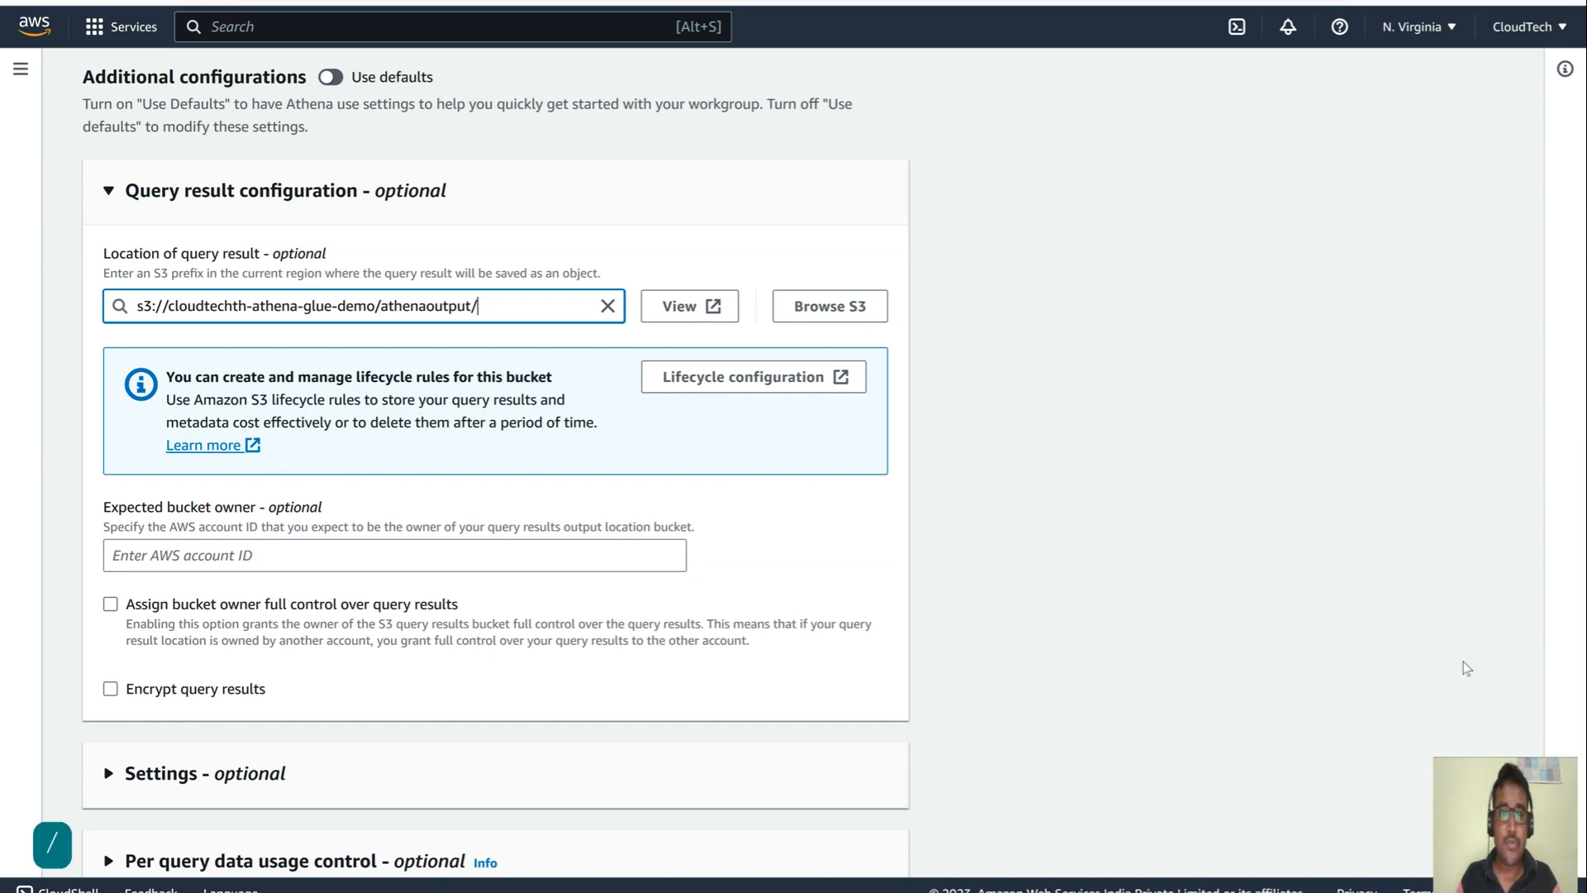
{"action": "scroll", "coordinate": [904, 686], "scroll_direction": "down", "scroll_amount": 3}
{"action": "scroll", "coordinate": [909, 702], "scroll_direction": "down", "scroll_amount": 2}
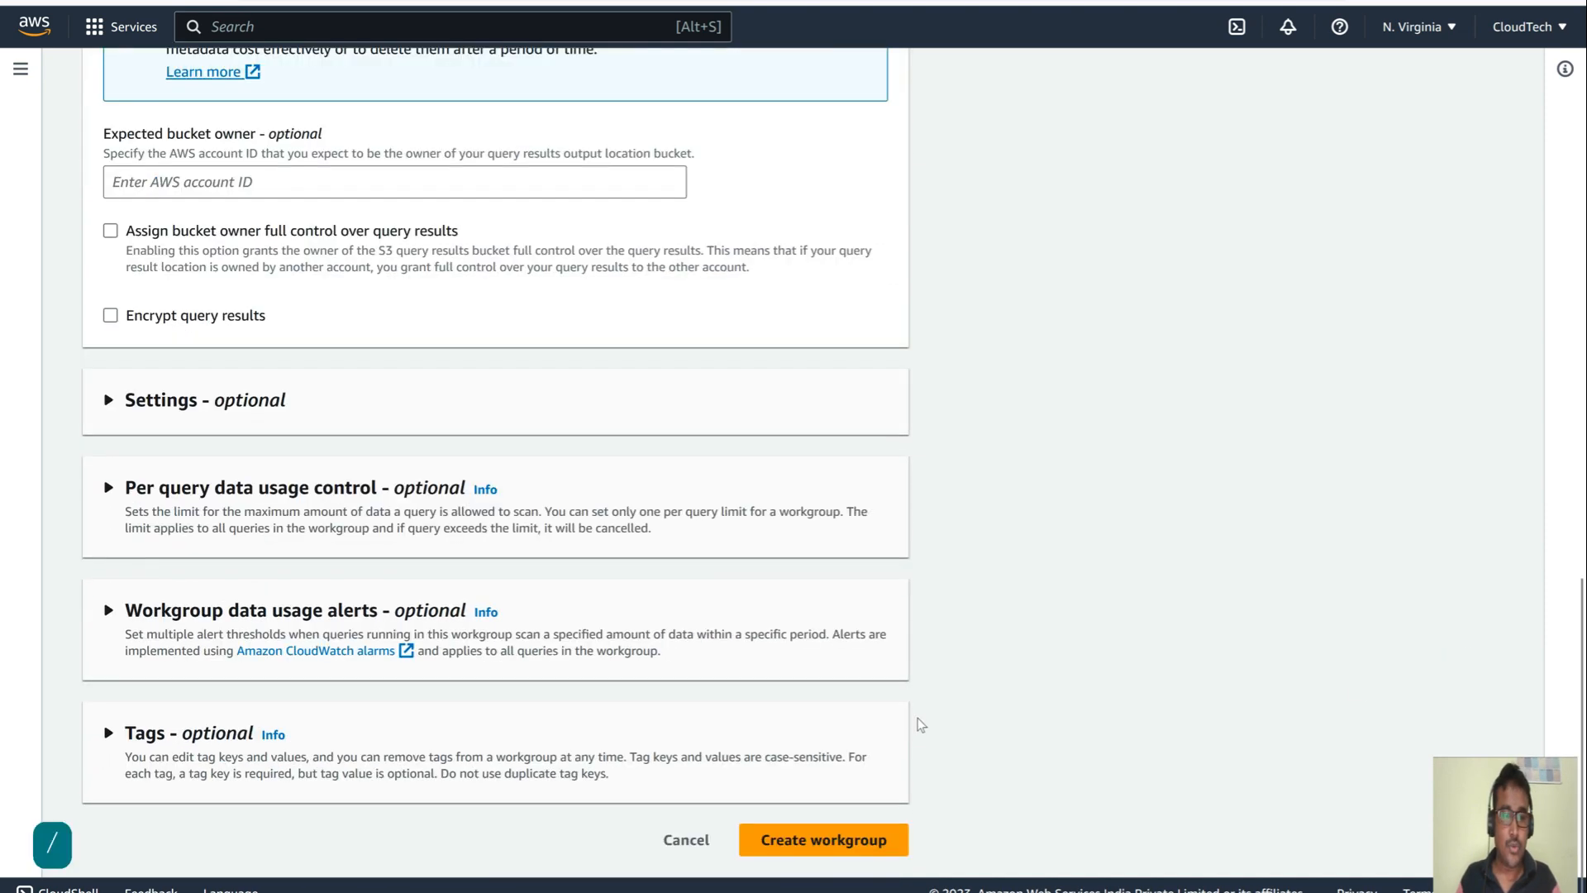
{"action": "left_click", "coordinate": [772, 838]}
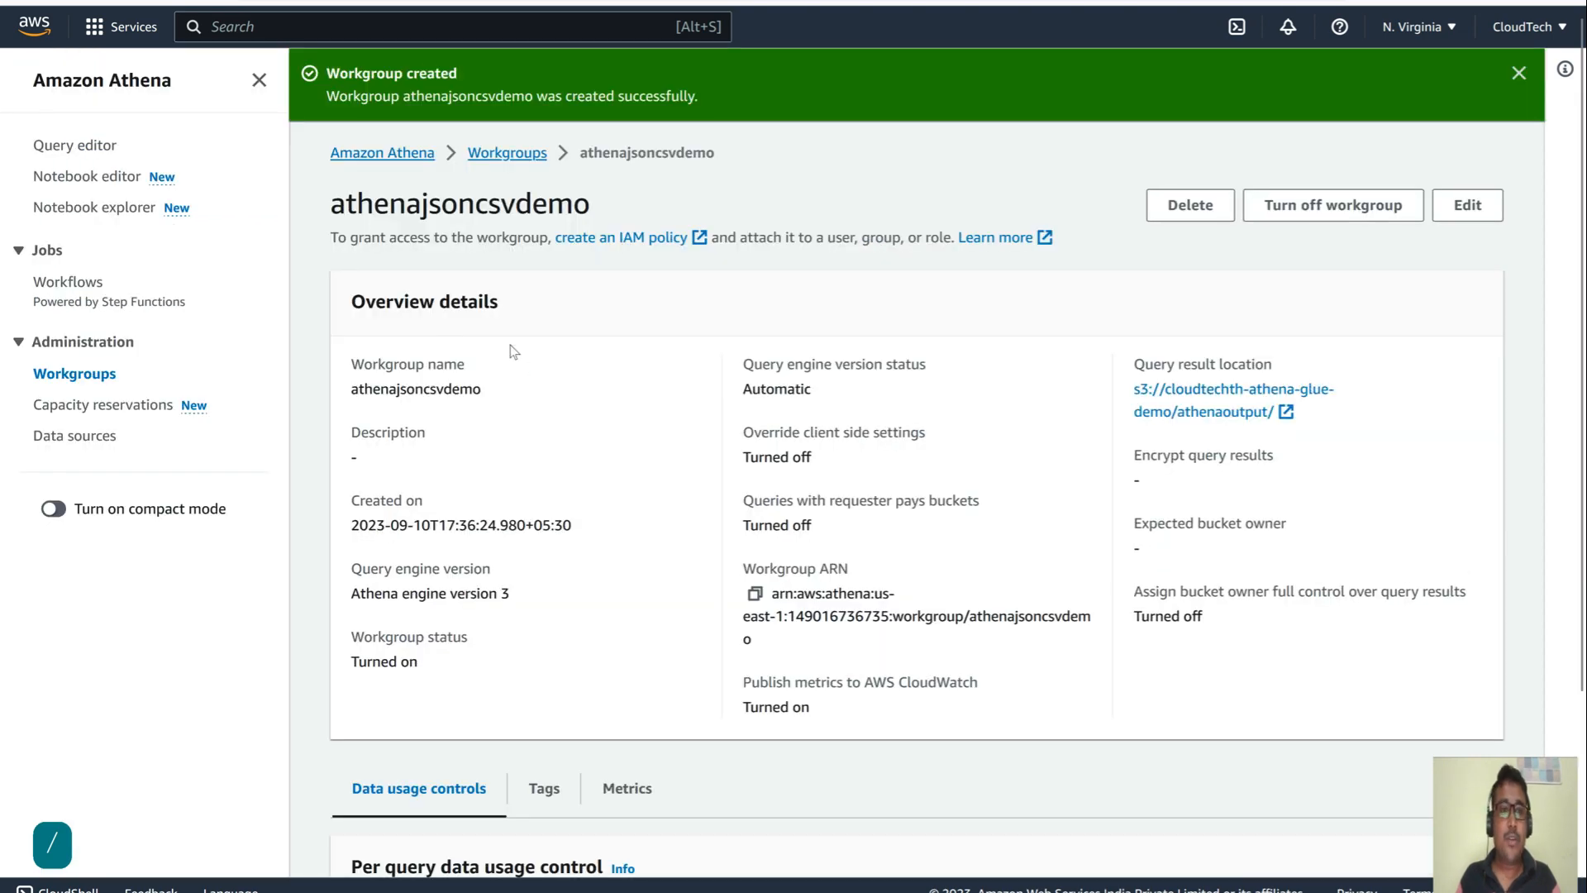
- Return to the query editor and switch its workgroup to athenajsoncsvdemo, accepting the closure of the primary workgroup's query tabs
{"action": "left_click", "coordinate": [66, 149]}
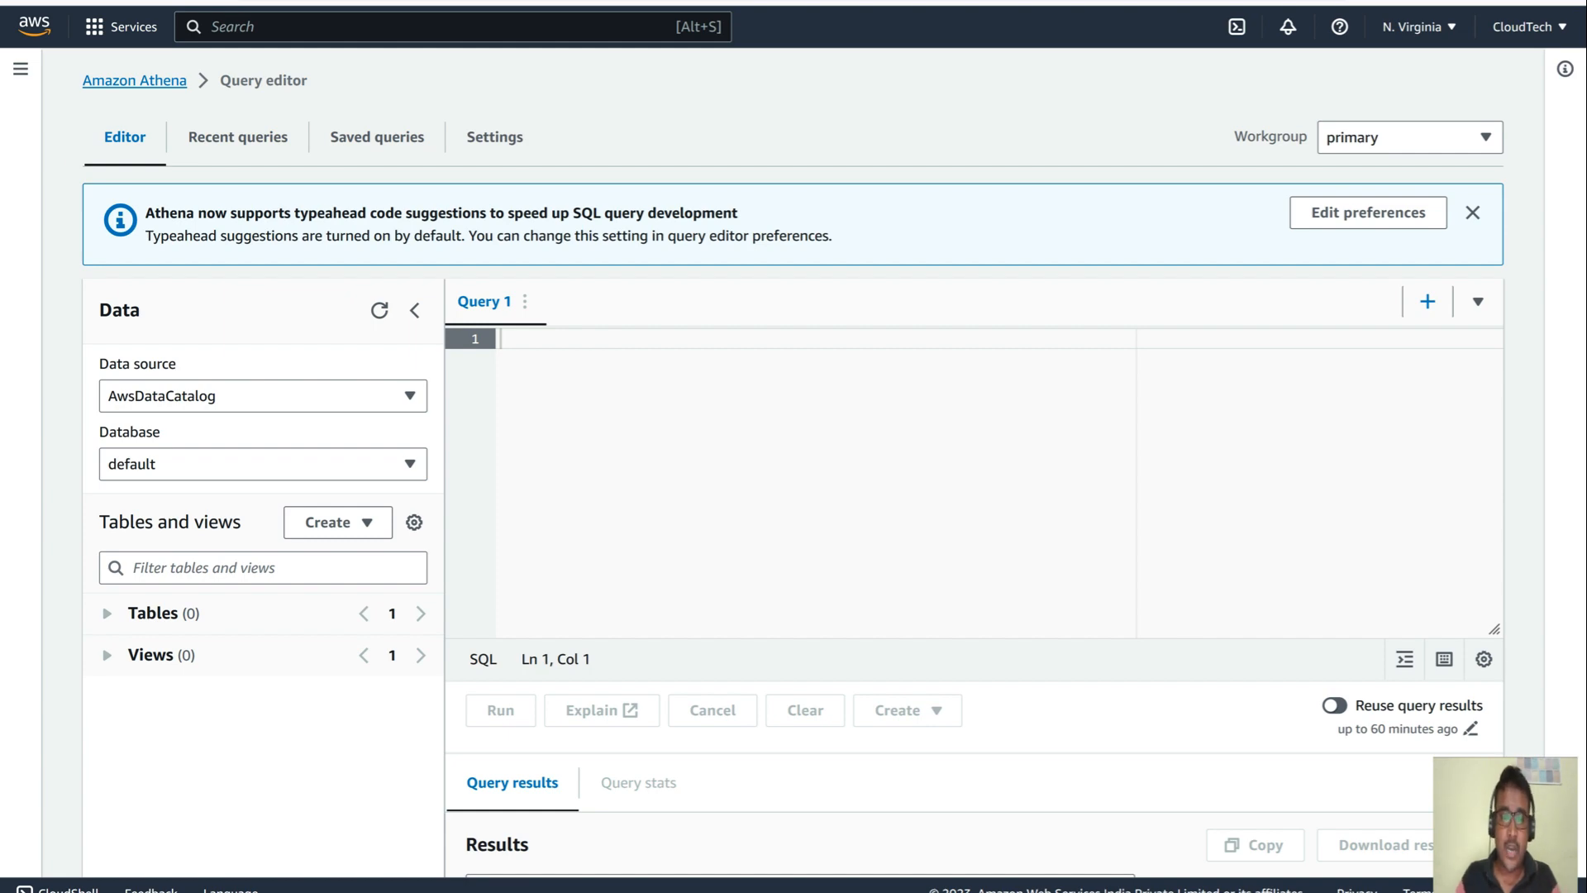
{"action": "scroll", "coordinate": [537, 682], "scroll_direction": "down", "scroll_amount": 3}
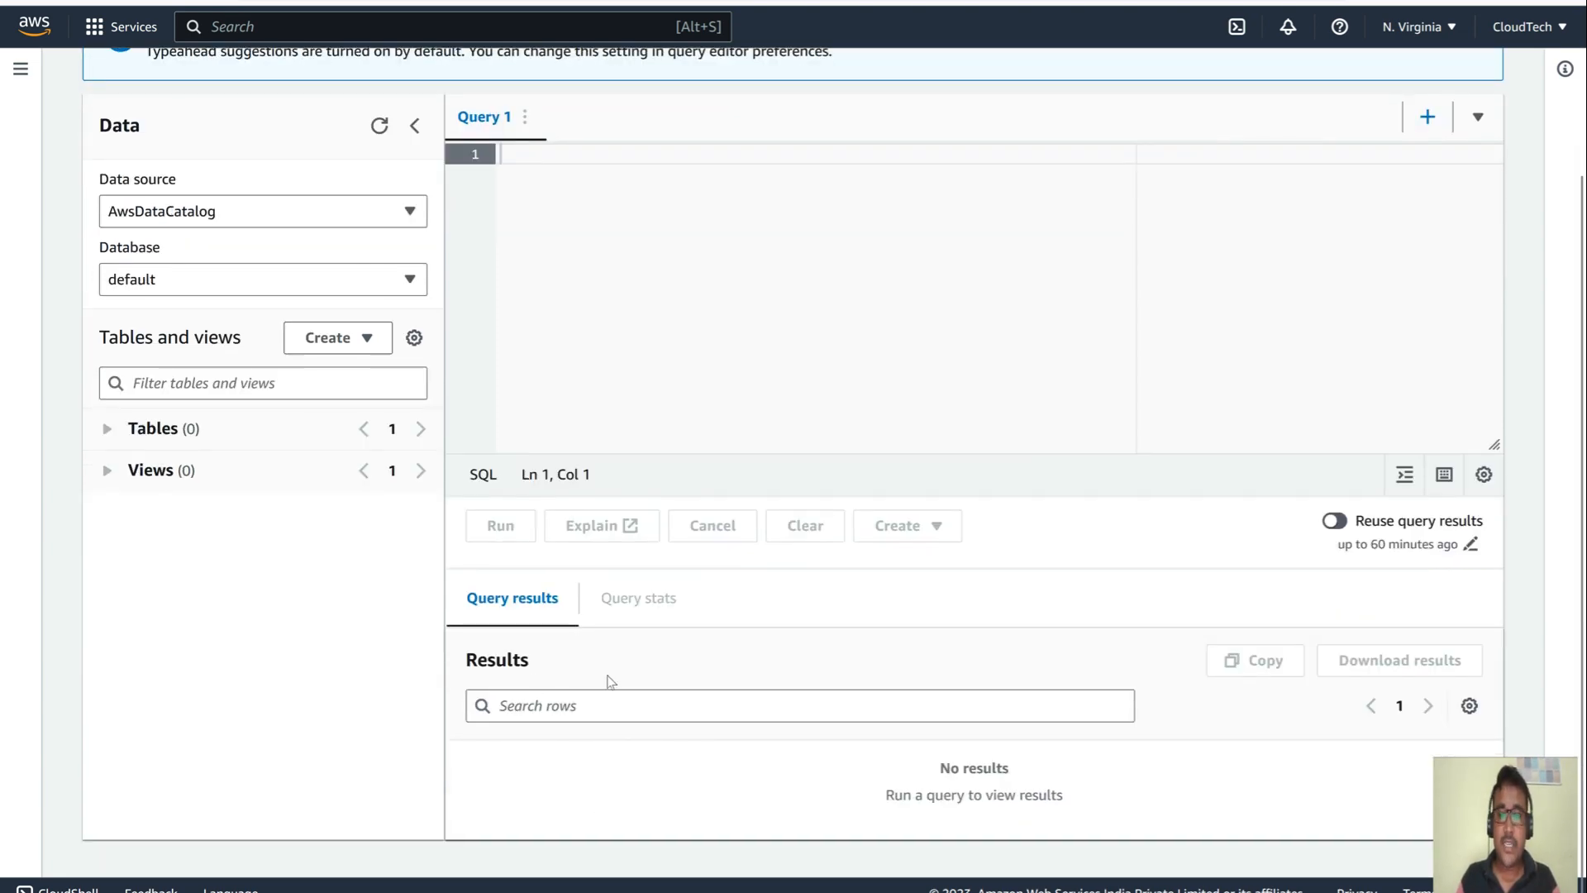
{"action": "scroll", "coordinate": [675, 760], "scroll_direction": "up", "scroll_amount": 3}
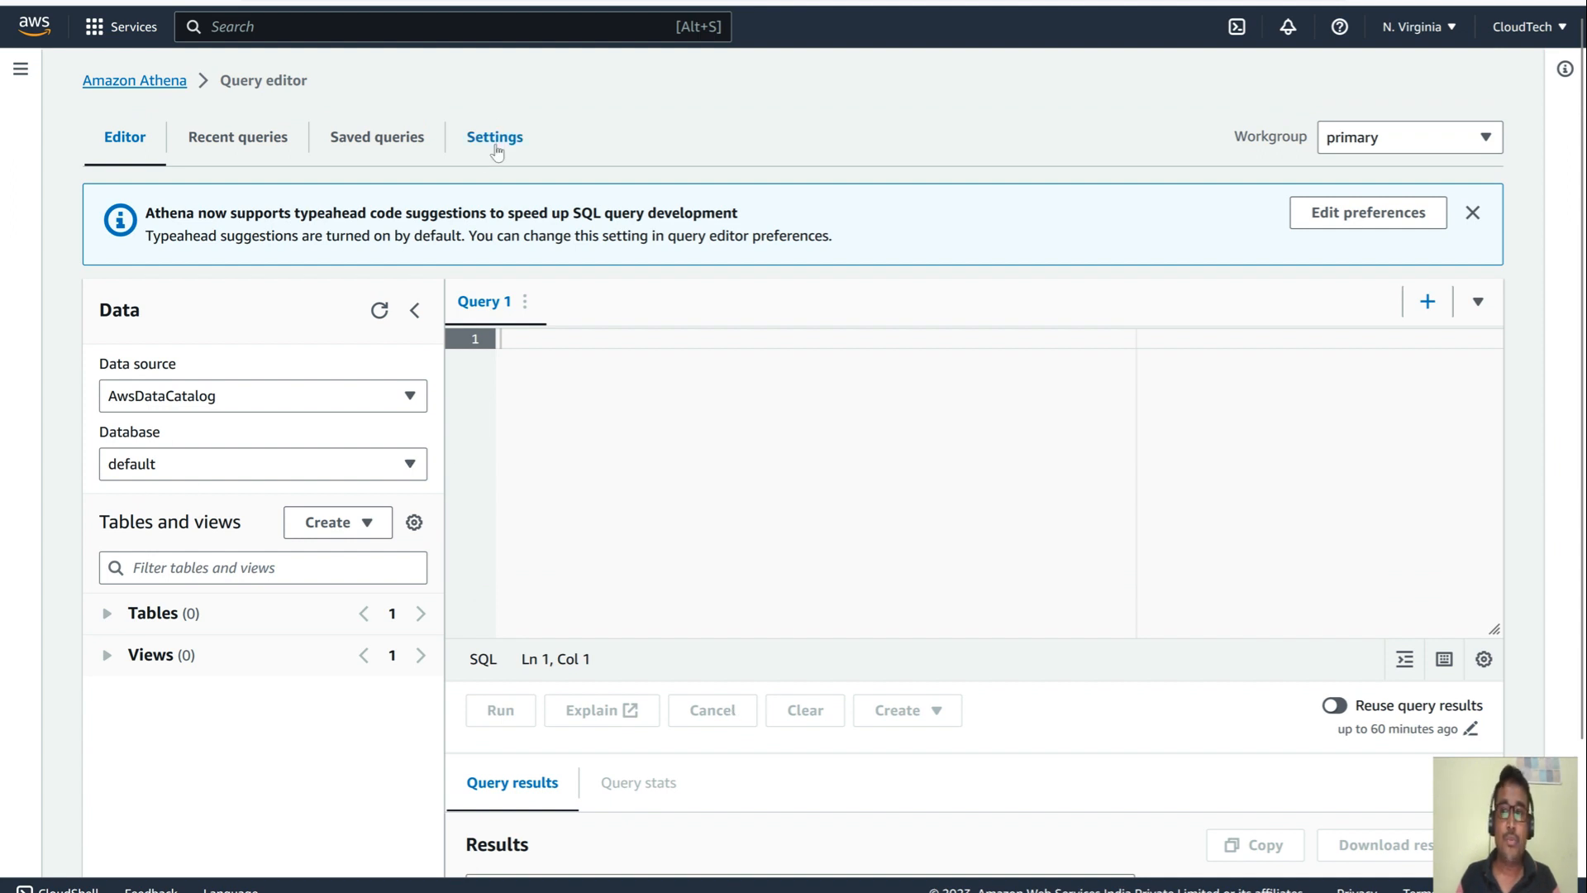
{"action": "left_click", "coordinate": [1505, 141]}
{"action": "left_click", "coordinate": [1402, 139]}
{"action": "left_click", "coordinate": [1402, 138]}
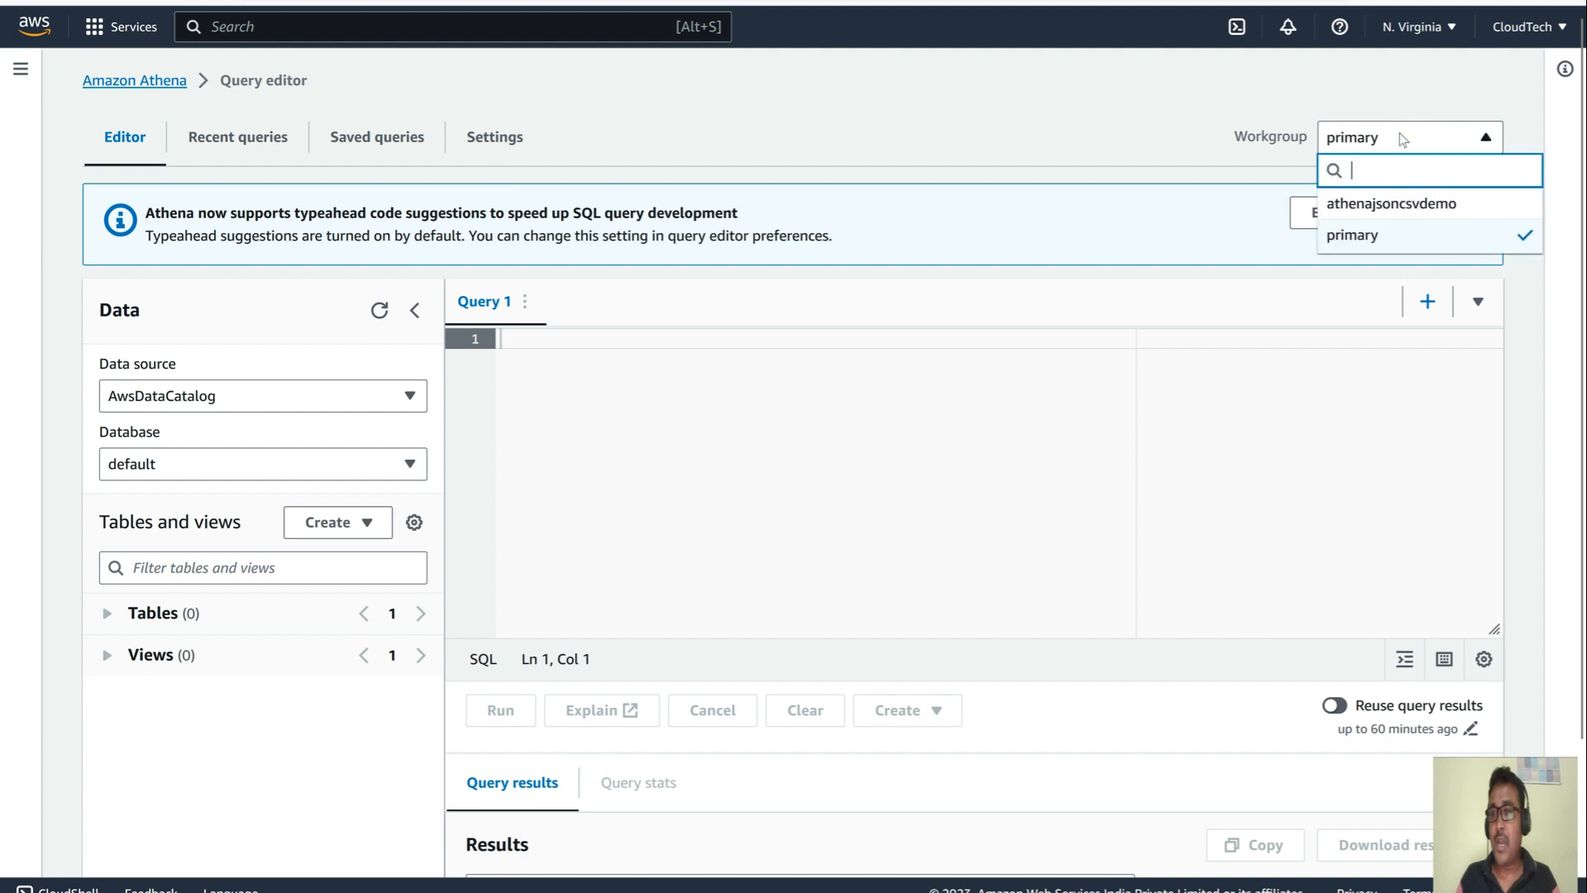
{"action": "left_click", "coordinate": [1412, 206]}
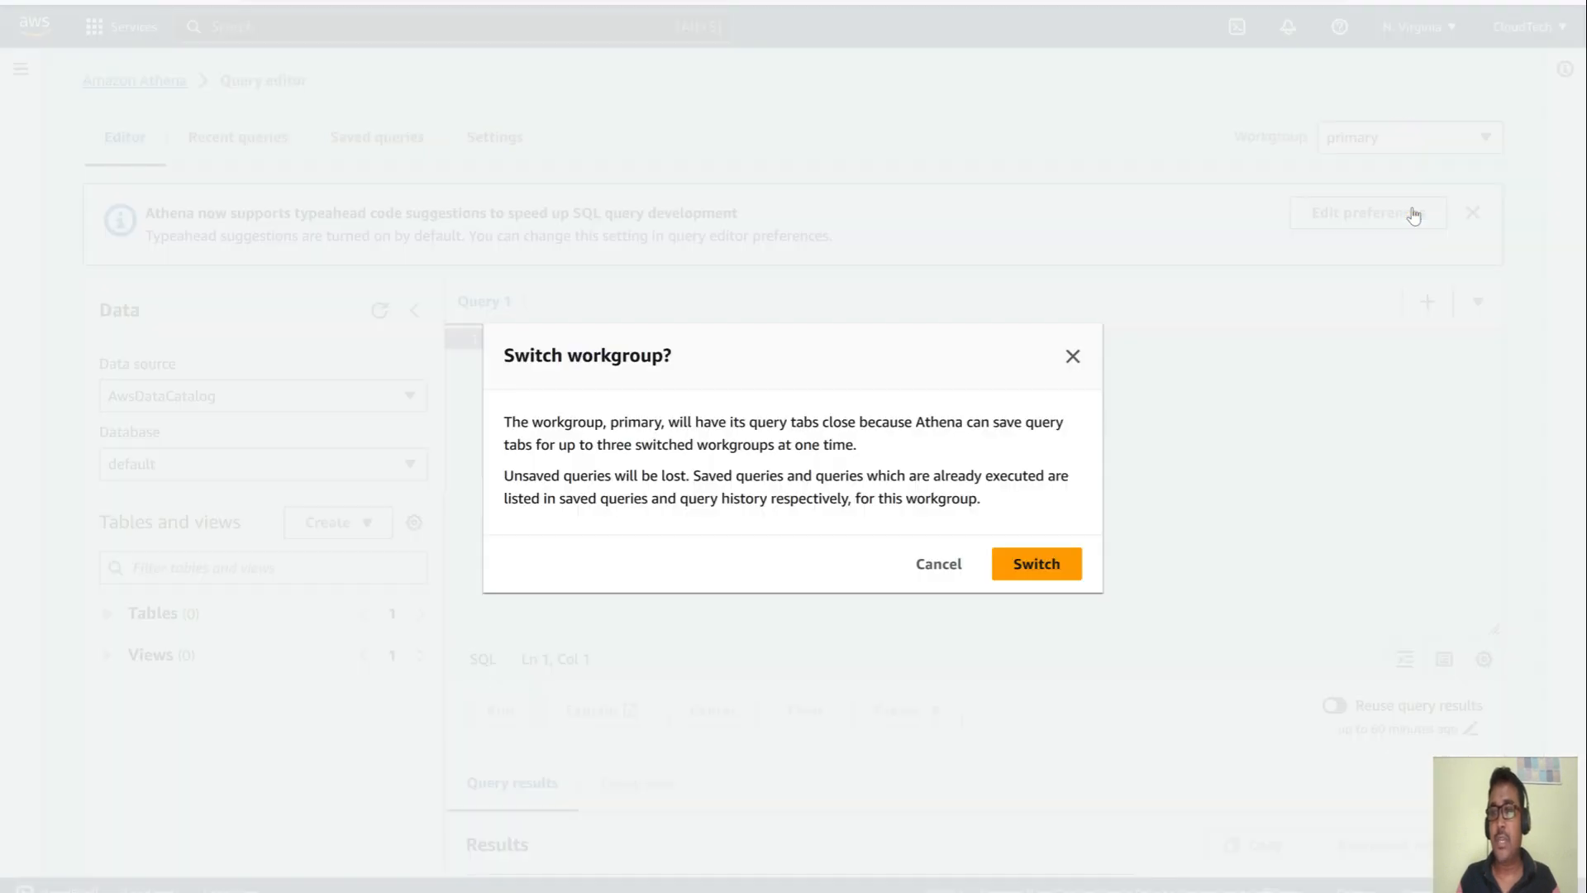
{"action": "left_click", "coordinate": [1048, 565]}
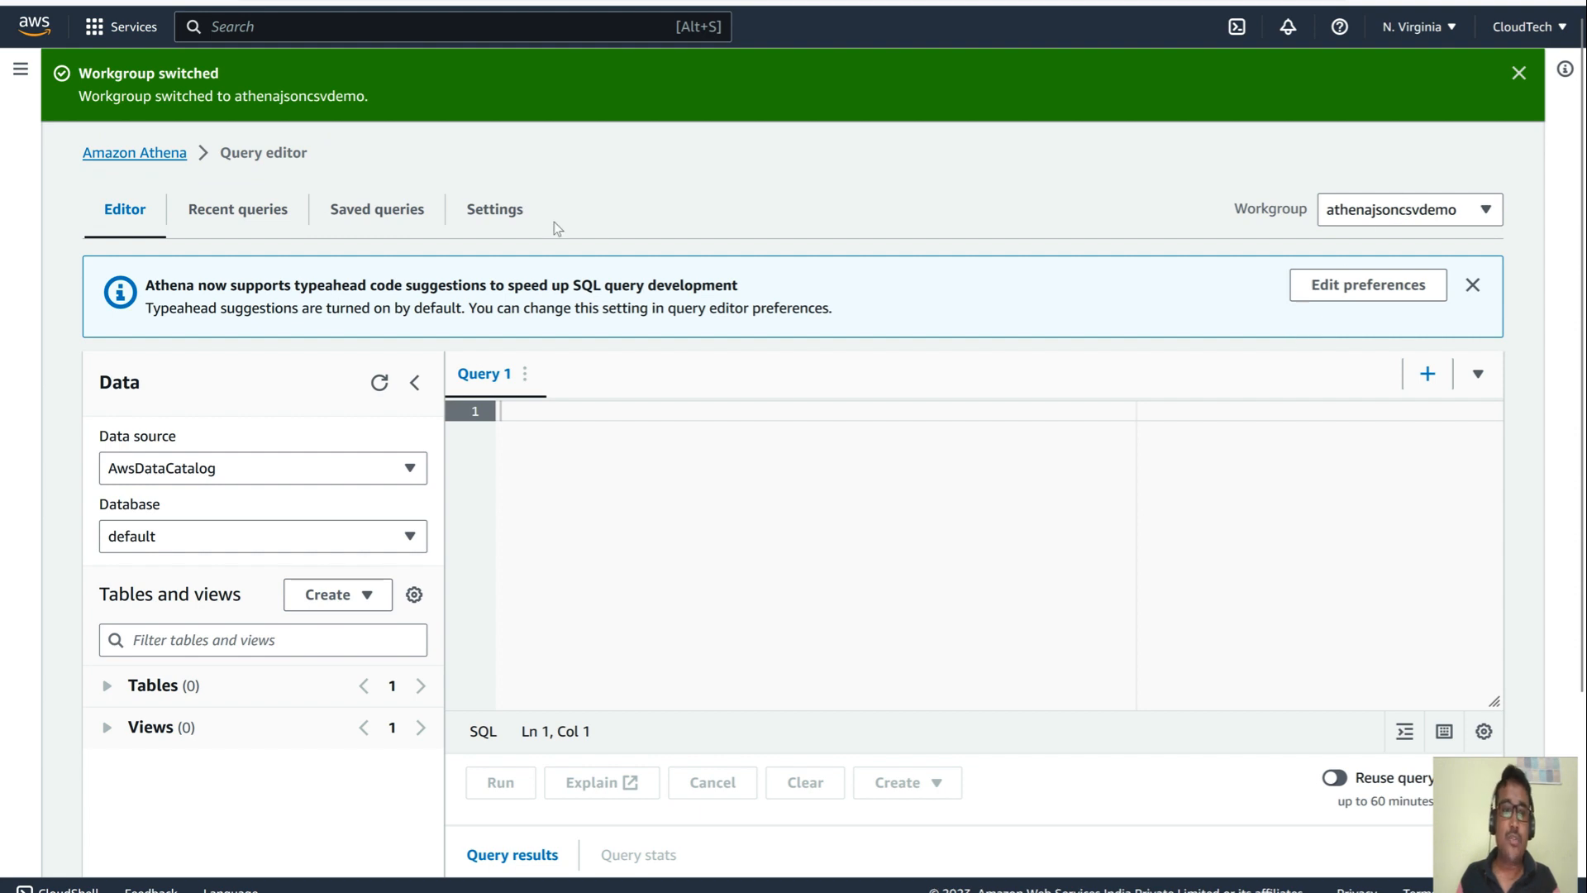
- Review the query result and encryption settings for athenajsoncsvdemo, then relaunch the query editor from the Athena home page
{"action": "left_click", "coordinate": [511, 217]}
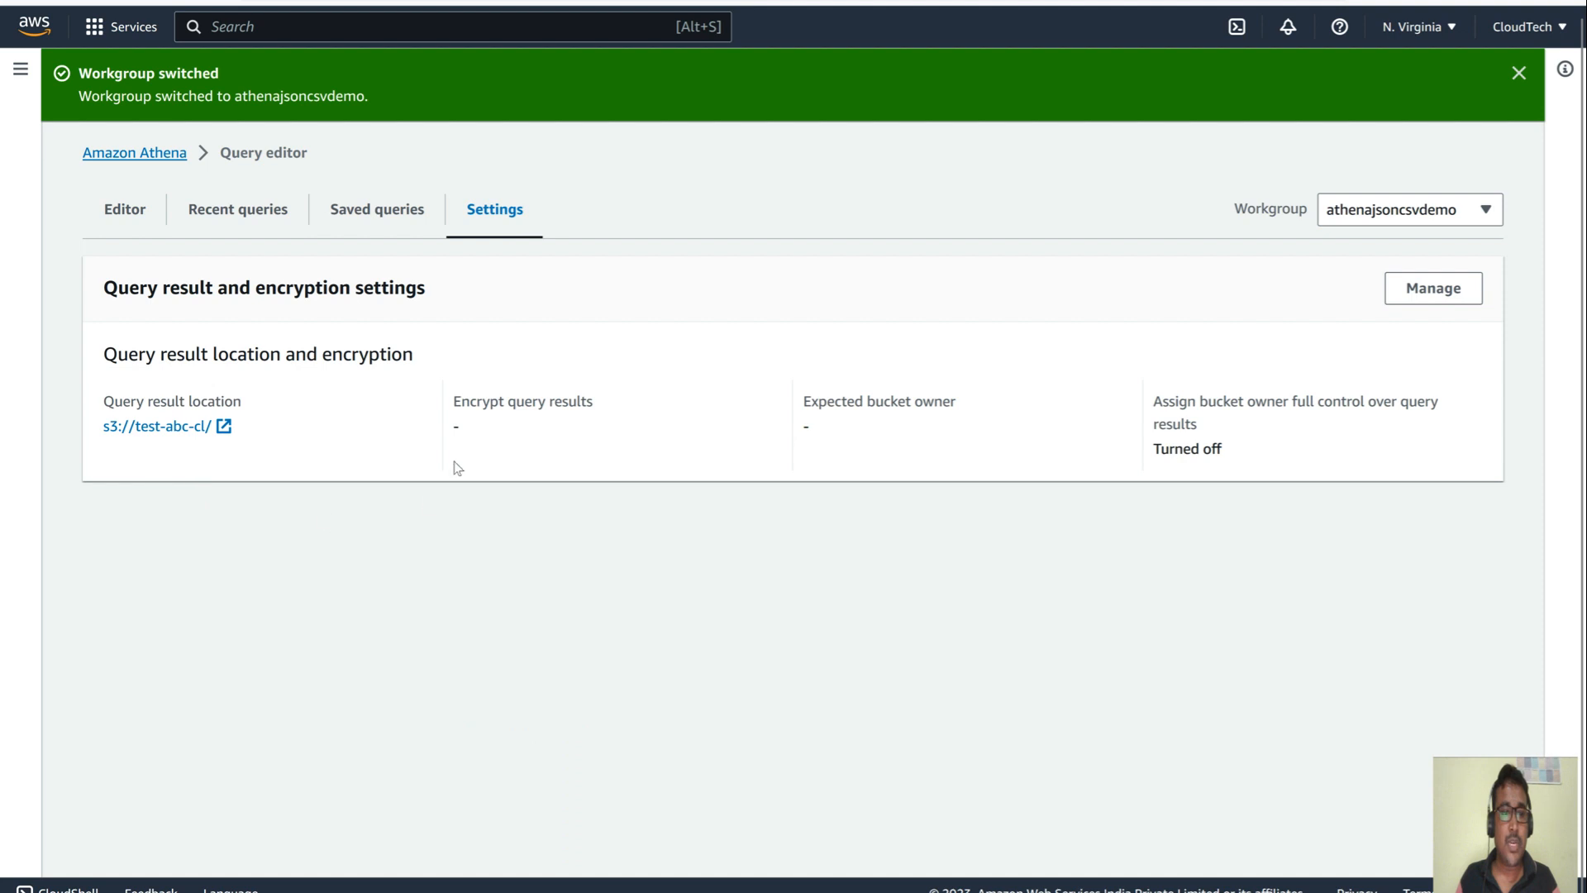
{"action": "left_click", "coordinate": [1436, 213]}
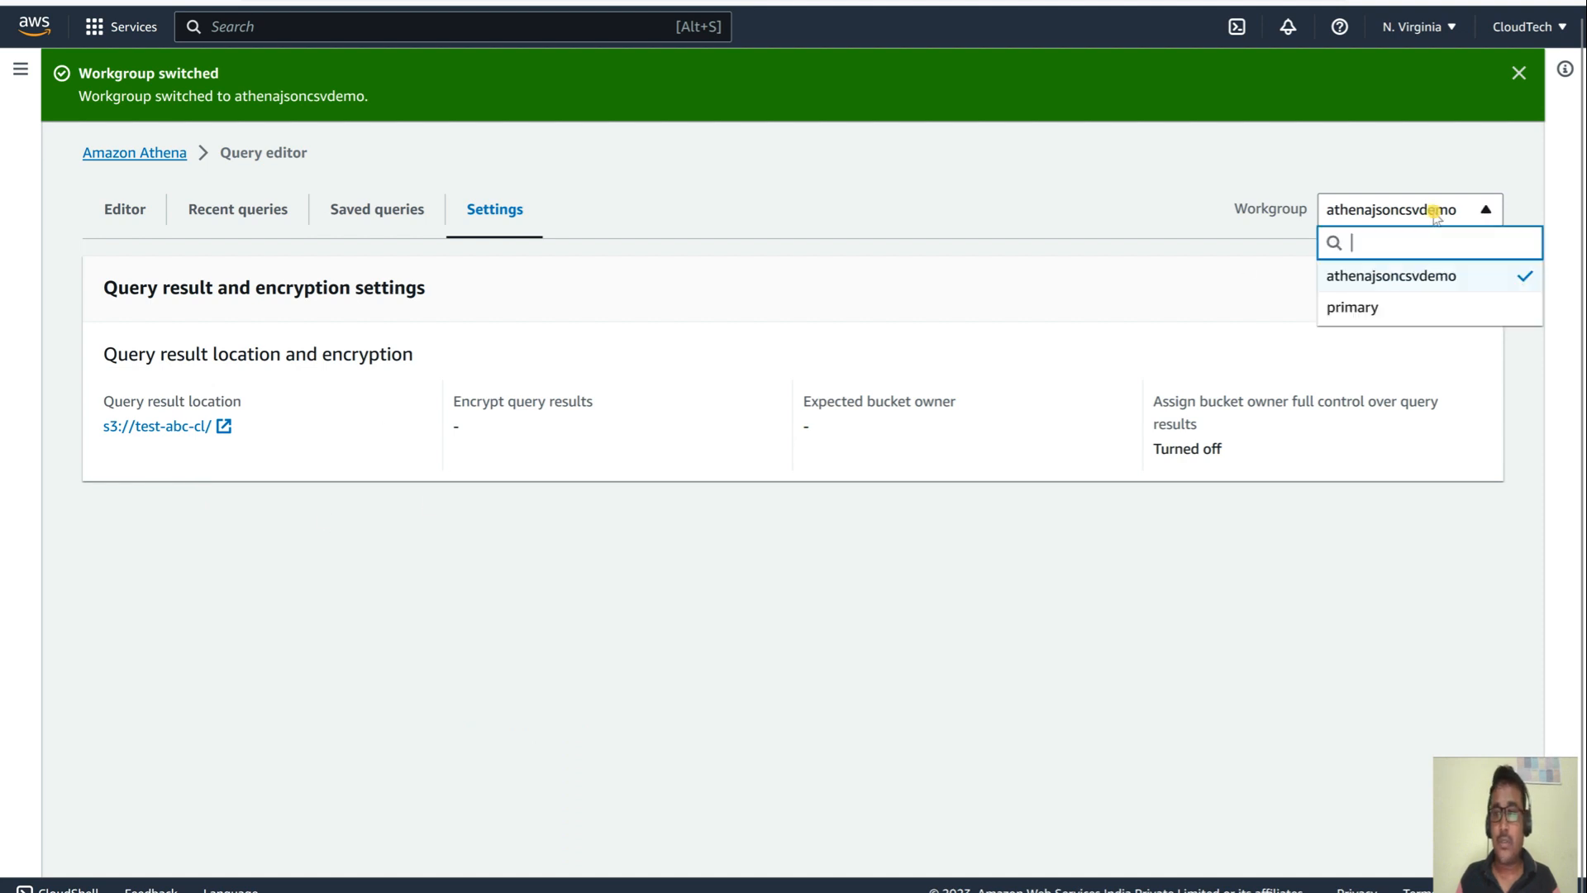
{"action": "left_click", "coordinate": [1409, 278]}
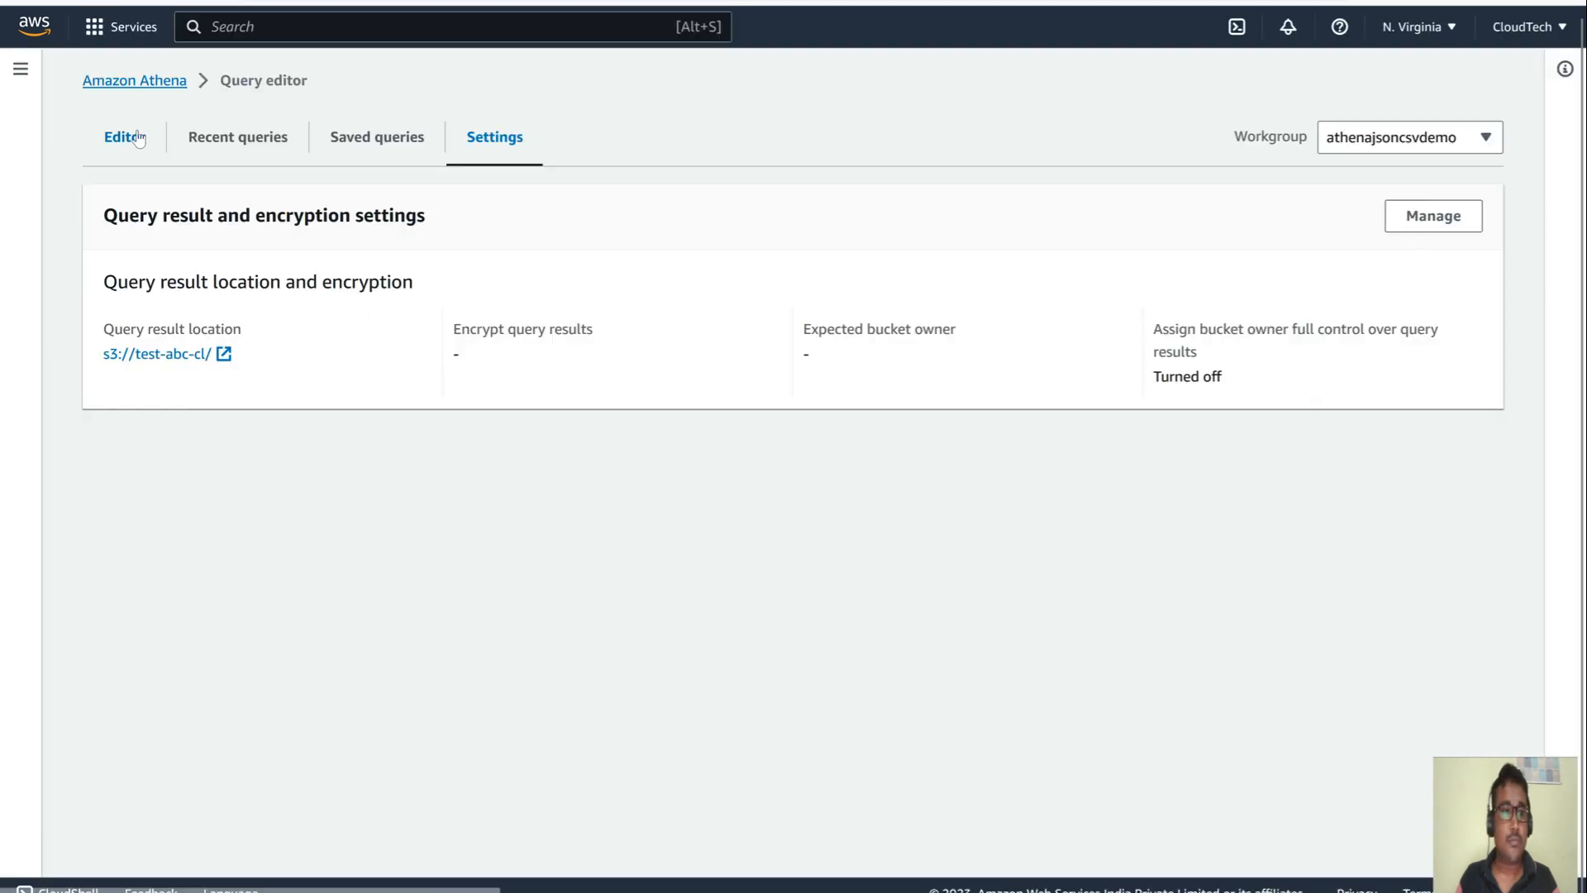
{"action": "left_click", "coordinate": [134, 86]}
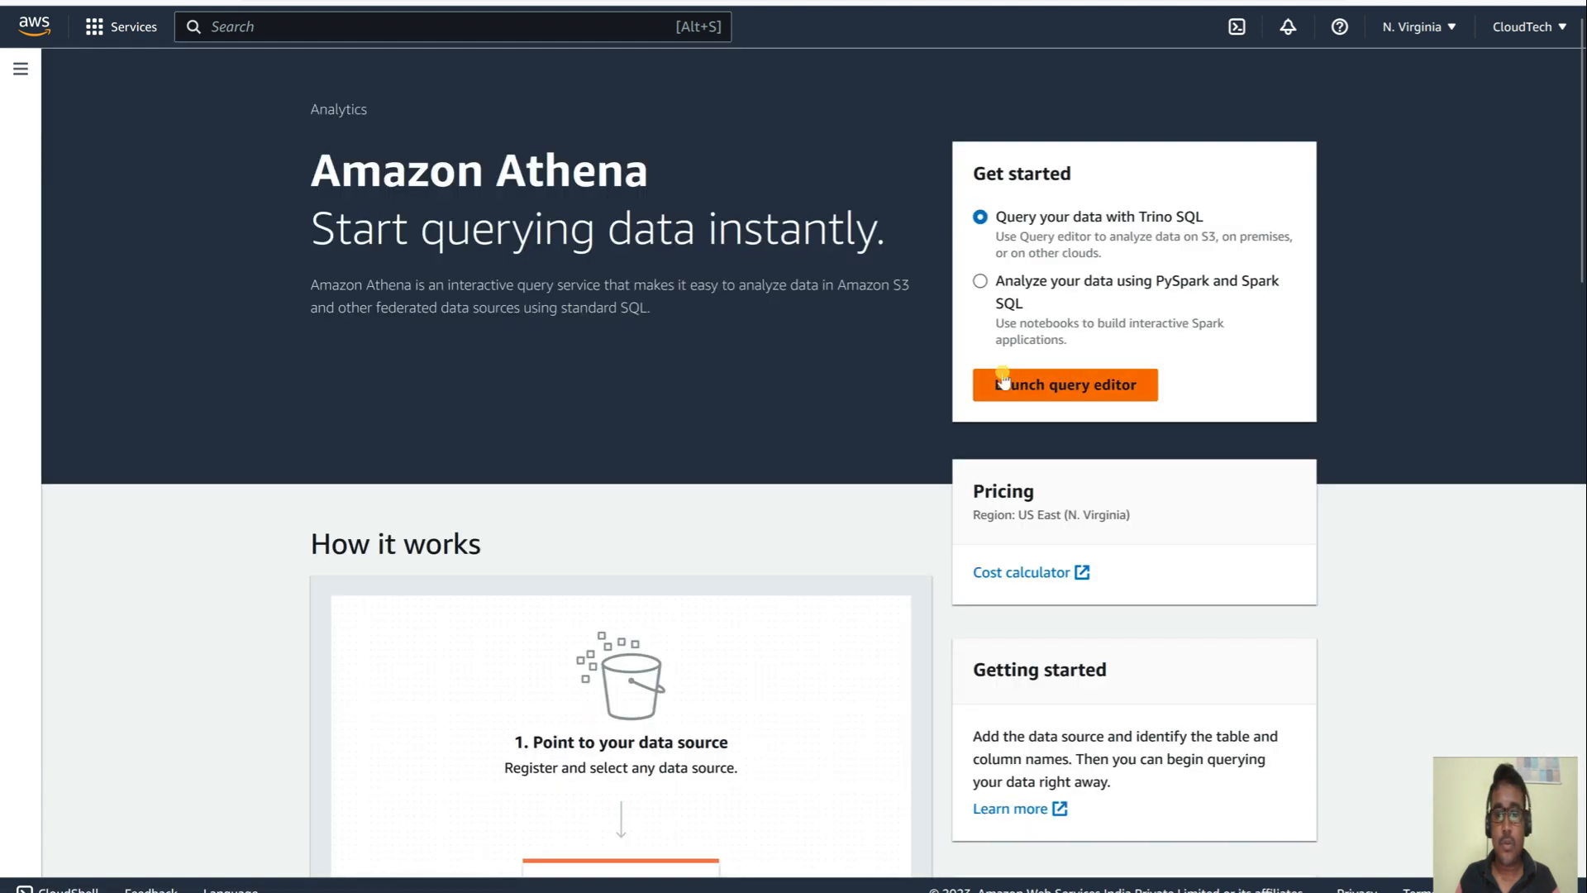
{"action": "left_click", "coordinate": [1002, 379]}
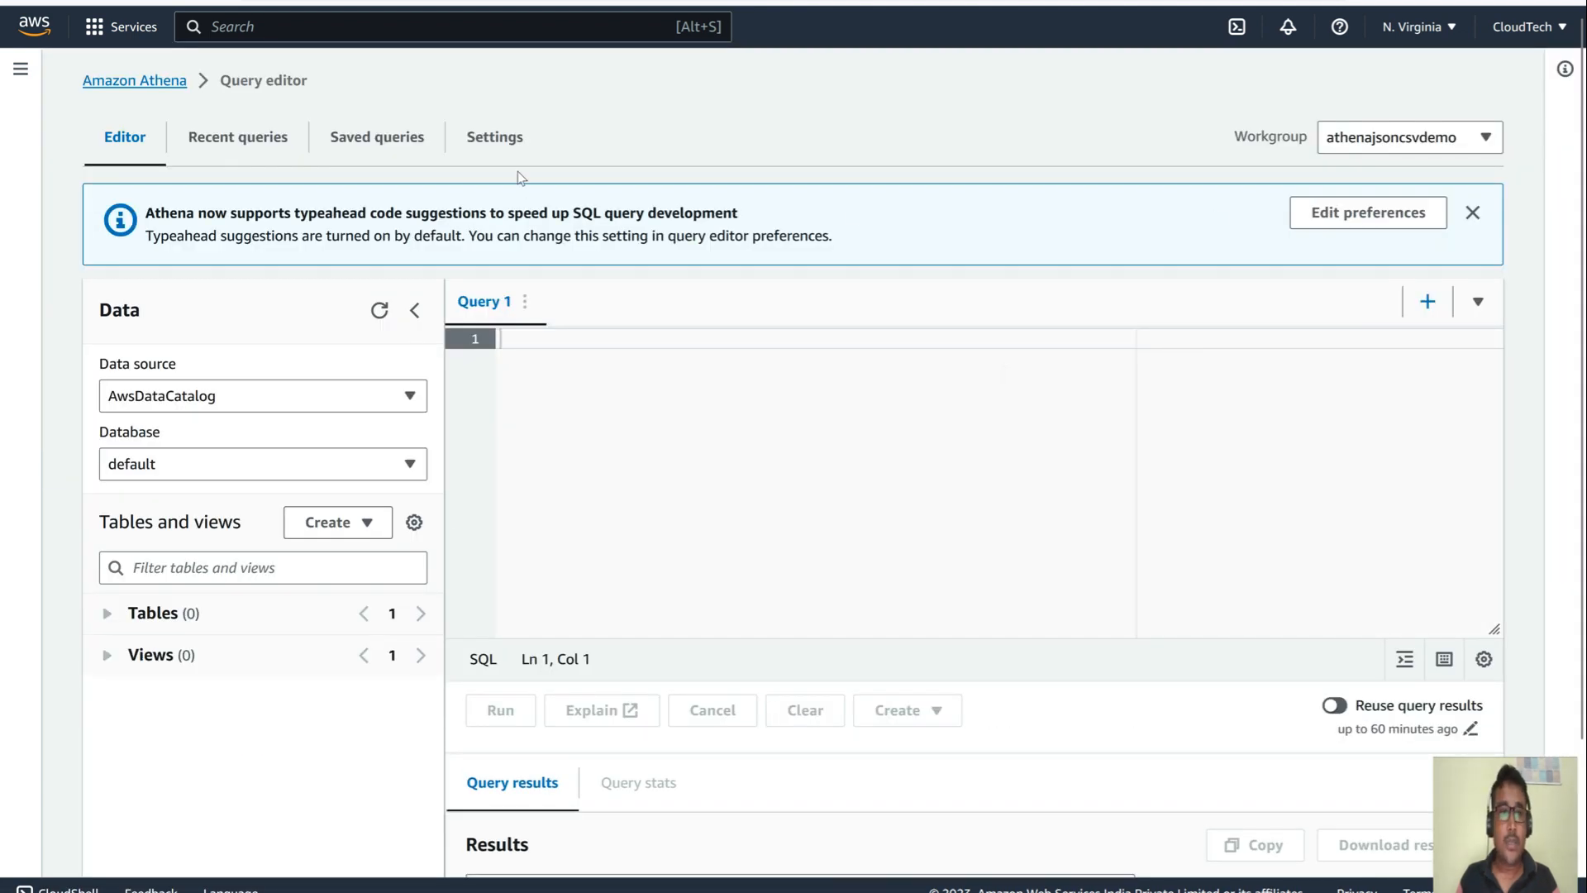
- Review the query result settings of athenajsoncsvdemo, its linked S3 results bucket and the recent queries, then return to the query editor
{"action": "left_click", "coordinate": [498, 135]}
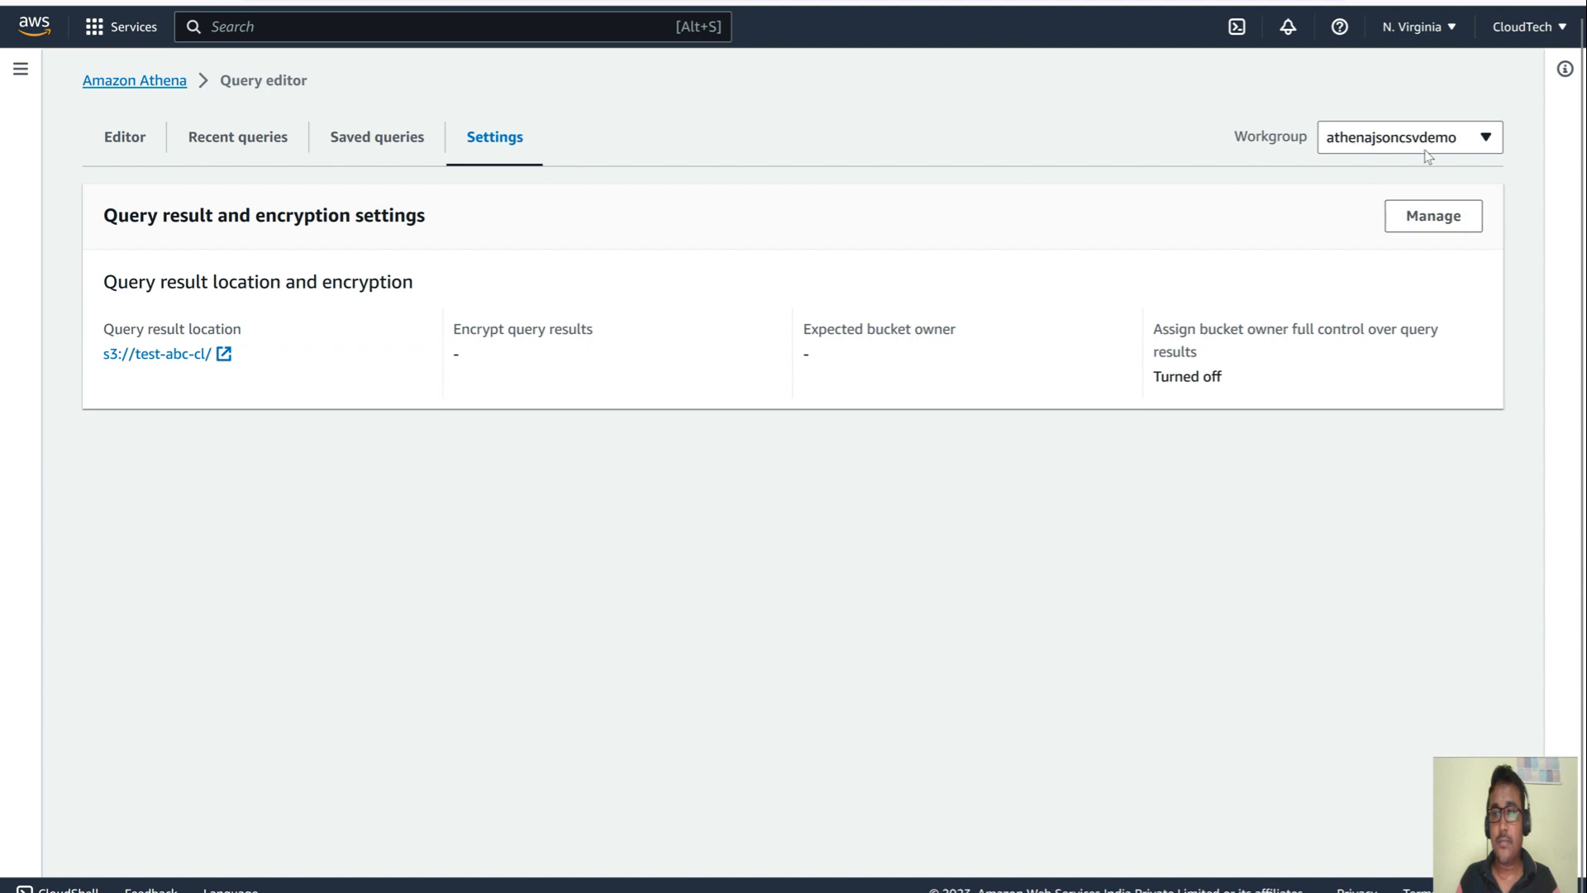
{"action": "left_click", "coordinate": [177, 355]}
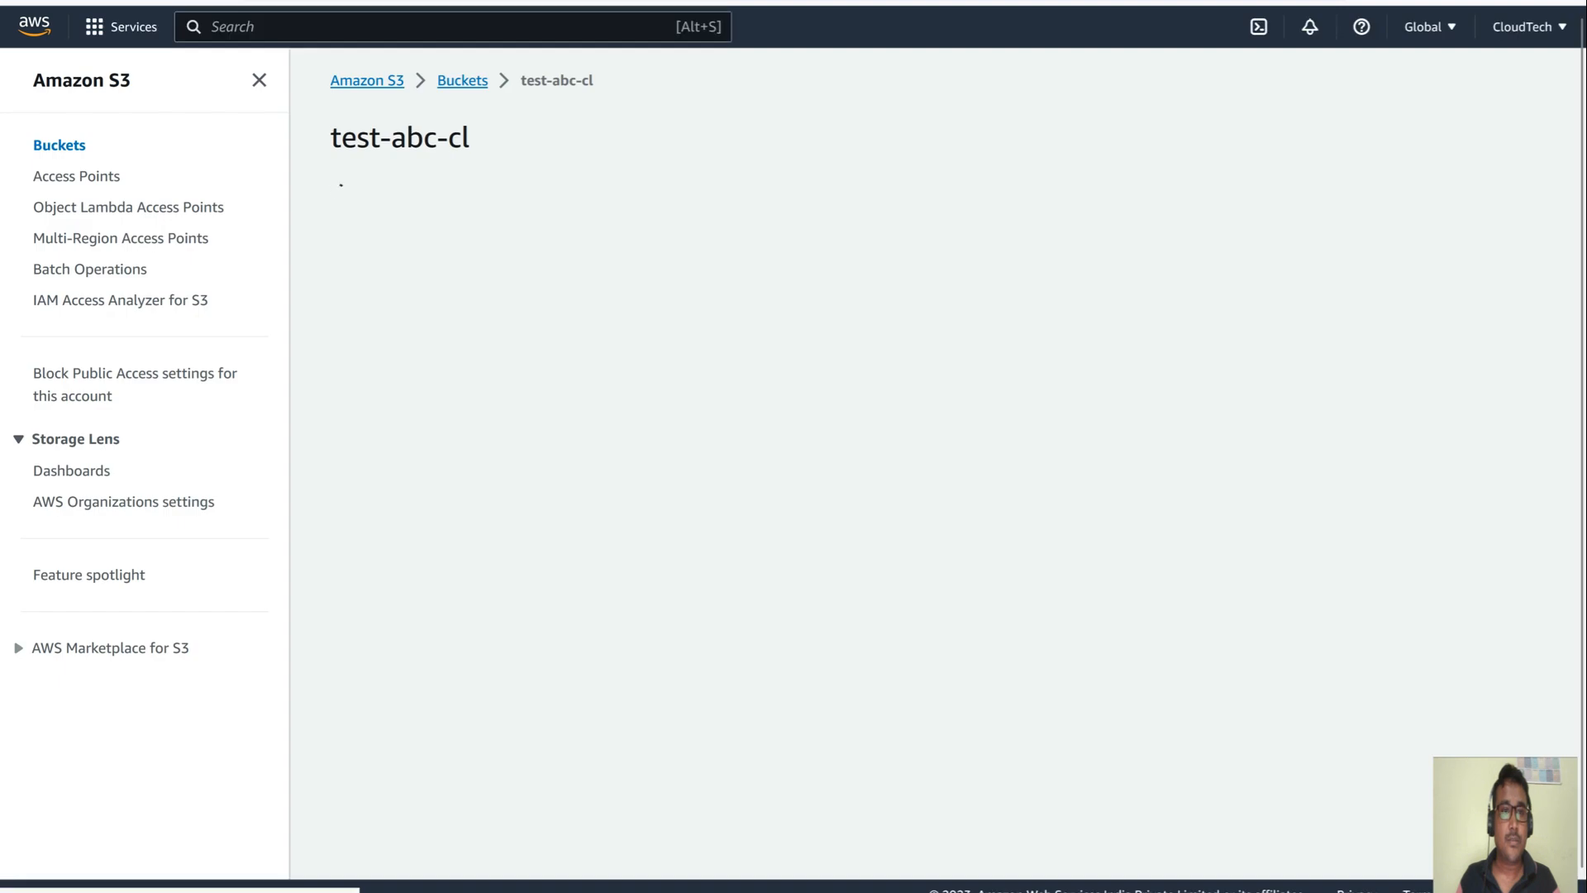
{"action": "left_click", "coordinate": [447, 83]}
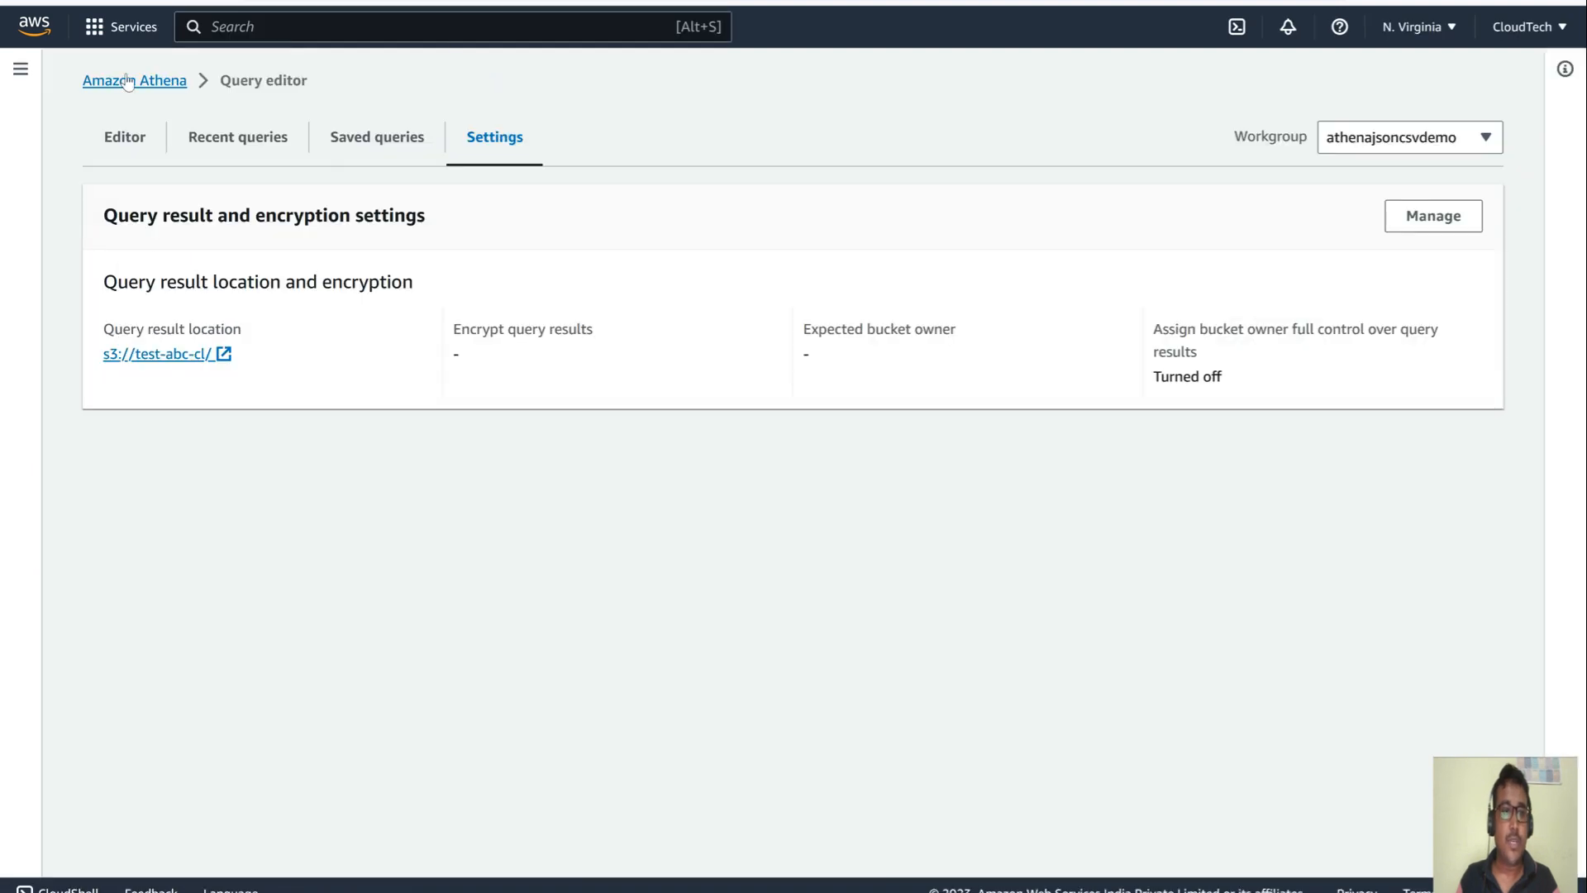
{"action": "left_click", "coordinate": [214, 138]}
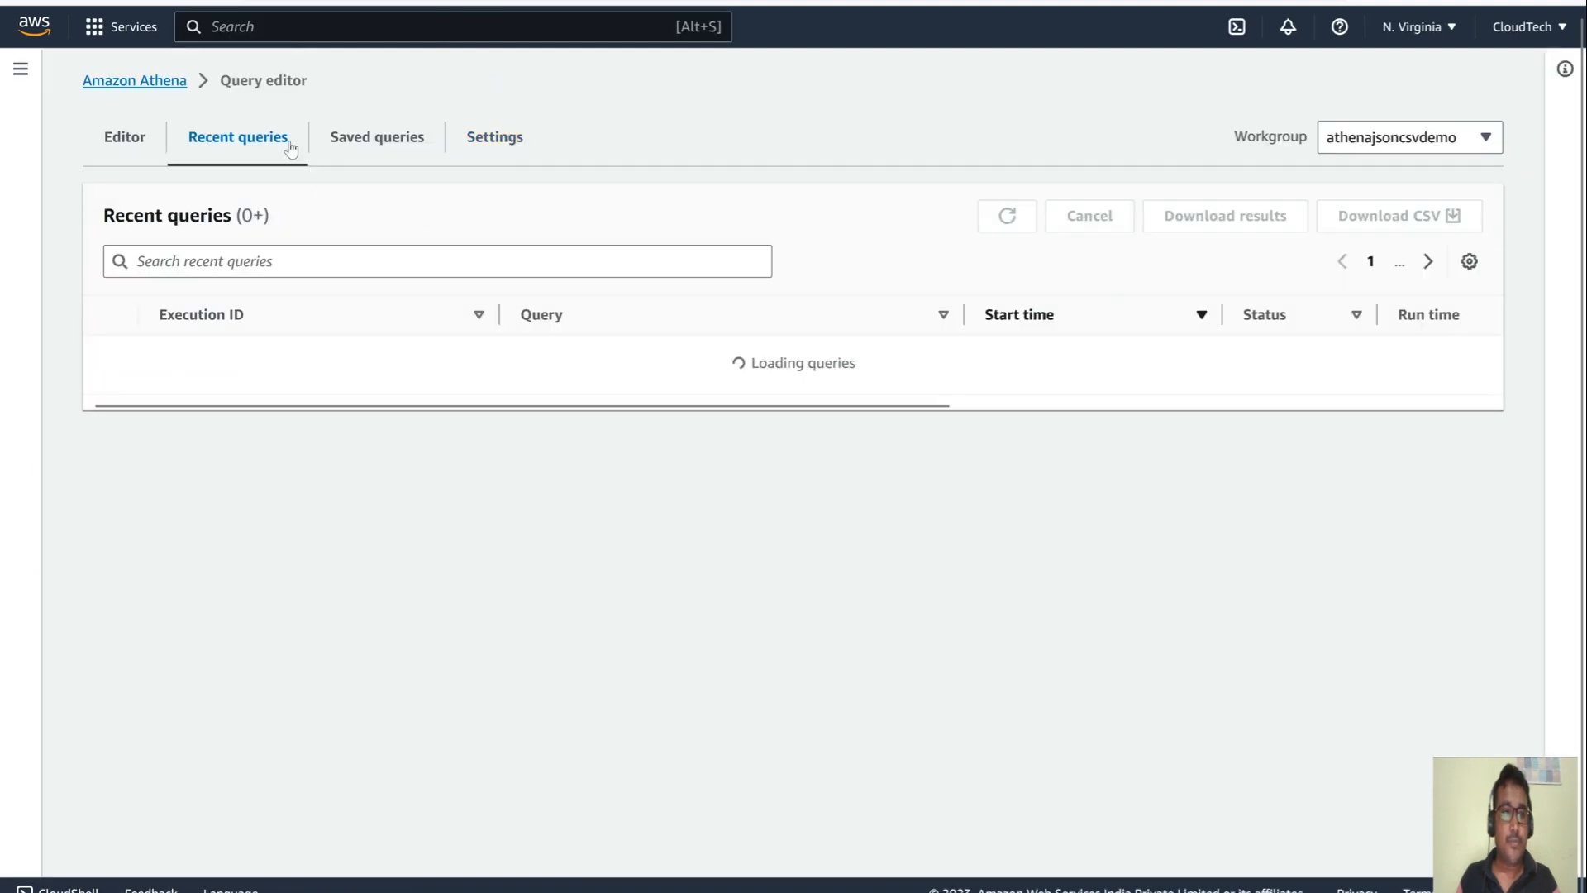
{"action": "left_click", "coordinate": [101, 139]}
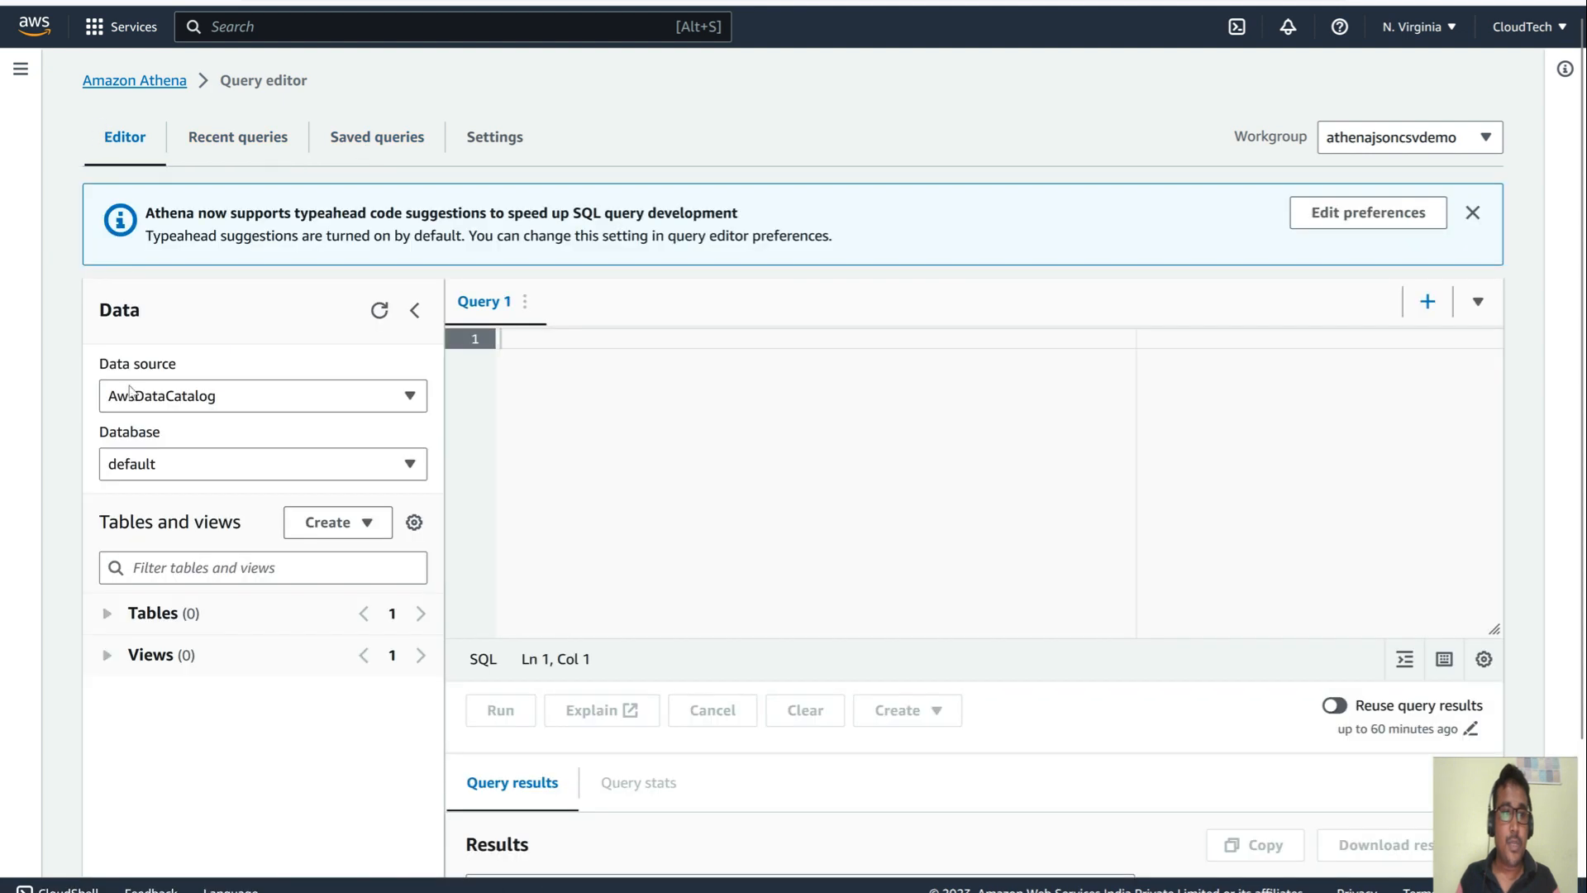
{"action": "scroll", "coordinate": [285, 405], "scroll_direction": "down", "scroll_amount": 2}
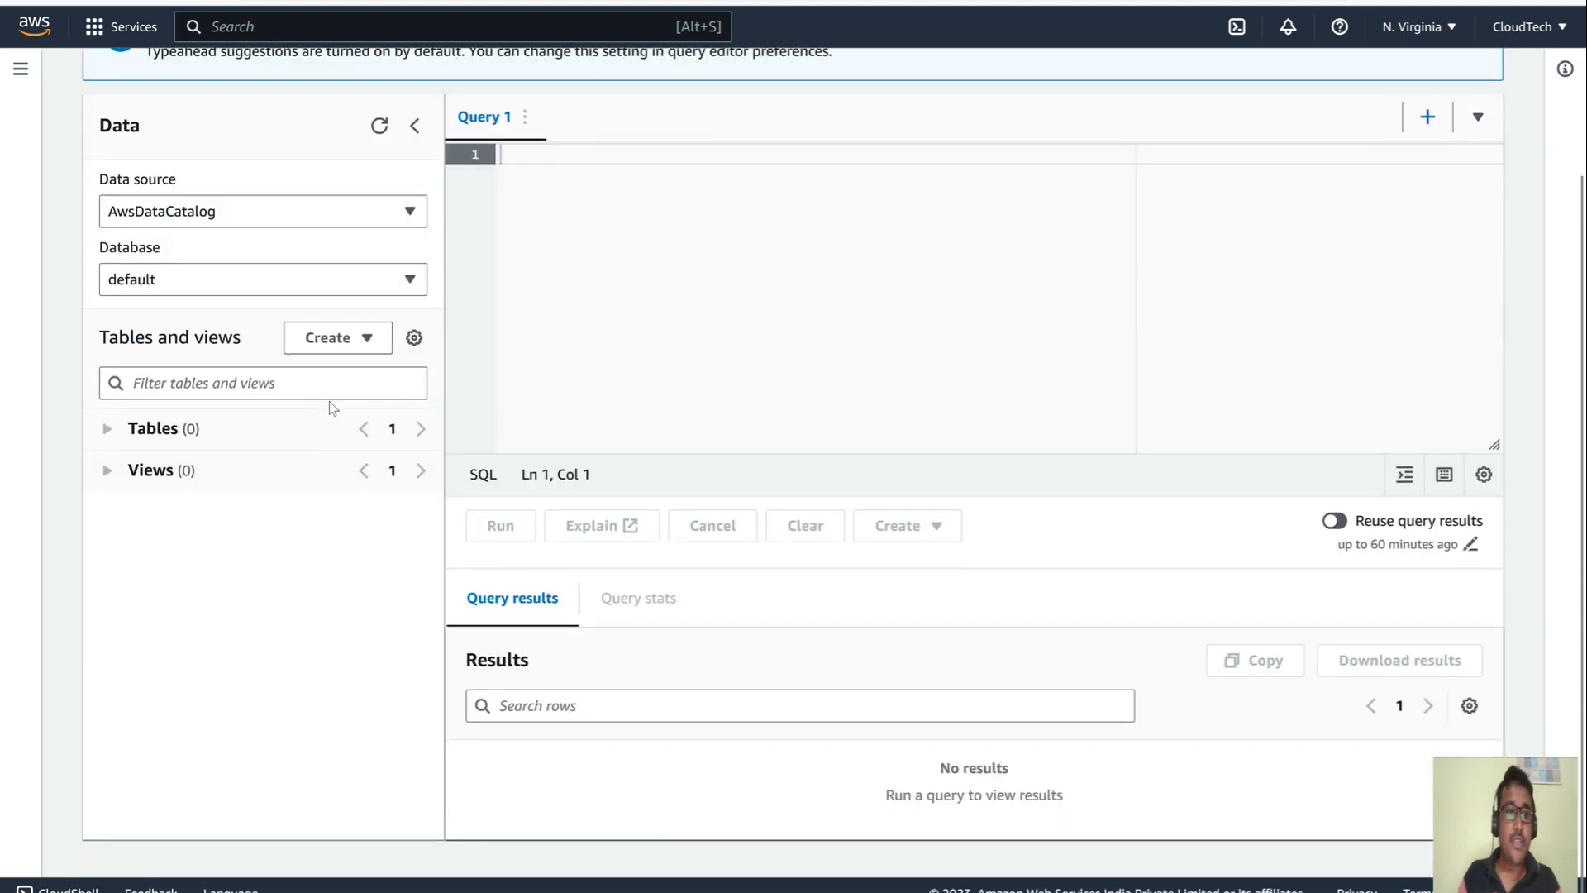
- Start creating a table from S3 bucket data and name it empcsv
{"action": "left_click", "coordinate": [286, 289]}
{"action": "left_click", "coordinate": [287, 291]}
{"action": "left_click", "coordinate": [287, 291]}
{"action": "left_click", "coordinate": [288, 292]}
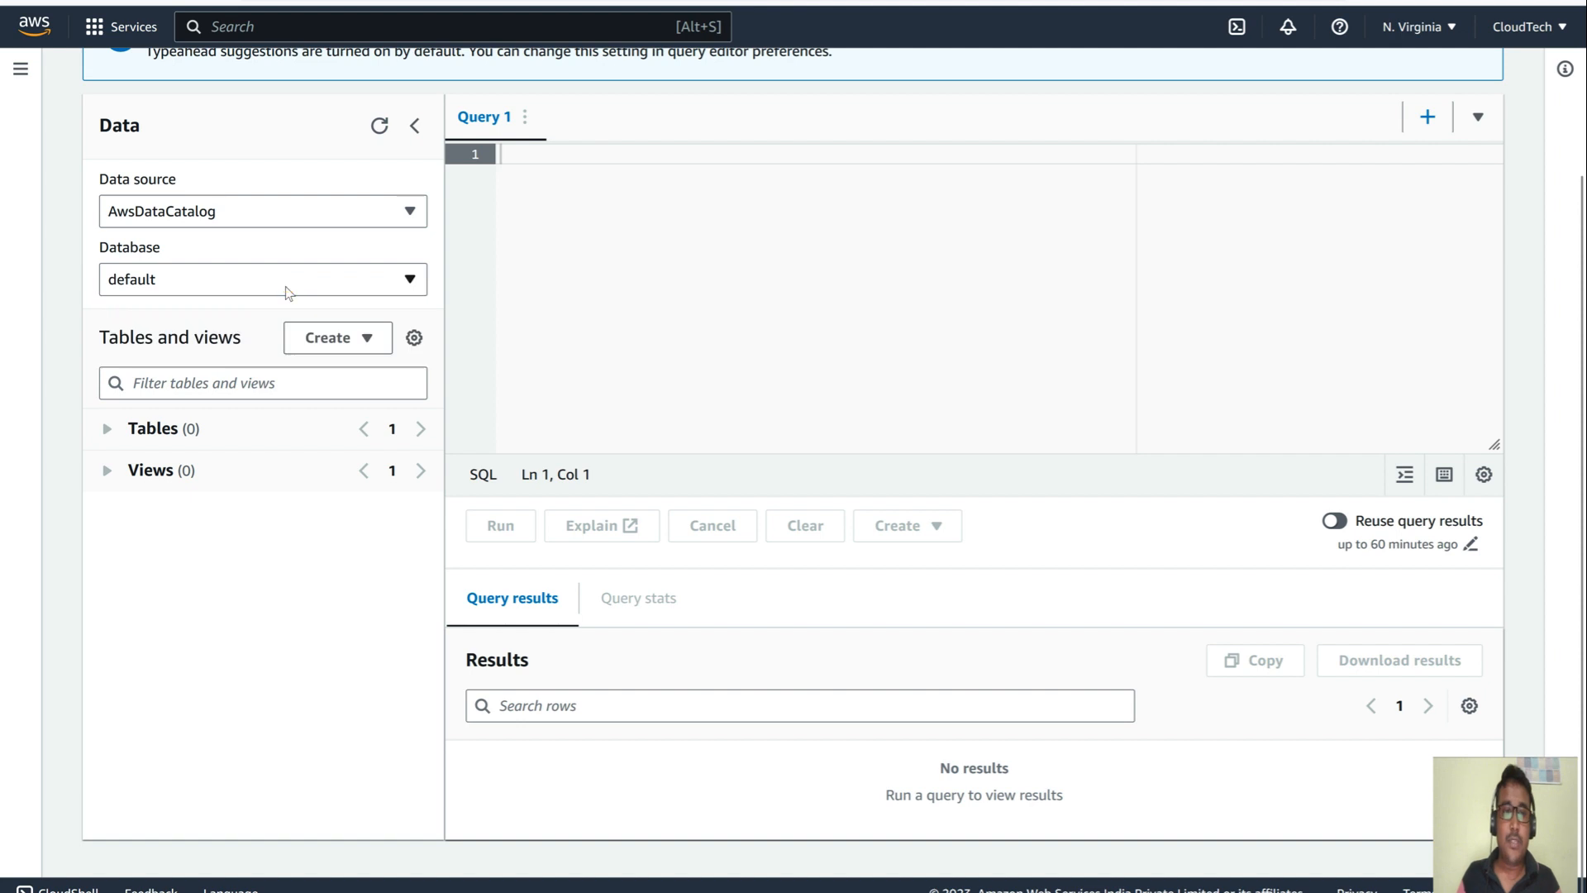
{"action": "left_click", "coordinate": [360, 355]}
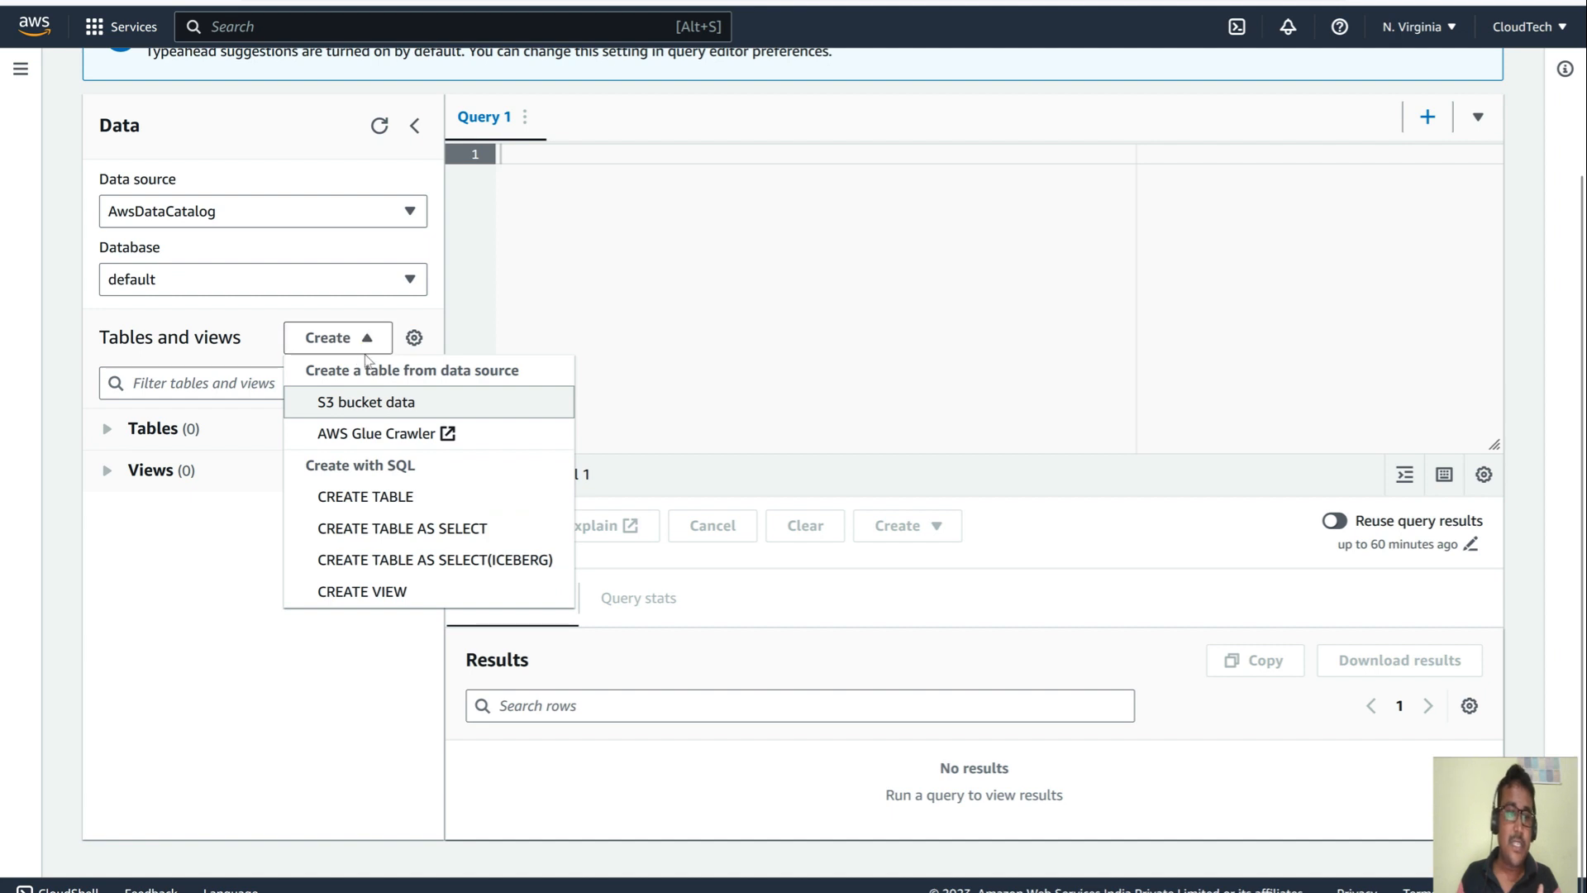
{"action": "left_click", "coordinate": [386, 407]}
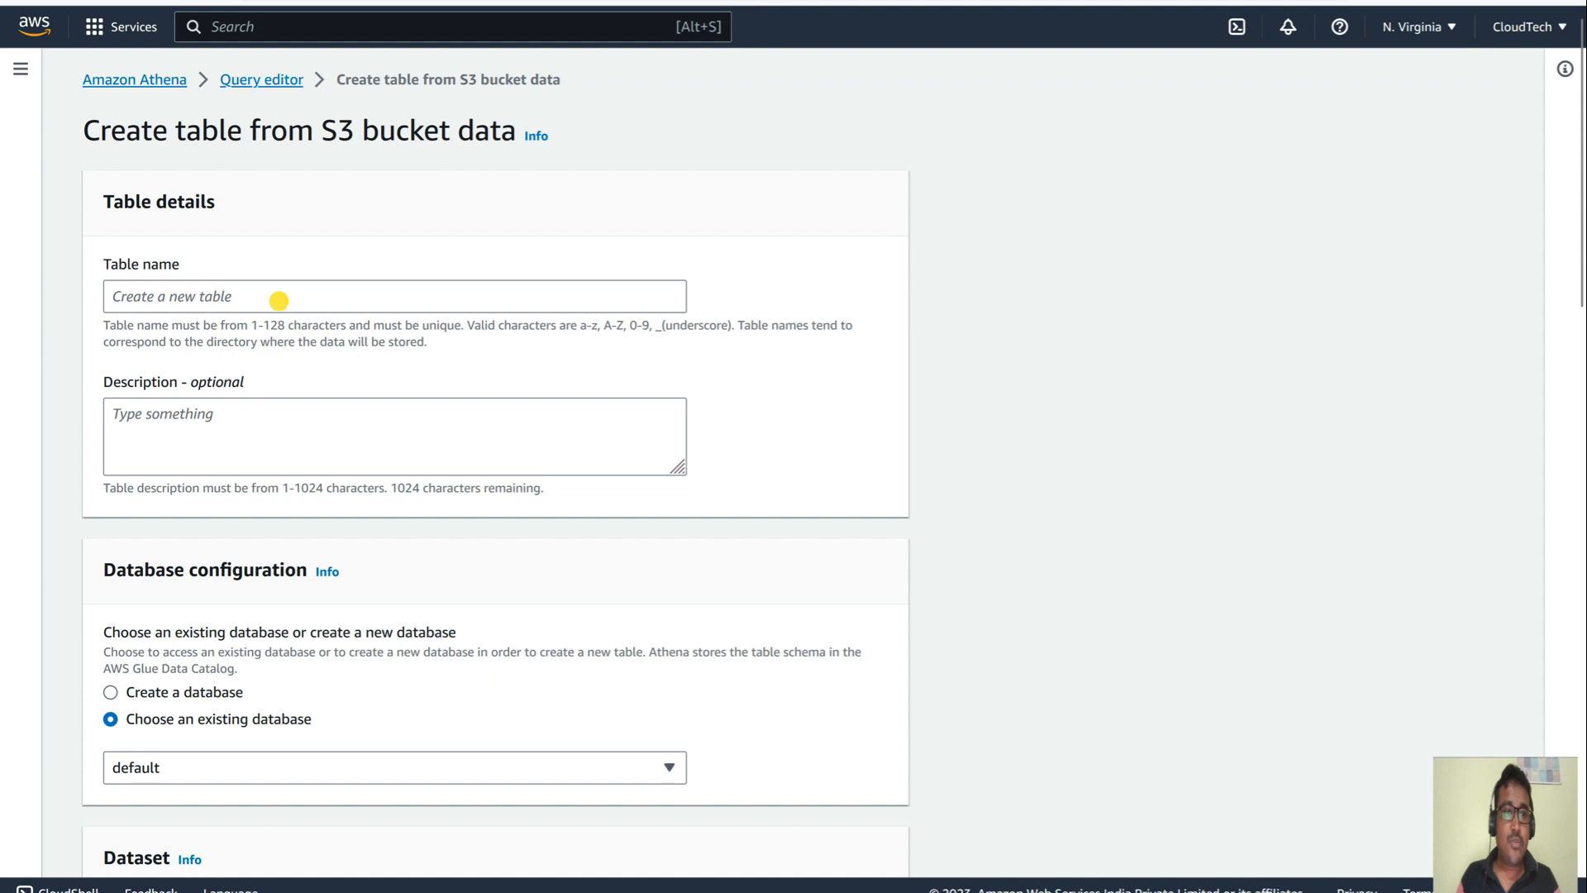
{"action": "left_click", "coordinate": [280, 301]}
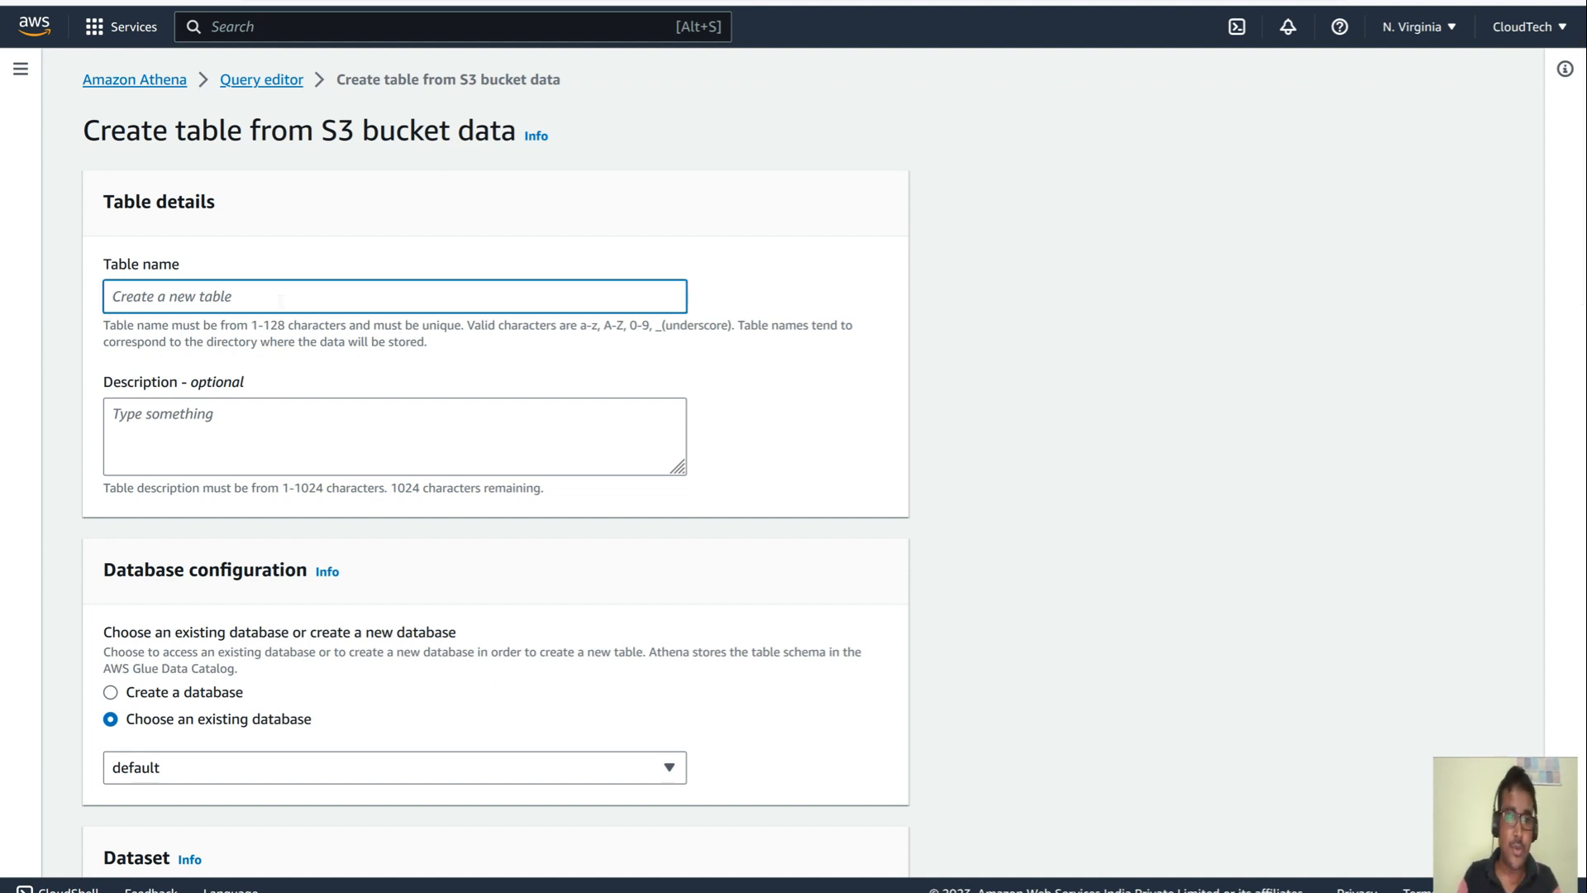
{"action": "type", "text": "em"}
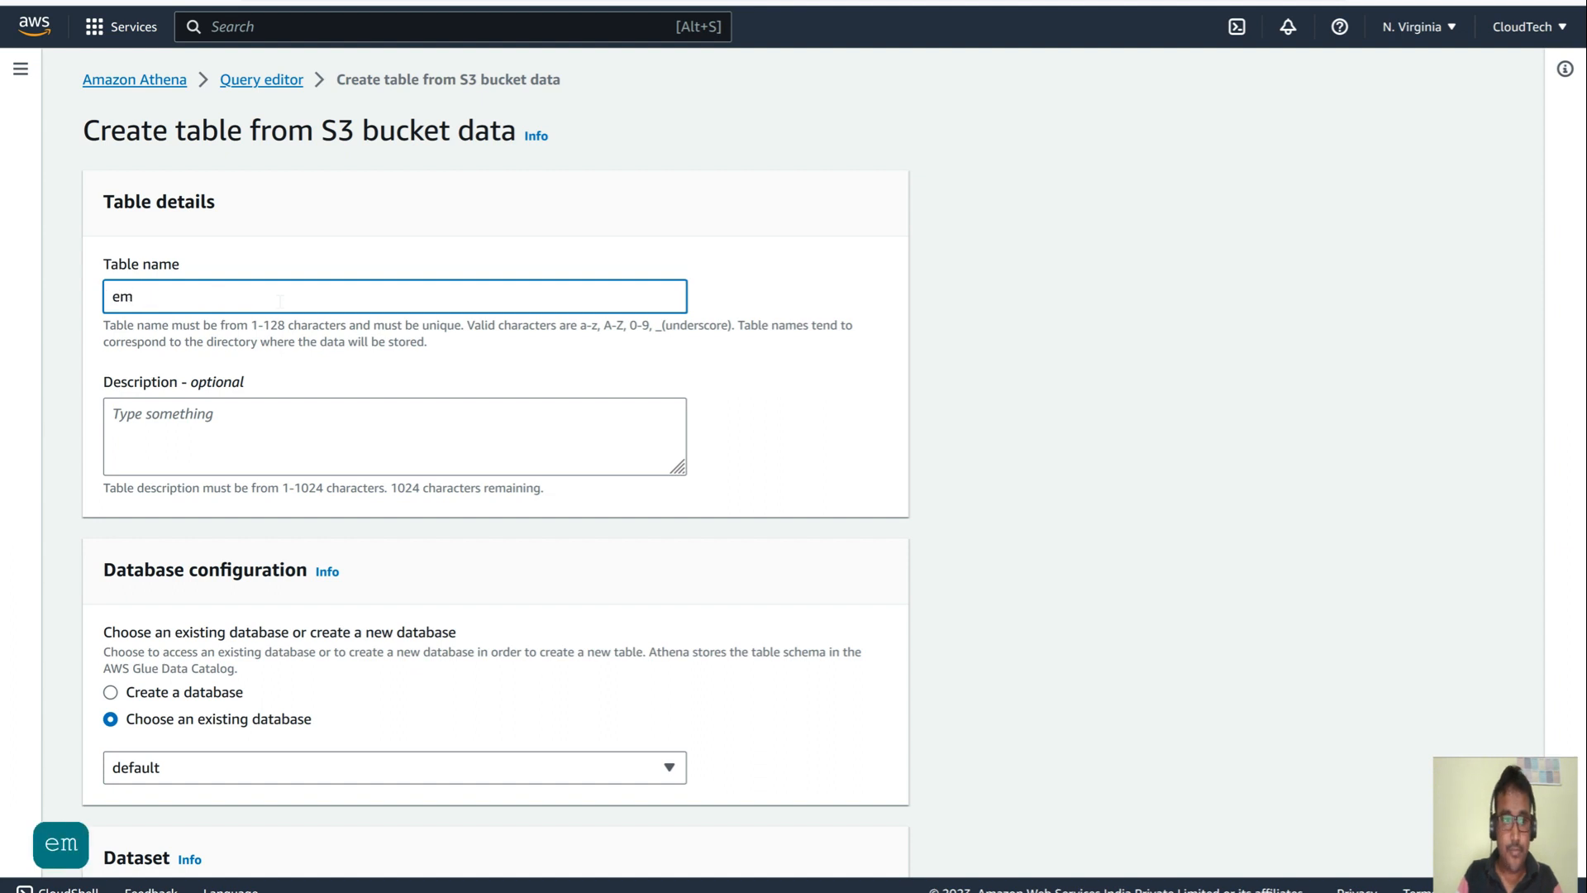
{"action": "type", "text": "pcsv"}
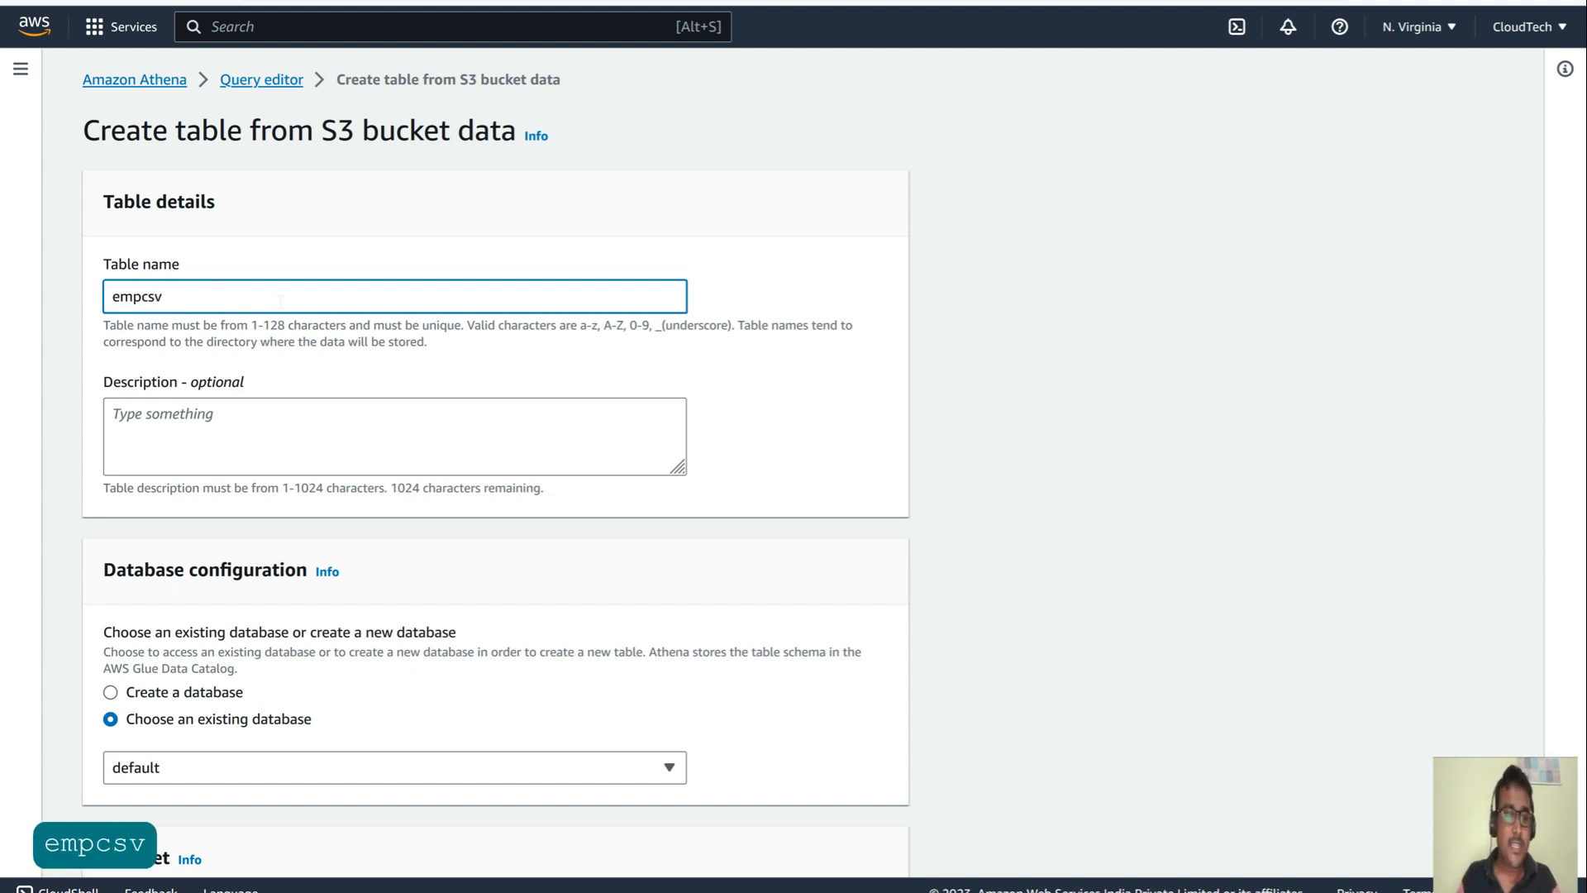
- Choose to create a new database for the table and name it cloudtechcsvdb
{"action": "scroll", "coordinate": [280, 300], "scroll_direction": "down", "scroll_amount": 3}
{"action": "left_click", "coordinate": [168, 476]}
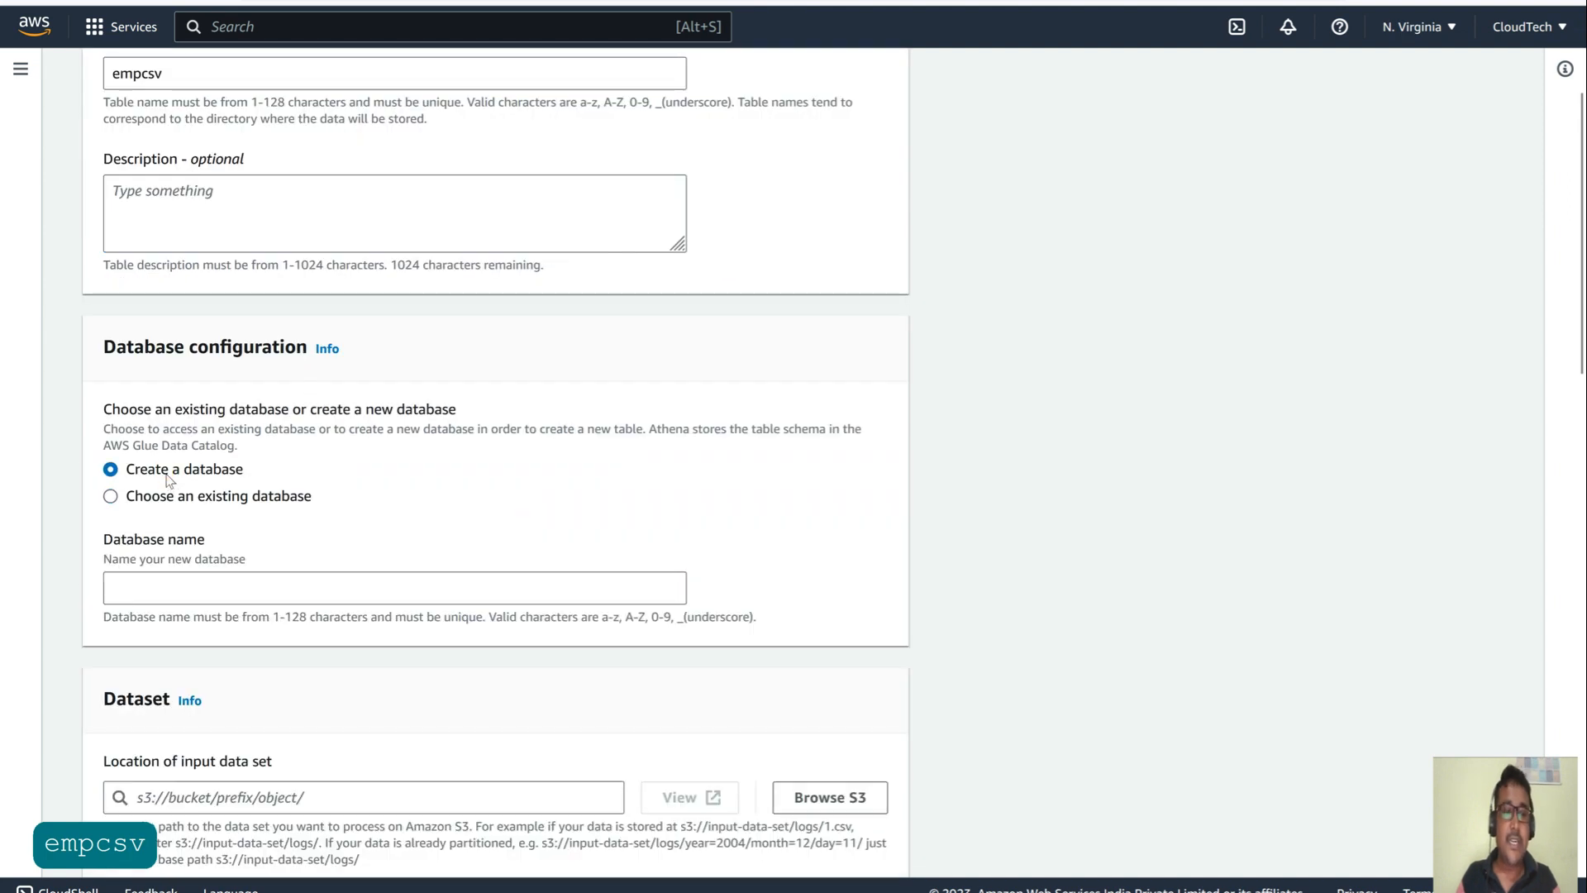
{"action": "left_click", "coordinate": [151, 588]}
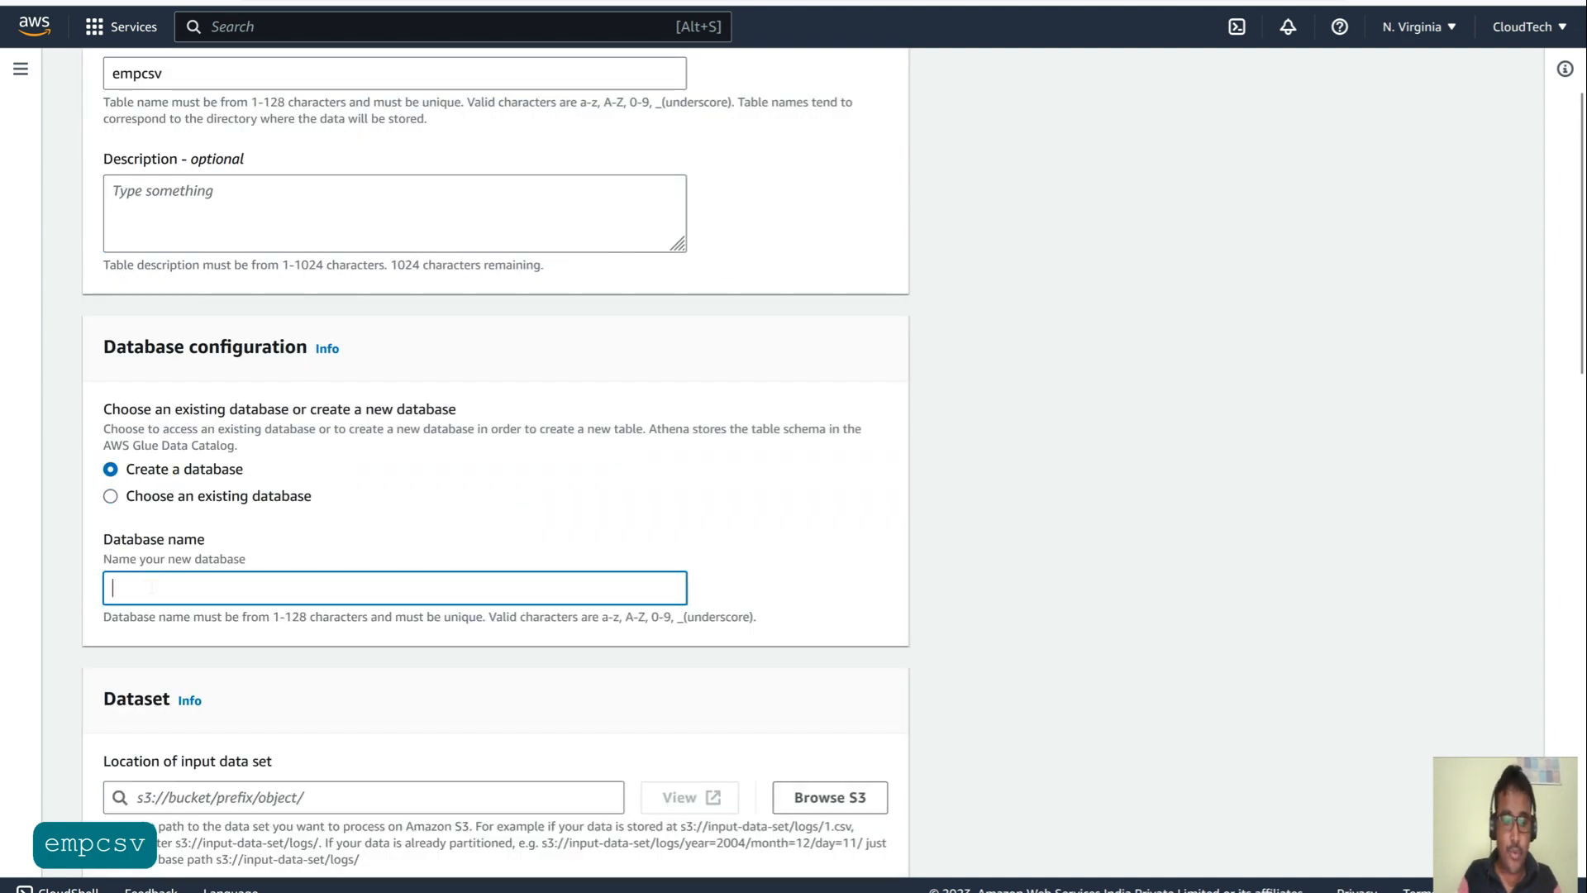
{"action": "type", "text": "clou"}
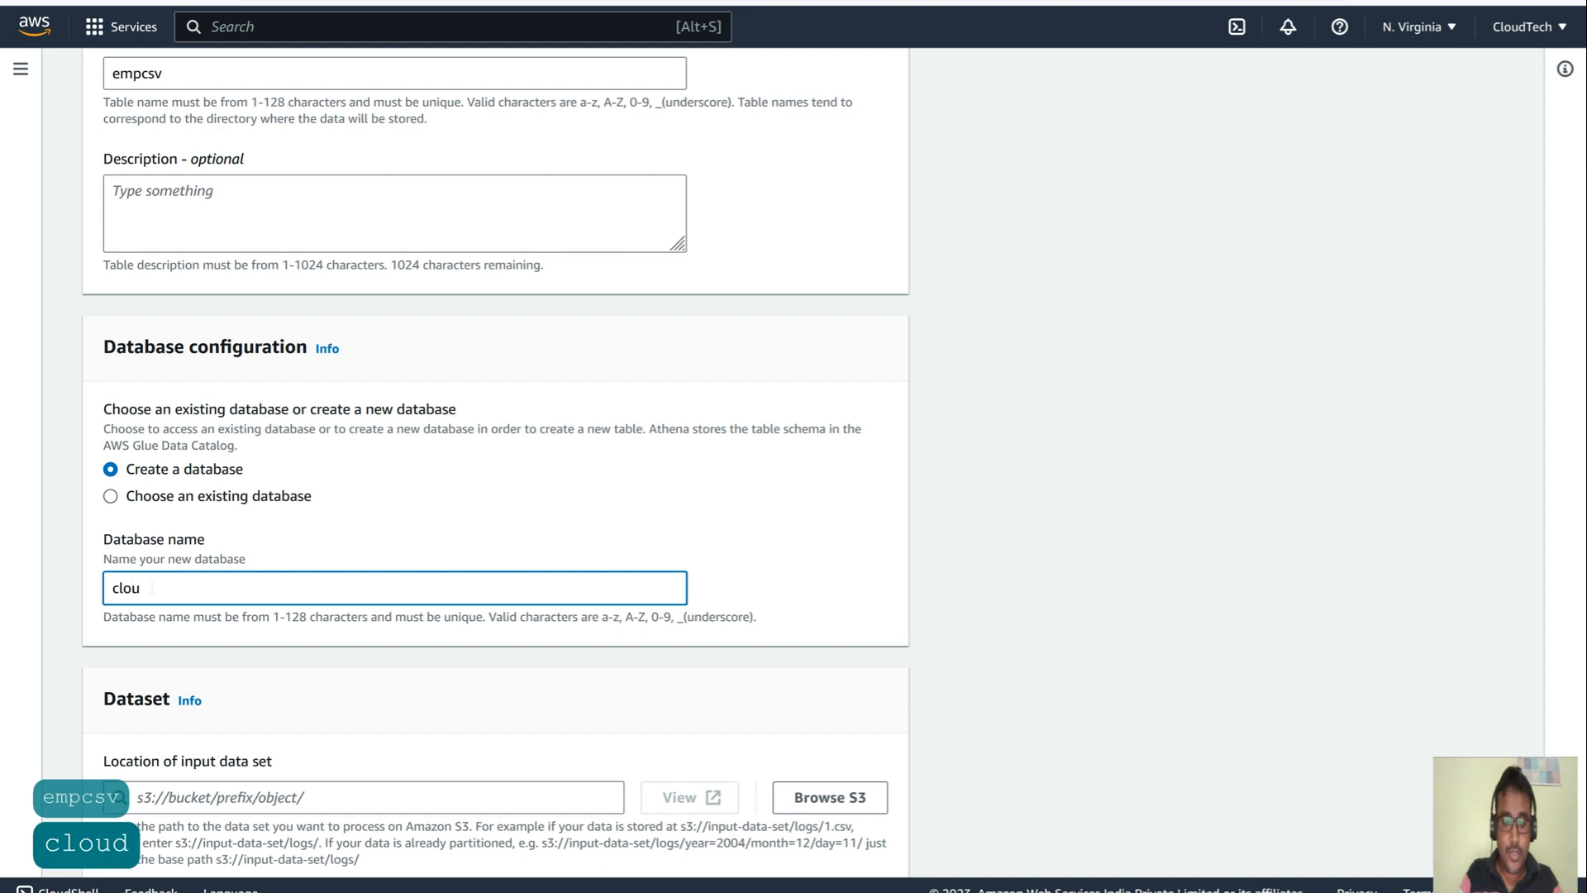
{"action": "type", "text": "dtech"}
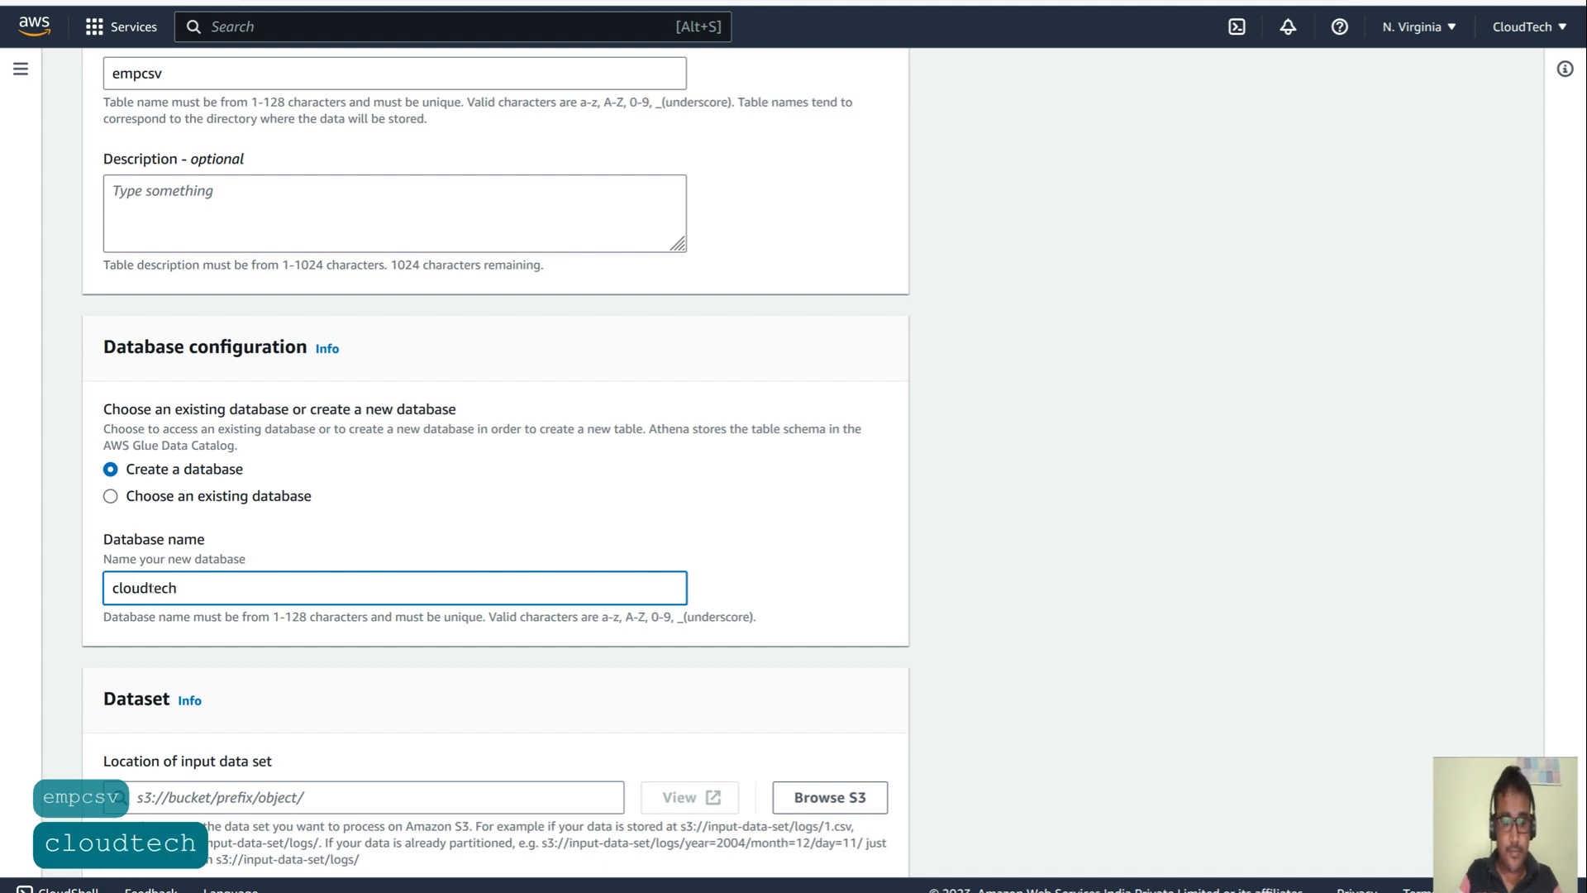
{"action": "type", "text": "cs"}
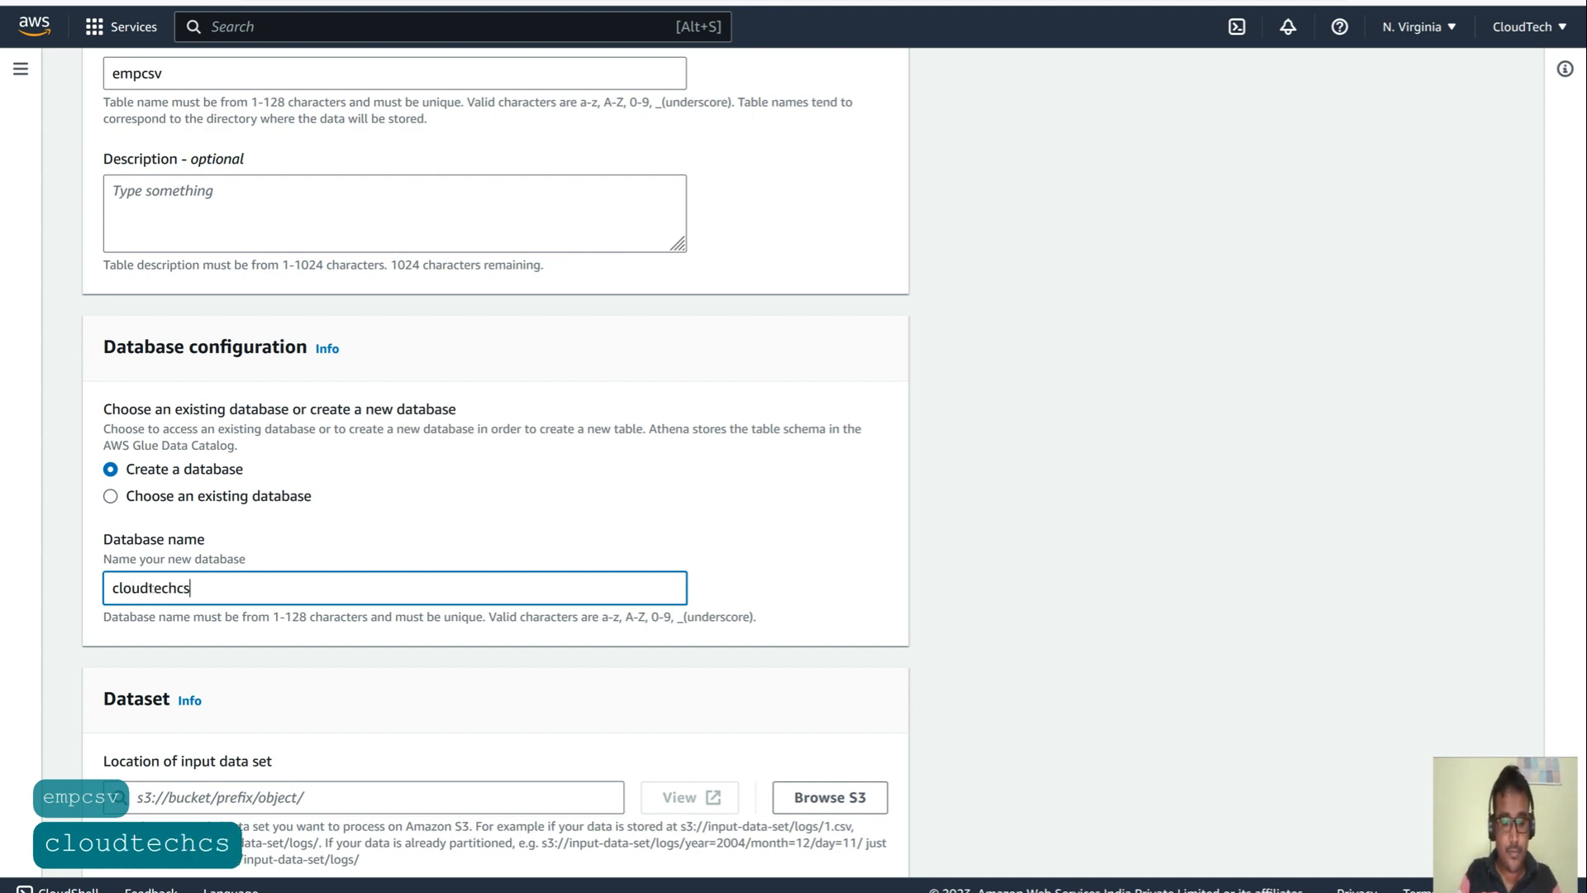
{"action": "type", "text": "vdb"}
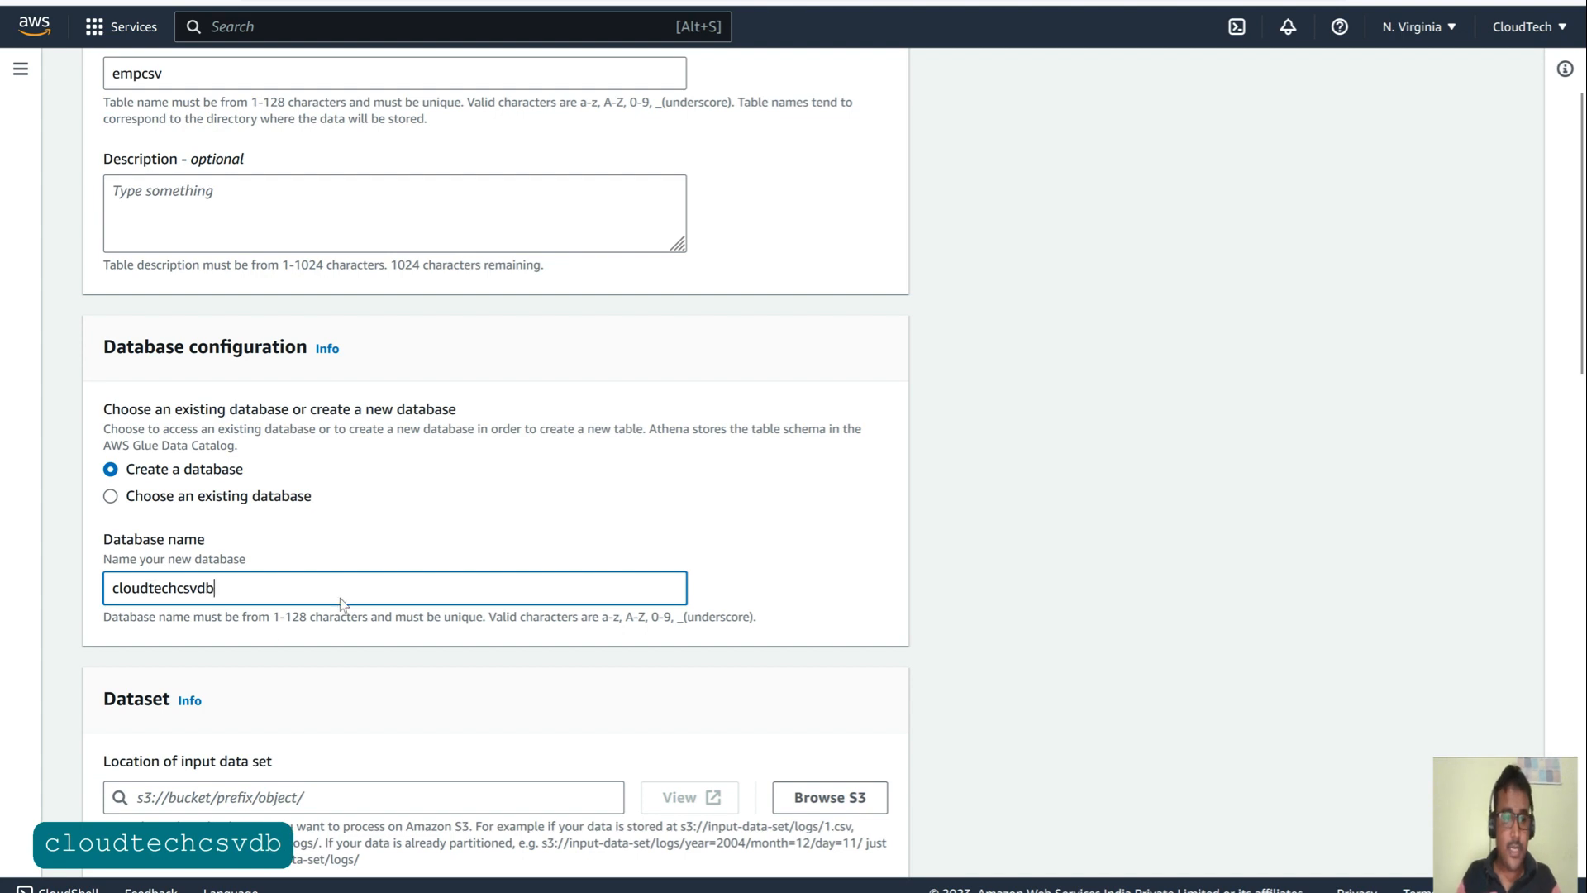
- Set the input data set location to s3://cloudtechth-athena-glue-demo/athenacsv/ by browsing to the athenacsv folder, keeping the trailing slash
{"action": "scroll", "coordinate": [356, 596], "scroll_direction": "down", "scroll_amount": 5}
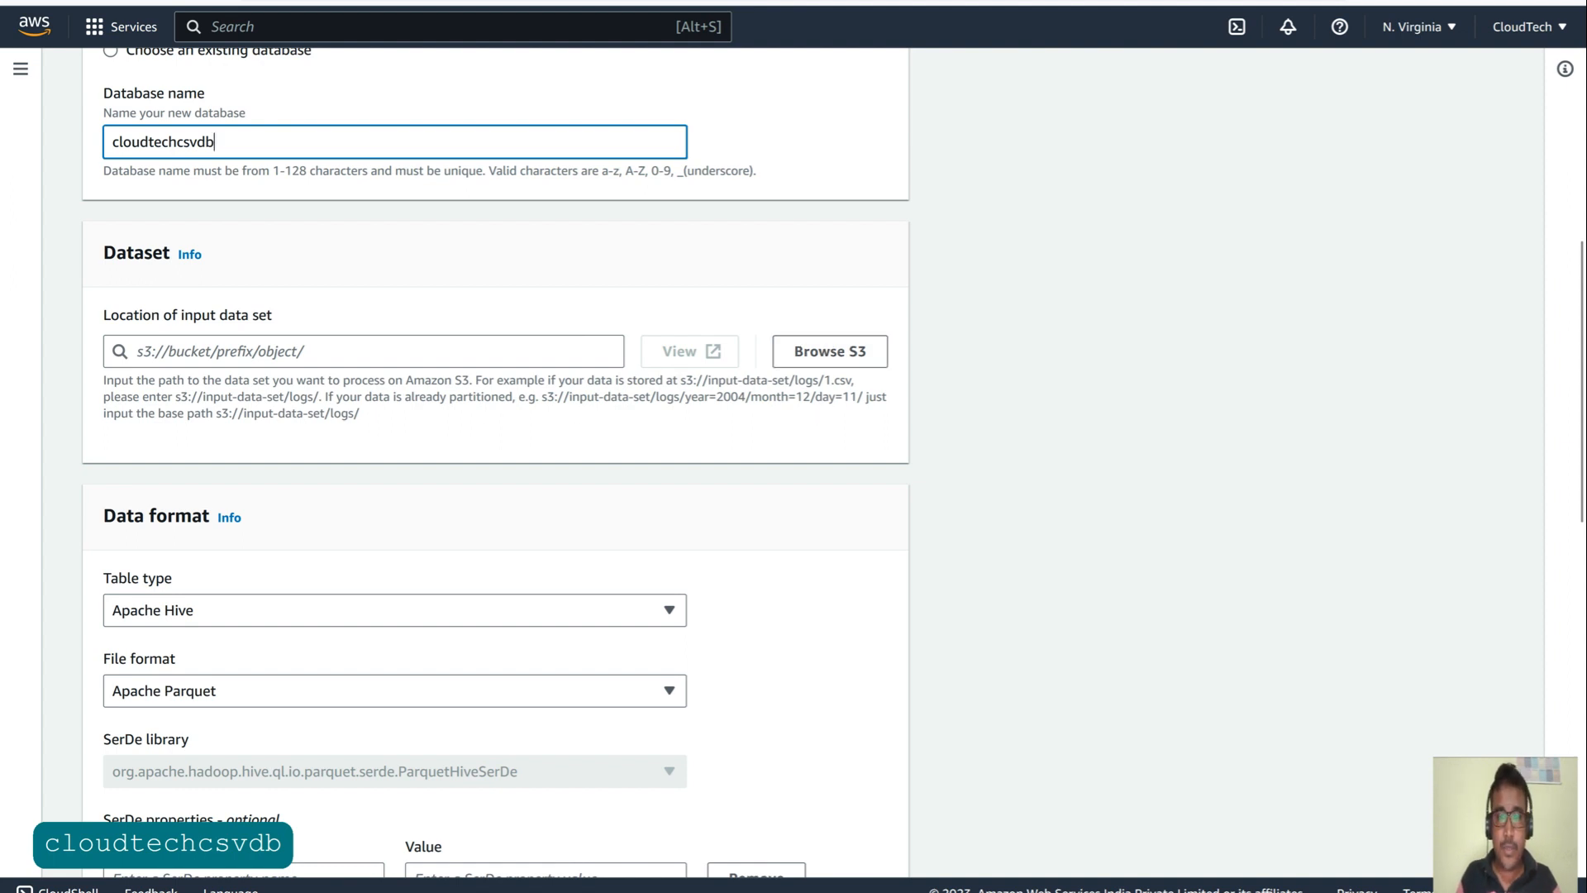
{"action": "left_click_drag", "start_coordinate": [680, 380], "coordinate": [806, 379]}
{"action": "left_click", "coordinate": [825, 379]}
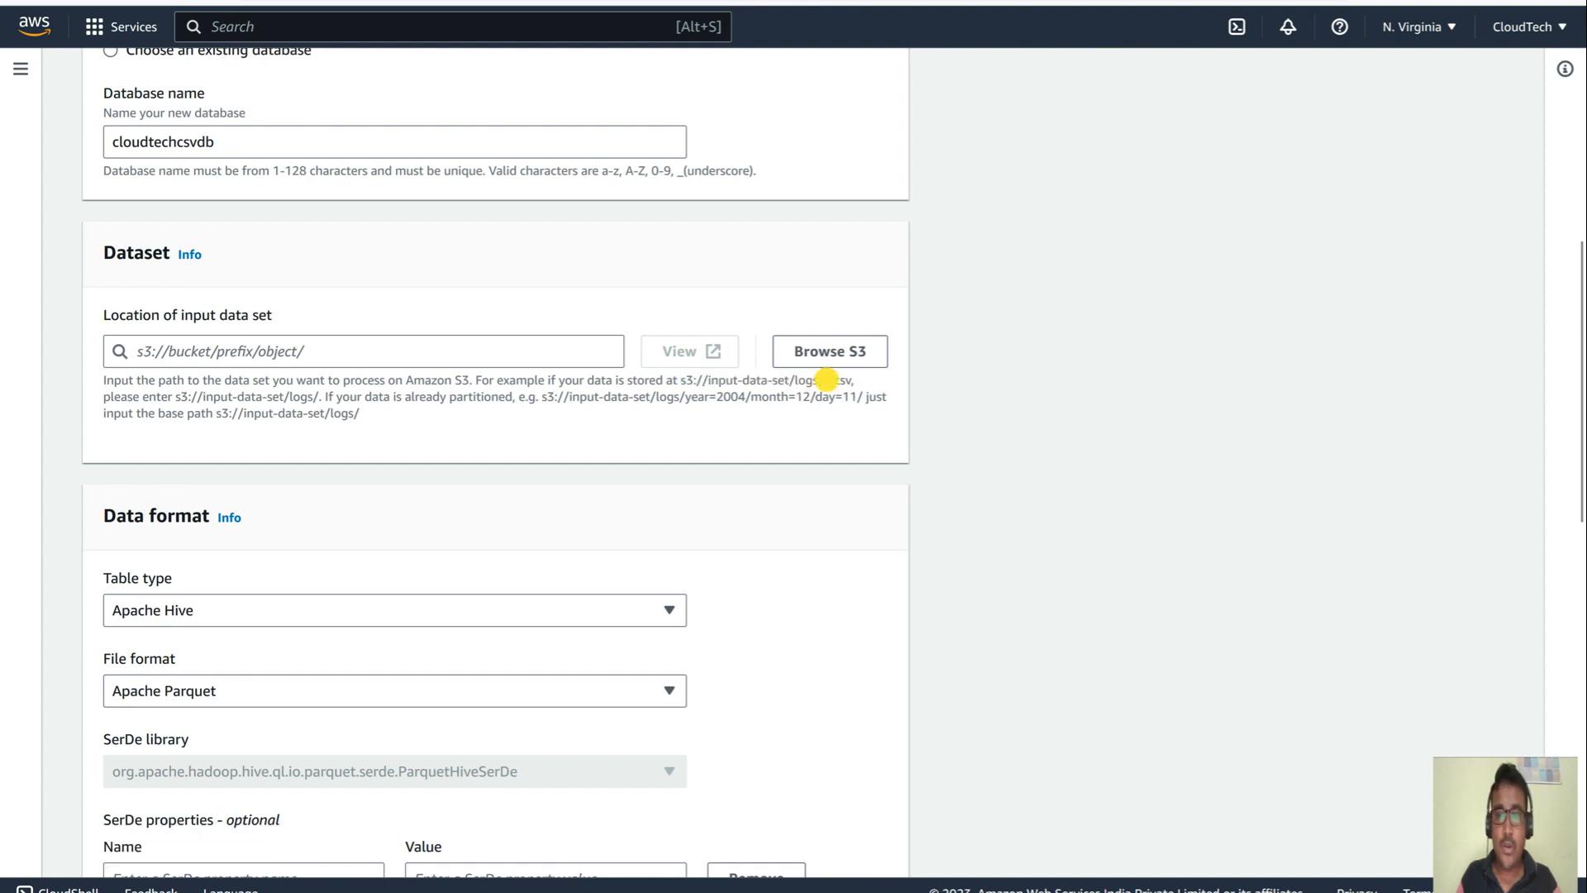
{"action": "double_click", "coordinate": [802, 381]}
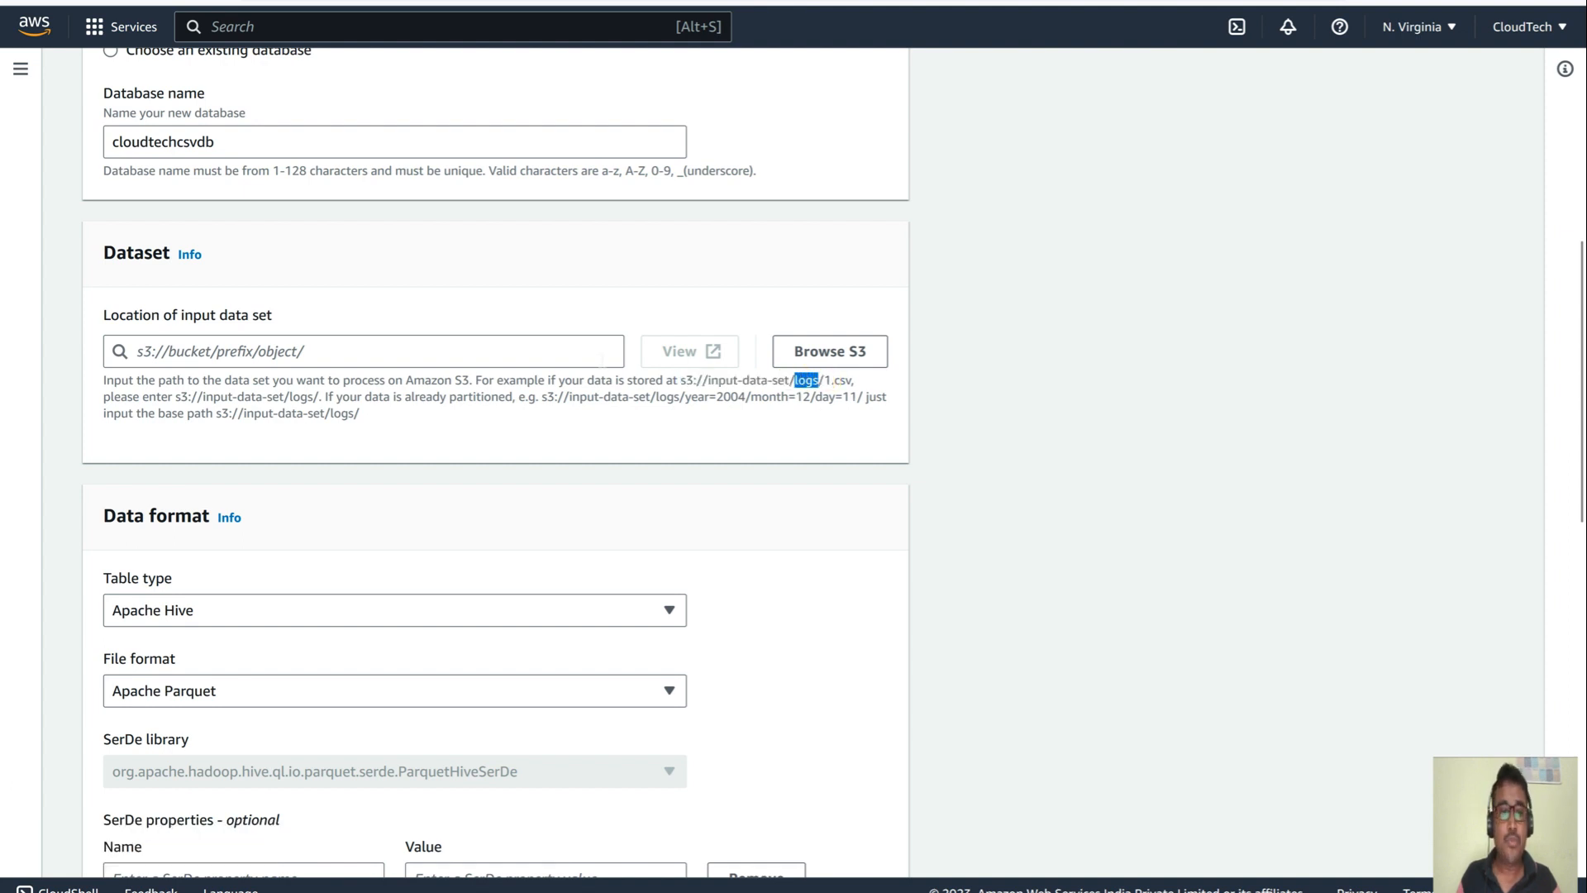
{"action": "left_click", "coordinate": [839, 355]}
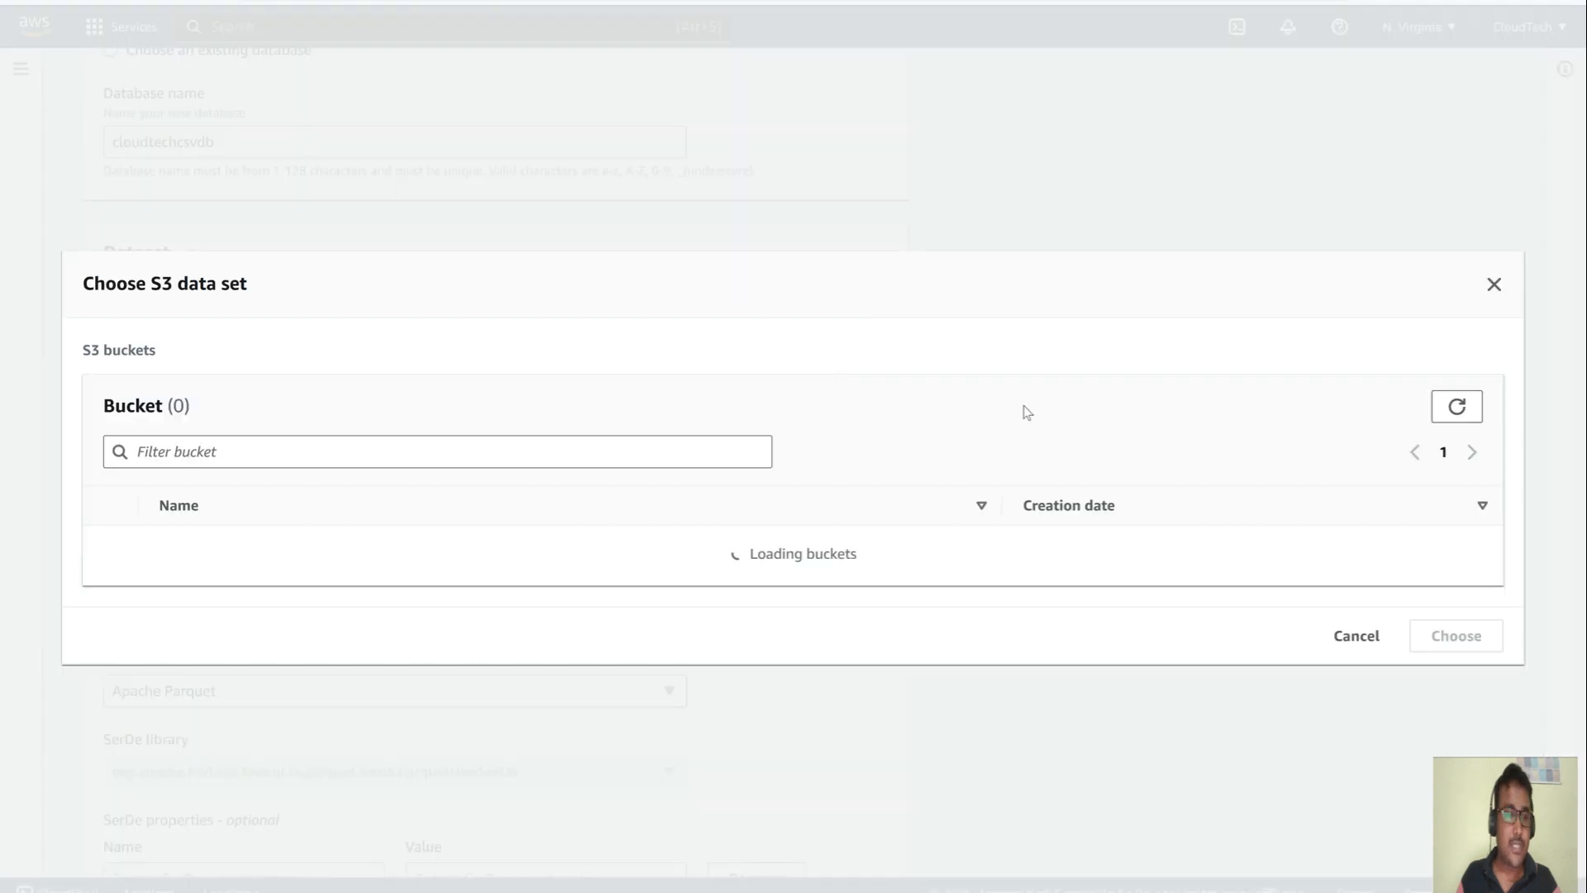
{"action": "left_click", "coordinate": [305, 574]}
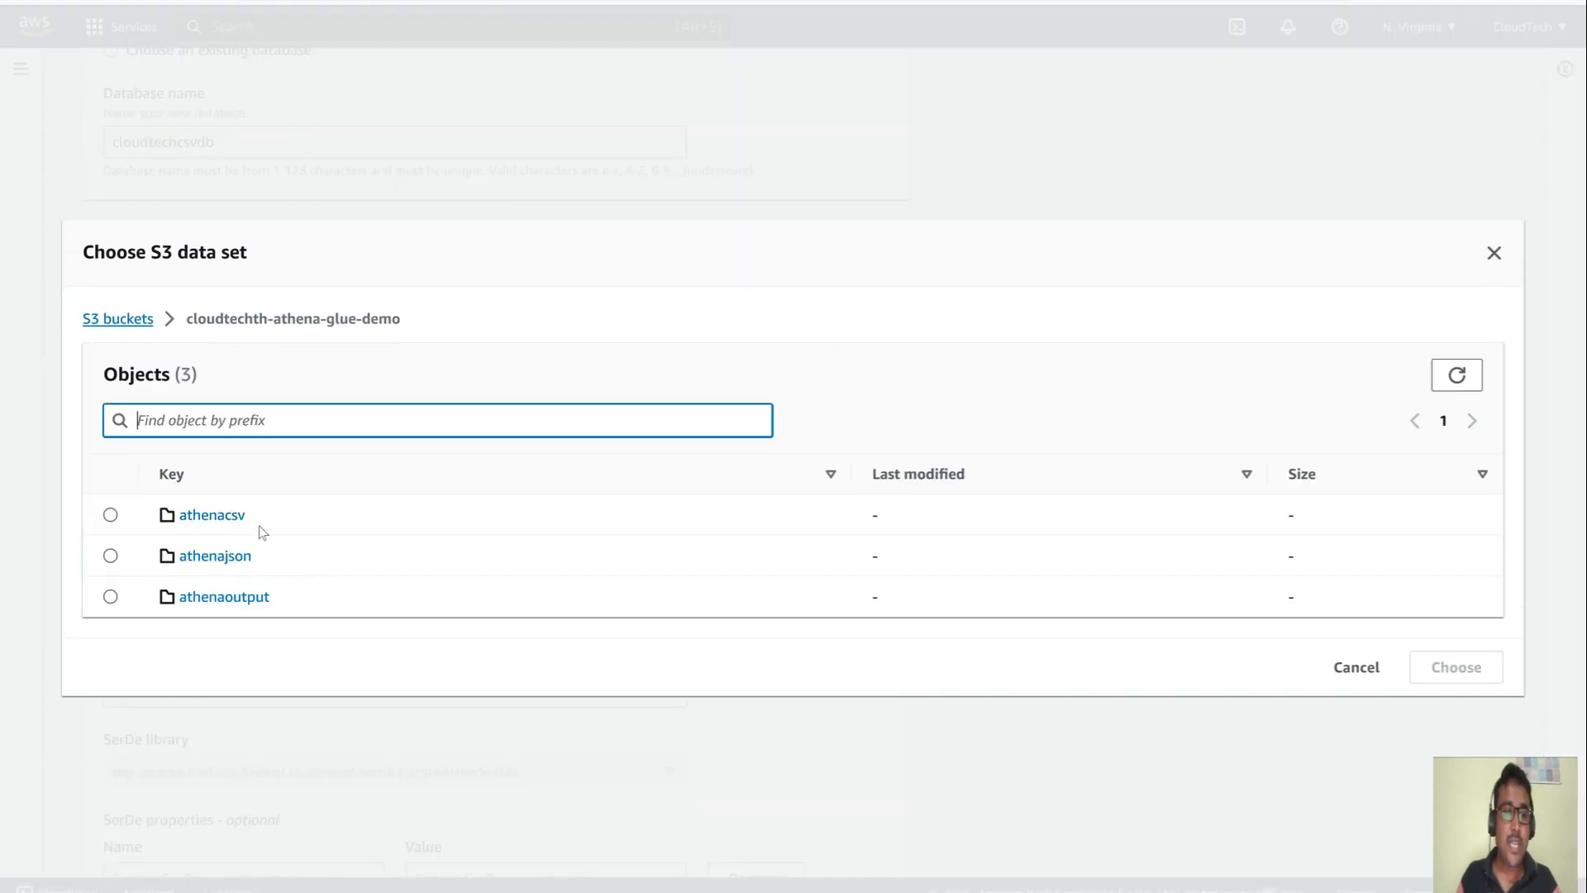
{"action": "left_click", "coordinate": [108, 515]}
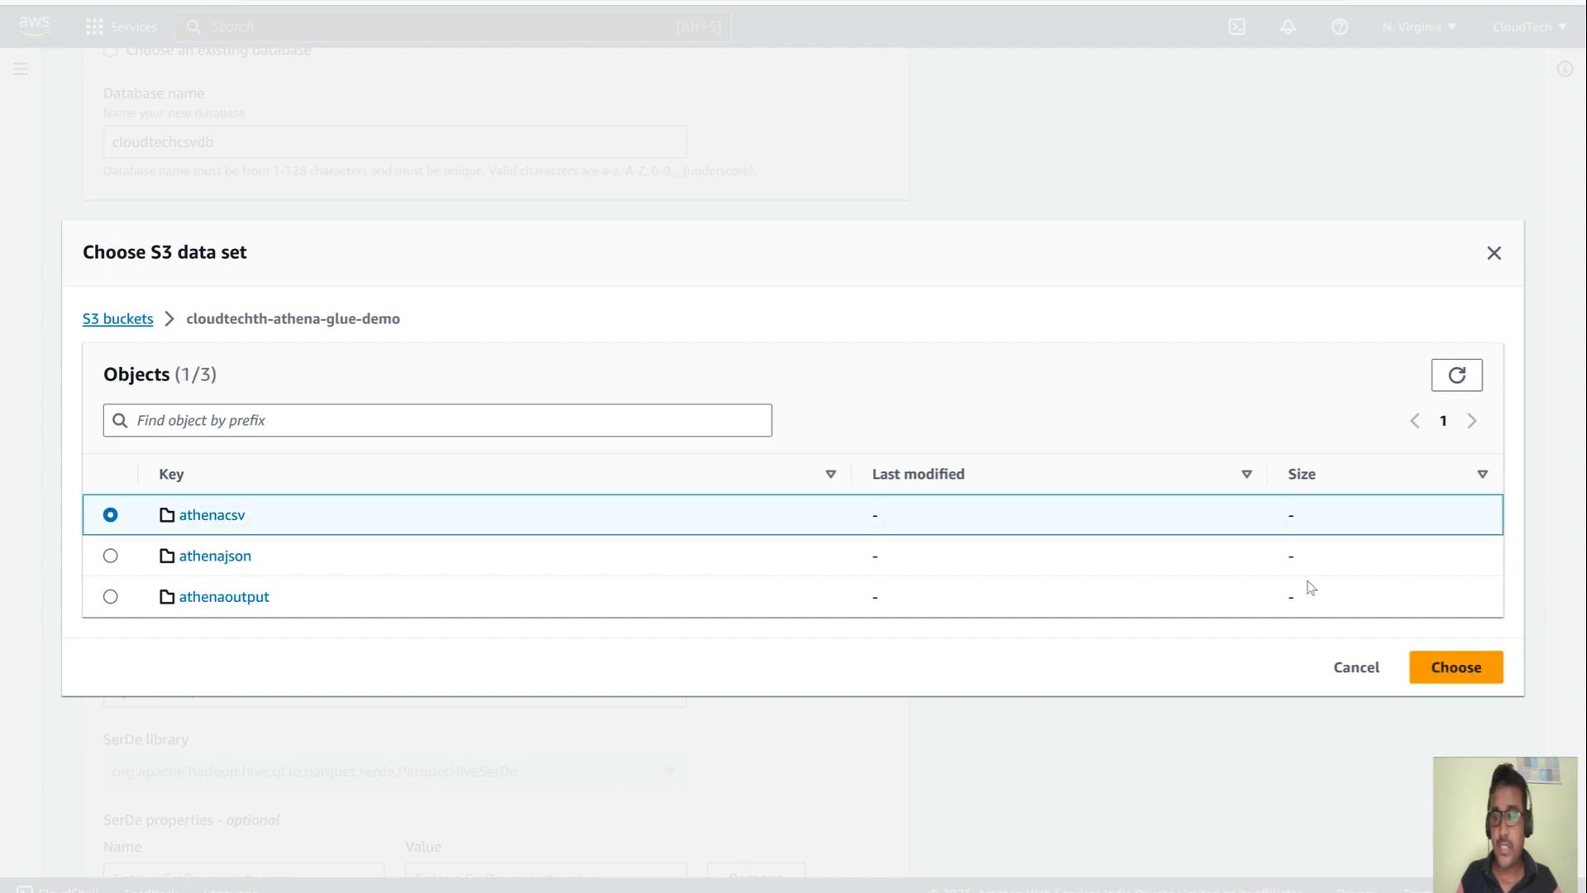
{"action": "left_click", "coordinate": [1442, 666]}
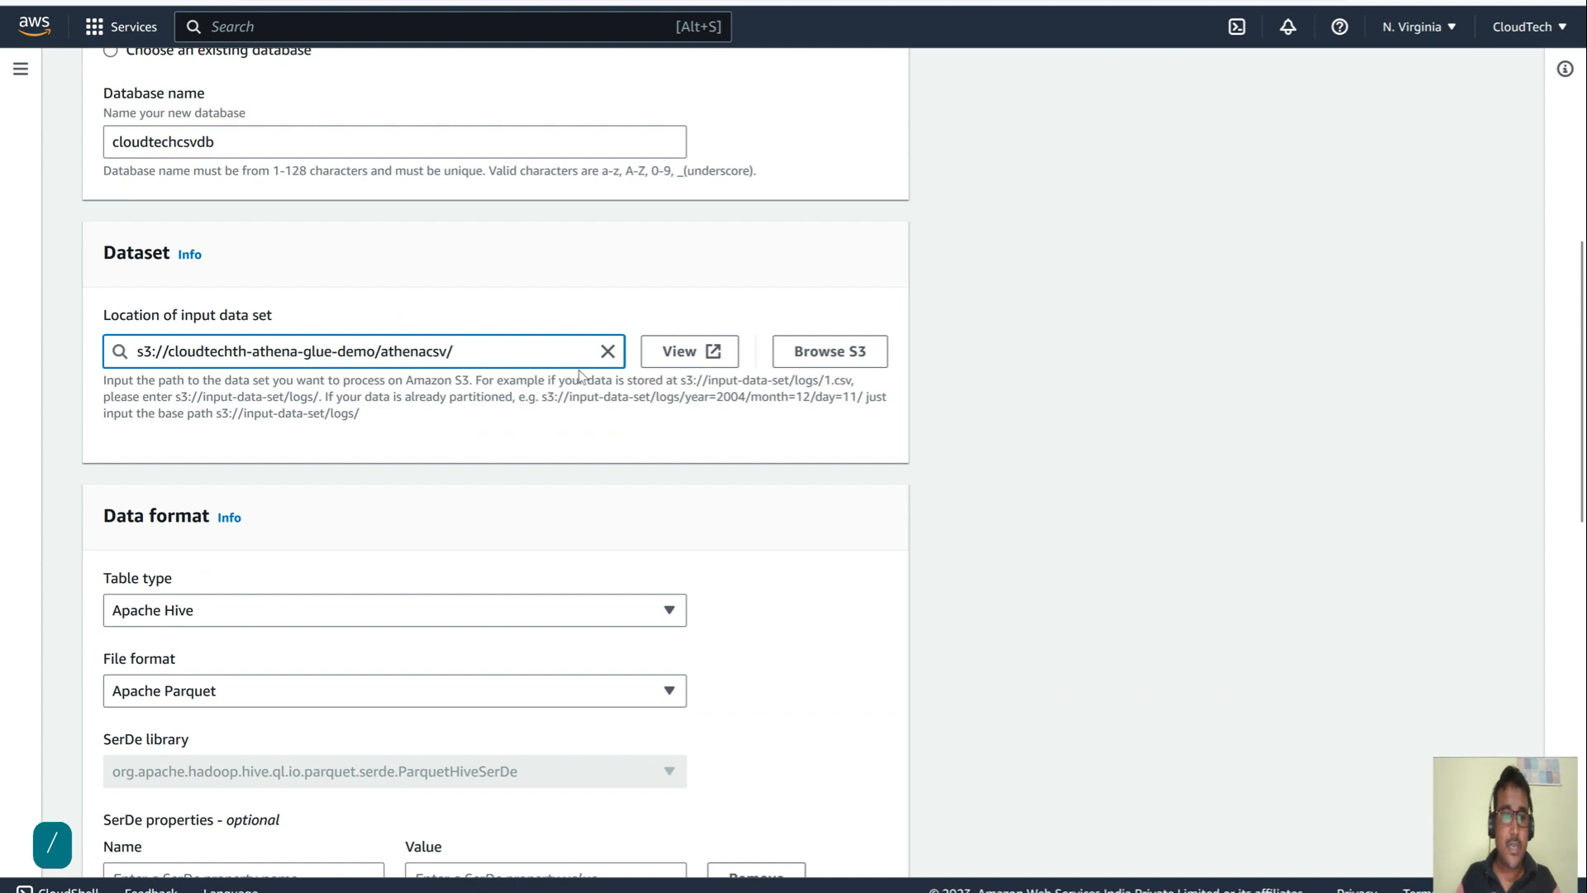
{"action": "key", "text": "BackSpace"}
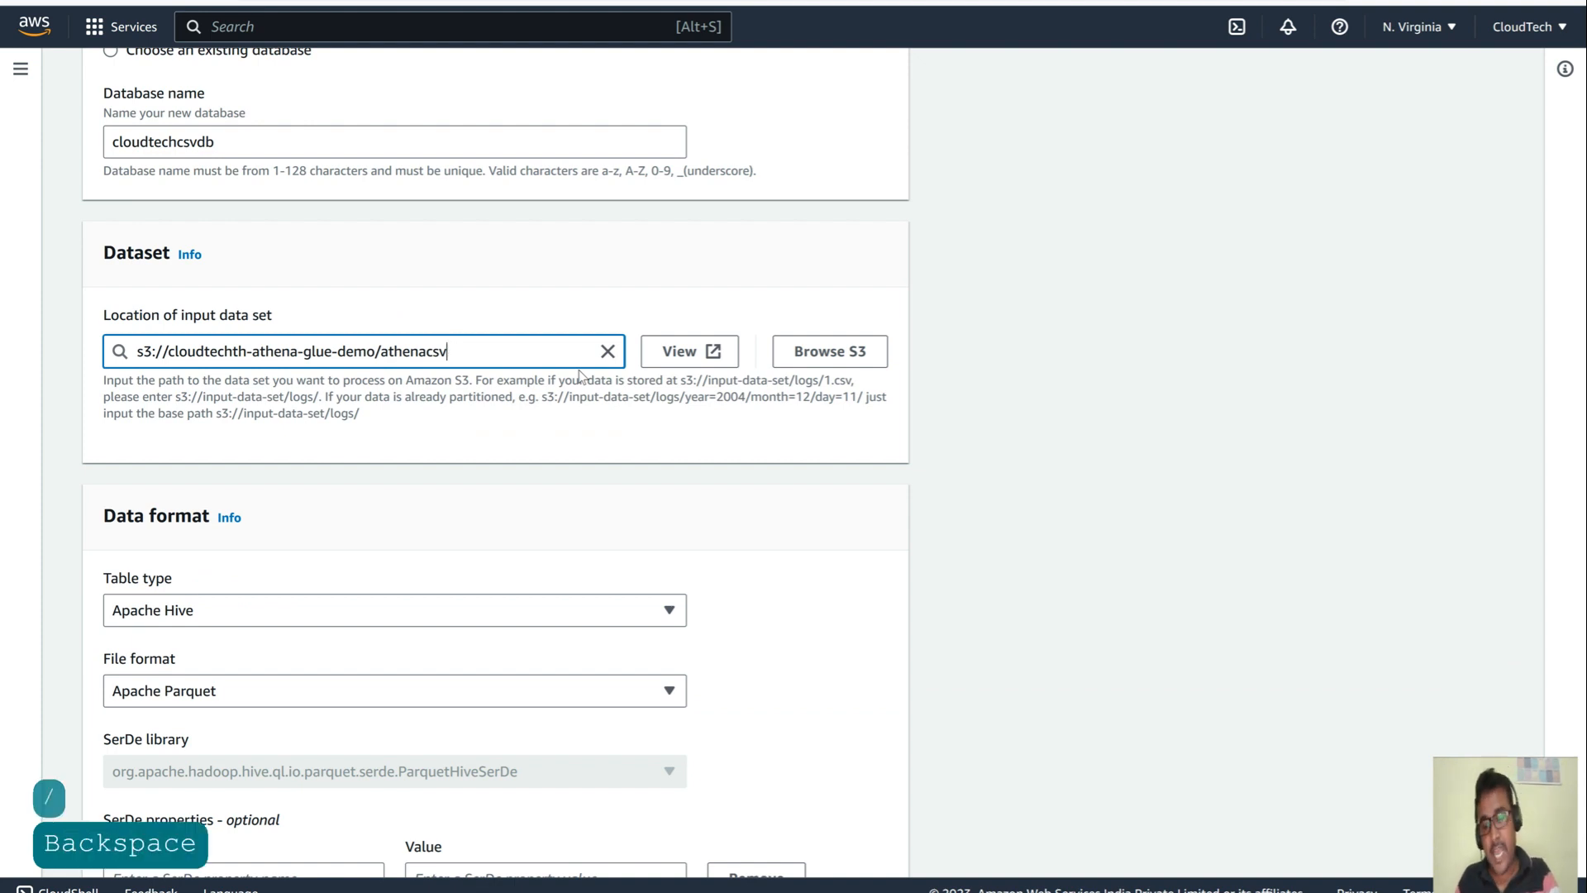
{"action": "type", "text": "/"}
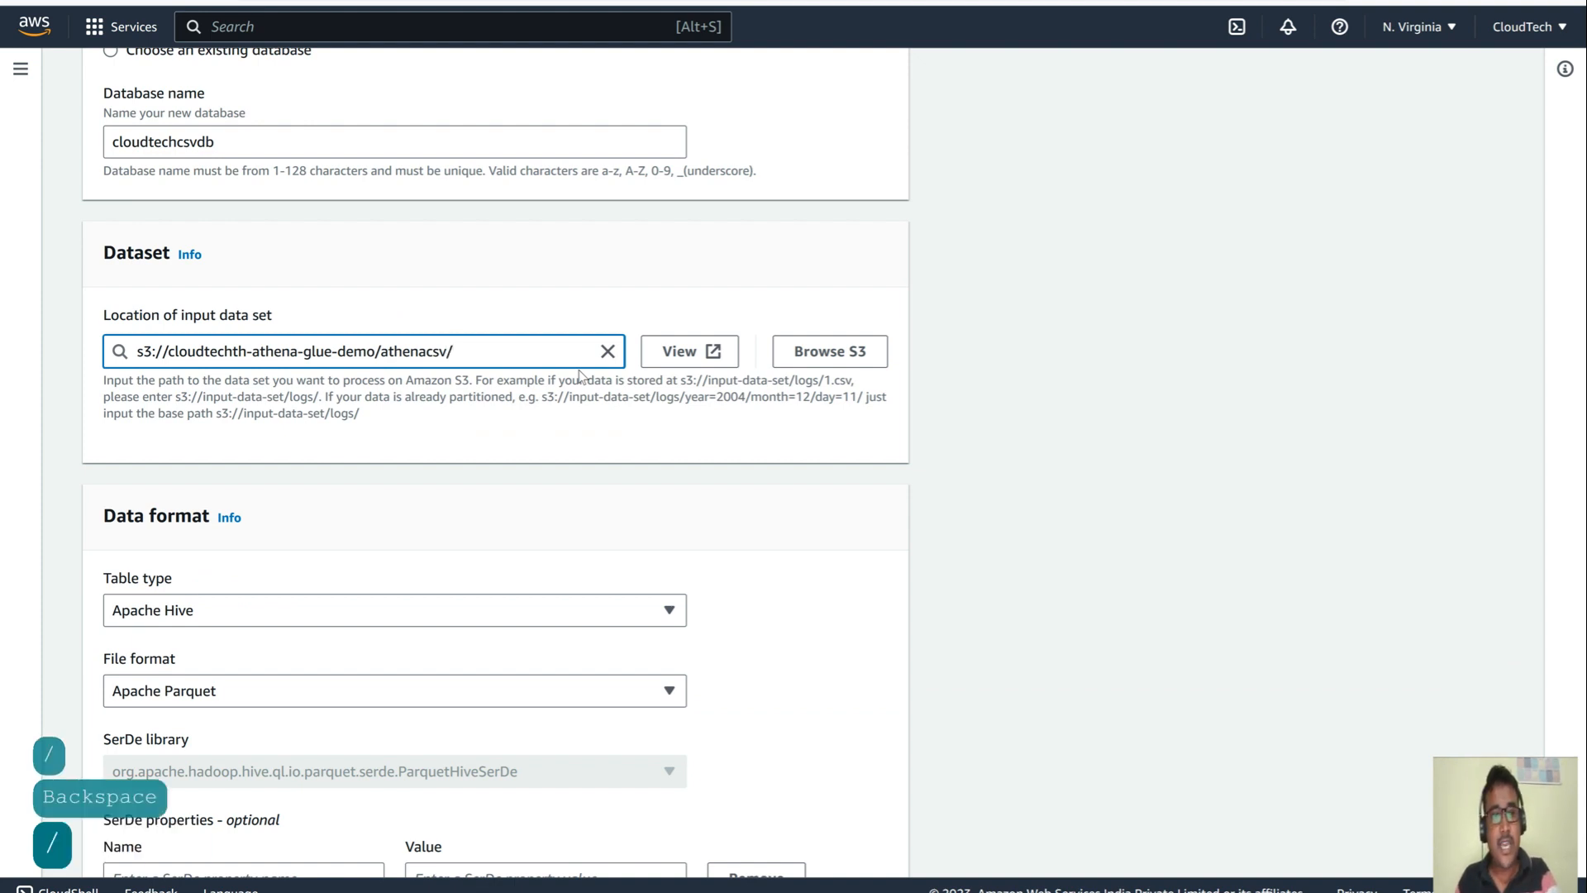
{"action": "left_click", "coordinate": [1066, 354]}
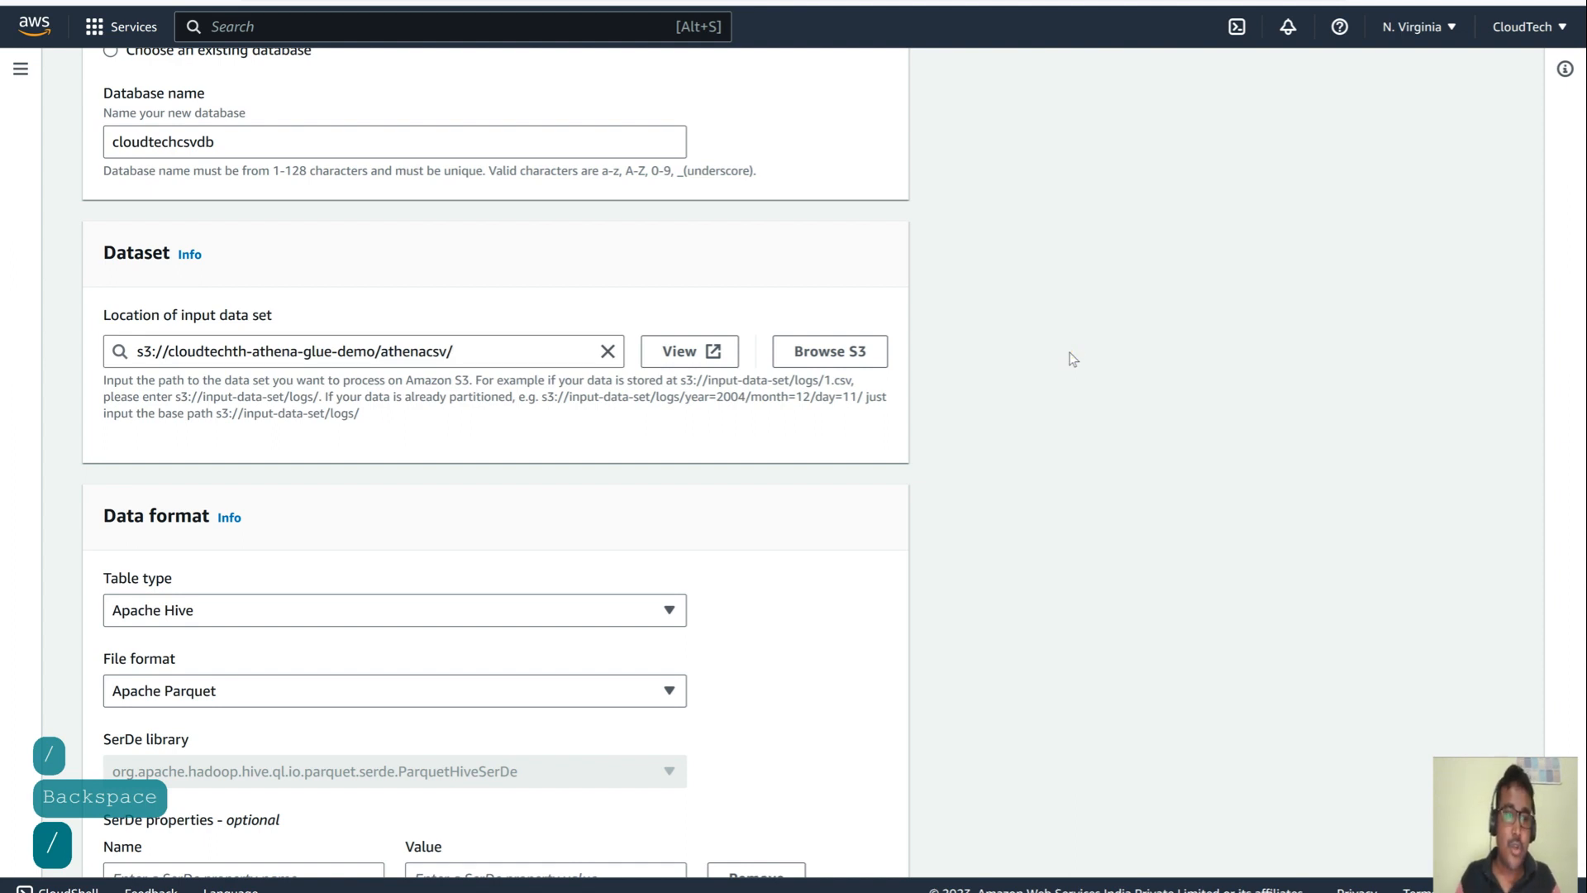
- Check the available table types in the data format settings and keep Apache Hive
{"action": "scroll", "coordinate": [1072, 358], "scroll_direction": "down", "scroll_amount": 4}
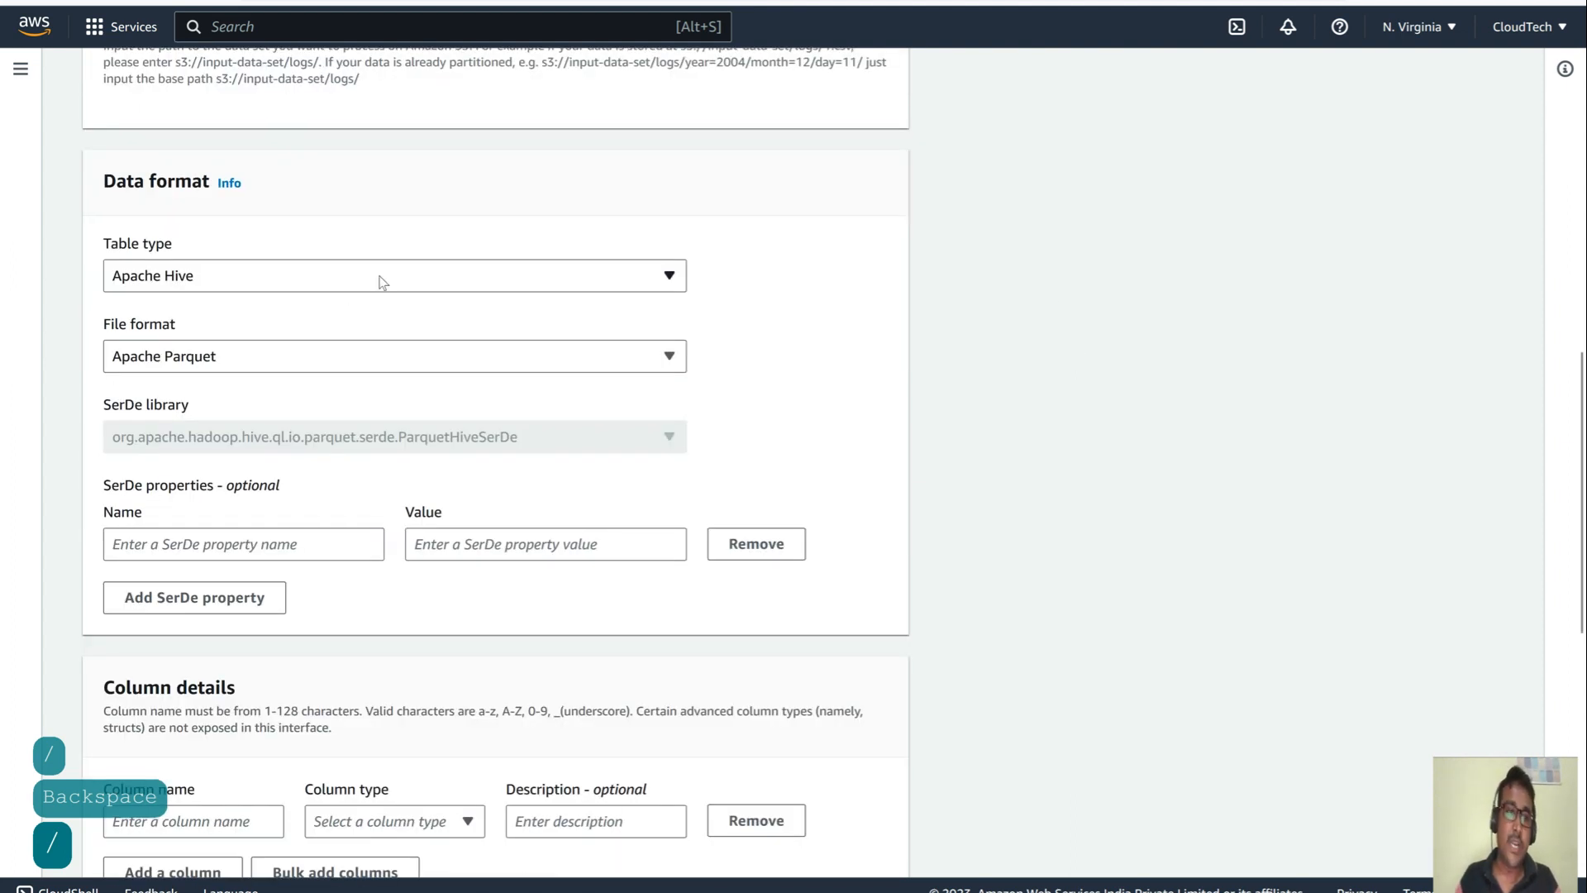
{"action": "left_click", "coordinate": [263, 281]}
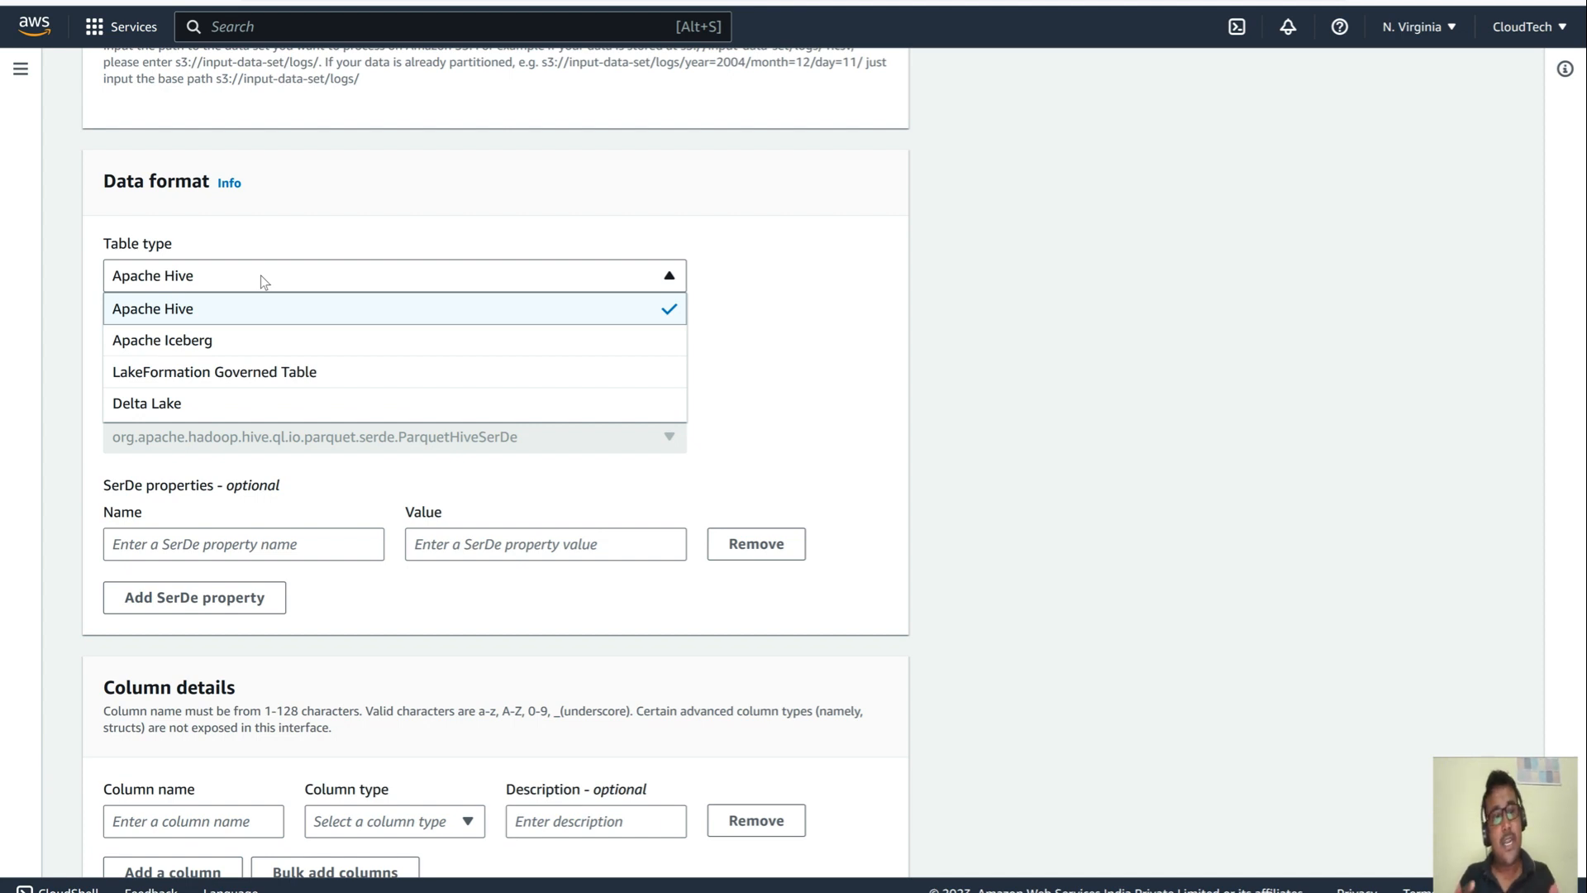
{"action": "left_click", "coordinate": [260, 277]}
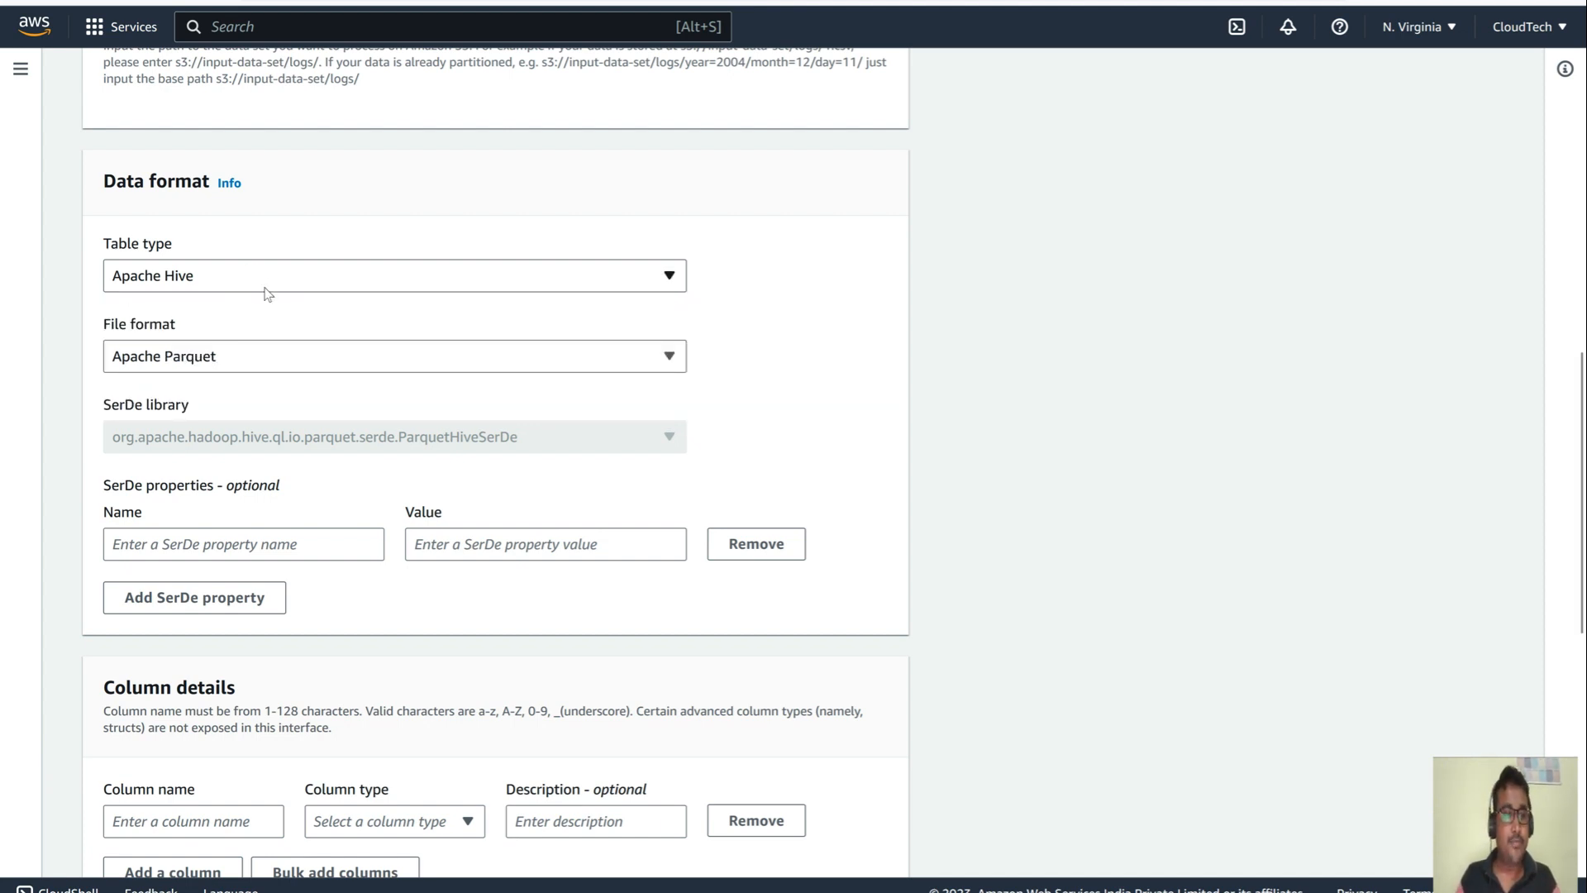
- Define the table's first column as Name with column type string
{"action": "scroll", "coordinate": [268, 331], "scroll_direction": "down", "scroll_amount": 1}
{"action": "scroll", "coordinate": [277, 360], "scroll_direction": "down", "scroll_amount": 3}
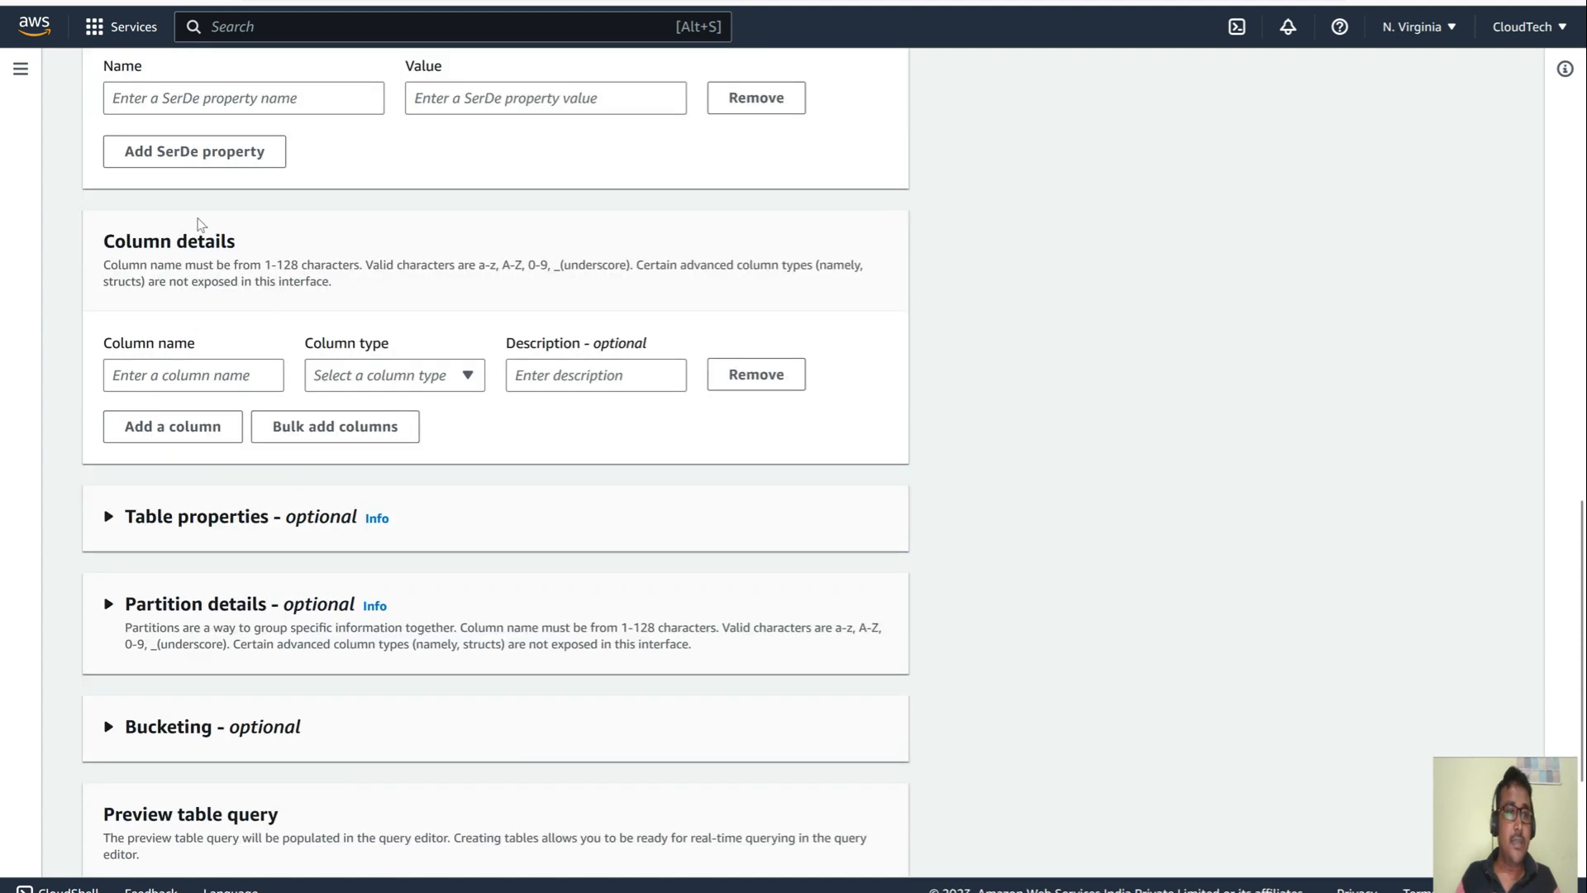
{"action": "scroll", "coordinate": [248, 244], "scroll_direction": "up", "scroll_amount": 1}
{"action": "scroll", "coordinate": [281, 265], "scroll_direction": "up", "scroll_amount": 1}
{"action": "scroll", "coordinate": [248, 388], "scroll_direction": "down", "scroll_amount": 2}
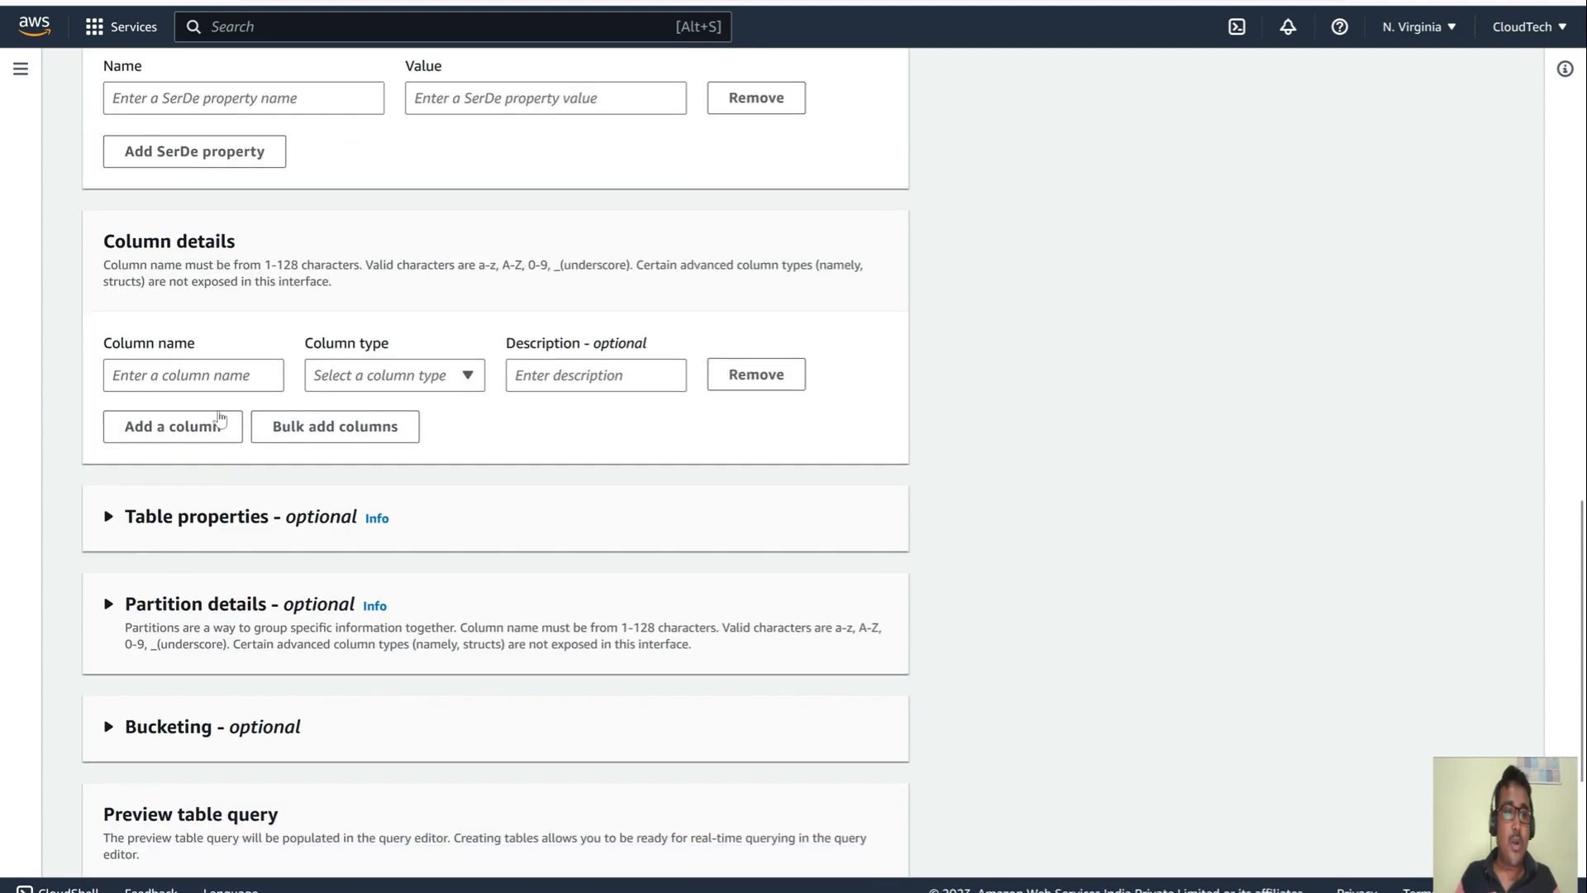
{"action": "left_click", "coordinate": [178, 377]}
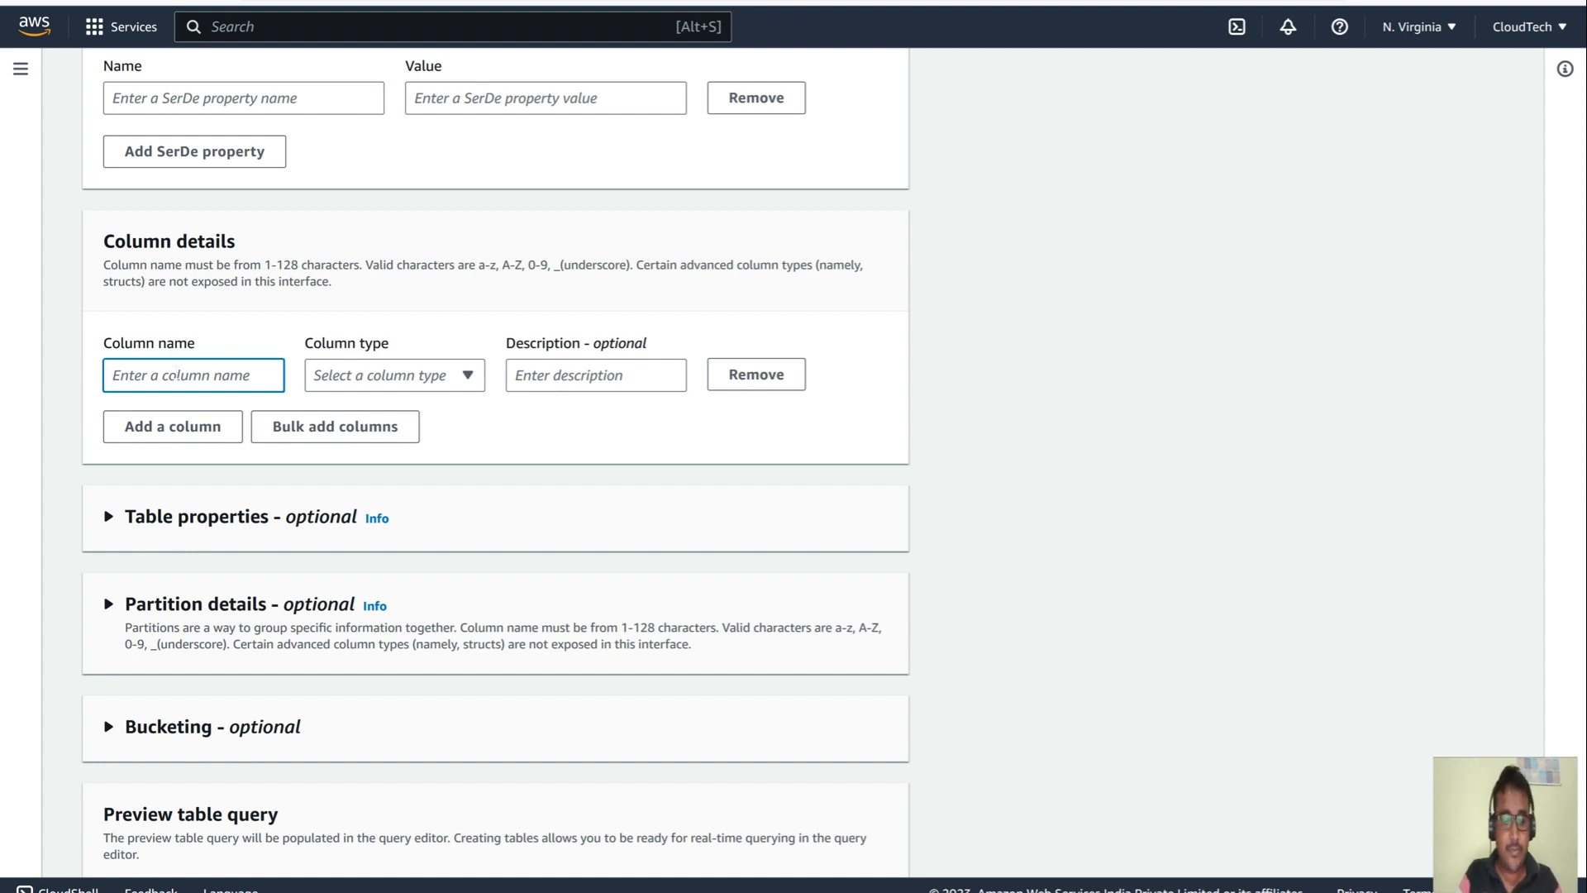
{"action": "type", "text": "Name"}
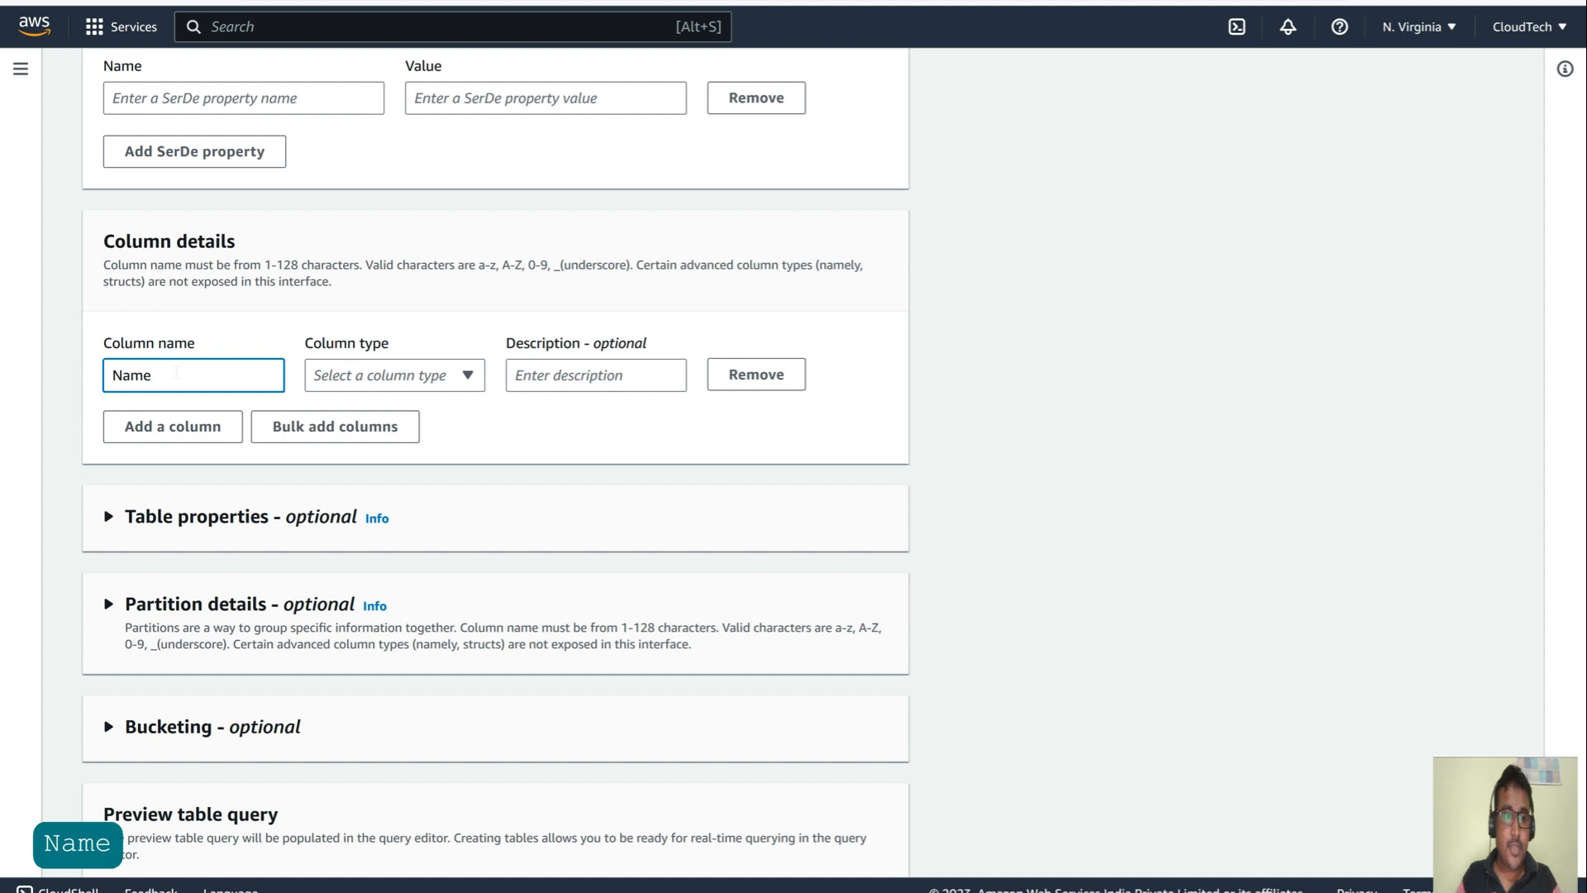
{"action": "left_click", "coordinate": [375, 385]}
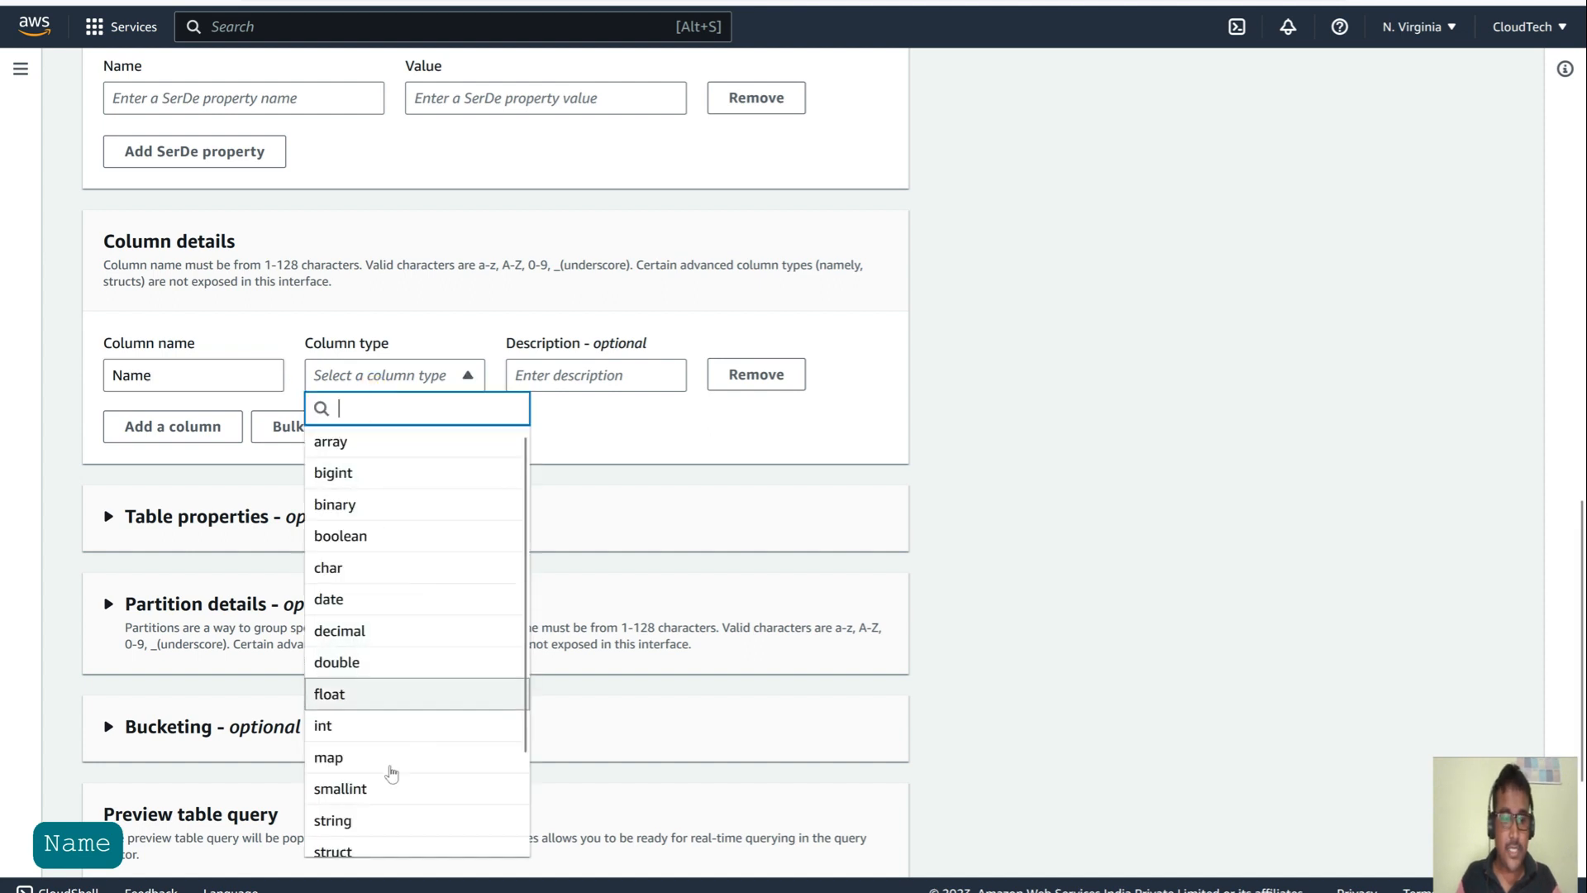
{"action": "left_click", "coordinate": [346, 822]}
- Add a second column named Gender with column type string
{"action": "left_click", "coordinate": [174, 438]}
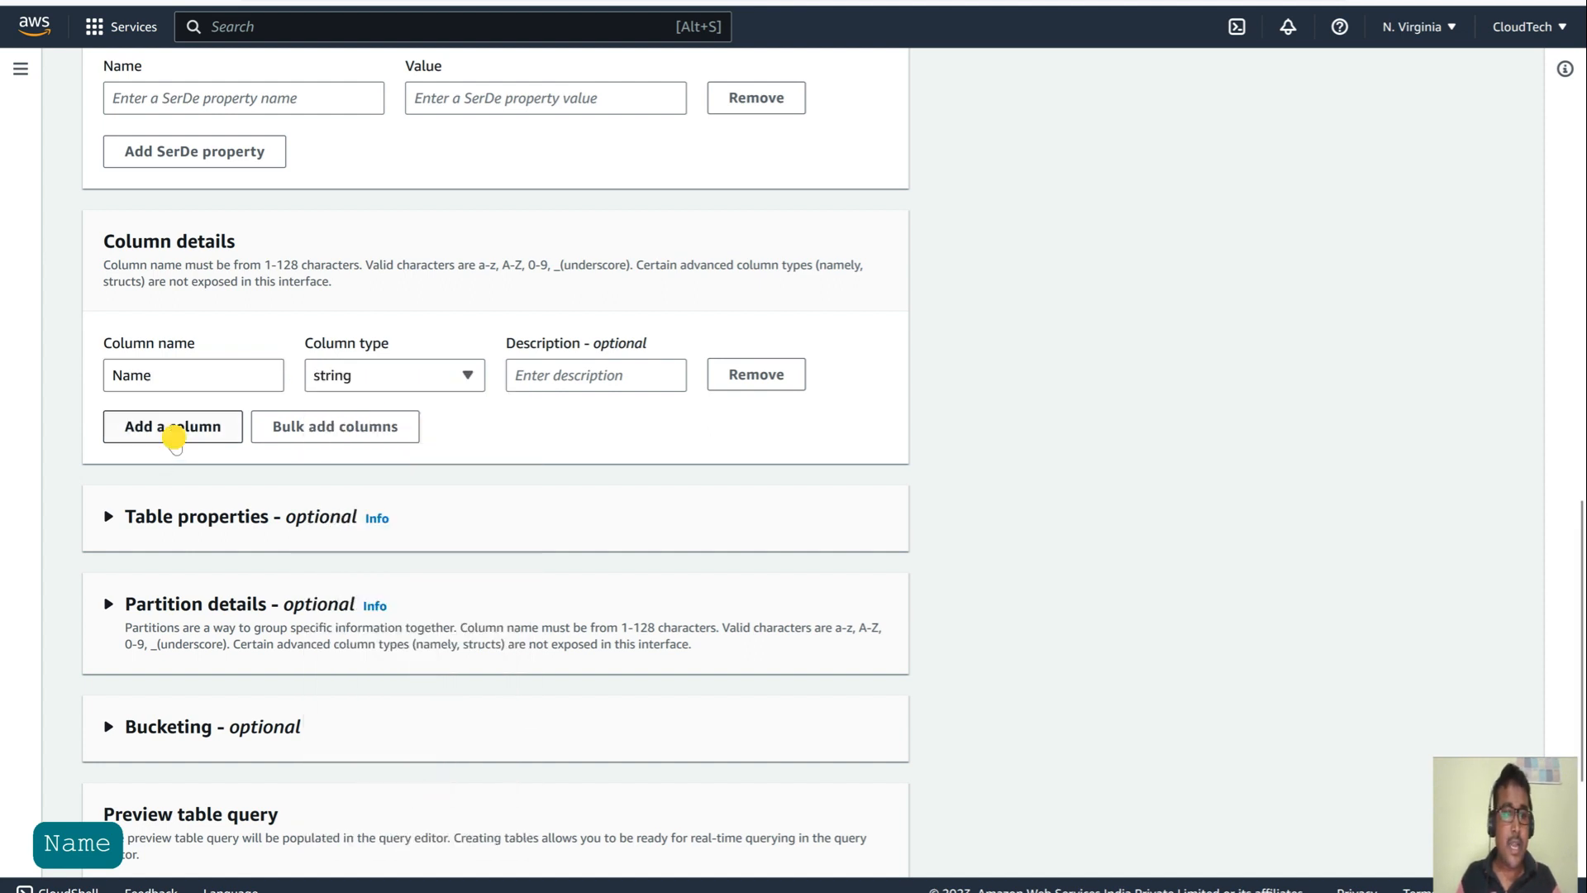
{"action": "left_click", "coordinate": [169, 471]}
{"action": "type", "text": "G"}
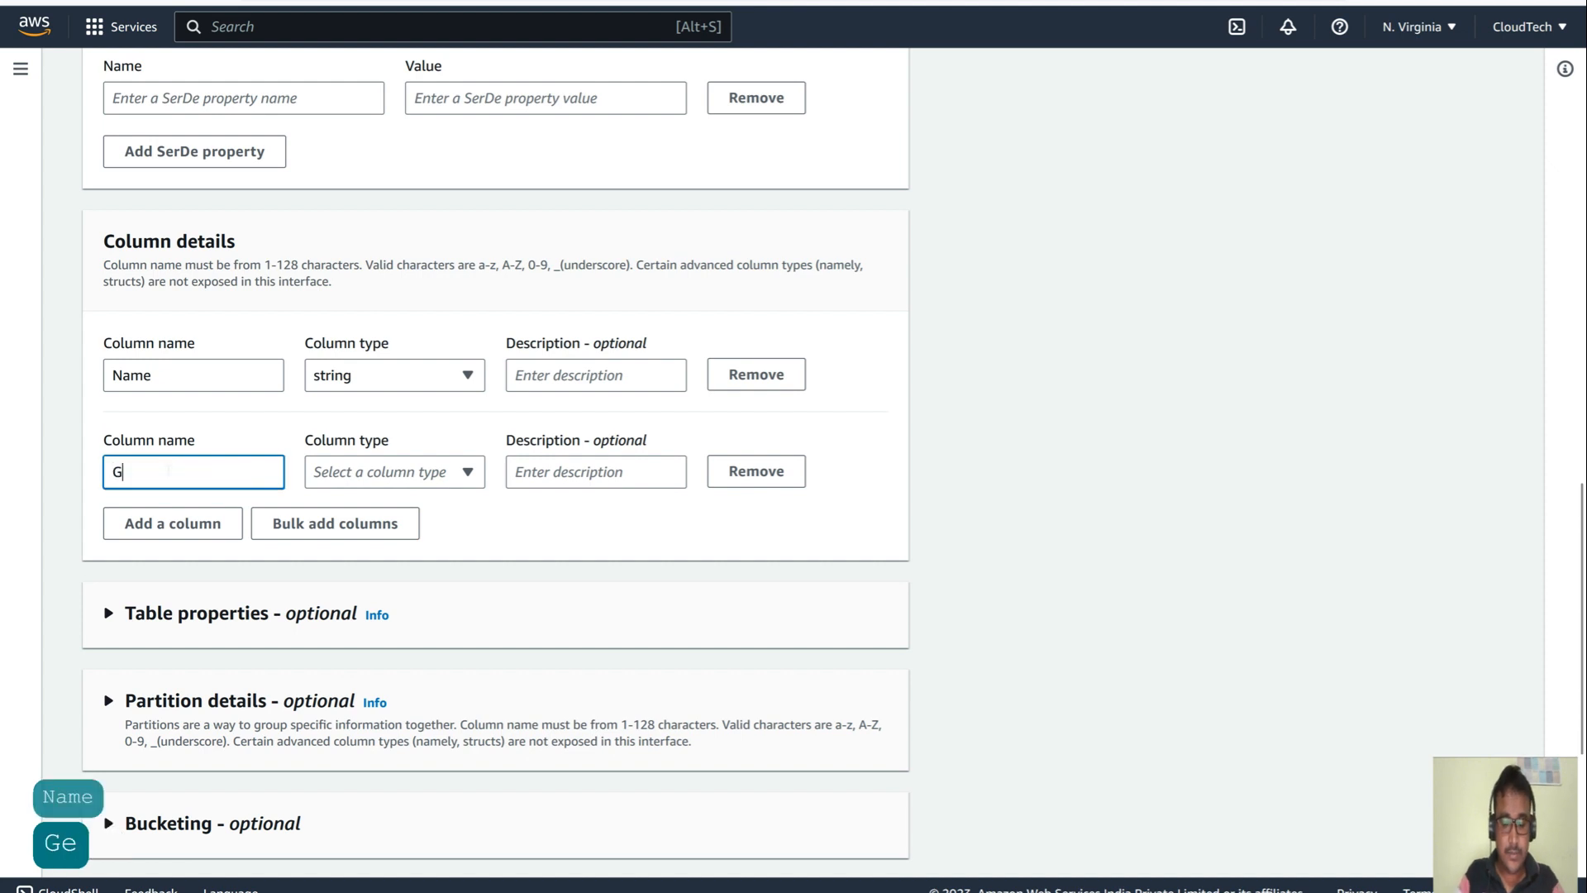
{"action": "type", "text": "ender"}
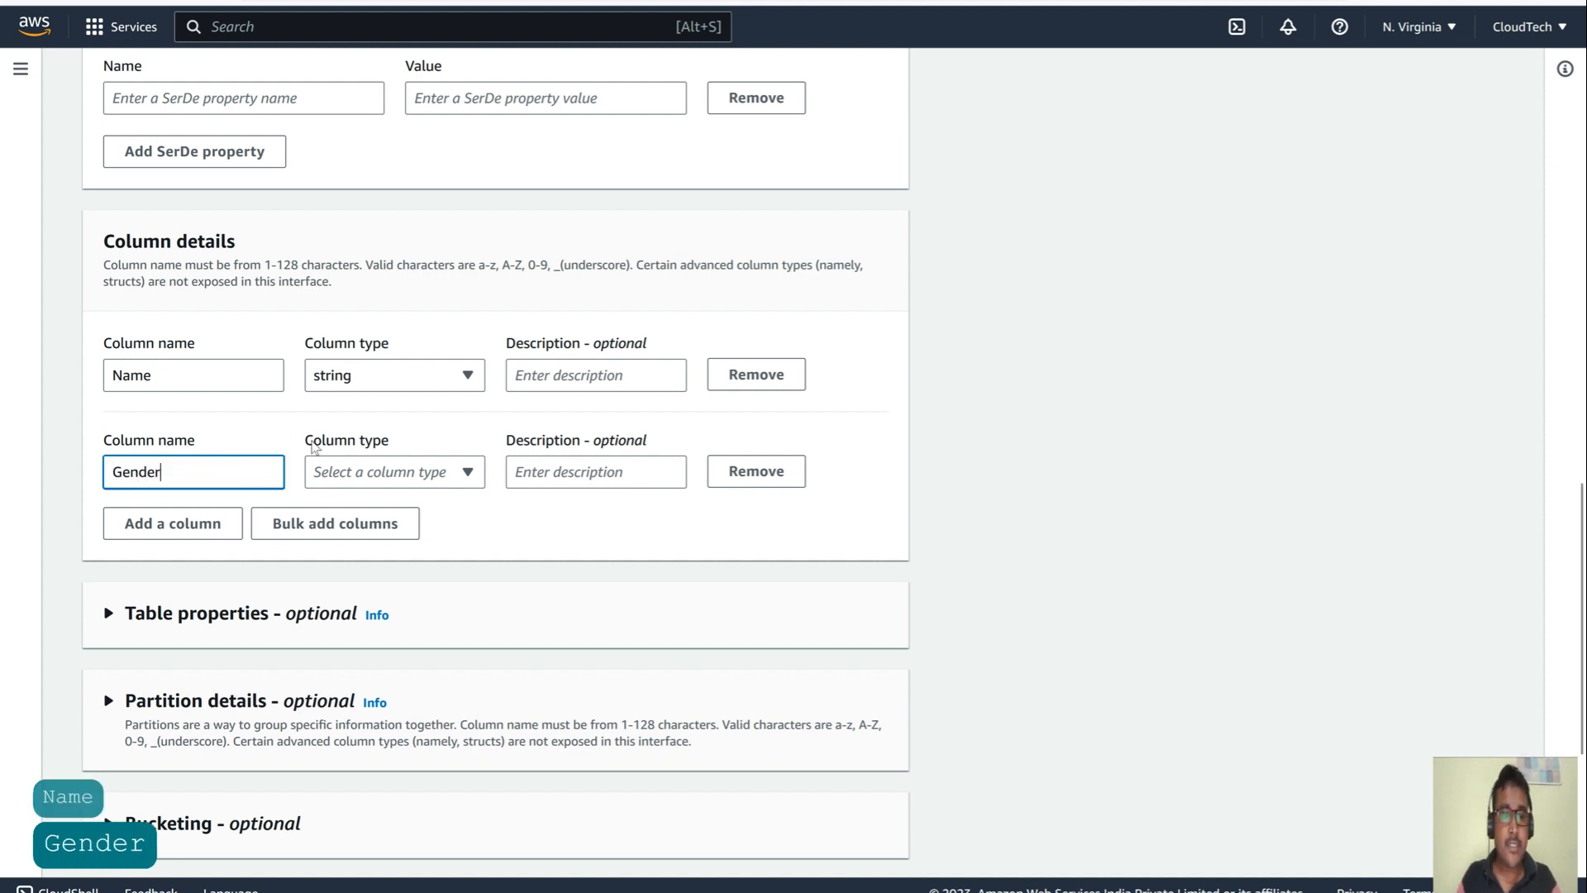
{"action": "left_click", "coordinate": [358, 469]}
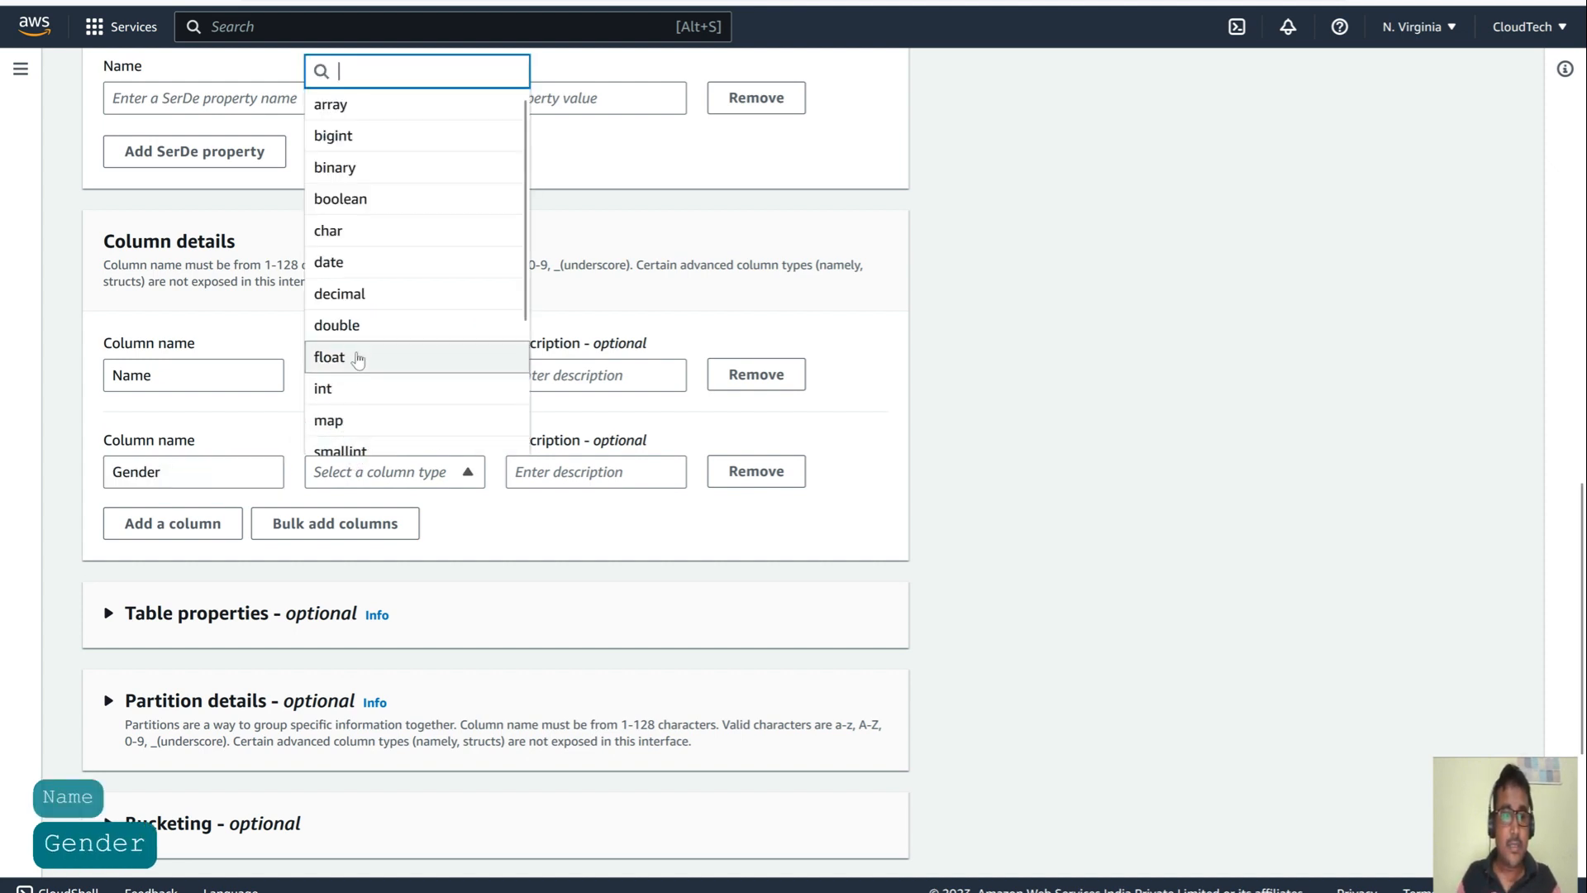
{"action": "scroll", "coordinate": [353, 356], "scroll_direction": "down", "scroll_amount": 2}
{"action": "left_click", "coordinate": [350, 383]}
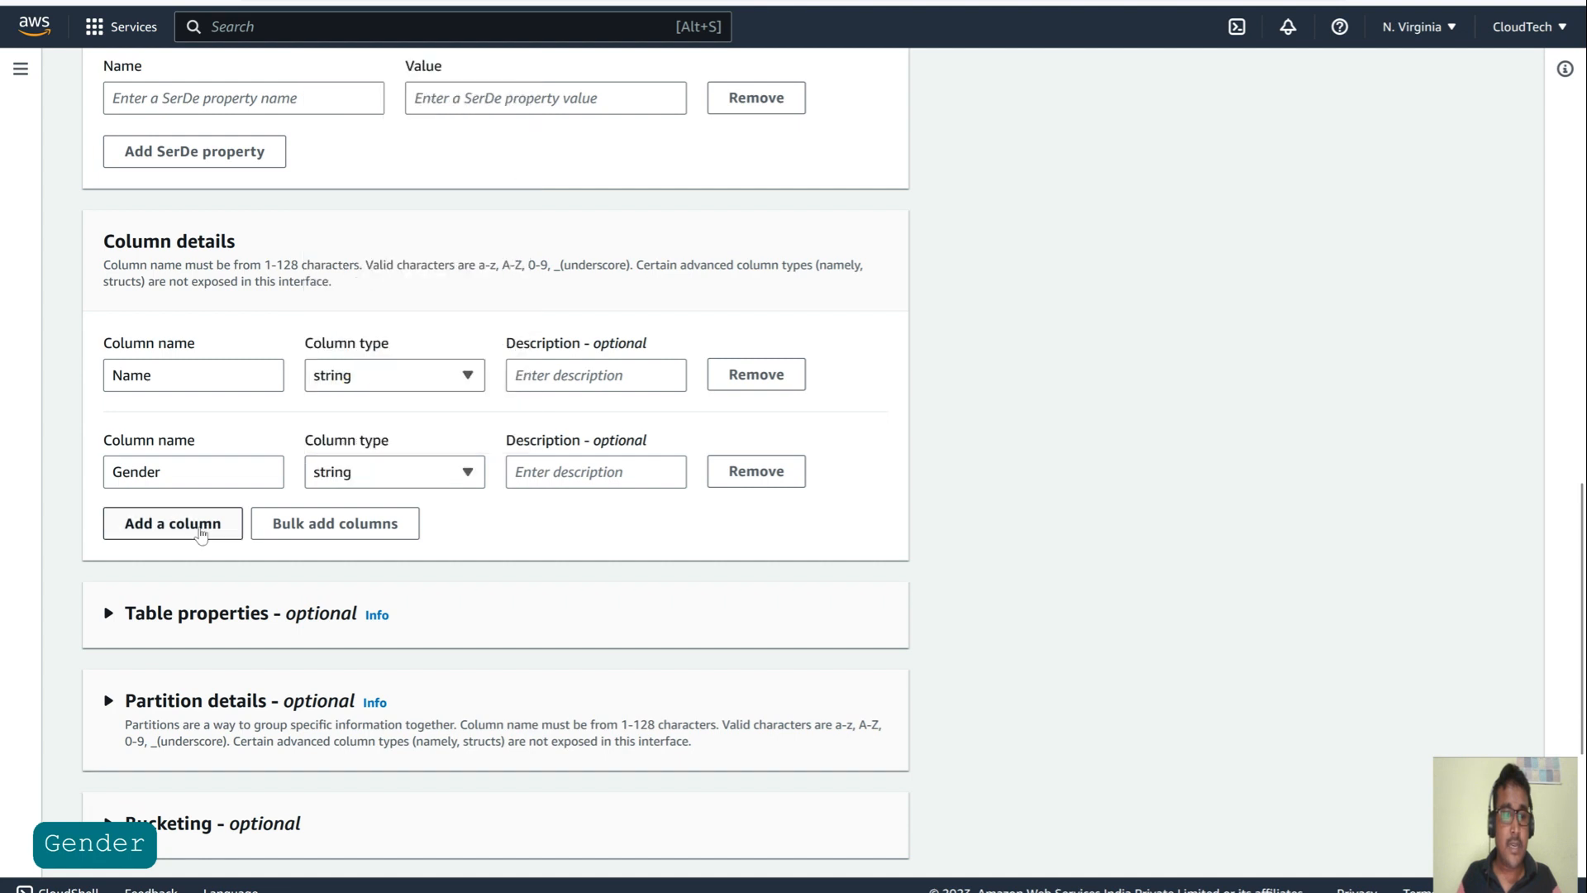
- Add a third column named Country with column type string
{"action": "left_click", "coordinate": [205, 526]}
{"action": "left_click", "coordinate": [145, 568]}
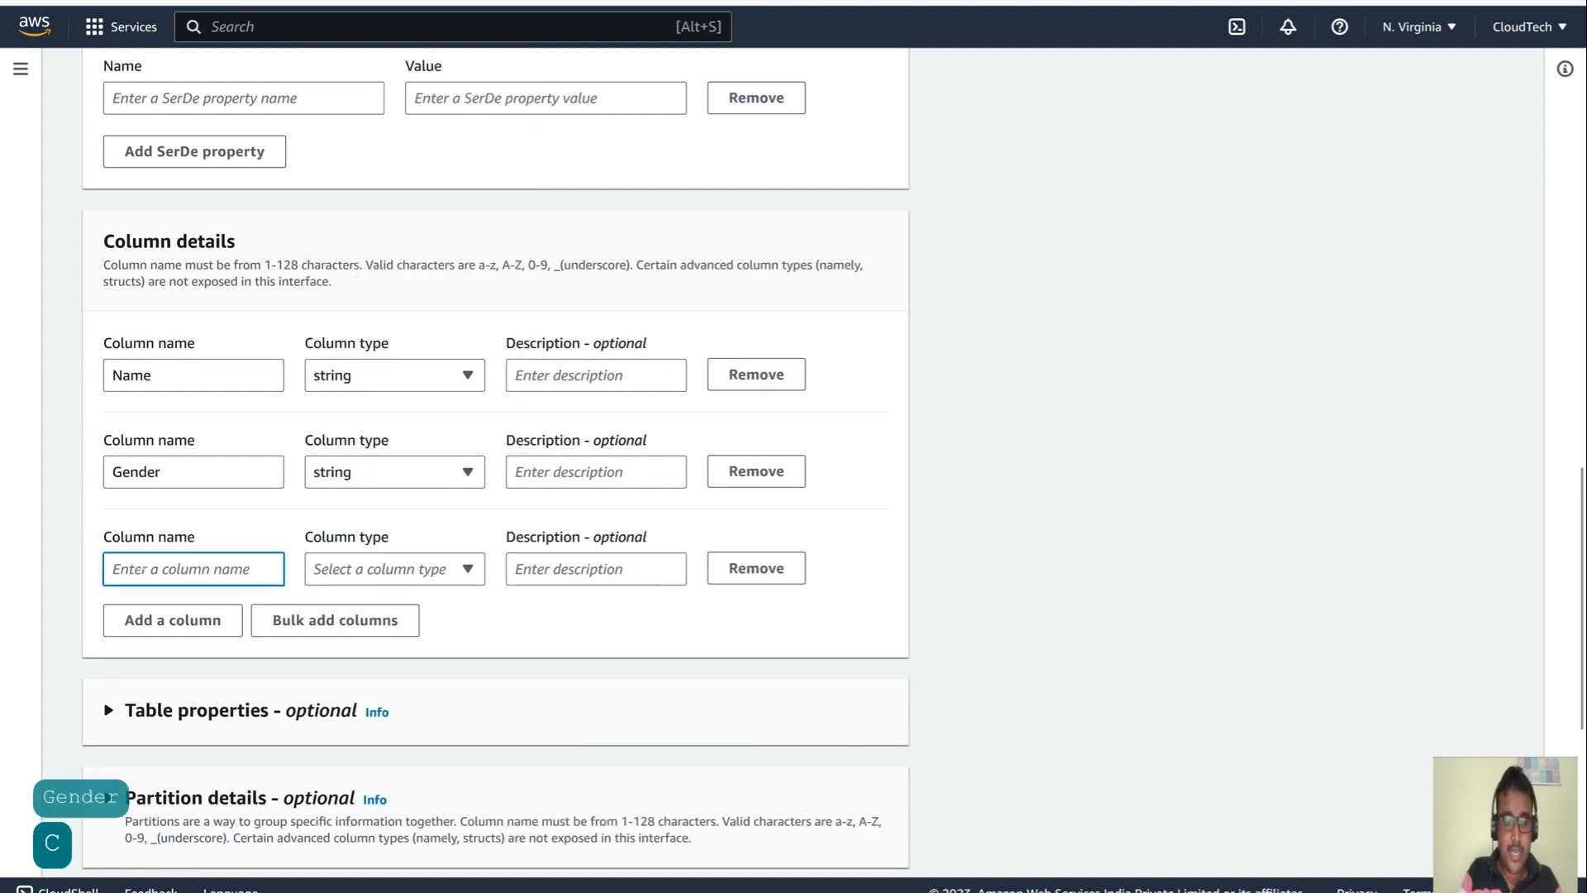
{"action": "type", "text": "Country"}
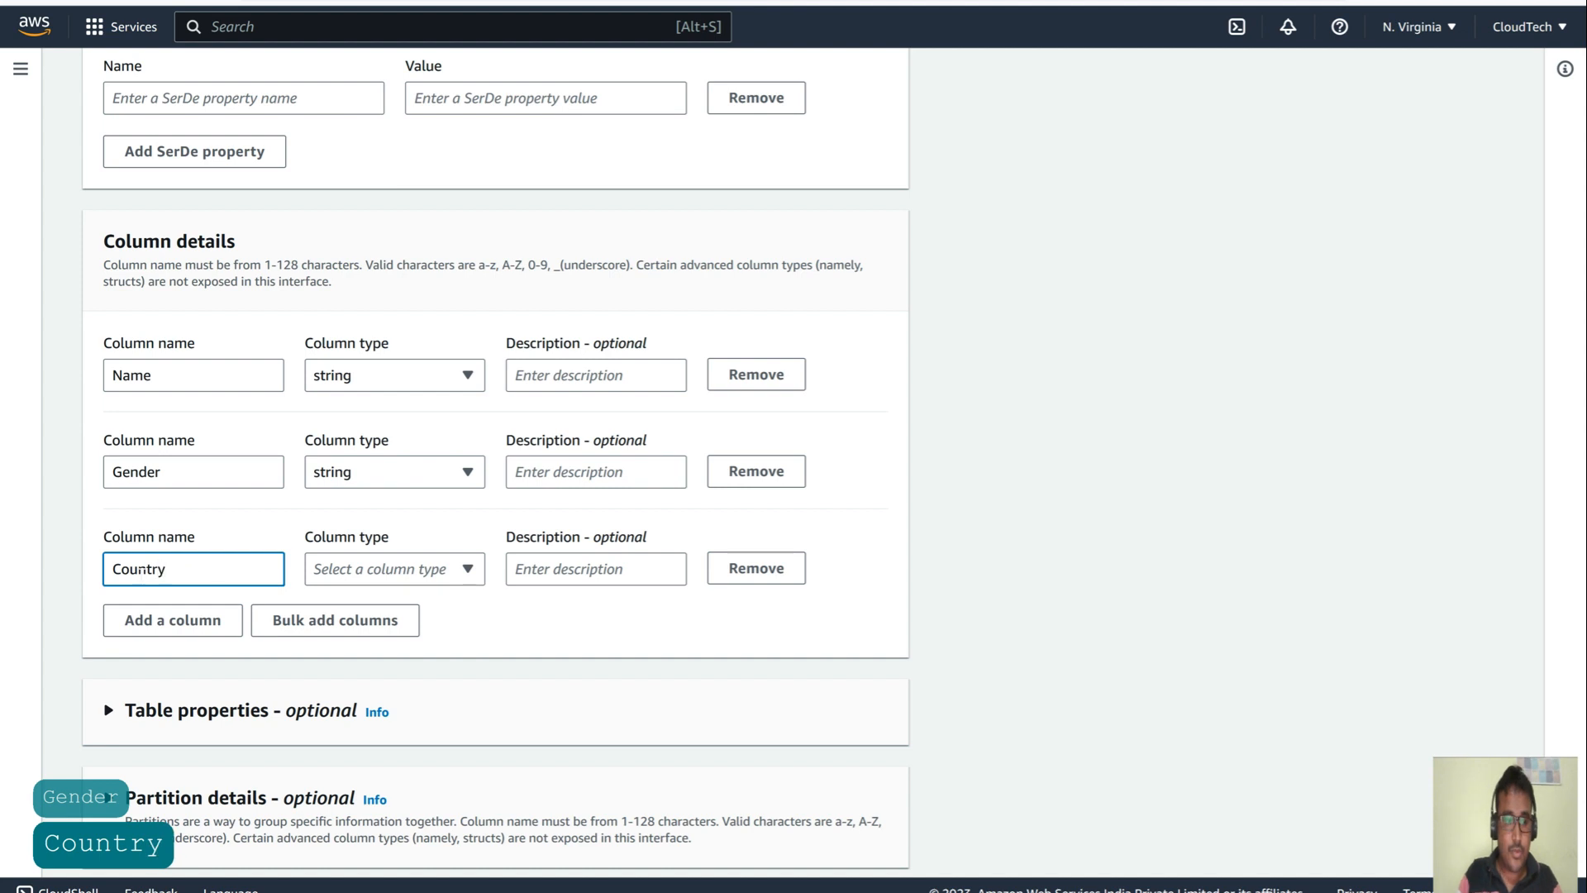
{"action": "left_click", "coordinate": [390, 570]}
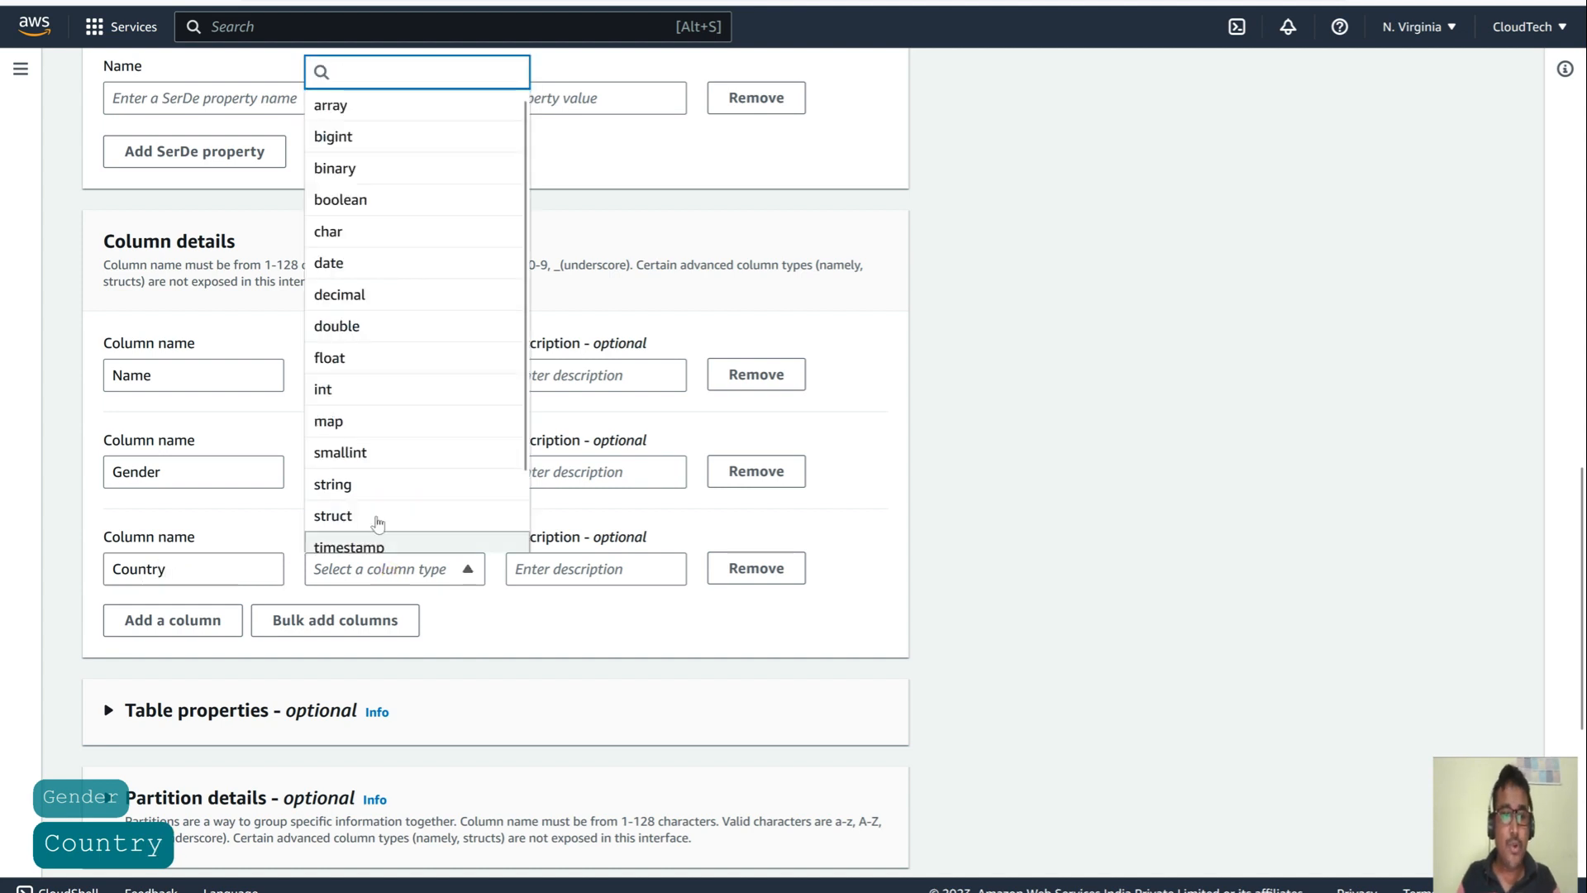
{"action": "left_click", "coordinate": [333, 486]}
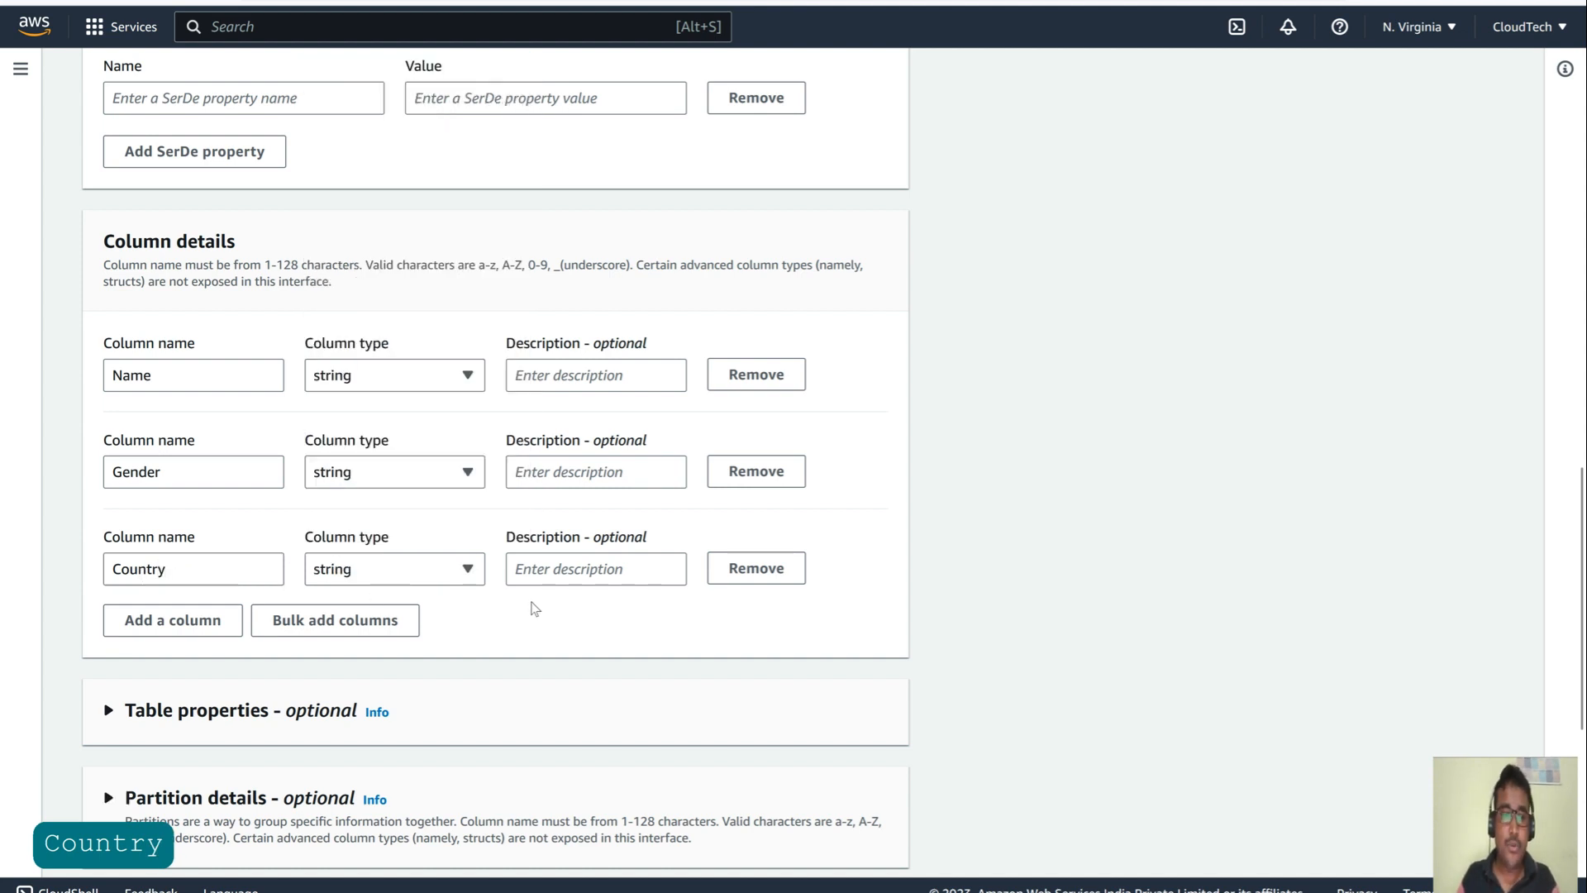
- Review the preview table query and create the empcsv table
{"action": "scroll", "coordinate": [533, 609], "scroll_direction": "down", "scroll_amount": 3}
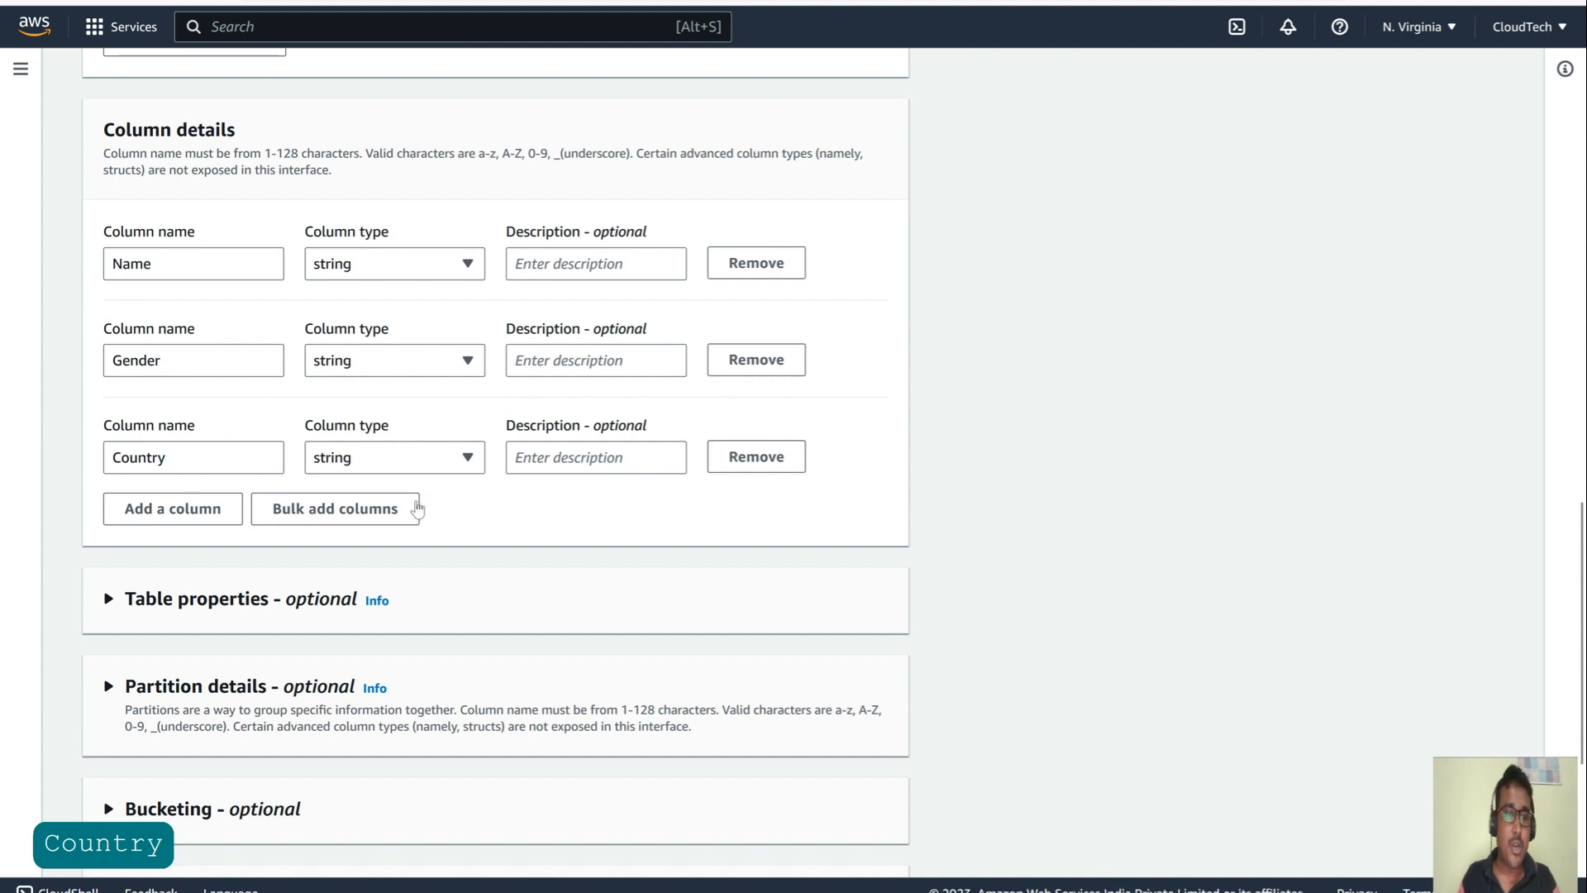
{"action": "scroll", "coordinate": [418, 411], "scroll_direction": "down", "scroll_amount": 6}
{"action": "scroll", "coordinate": [310, 380], "scroll_direction": "down", "scroll_amount": 3}
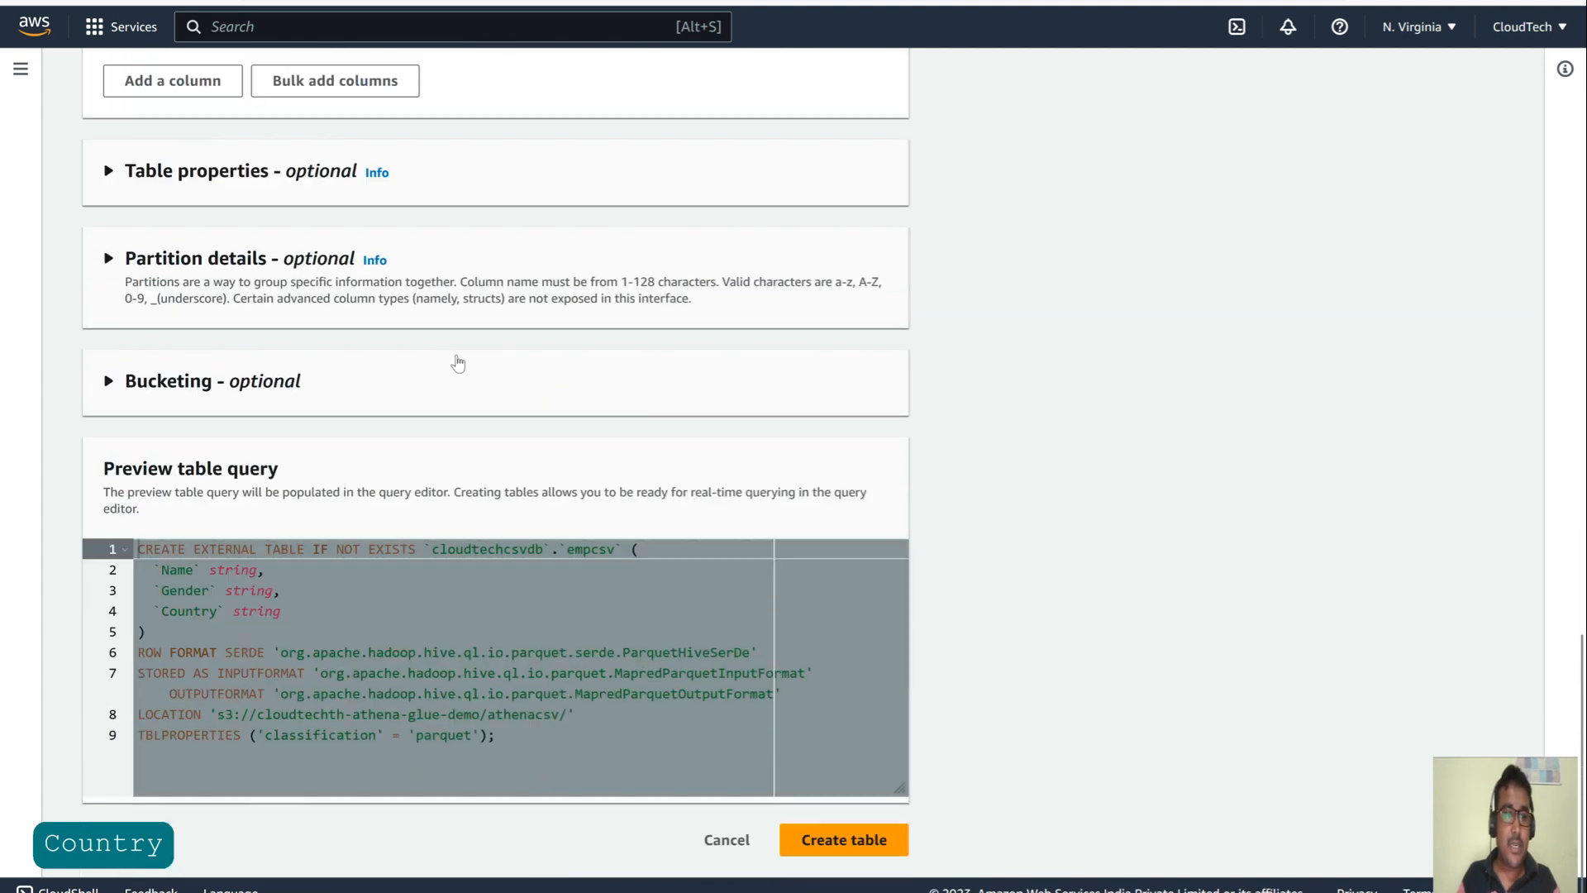
{"action": "left_click", "coordinate": [843, 841]}
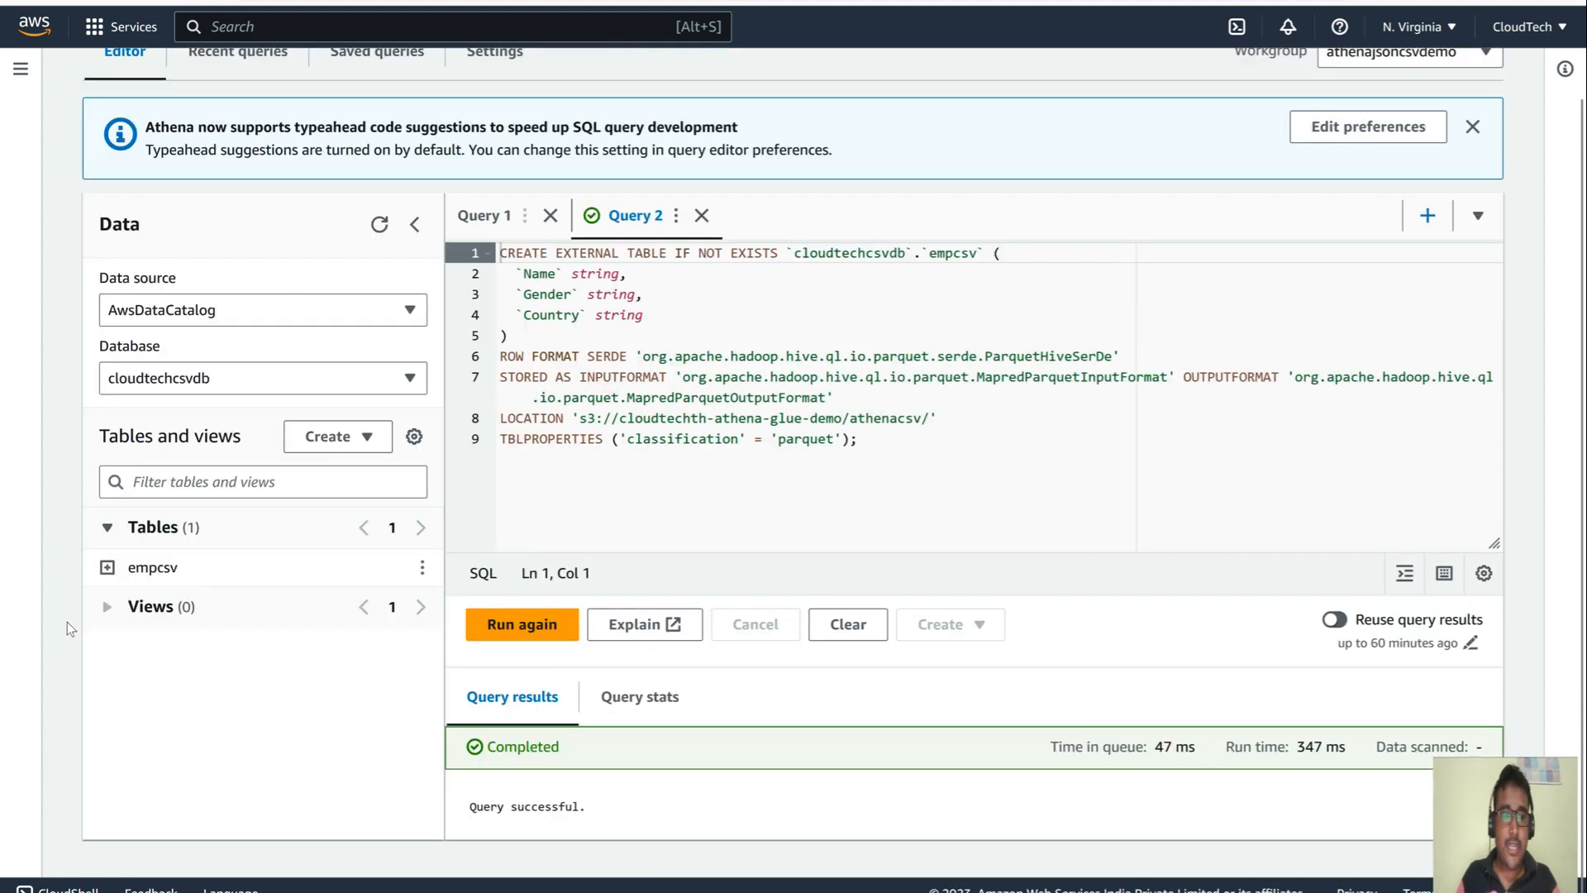
- Check the list of databases, keeping cloudtechcsvdb, and preview the empcsv table's rows
{"action": "left_click", "coordinate": [261, 378]}
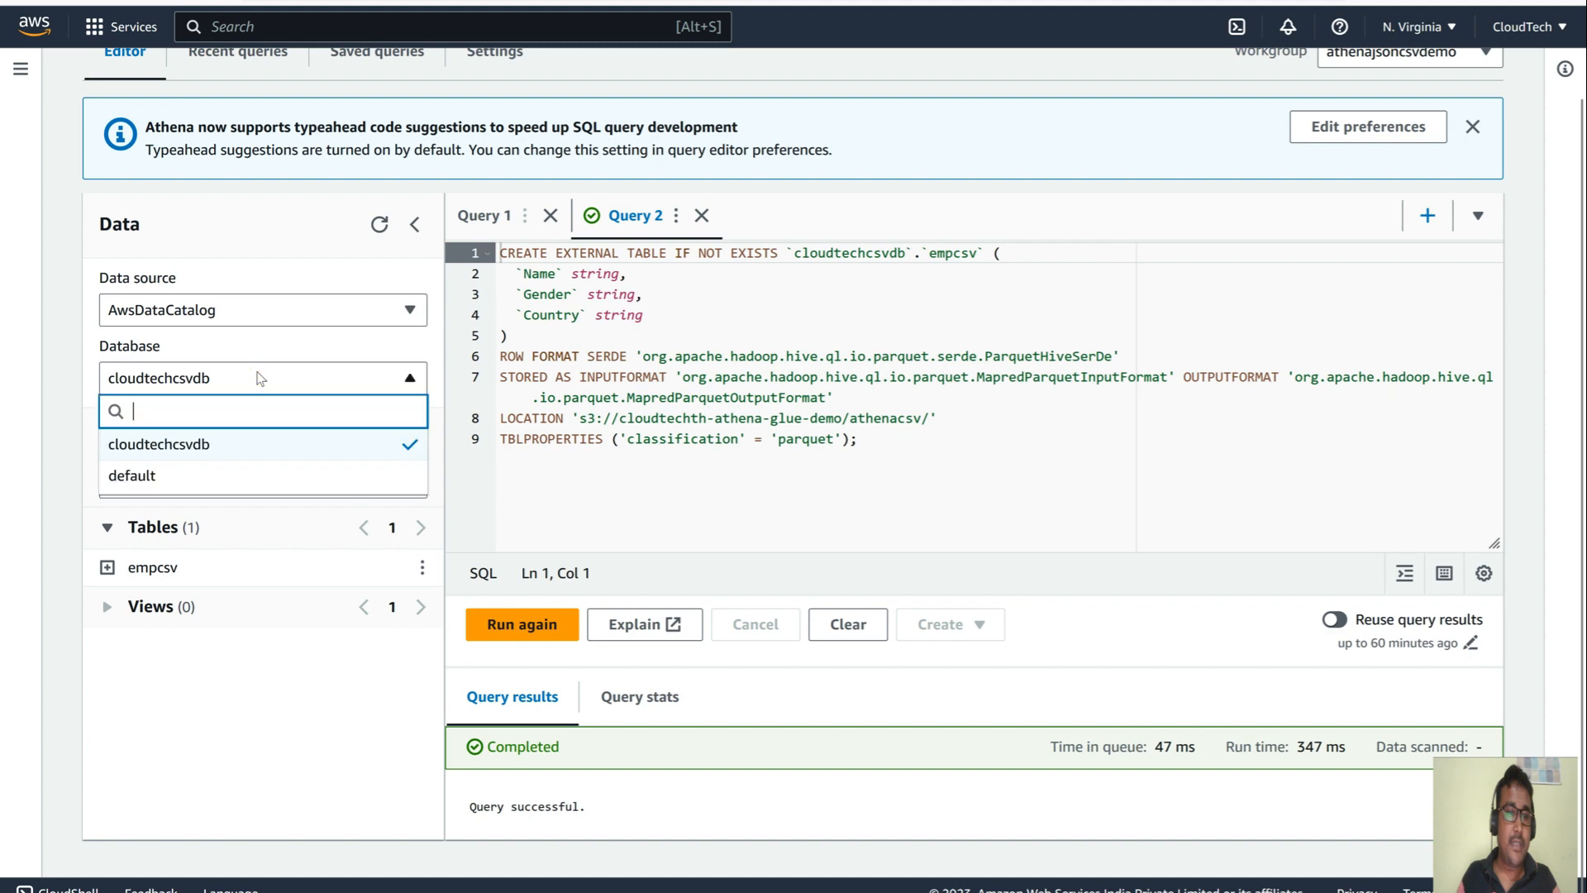
{"action": "left_click", "coordinate": [260, 378]}
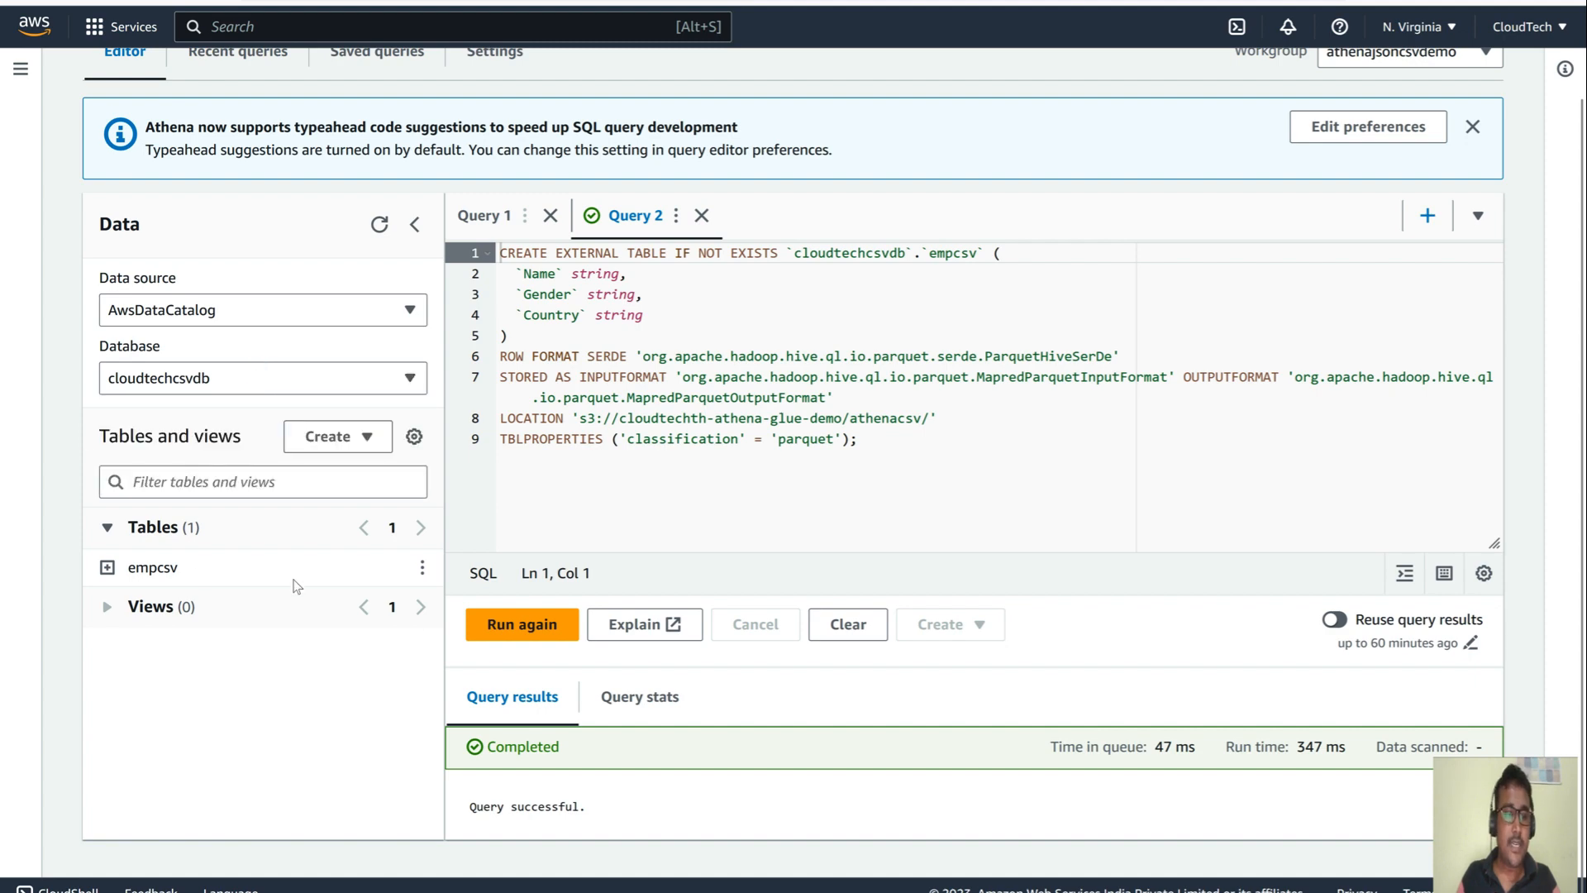
{"action": "left_click", "coordinate": [423, 569]}
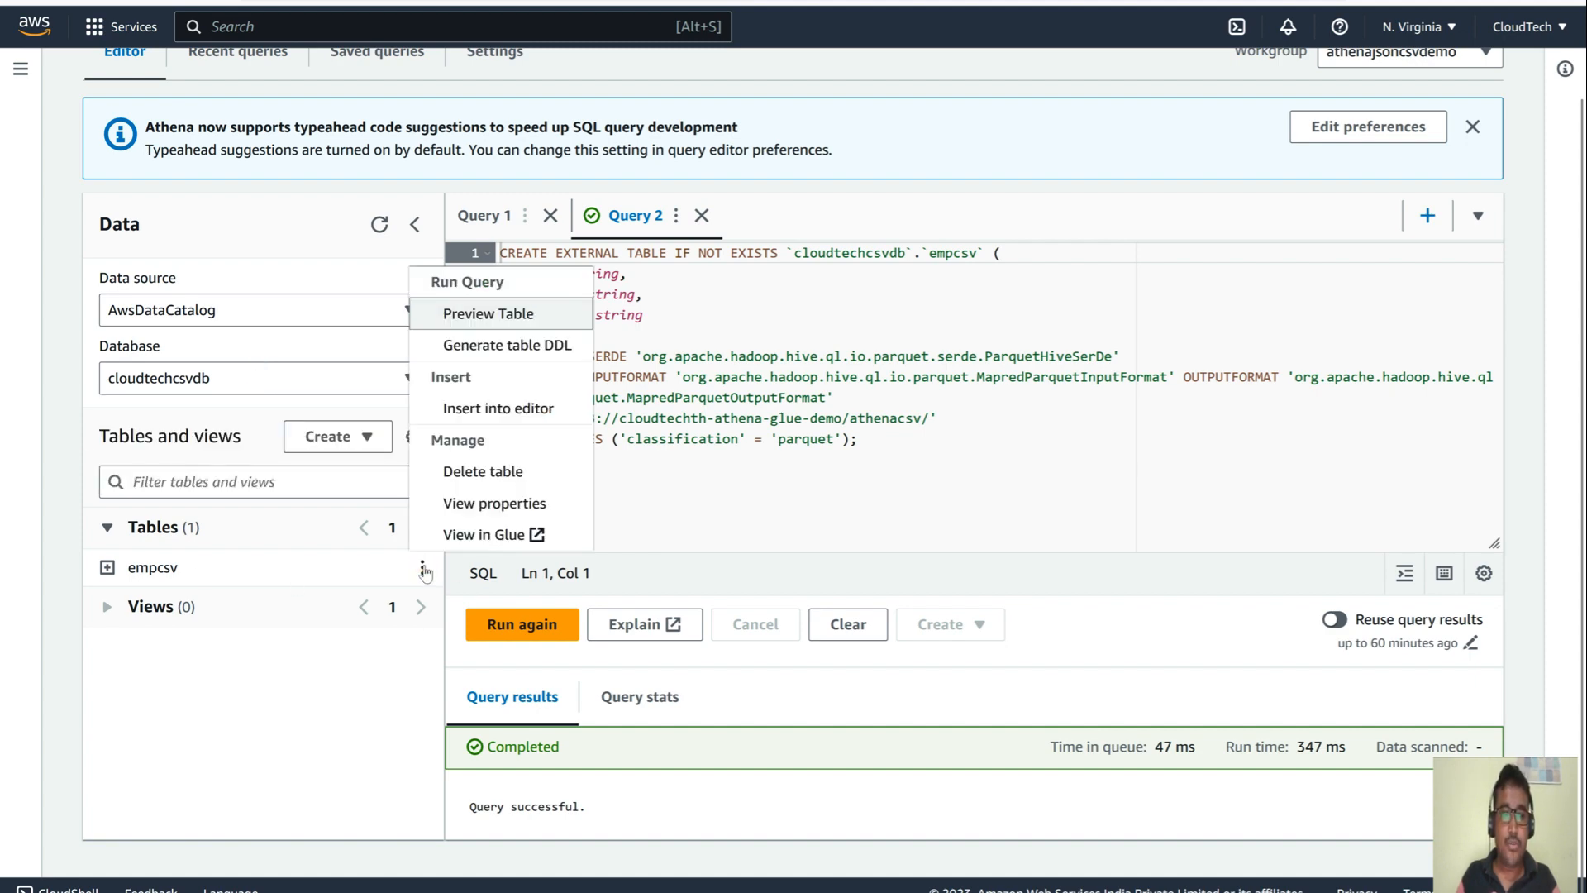
{"action": "left_click", "coordinate": [514, 313]}
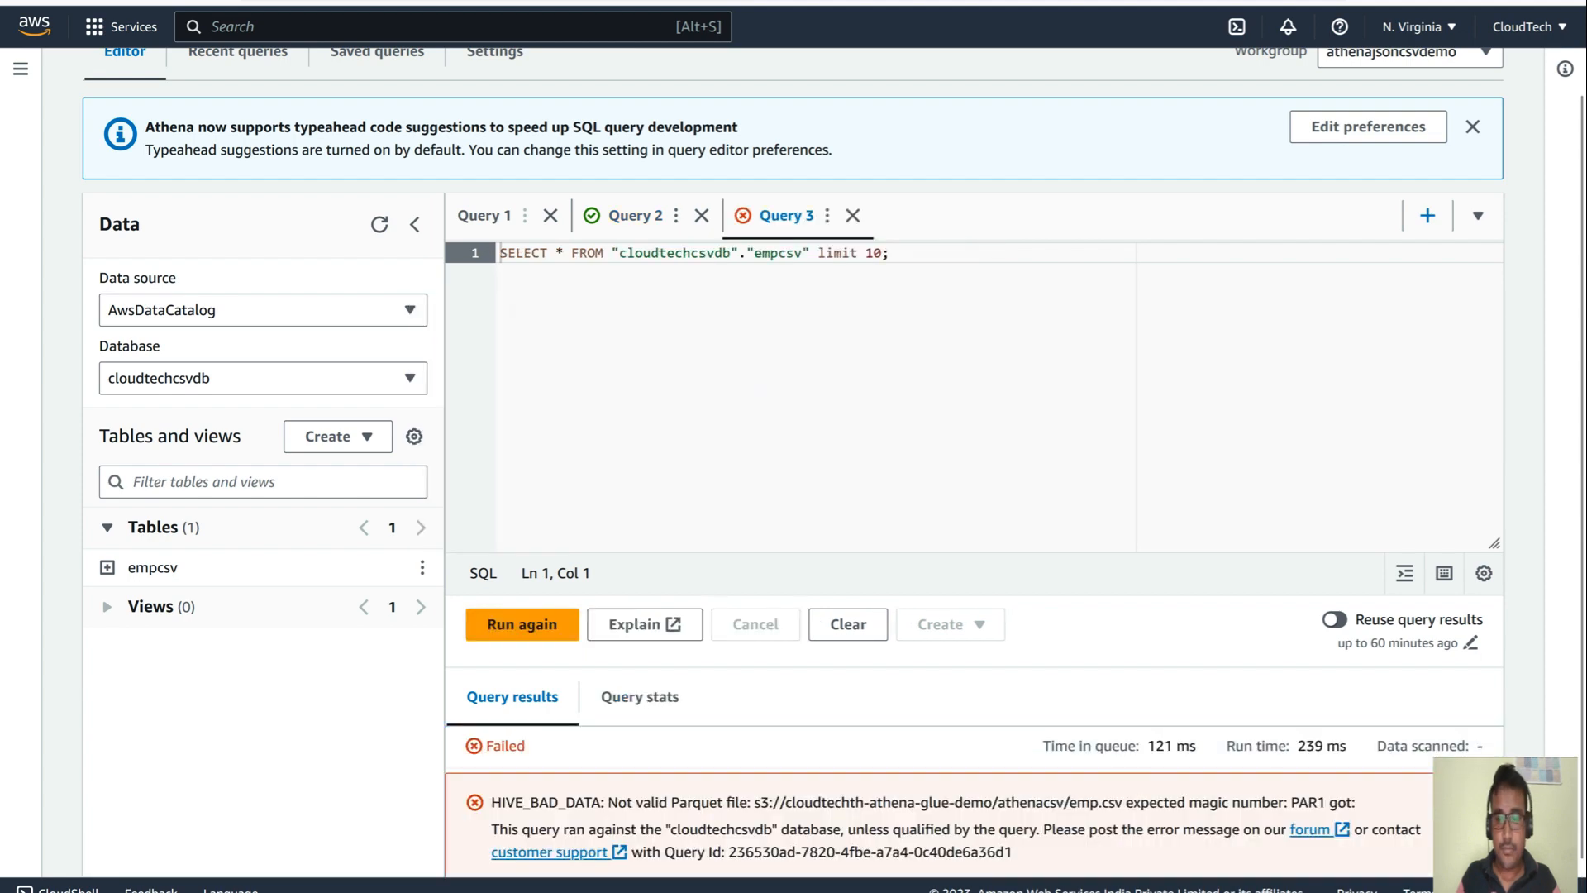
- Close the table preview query and the create-table query, leaving only the empty Query 1
{"action": "left_click", "coordinate": [852, 215]}
{"action": "left_click", "coordinate": [1015, 527]}
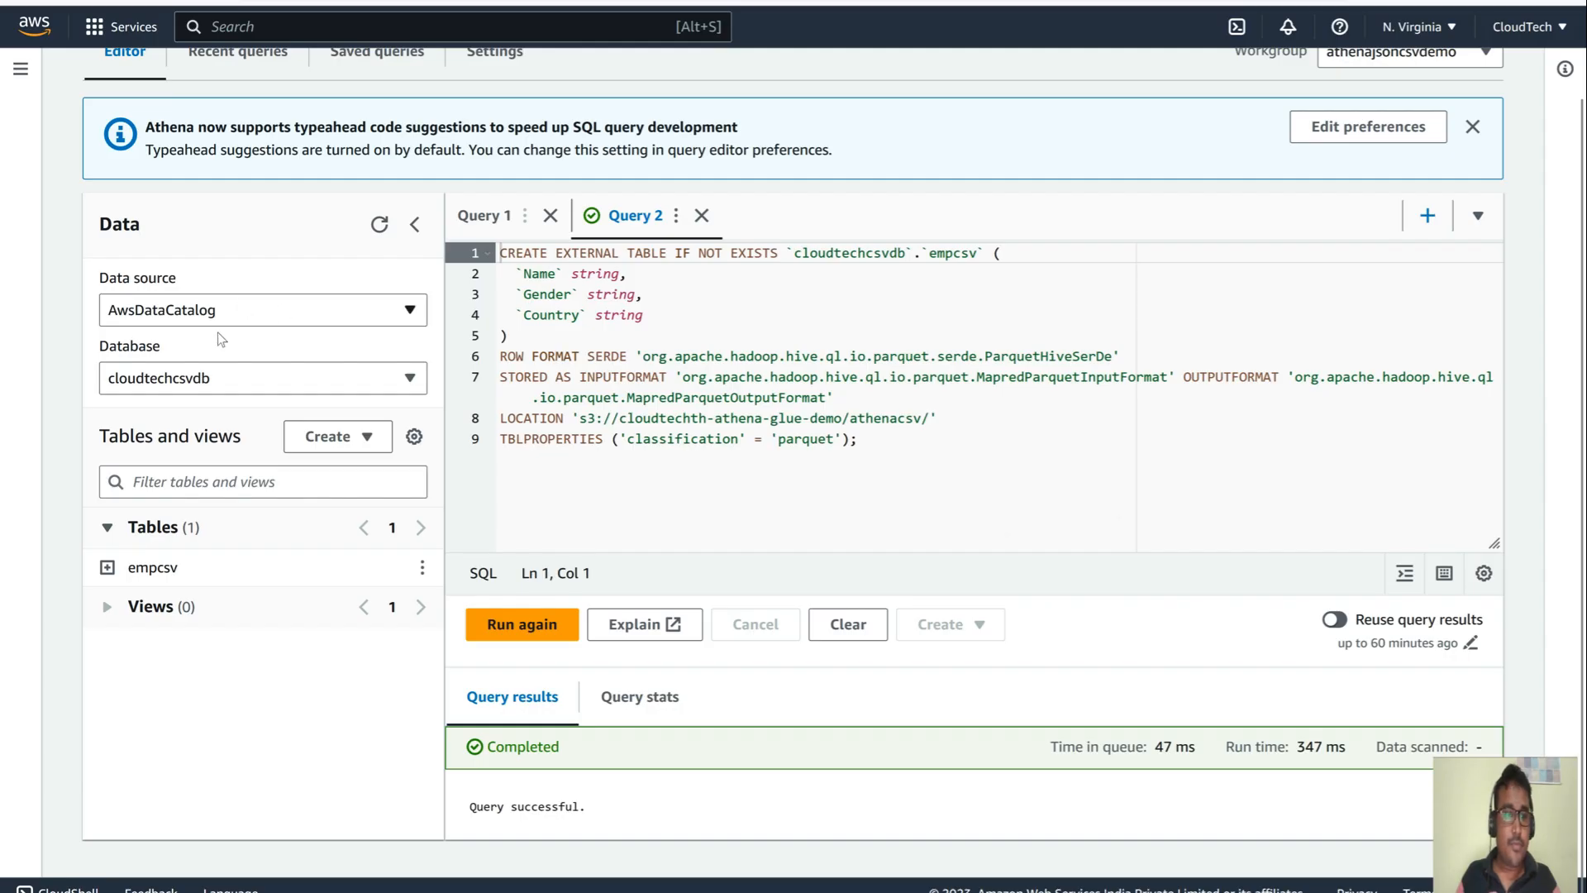
{"action": "left_click", "coordinate": [702, 214]}
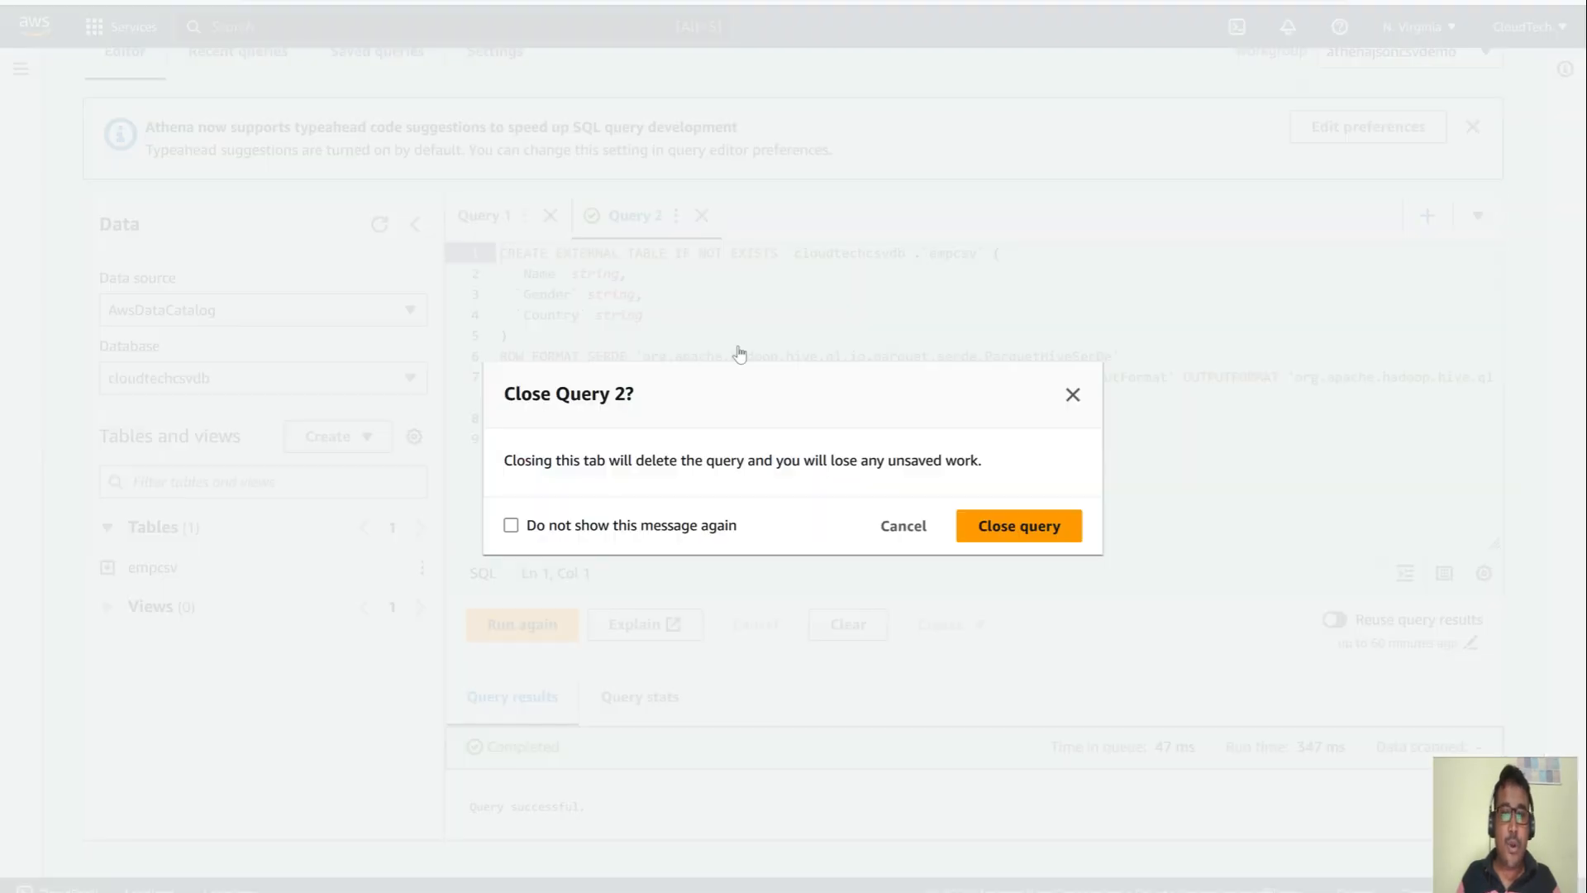
{"action": "left_click", "coordinate": [1016, 524]}
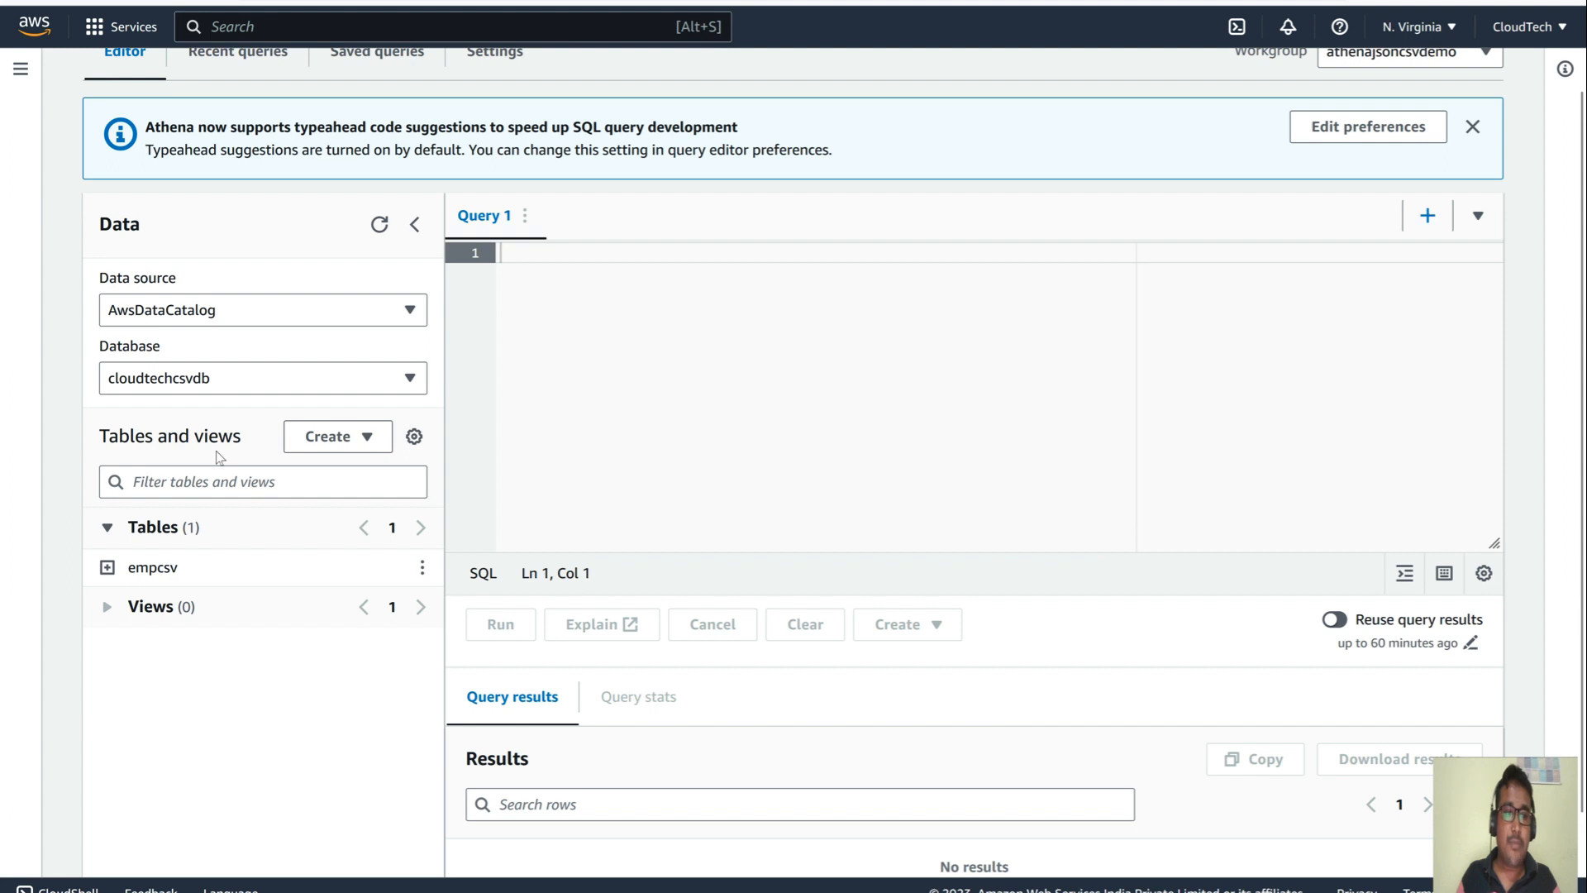
- Start creating a table with an AWS Glue crawler, name the crawler jsonempclr and proceed to its data sources
{"action": "left_click", "coordinate": [358, 436]}
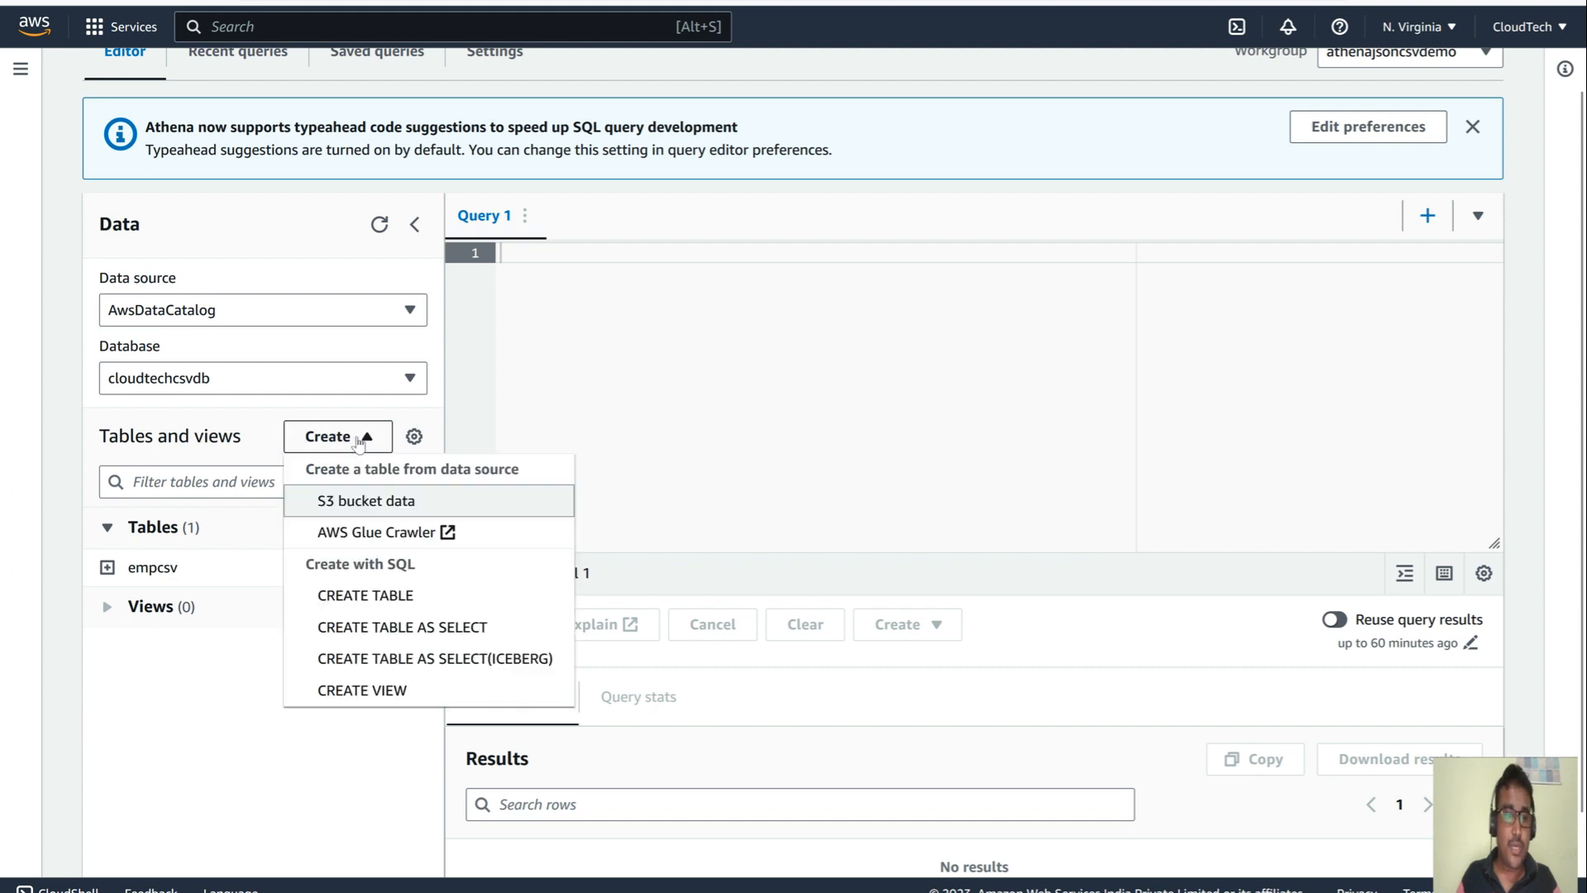
{"action": "left_click", "coordinate": [385, 537]}
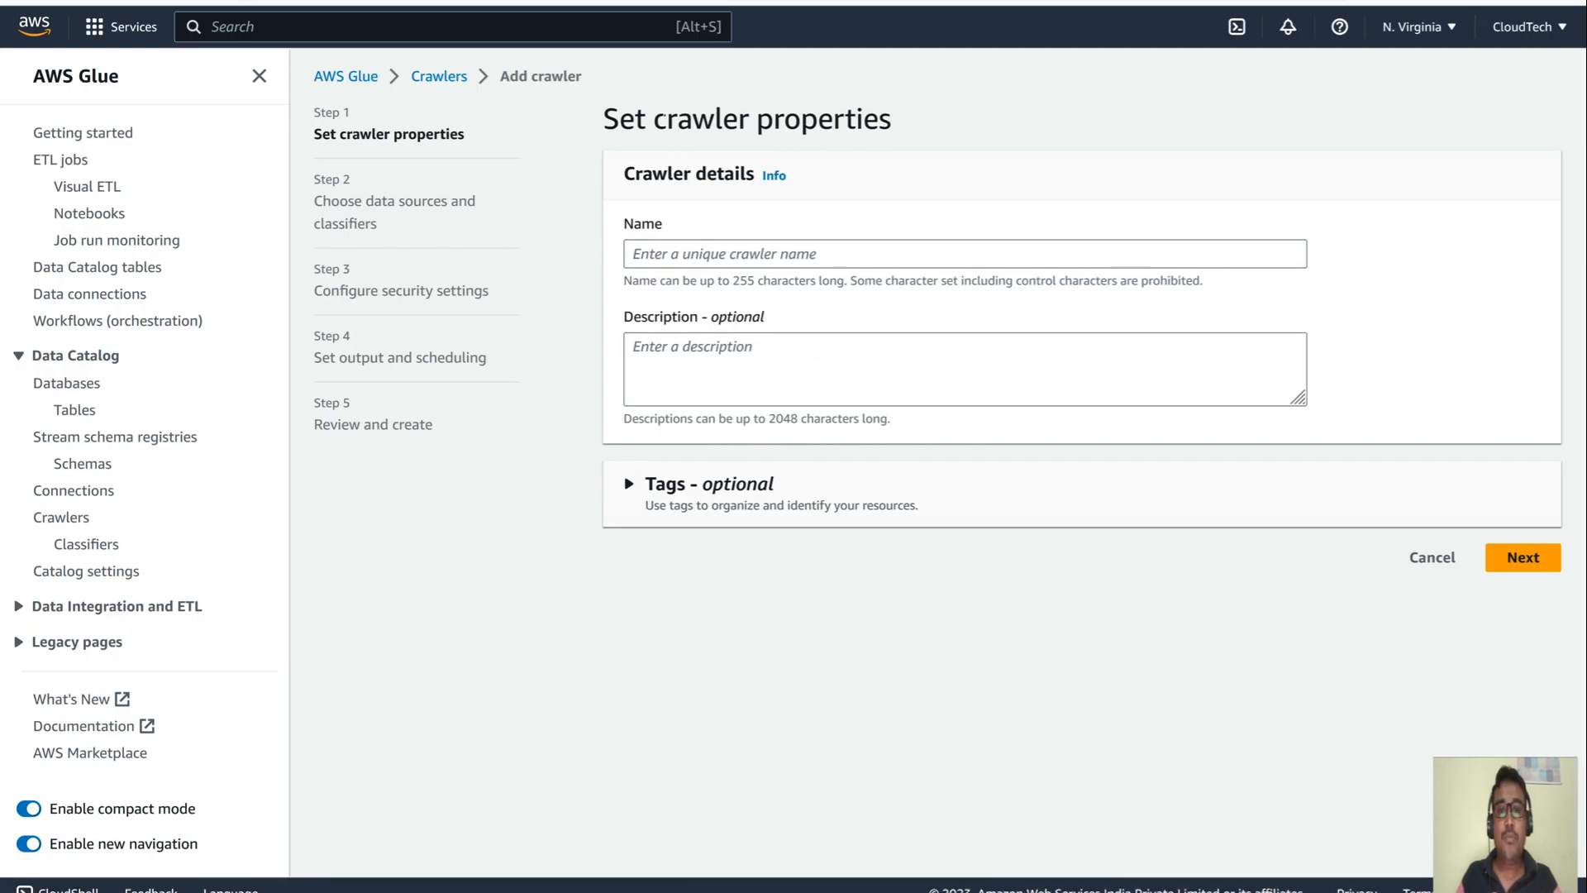
{"action": "left_click", "coordinate": [664, 254]}
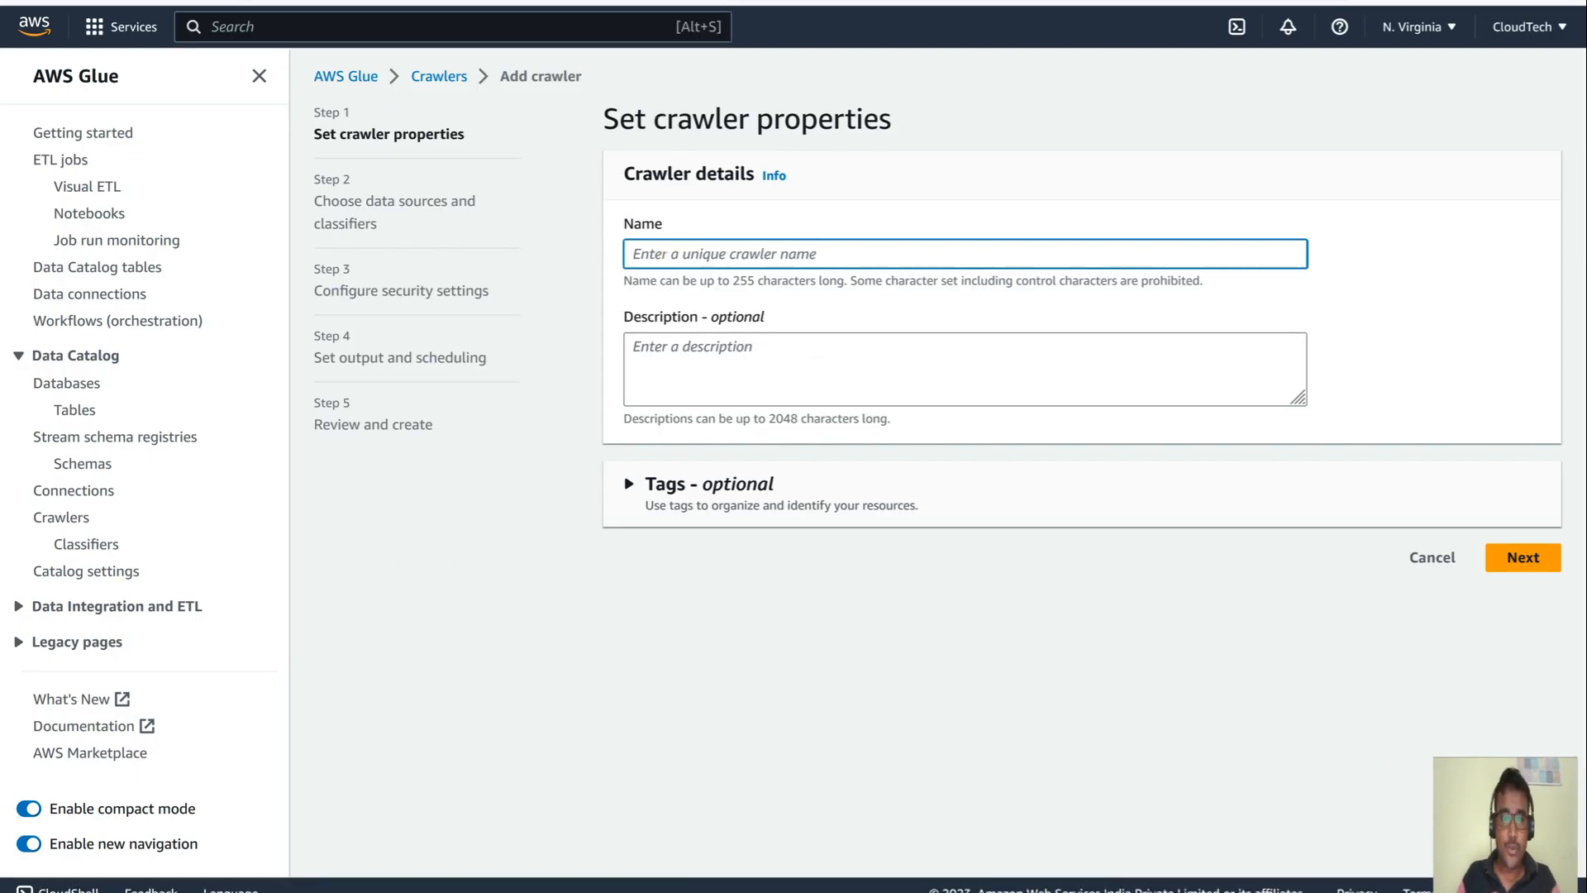
{"action": "type", "text": "json"}
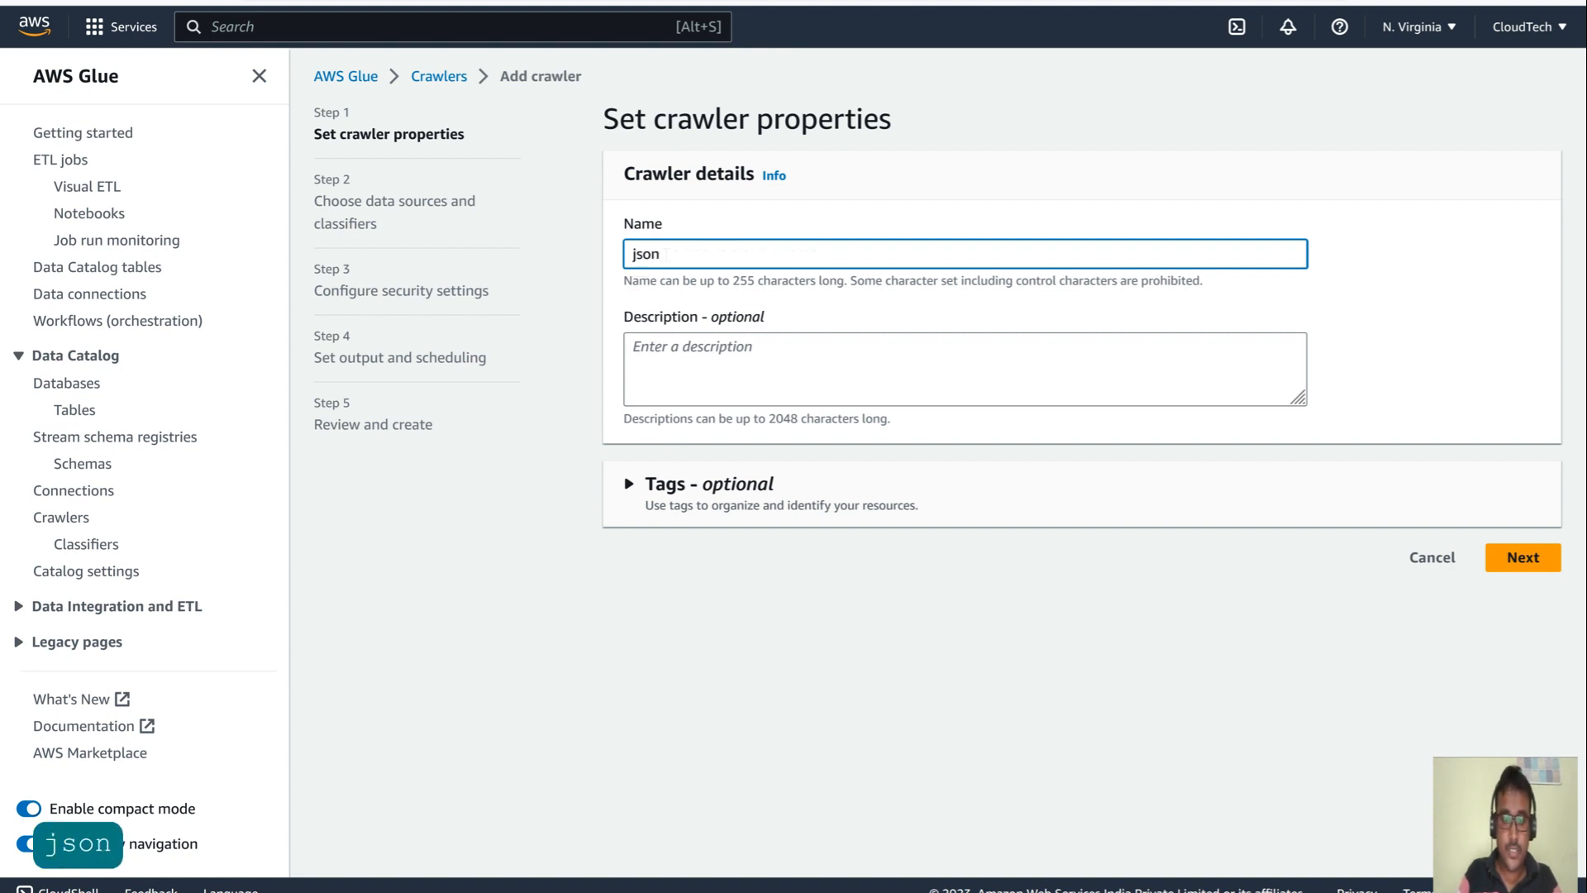
{"action": "type", "text": "emp"}
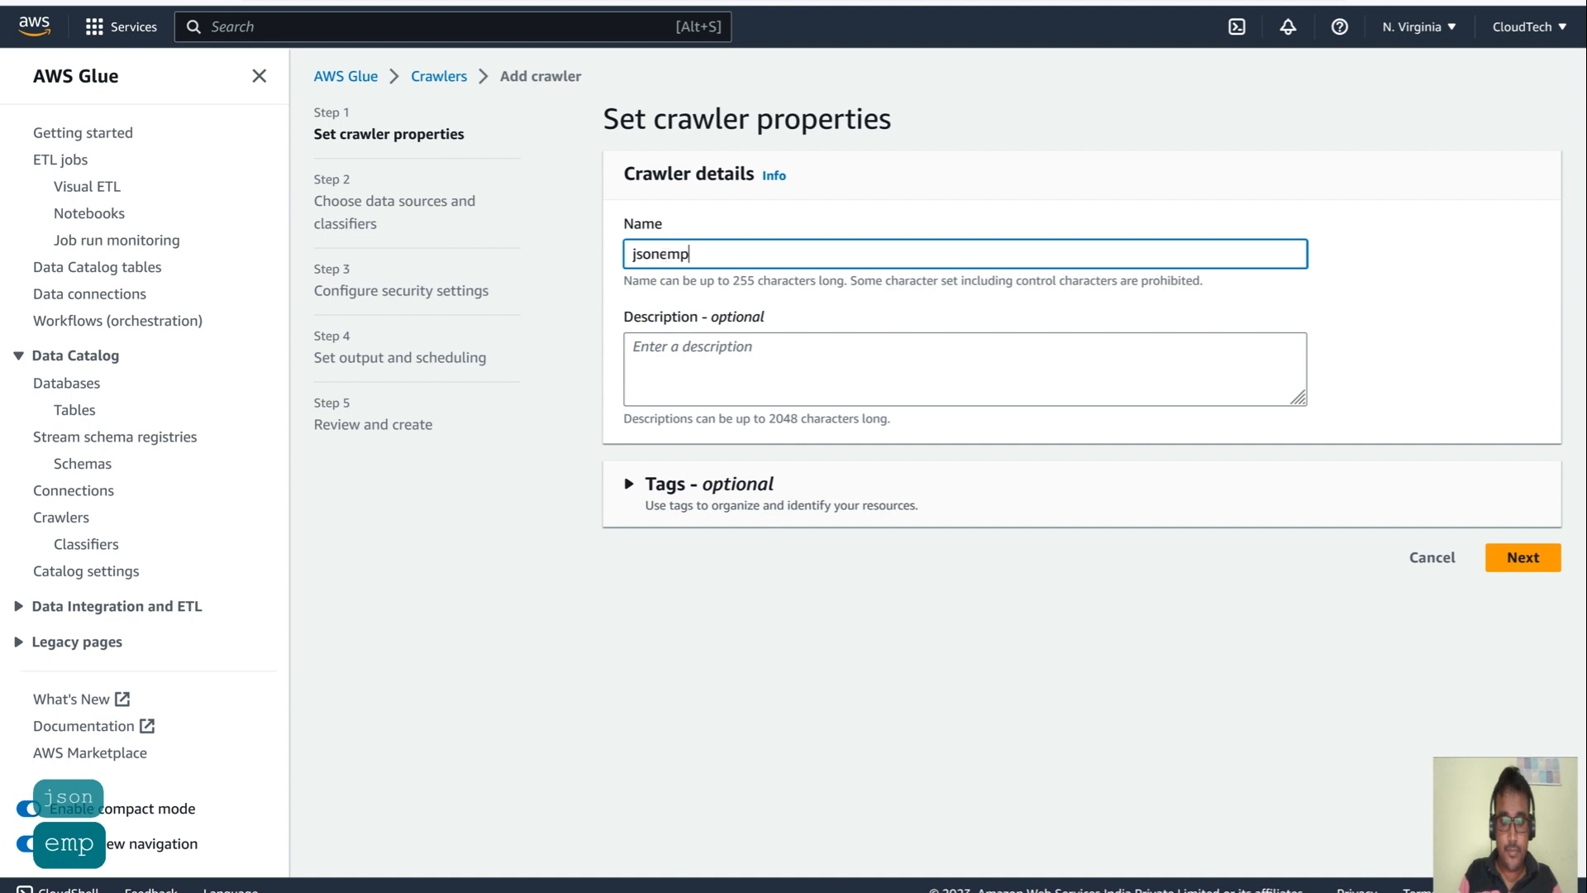
{"action": "type", "text": "clr"}
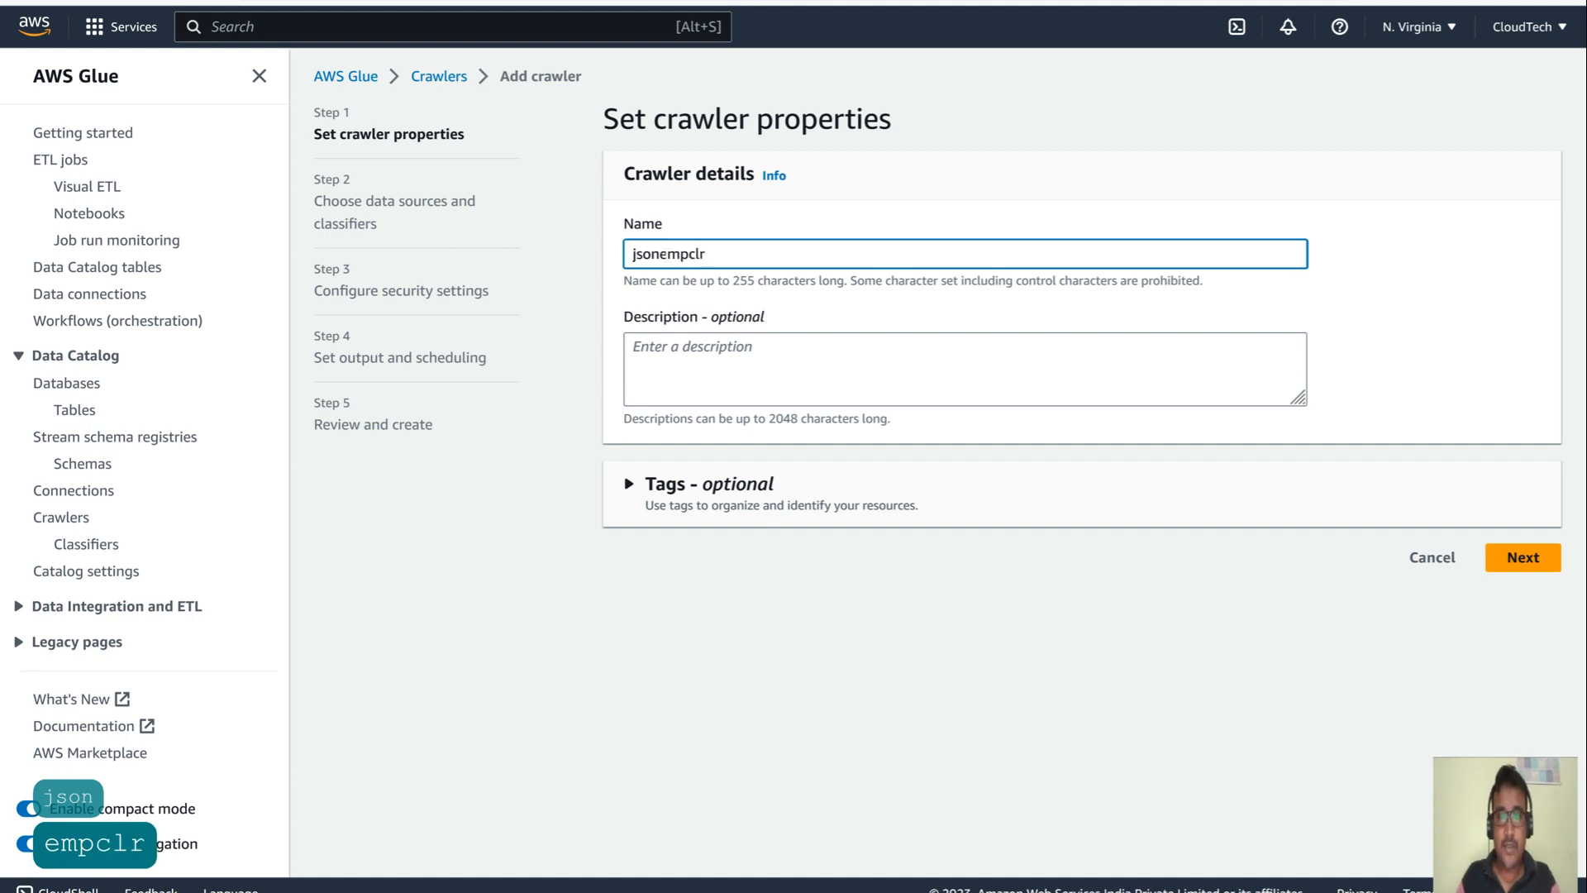
{"action": "left_click", "coordinate": [1523, 557]}
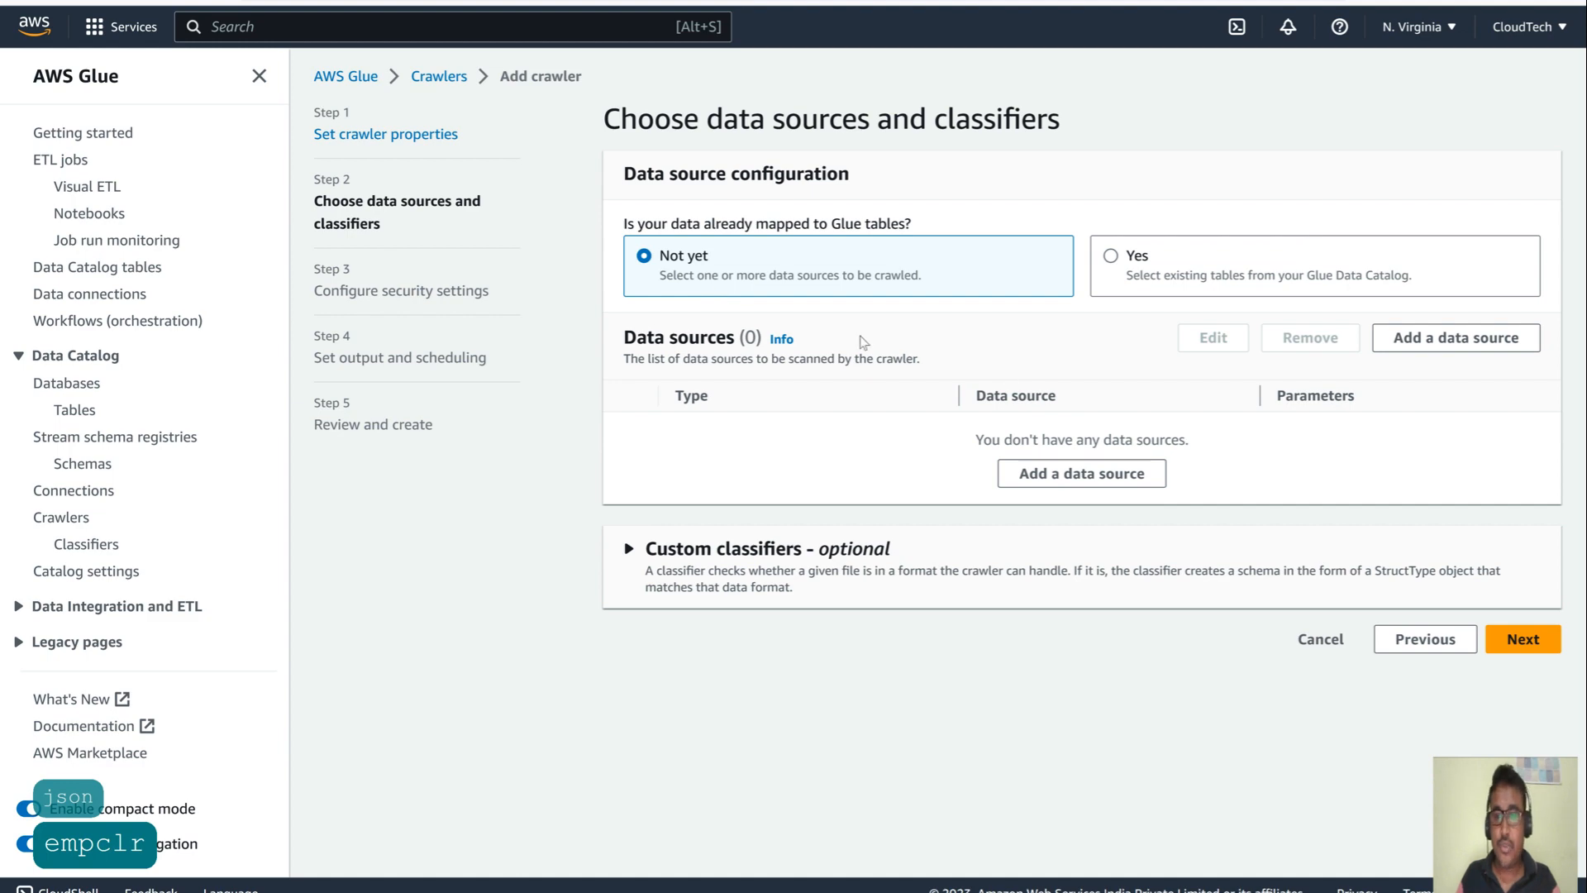
- Start adding an S3 data source to the crawler and choose the athenajson/ folder of the cloudtechth-athena-glue-demo bucket as its path
{"action": "left_click", "coordinate": [1098, 484]}
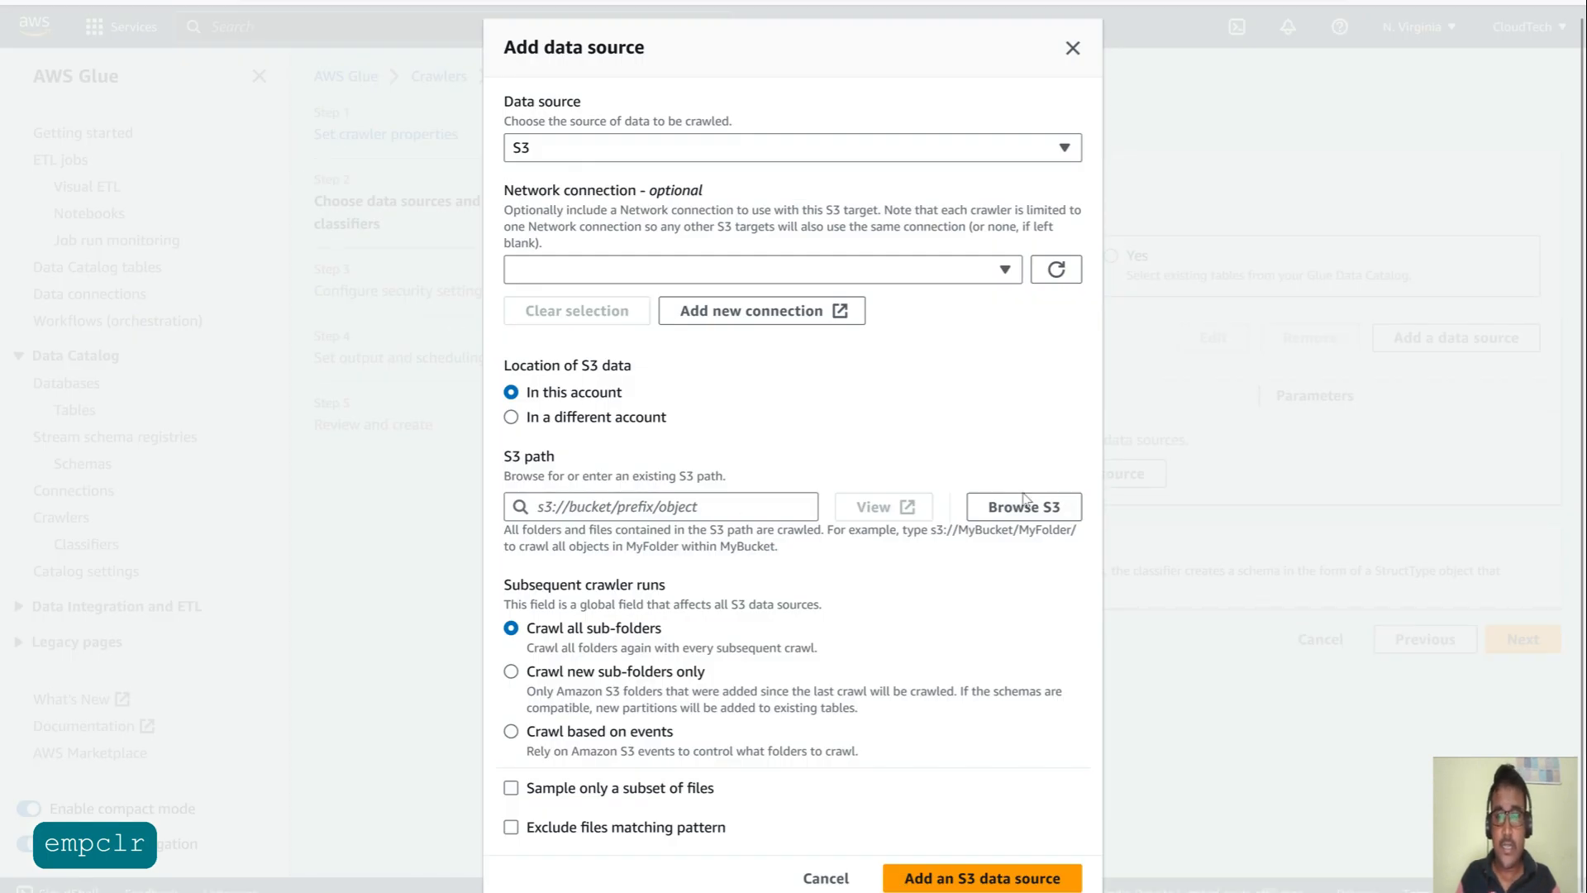
{"action": "left_click", "coordinate": [1023, 505]}
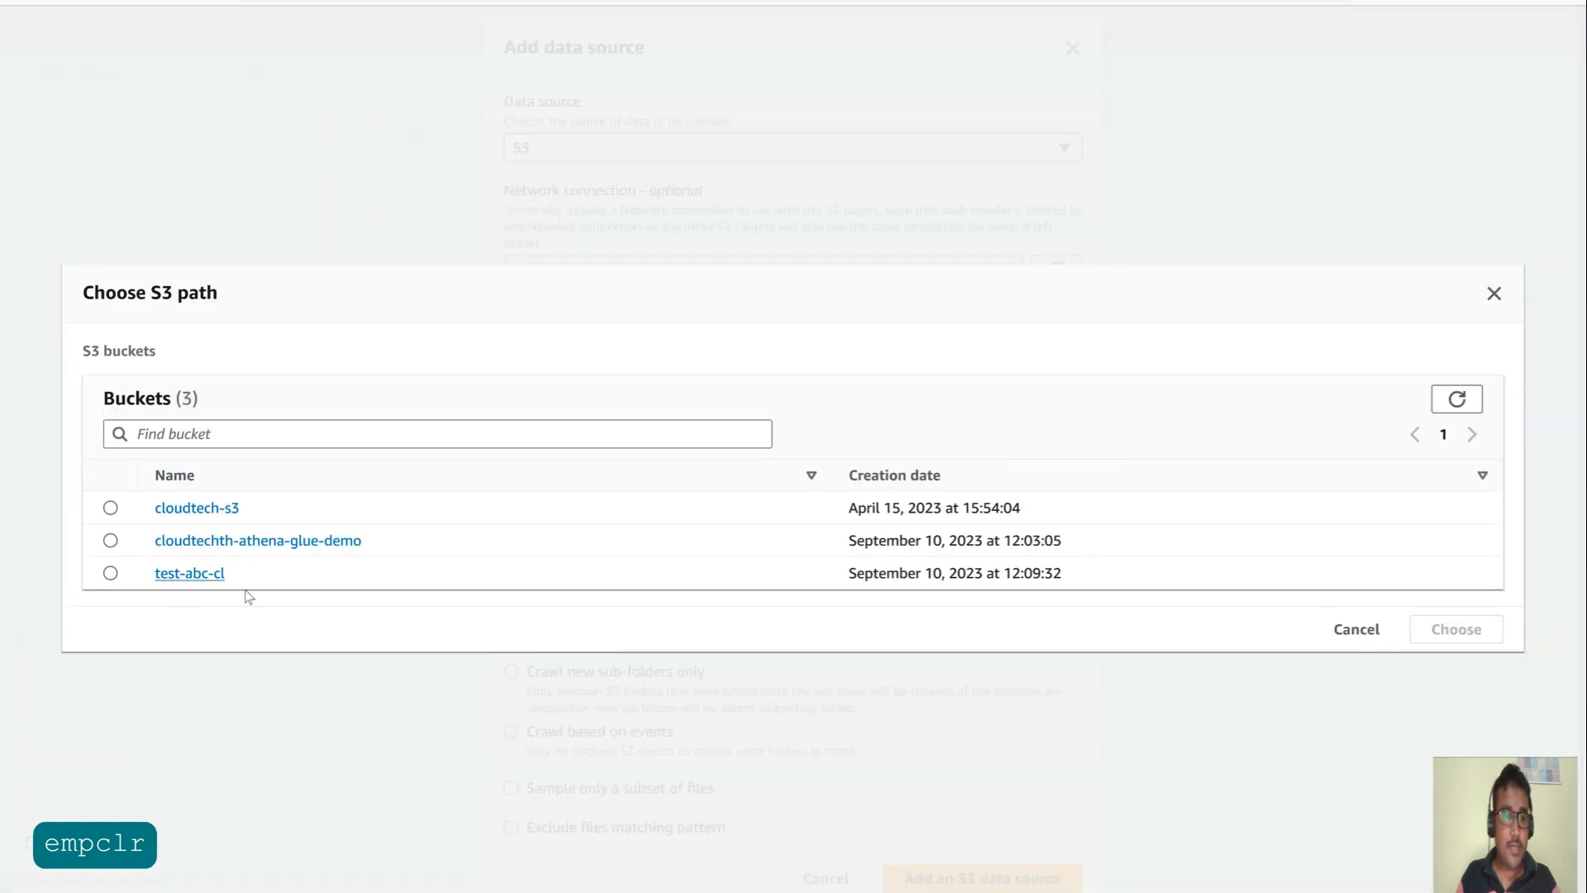
{"action": "left_click", "coordinate": [259, 541]}
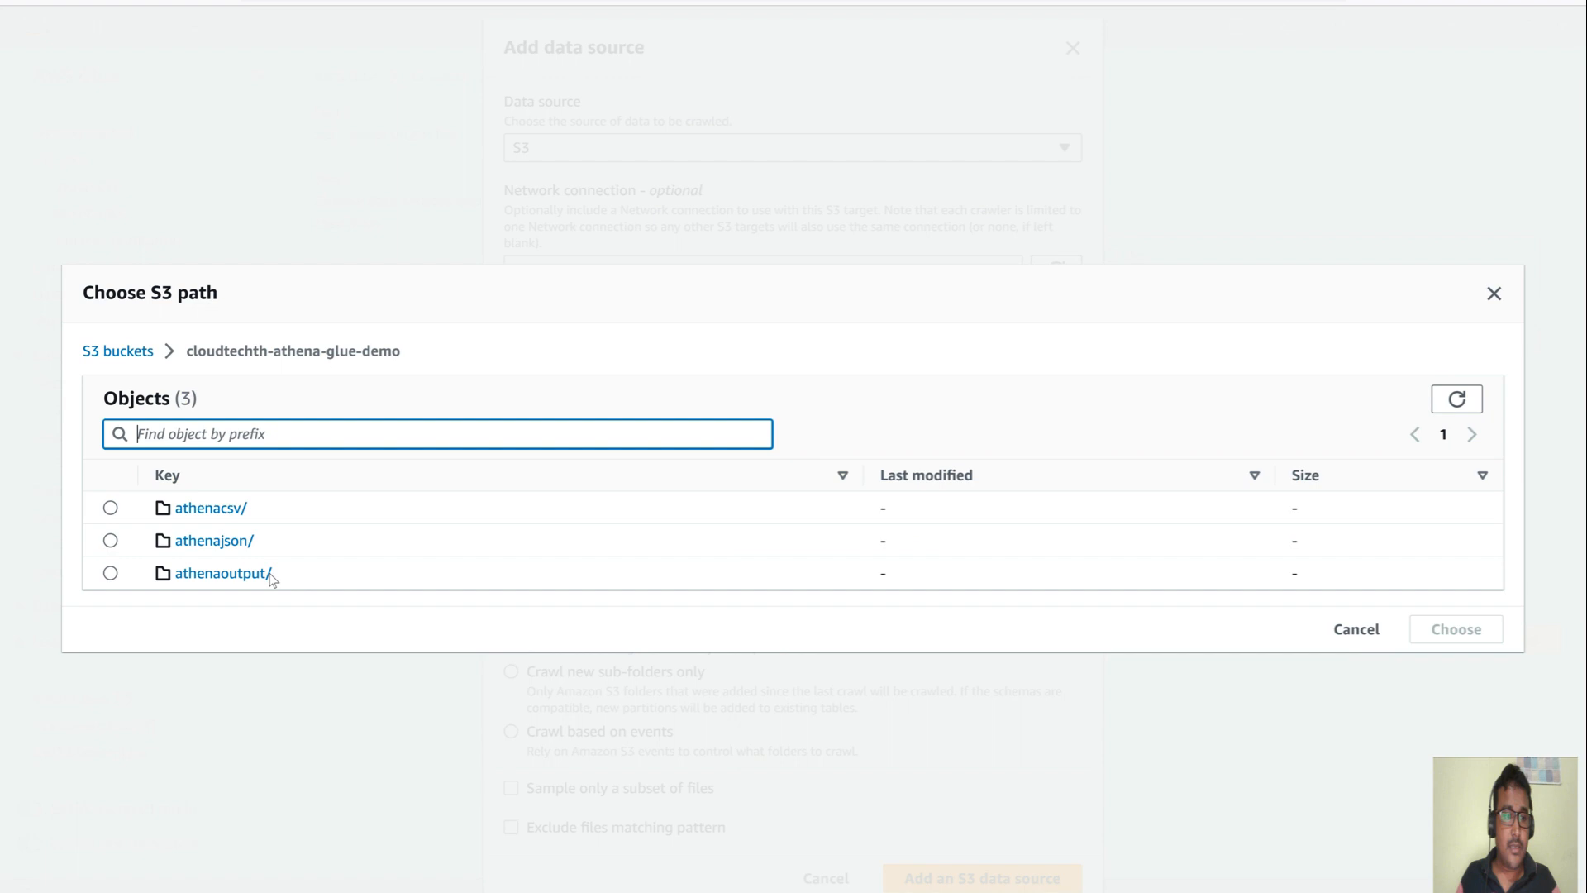
{"action": "left_click", "coordinate": [110, 540]}
{"action": "left_click", "coordinate": [1456, 630]}
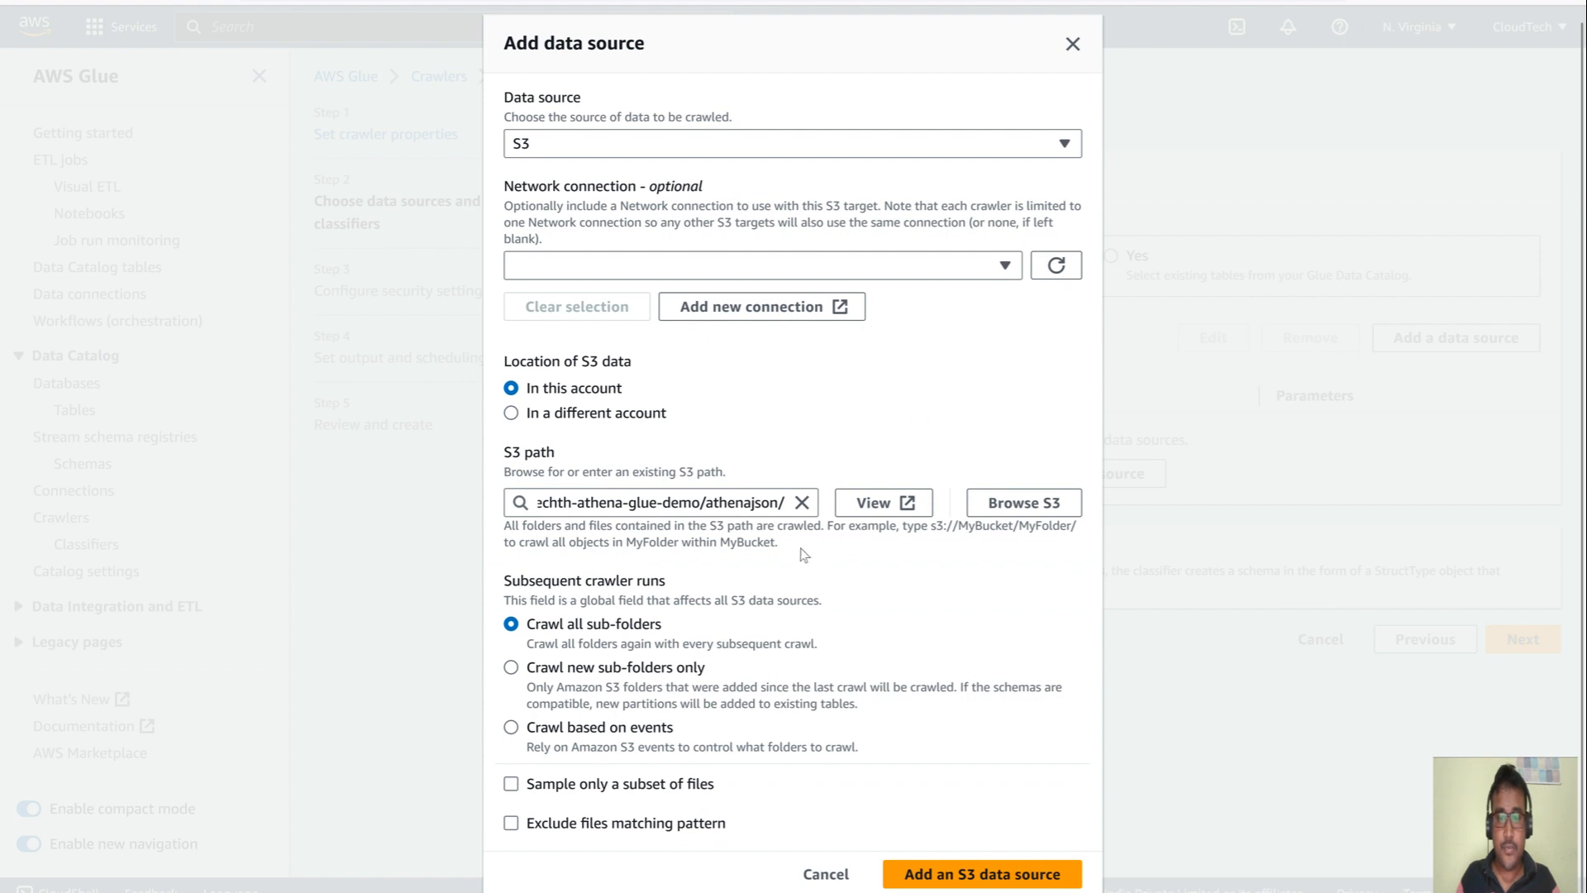
- Reselect the athenajson/ folder of the cloudtechth-athena-glue-demo bucket as the S3 path, add the data source and proceed to the security settings
{"action": "left_click", "coordinate": [801, 502]}
{"action": "left_click", "coordinate": [1012, 503]}
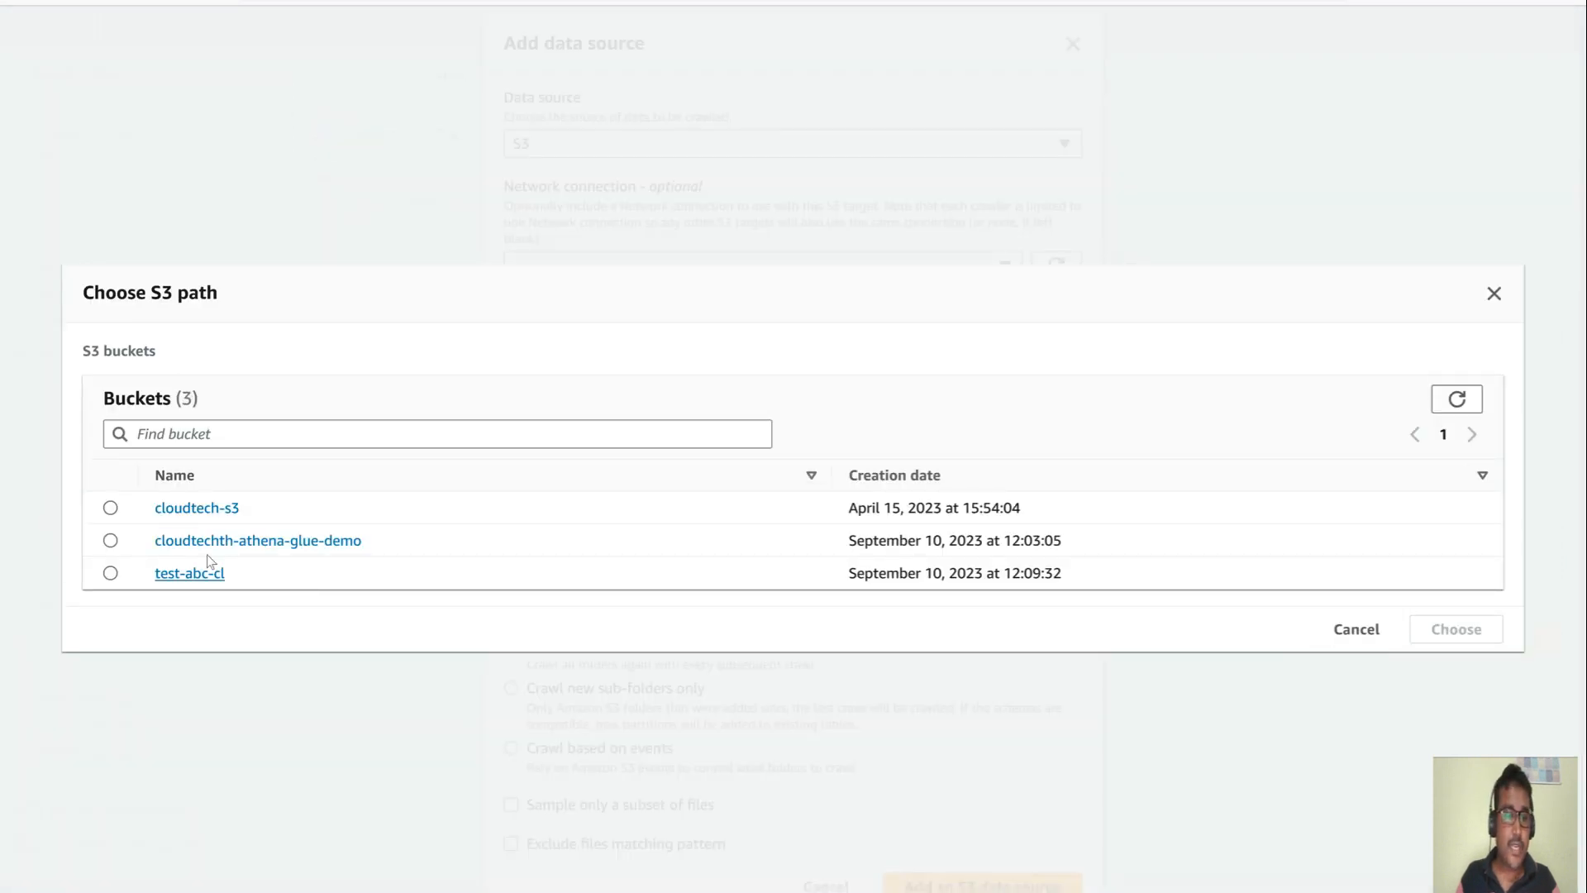
{"action": "left_click", "coordinate": [211, 541]}
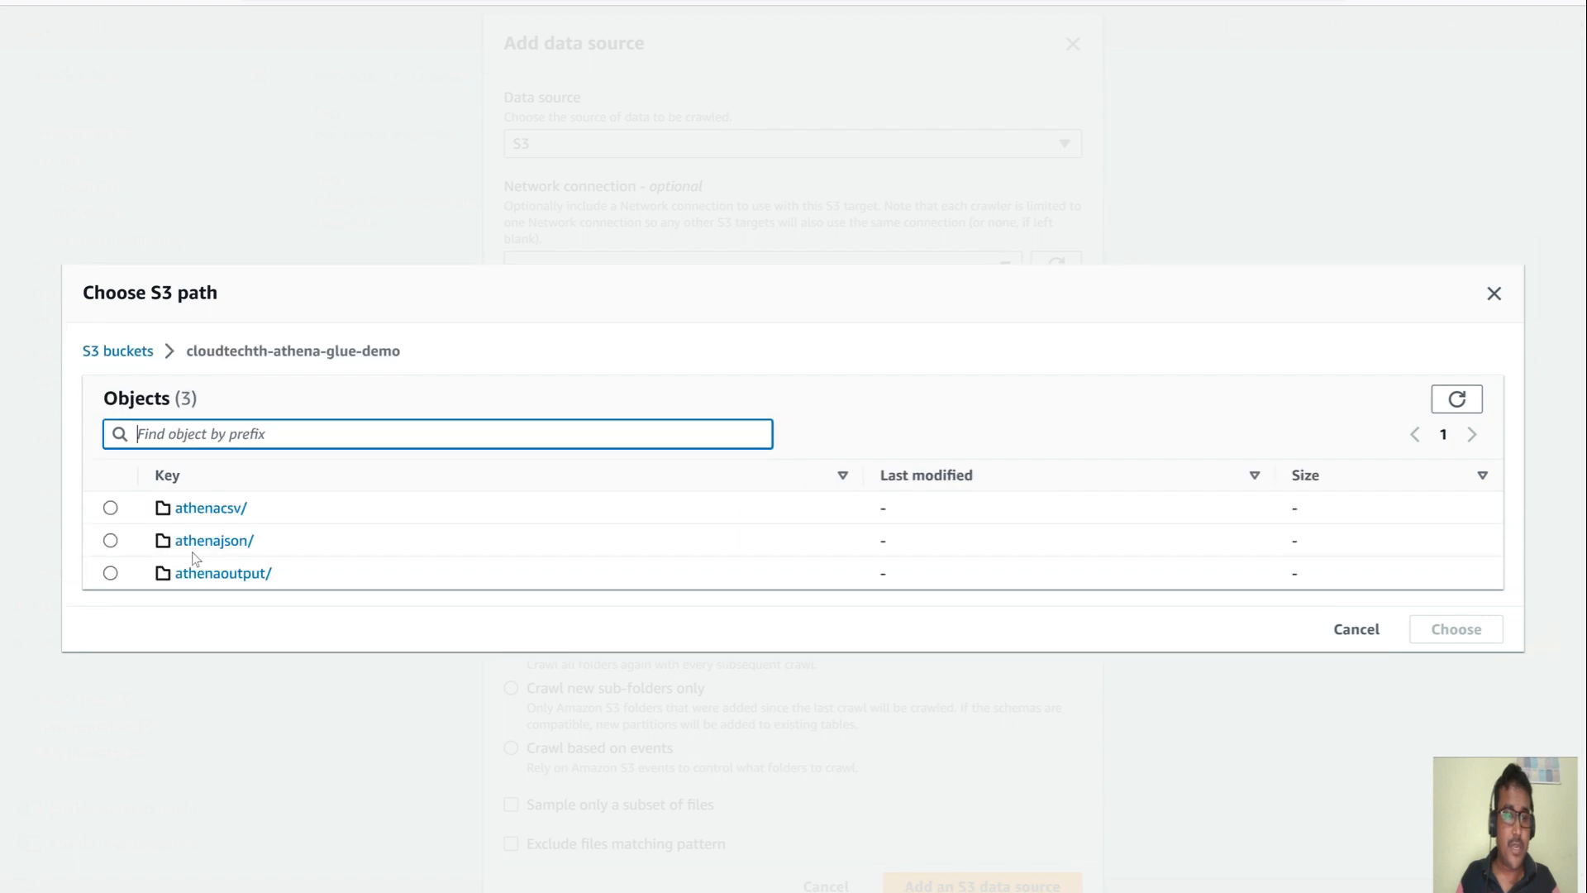
{"action": "left_click", "coordinate": [109, 541]}
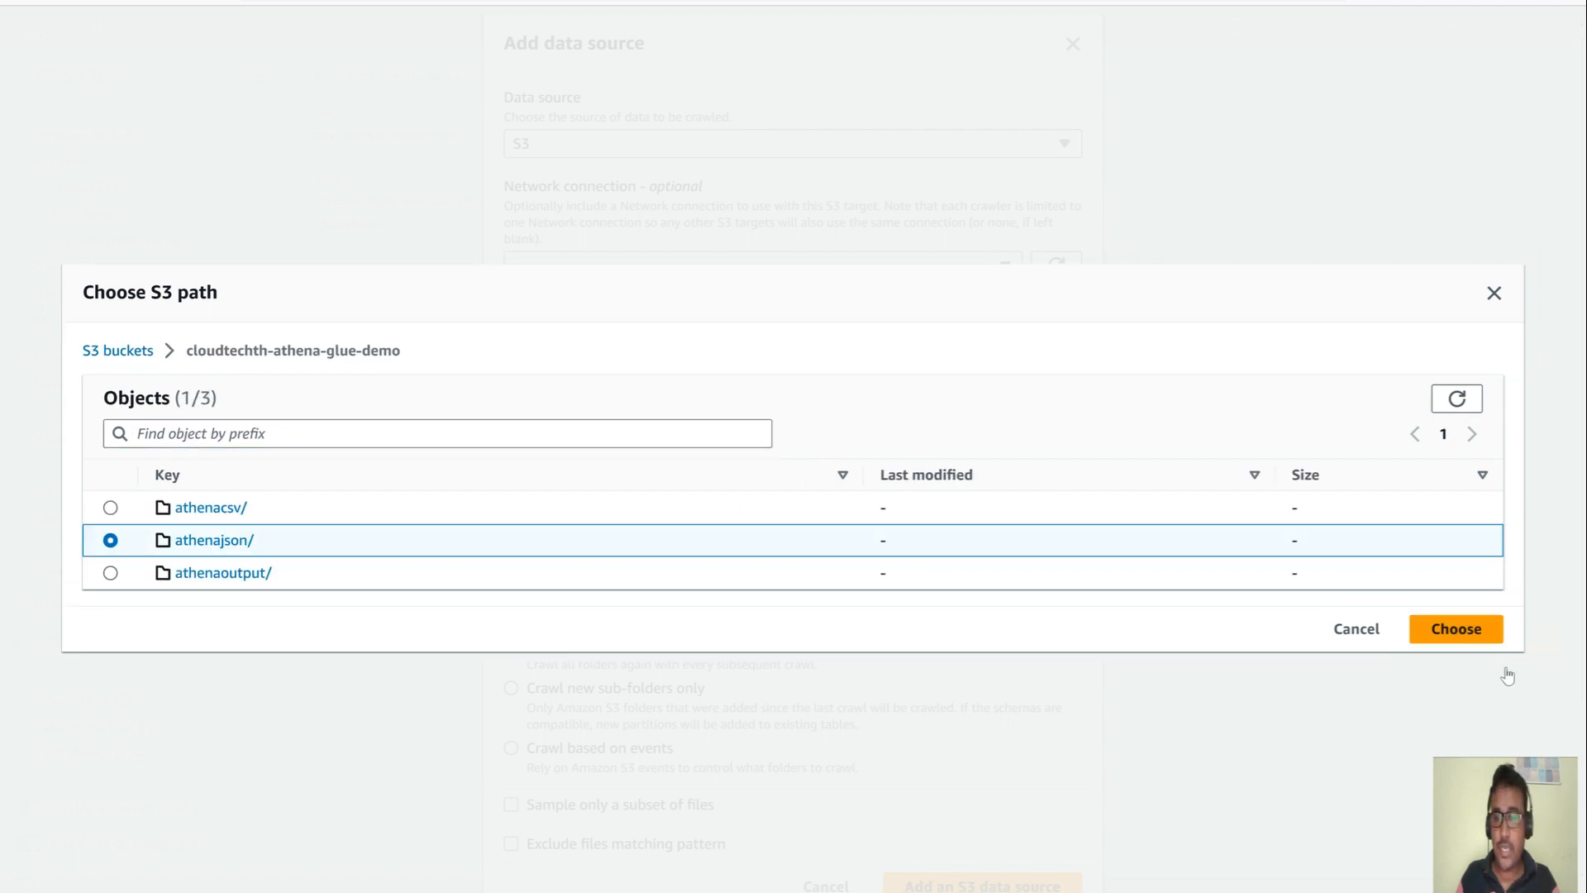
{"action": "left_click", "coordinate": [1478, 646]}
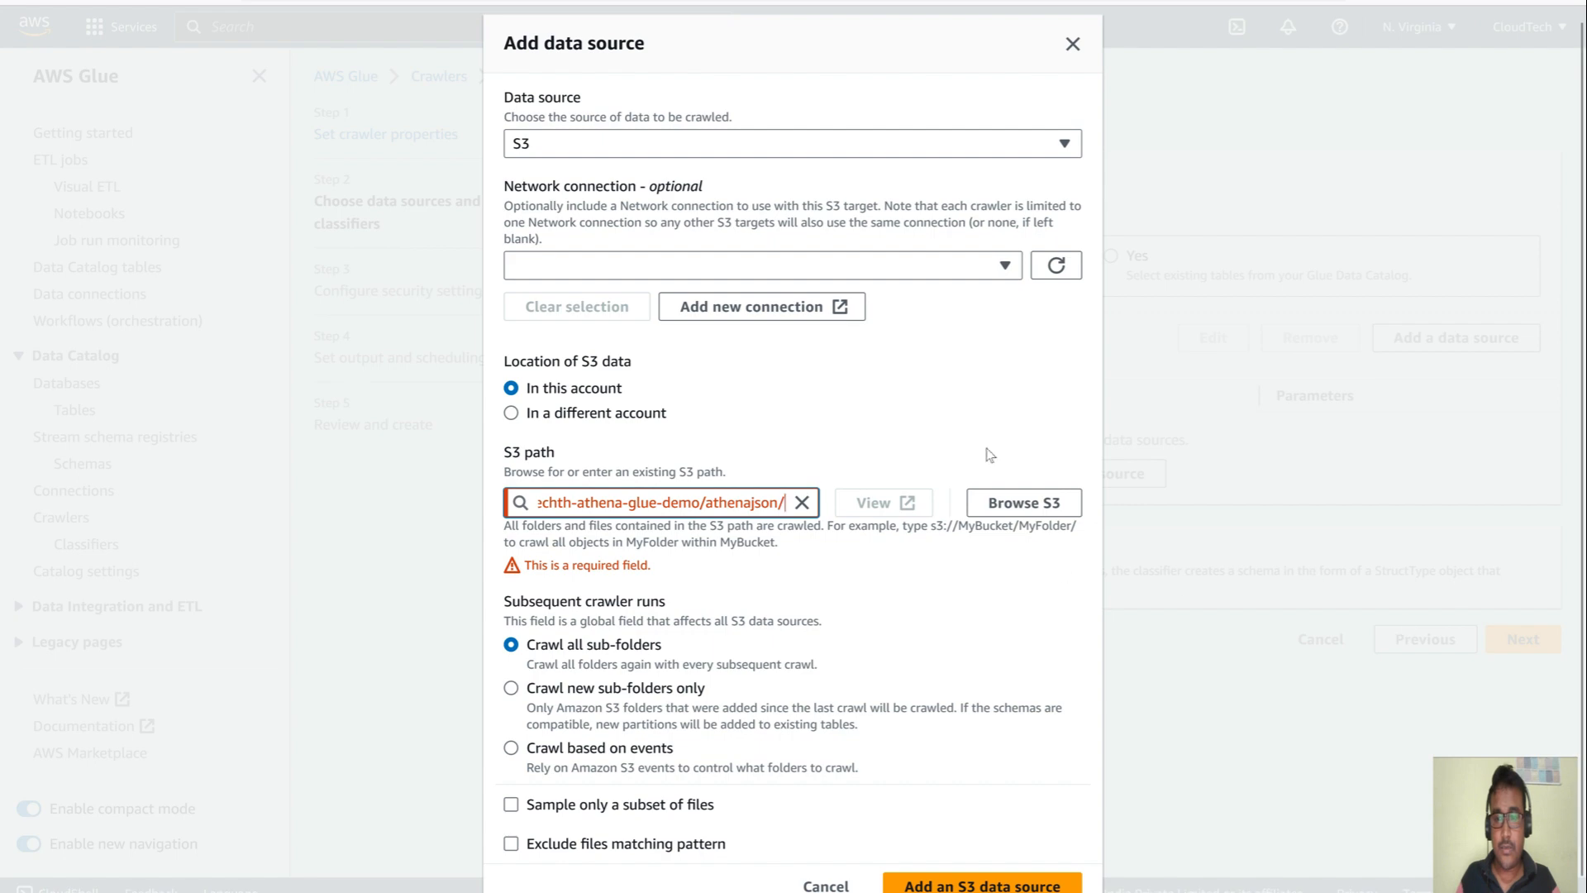
{"action": "left_click", "coordinate": [950, 872]}
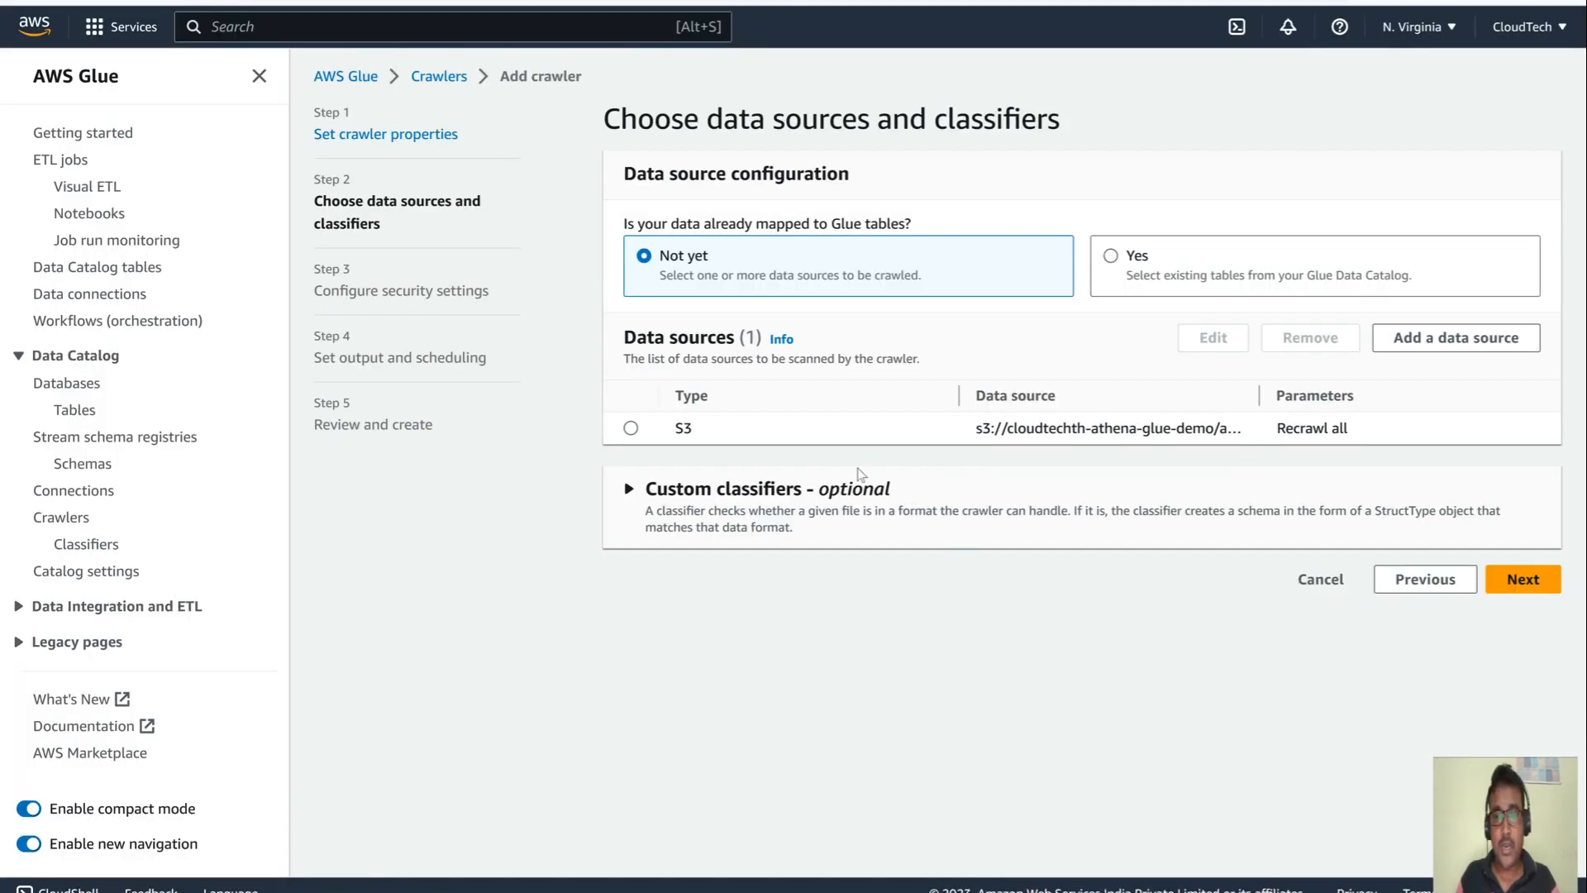
{"action": "left_click", "coordinate": [1521, 579]}
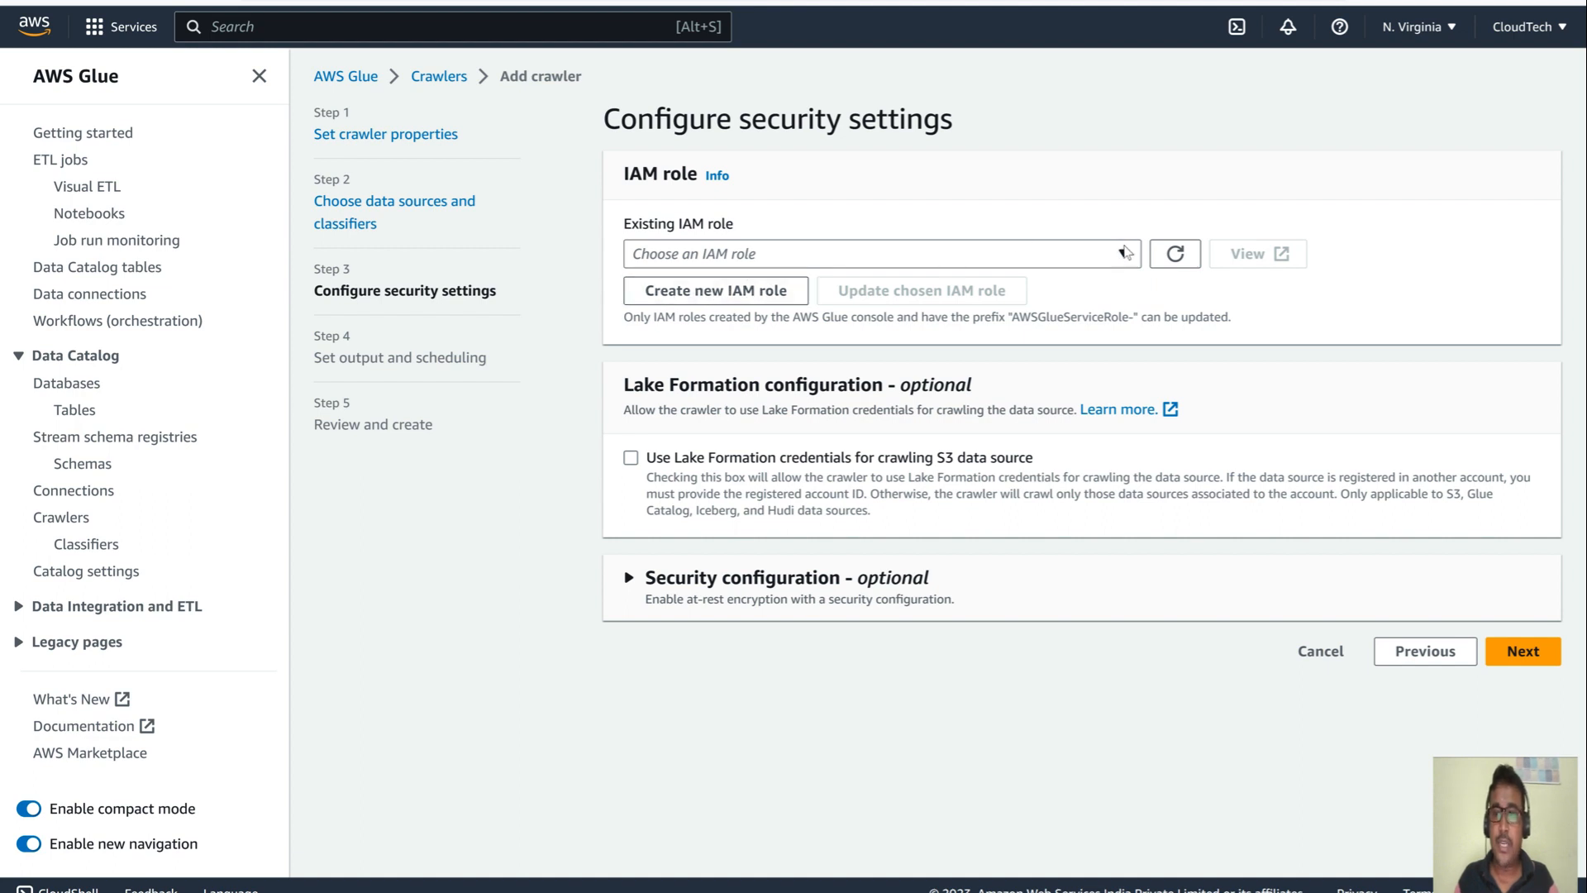
- Create a new IAM role named AWSGlueServiceRole-demo-athena-iam for the crawler
{"action": "left_click", "coordinate": [1124, 253]}
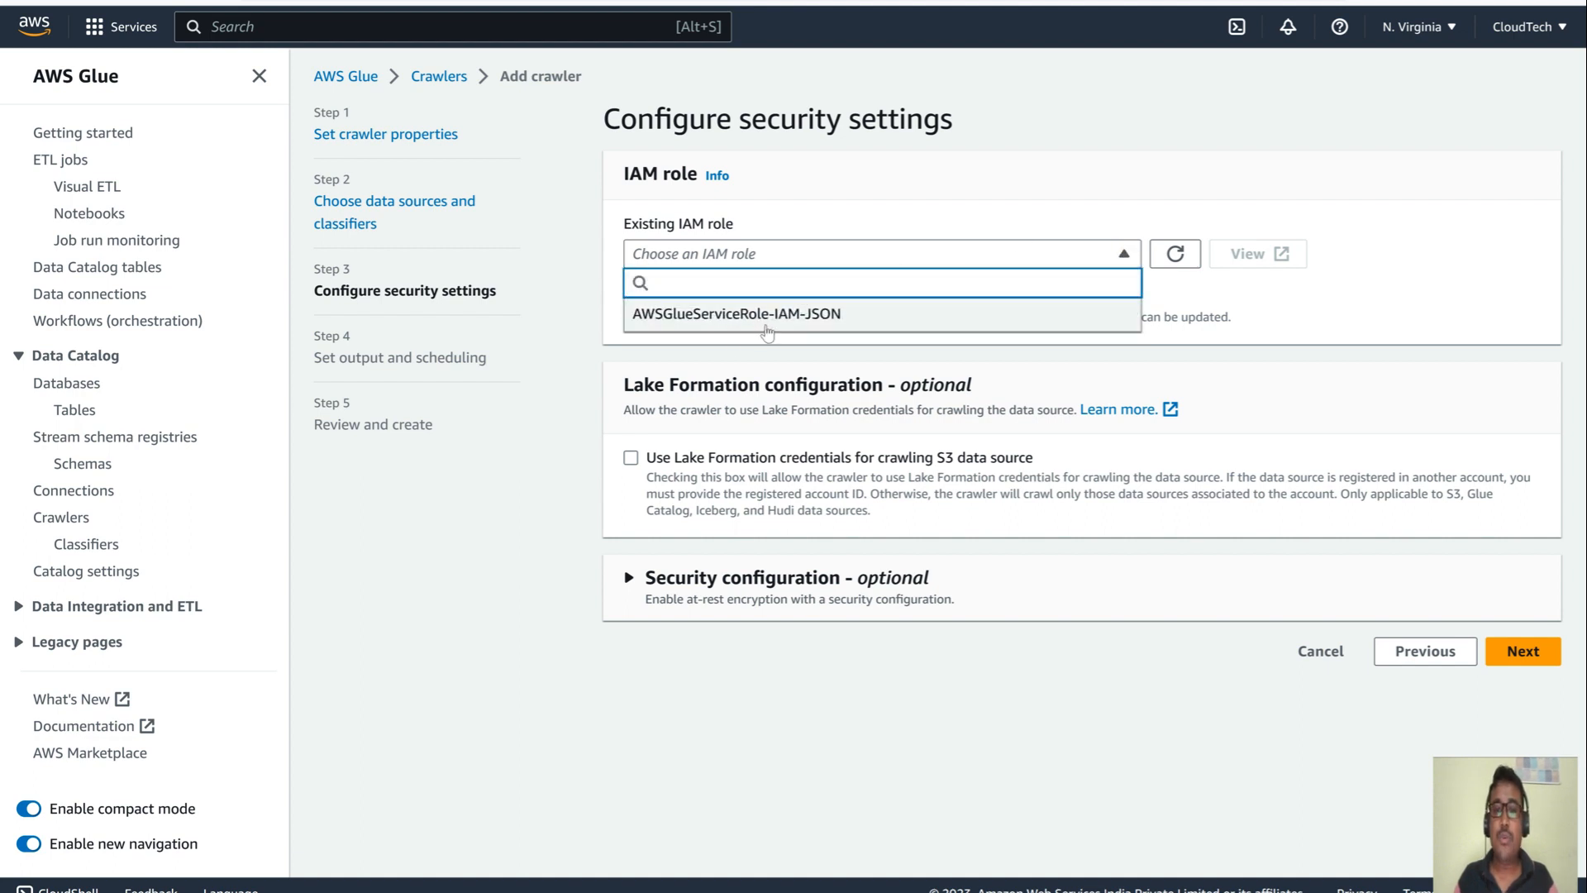
{"action": "left_click", "coordinate": [975, 191]}
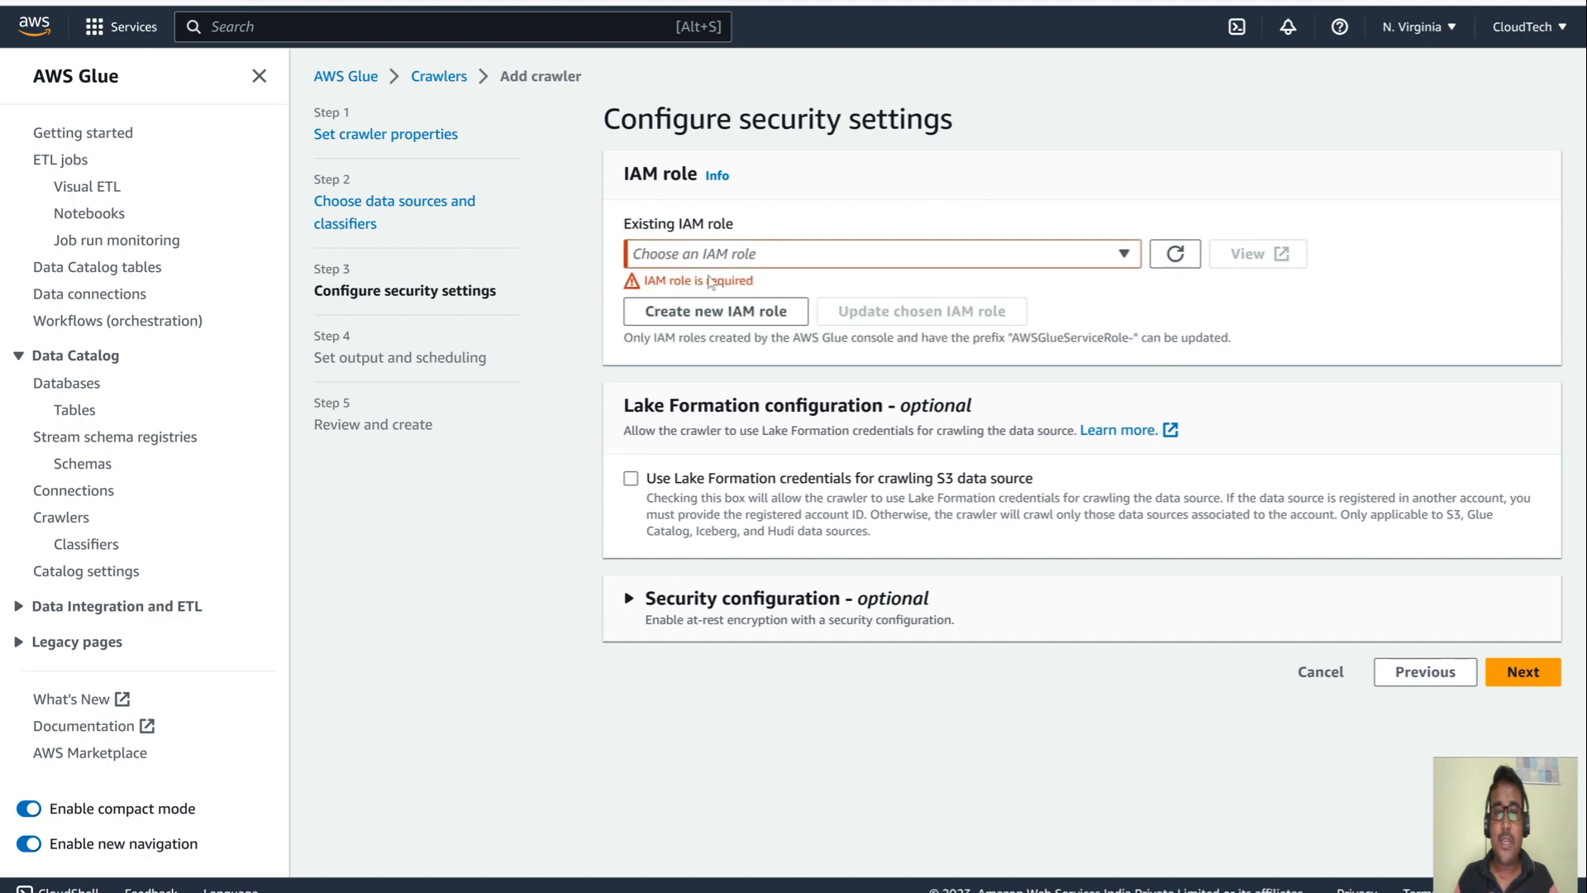
{"action": "left_click", "coordinate": [712, 320]}
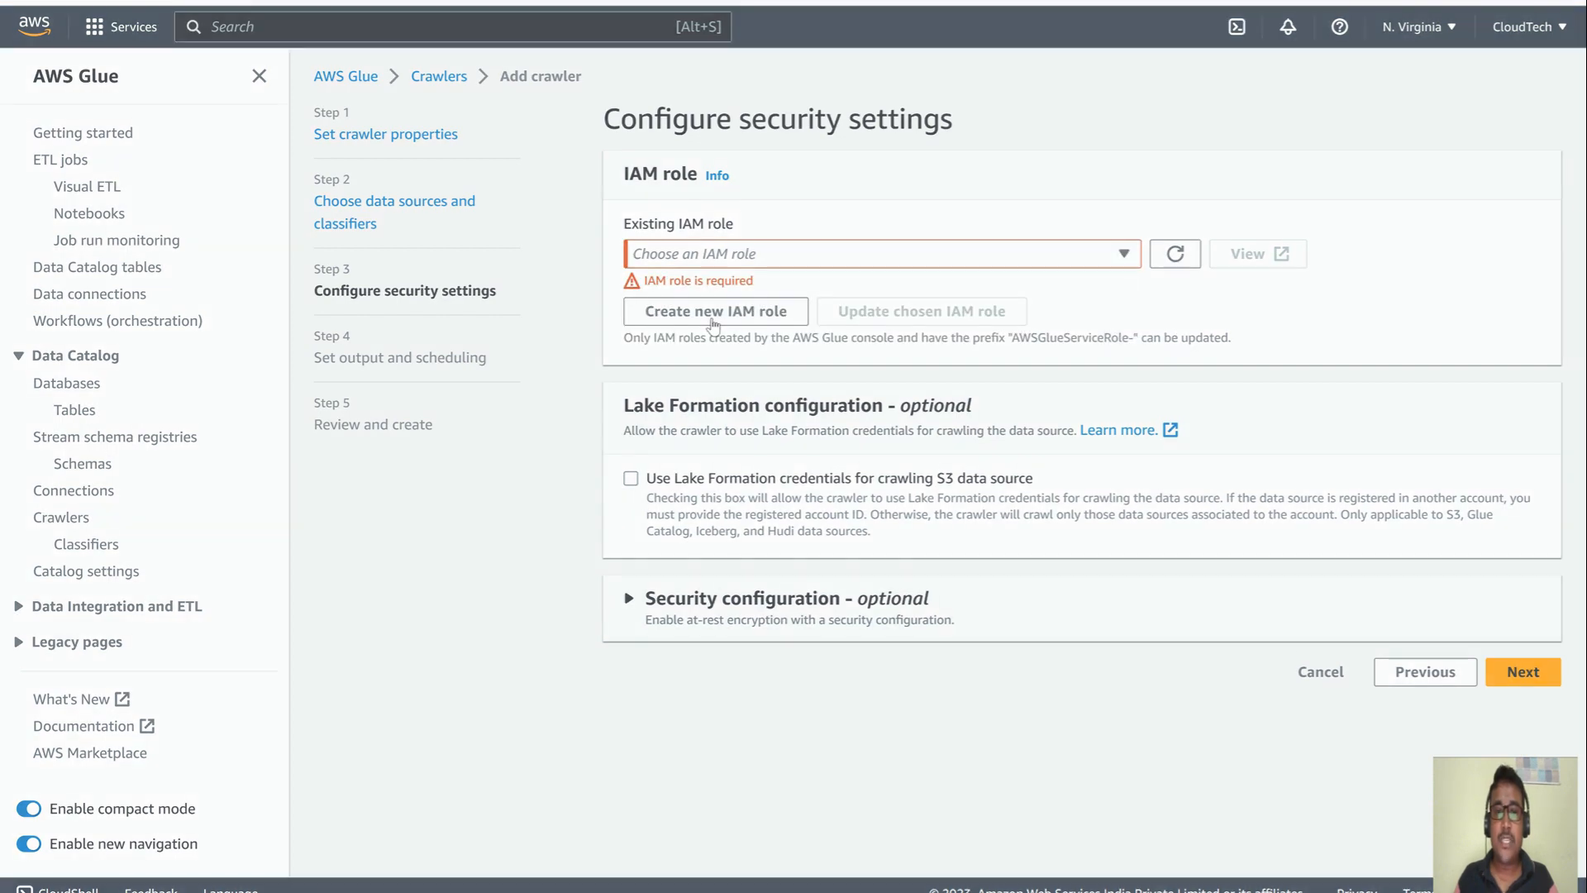
{"action": "left_click", "coordinate": [693, 477]}
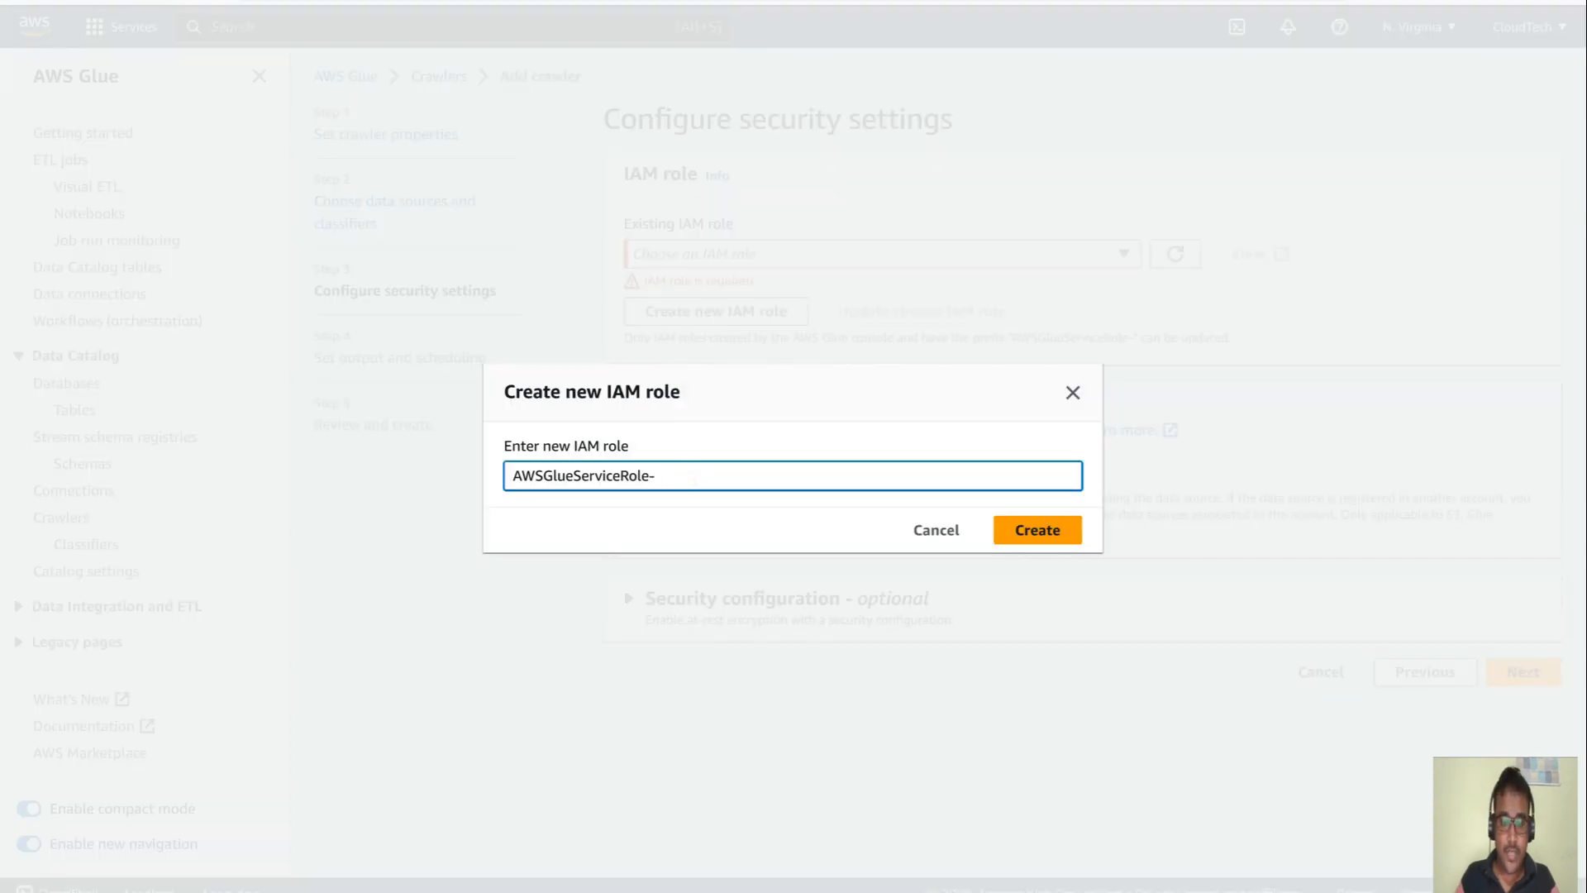
{"action": "type", "text": "demo"}
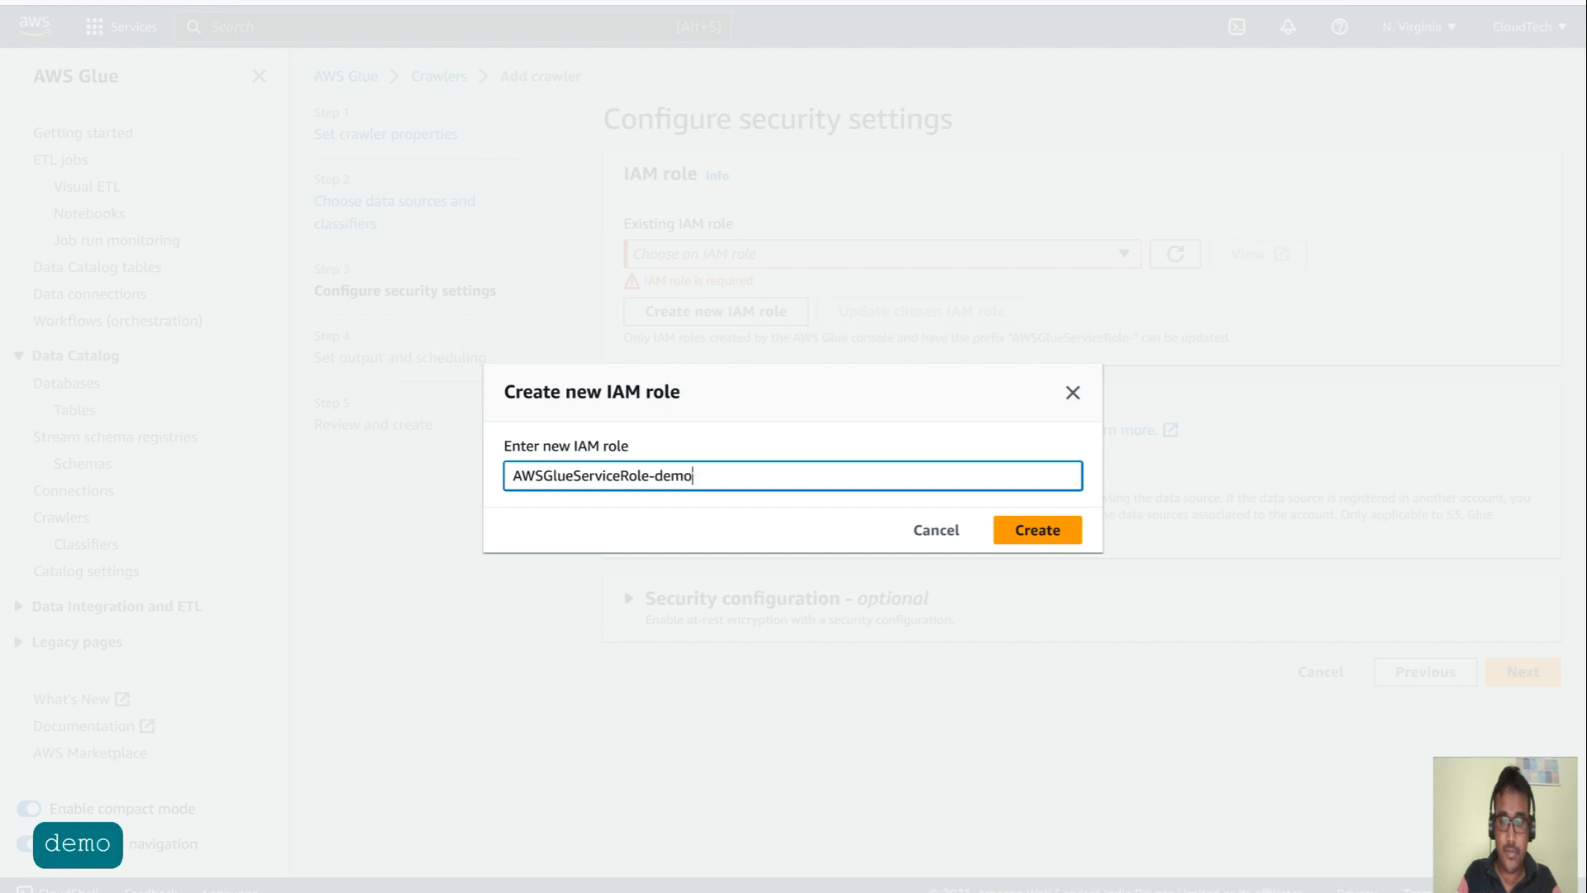
{"action": "type", "text": "-athe"}
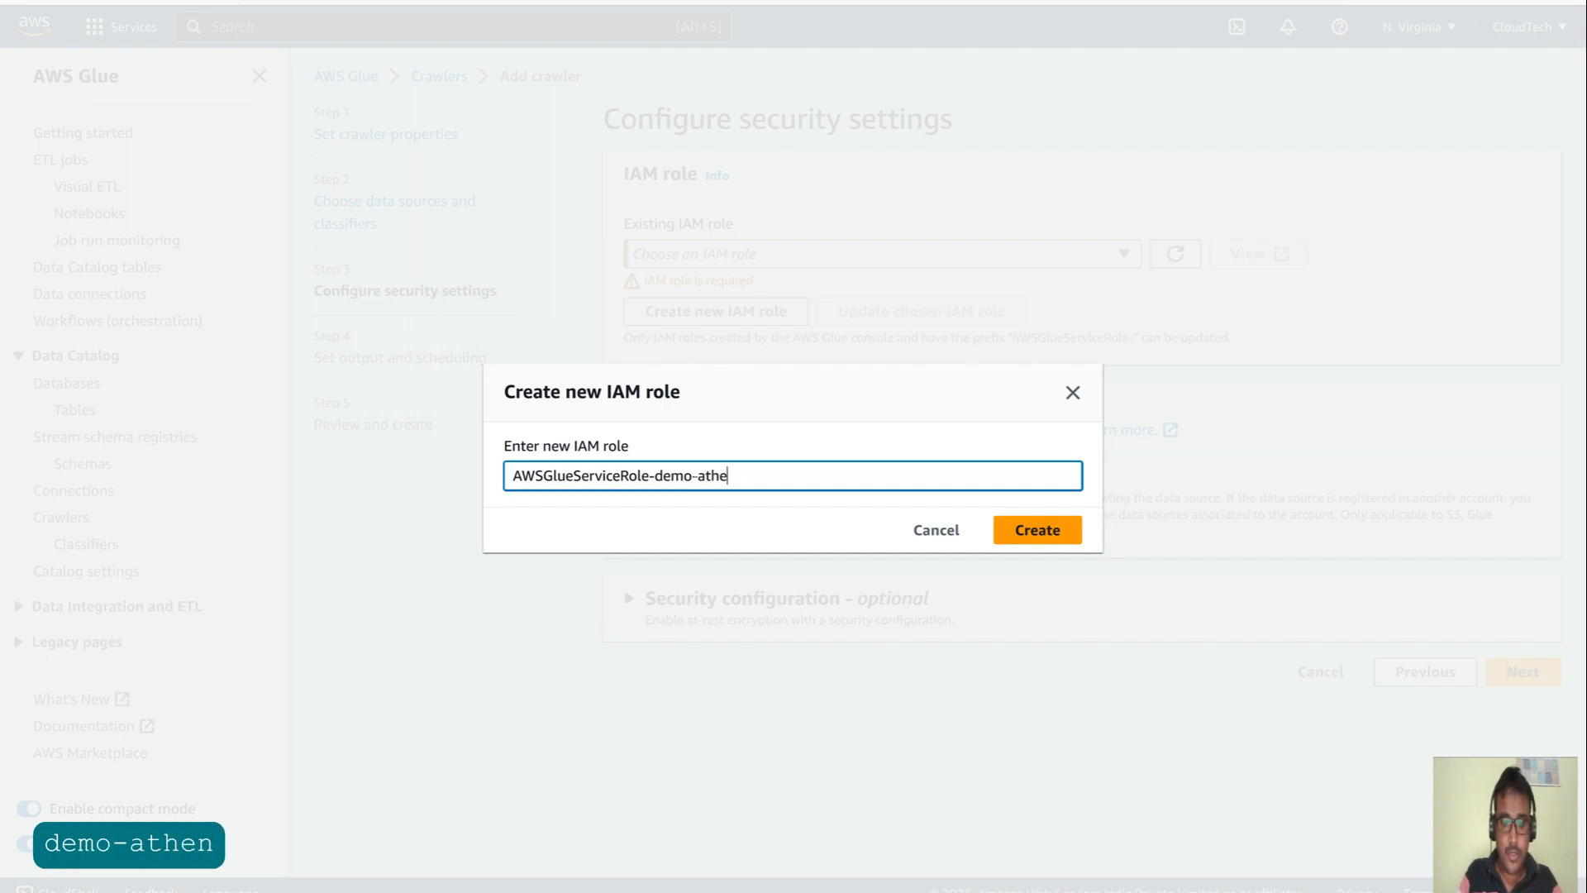
{"action": "type", "text": "na-iam"}
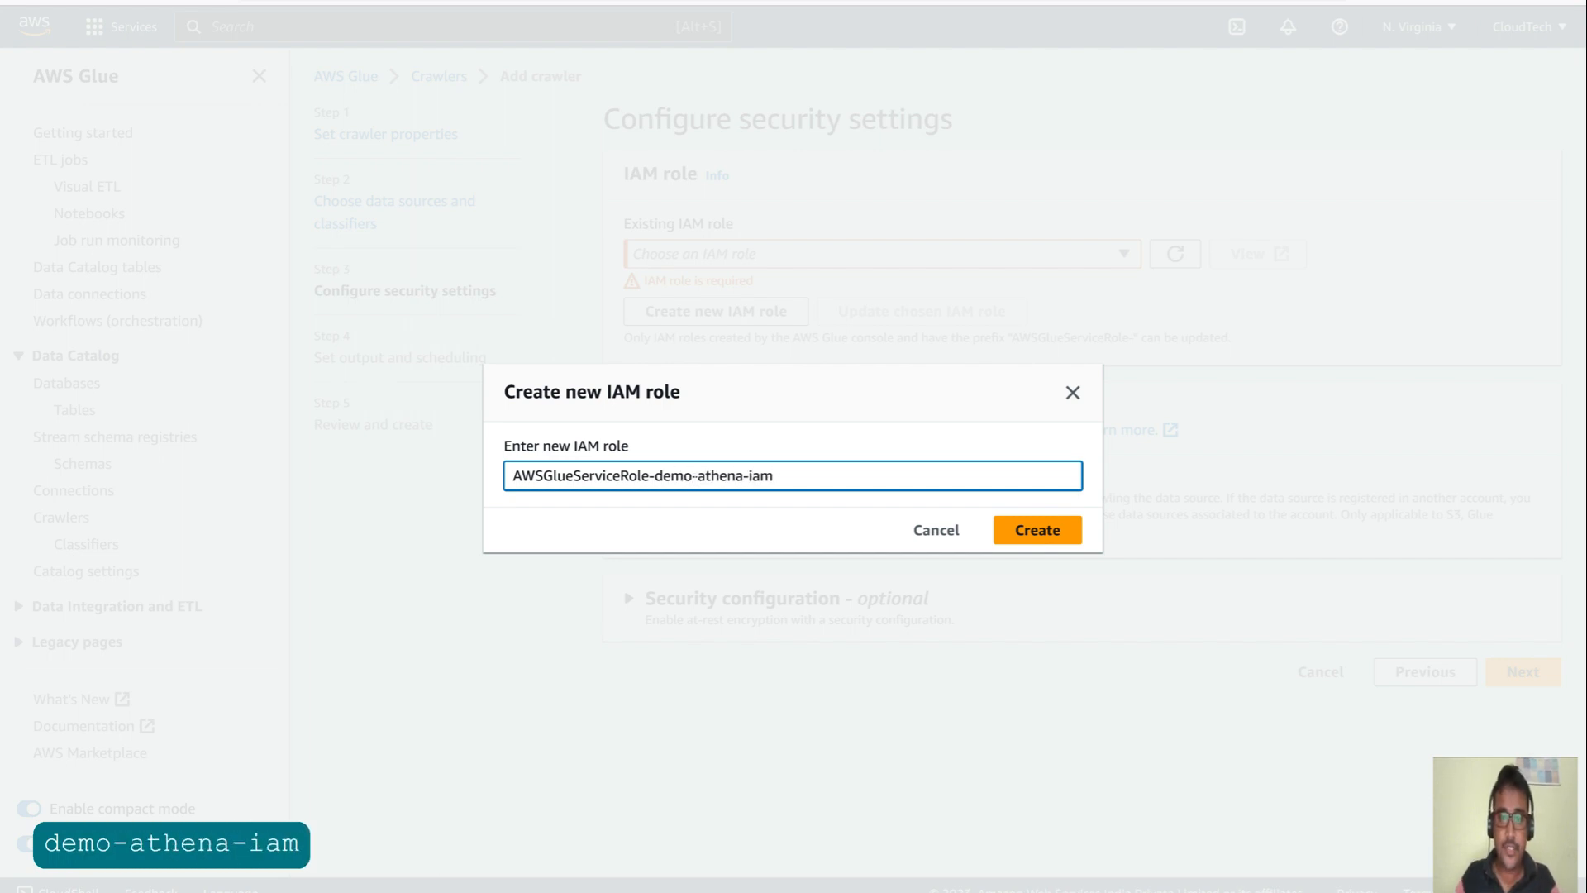
{"action": "left_click", "coordinate": [1027, 529]}
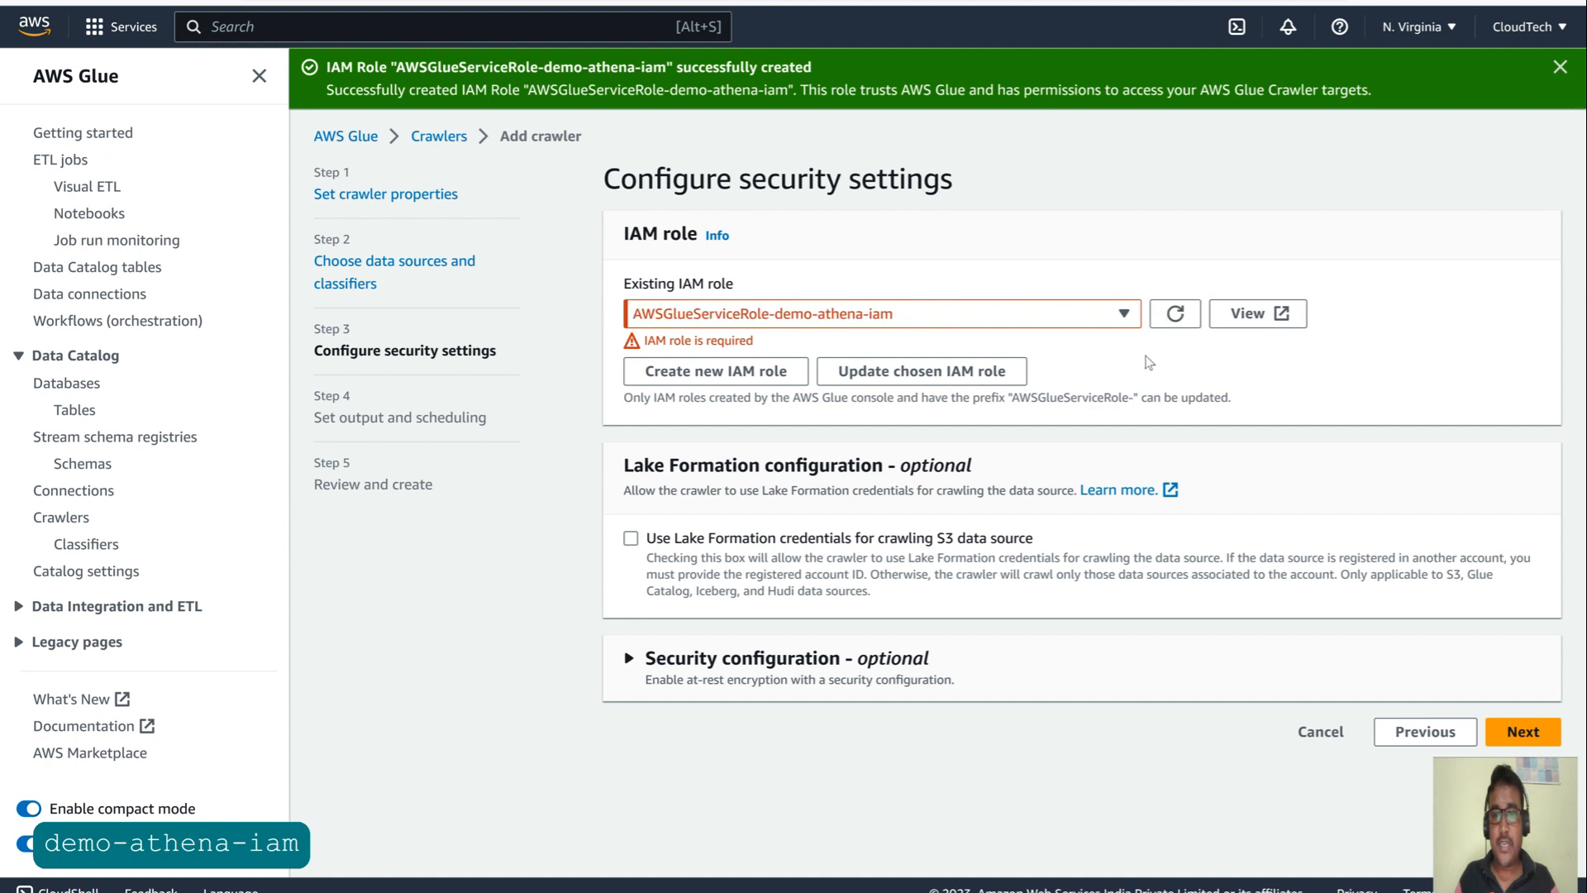
- Choose AWSGlueServiceRole-demo-athena-iam as the existing IAM role and proceed to the output and scheduling settings
{"action": "left_click", "coordinate": [1043, 316]}
{"action": "left_click", "coordinate": [845, 375]}
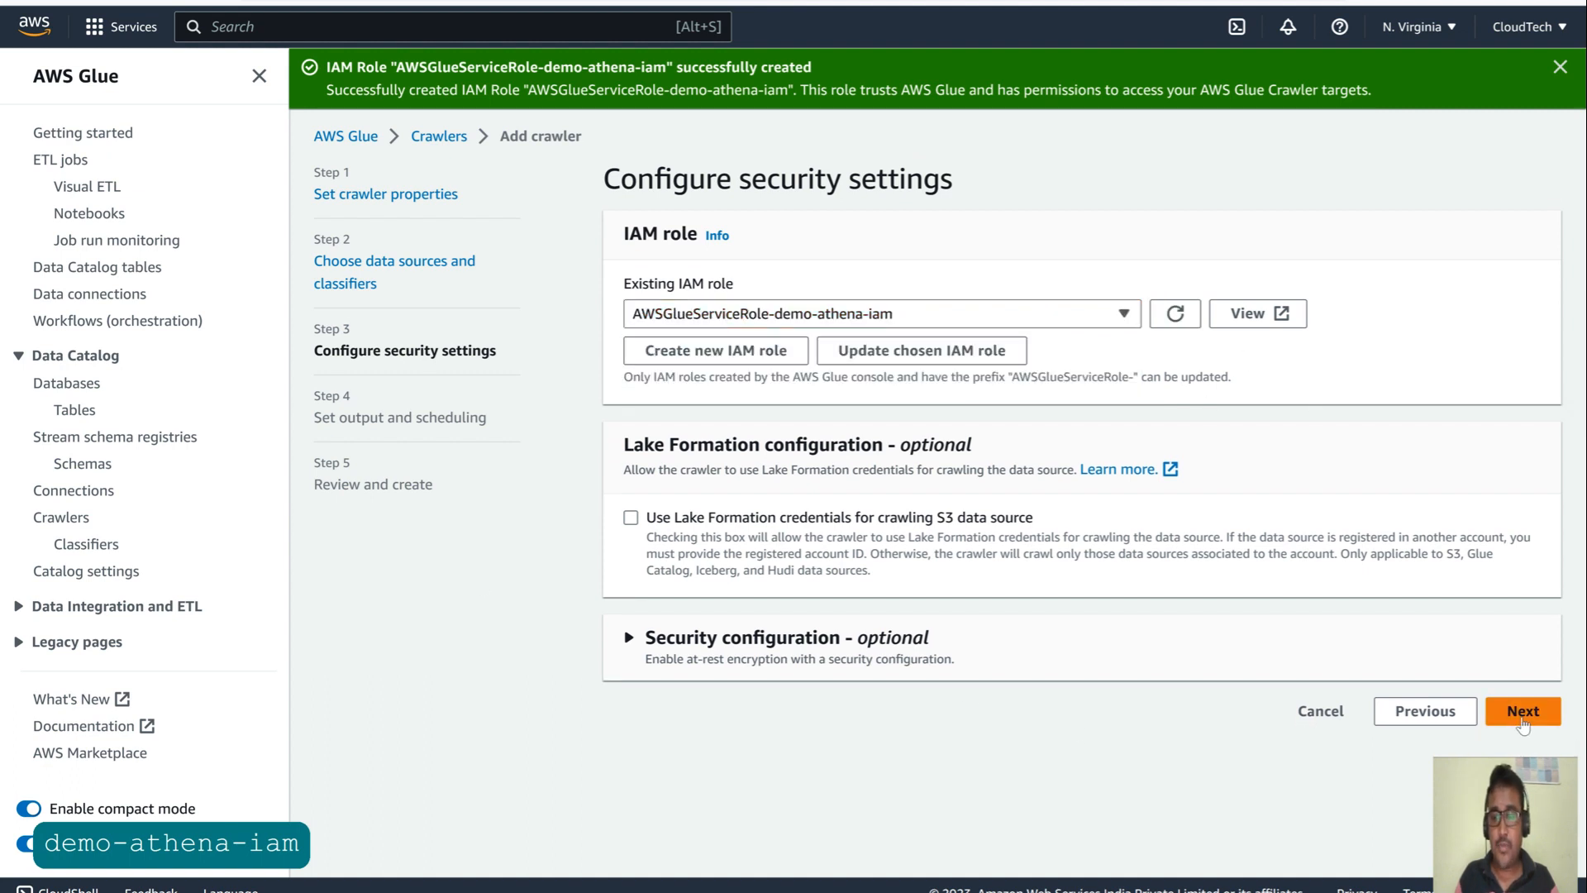
{"action": "left_click", "coordinate": [1521, 713]}
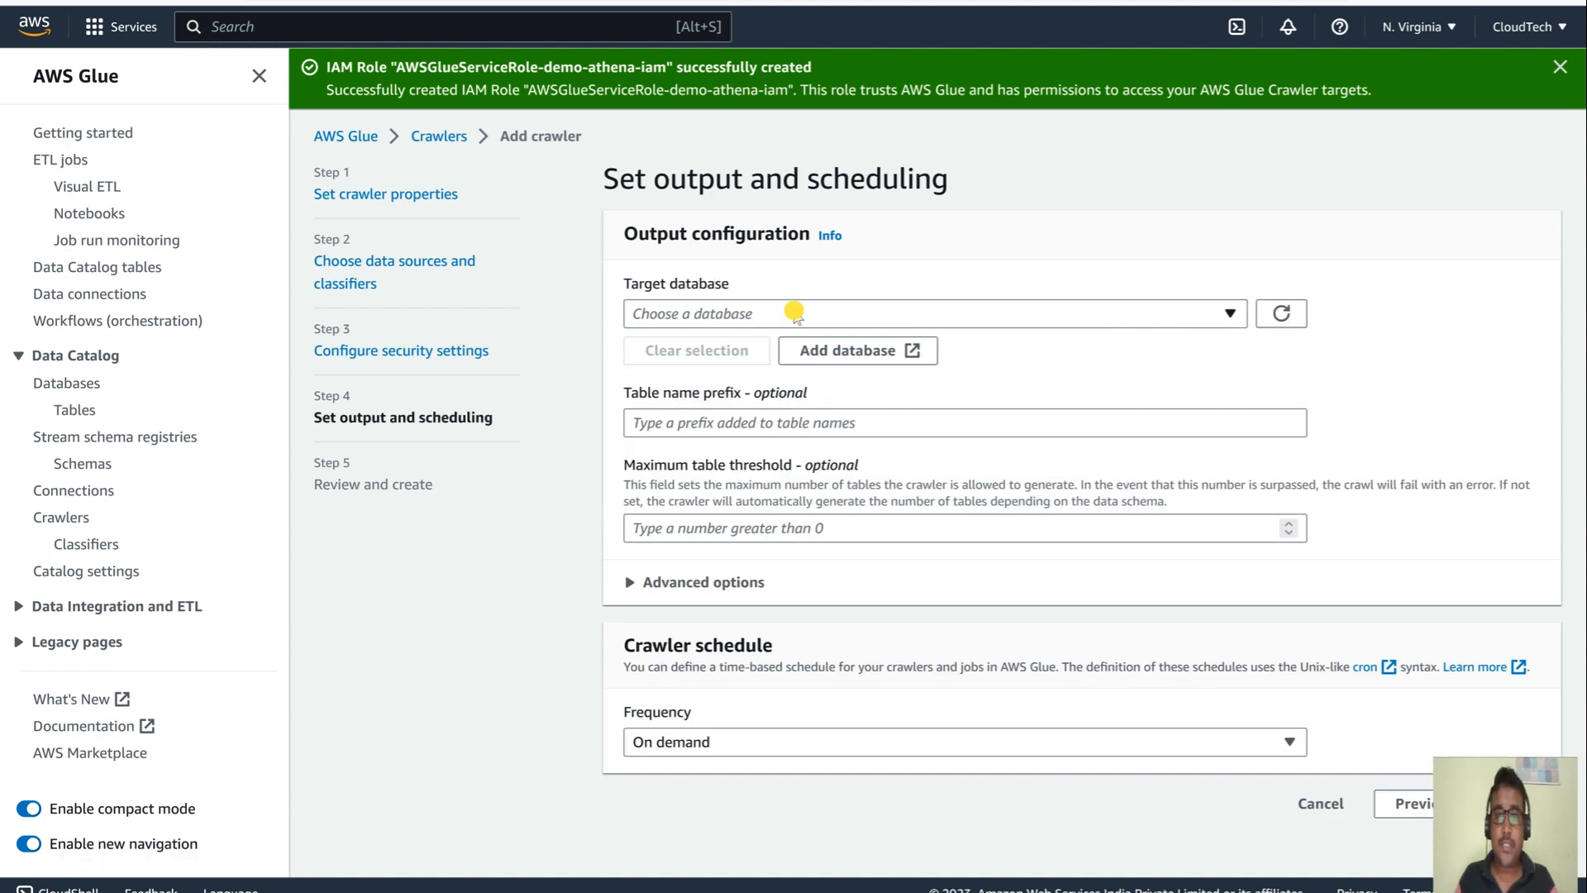
- Add a new Glue database named empjsondb for the crawler's output
{"action": "left_click", "coordinate": [796, 315]}
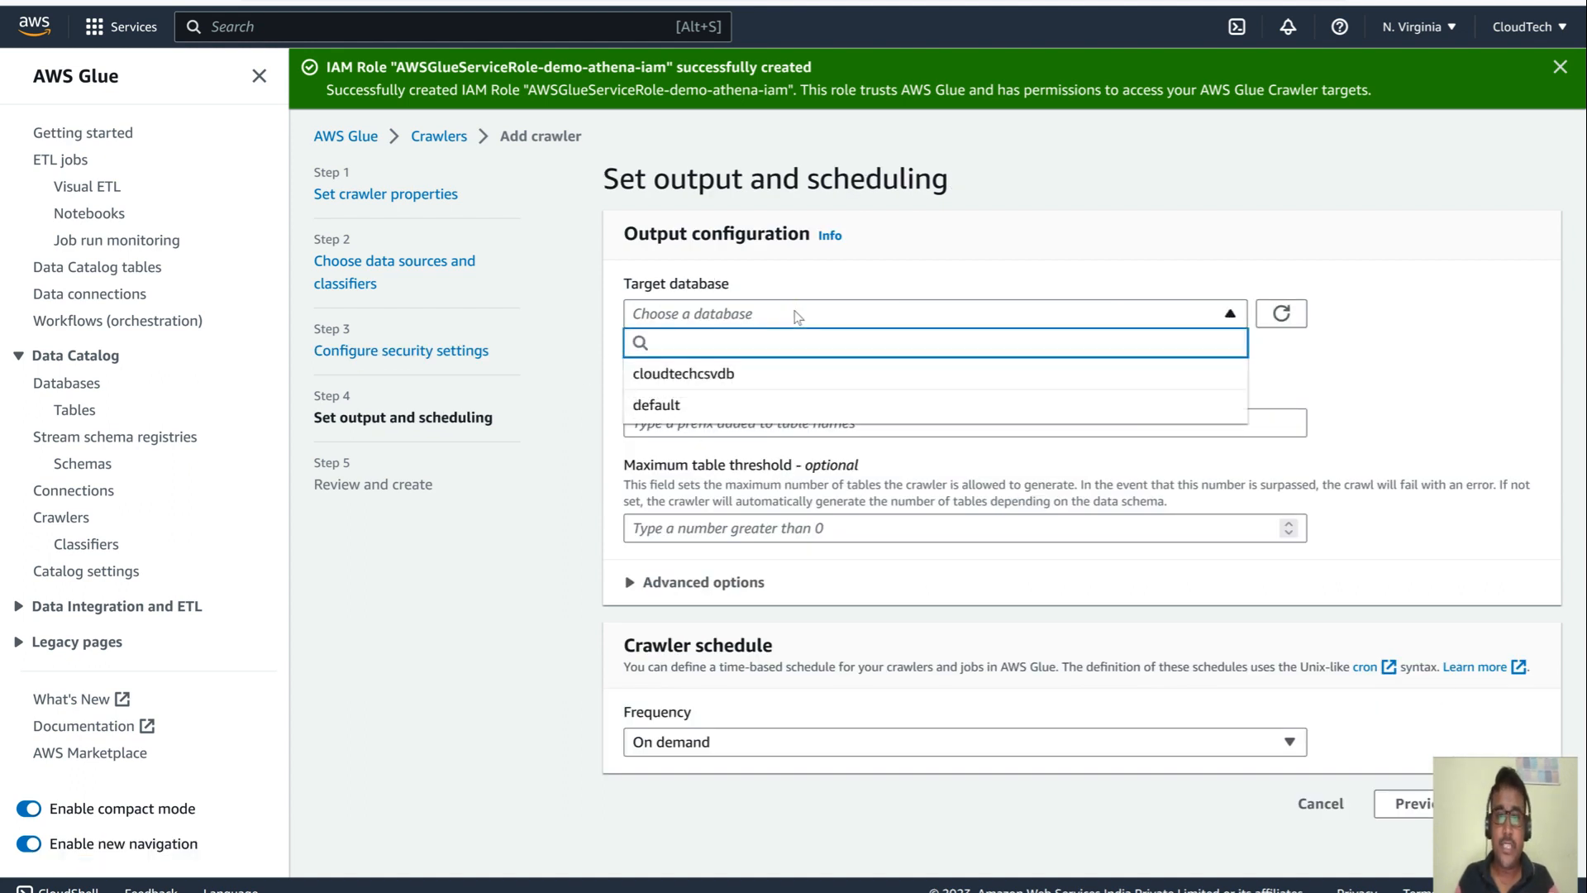
{"action": "left_click", "coordinate": [796, 314]}
{"action": "left_click", "coordinate": [856, 361]}
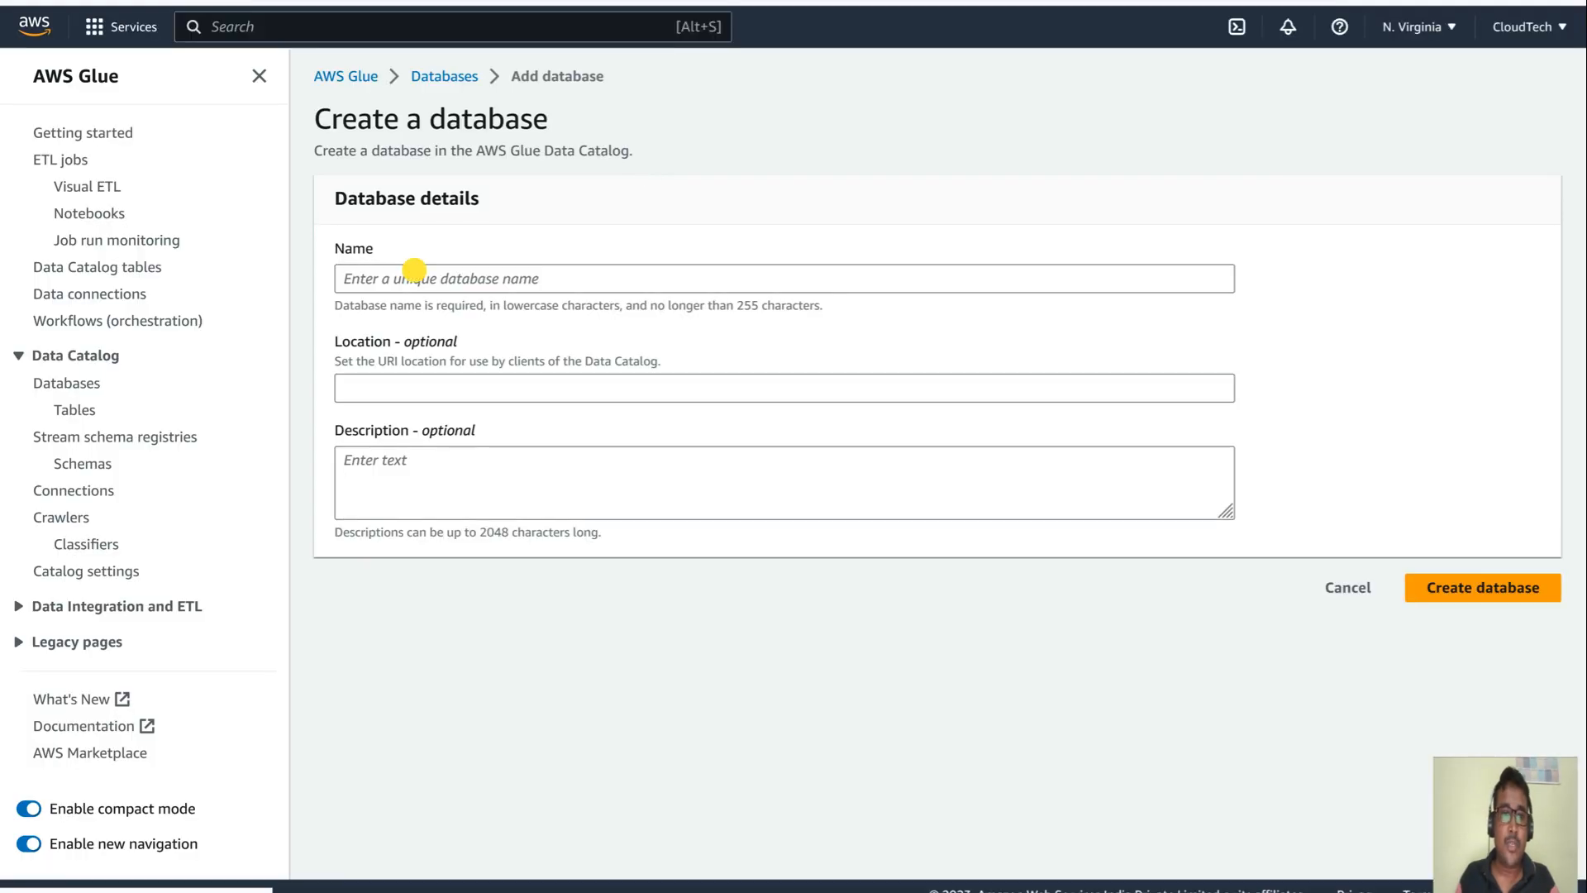
{"action": "left_click", "coordinate": [415, 276]}
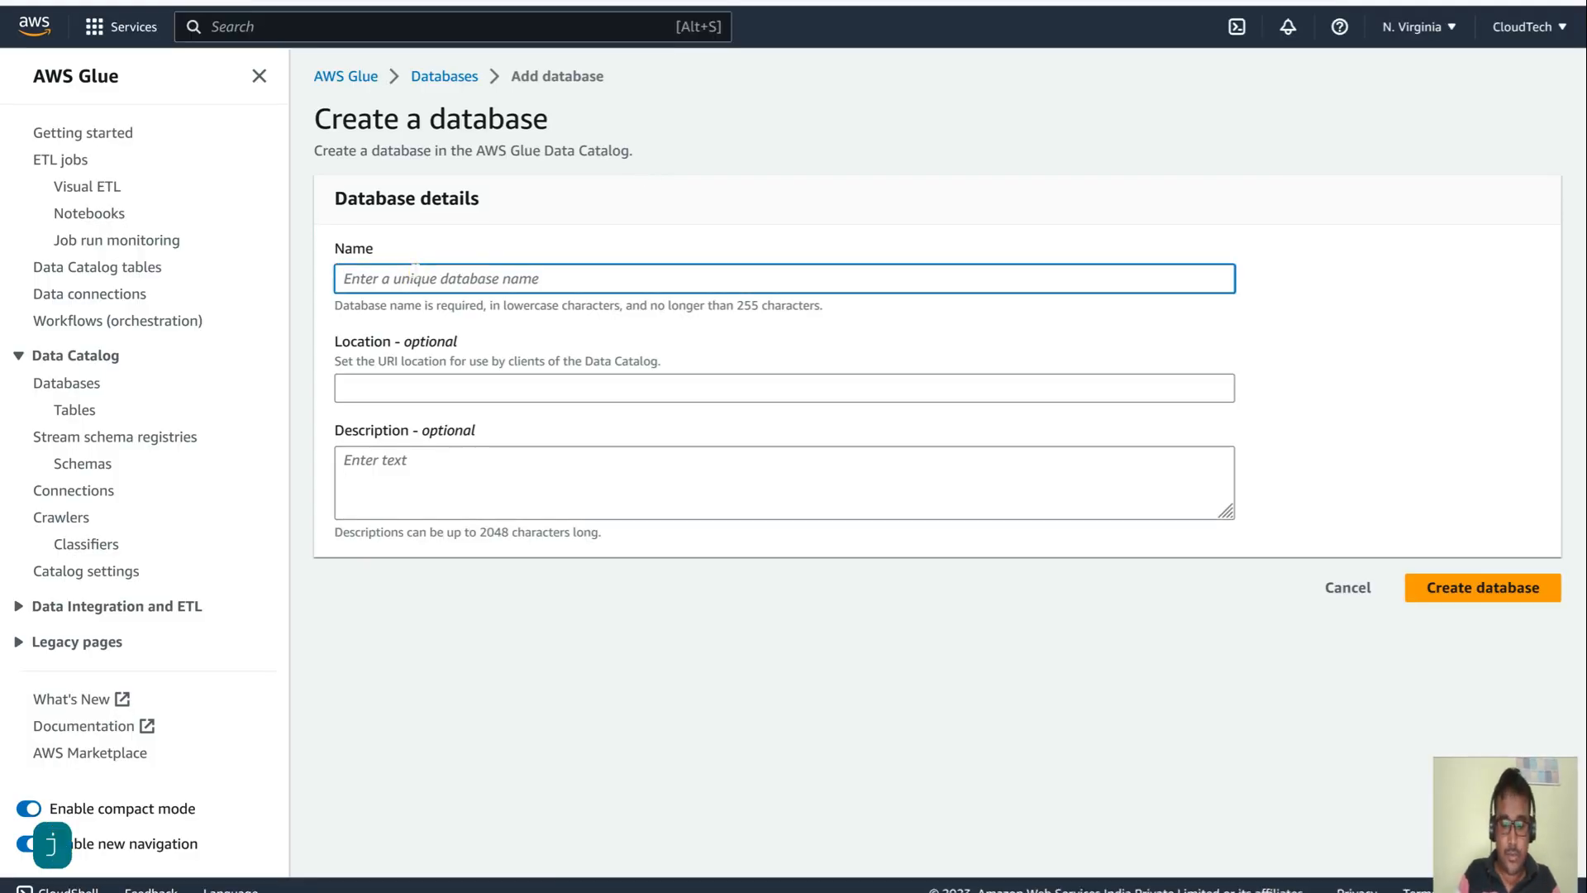
{"action": "type", "text": "jsondb"}
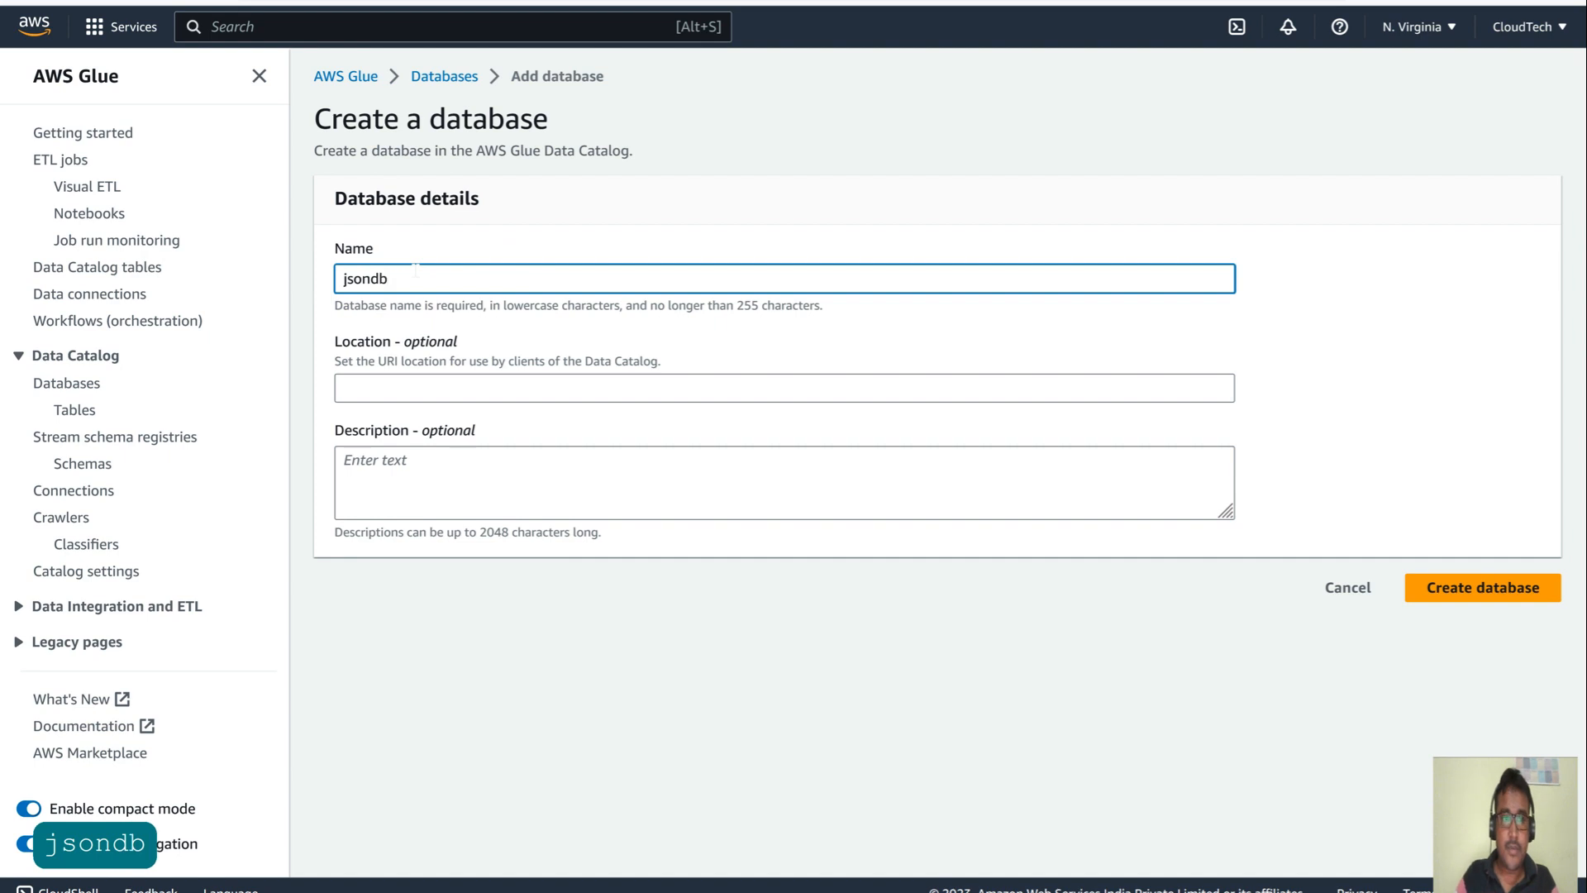
{"action": "left_click", "coordinate": [342, 279]}
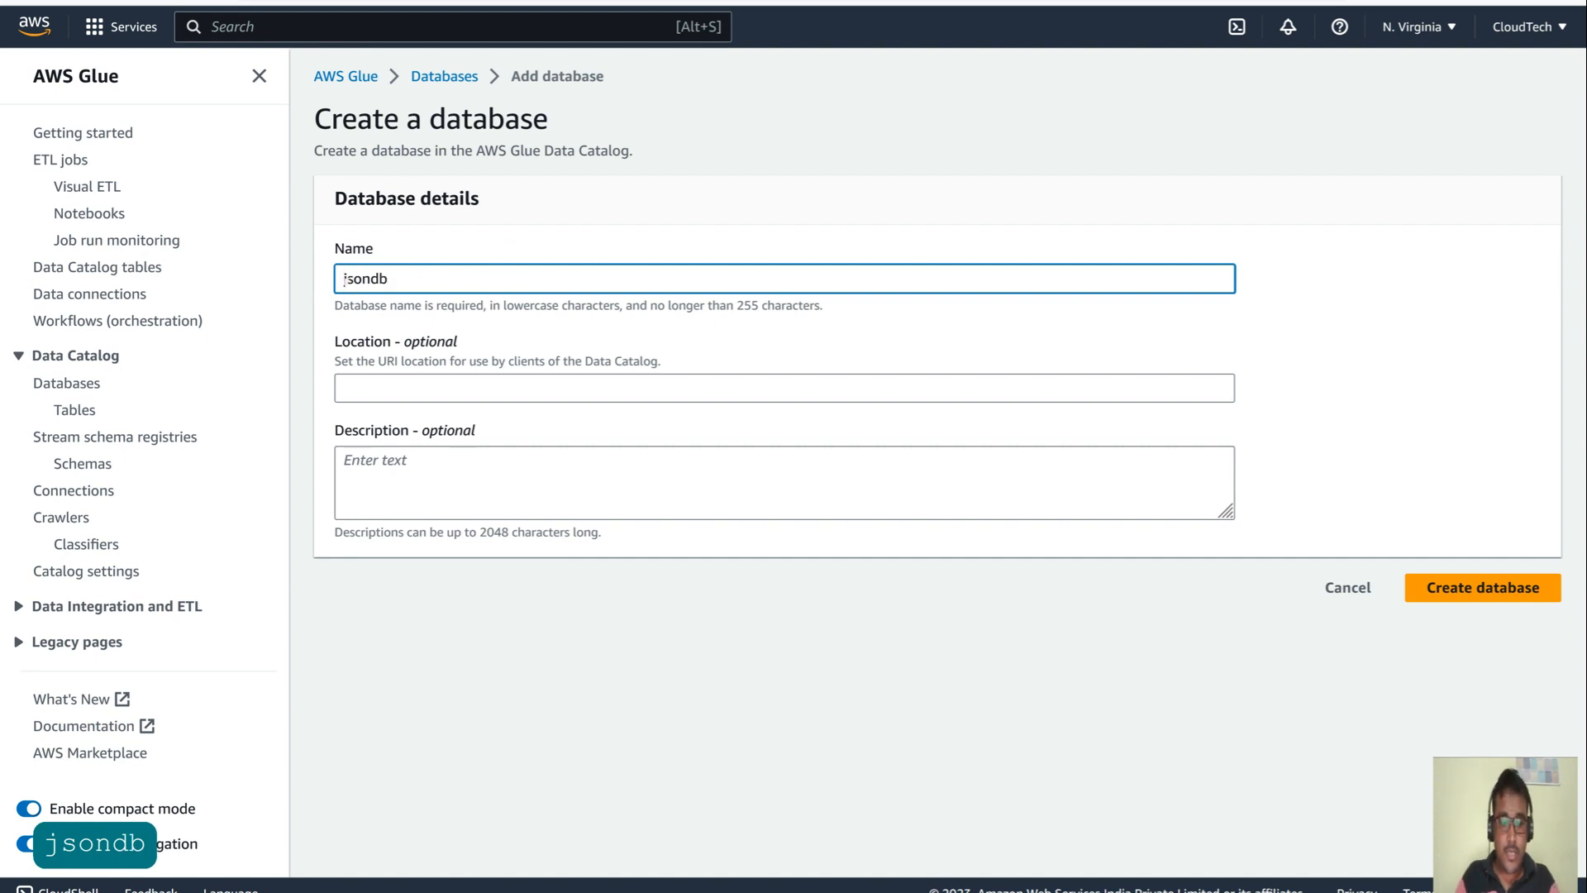
{"action": "type", "text": "emp"}
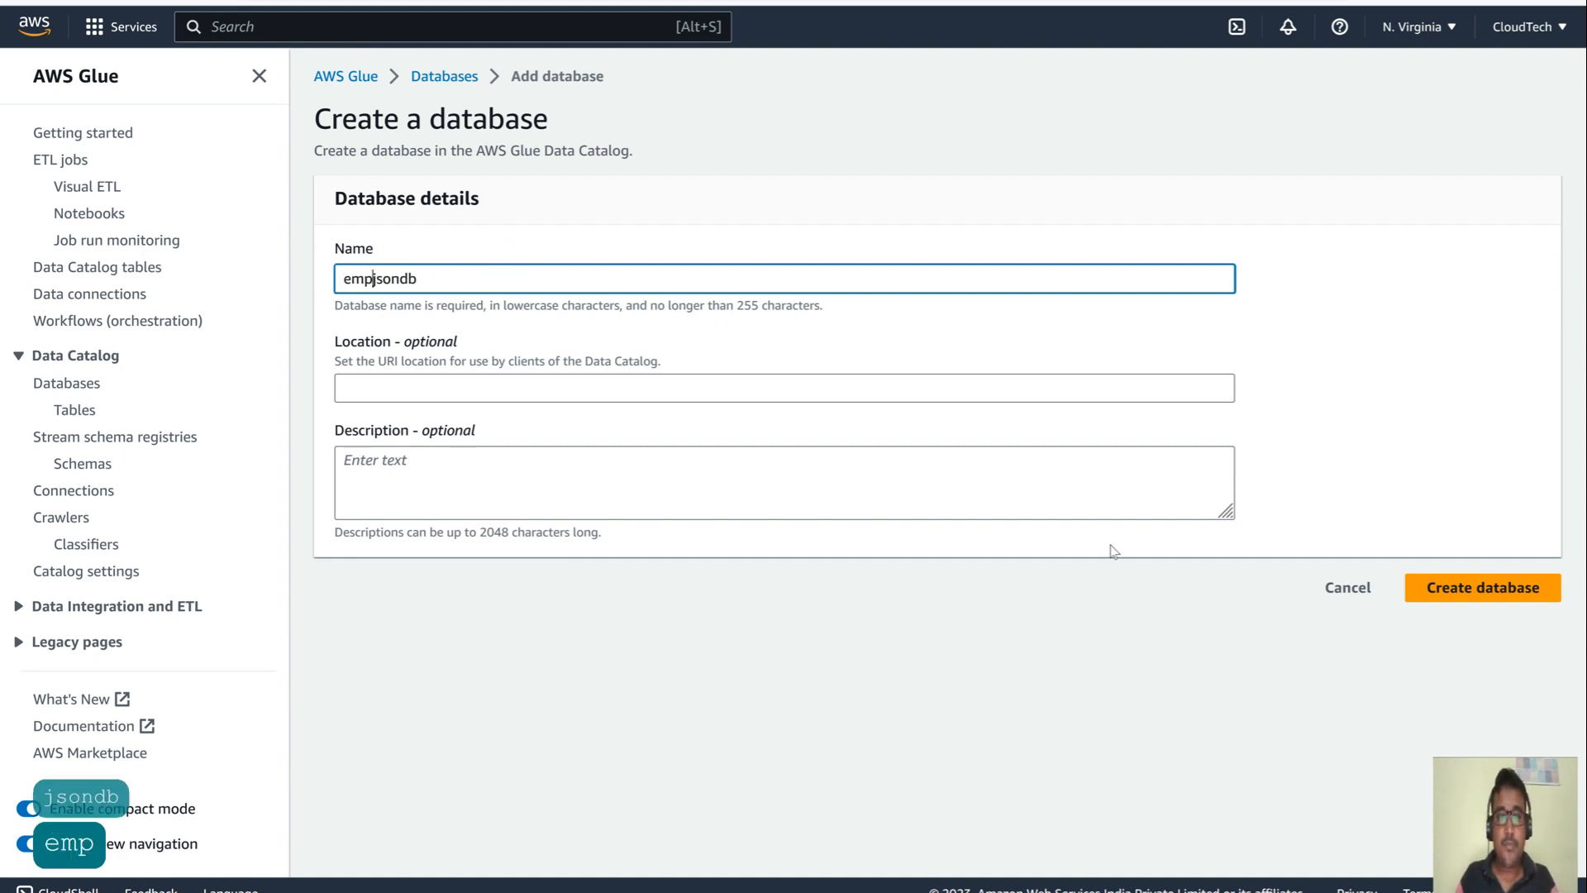
{"action": "left_click", "coordinate": [1480, 588]}
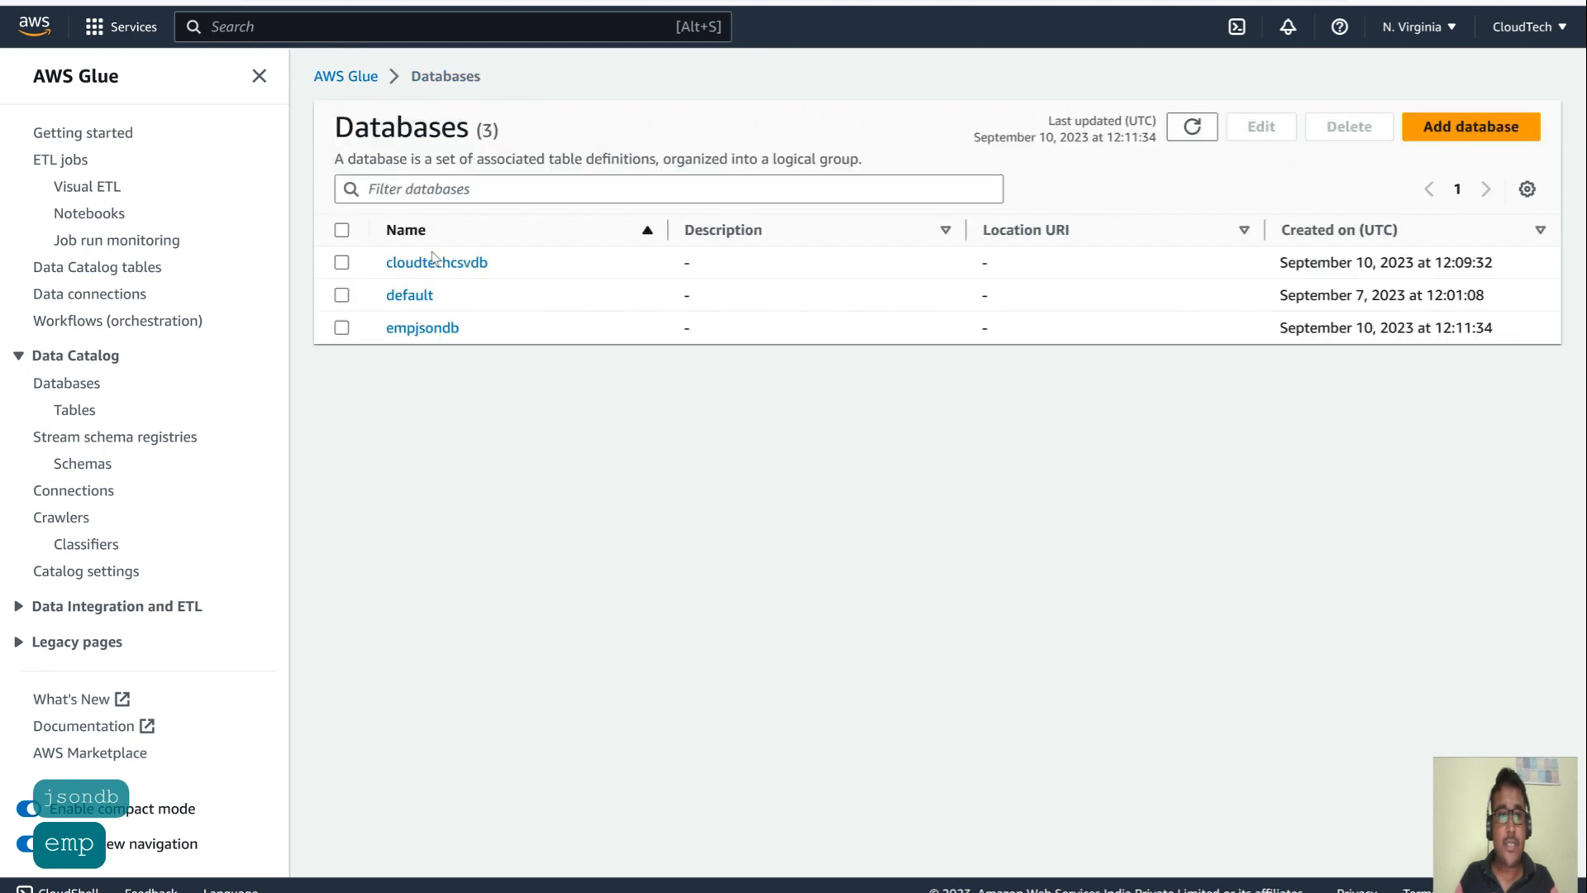
- Back in the crawler setup, choose empjsondb as the target database, keep the frequency On demand and proceed to the review
{"action": "left_click", "coordinate": [542, 2]}
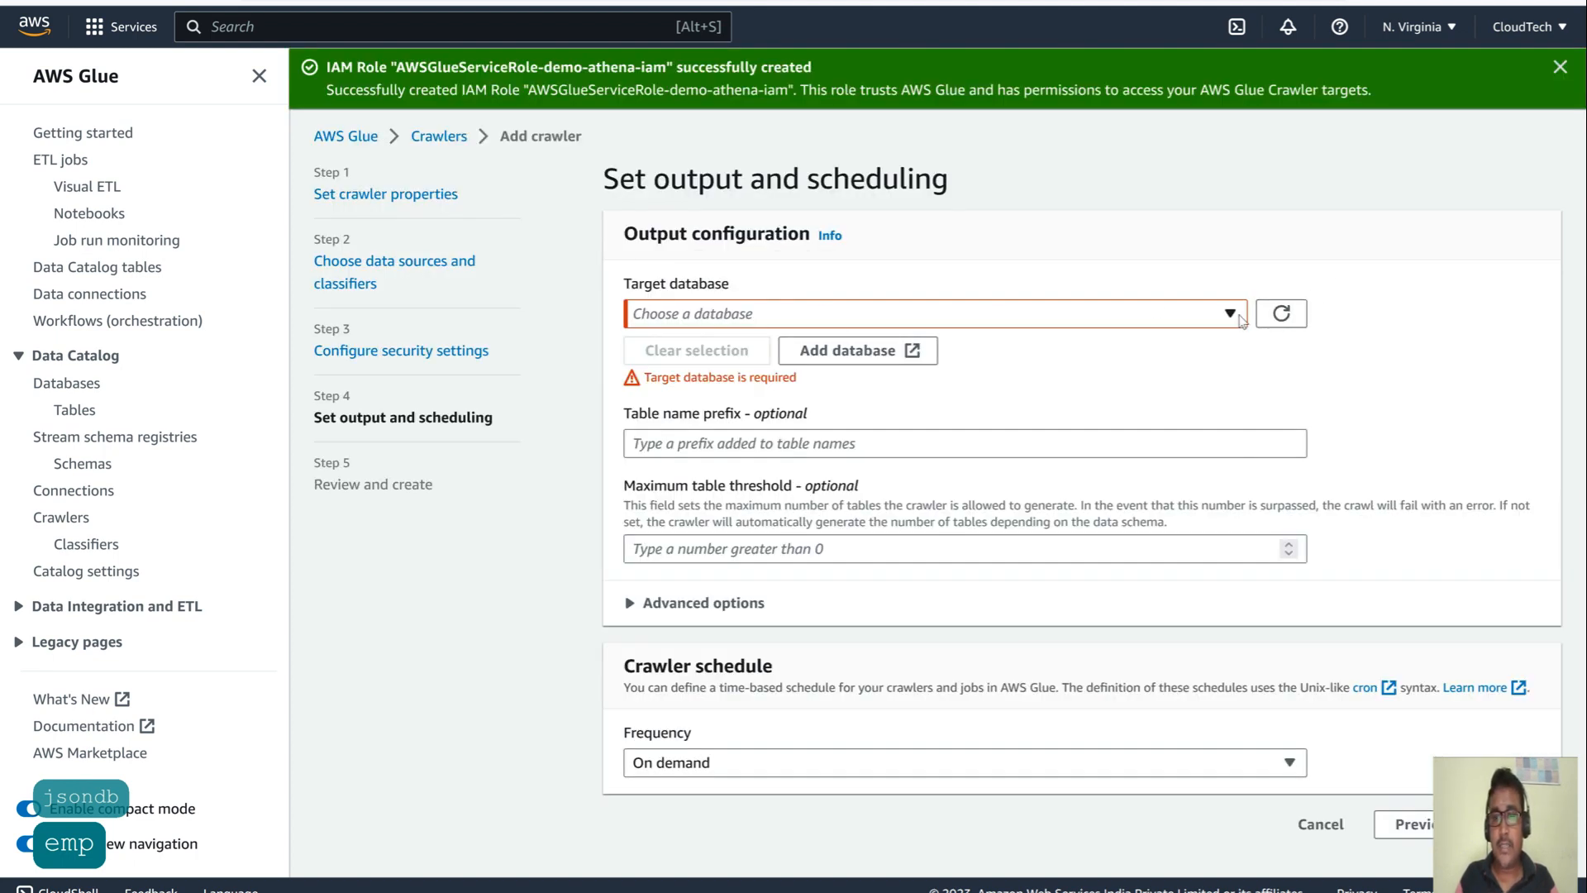
{"action": "left_click", "coordinate": [1233, 314]}
{"action": "left_click", "coordinate": [697, 435]}
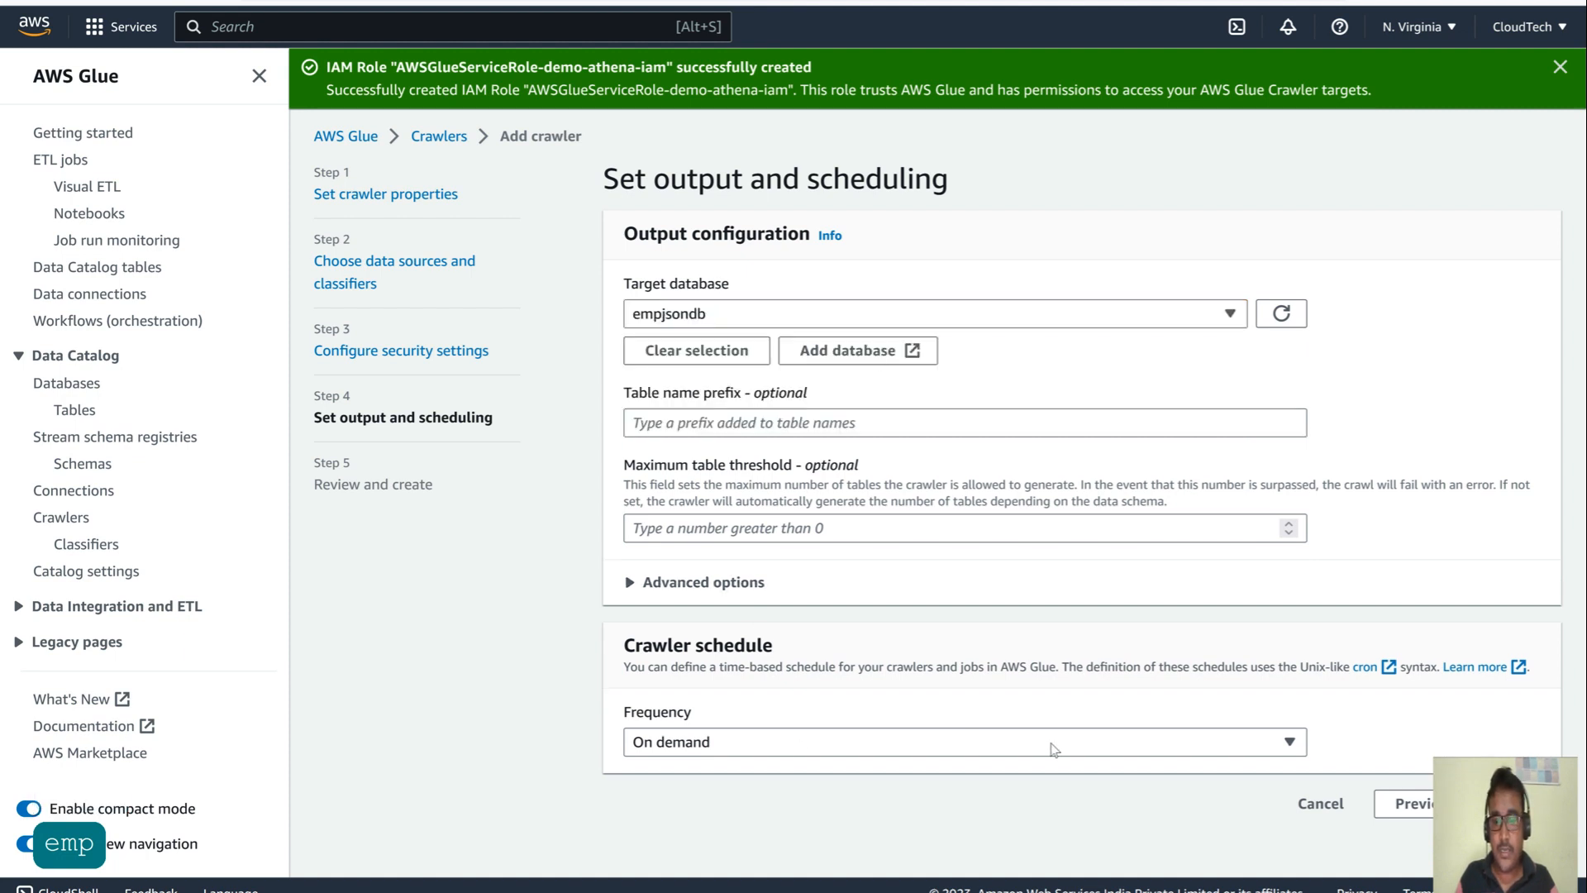
{"action": "left_click", "coordinate": [716, 744]}
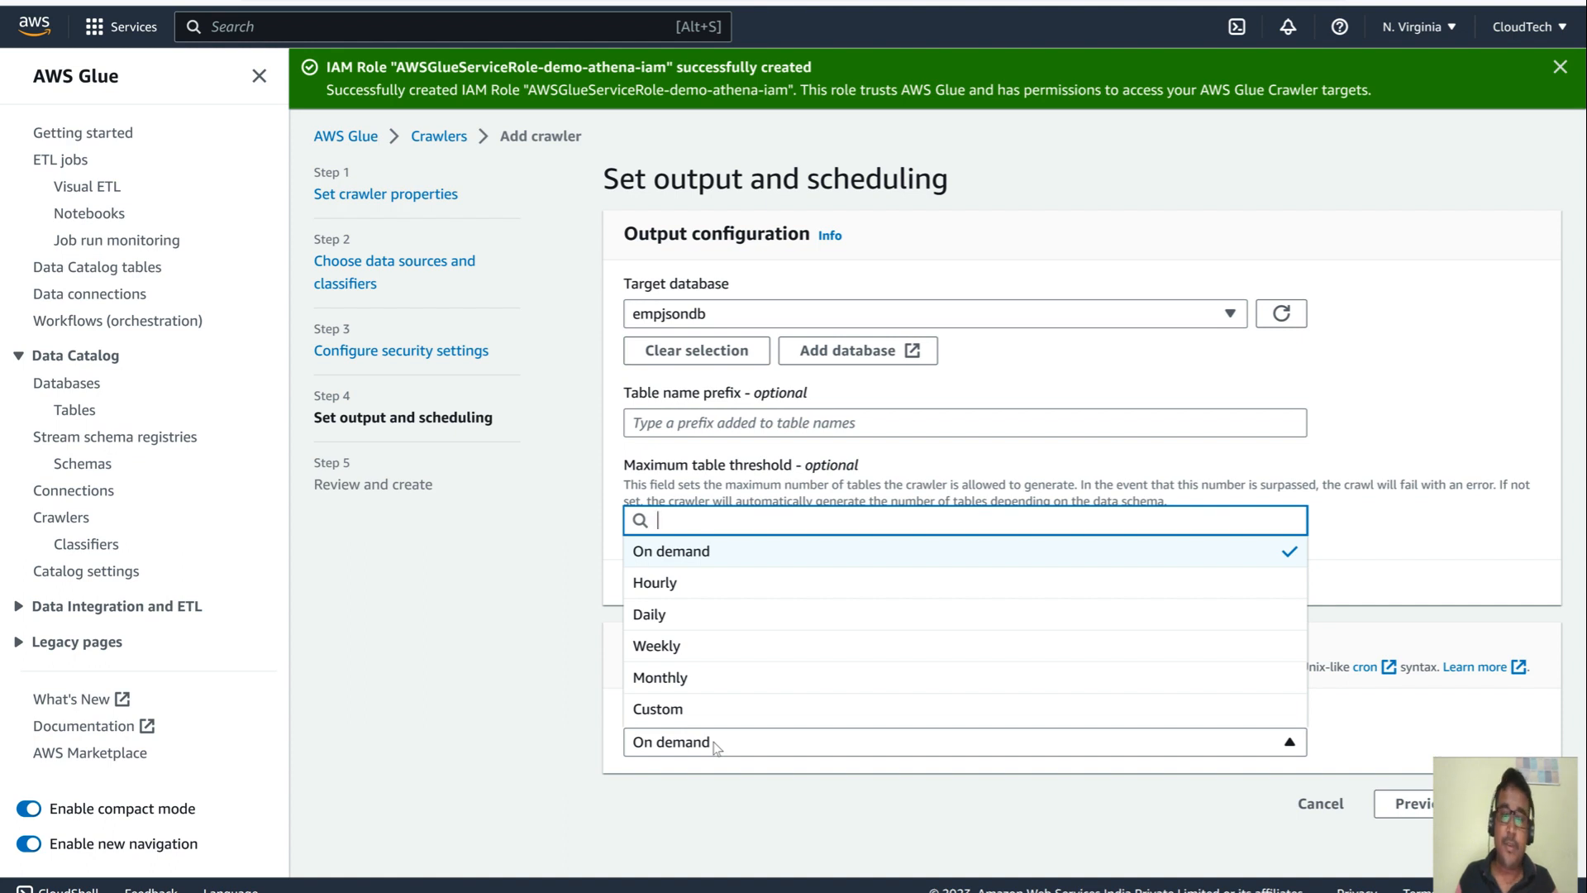
{"action": "left_click", "coordinate": [697, 550]}
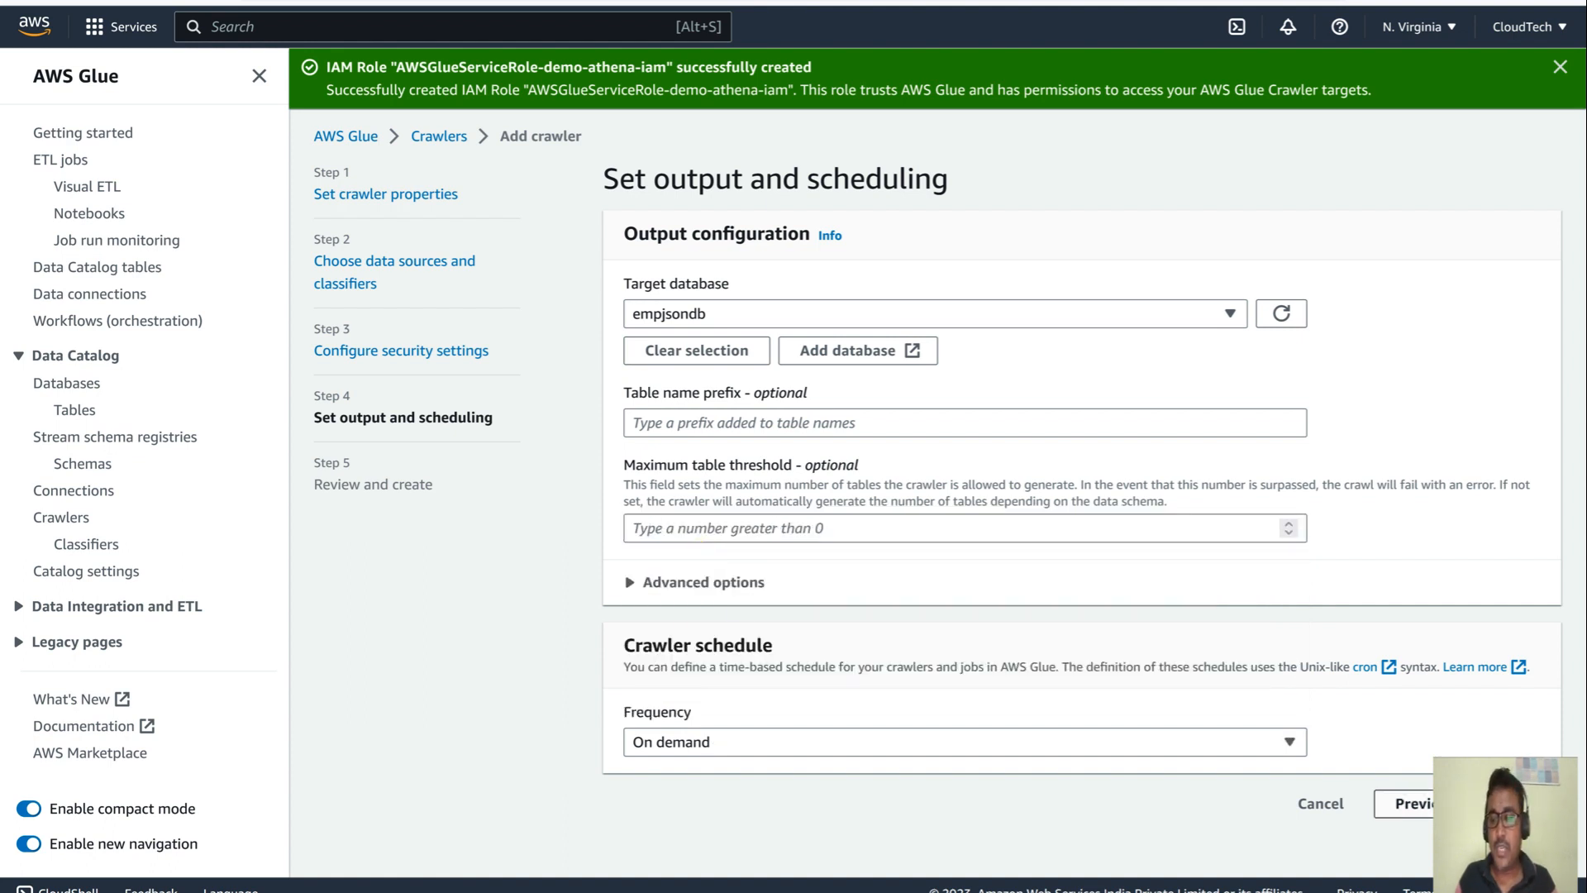
{"action": "left_click", "coordinate": [1526, 803]}
- Review the settings, create the jsonempclr crawler and refresh the list of crawlers
{"action": "scroll", "coordinate": [959, 537], "scroll_direction": "down", "scroll_amount": 2}
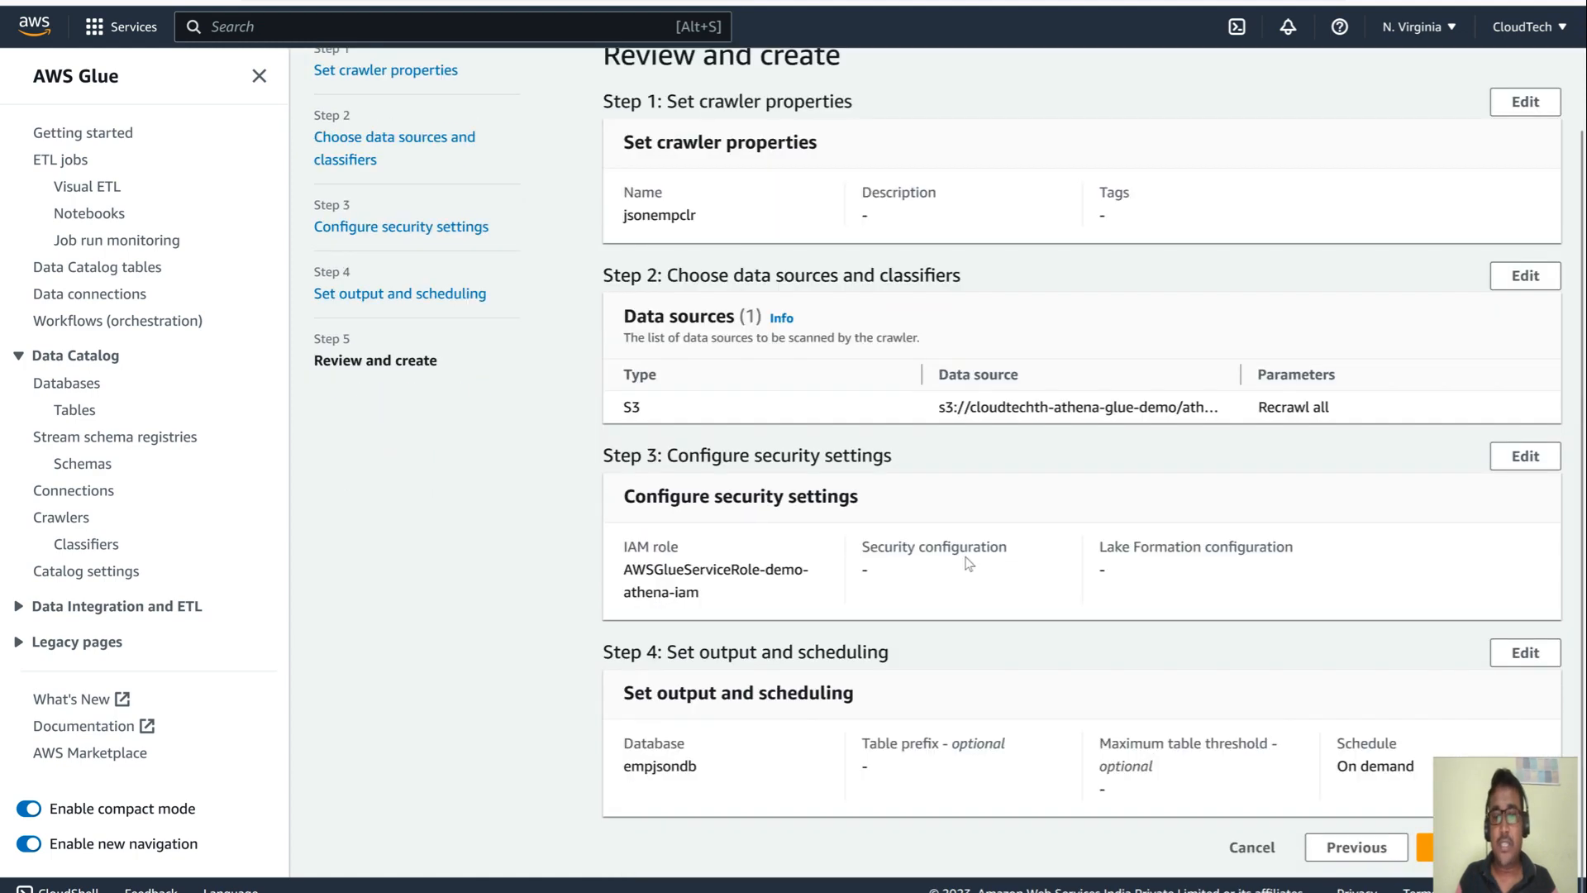
{"action": "left_click", "coordinate": [1480, 847]}
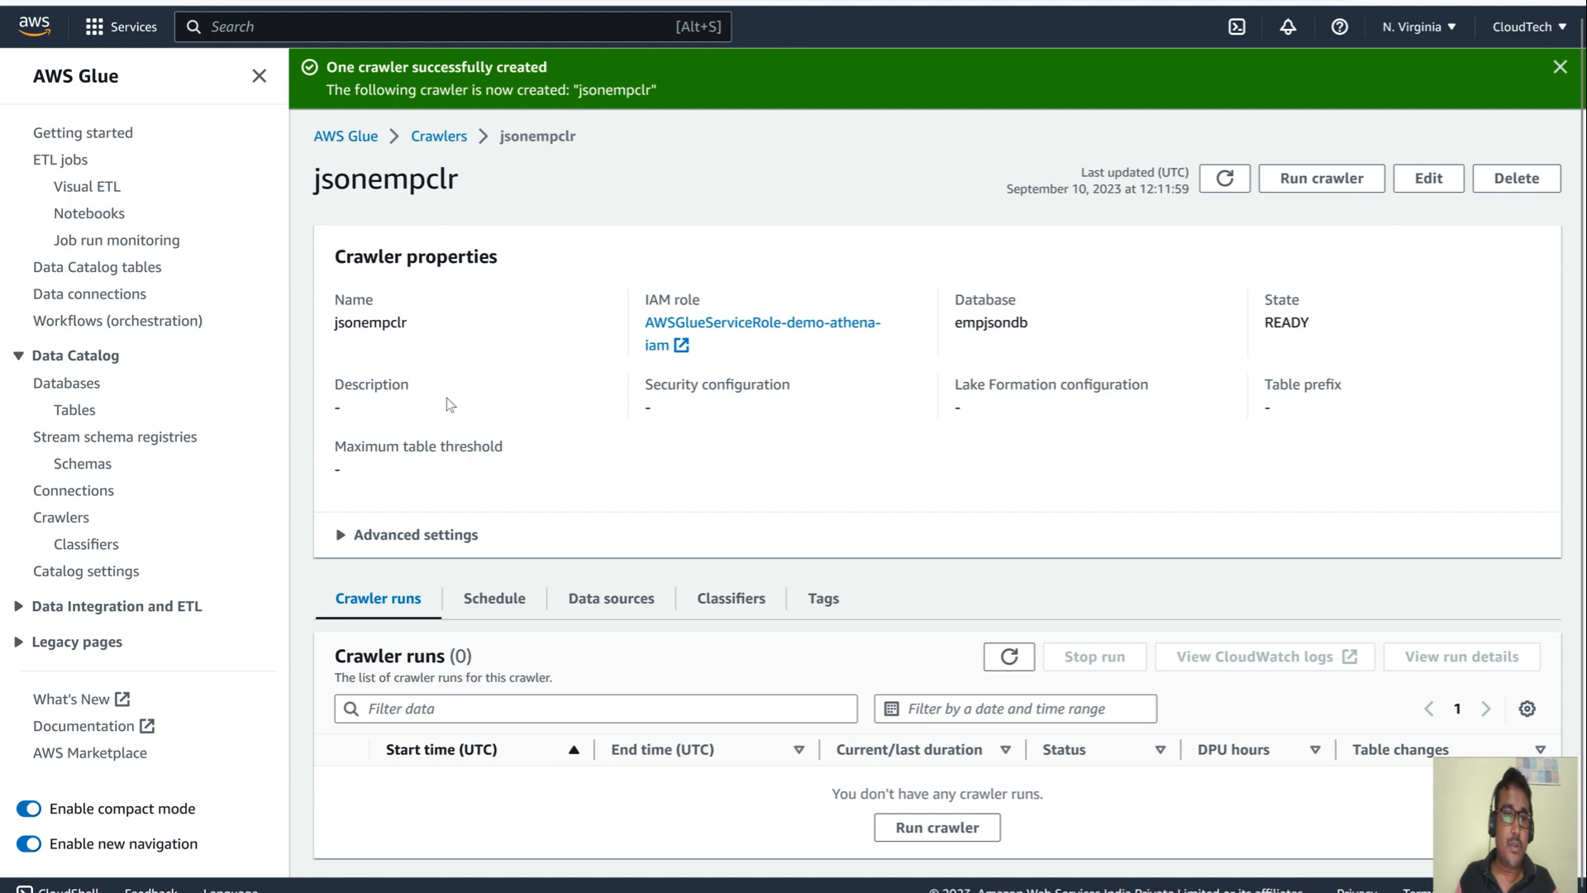
{"action": "left_click", "coordinate": [439, 136]}
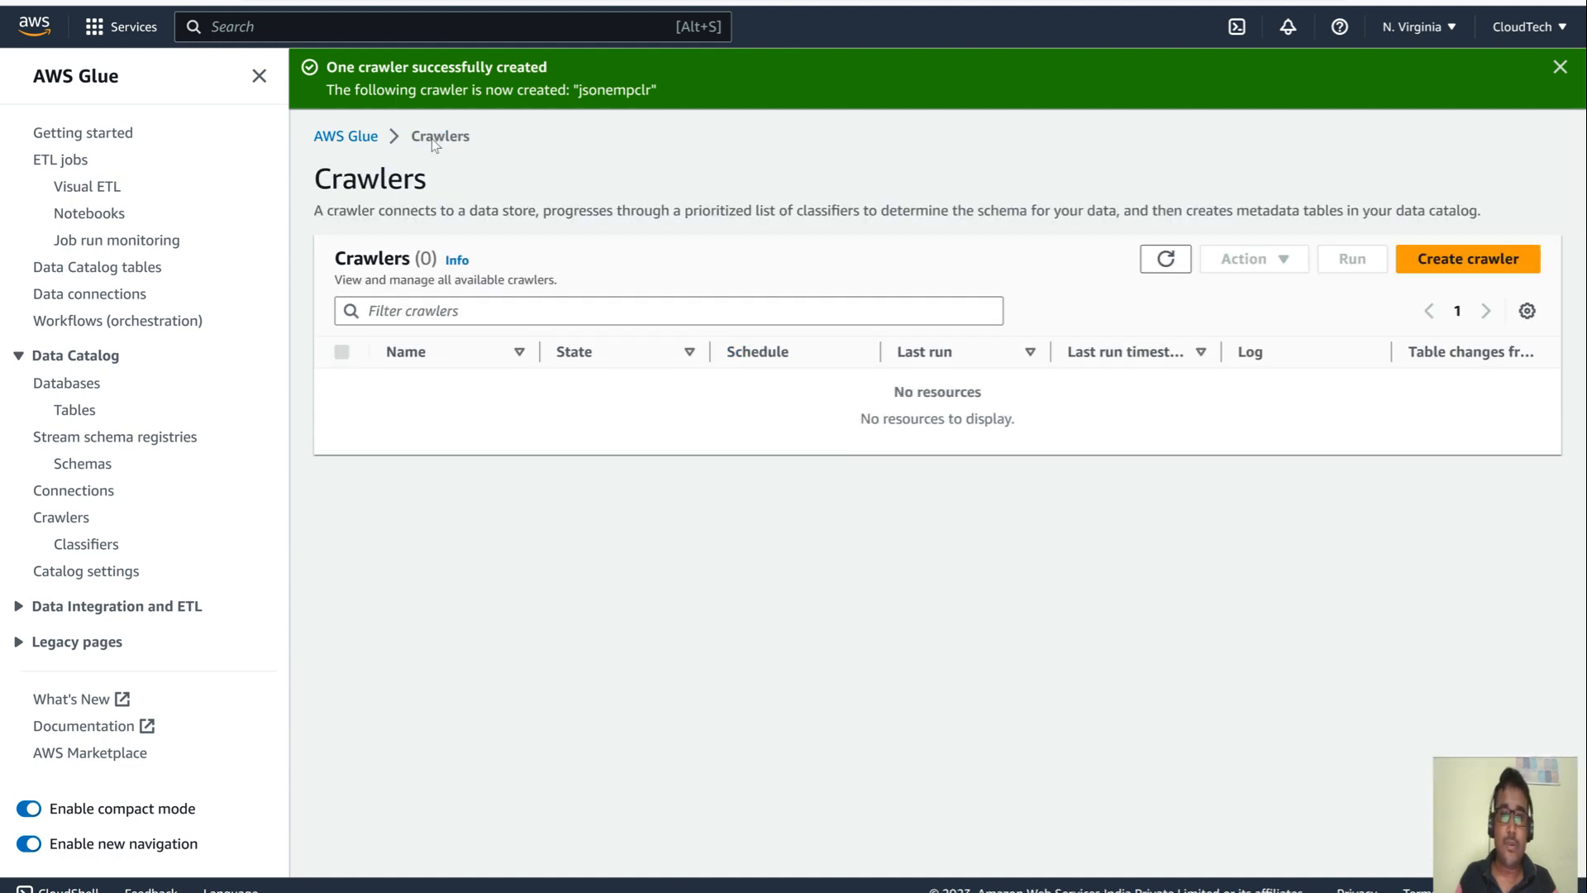
{"action": "left_click", "coordinate": [1167, 259]}
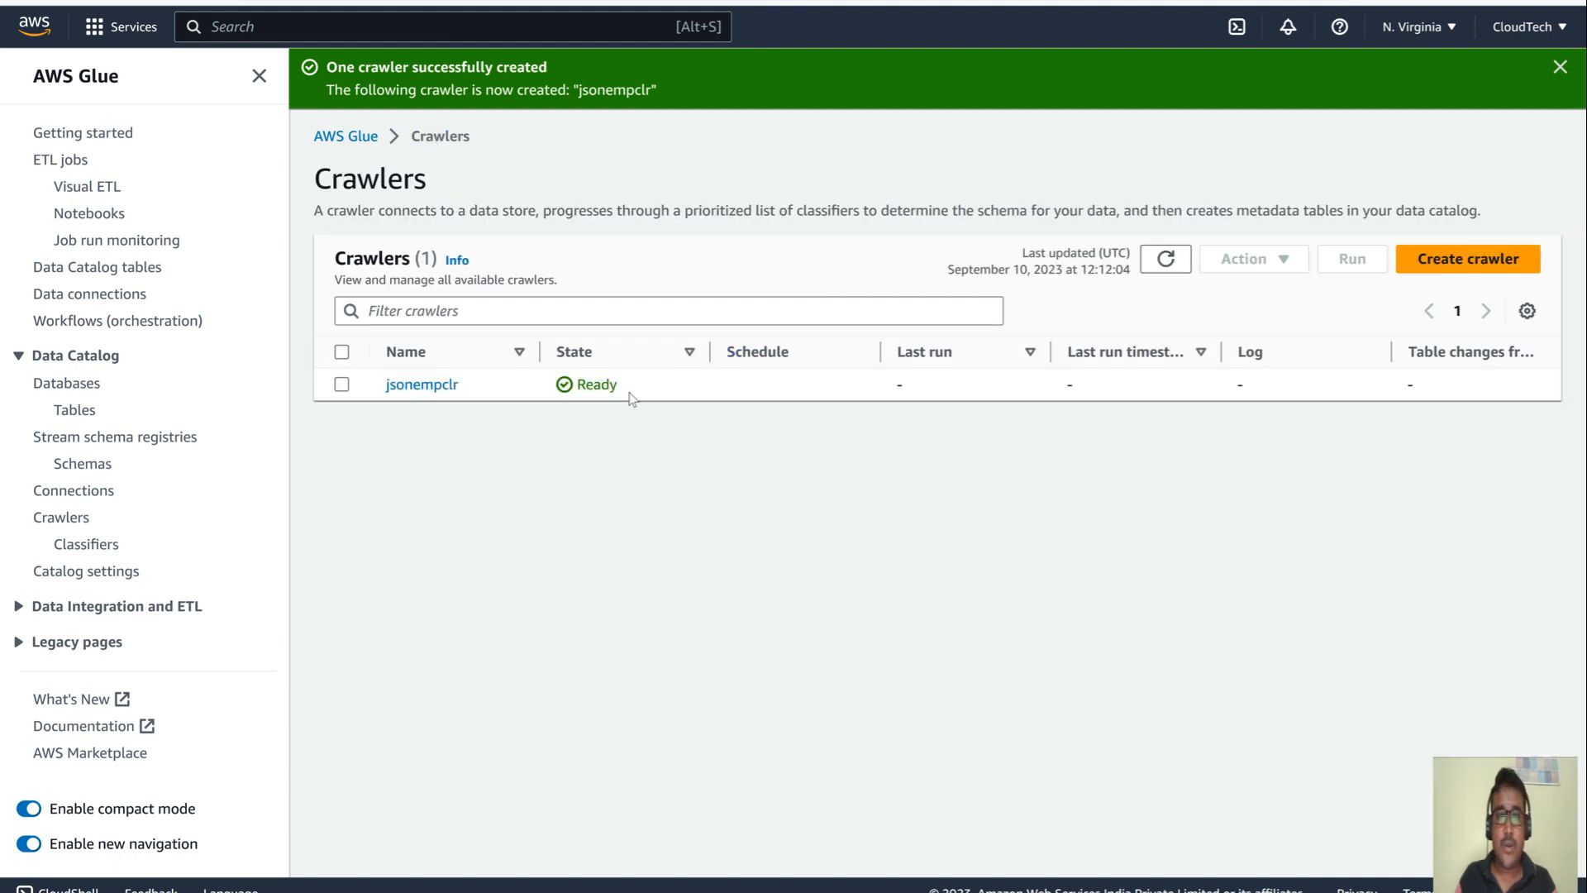
{"action": "left_click", "coordinate": [86, 464]}
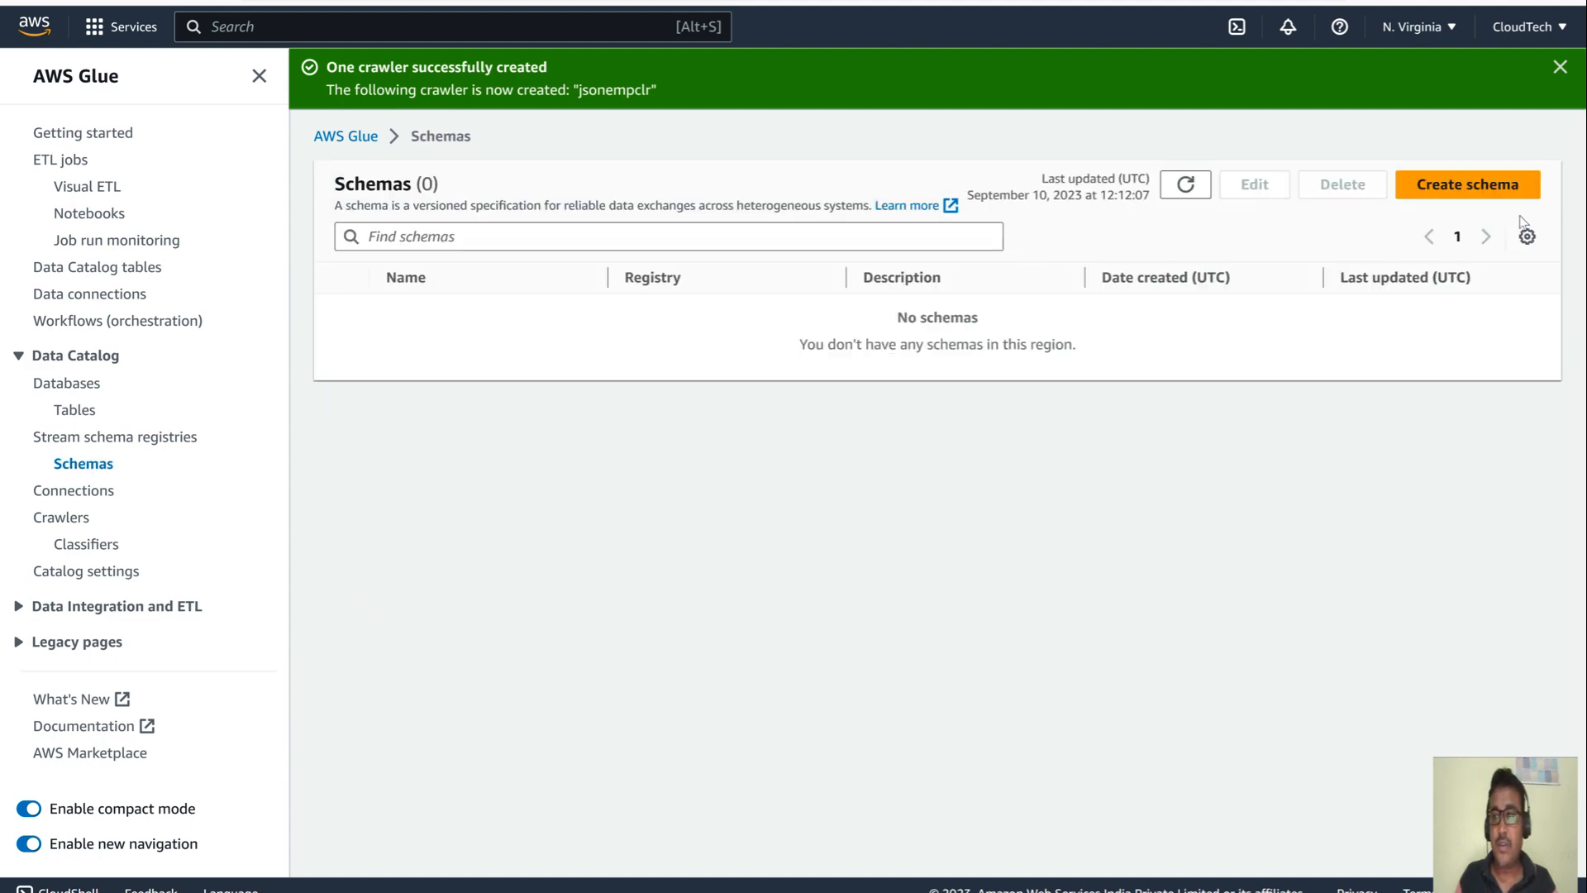
{"action": "left_click", "coordinate": [1473, 190]}
{"action": "scroll", "coordinate": [931, 302], "scroll_direction": "down", "scroll_amount": 1}
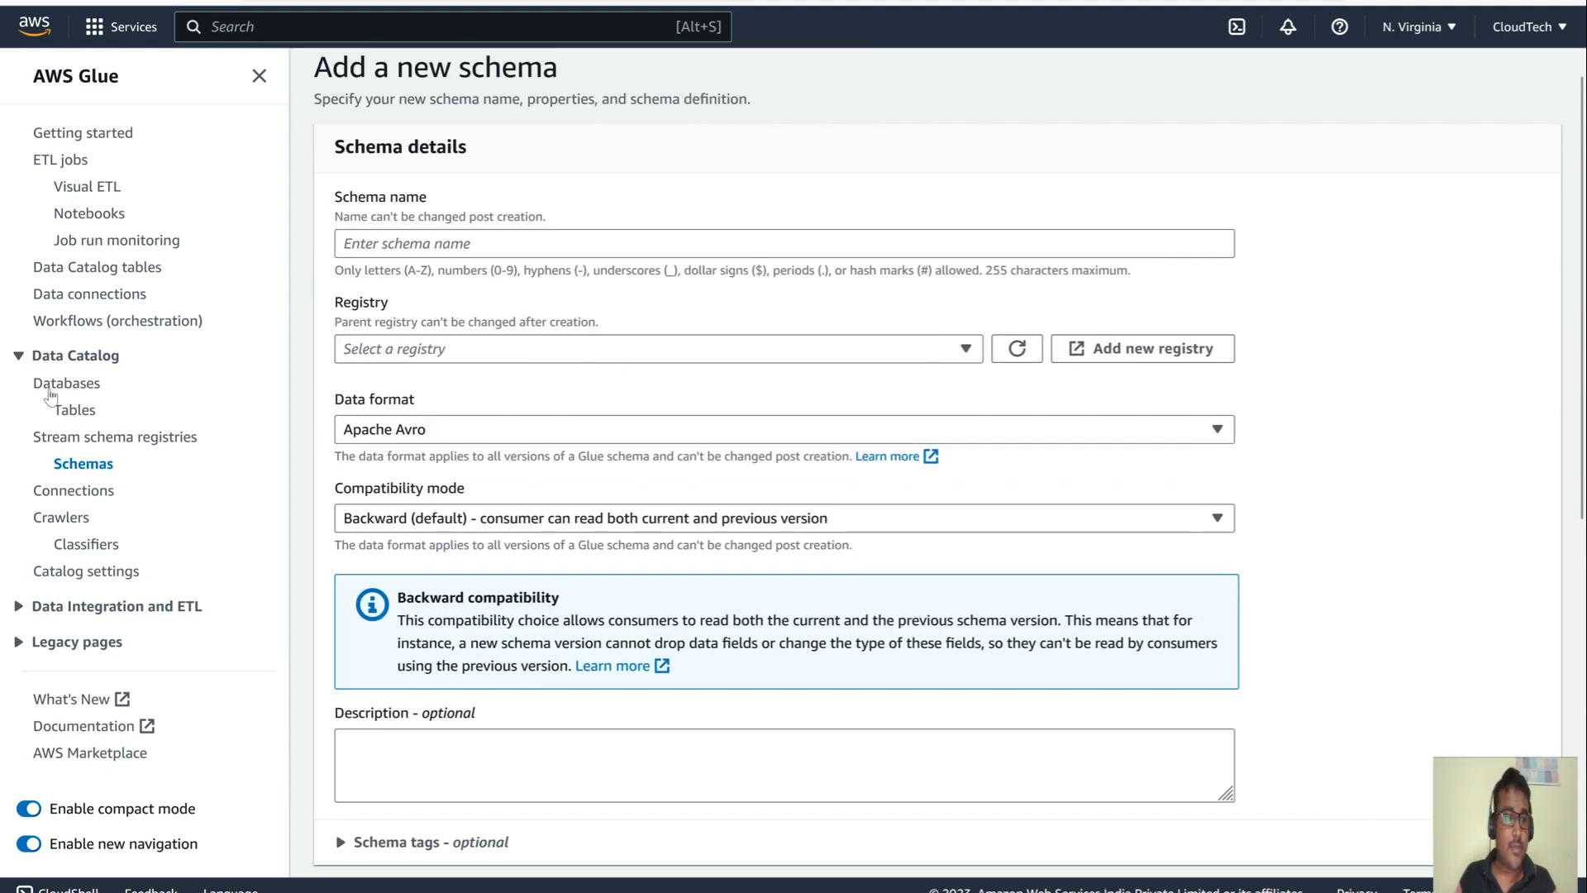
- Start adding a new Data Catalog table named empjsontable and assign it to the empjsondb database
{"action": "left_click", "coordinate": [82, 419]}
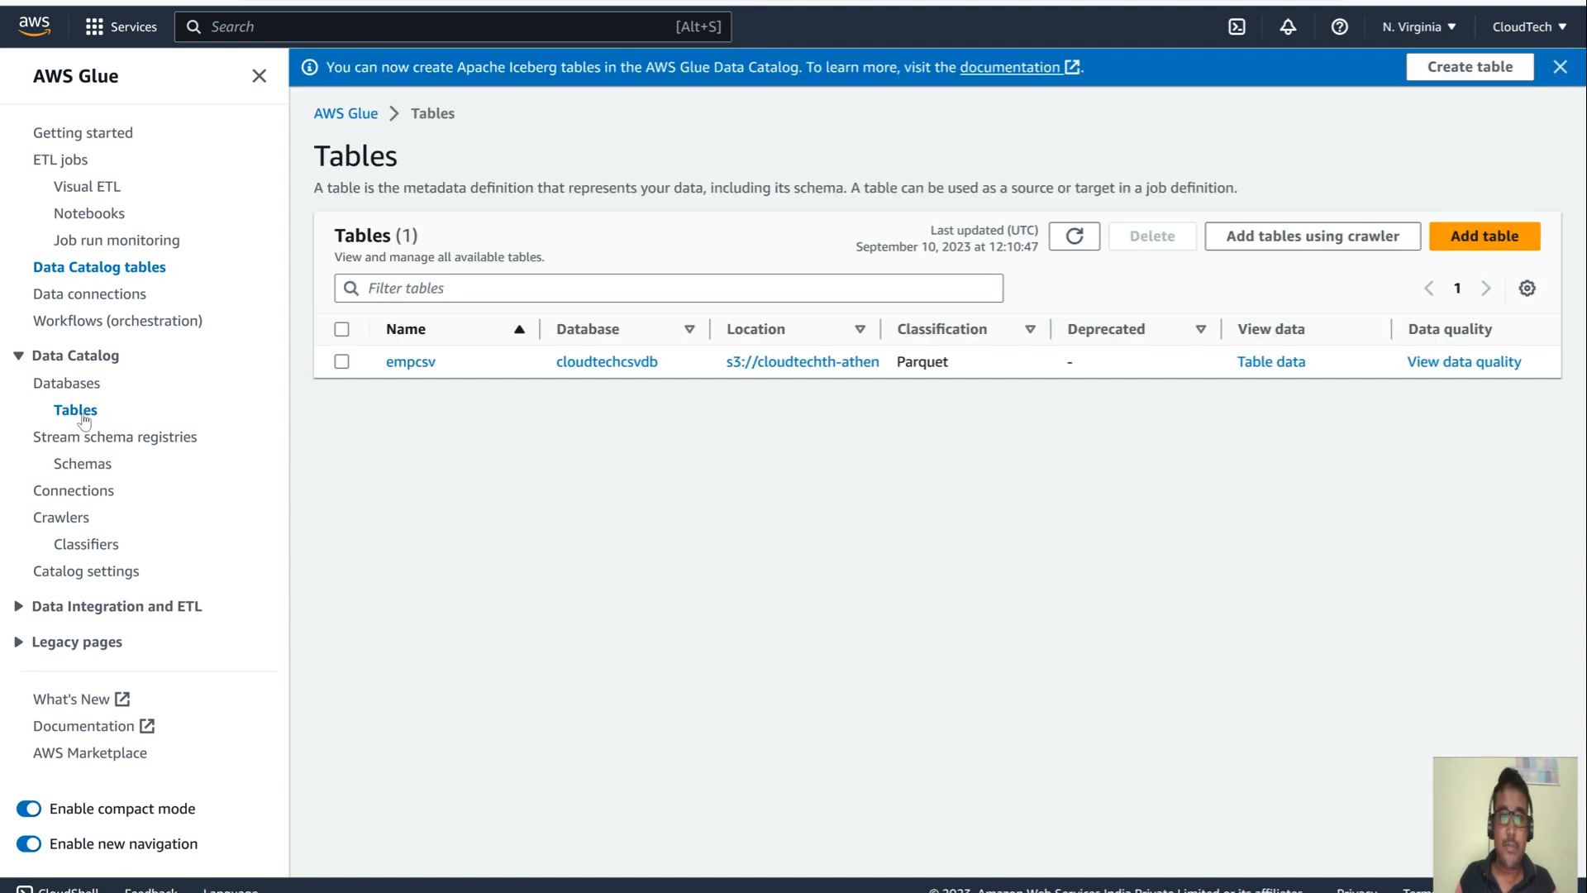
{"action": "left_click", "coordinate": [1490, 238]}
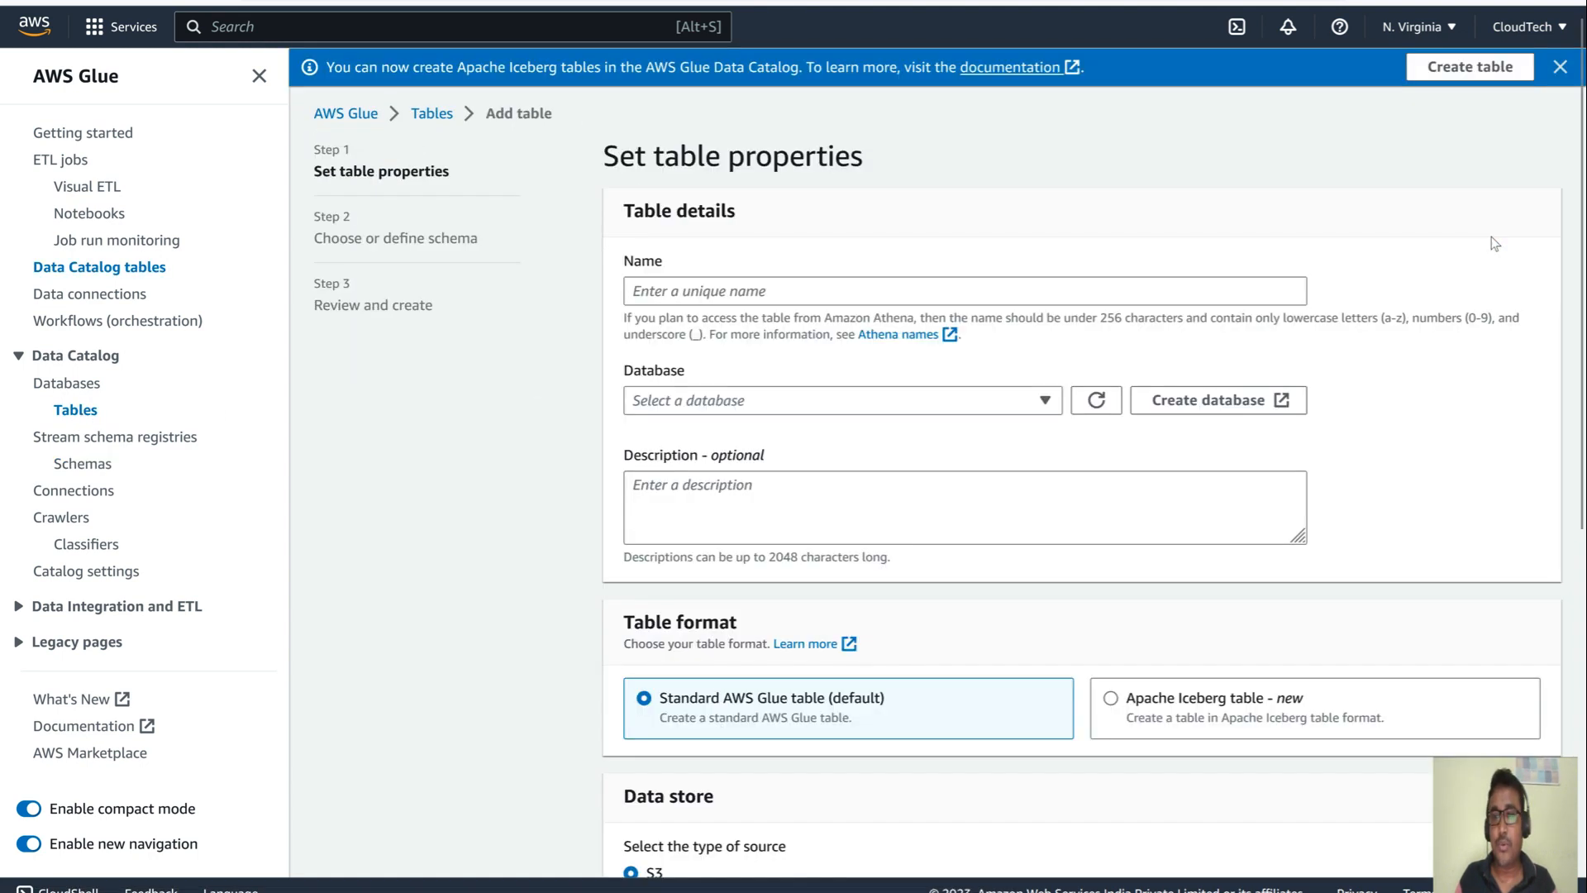
{"action": "left_click", "coordinate": [756, 312]}
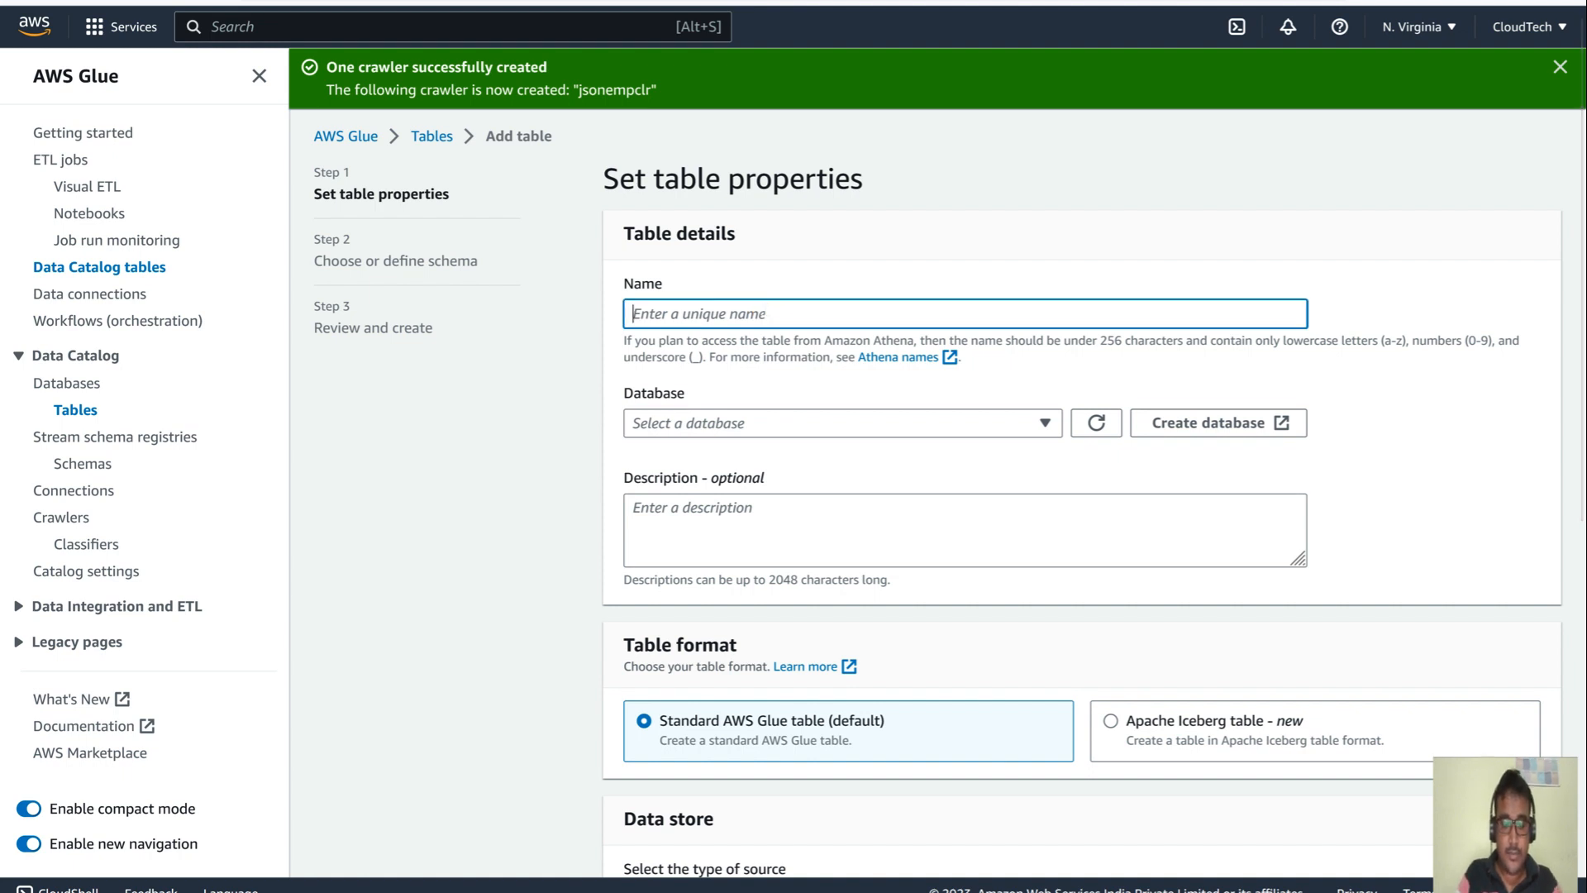
{"action": "type", "text": "empjso"}
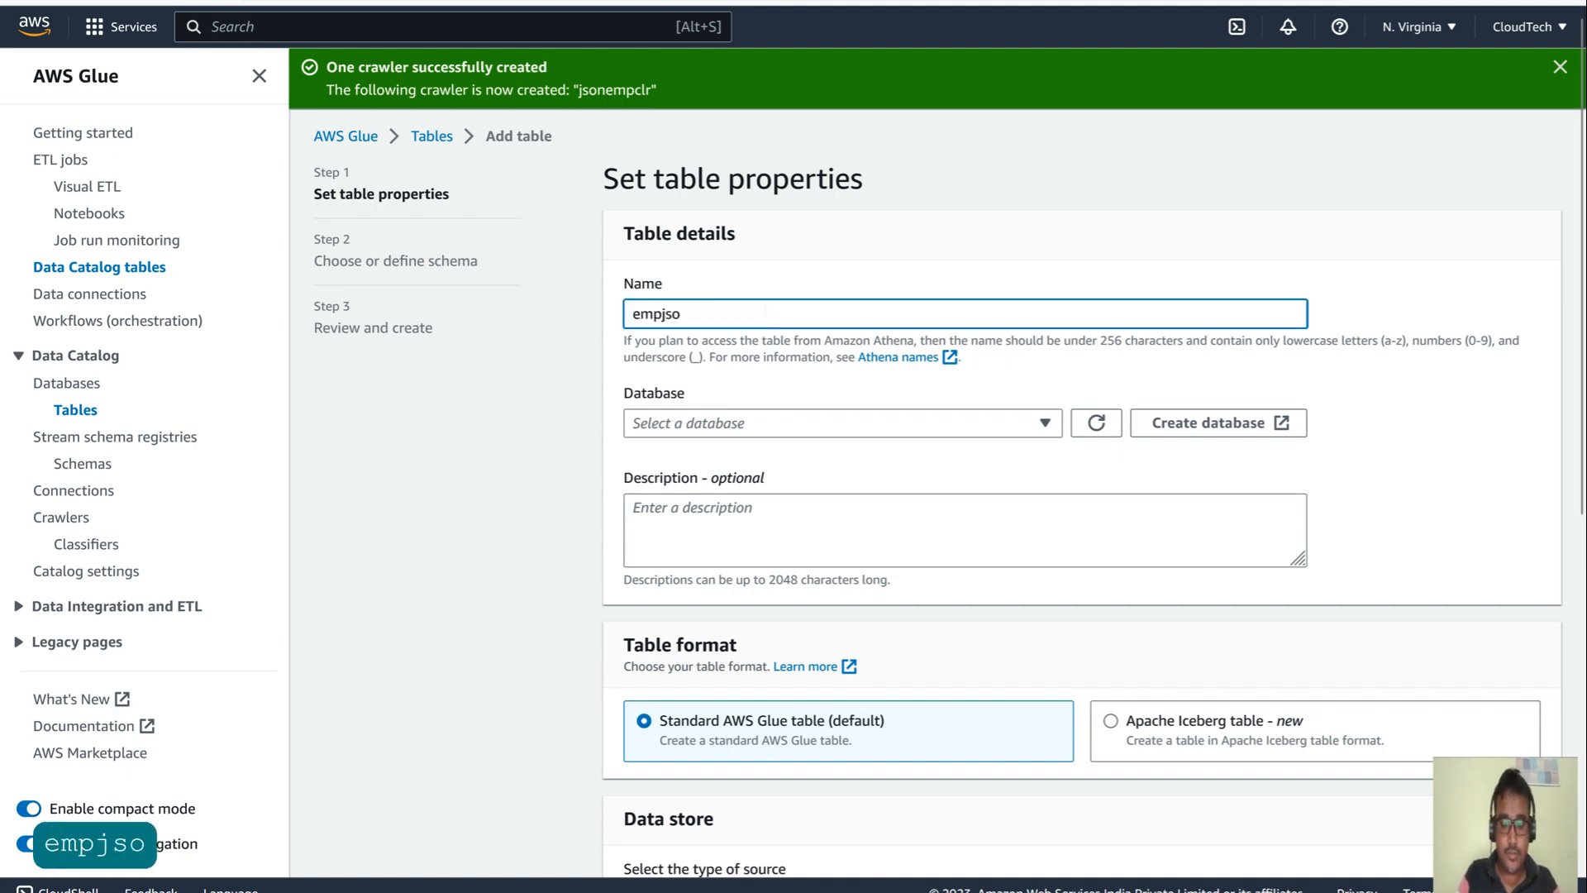
{"action": "type", "text": "ntable"}
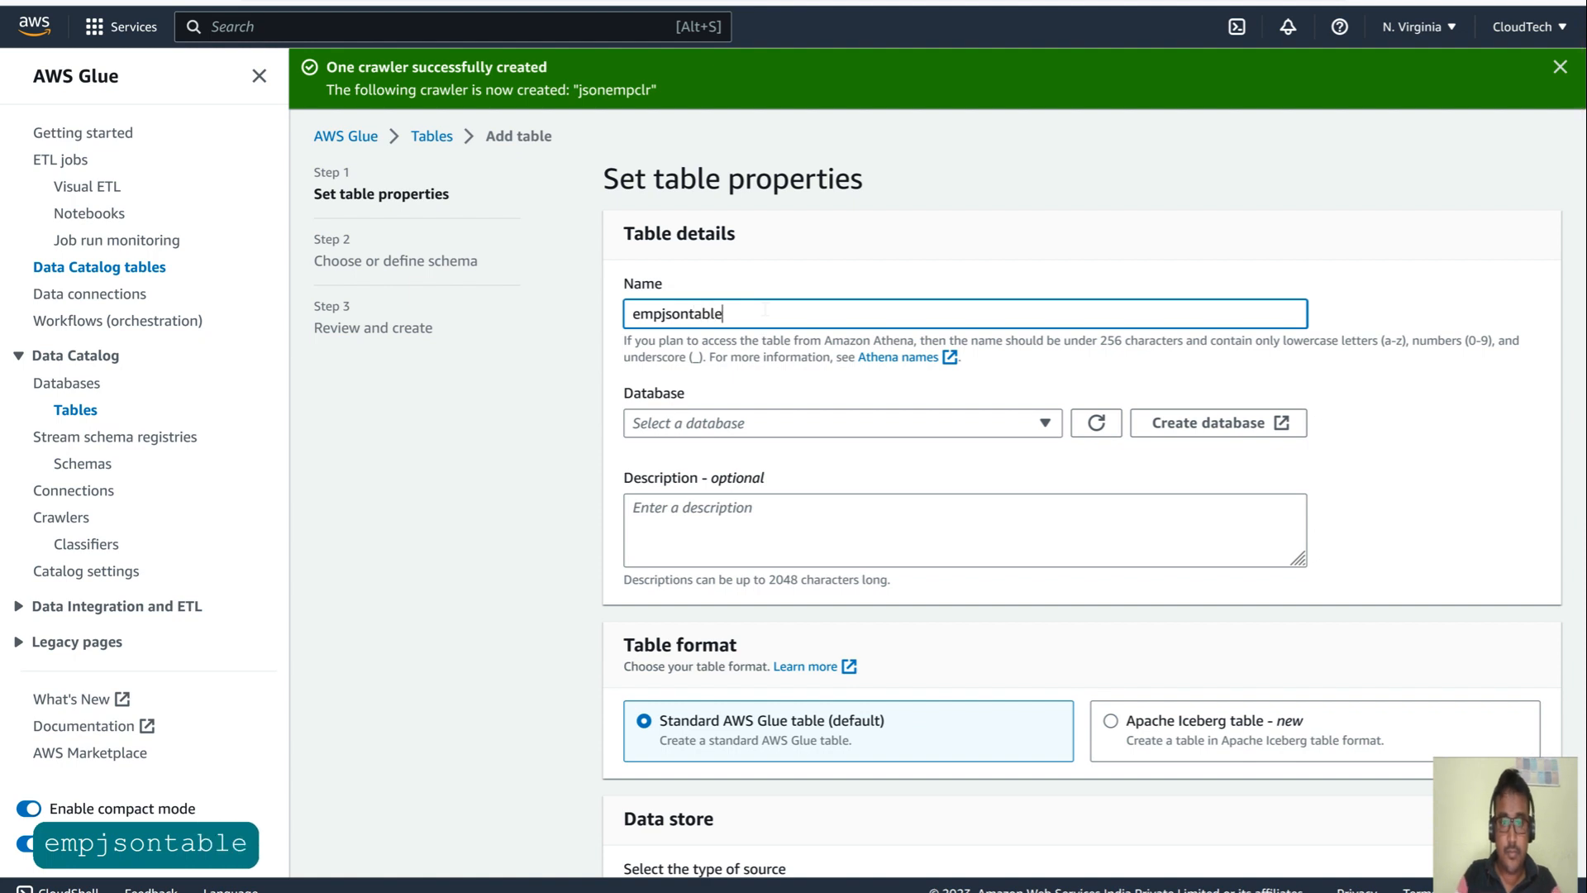
{"action": "left_click", "coordinate": [851, 423]}
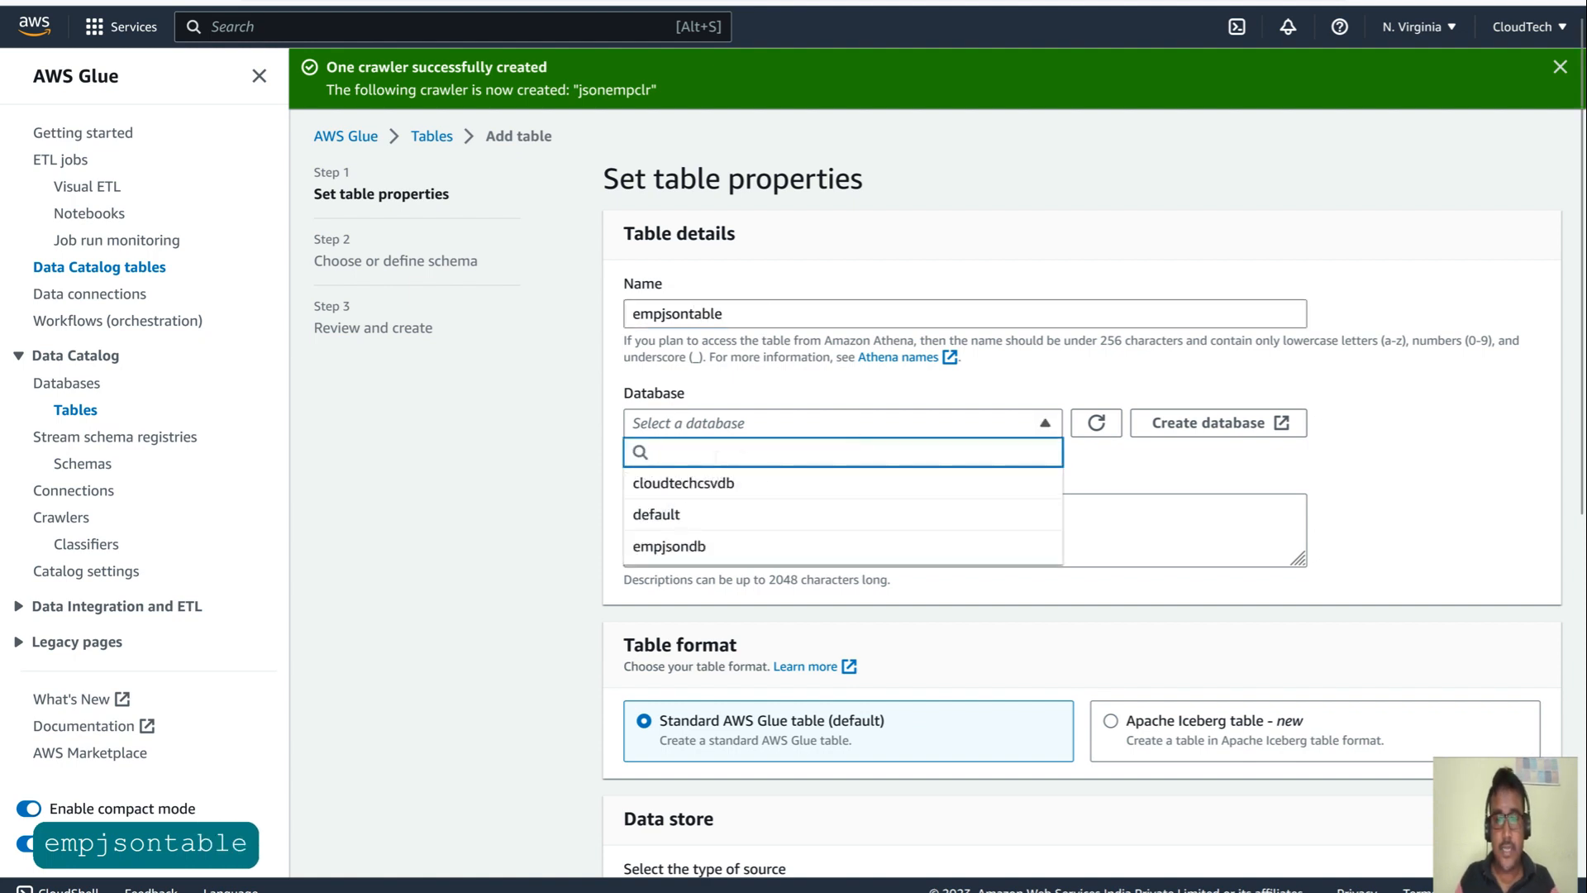
{"action": "left_click", "coordinate": [688, 547]}
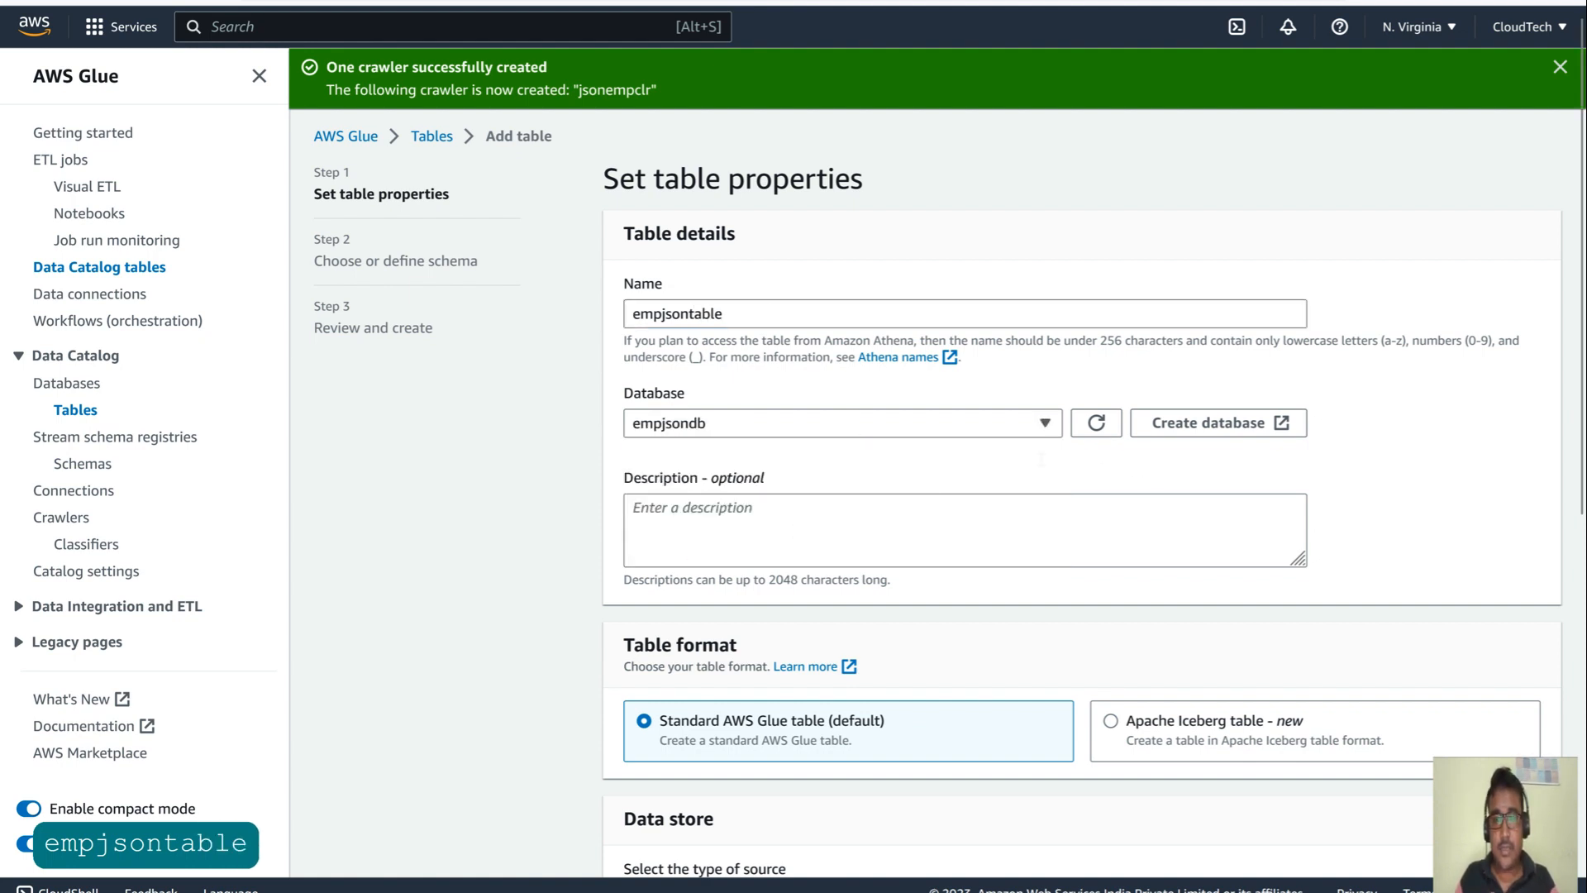
- Set the table's S3 include path to the athenajson/ folder in the cloudtechth-athena-glue-demo bucket
{"action": "scroll", "coordinate": [760, 570], "scroll_direction": "down", "scroll_amount": 4}
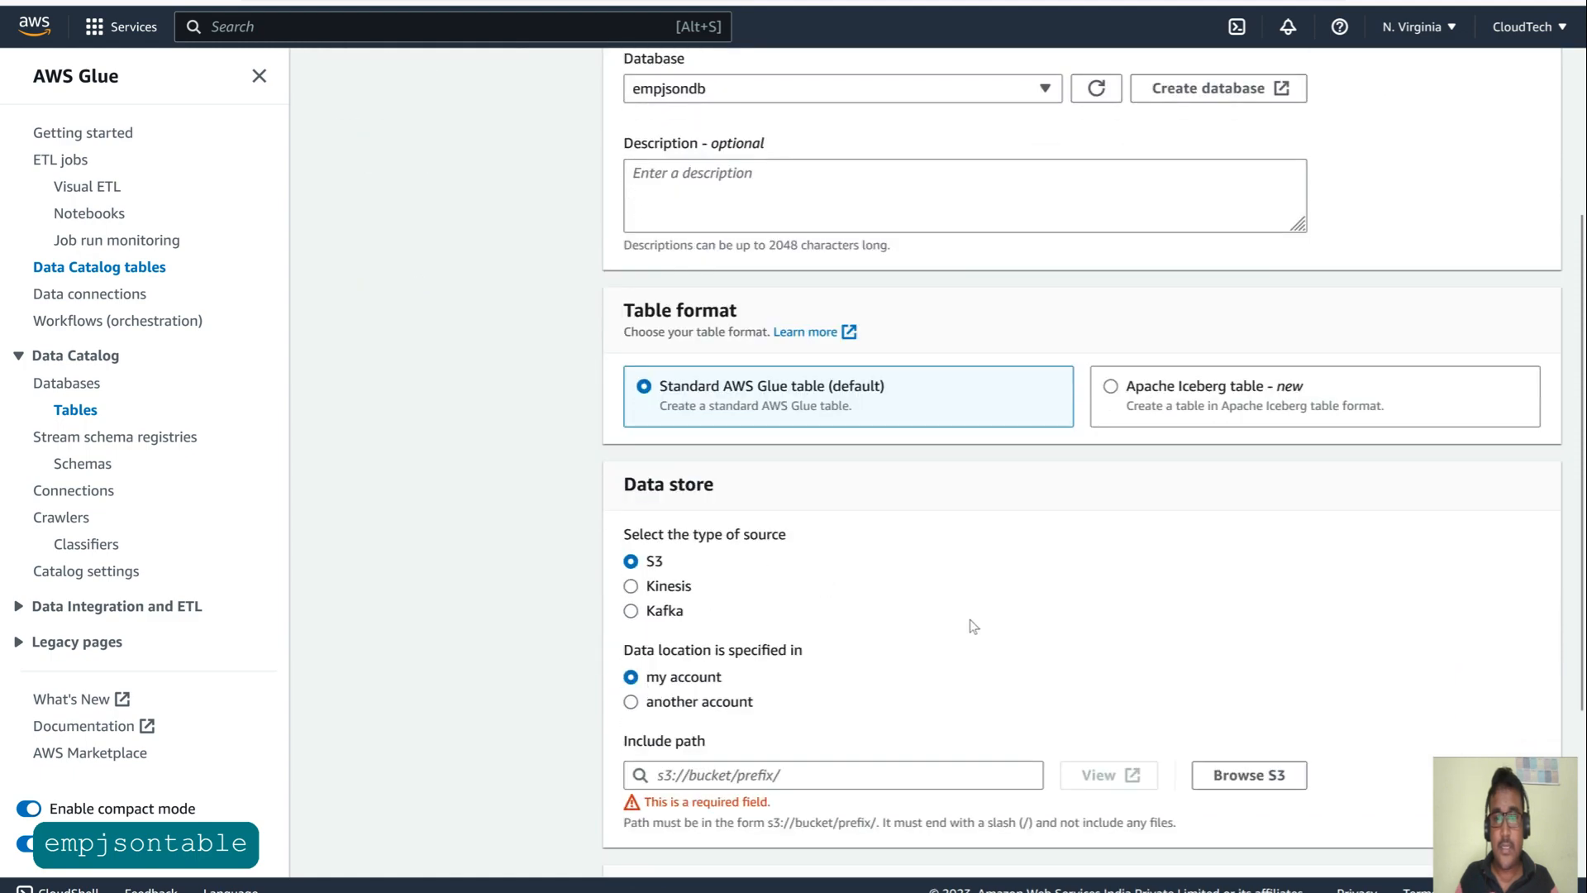
{"action": "scroll", "coordinate": [967, 627], "scroll_direction": "down", "scroll_amount": 2}
{"action": "left_click", "coordinate": [1265, 569]}
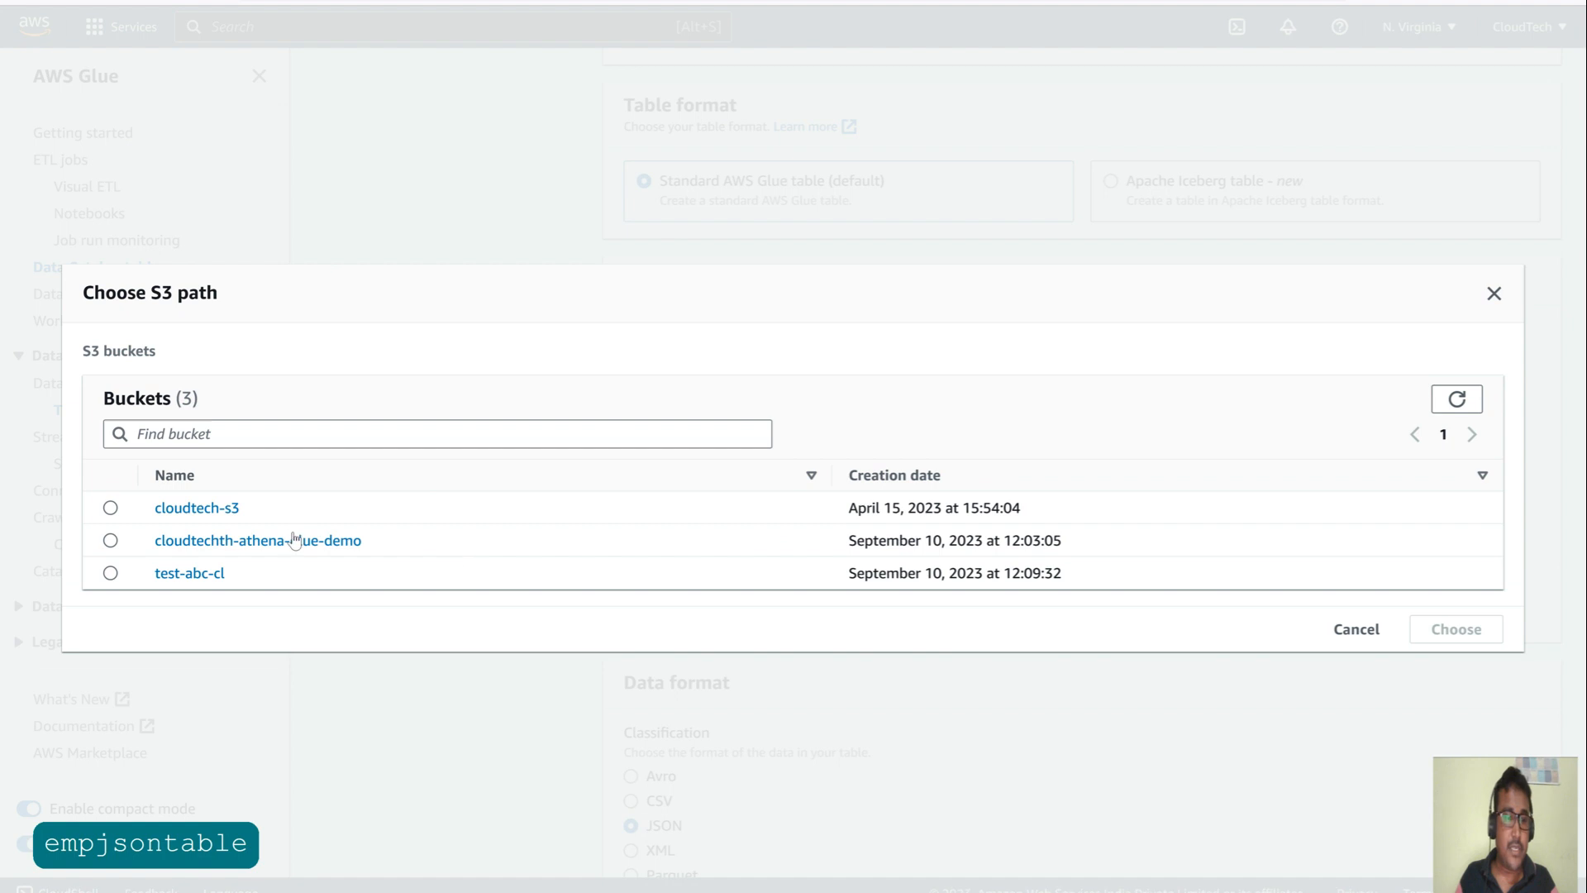
{"action": "left_click", "coordinate": [283, 538]}
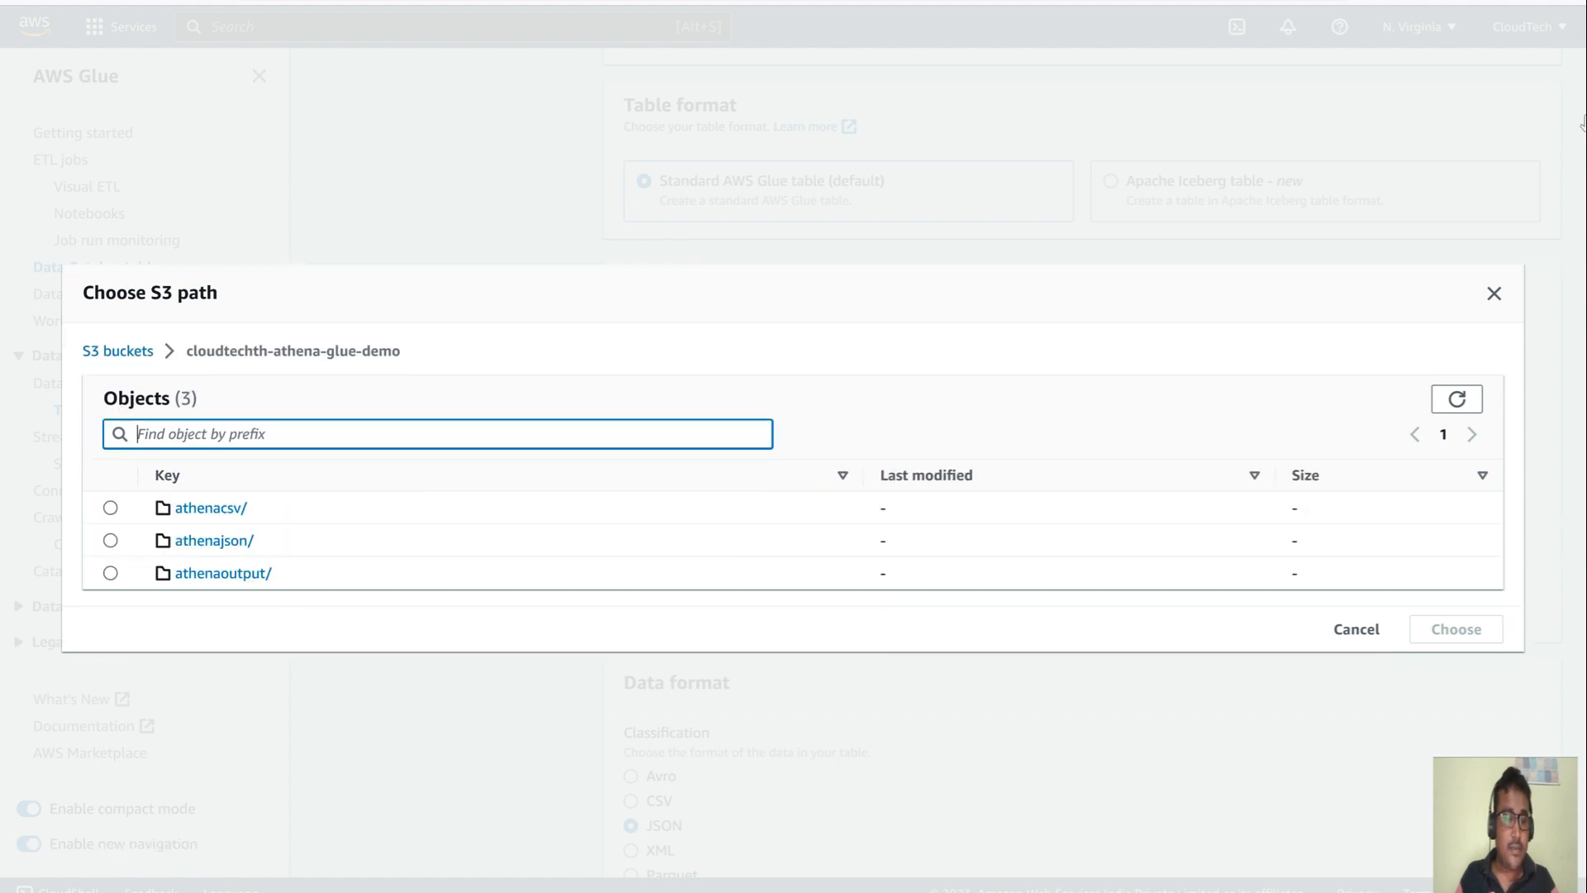
{"action": "left_click", "coordinate": [111, 540]}
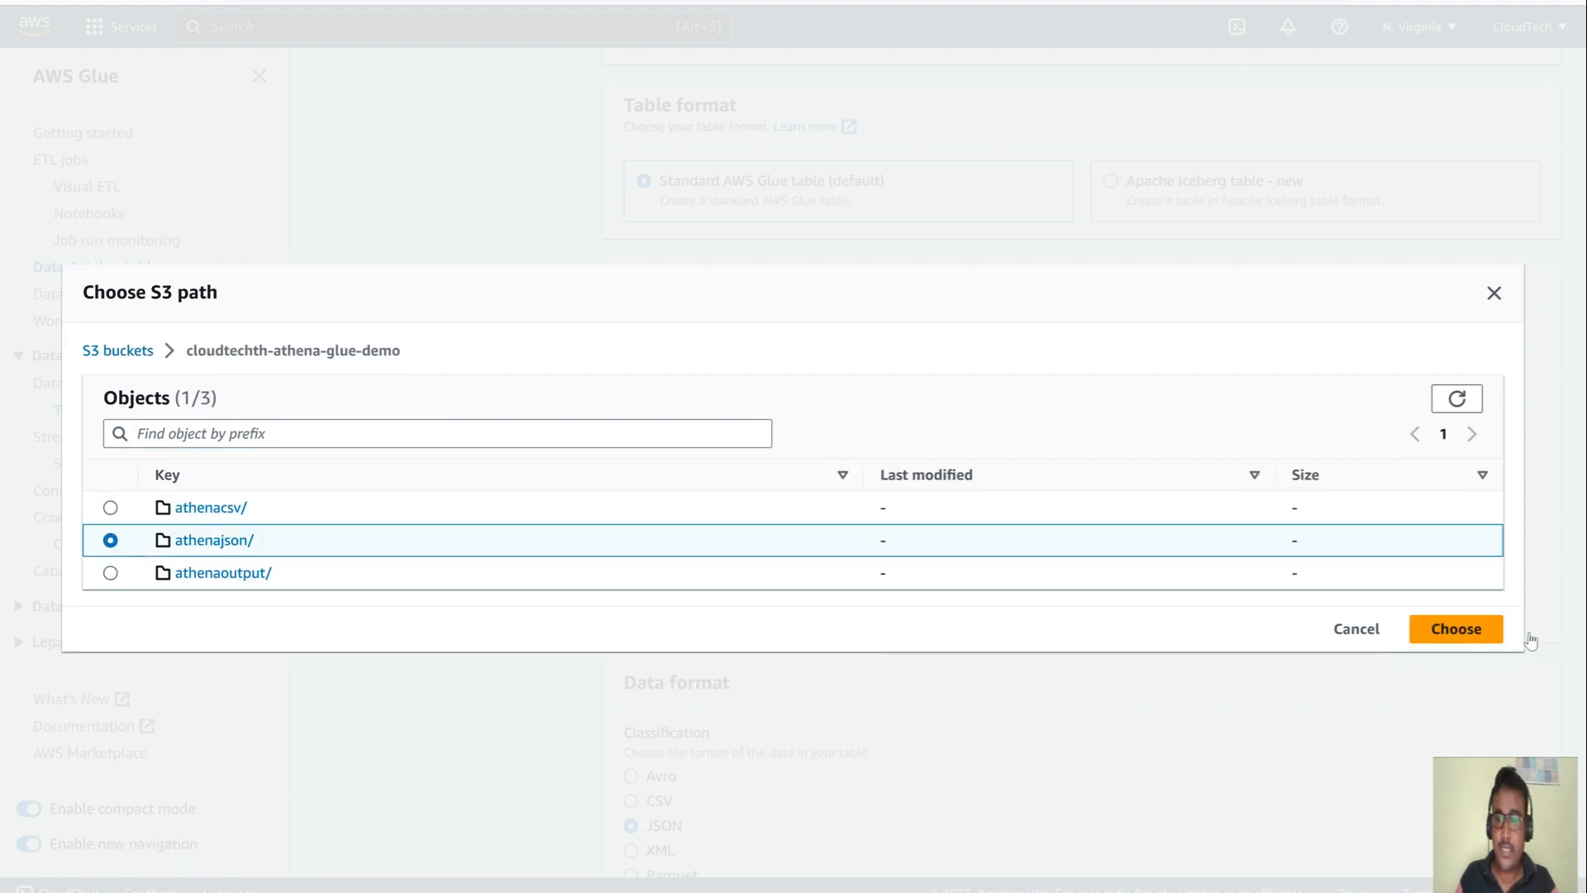
{"action": "left_click", "coordinate": [1454, 629]}
{"action": "left_click", "coordinate": [1087, 471]}
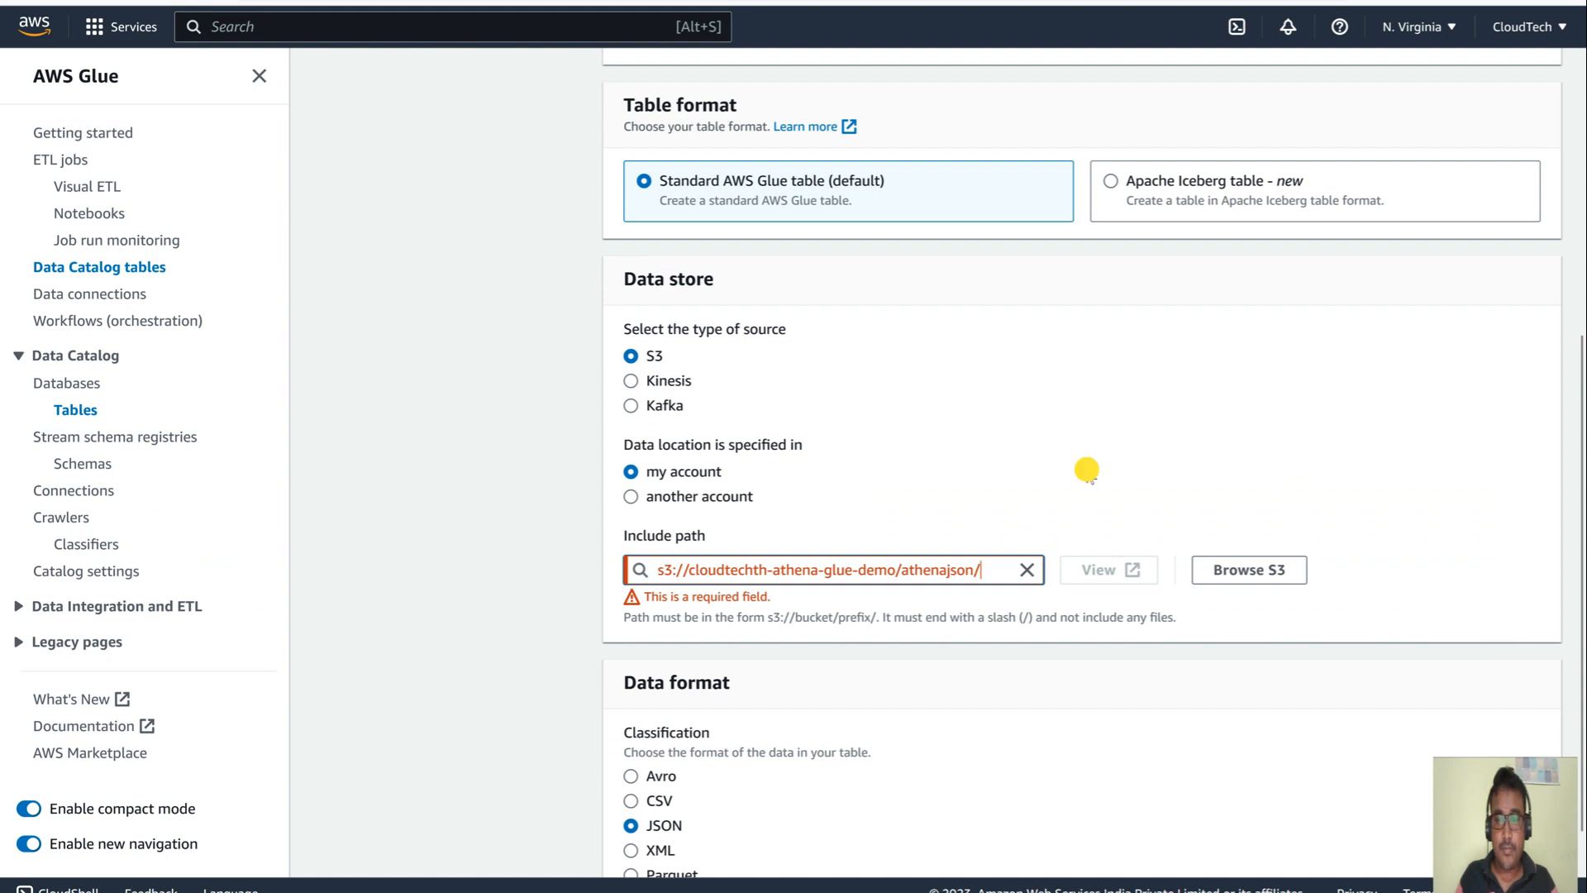
{"action": "scroll", "coordinate": [1074, 536], "scroll_direction": "down", "scroll_amount": 1}
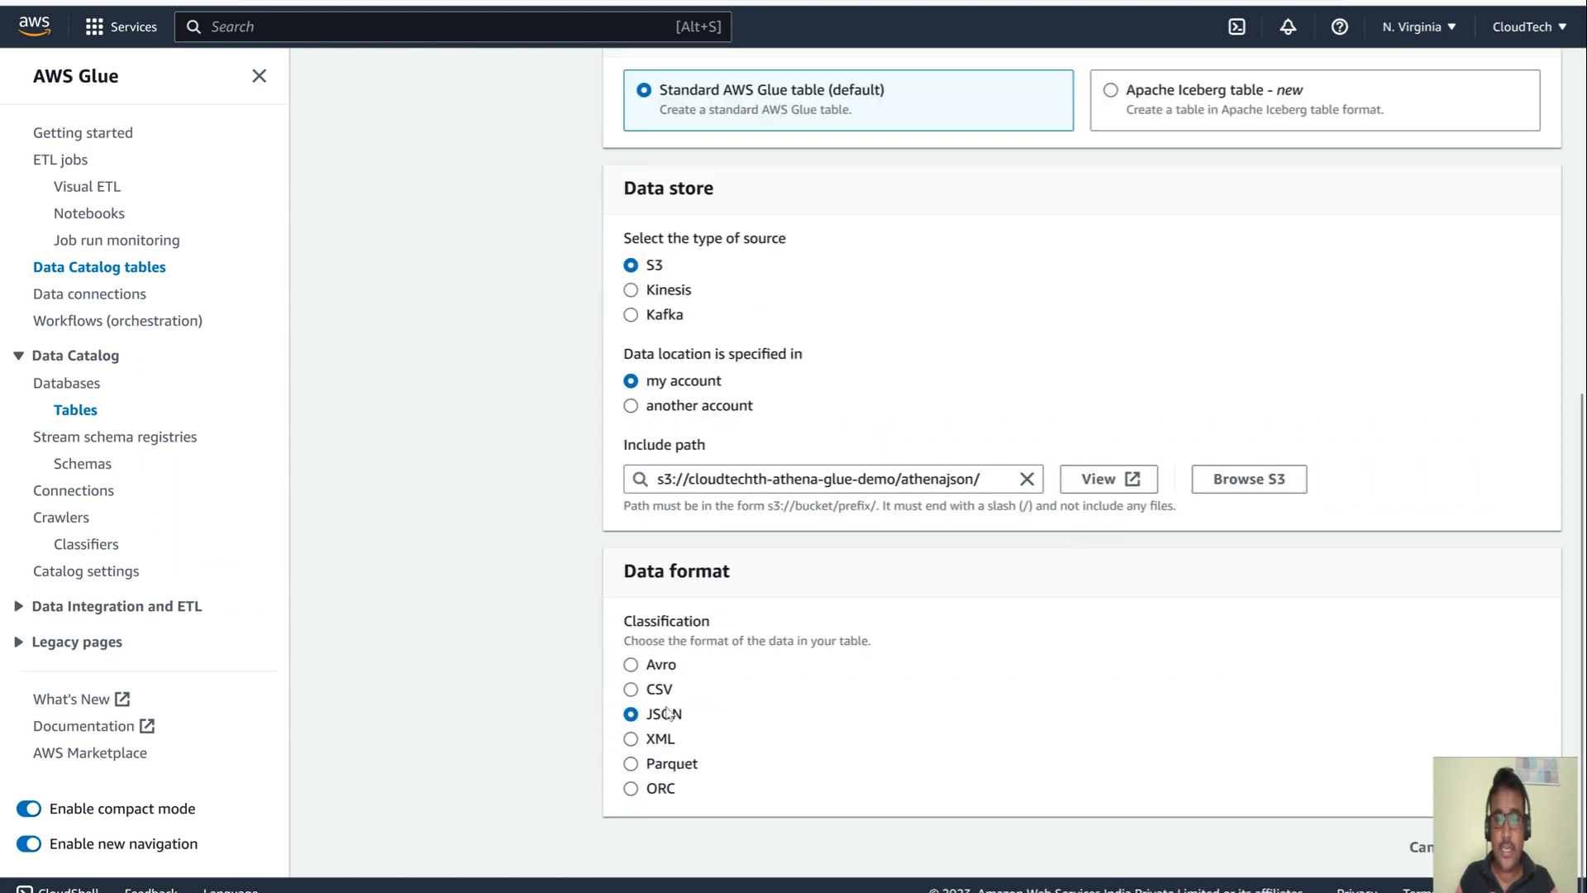
- Continue to the table's schema definition and add the first column, Name, with data type string
{"action": "left_click", "coordinate": [1523, 846]}
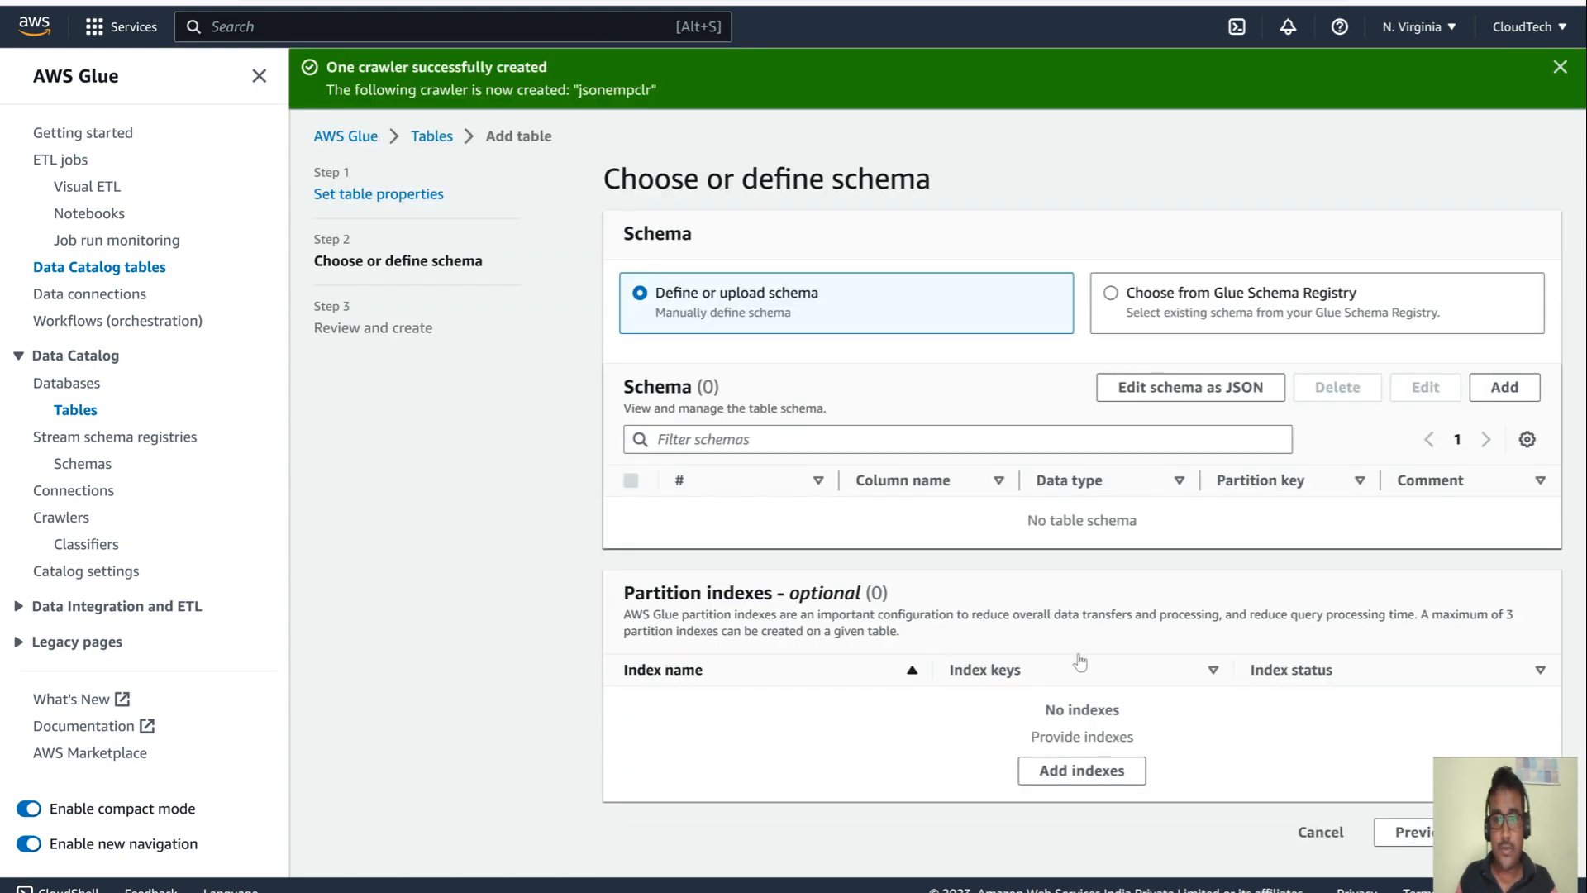
{"action": "left_click", "coordinate": [1504, 387]}
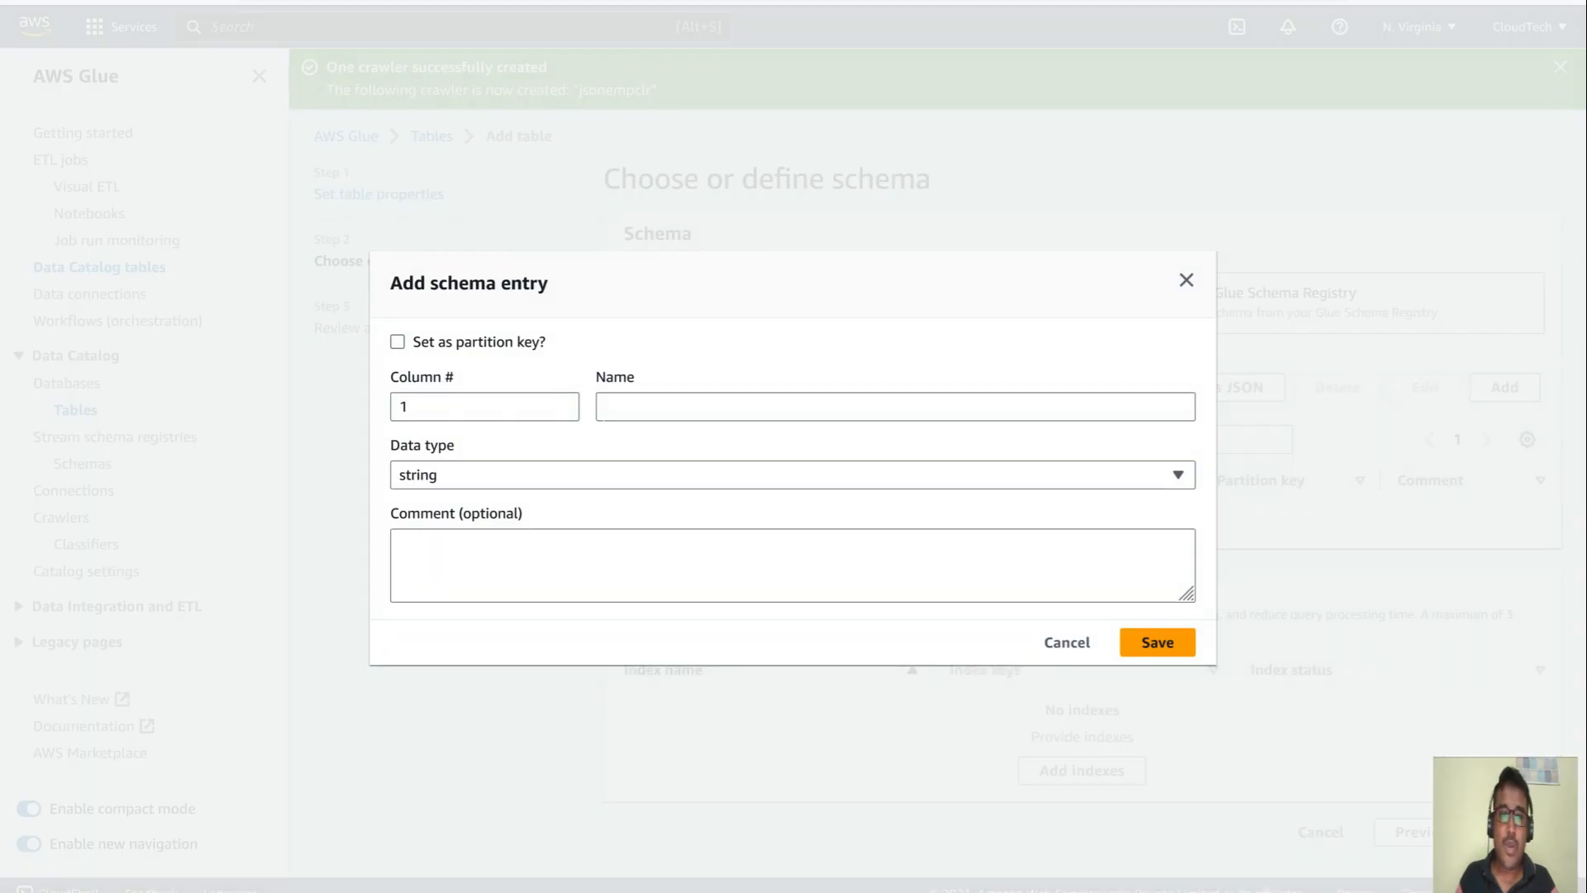
{"action": "left_click", "coordinate": [637, 408]}
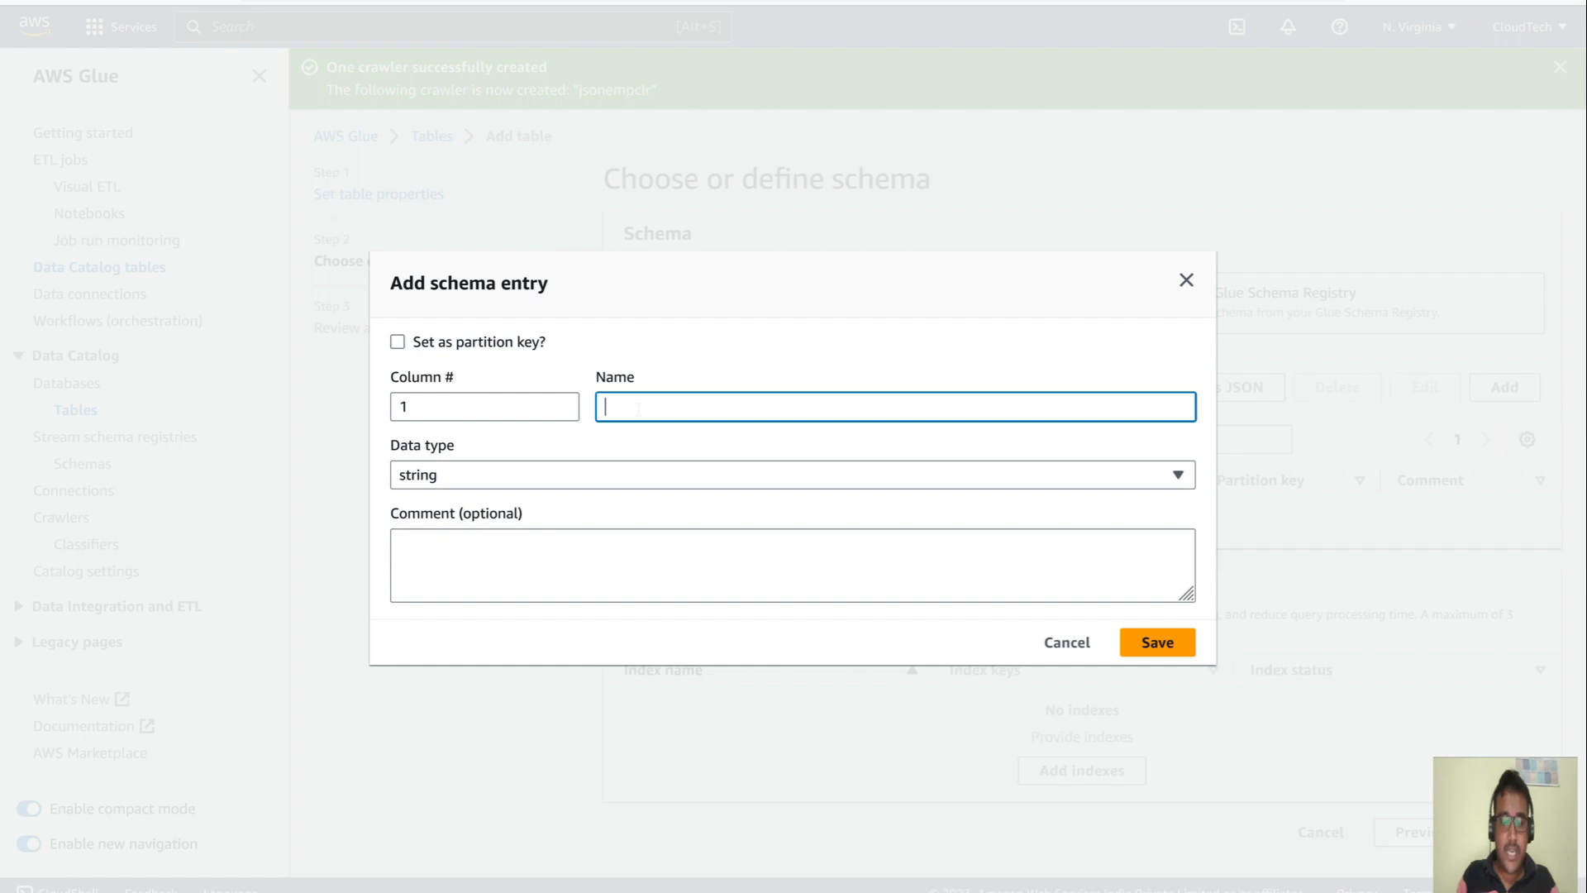
{"action": "type", "text": "Name"}
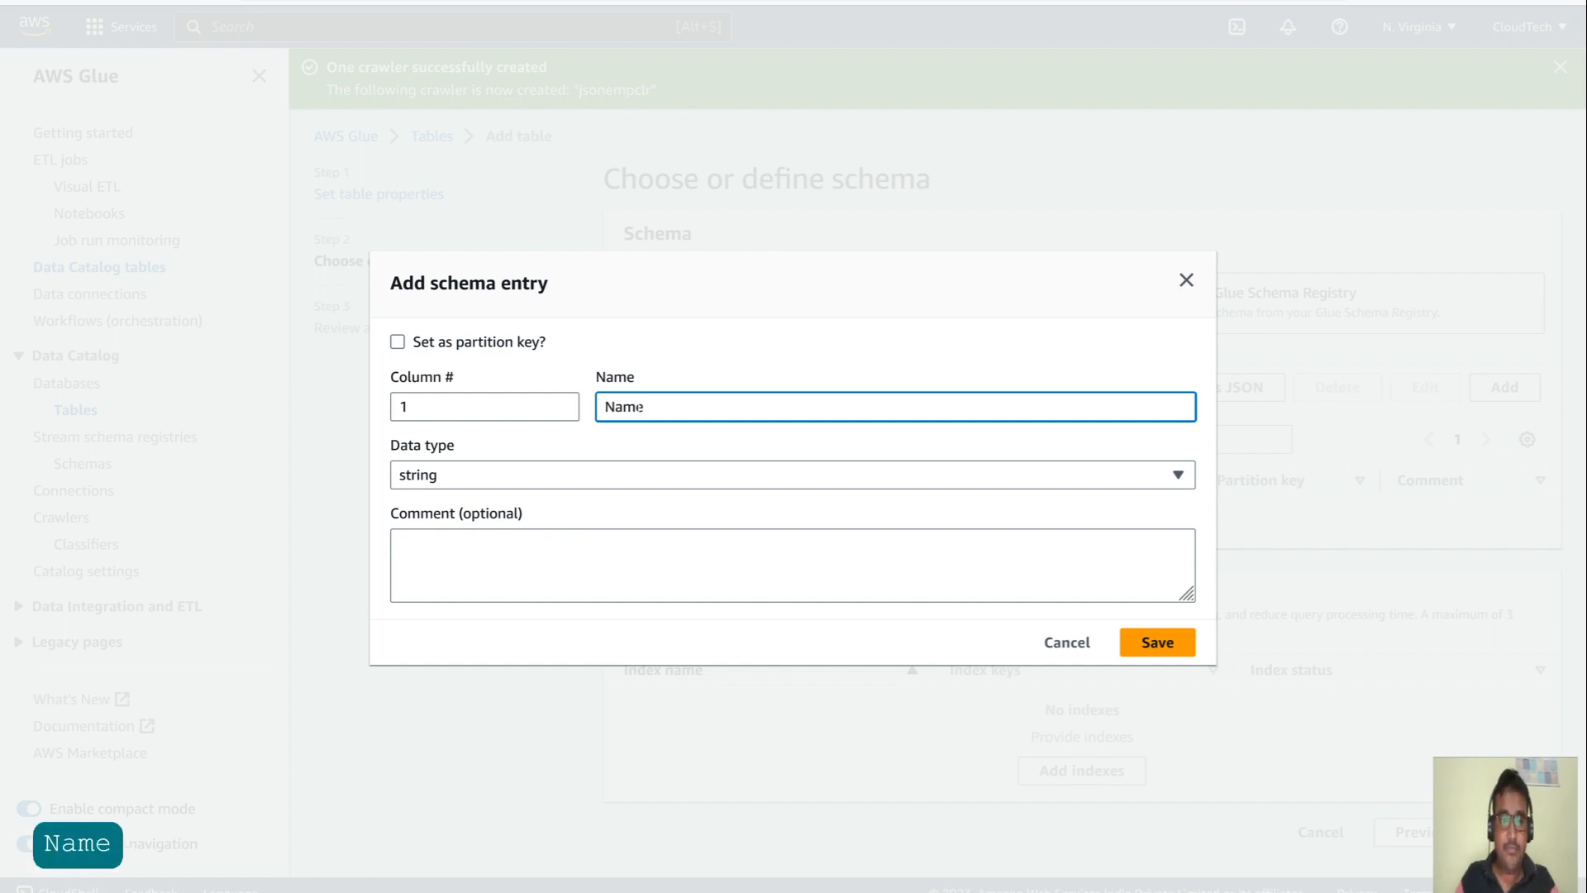
{"action": "left_click", "coordinate": [1157, 642]}
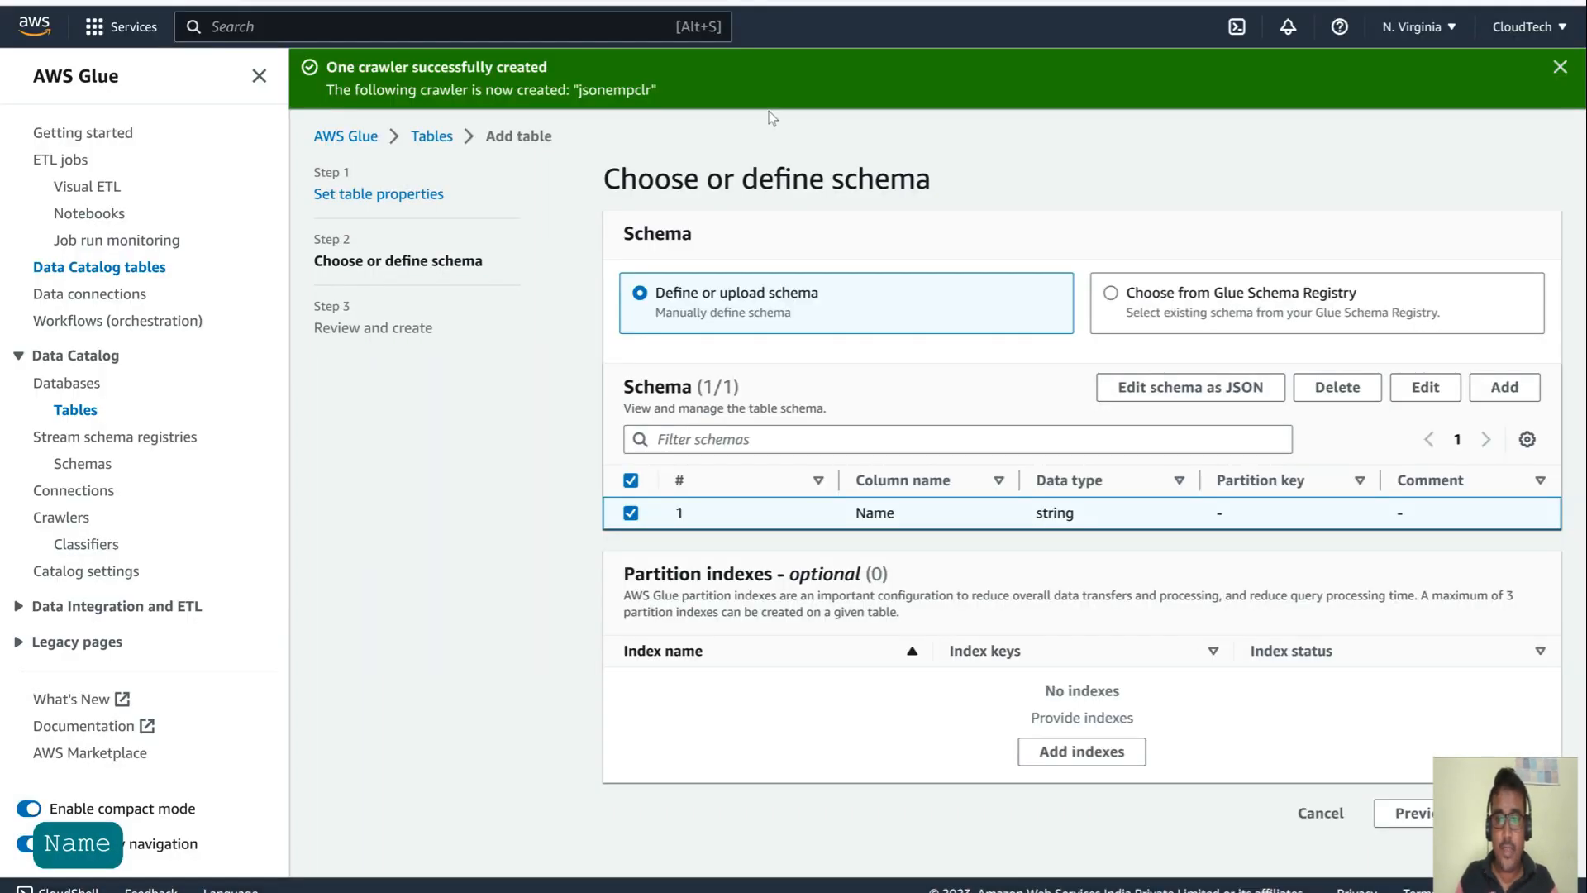
- Begin the second schema entry and open the employee-athena JSON file from the LearningAWS folder in Notepad to check its fields
{"action": "left_click", "coordinate": [1504, 387]}
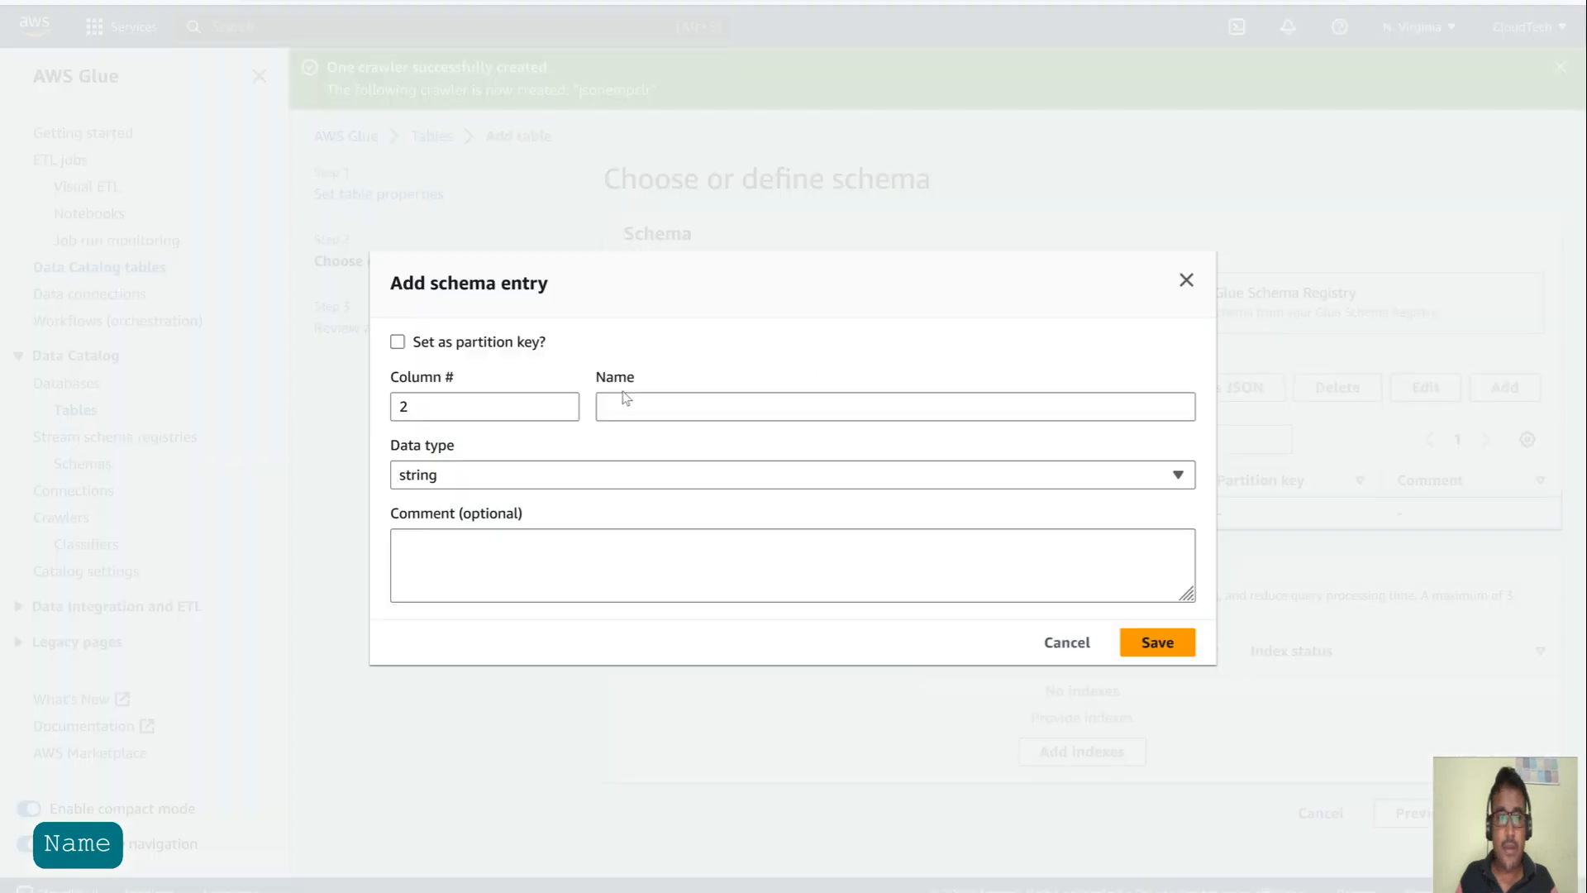
{"action": "left_click", "coordinate": [642, 417]}
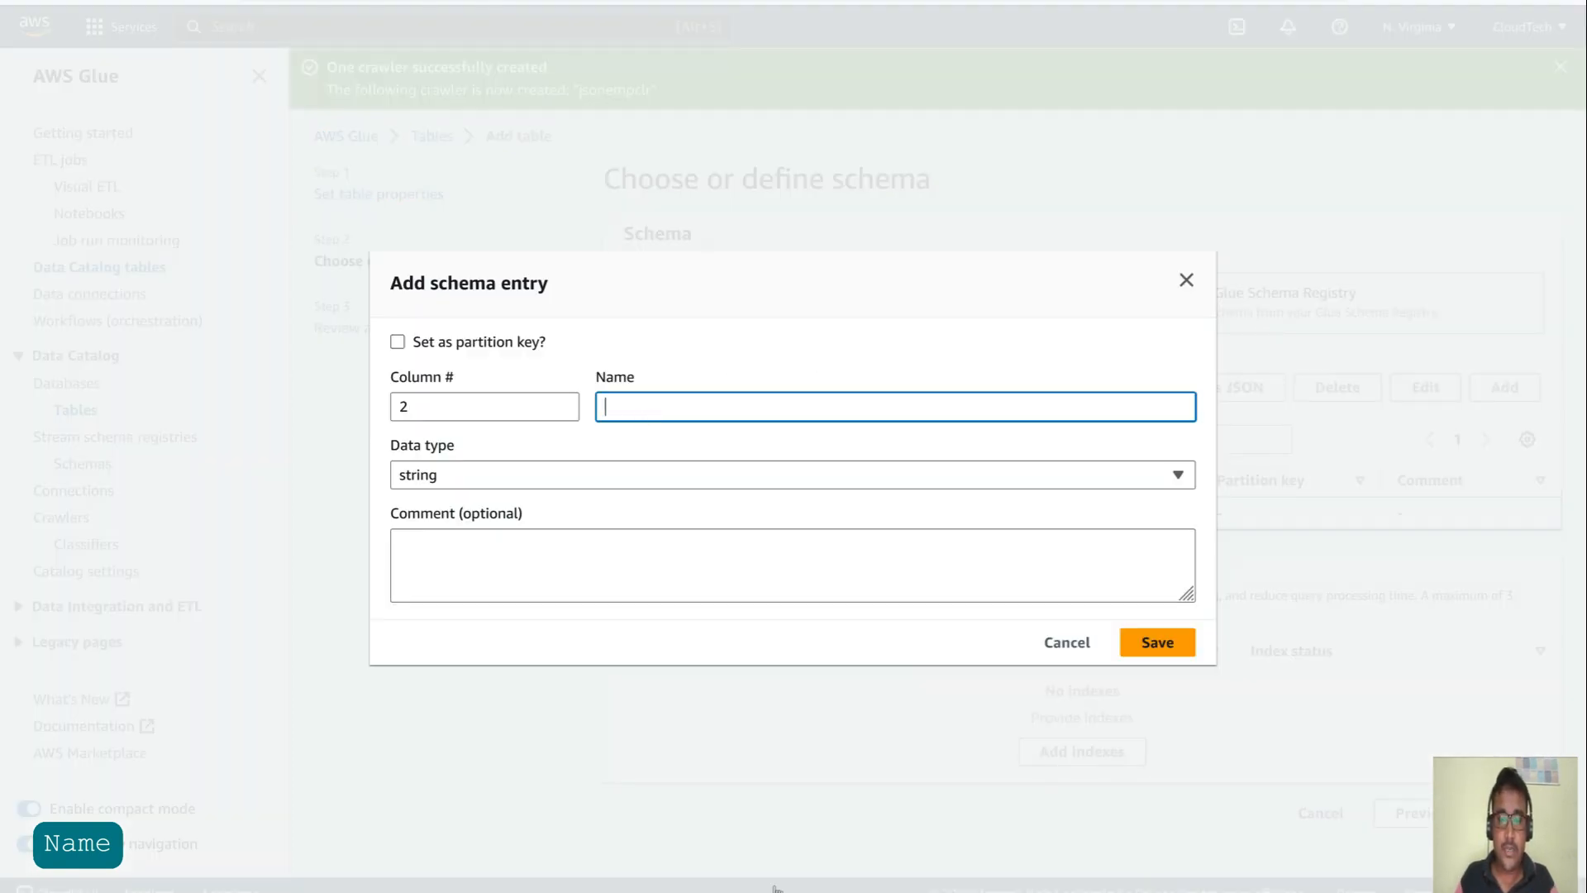
{"action": "left_click", "coordinate": [816, 882]}
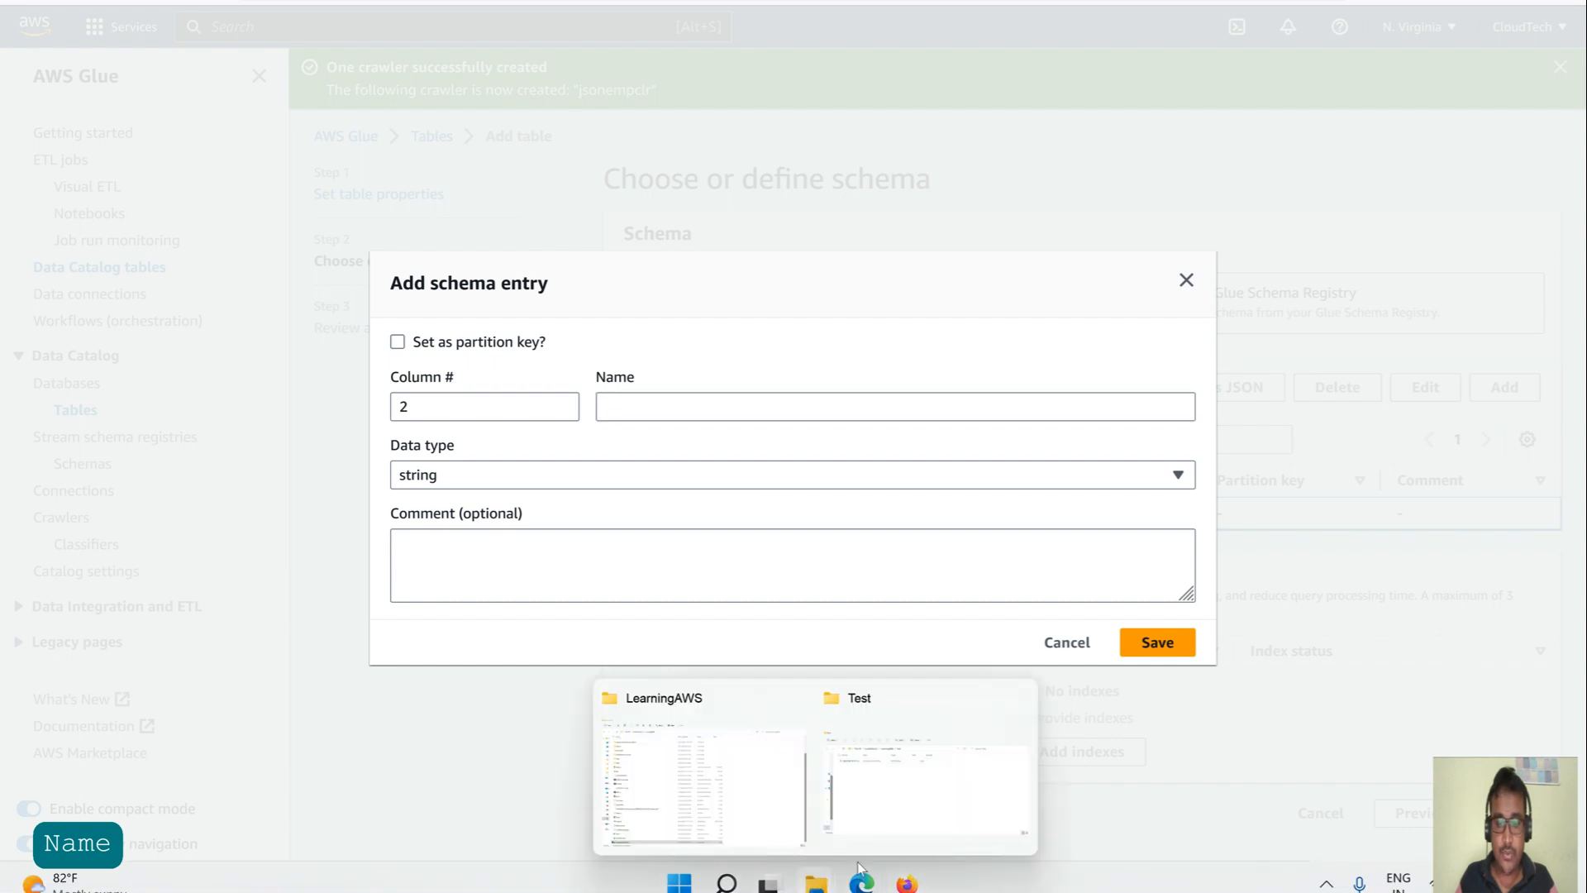
{"action": "left_click", "coordinate": [784, 771]}
{"action": "left_click", "coordinate": [194, 870]}
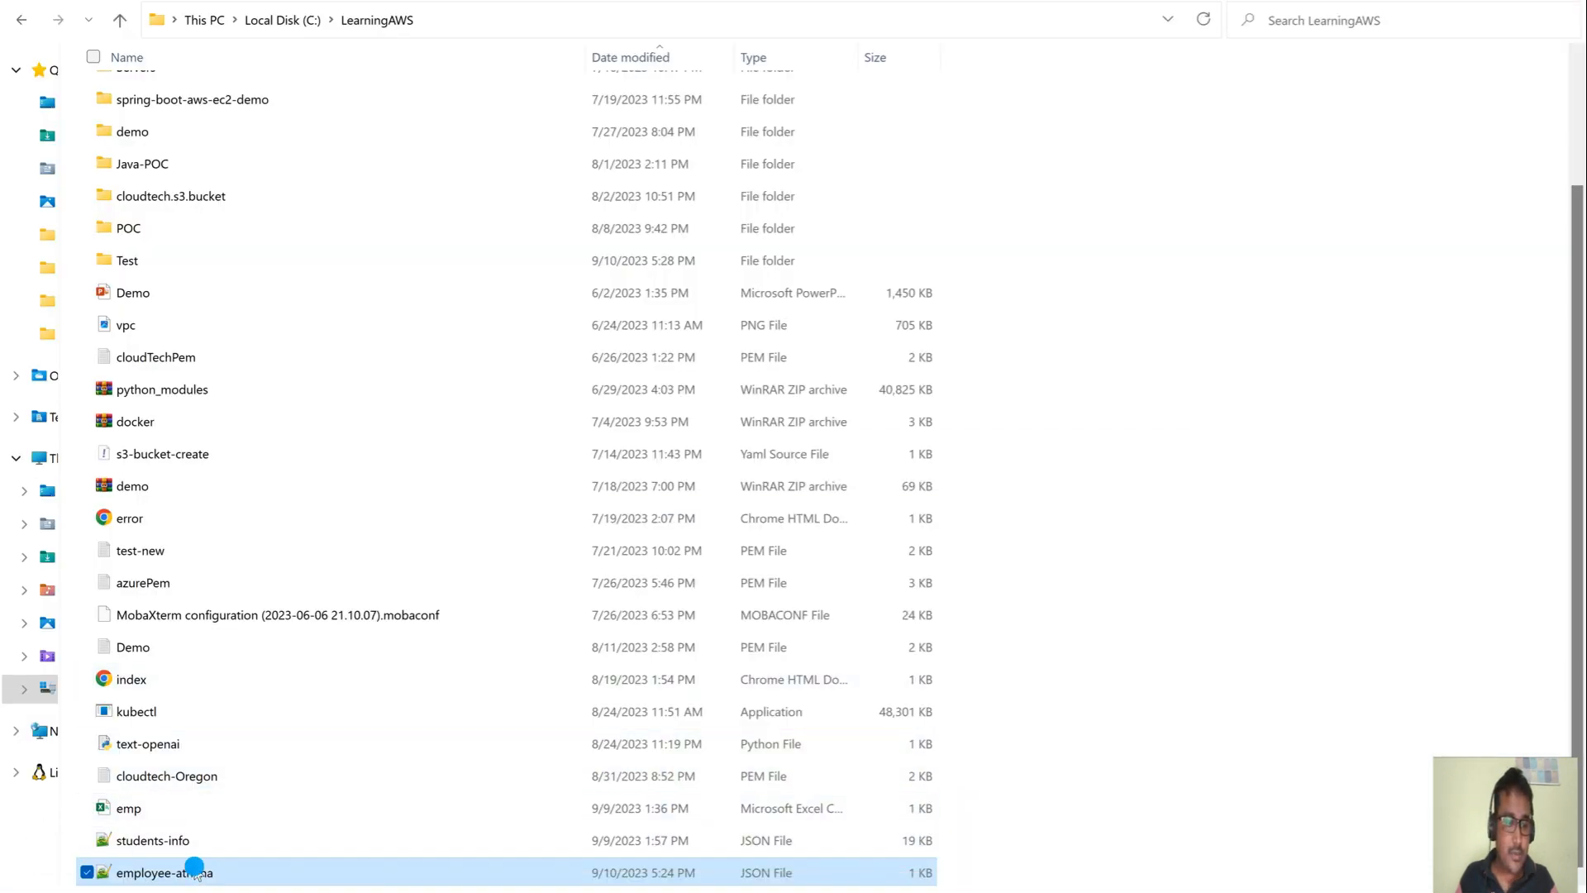
{"action": "right_click", "coordinate": [194, 870]}
{"action": "mouse_move", "coordinate": [301, 626]}
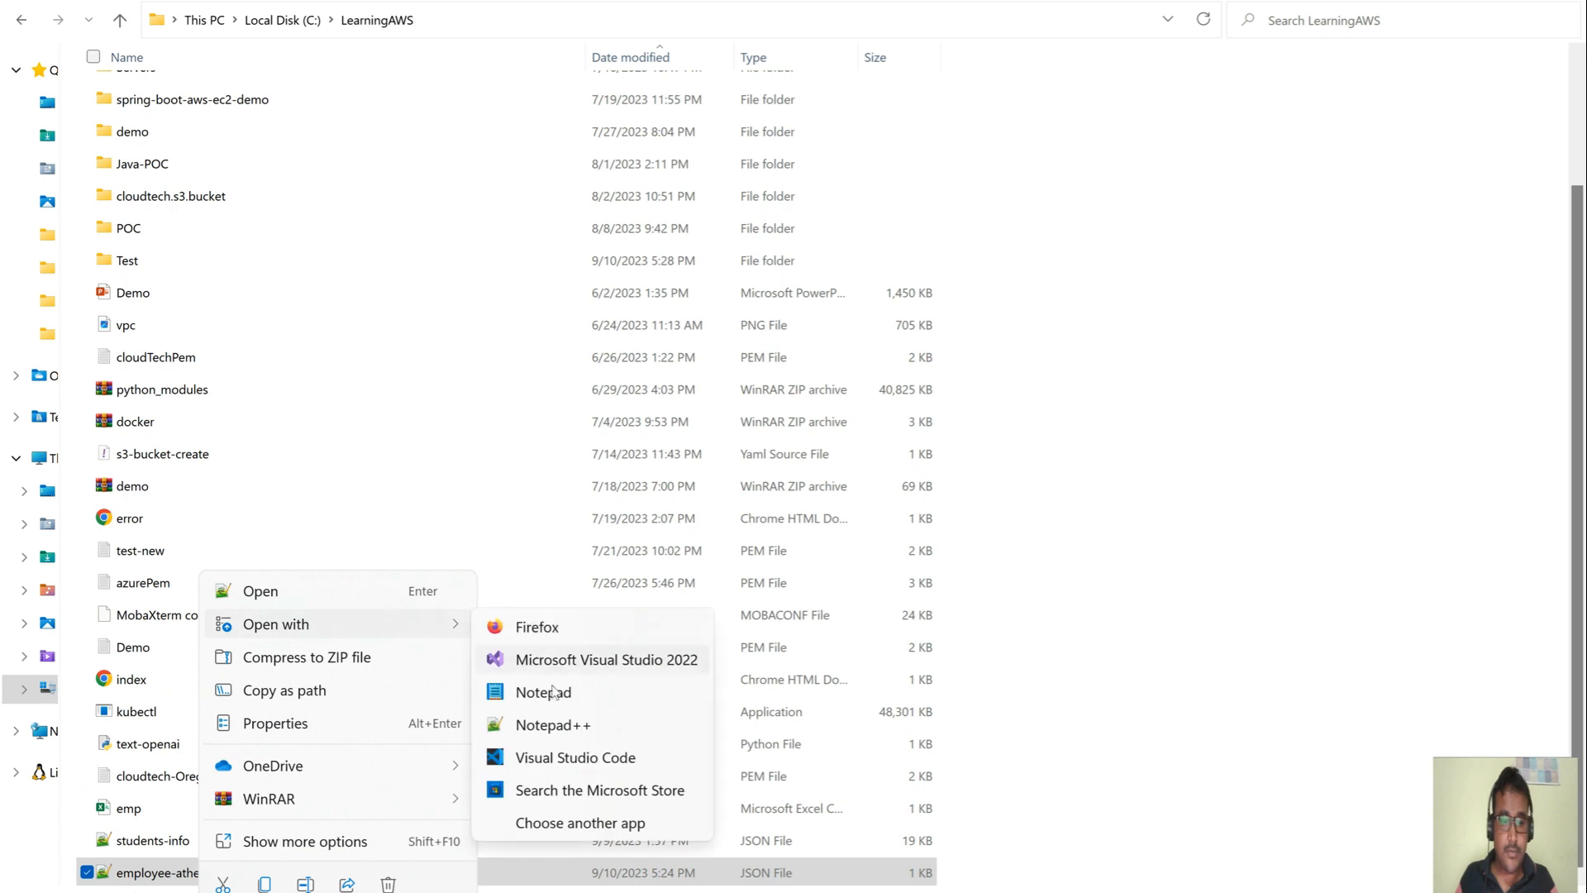
{"action": "left_click", "coordinate": [552, 691]}
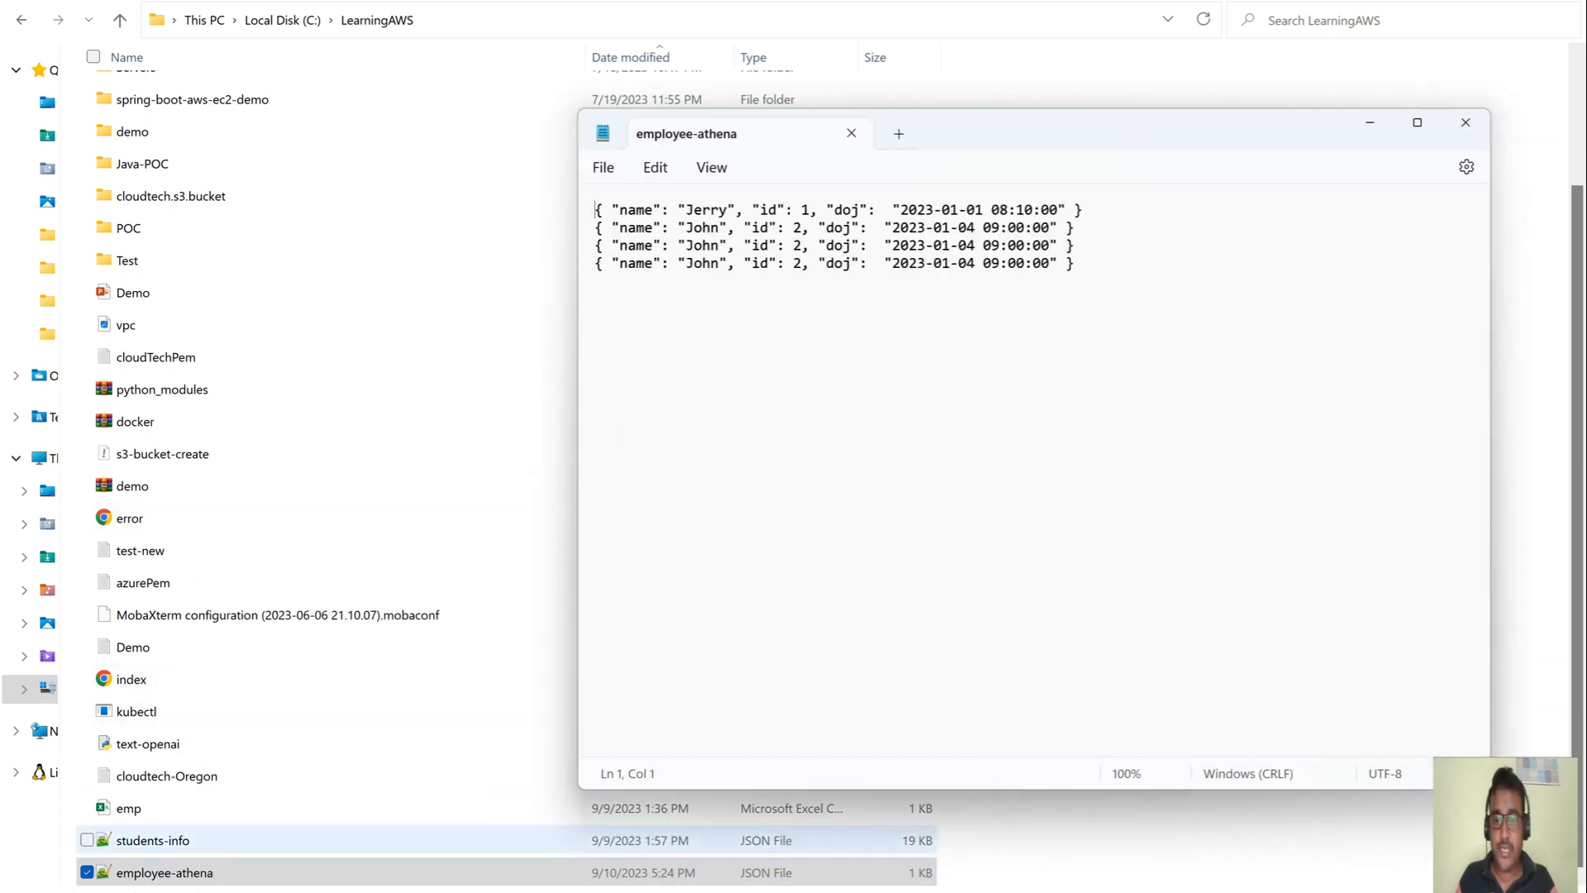
- Return to the AWS Glue schema entry in the browser and save the second column as Id with data type int
{"action": "left_click", "coordinate": [884, 881]}
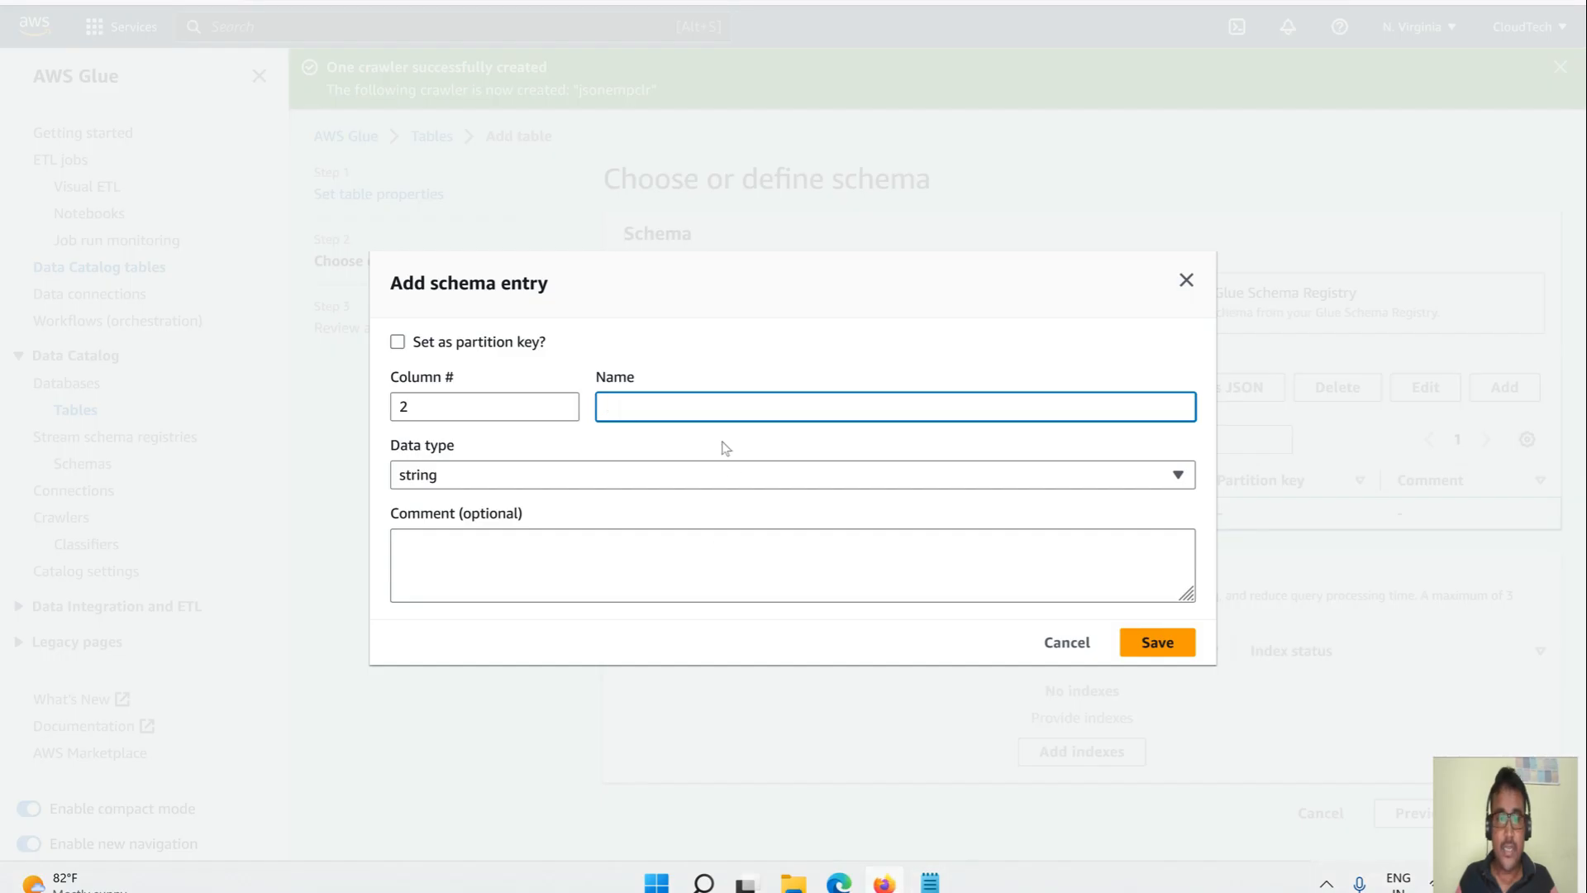
{"action": "type", "text": "i"}
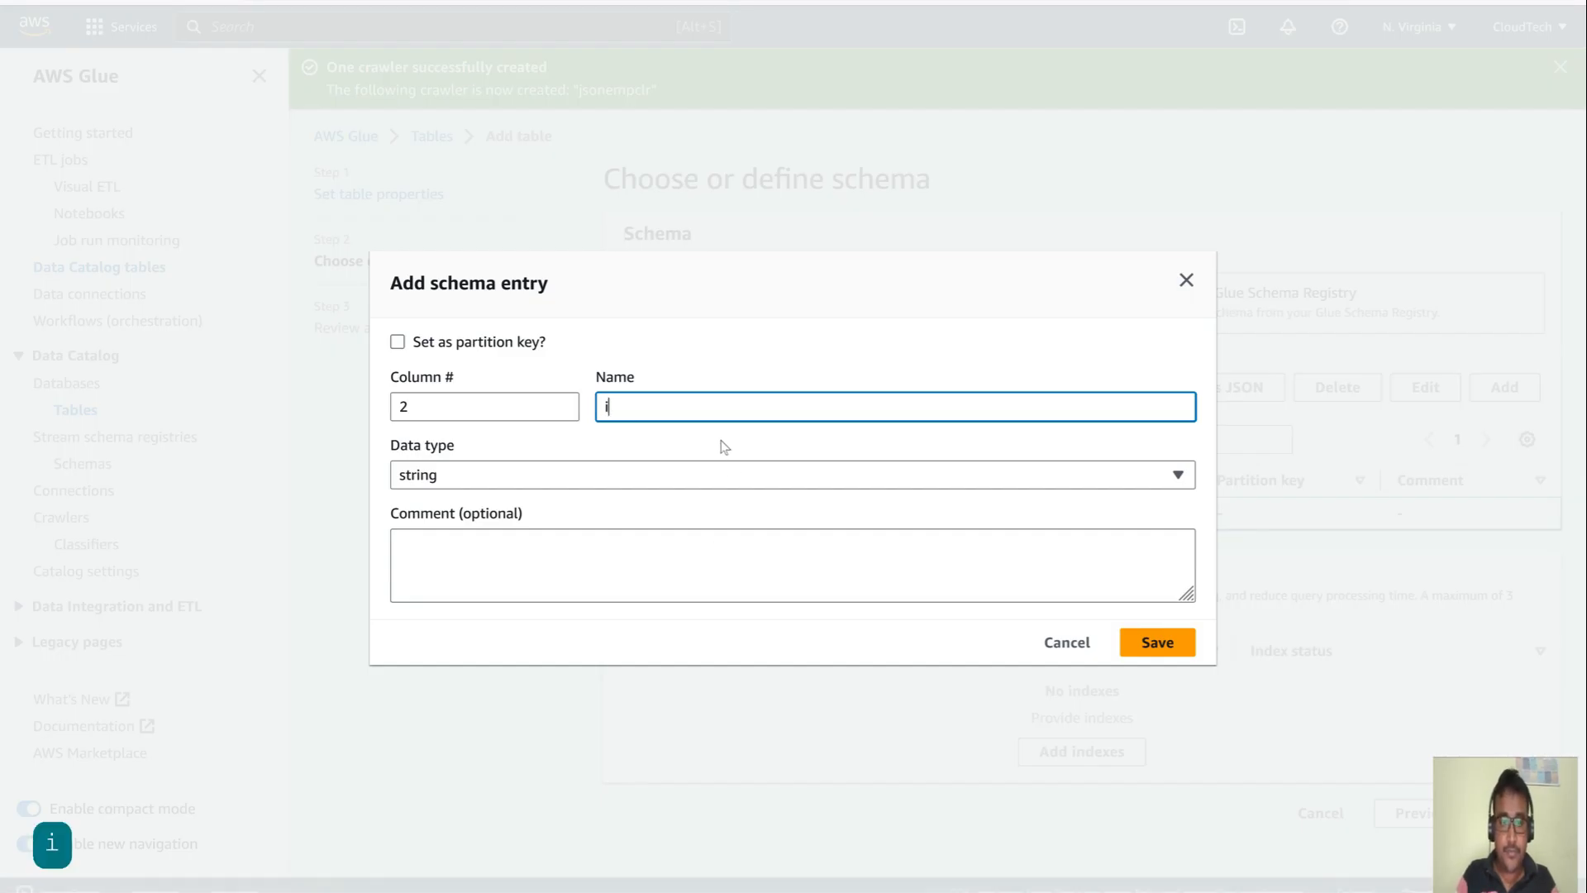
{"action": "key", "text": "BackSpace"}
{"action": "type", "text": "Id"}
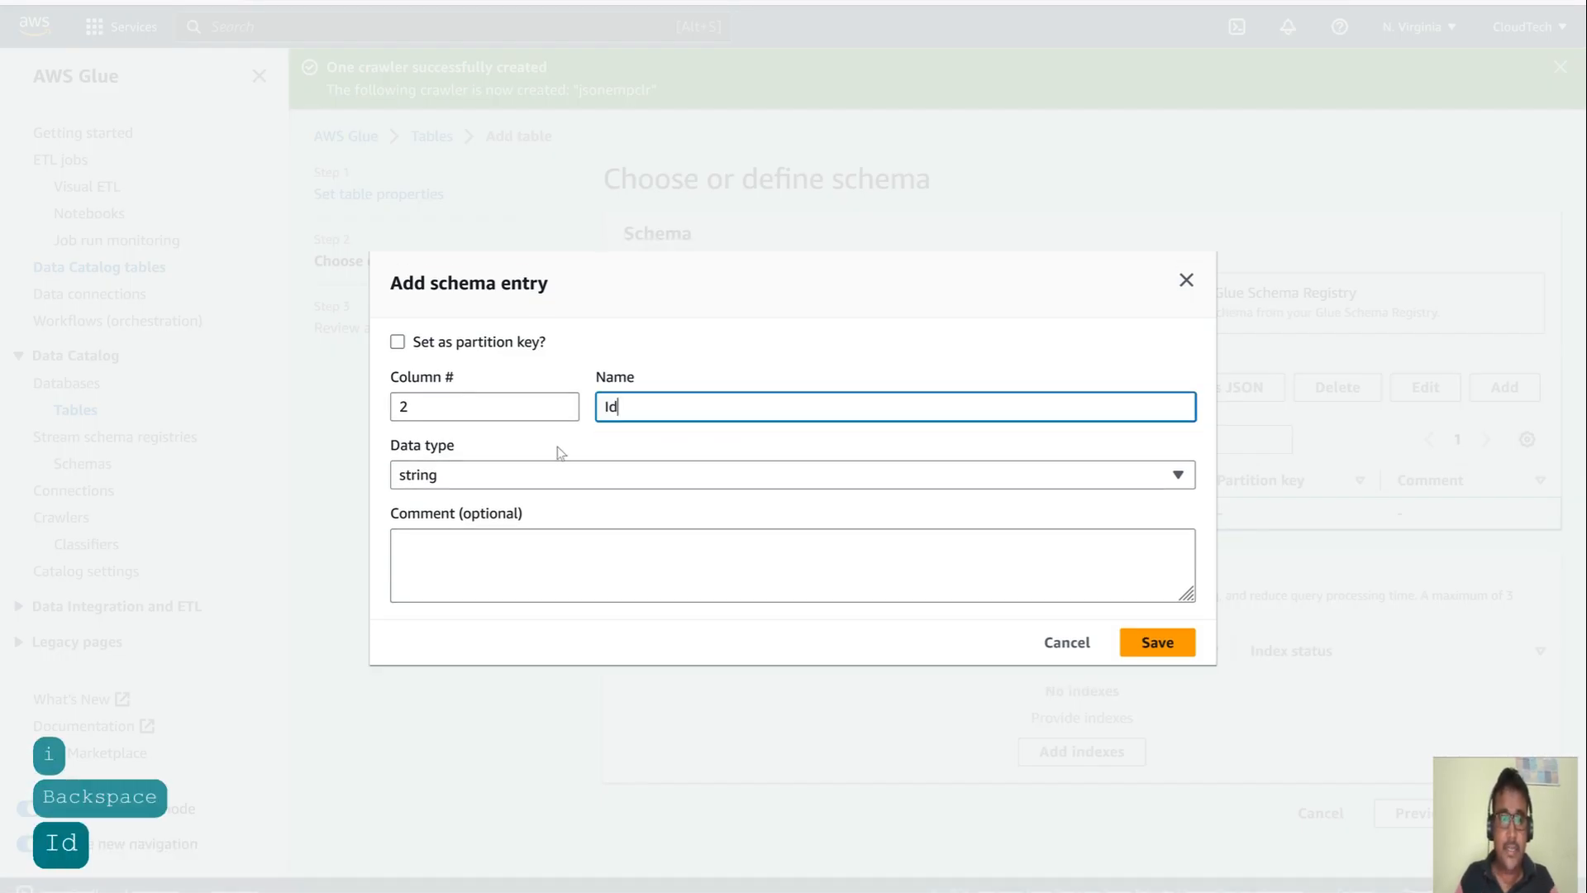
{"action": "left_click", "coordinate": [542, 466]}
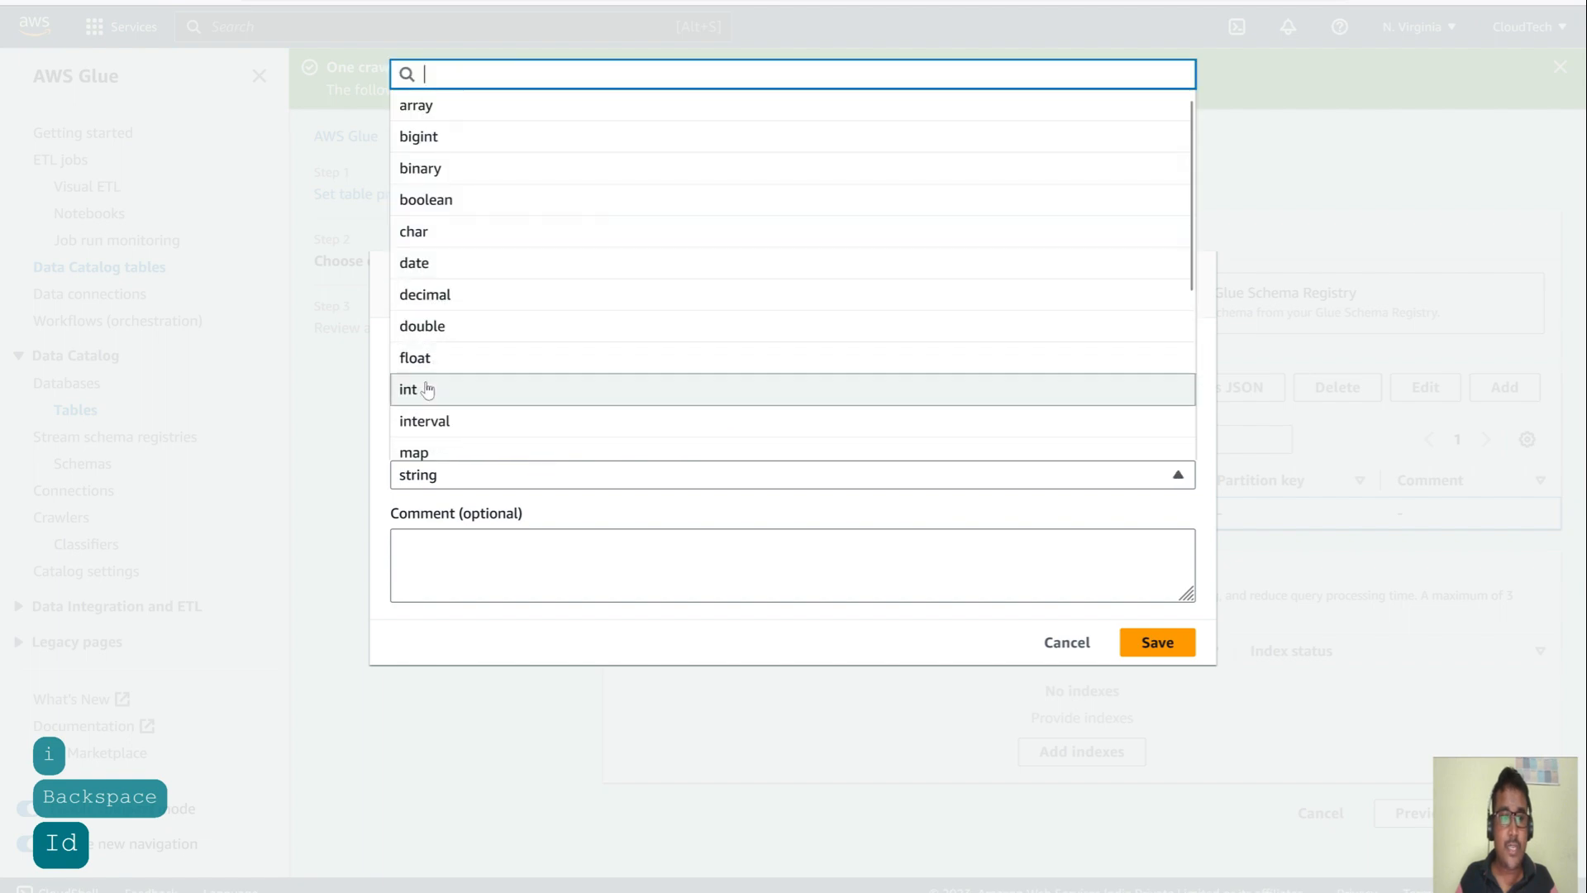
{"action": "left_click", "coordinate": [425, 390]}
{"action": "left_click", "coordinate": [1157, 644]}
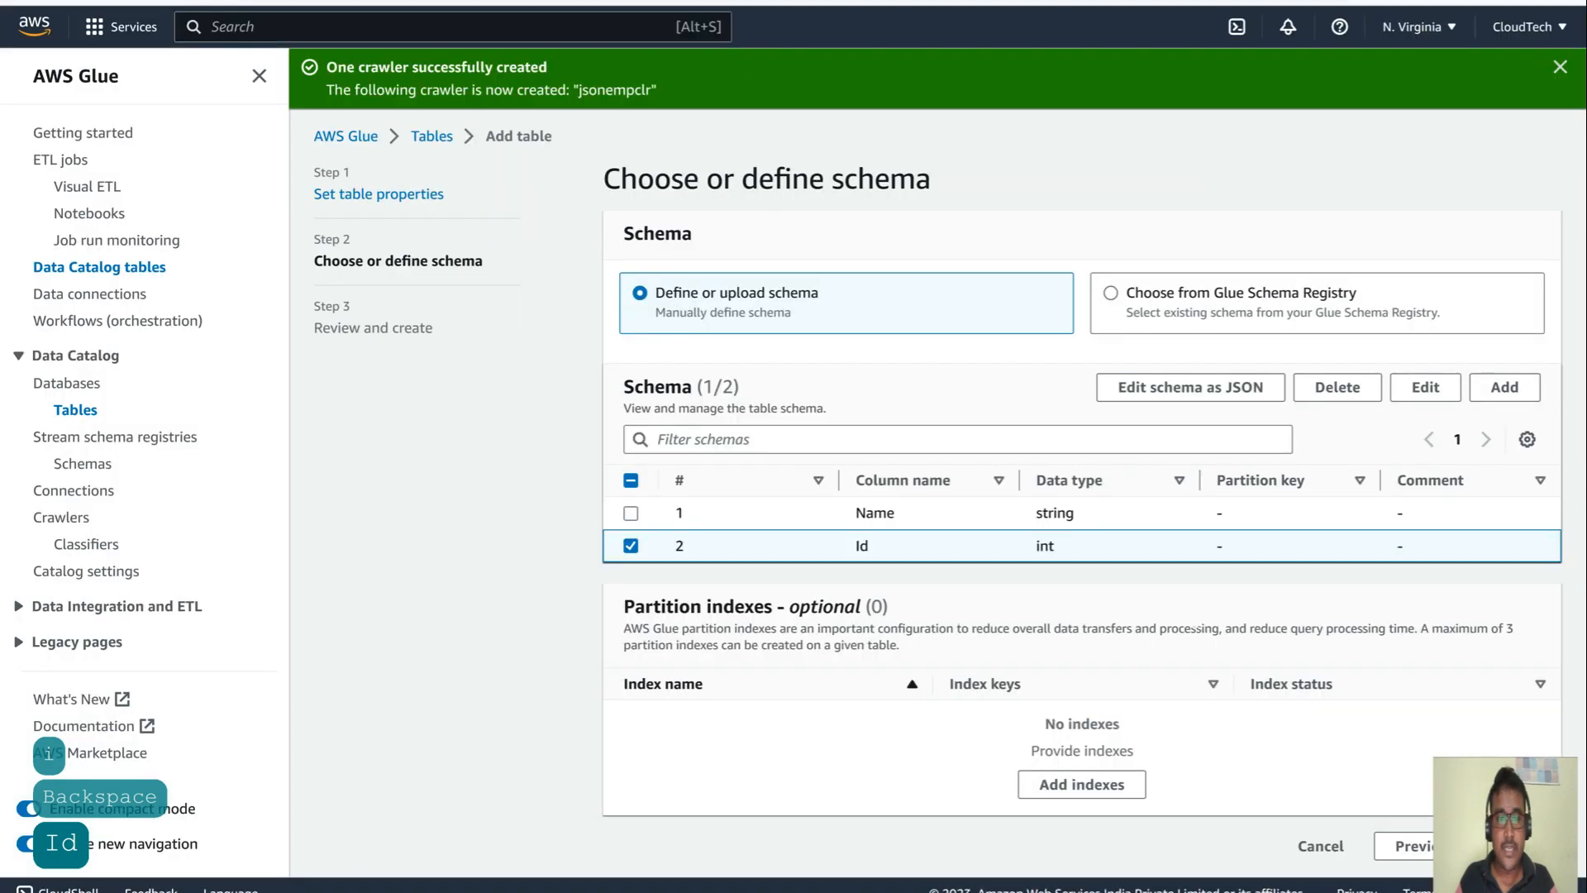
- Add a third schema column named DOJ with data type date
{"action": "left_click", "coordinate": [1502, 386]}
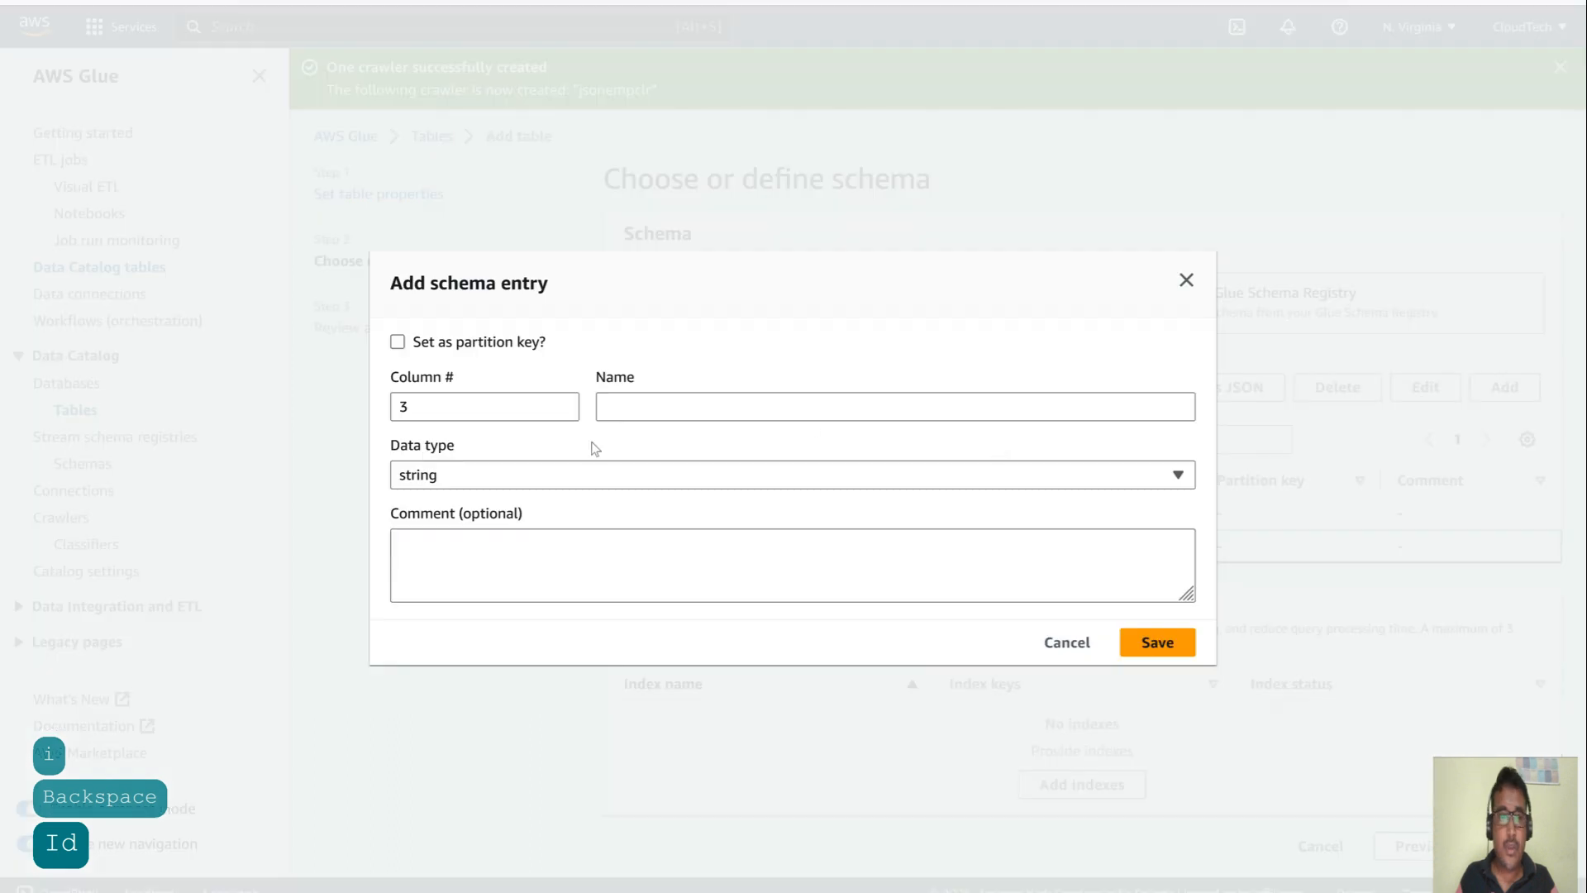
{"action": "left_click", "coordinate": [621, 406]}
{"action": "type", "text": "D"}
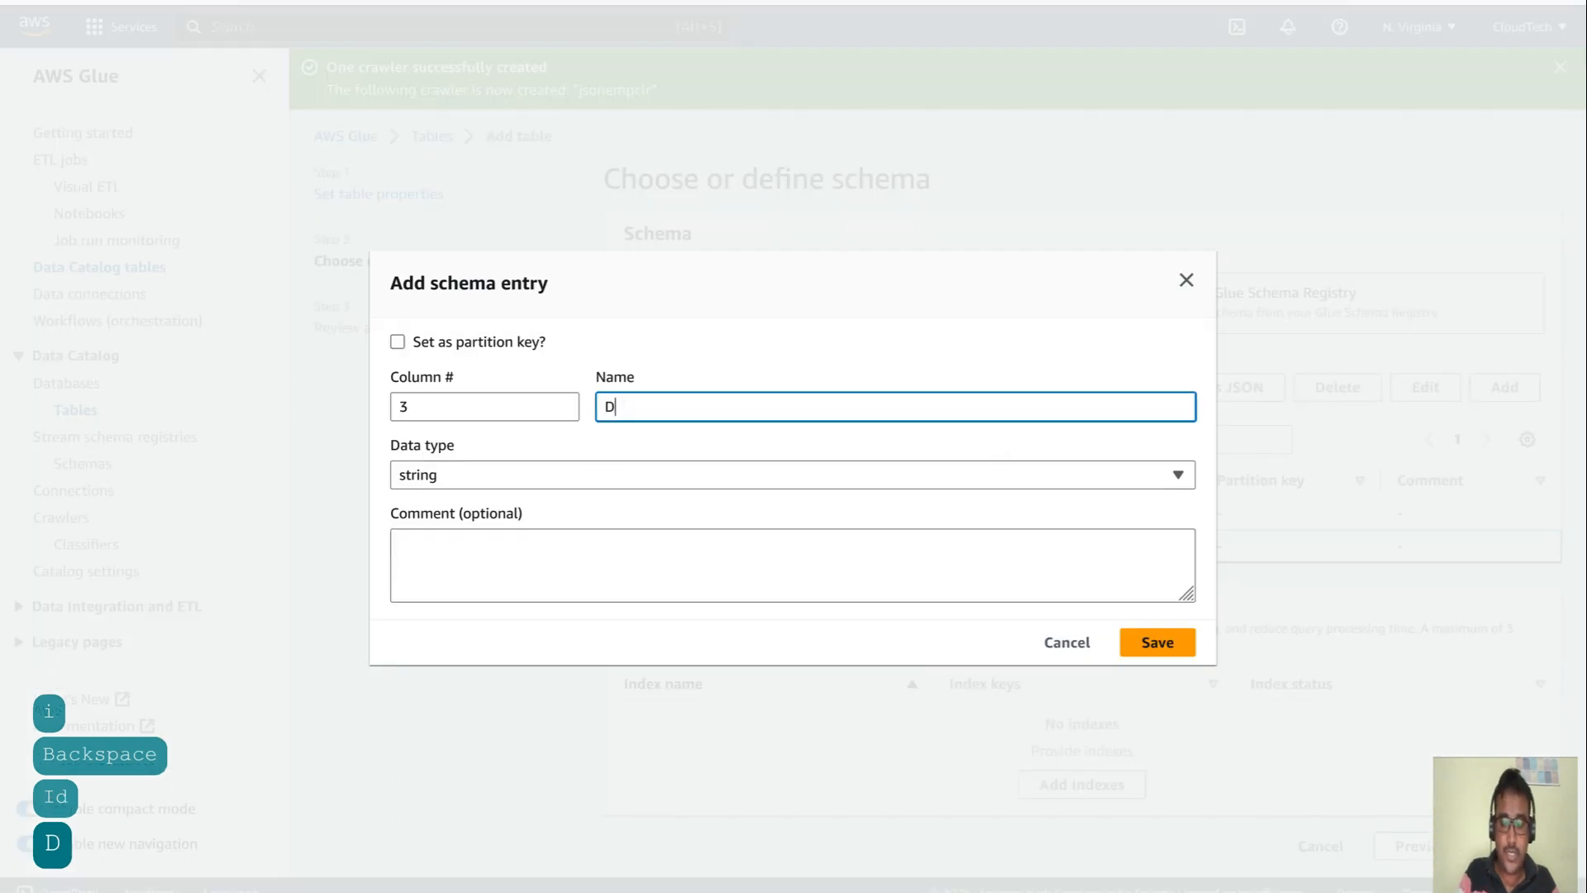
{"action": "type", "text": "OJ"}
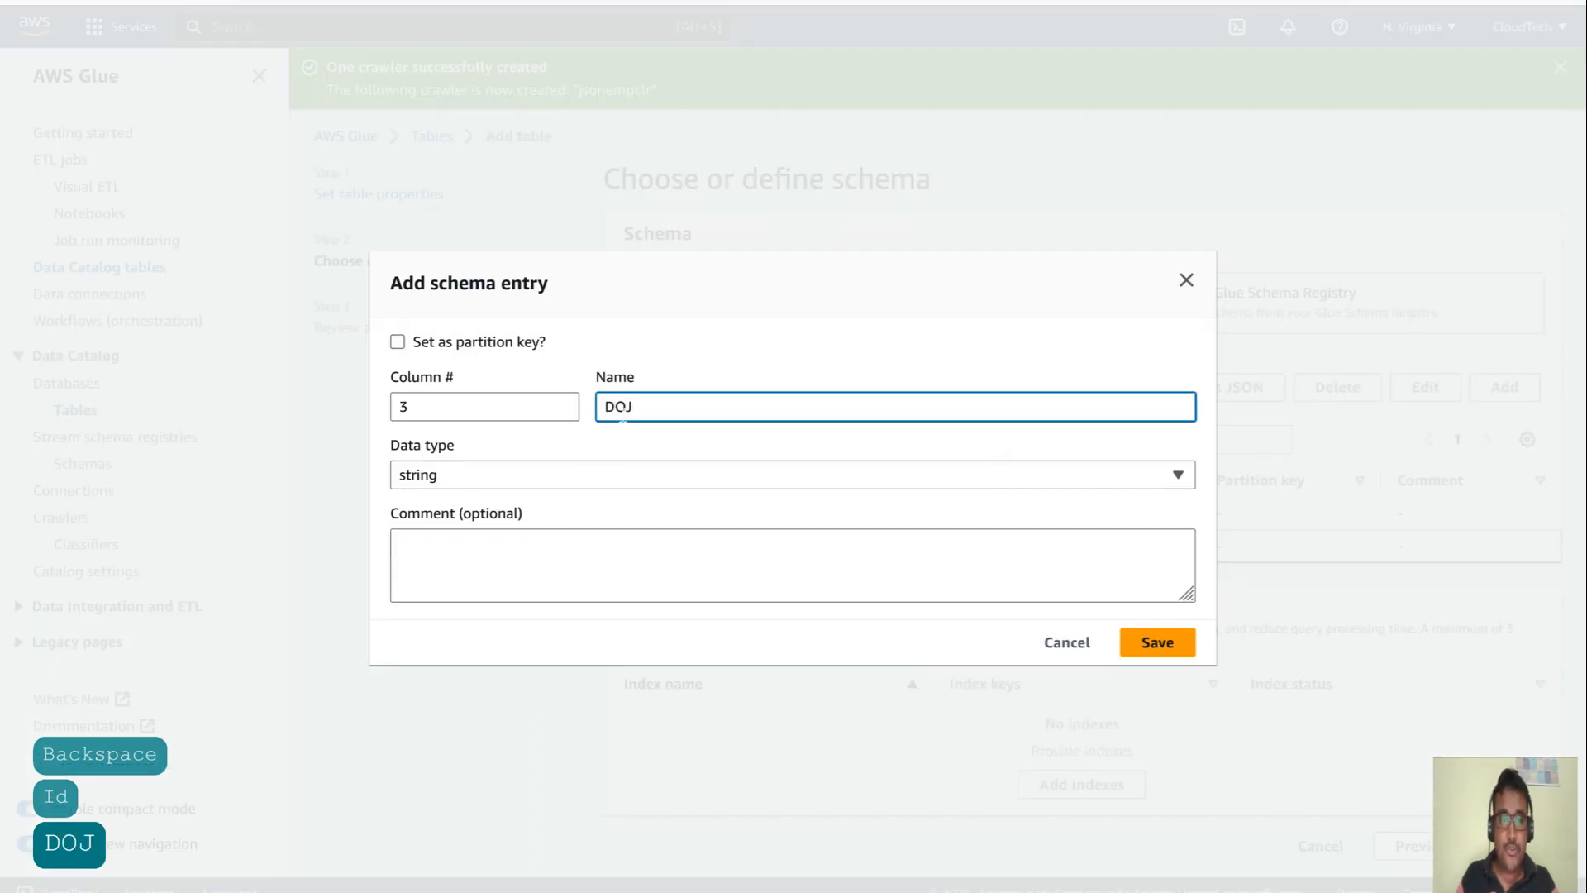
{"action": "left_click", "coordinate": [592, 472]}
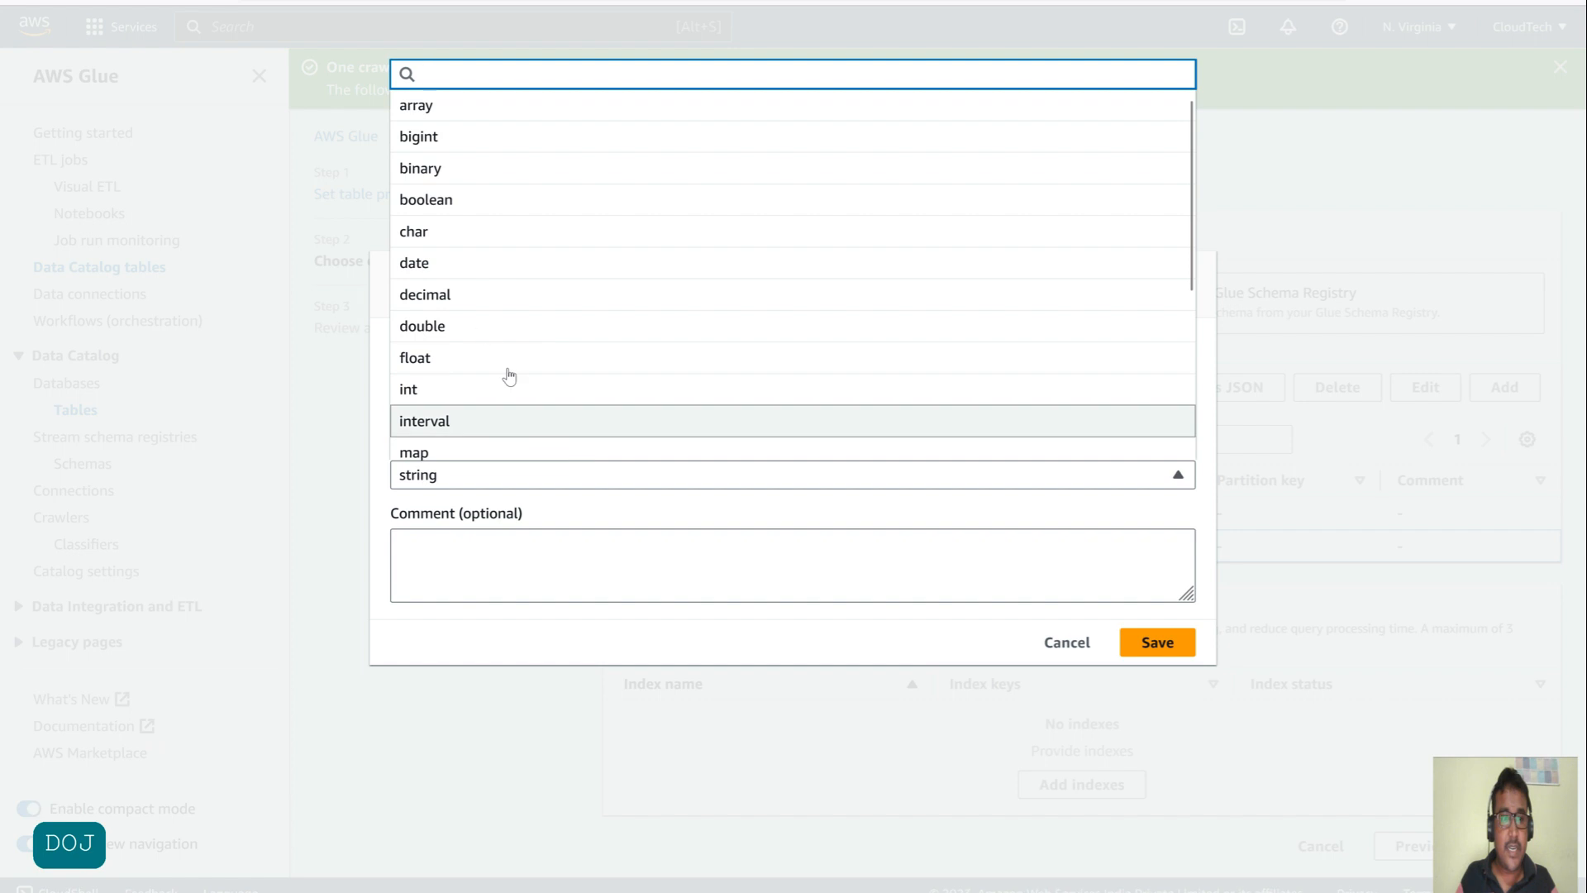
{"action": "left_click", "coordinate": [457, 272]}
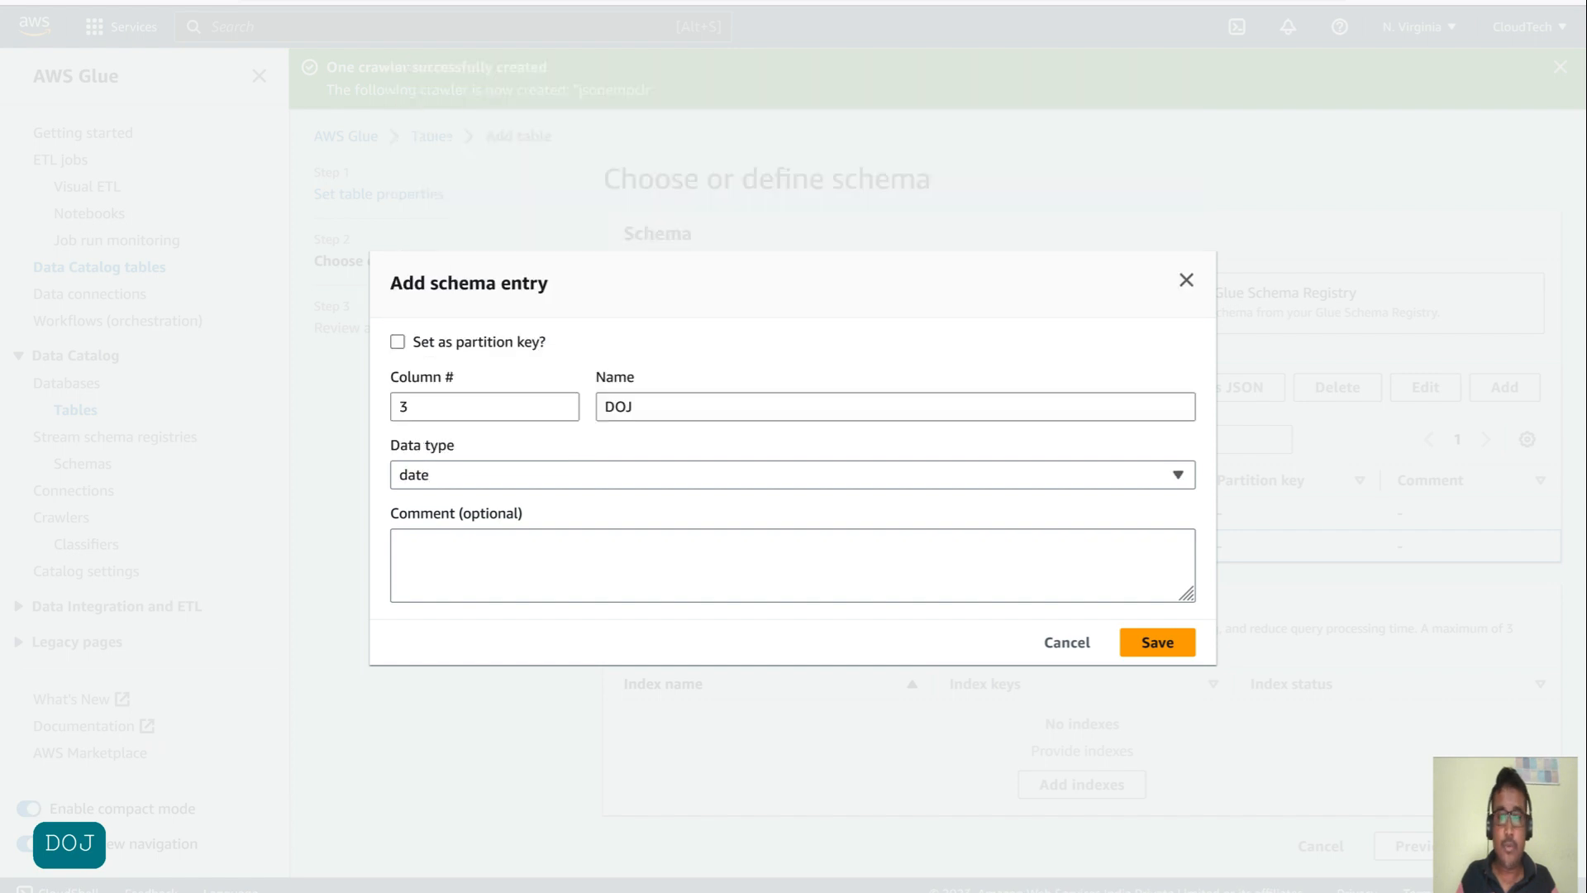
{"action": "left_click", "coordinate": [1157, 644]}
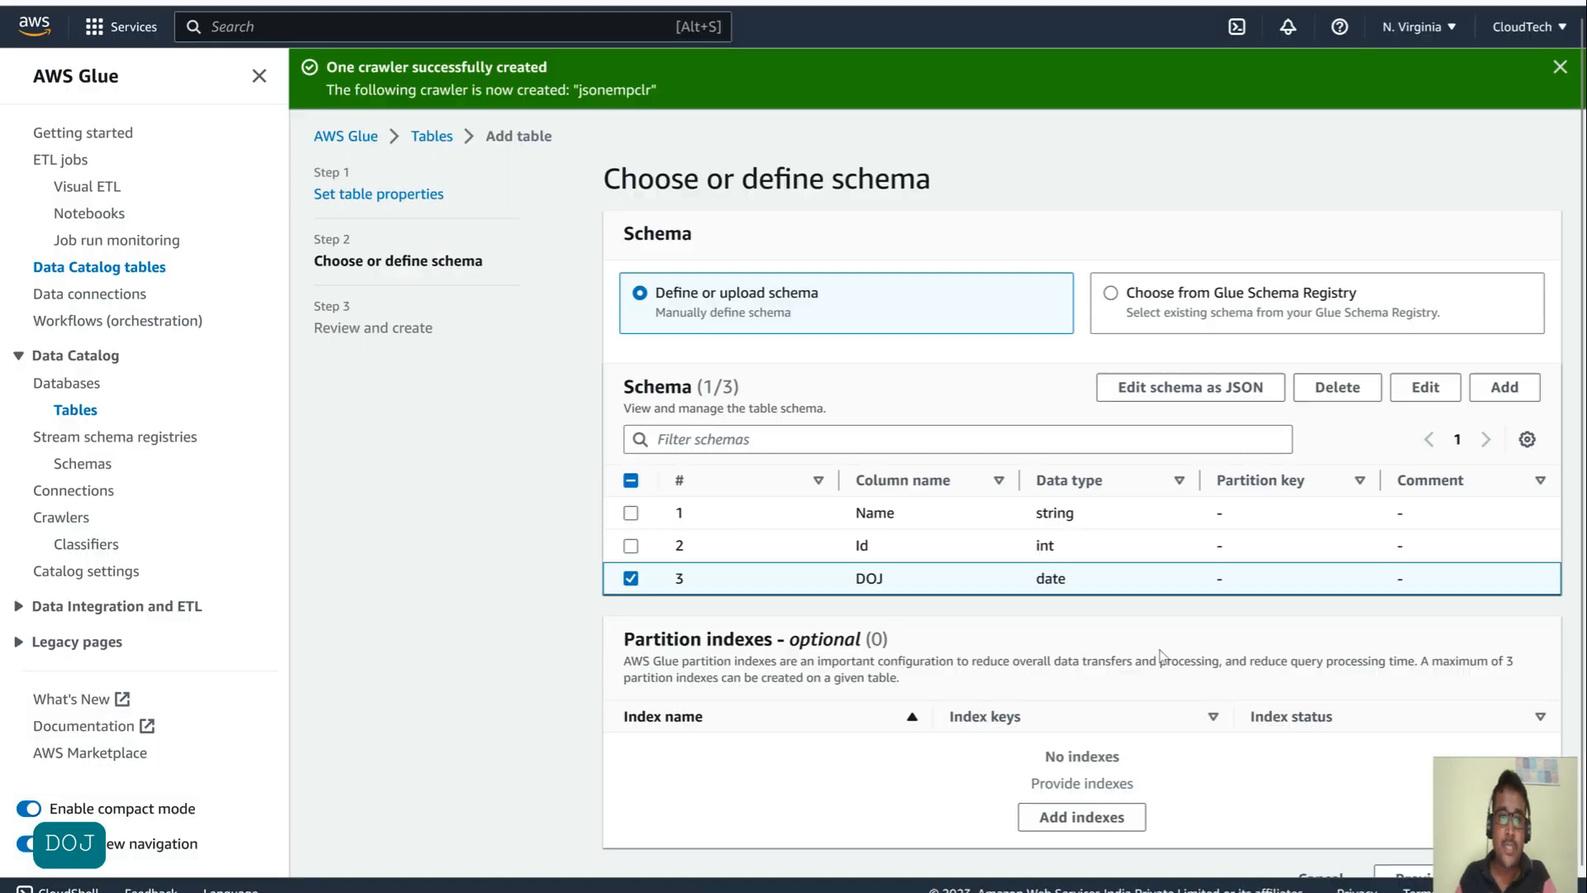
- Select all the schema columns, continue to the review page and create the empjsontable table
{"action": "left_click", "coordinate": [631, 480]}
{"action": "scroll", "coordinate": [1312, 725], "scroll_direction": "down", "scroll_amount": 1}
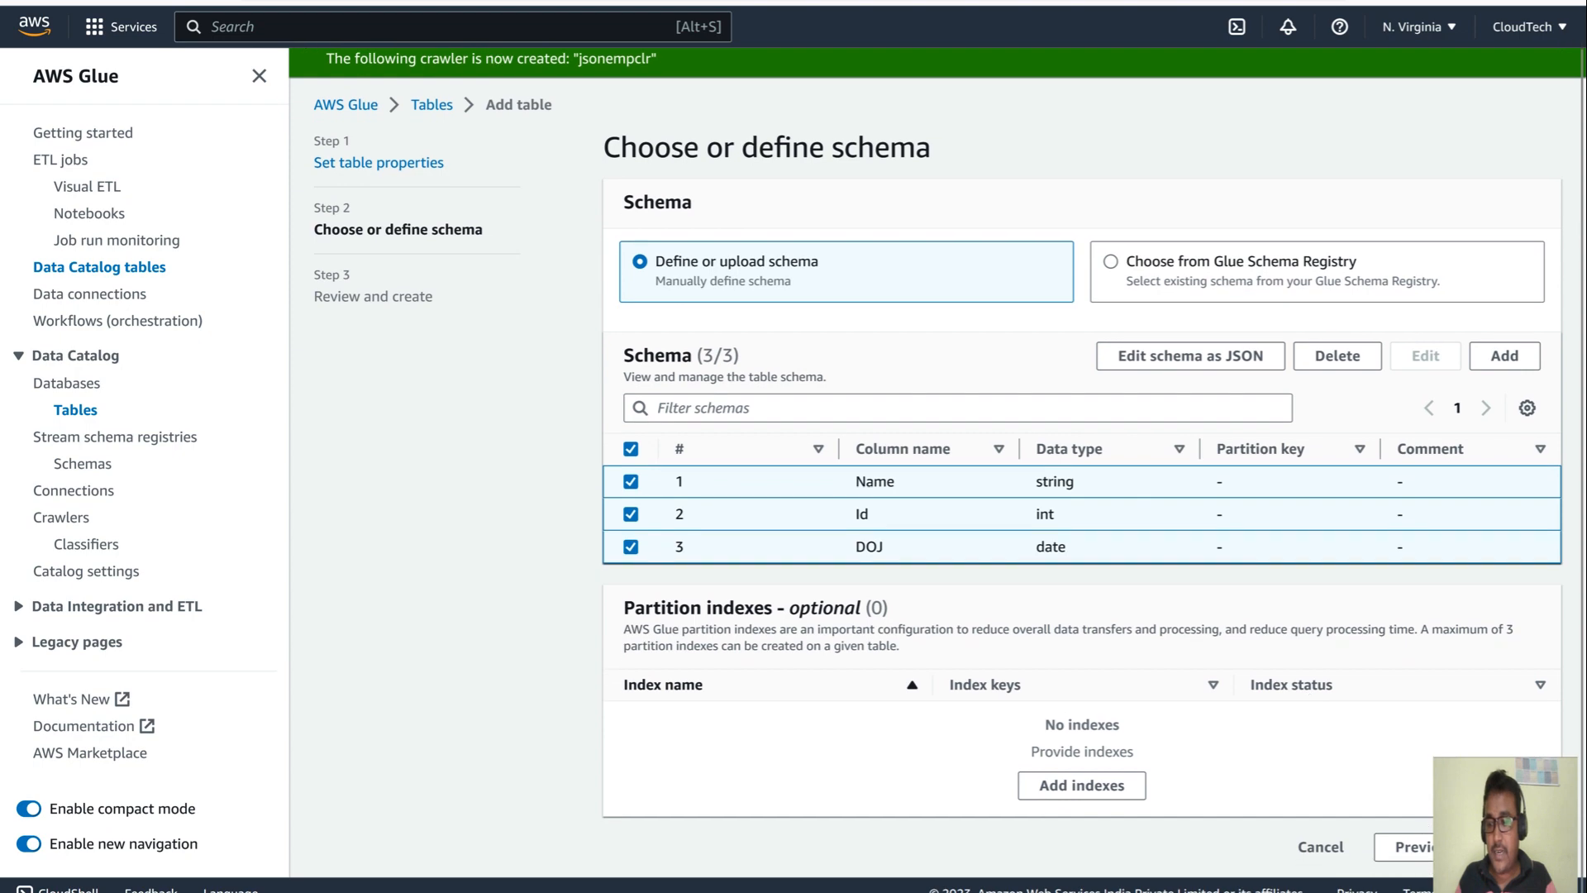
{"action": "left_click", "coordinate": [1517, 846]}
{"action": "scroll", "coordinate": [719, 474], "scroll_direction": "down", "scroll_amount": 3}
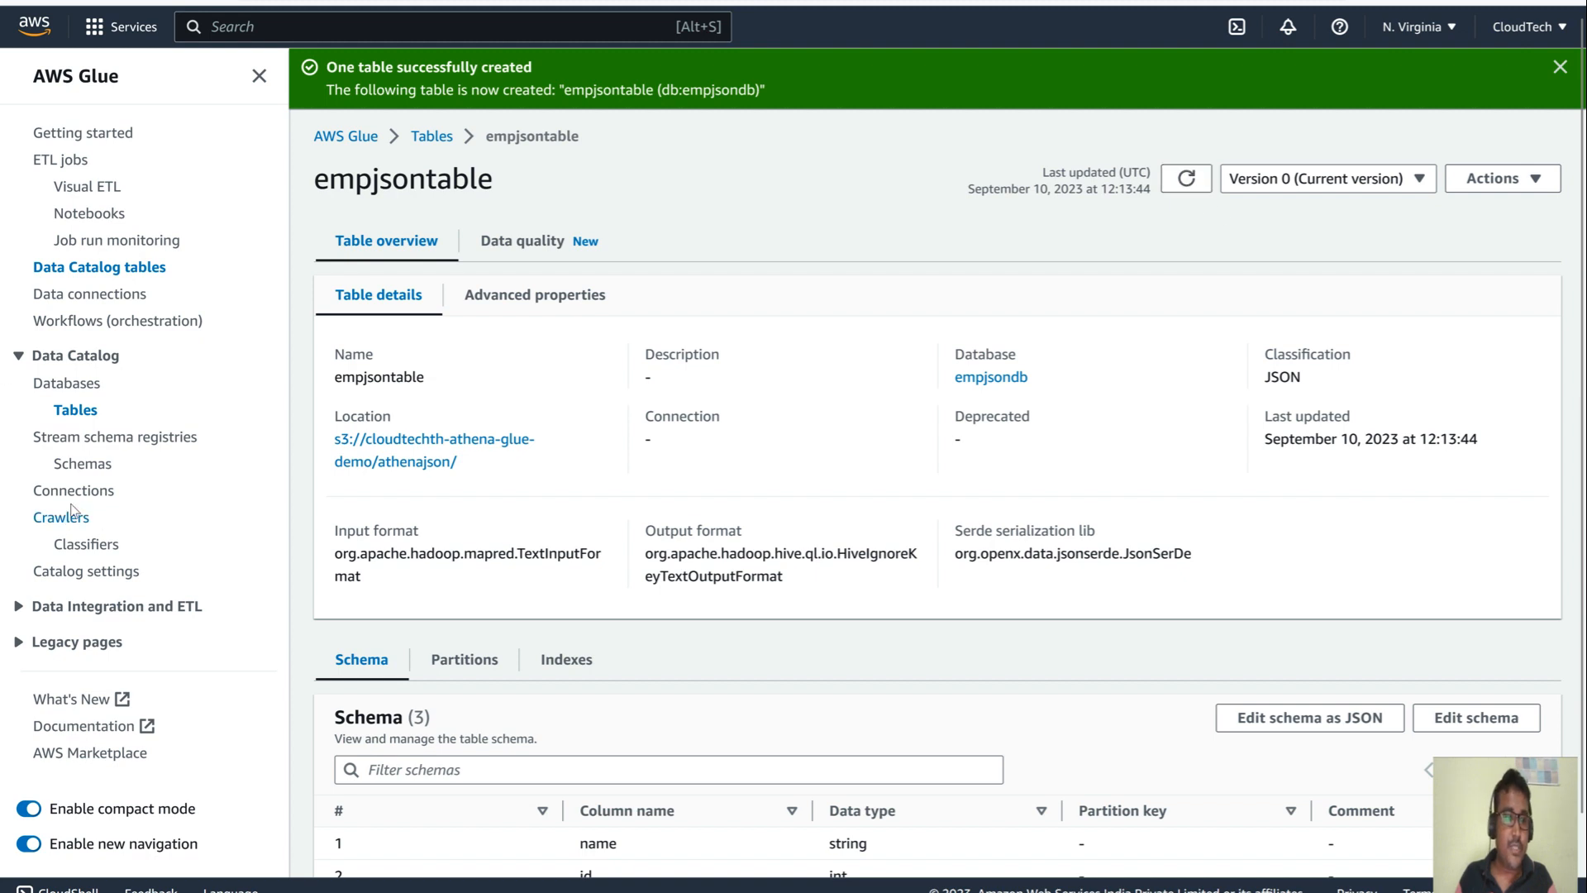
- Open the Data Catalog's tables list and refresh it to check for the new table
{"action": "left_click", "coordinate": [86, 466]}
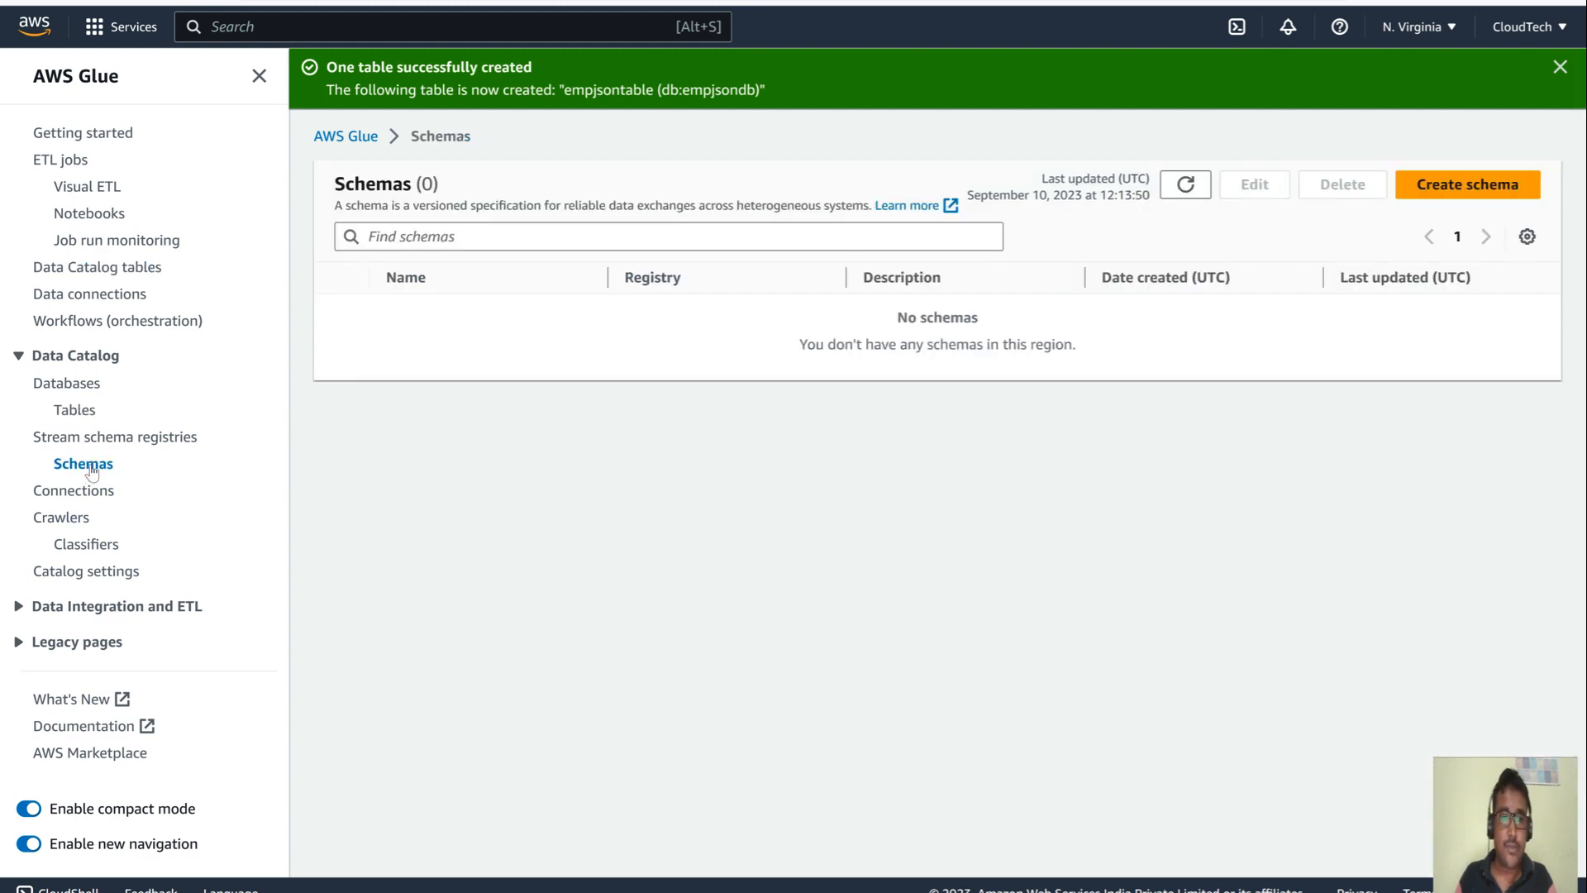
{"action": "left_click", "coordinate": [73, 411]}
{"action": "left_click", "coordinate": [1074, 238]}
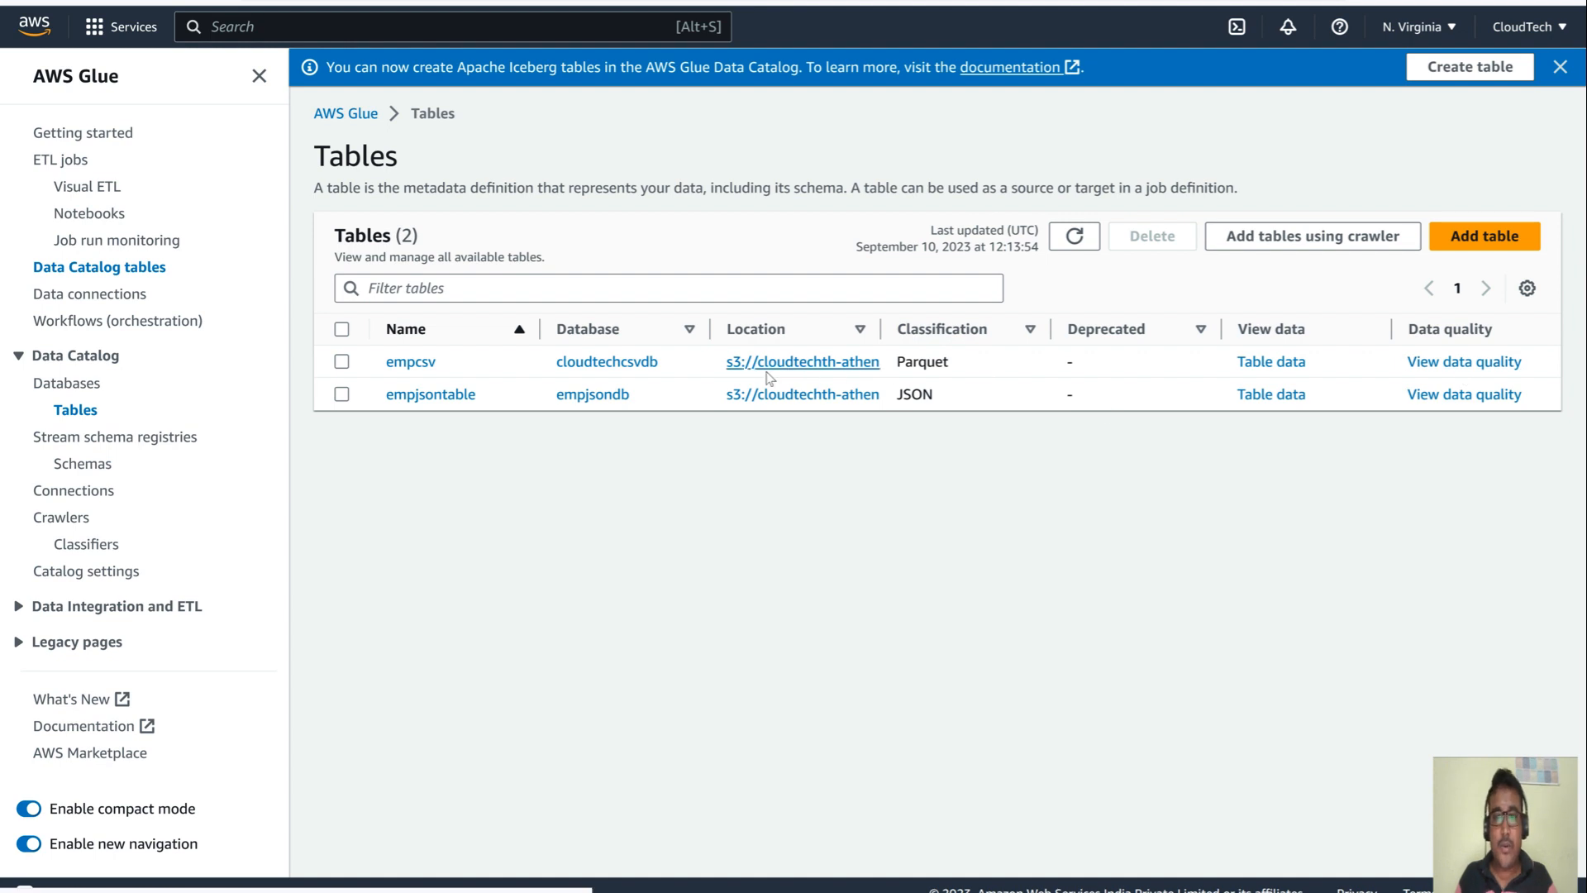
{"action": "left_click", "coordinate": [1076, 236]}
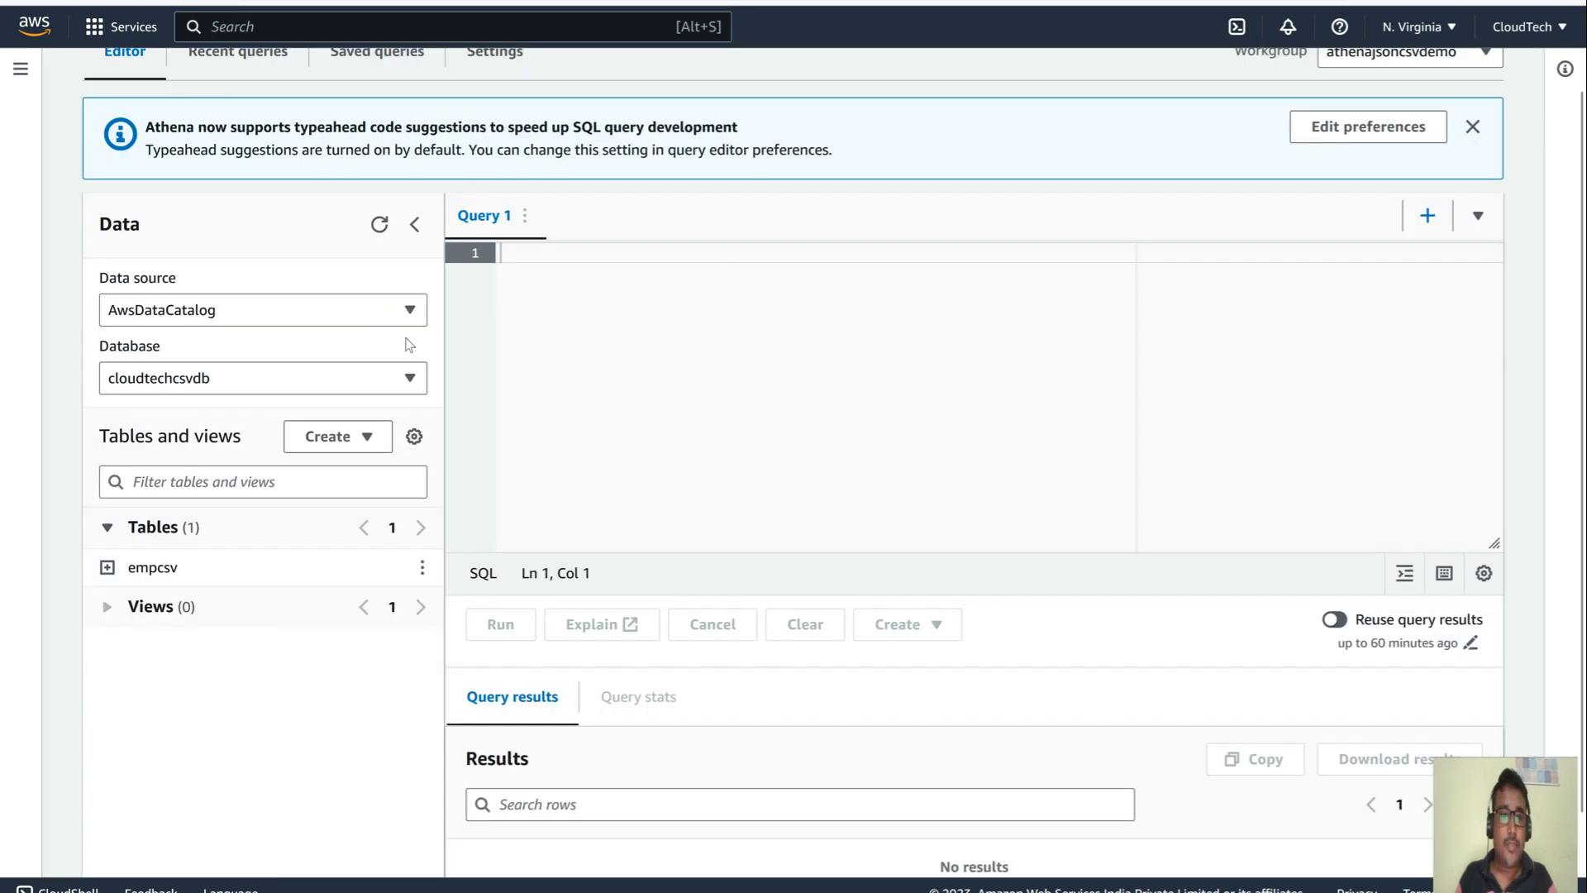
- In the Athena query editor, refresh the data catalog and select the empjsondb database
{"action": "left_click", "coordinate": [266, 378]}
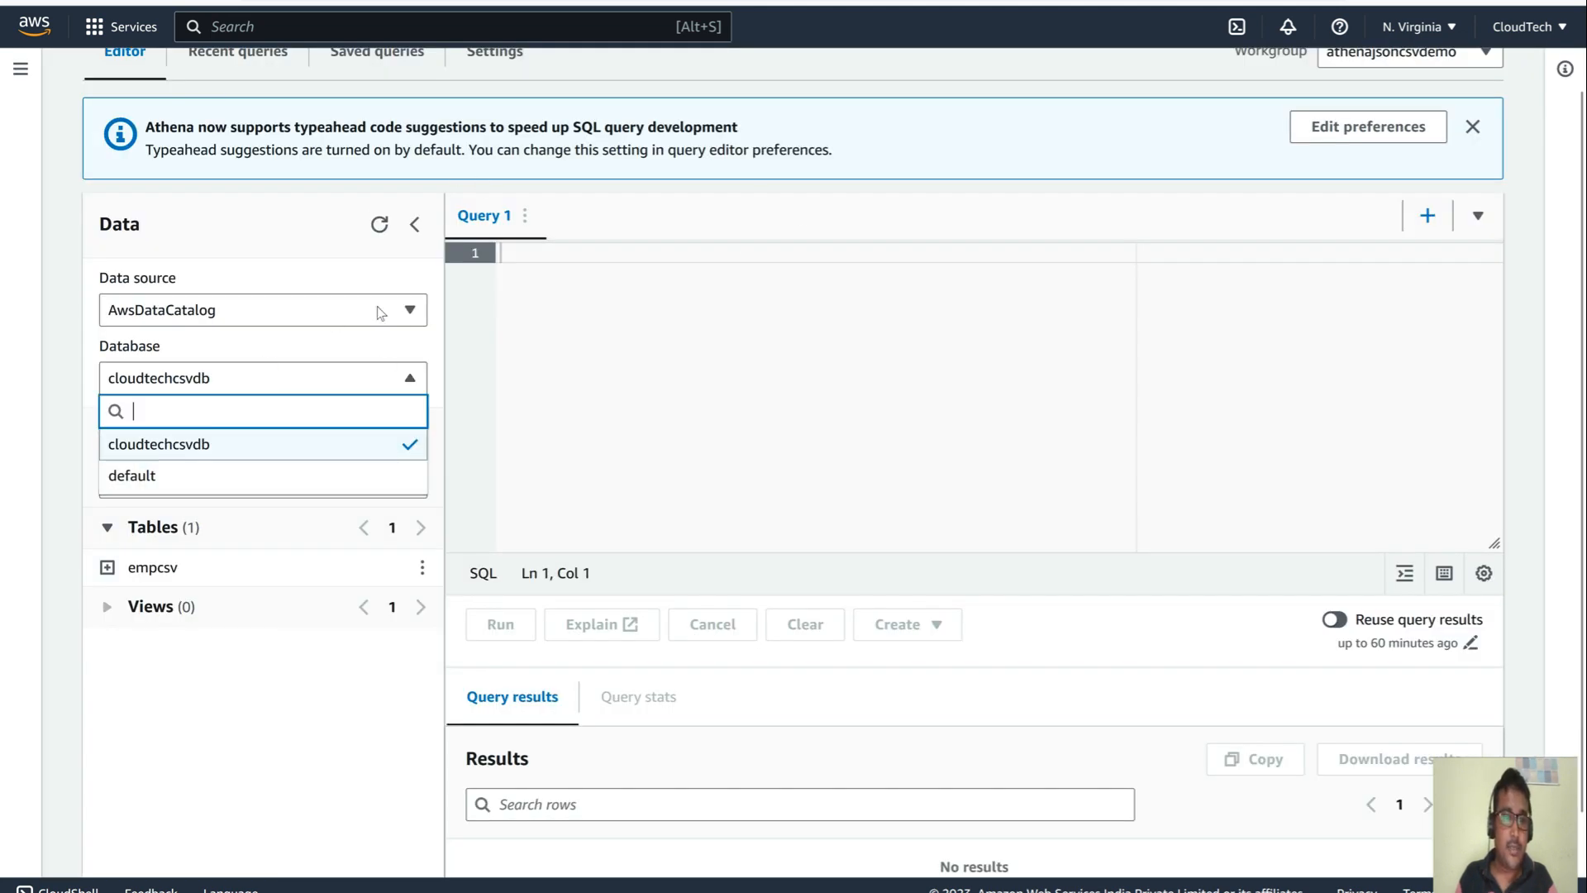
{"action": "left_click", "coordinate": [376, 228]}
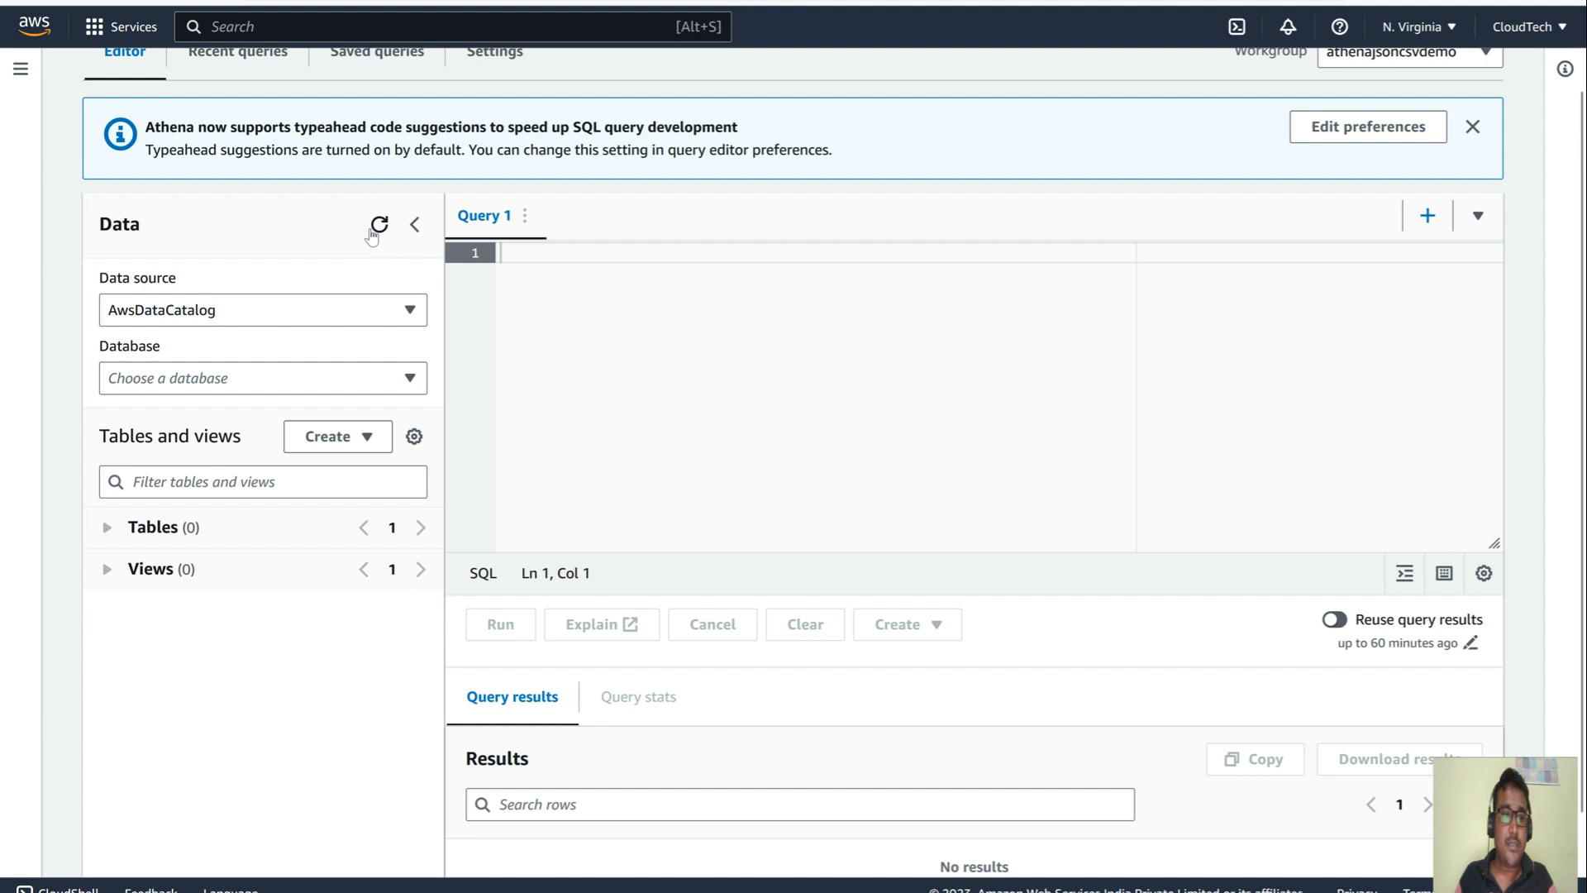
{"action": "left_click", "coordinate": [300, 382]}
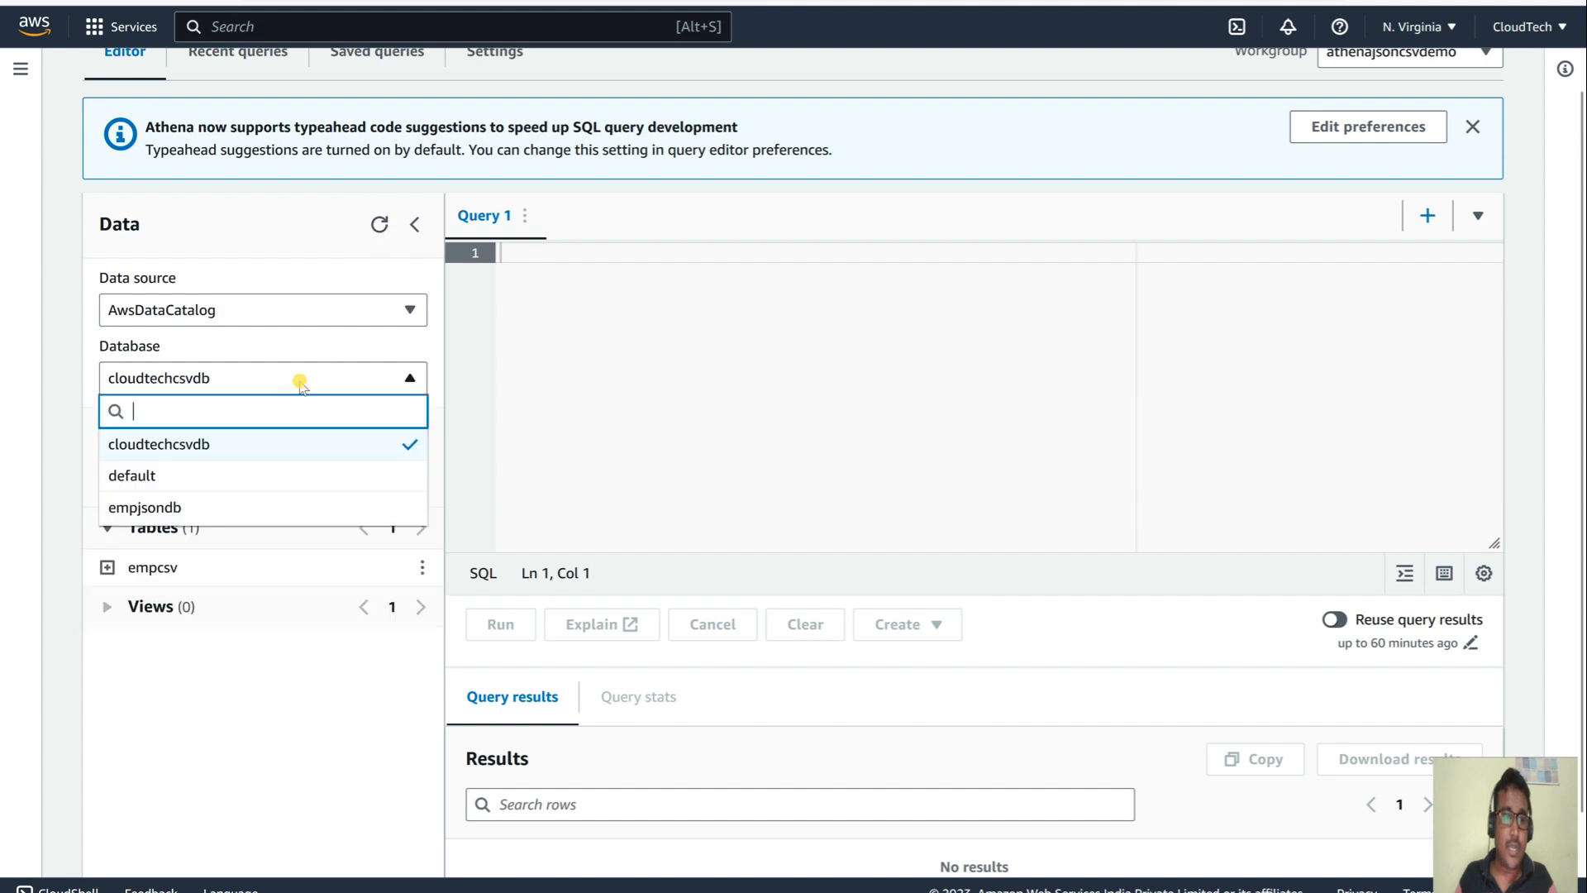
{"action": "left_click", "coordinate": [186, 509]}
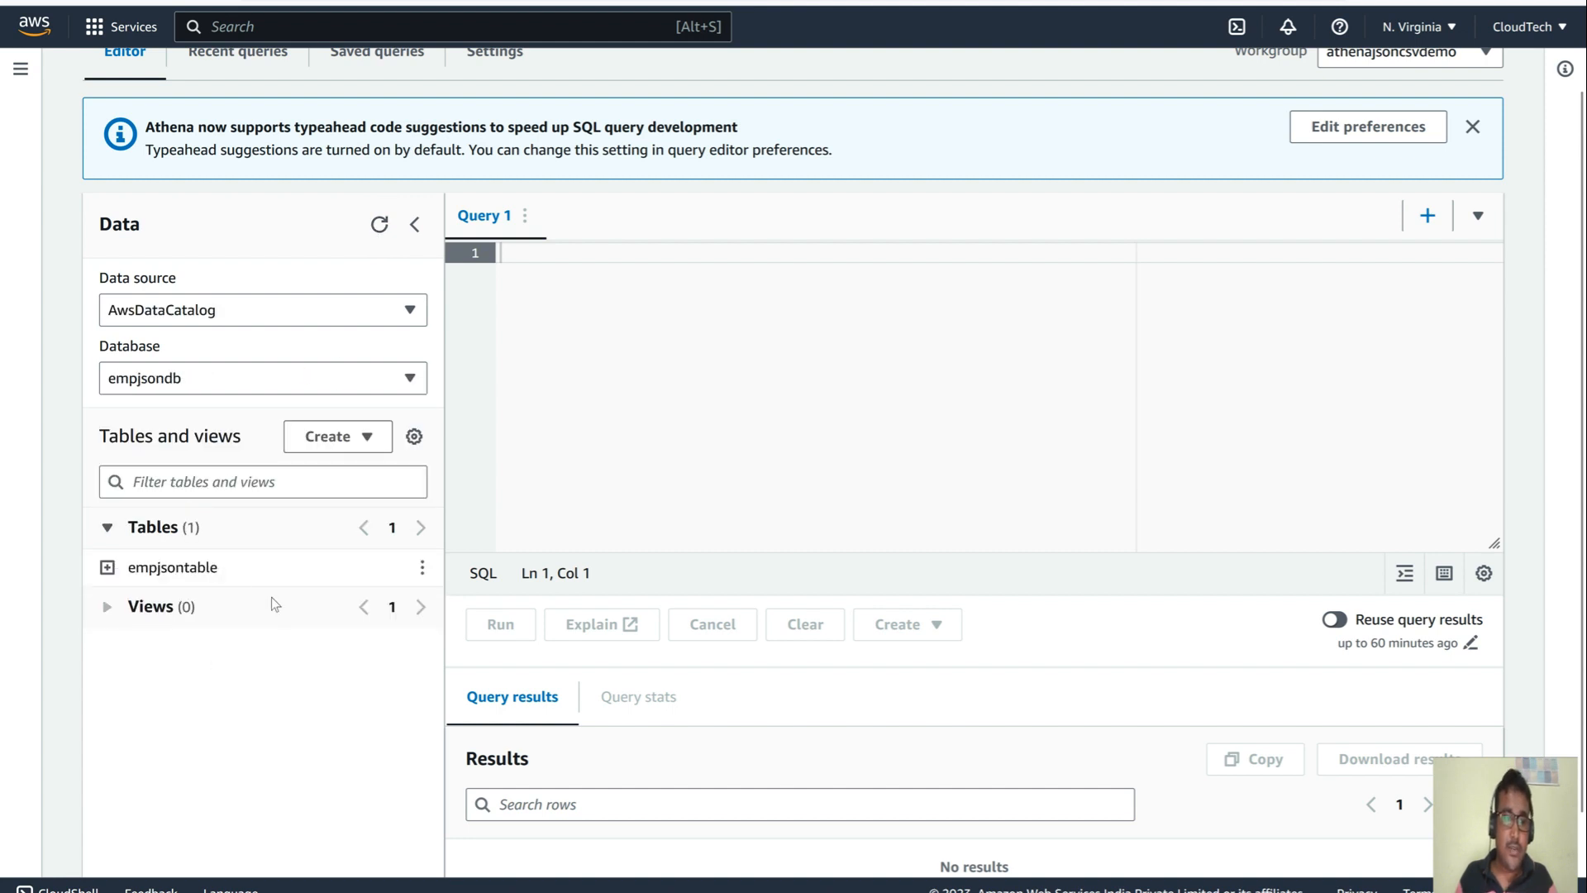
- Expand empjsontable in Athena to examine its columns and data types
{"action": "left_click", "coordinate": [108, 569]}
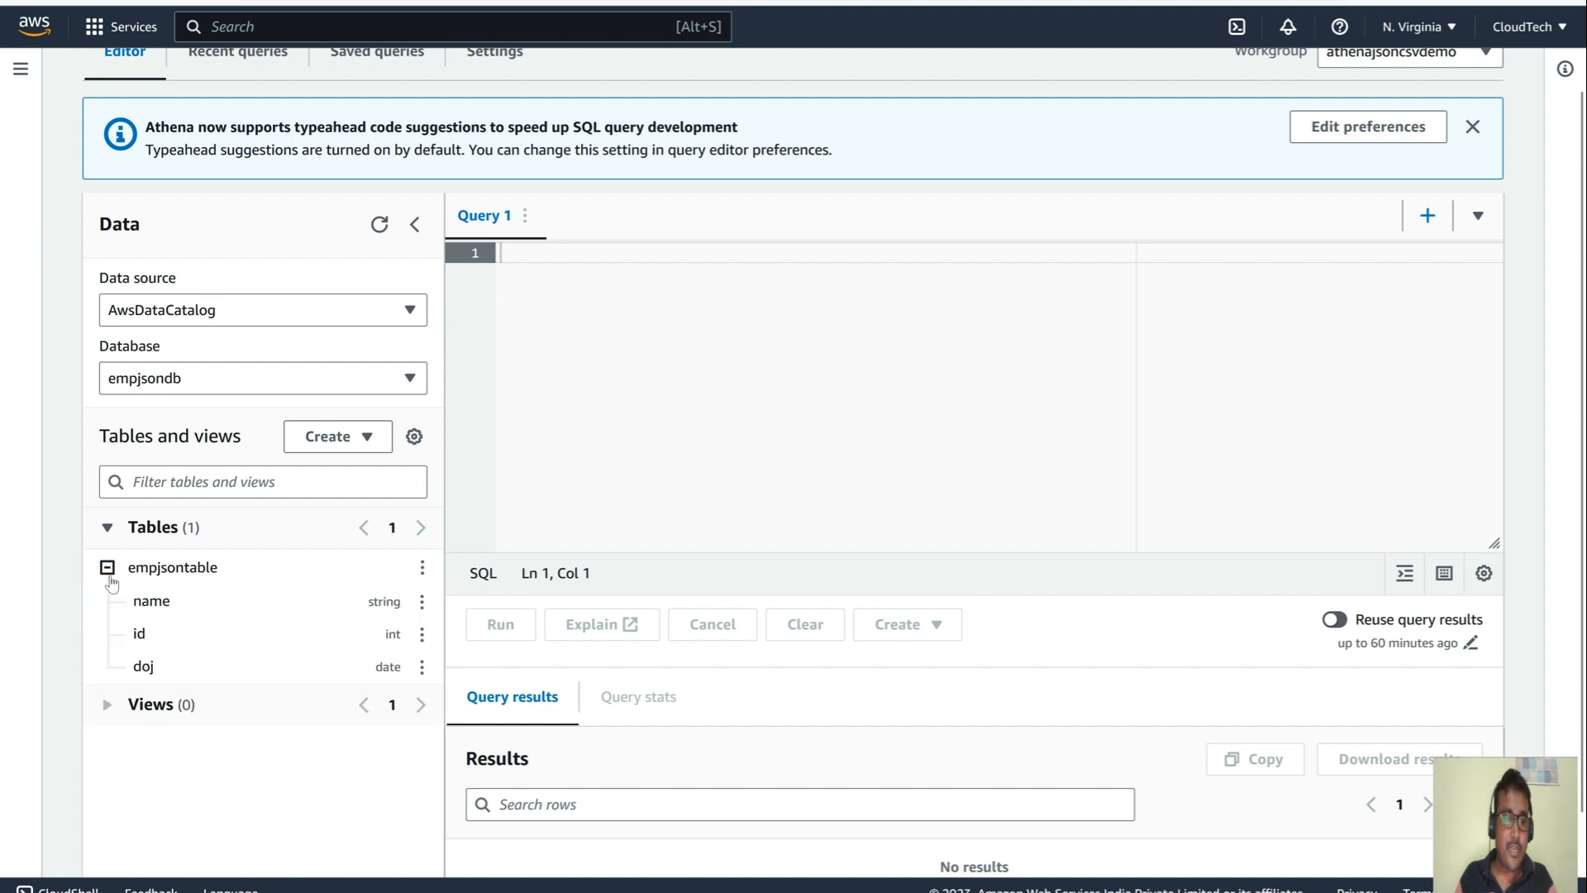
{"action": "left_click", "coordinate": [422, 570]}
{"action": "left_click", "coordinate": [990, 338]}
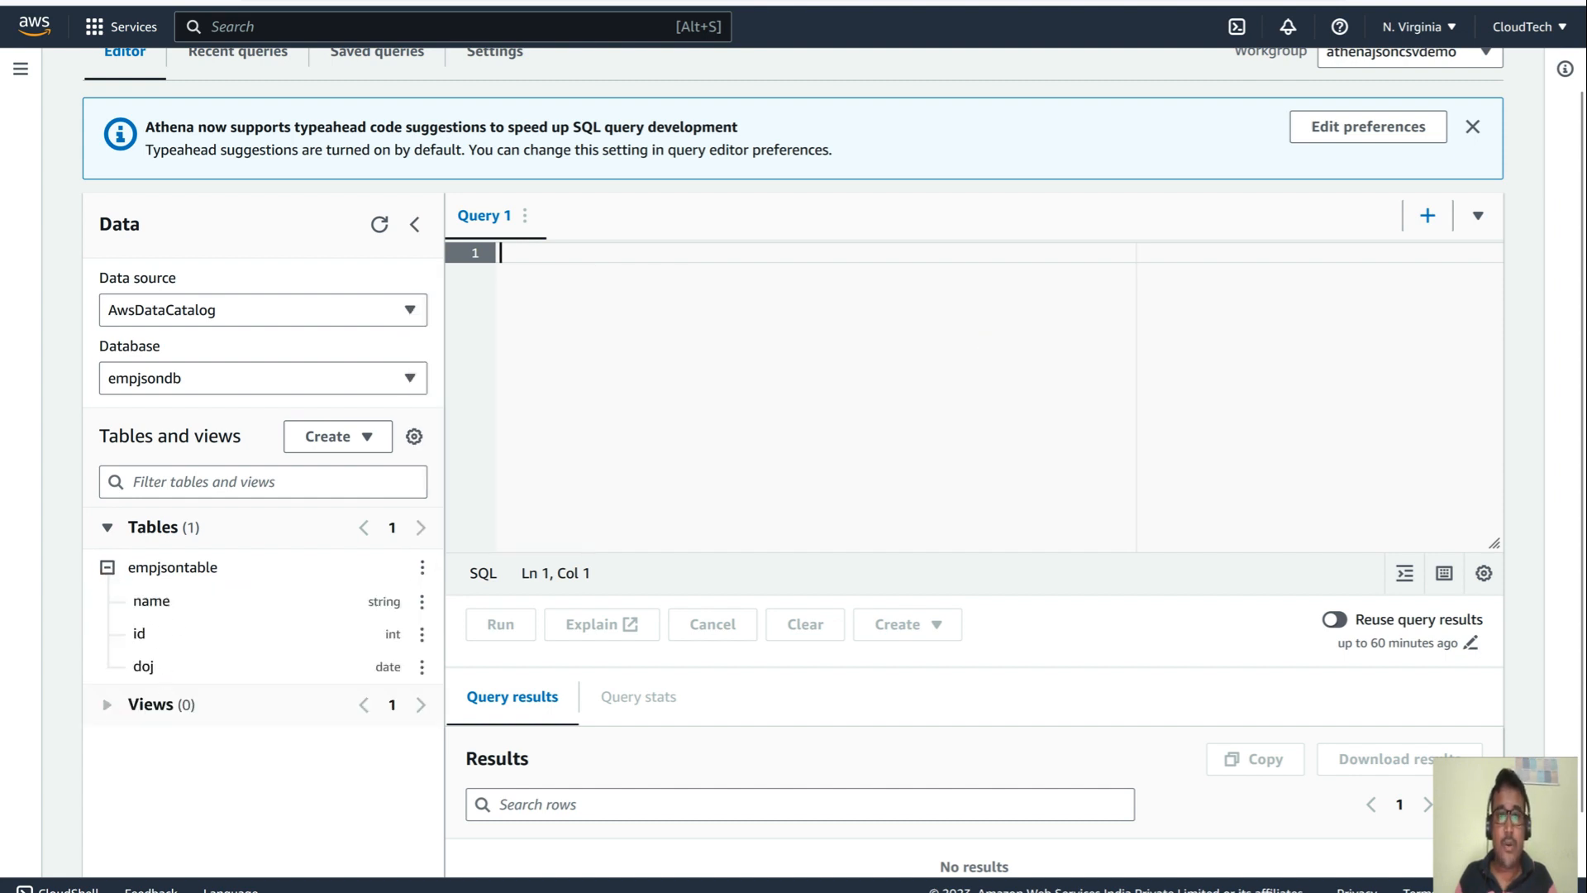
- Switch back to AWS Glue and reload the Data Catalog tables list
{"action": "left_click", "coordinate": [112, 2]}
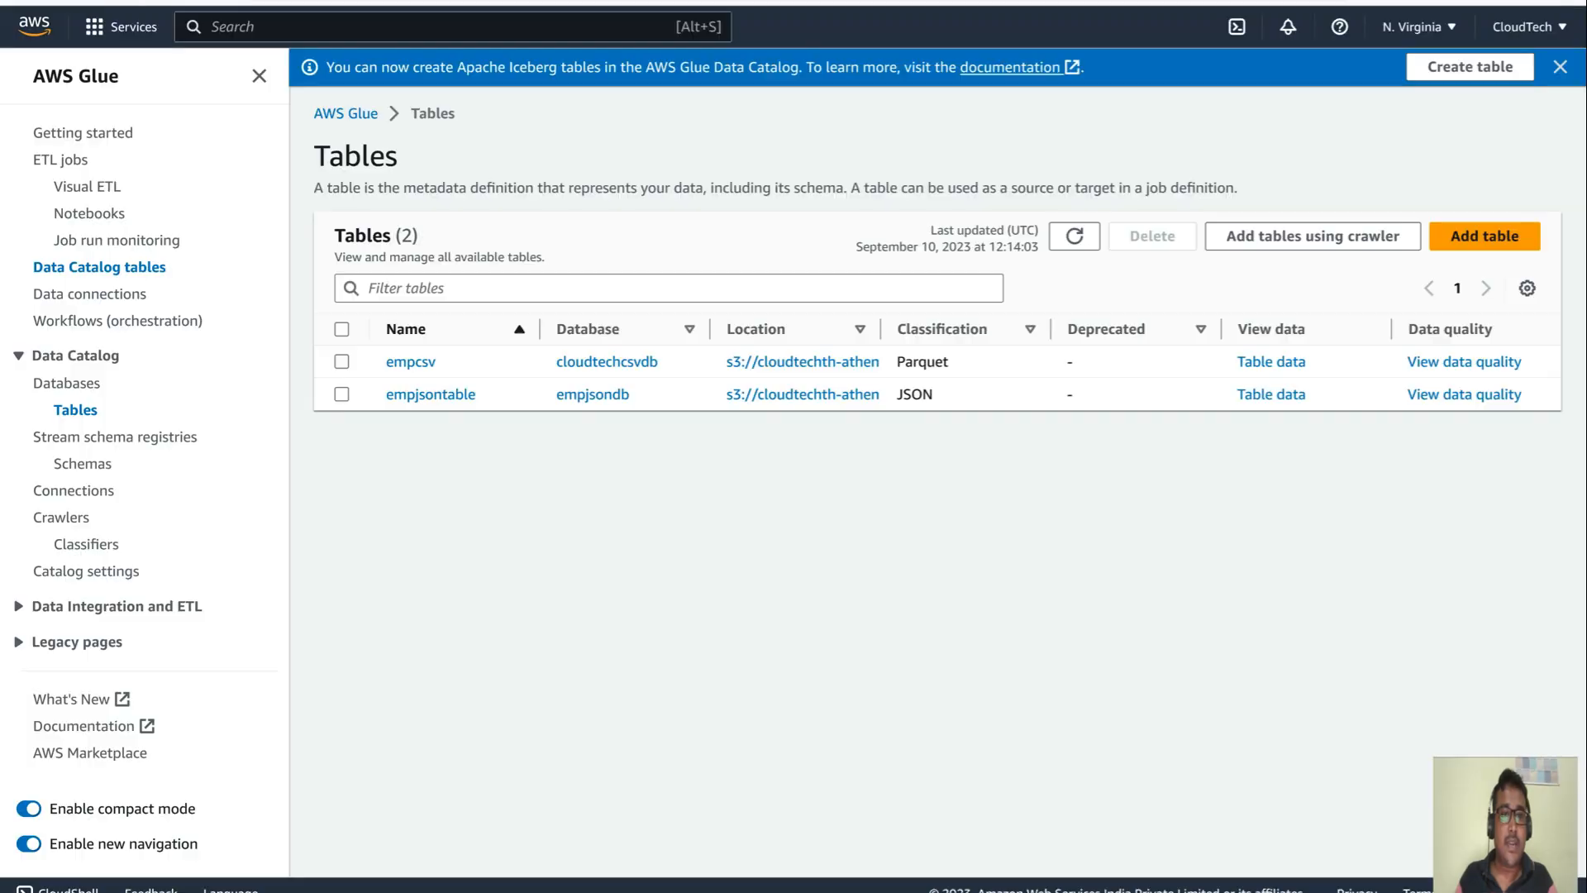
{"action": "left_click", "coordinate": [1074, 235]}
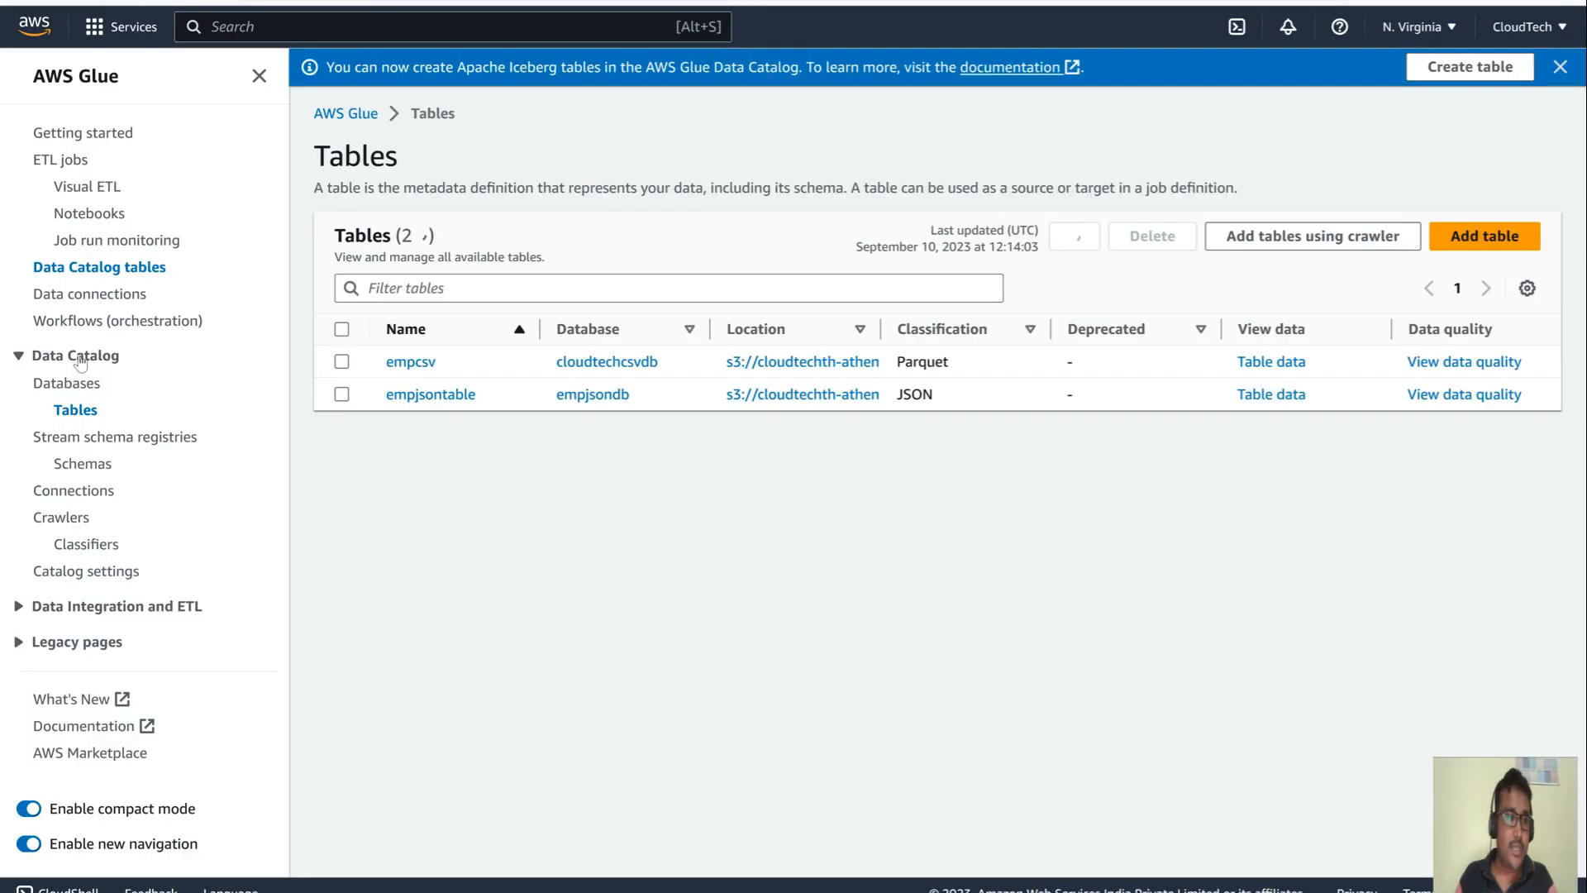
- Switch to the Athena query editor and run a preview query on empjsontable
{"action": "left_click", "coordinate": [66, 519]}
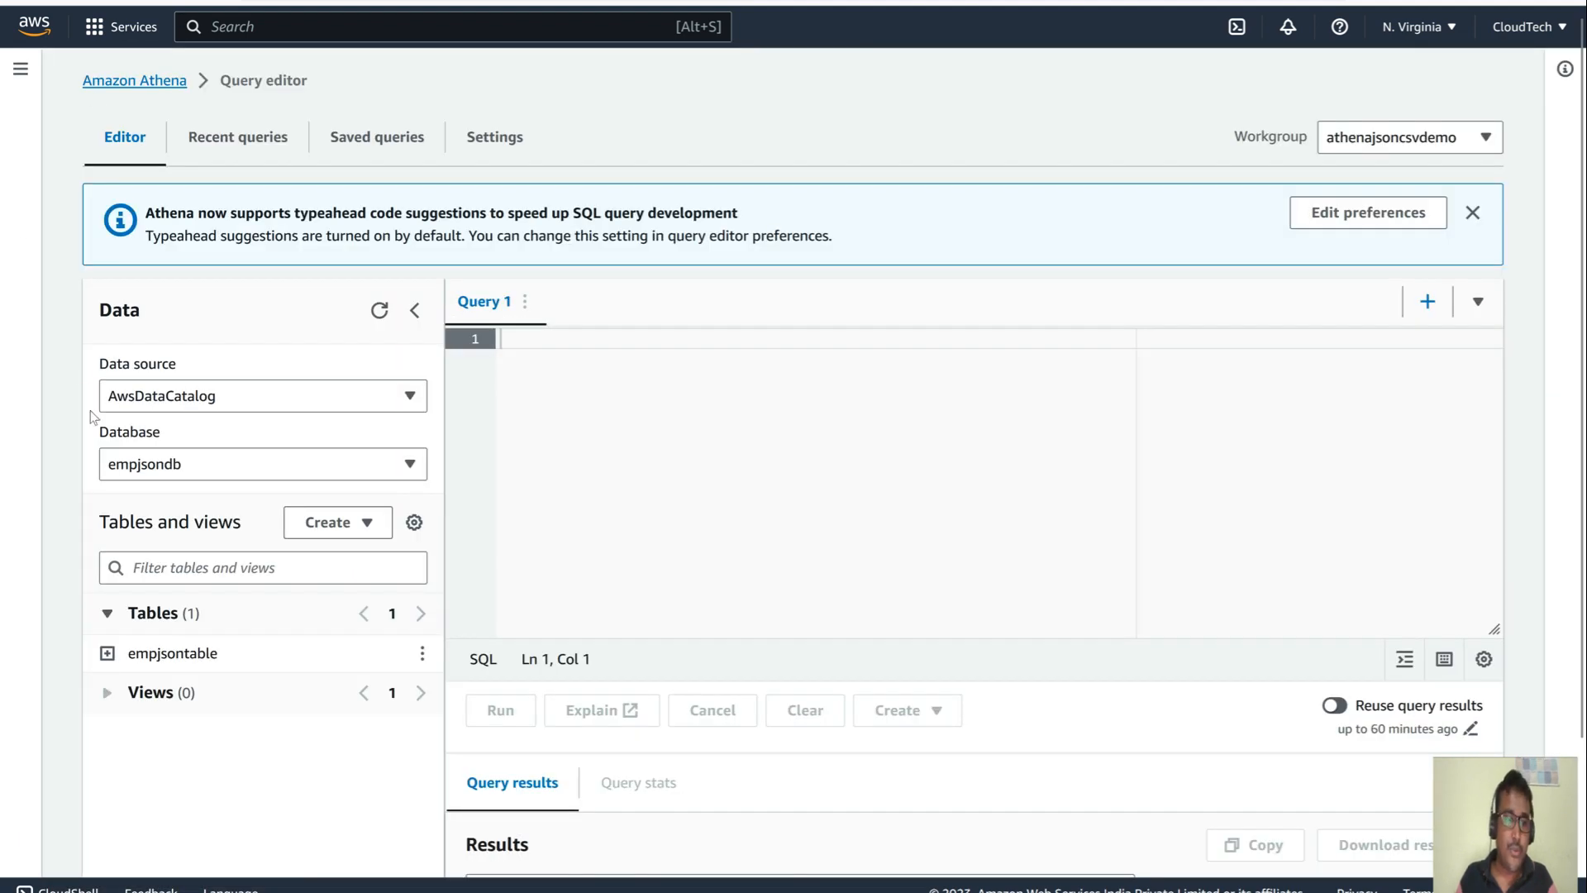
{"action": "scroll", "coordinate": [833, 446], "scroll_direction": "down", "scroll_amount": 3}
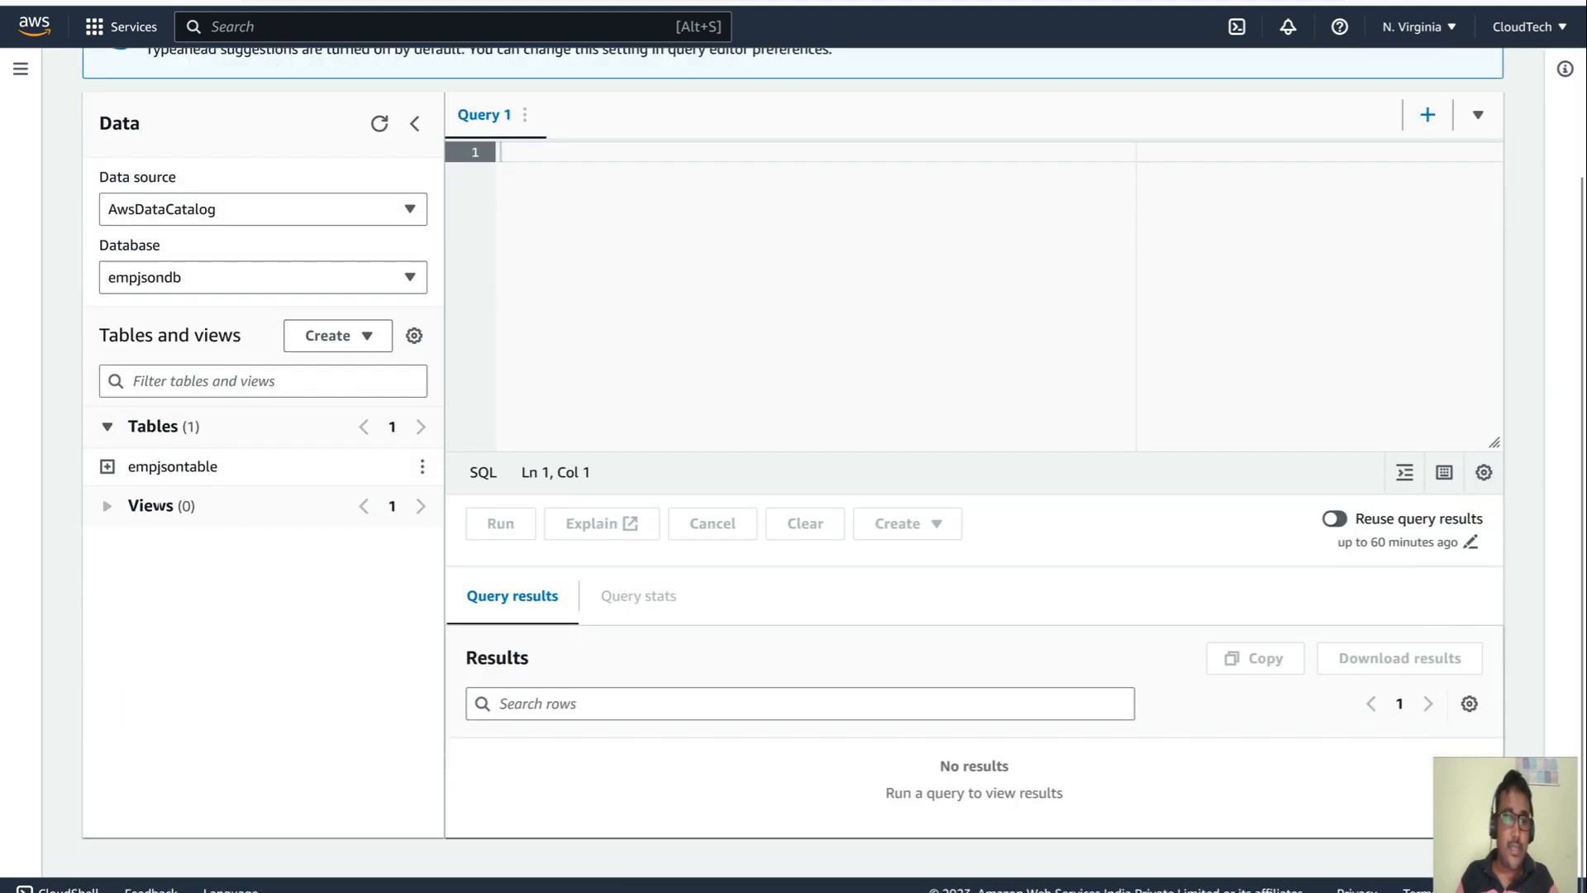
{"action": "left_click", "coordinate": [422, 466]}
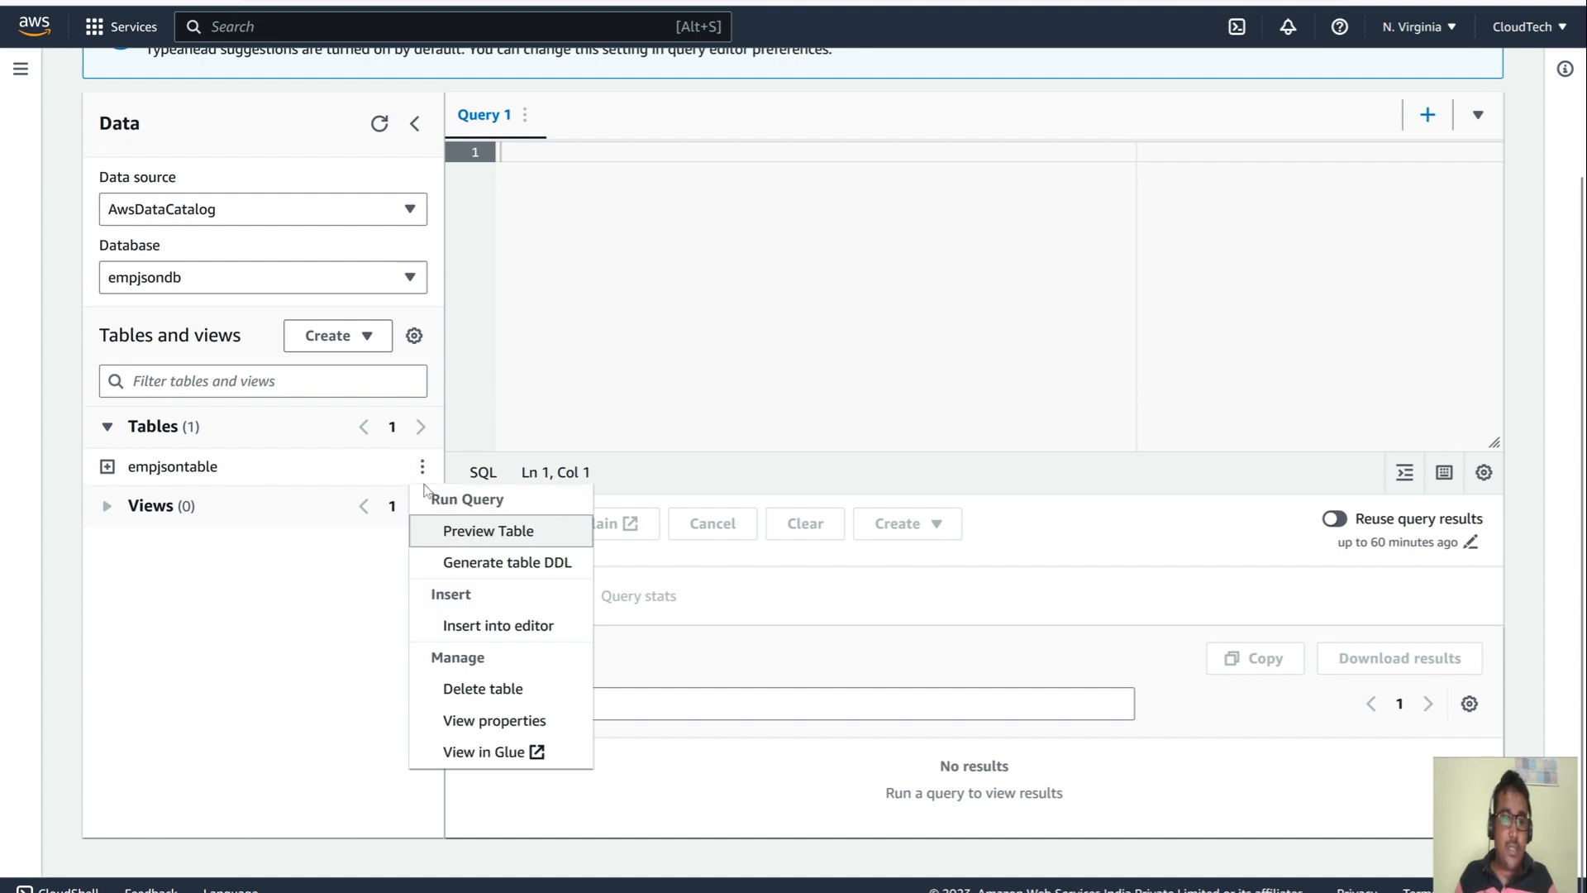
{"action": "left_click", "coordinate": [514, 537]}
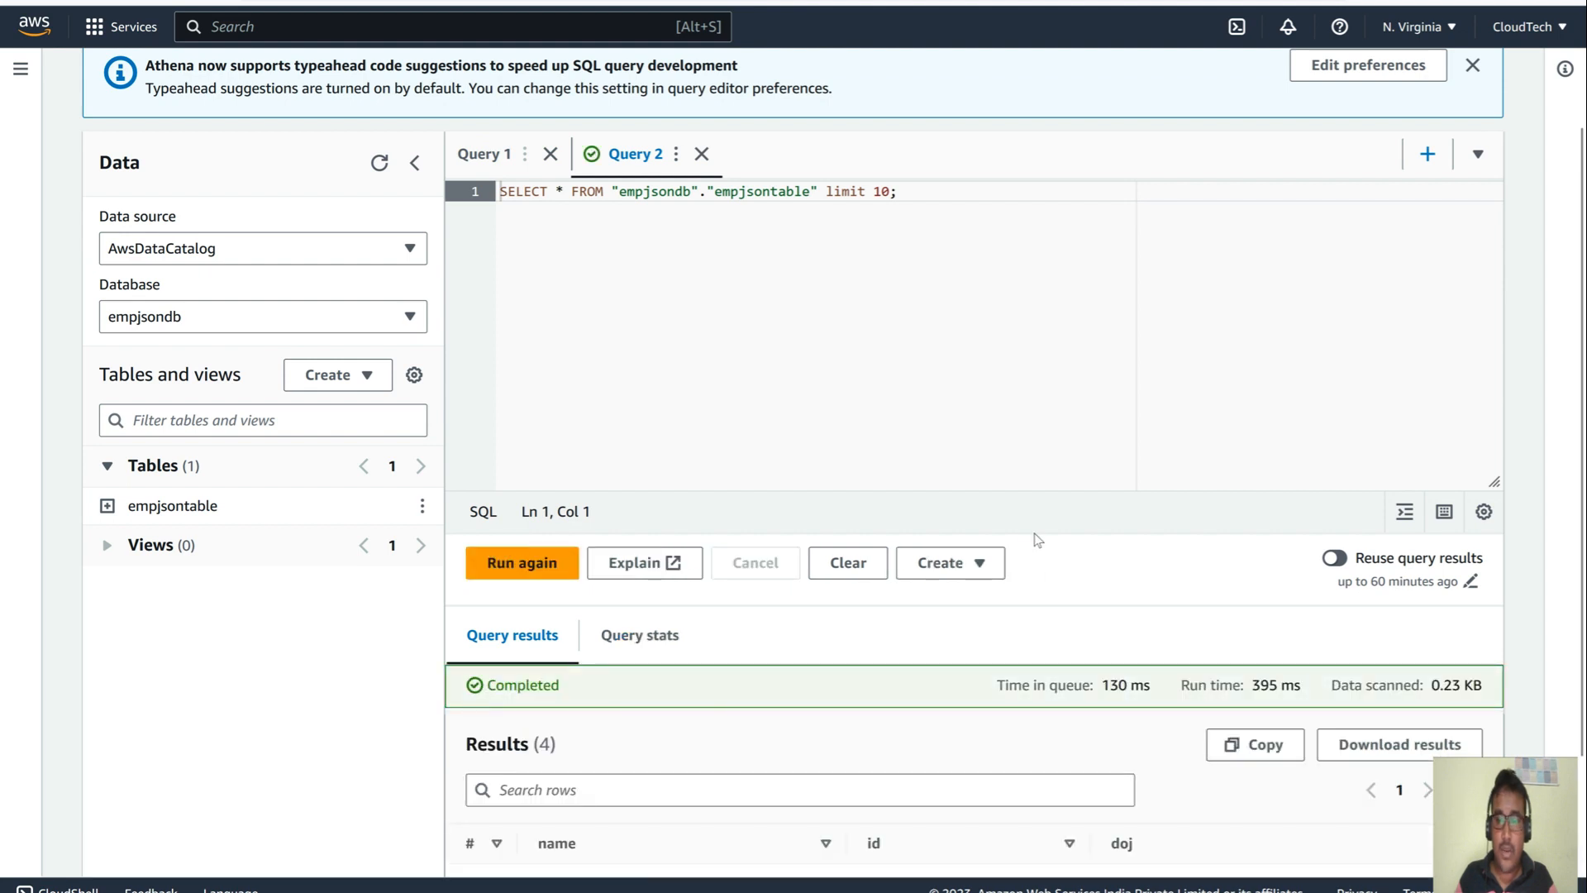
- Compare the empjsontable preview rows with the records in the employee-athena source file
{"action": "scroll", "coordinate": [975, 554], "scroll_direction": "down", "scroll_amount": 2}
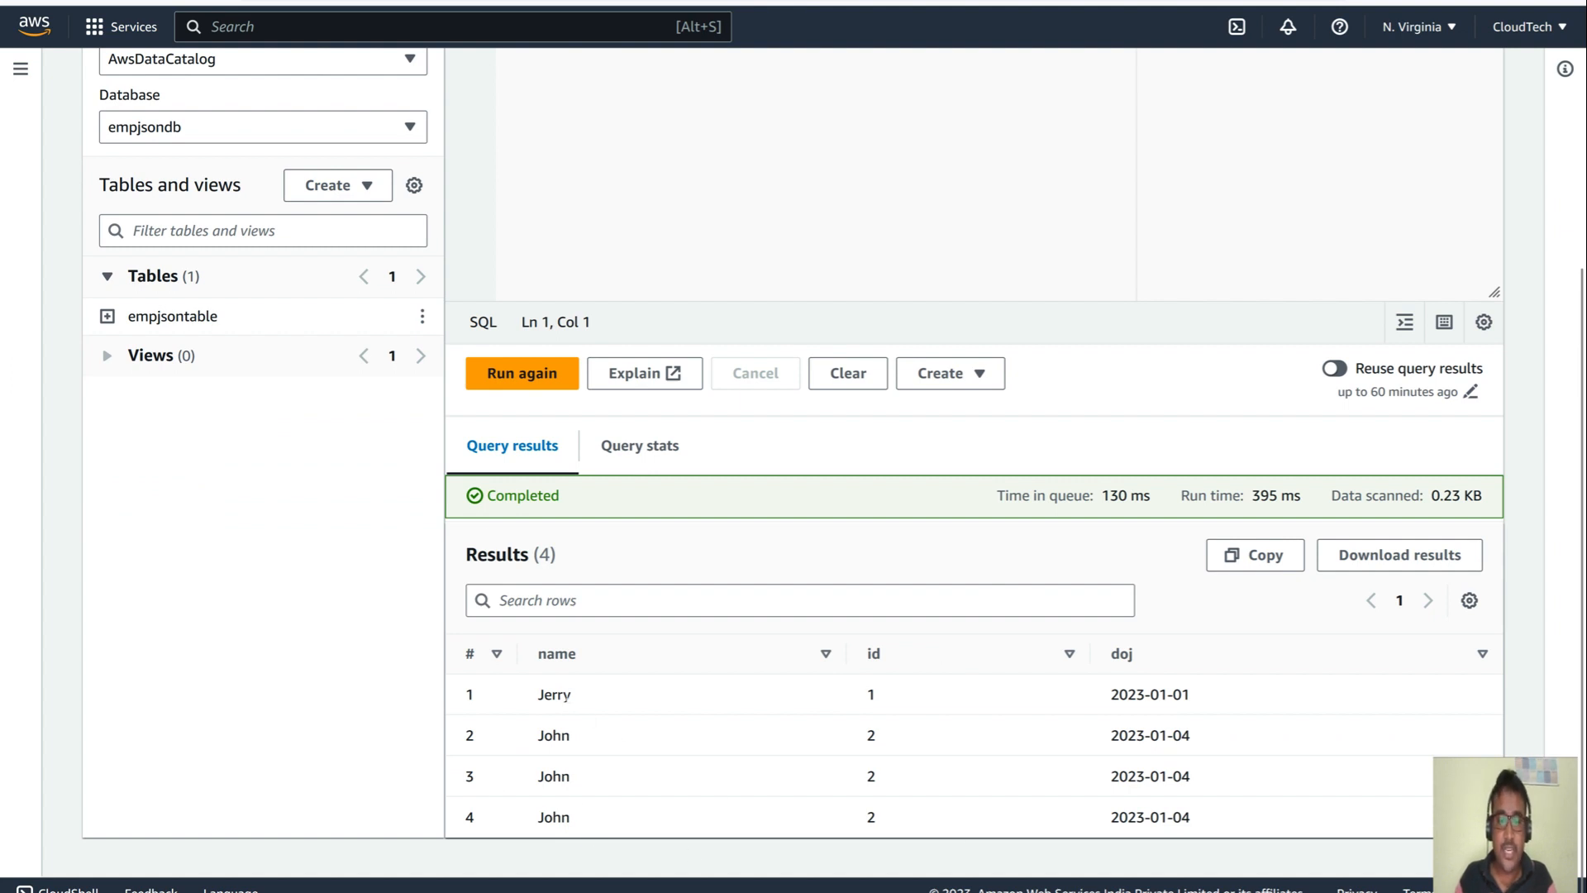
{"action": "left_click", "coordinate": [938, 883]}
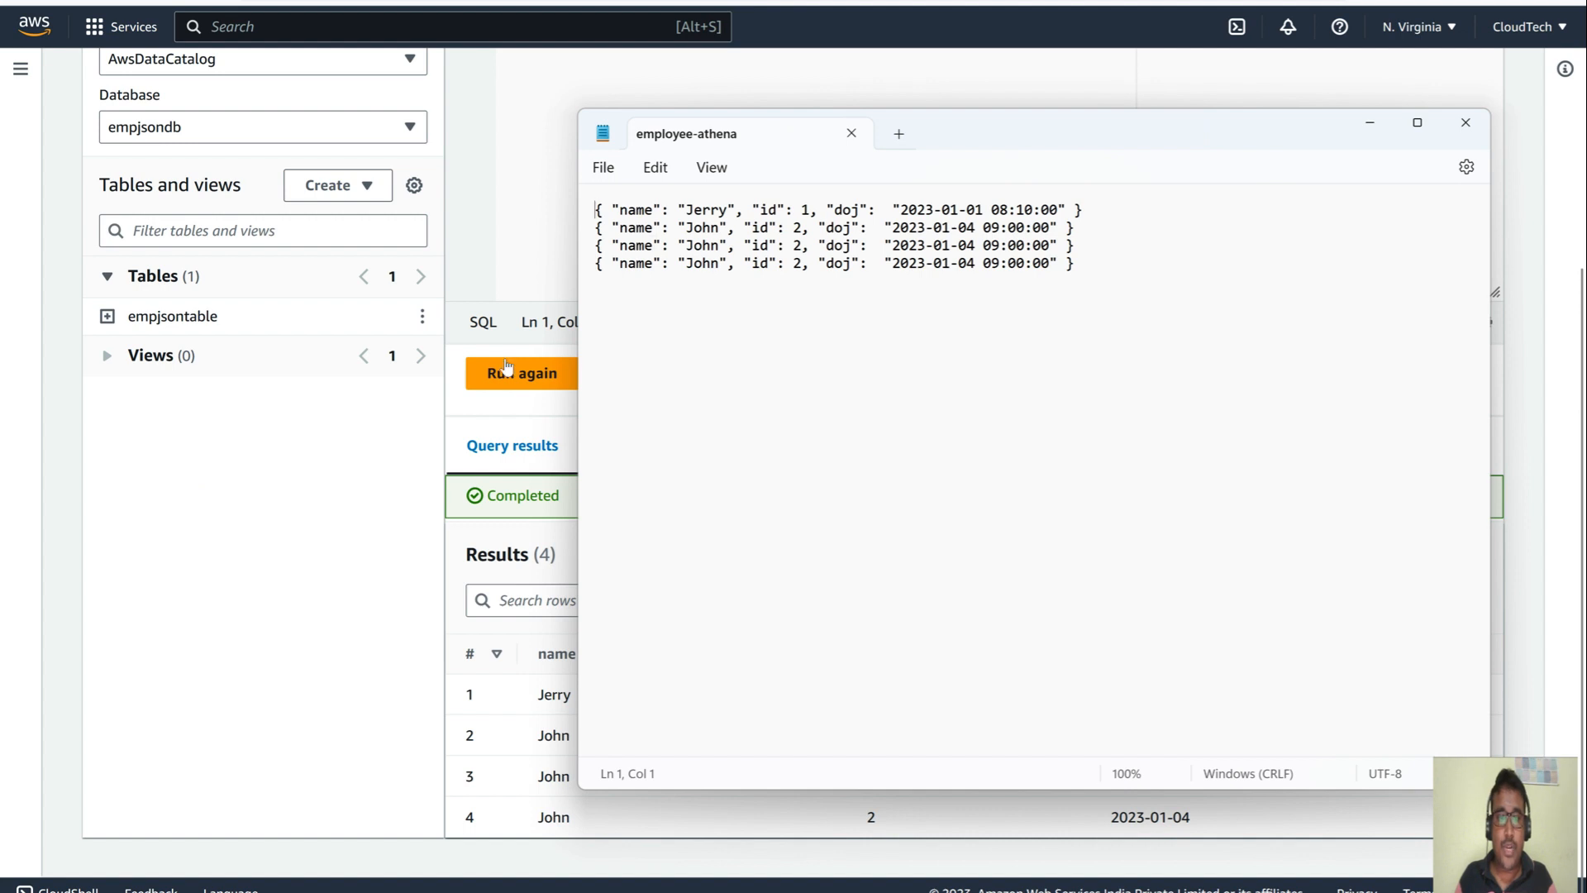
{"action": "left_click", "coordinate": [496, 260]}
{"action": "scroll", "coordinate": [496, 261], "scroll_direction": "up", "scroll_amount": 1}
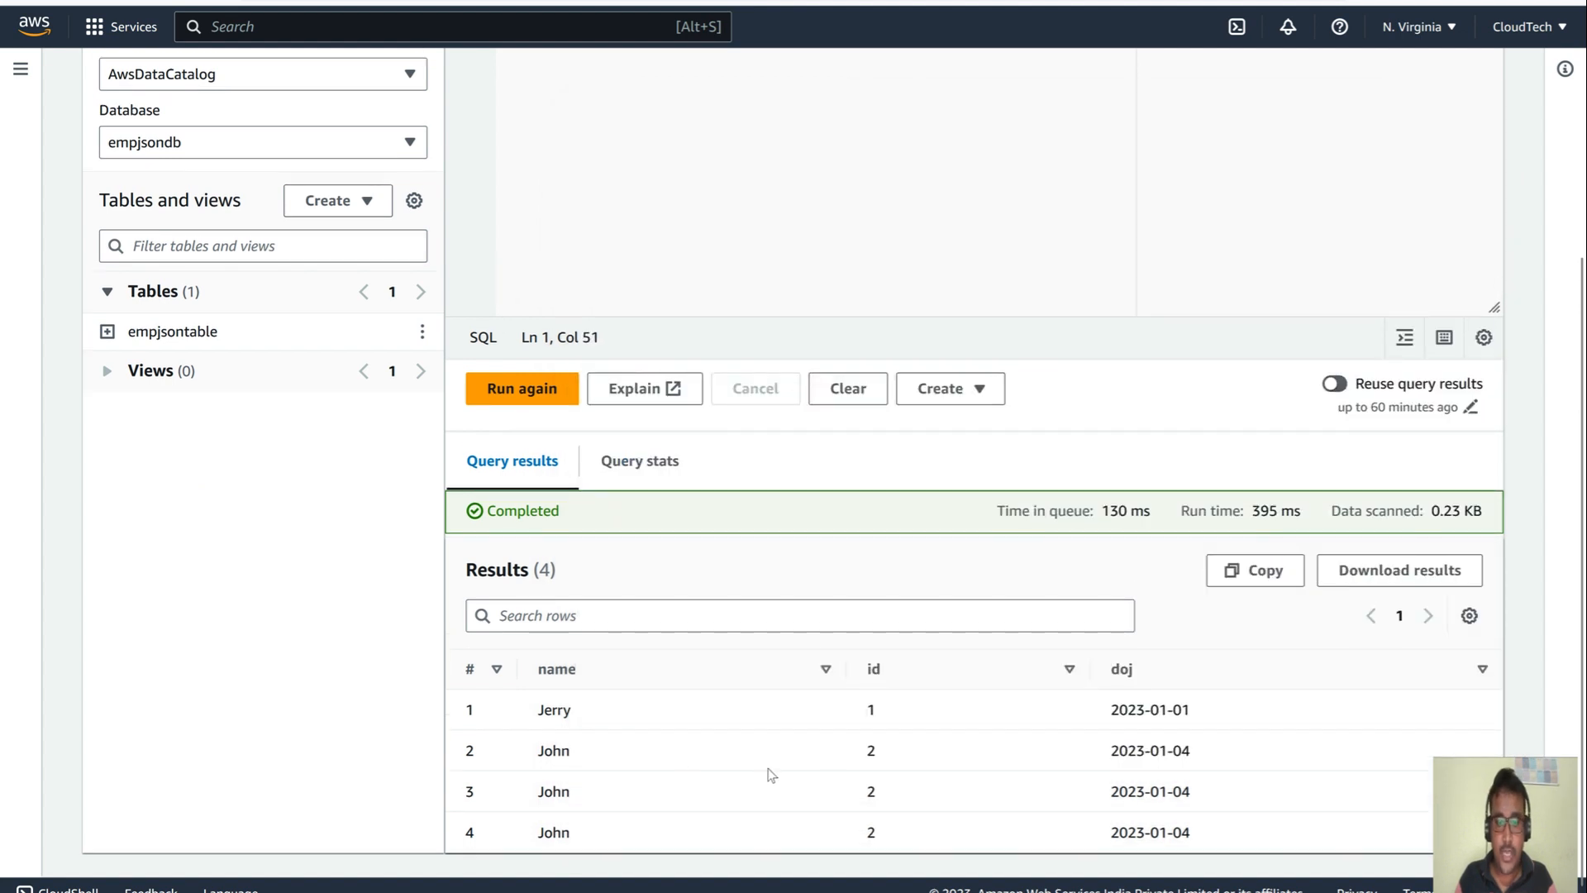
{"action": "left_click_drag", "start_coordinate": [1250, 849], "coordinate": [471, 708]}
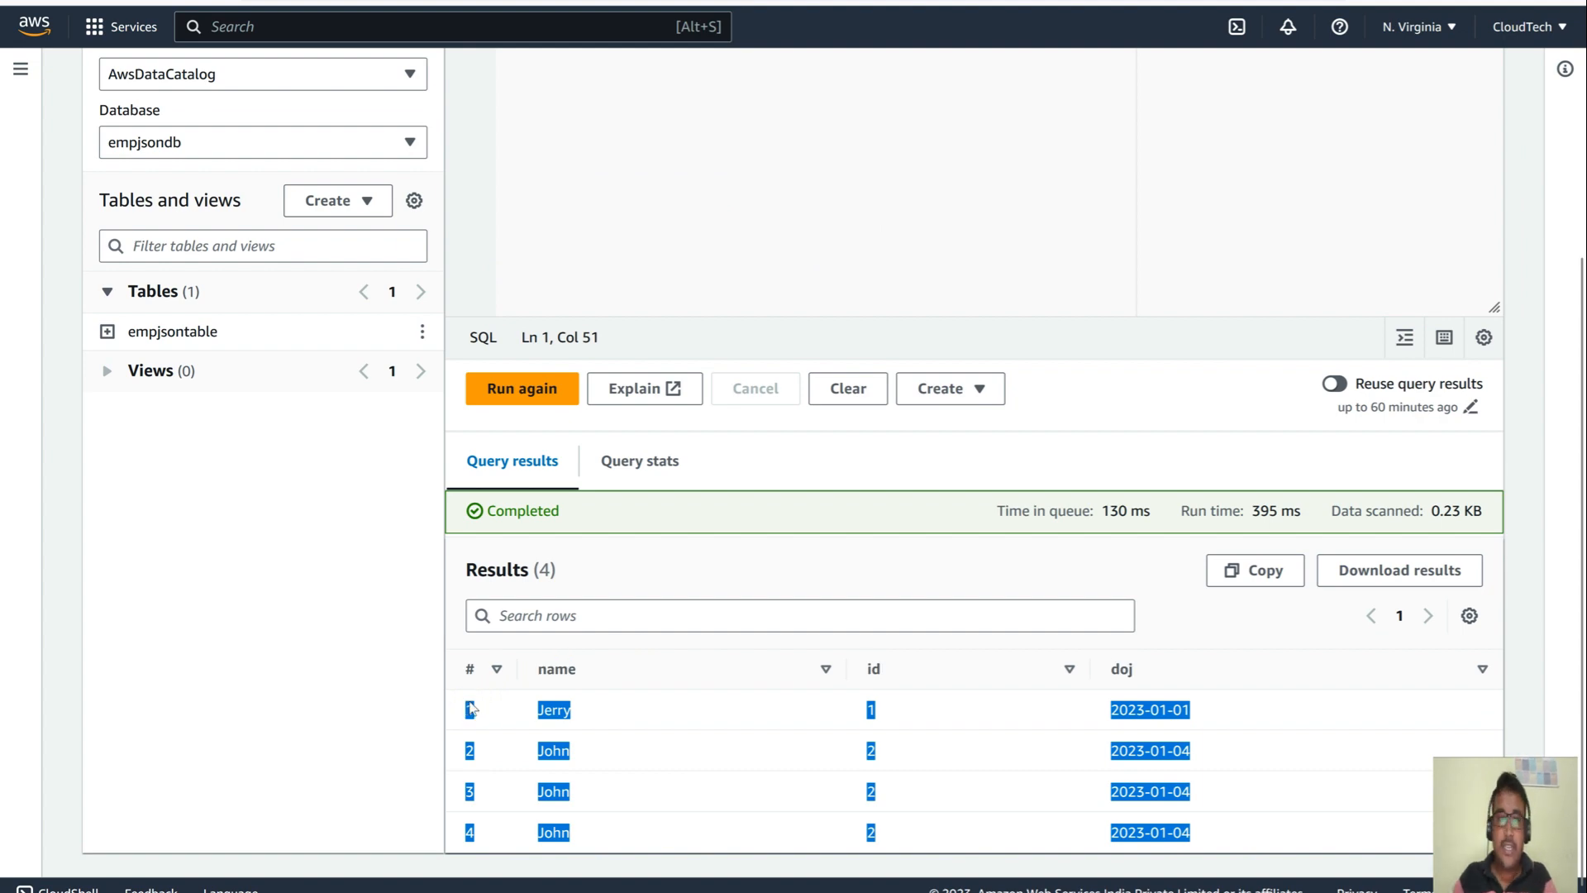
{"action": "left_click", "coordinate": [95, 541]}
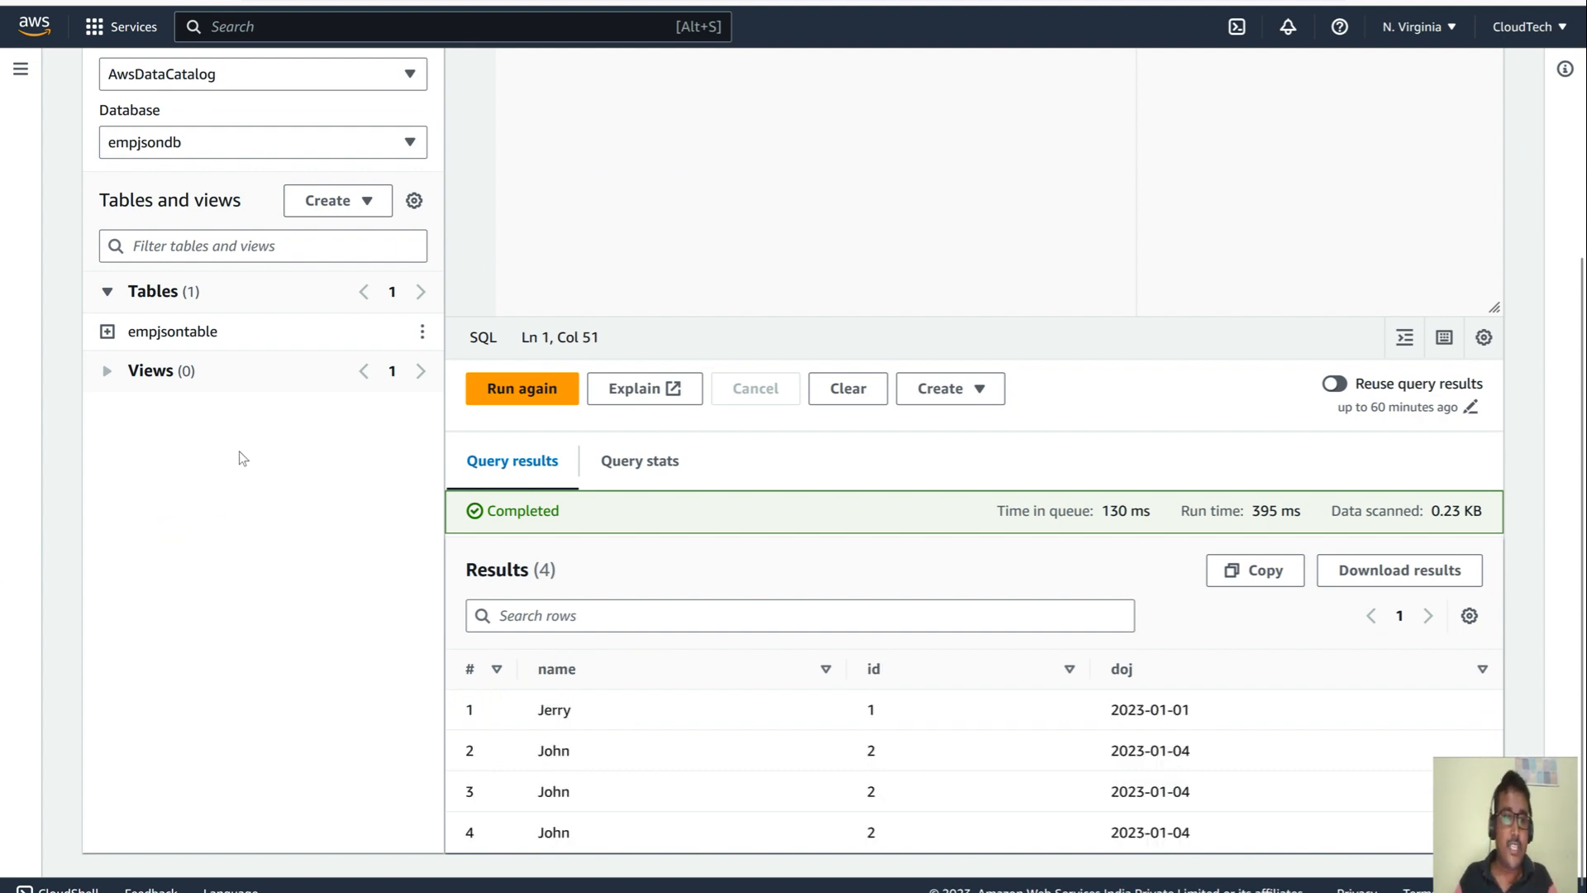
- Select the cloudtechcsvdb database, refresh its tables and run a preview query on empcsv
{"action": "scroll", "coordinate": [265, 499], "scroll_direction": "up", "scroll_amount": 4}
{"action": "left_click", "coordinate": [269, 463]}
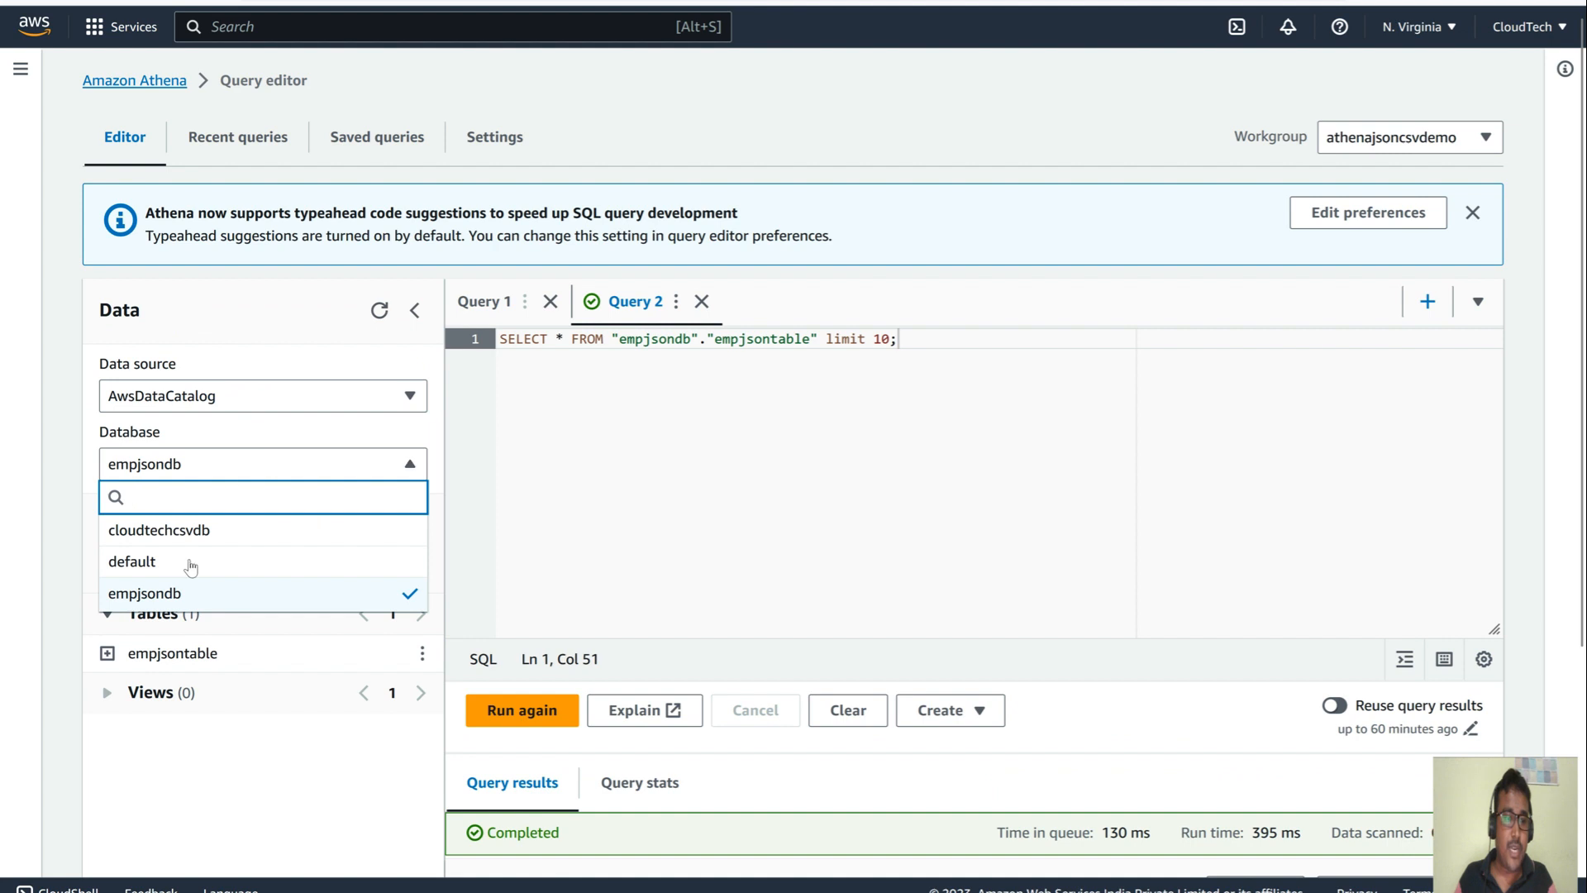
{"action": "left_click", "coordinate": [161, 523]}
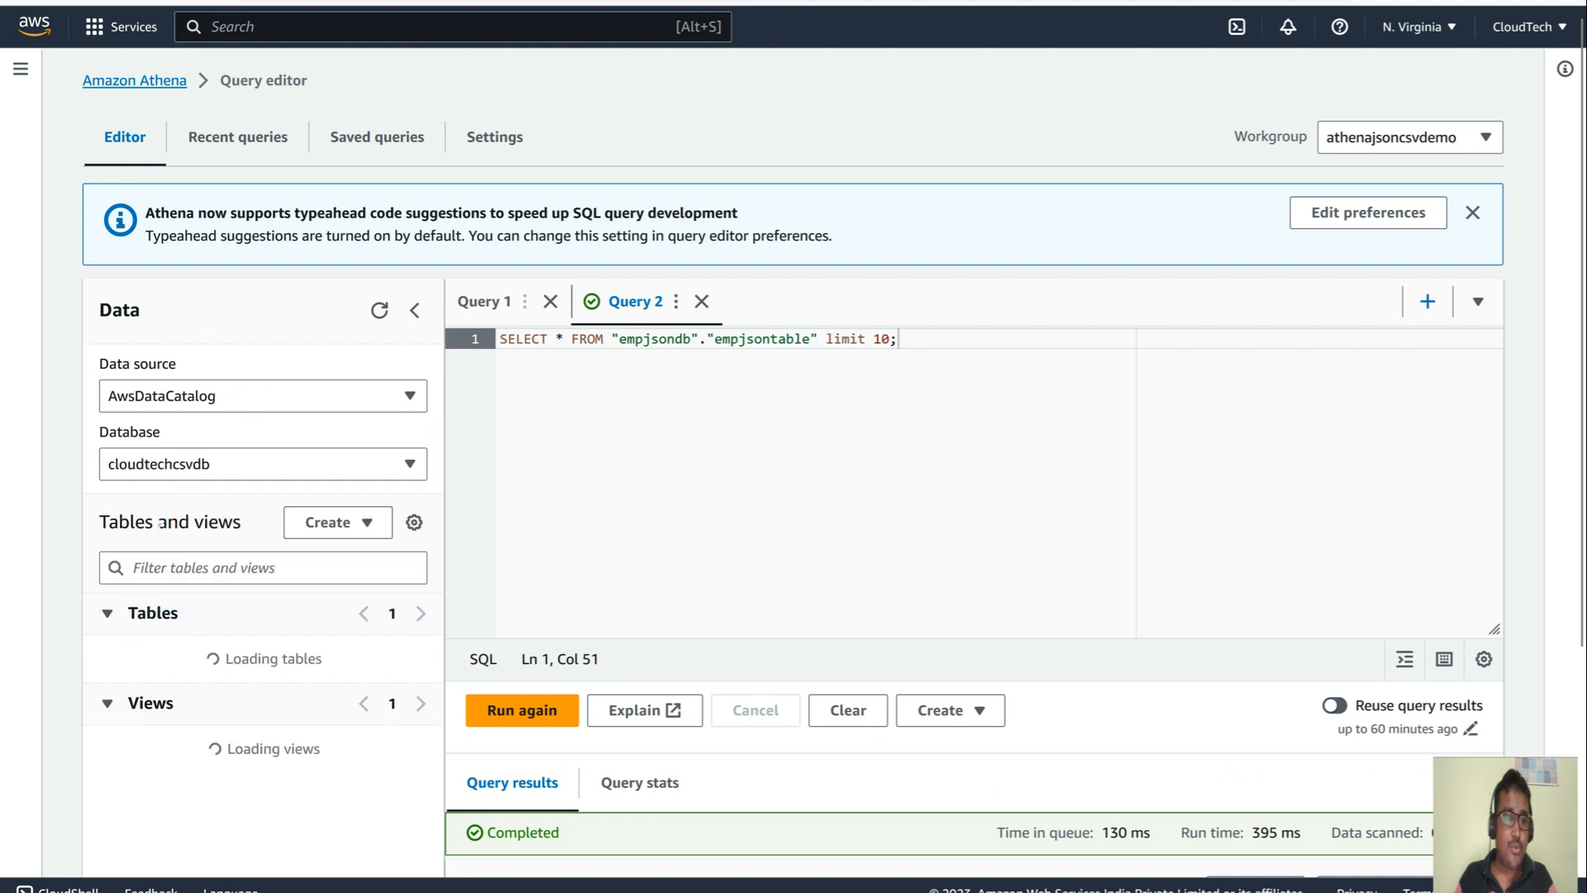
{"action": "left_click", "coordinate": [379, 311]}
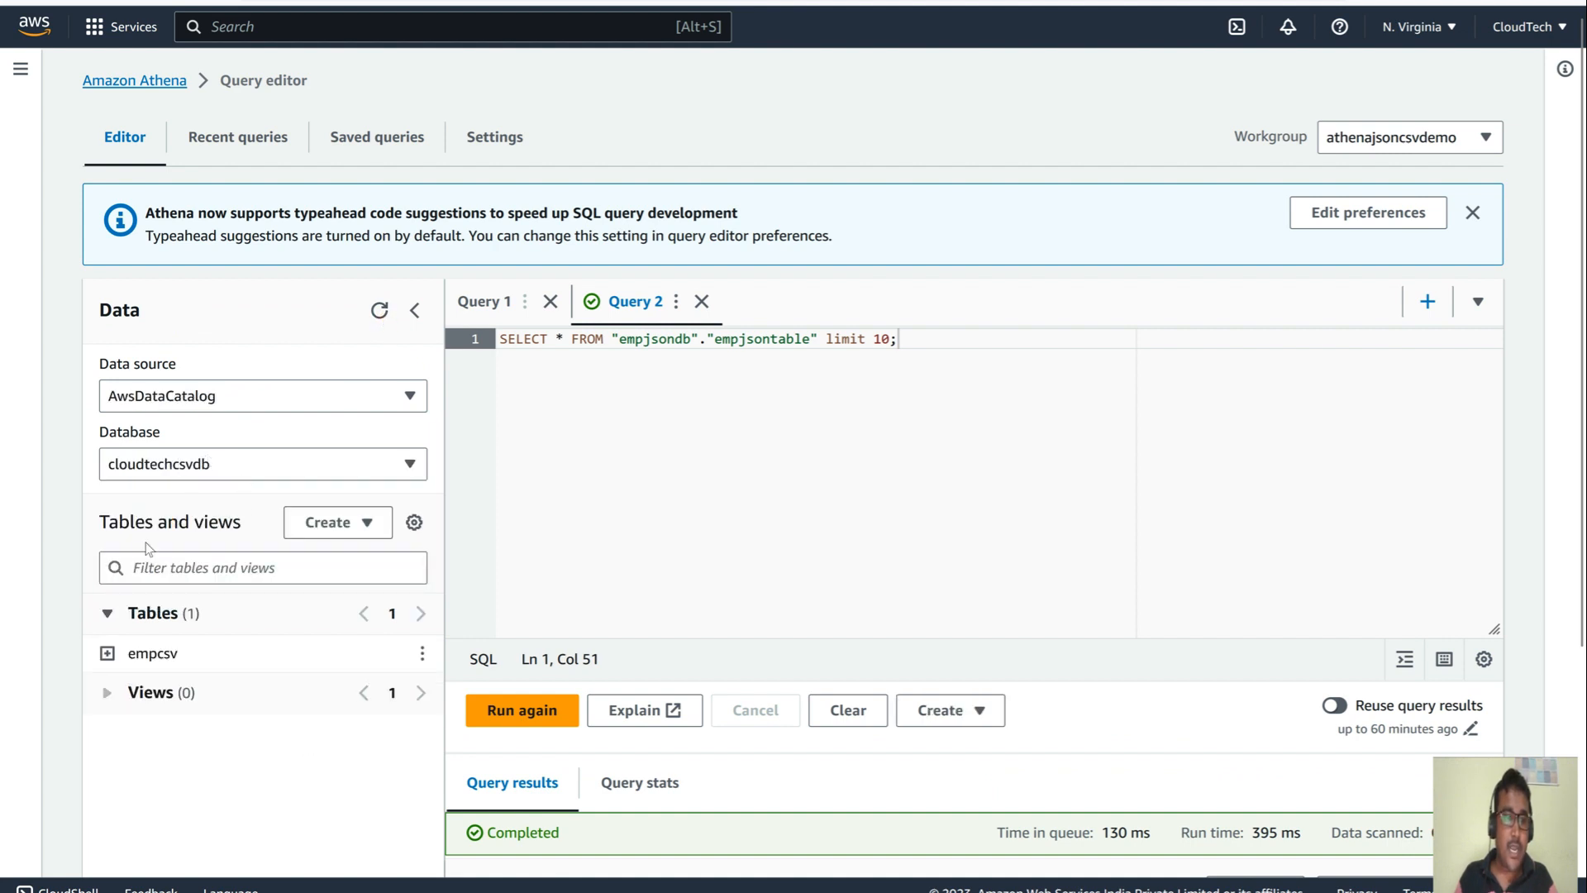
{"action": "left_click", "coordinate": [421, 653]}
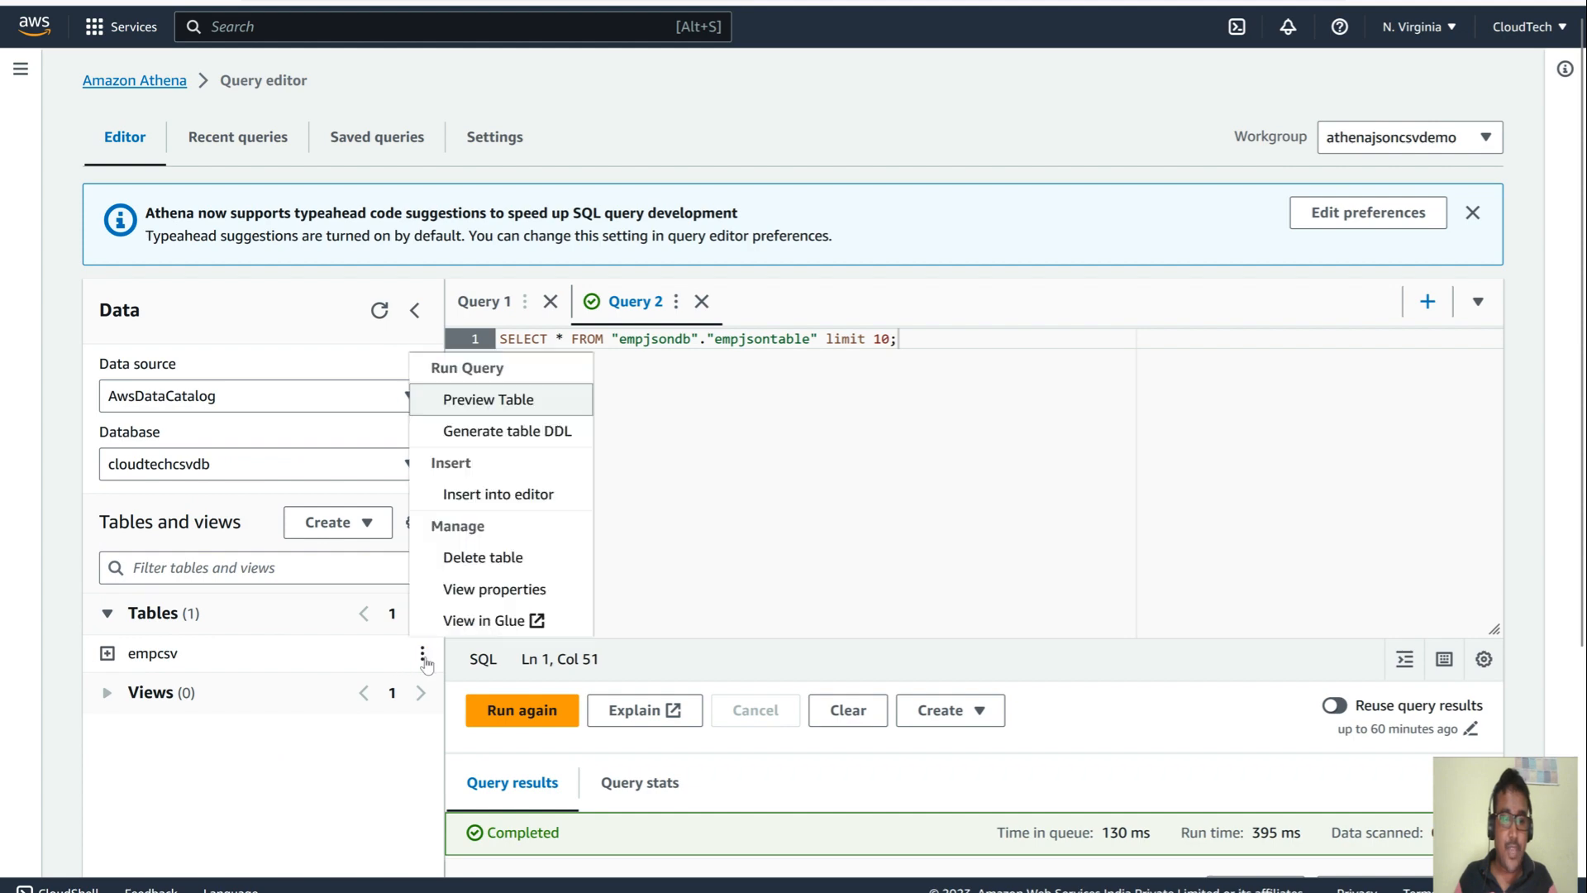
{"action": "left_click", "coordinate": [506, 400]}
{"action": "scroll", "coordinate": [891, 541], "scroll_direction": "down", "scroll_amount": 2}
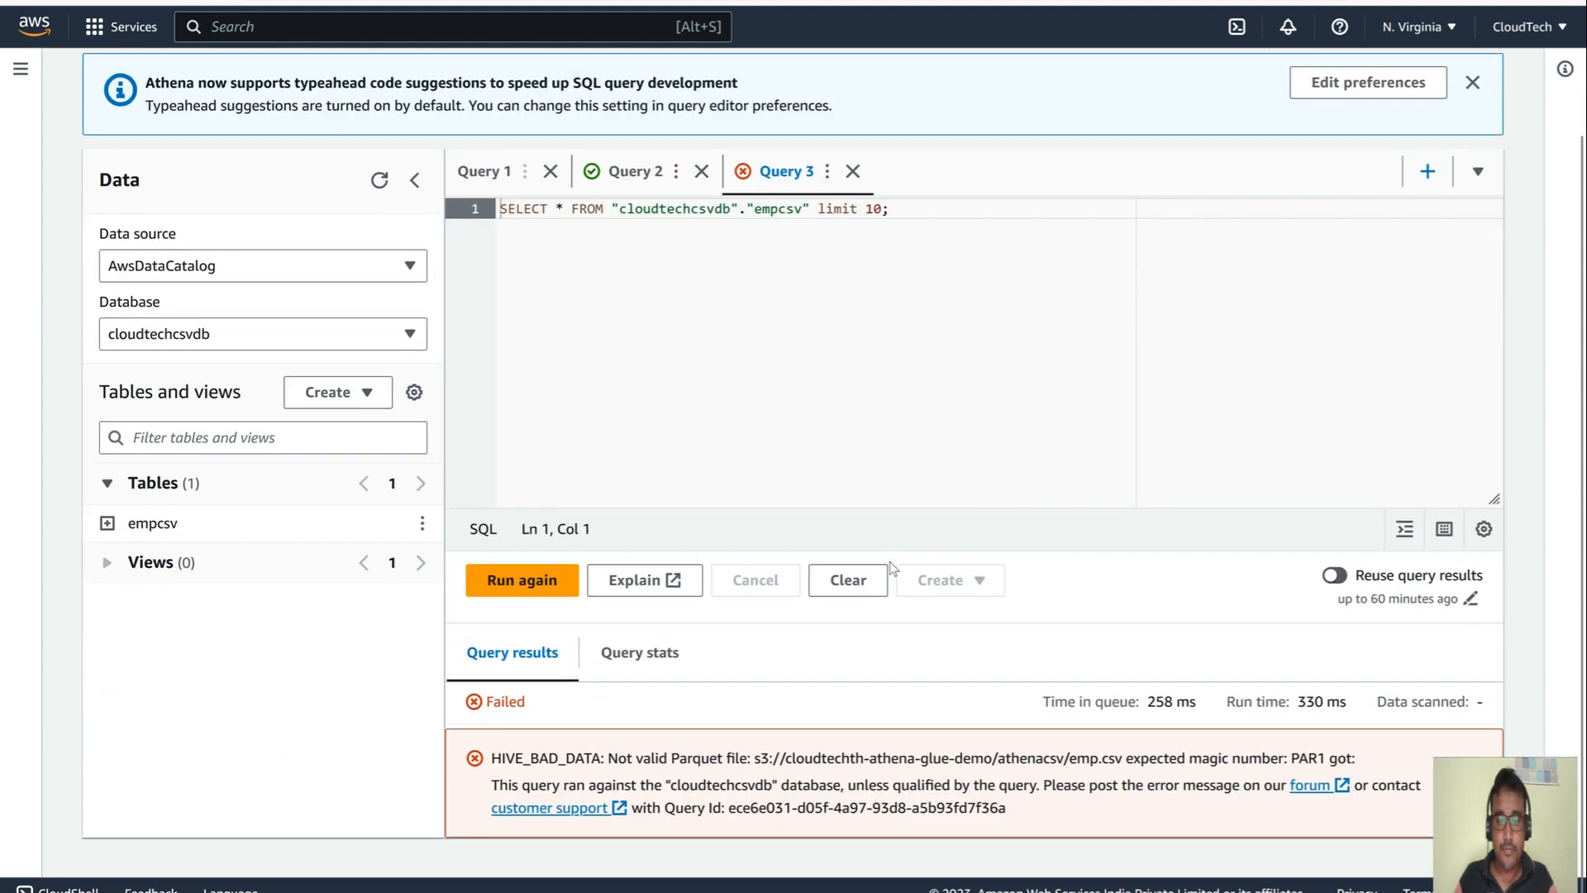
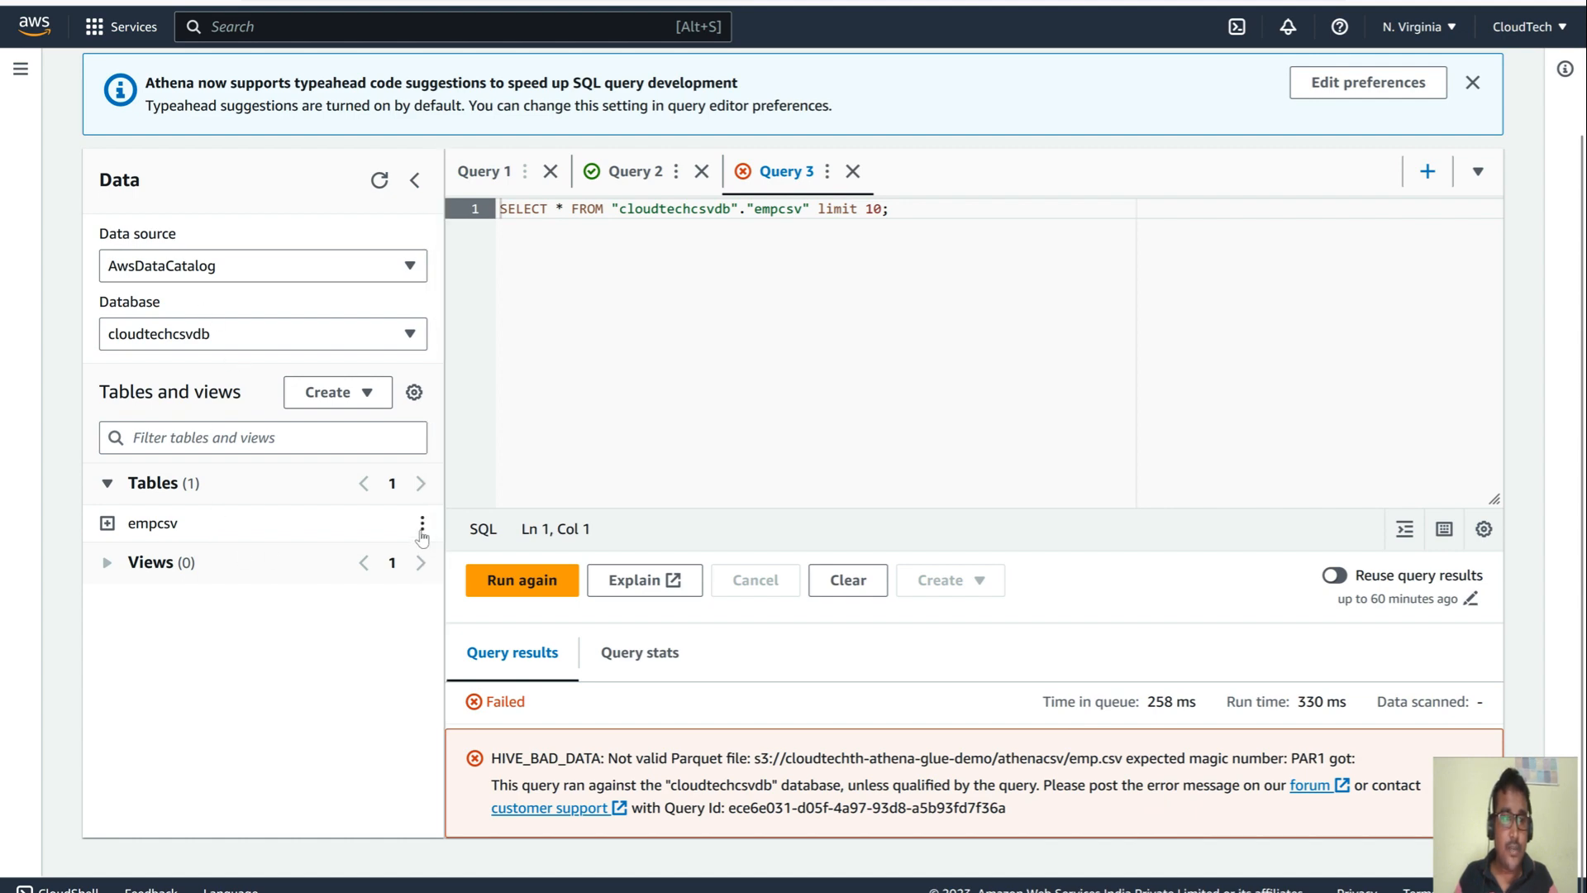
{"action": "scroll", "coordinate": [348, 516], "scroll_direction": "up", "scroll_amount": 2}
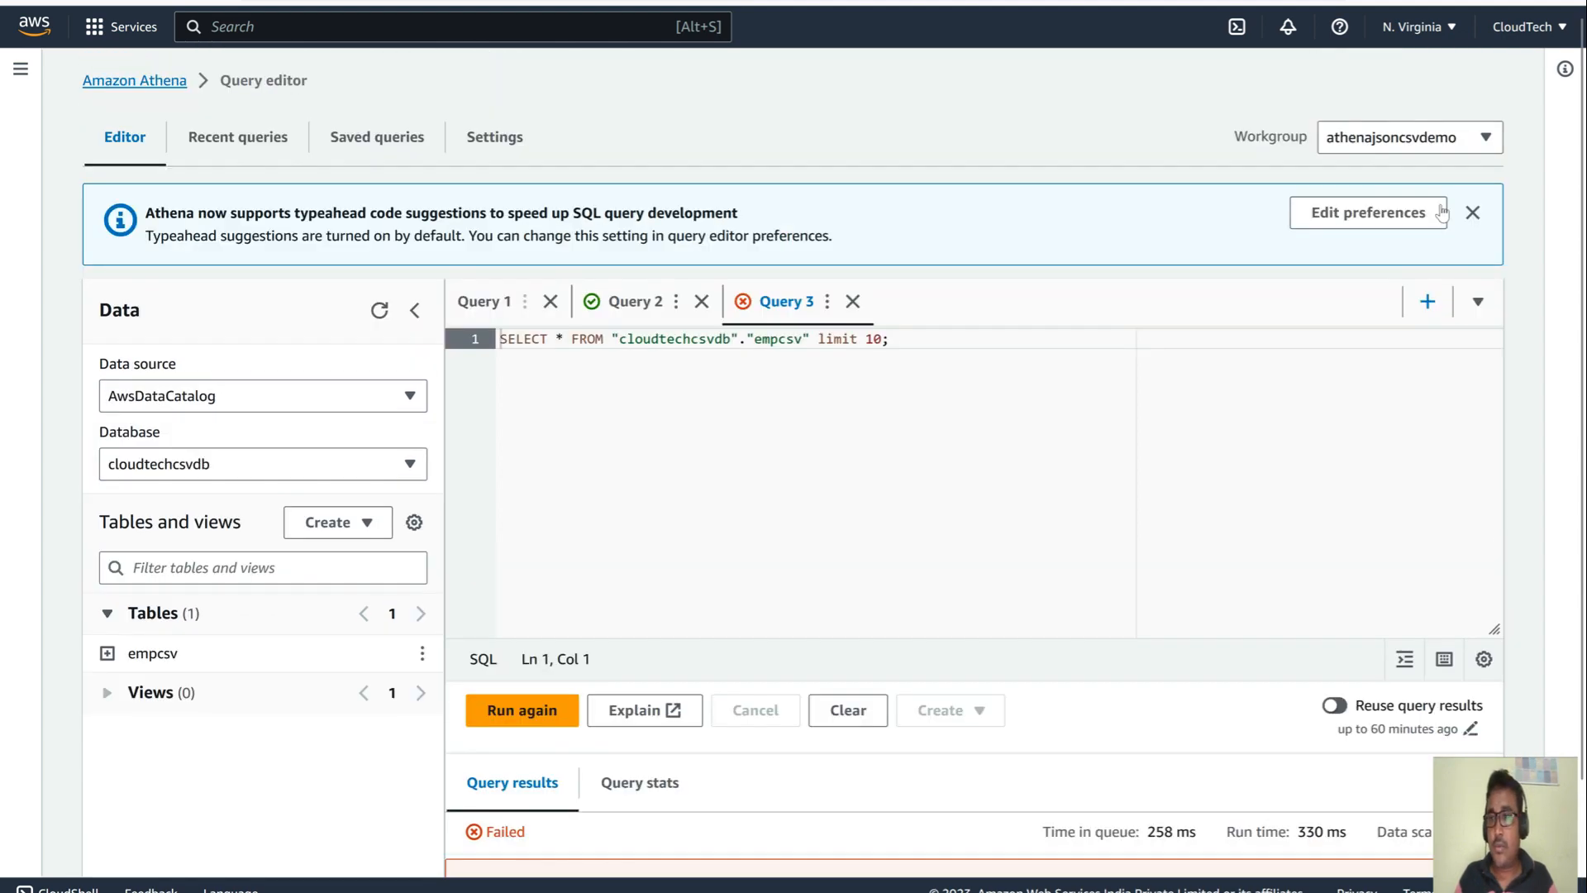
{"action": "left_click", "coordinate": [1418, 141]}
{"action": "left_click", "coordinate": [1418, 143]}
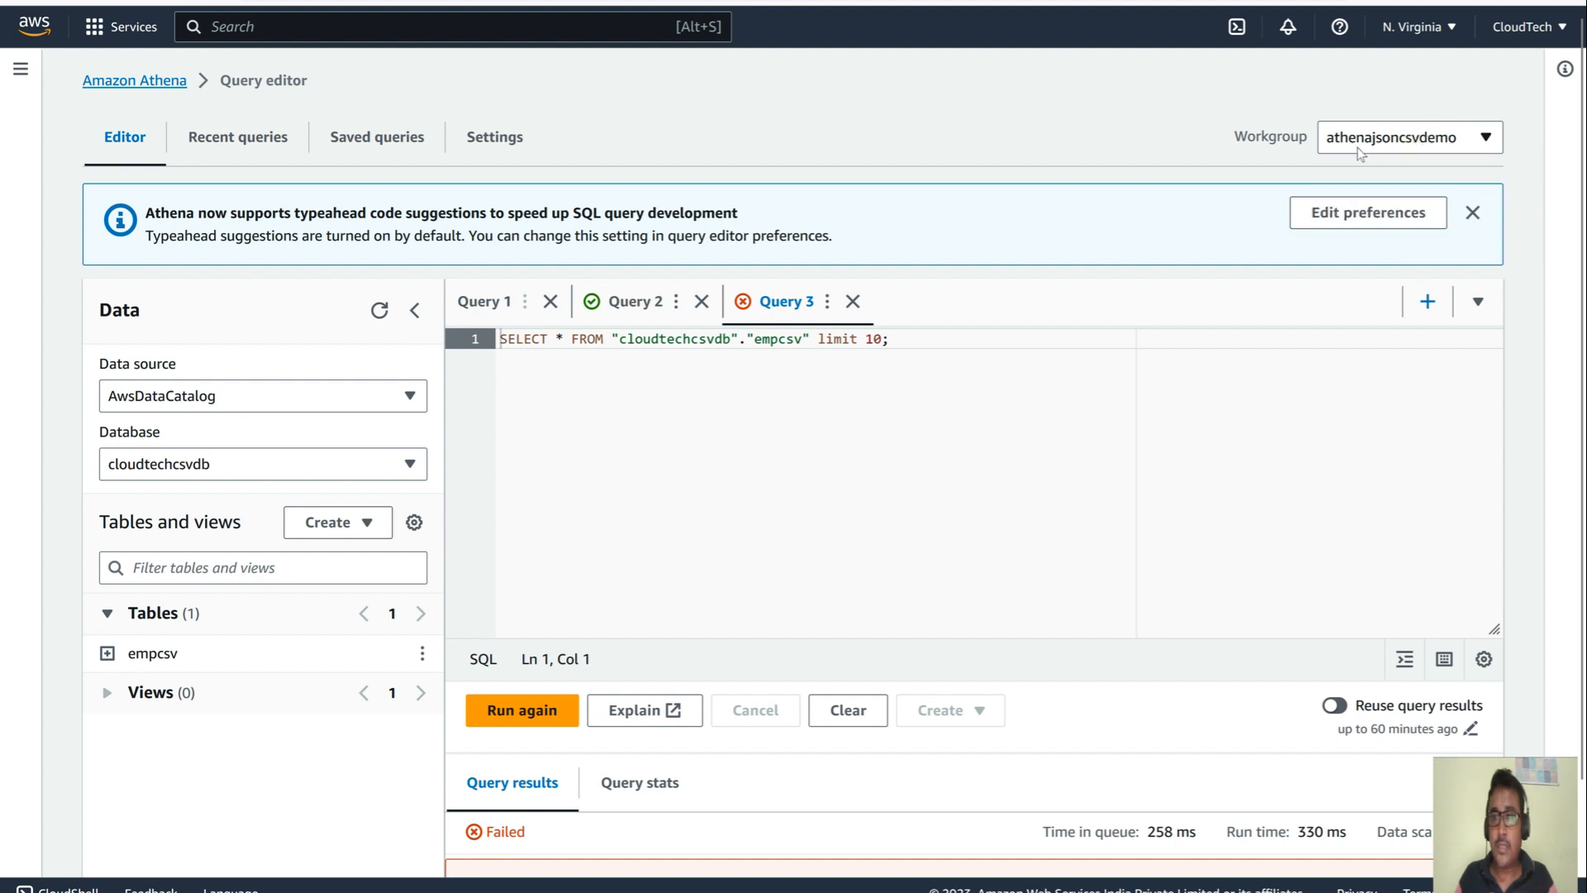
{"action": "left_click", "coordinate": [1397, 151]}
{"action": "left_click", "coordinate": [1400, 147]}
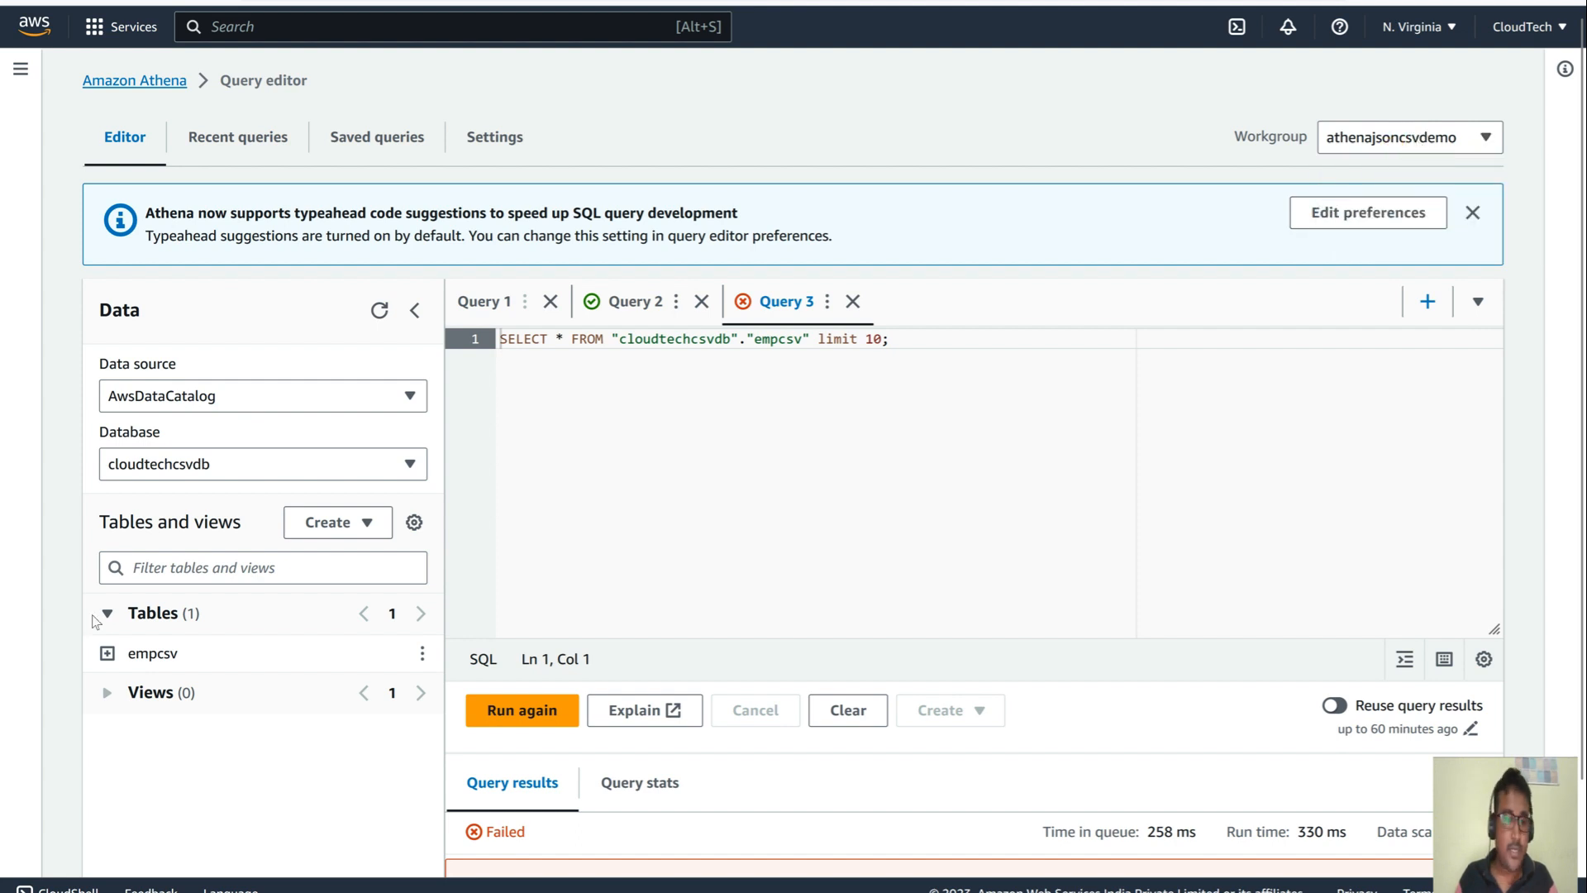
- Delete the empcsv table from cloudtechcsvdb, confirming the deletion with the table name empcsv
{"action": "scroll", "coordinate": [96, 621], "scroll_direction": "down", "scroll_amount": 2}
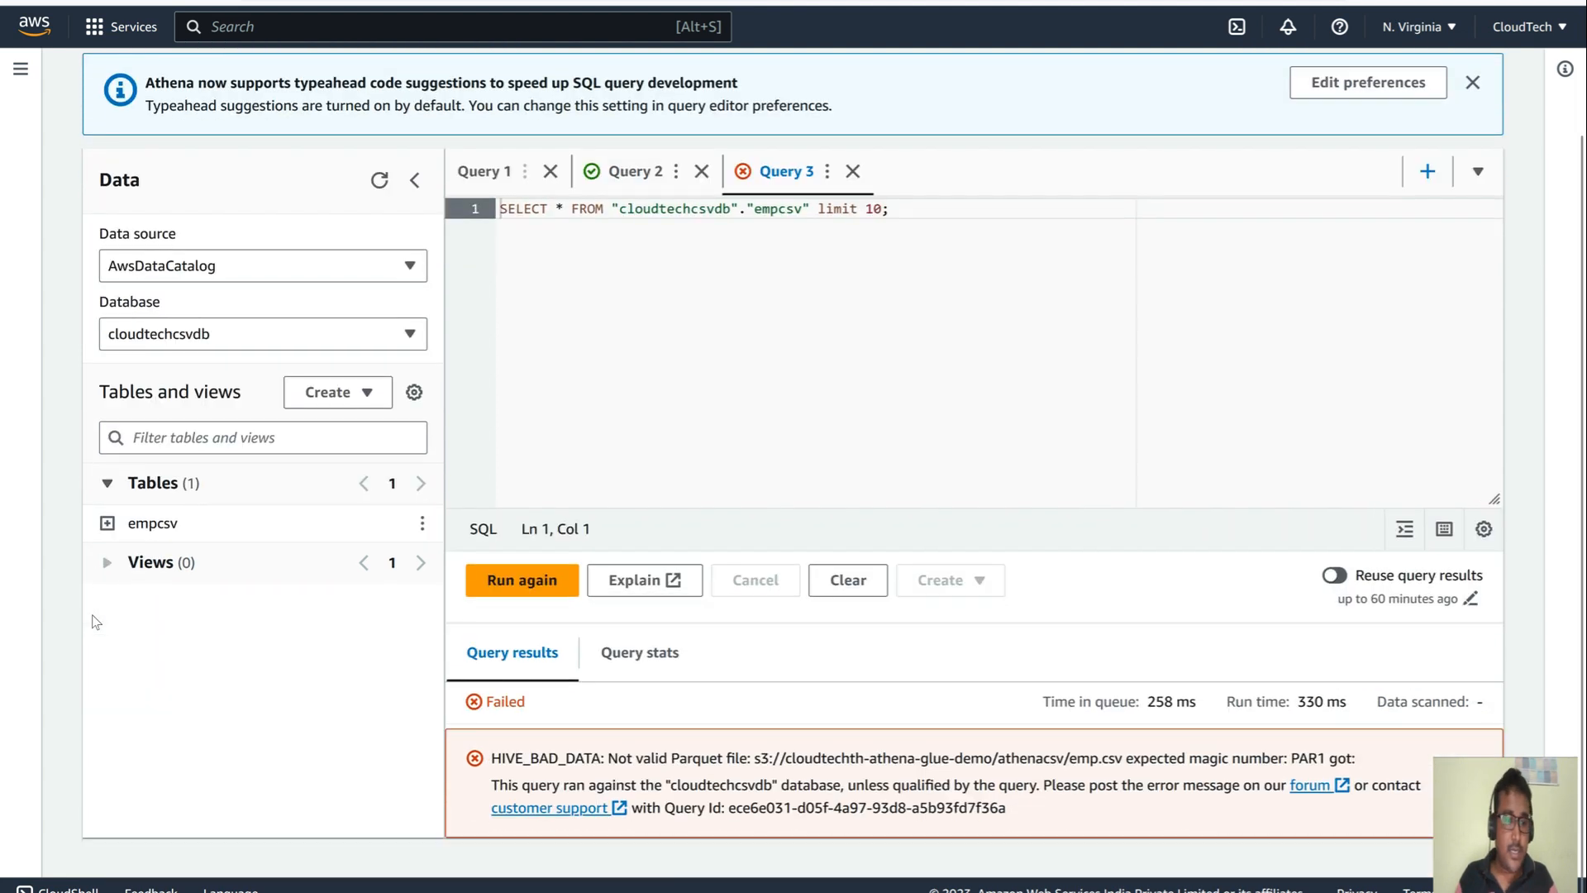
{"action": "left_click", "coordinate": [424, 524]}
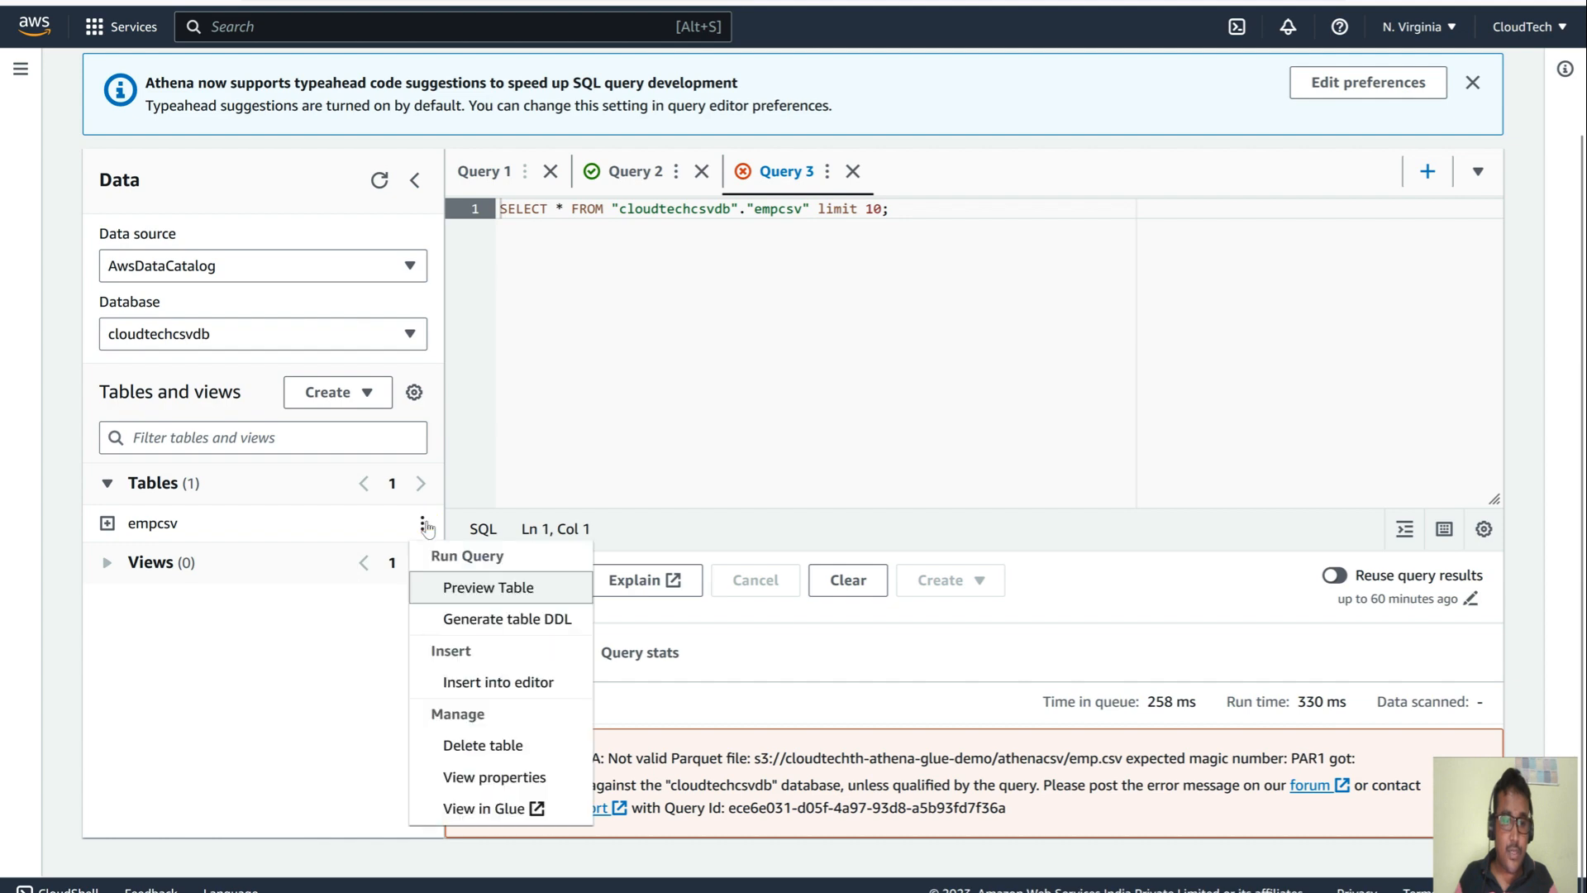
{"action": "left_click", "coordinate": [494, 747]}
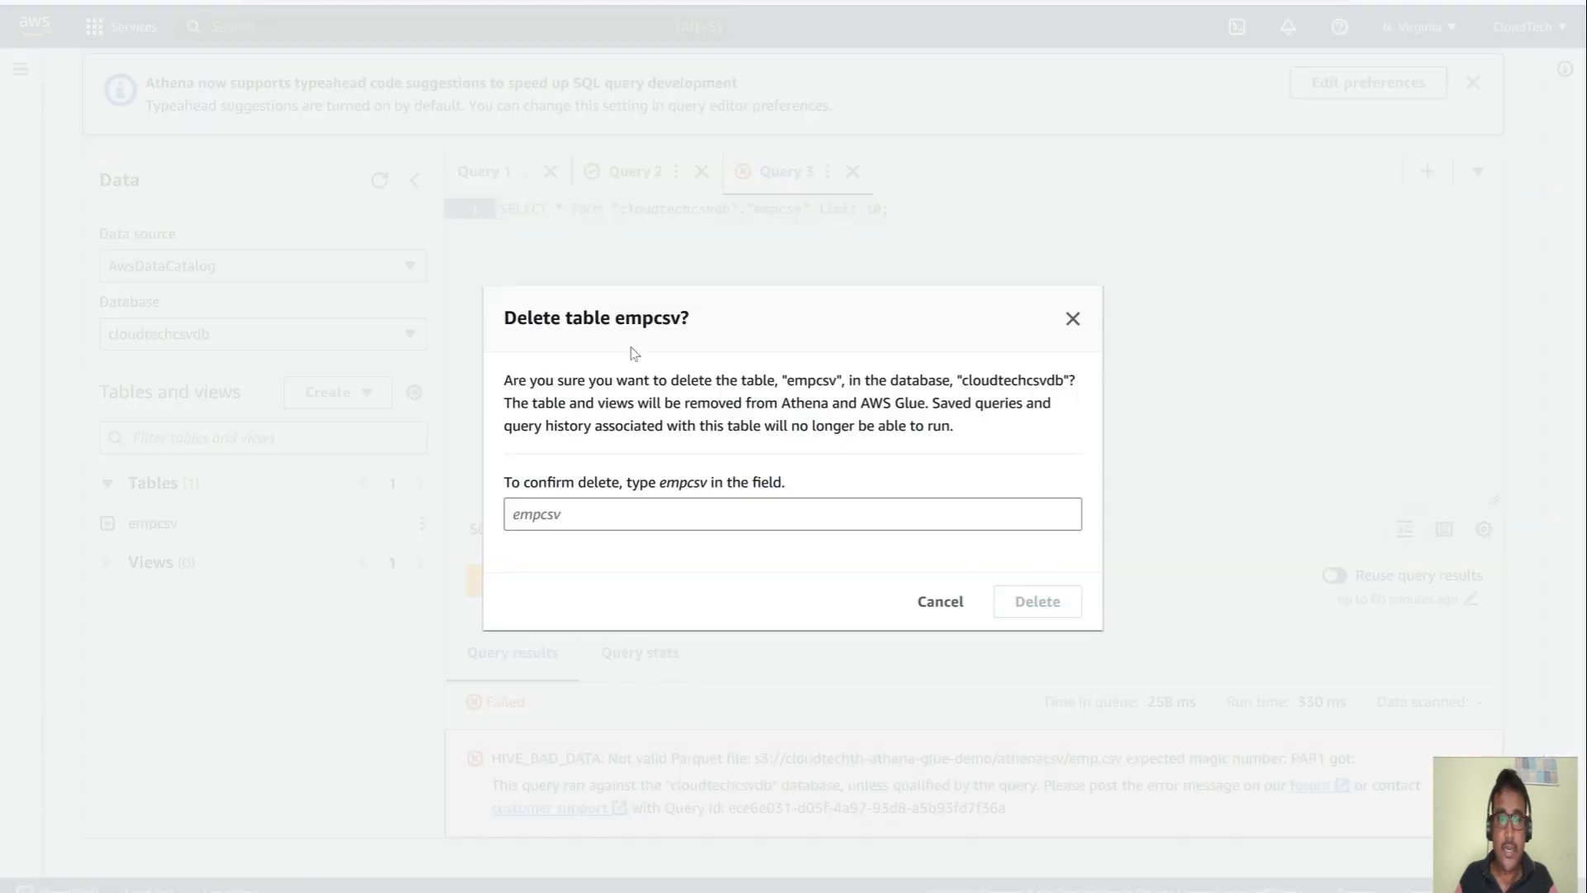
{"action": "left_click_drag", "start_coordinate": [620, 318], "coordinate": [679, 317]}
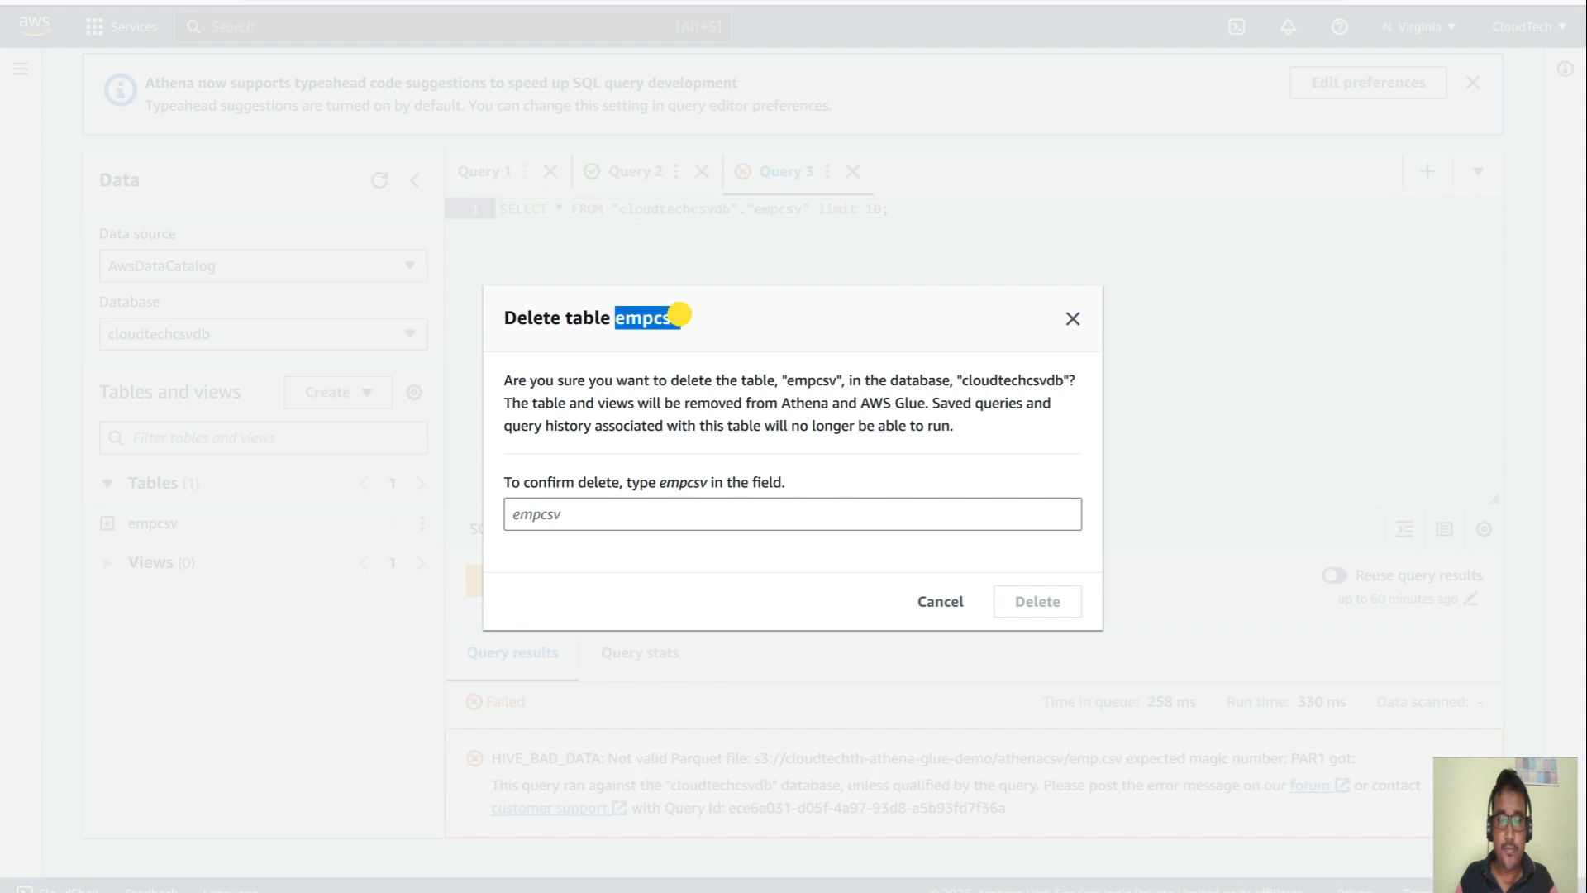
{"action": "key", "text": "ctrl+c"}
{"action": "left_click", "coordinate": [588, 513]}
{"action": "key", "text": "ctrl+v"}
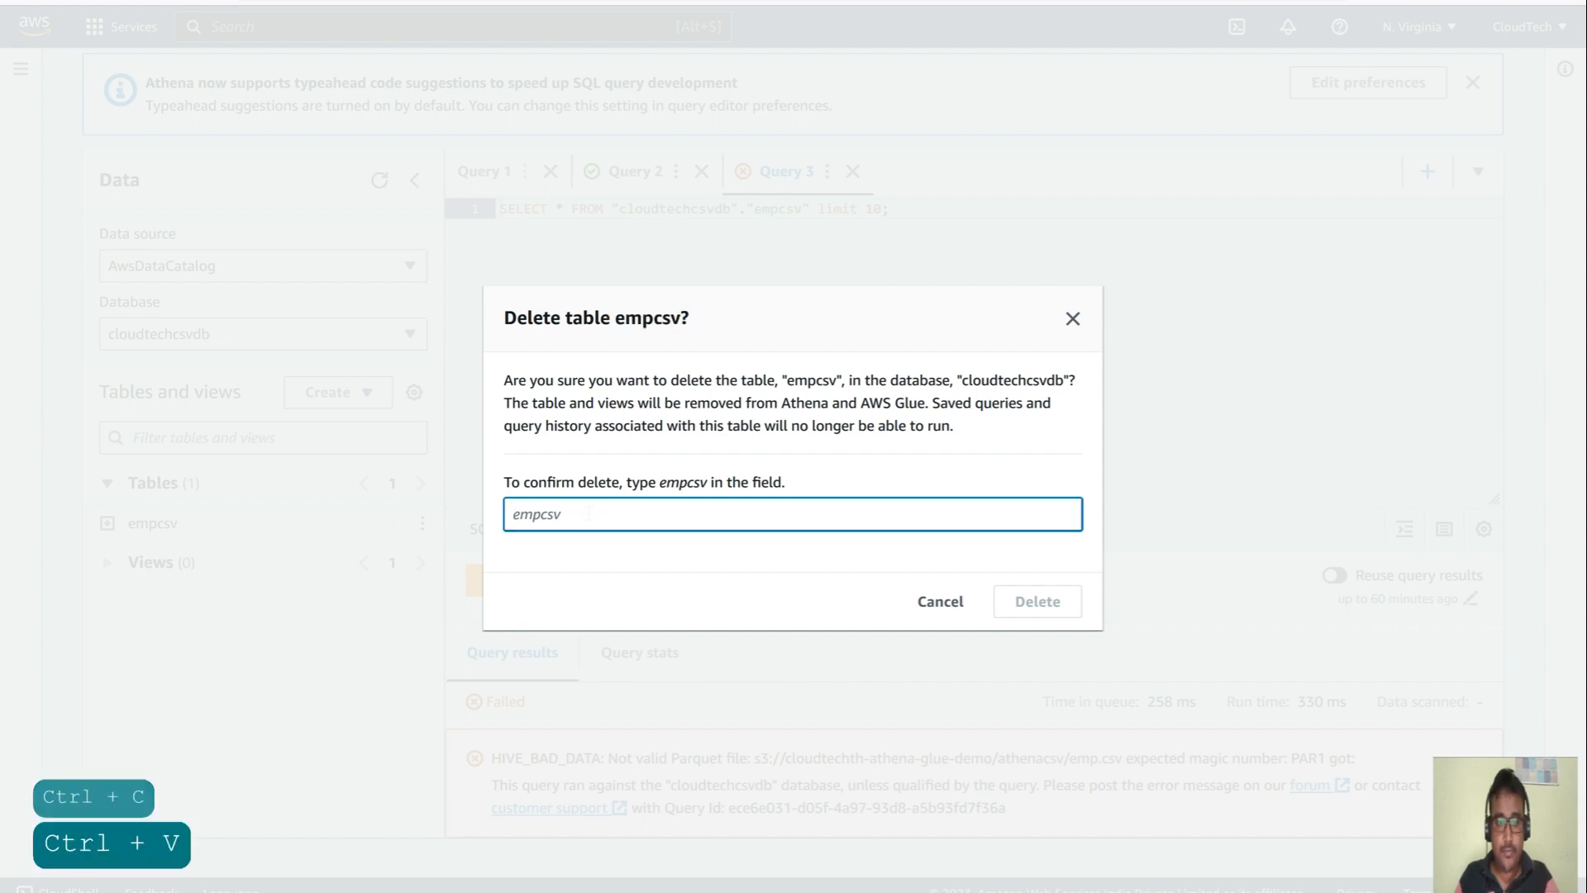
{"action": "left_click", "coordinate": [1039, 606]}
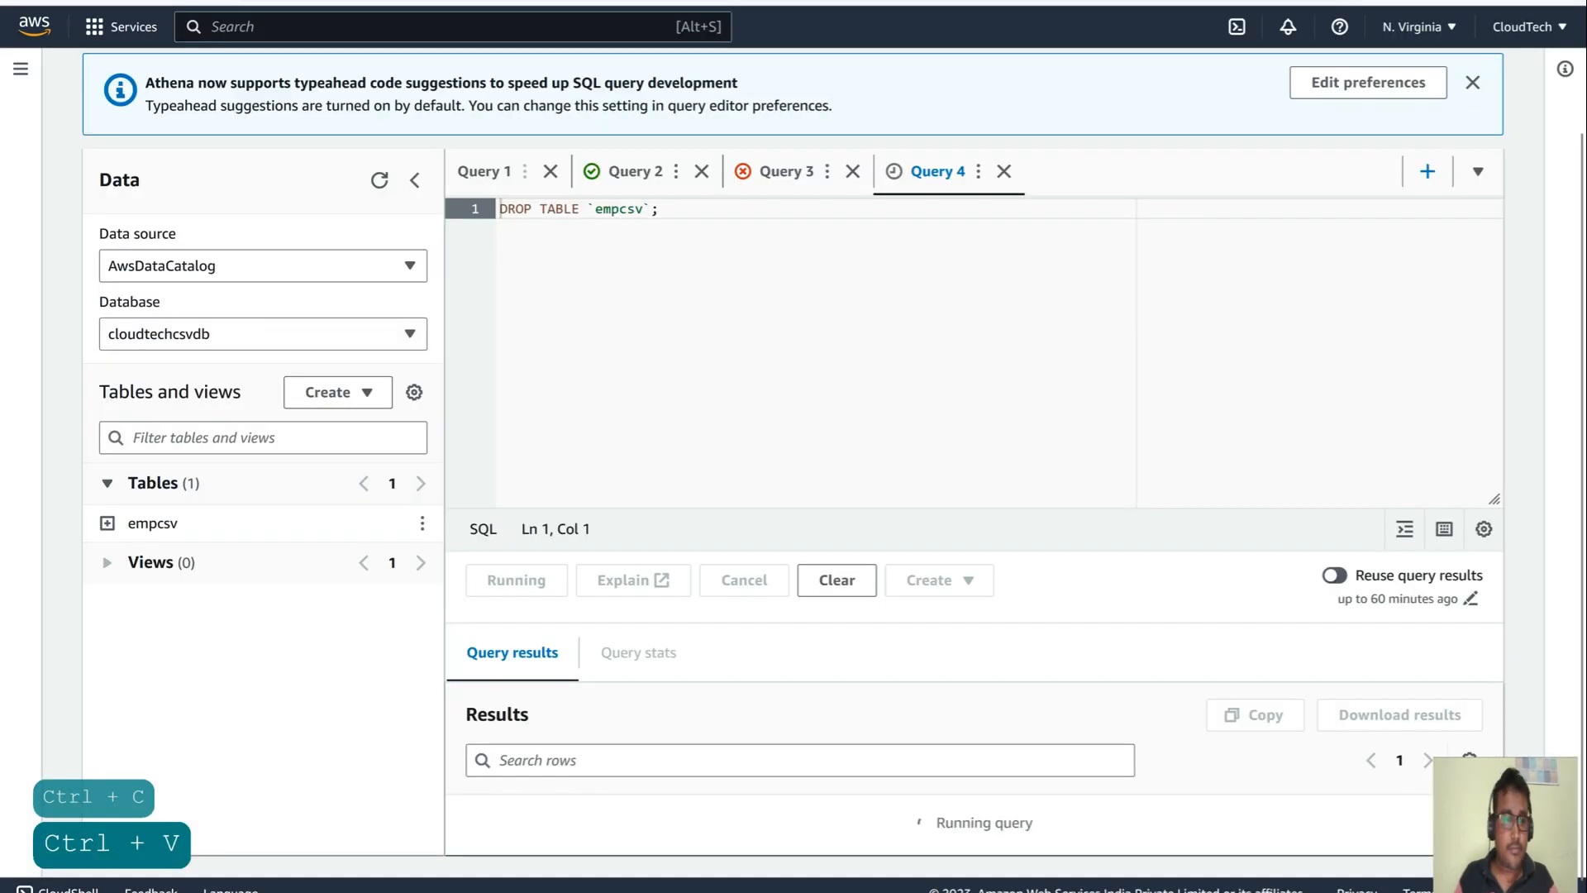
- Start creating a table from S3 bucket data and name it democsv
{"action": "left_click", "coordinate": [332, 393]}
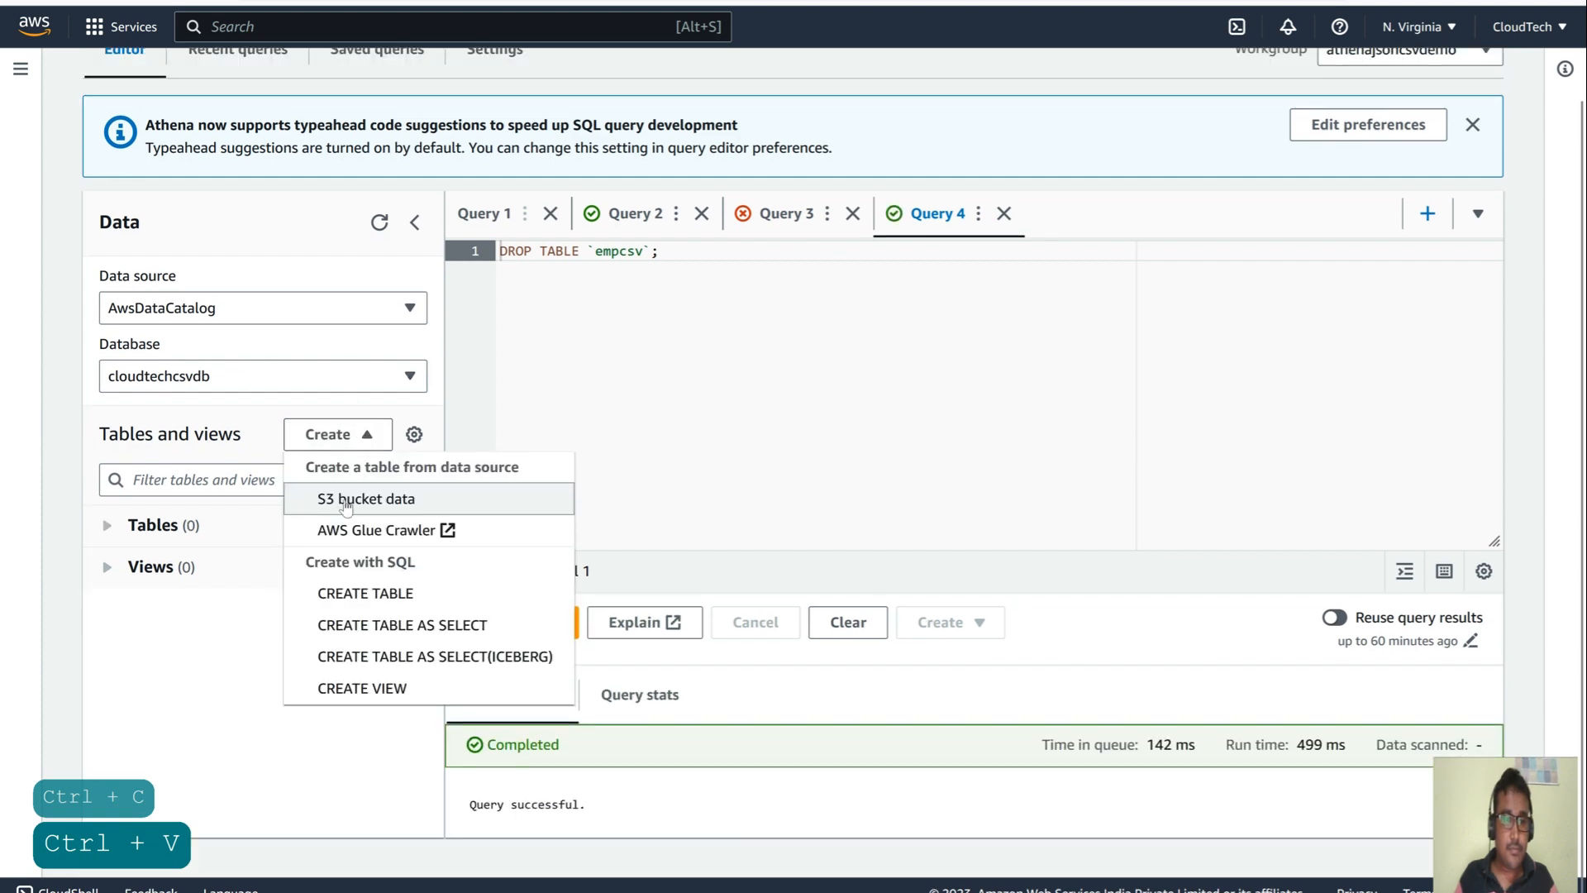
{"action": "left_click", "coordinate": [366, 499]}
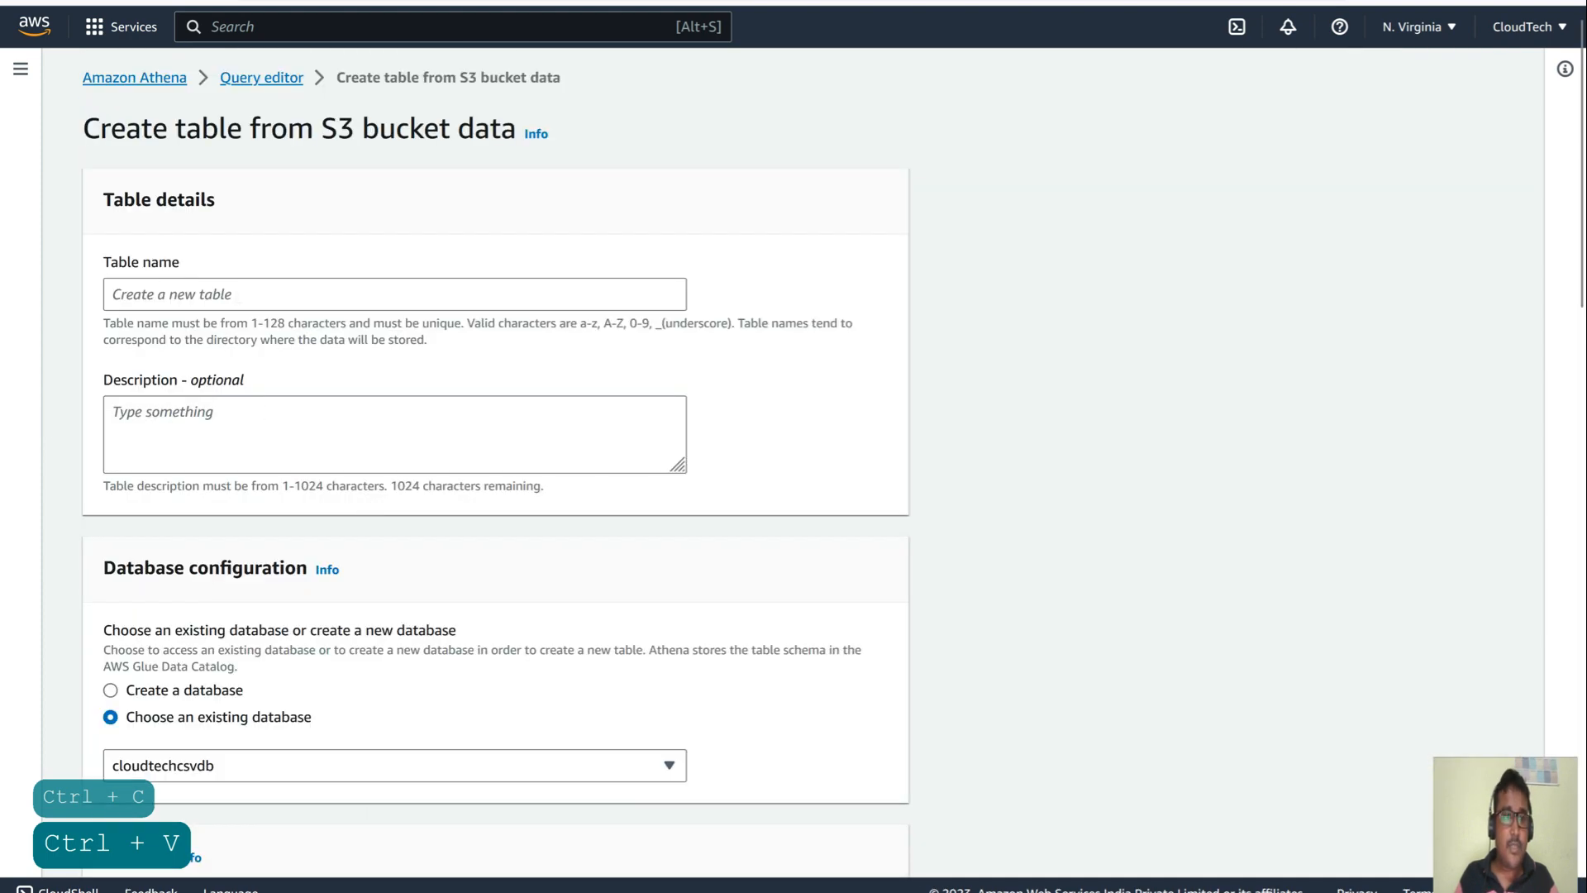
{"action": "type", "text": "demo"}
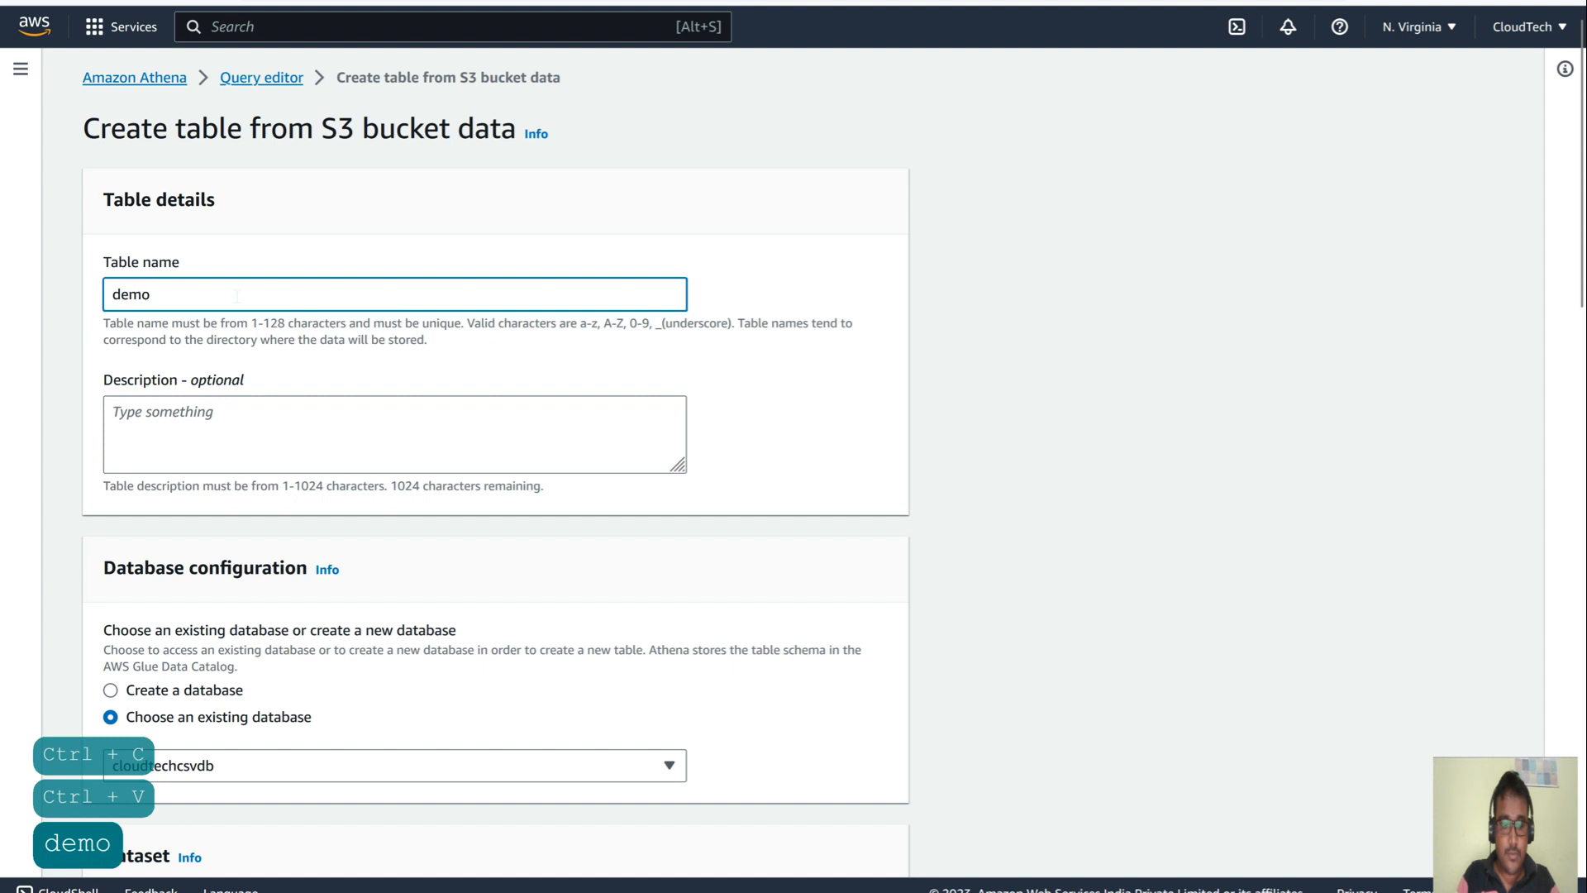
{"action": "type", "text": "csv"}
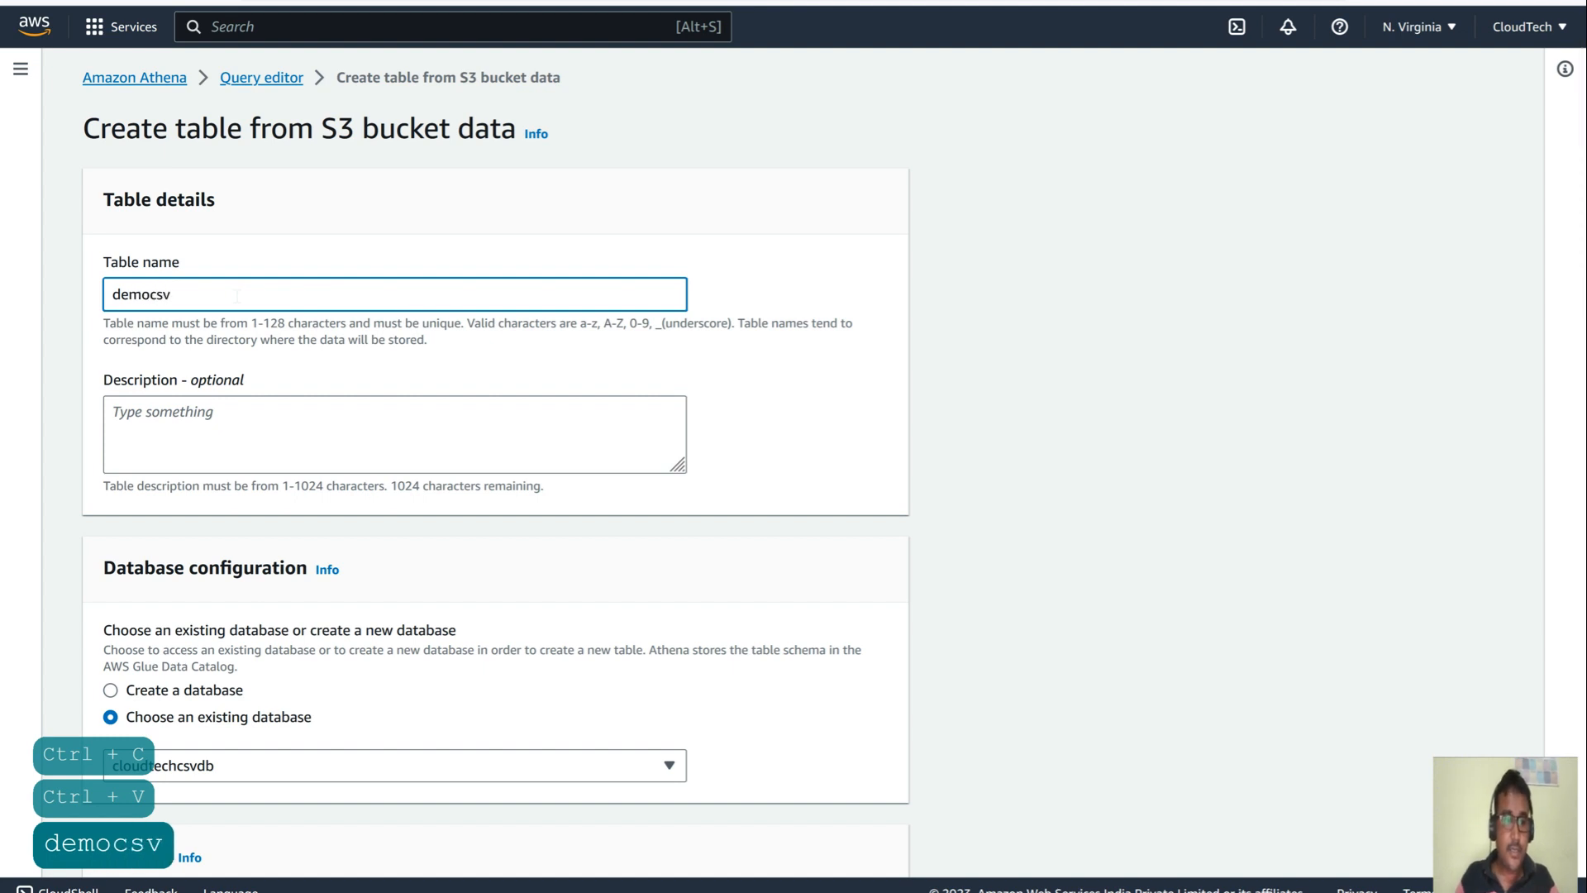
- Configure the table to use a newly created database named dbscv instead of an existing one
{"action": "scroll", "coordinate": [285, 533], "scroll_direction": "down", "scroll_amount": 5}
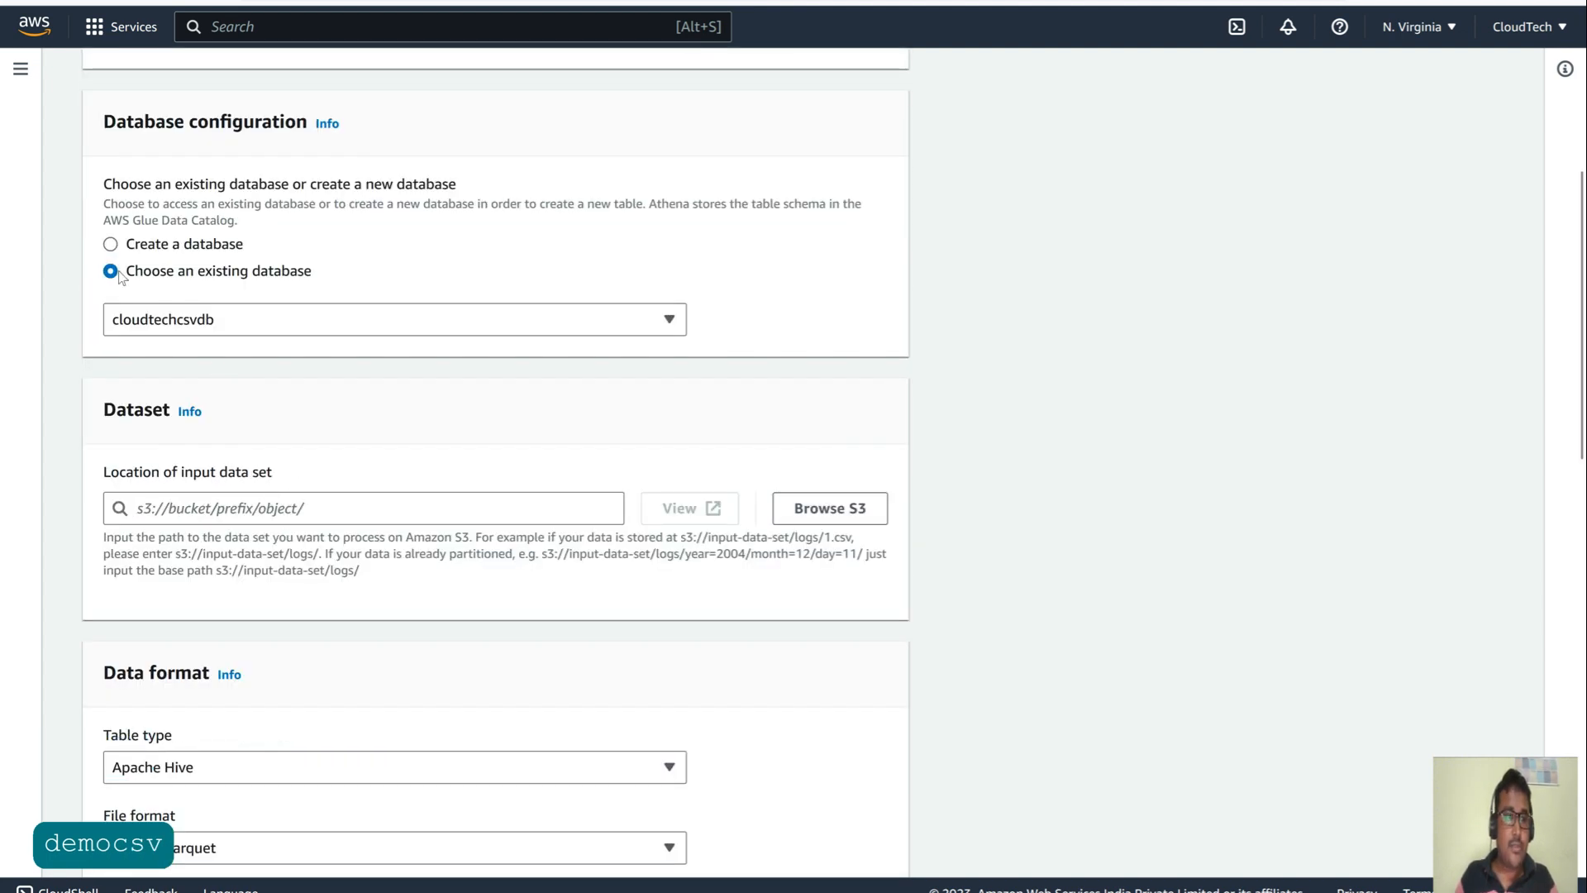
{"action": "left_click", "coordinate": [177, 320]}
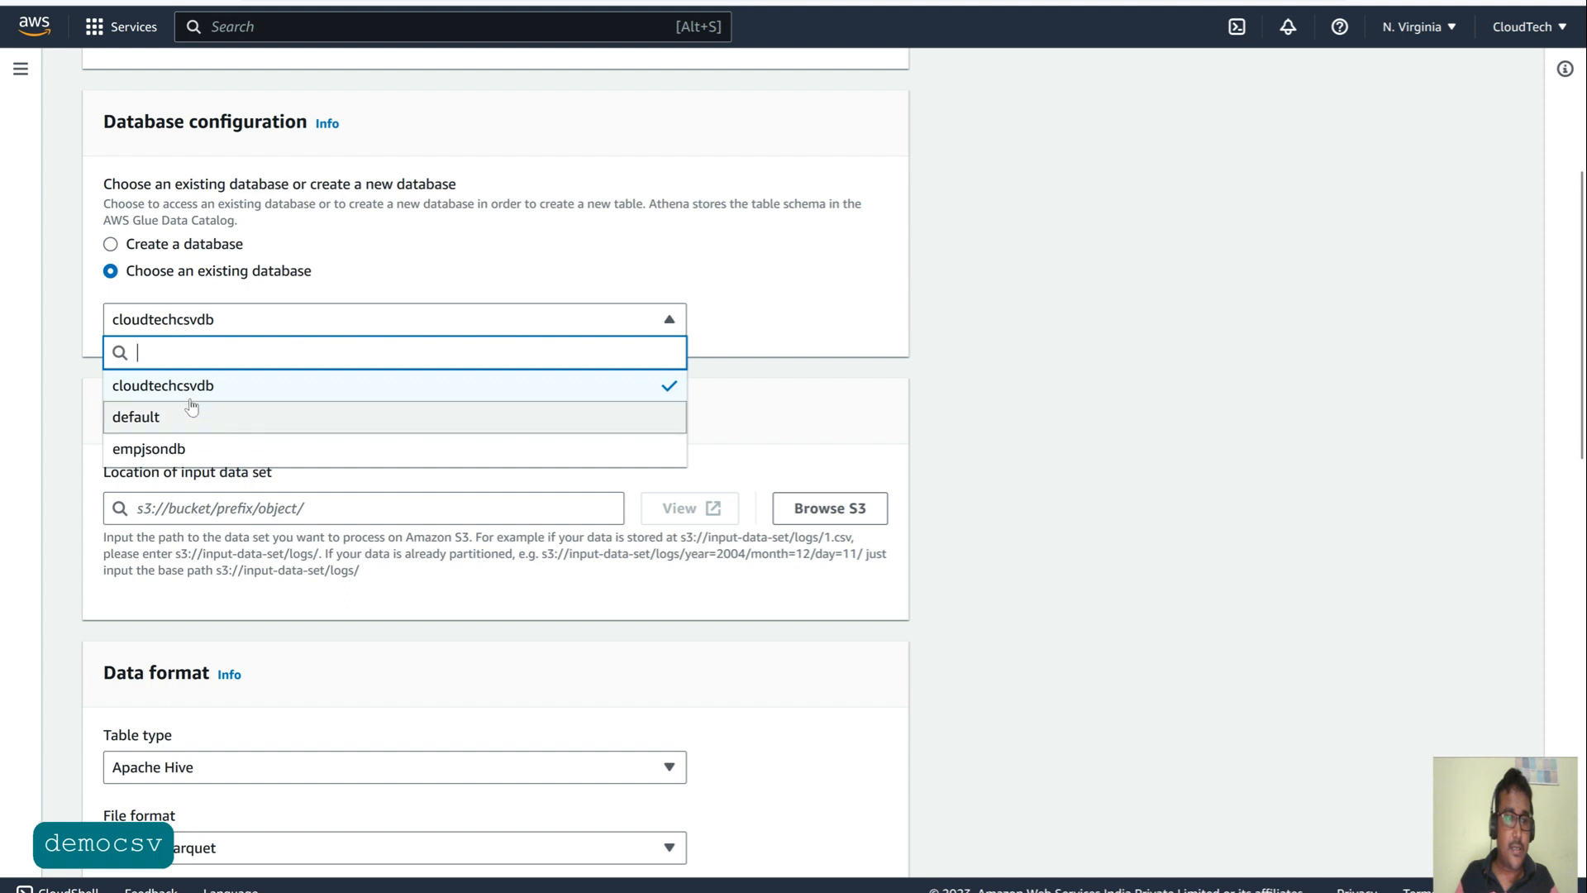
{"action": "left_click", "coordinate": [114, 244]}
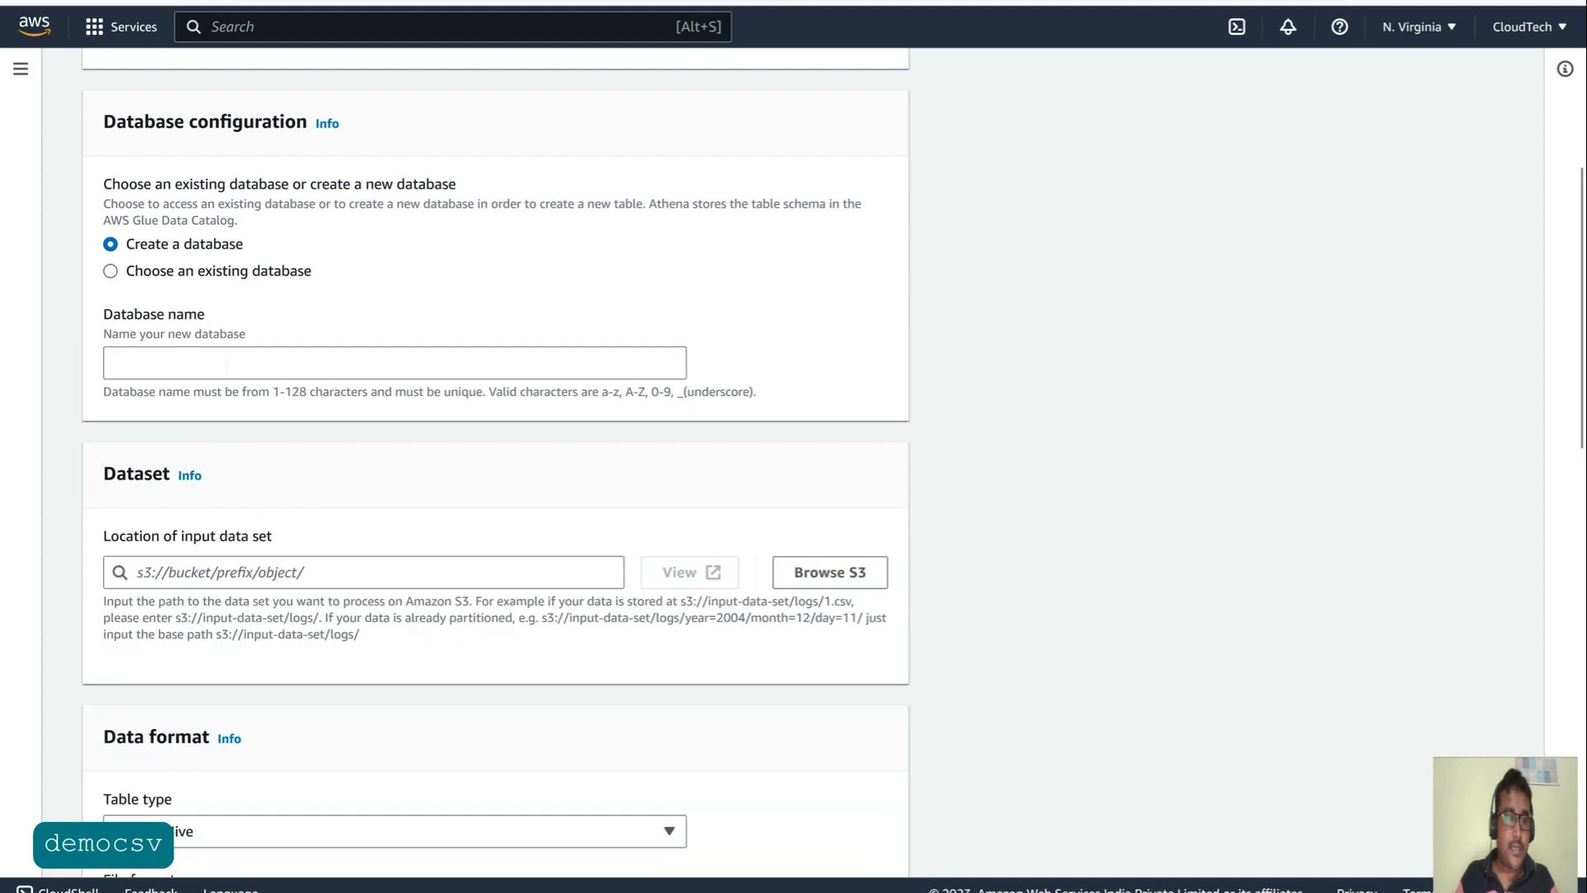
{"action": "left_click", "coordinate": [191, 363]}
{"action": "type", "text": "dbsc"}
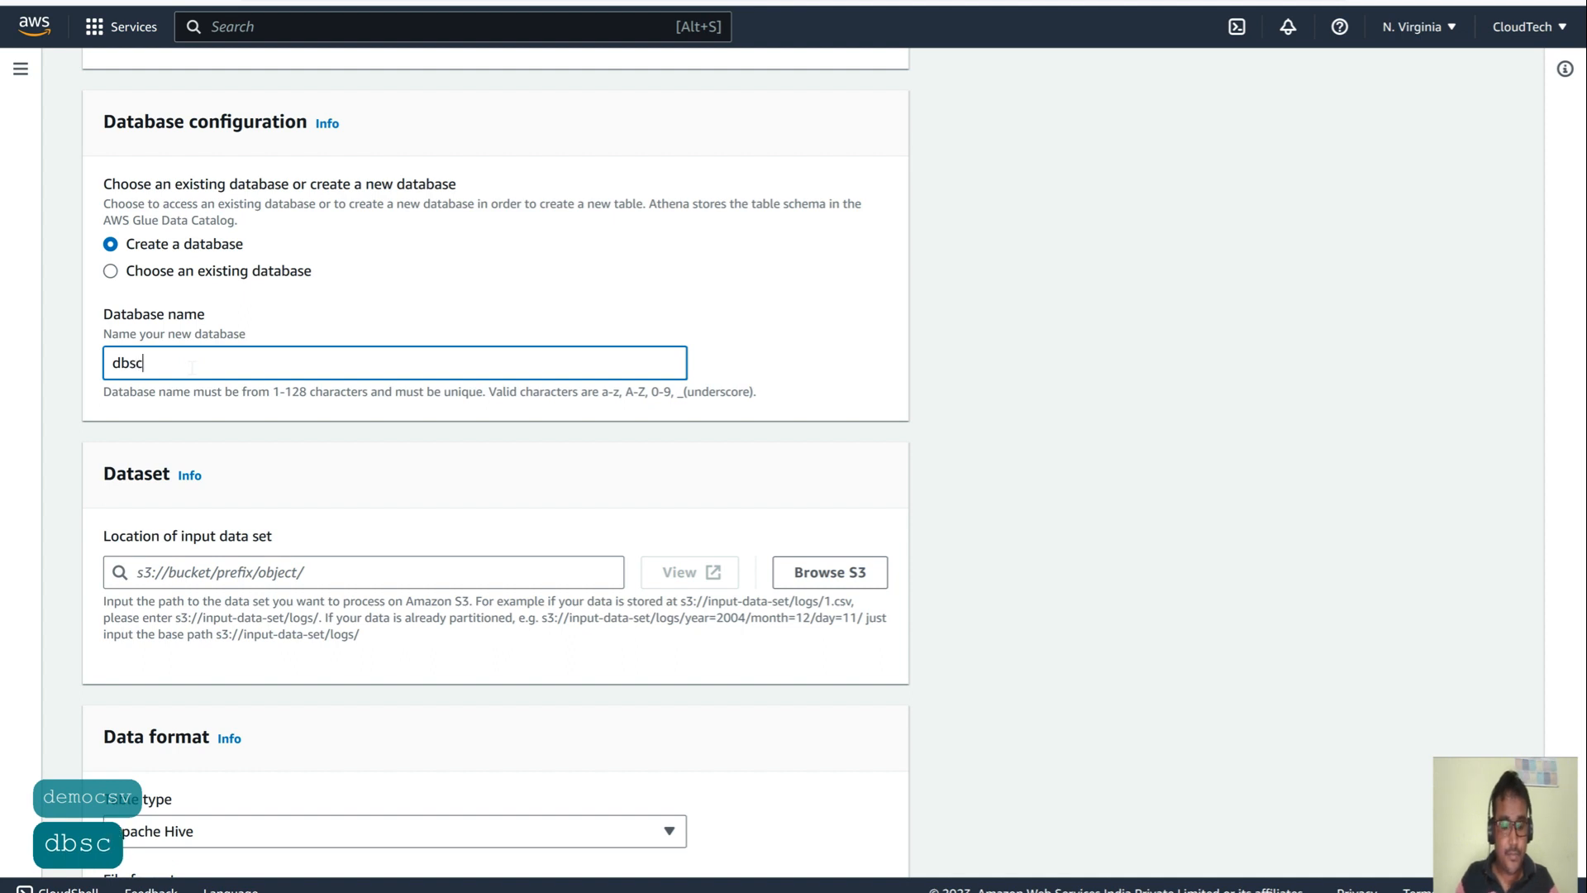
{"action": "type", "text": "v"}
- Set the input data set location to the athenacsv folder of the cloudtechth-athena-glue-demo bucket
{"action": "scroll", "coordinate": [301, 467], "scroll_direction": "down", "scroll_amount": 3}
{"action": "left_click", "coordinate": [859, 349]}
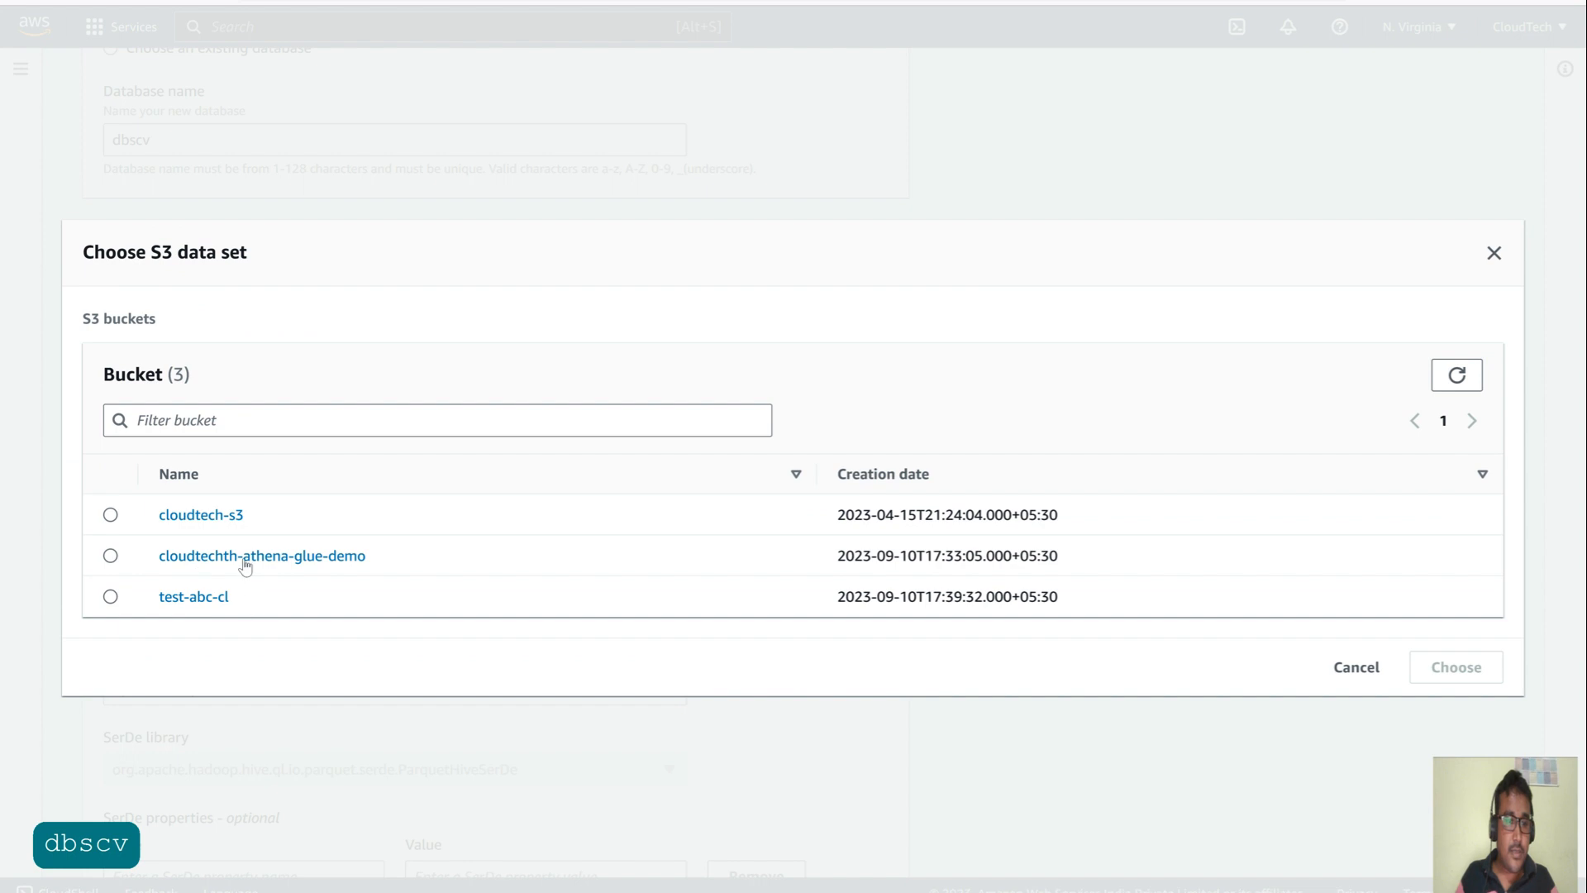
{"action": "left_click", "coordinate": [244, 560]}
{"action": "left_click", "coordinate": [212, 518]}
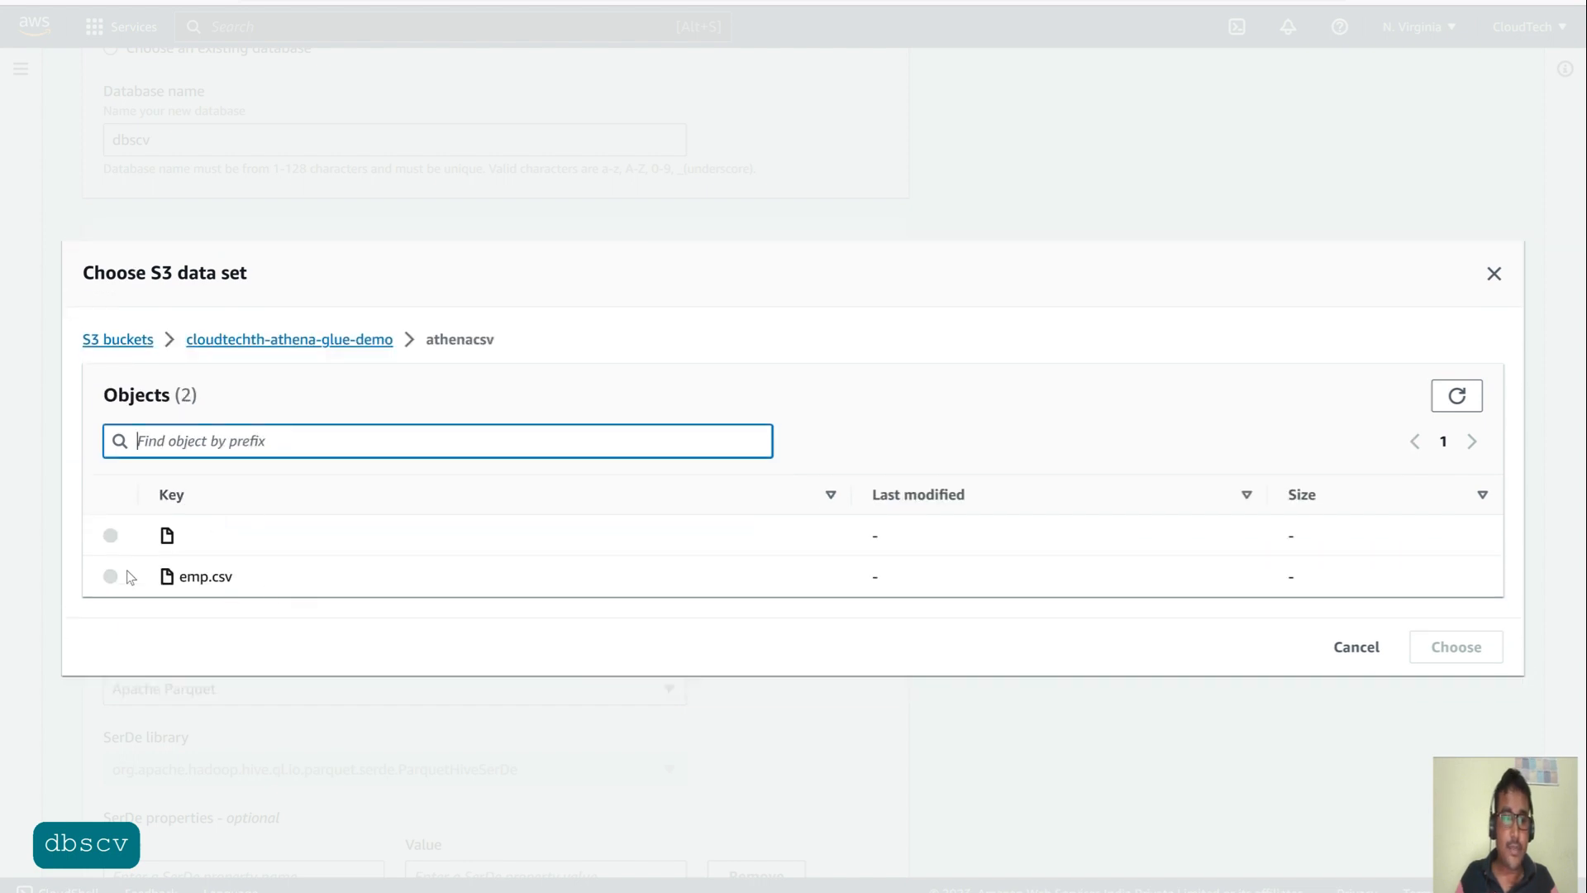
{"action": "left_click", "coordinate": [110, 576]}
{"action": "left_click", "coordinate": [353, 340]}
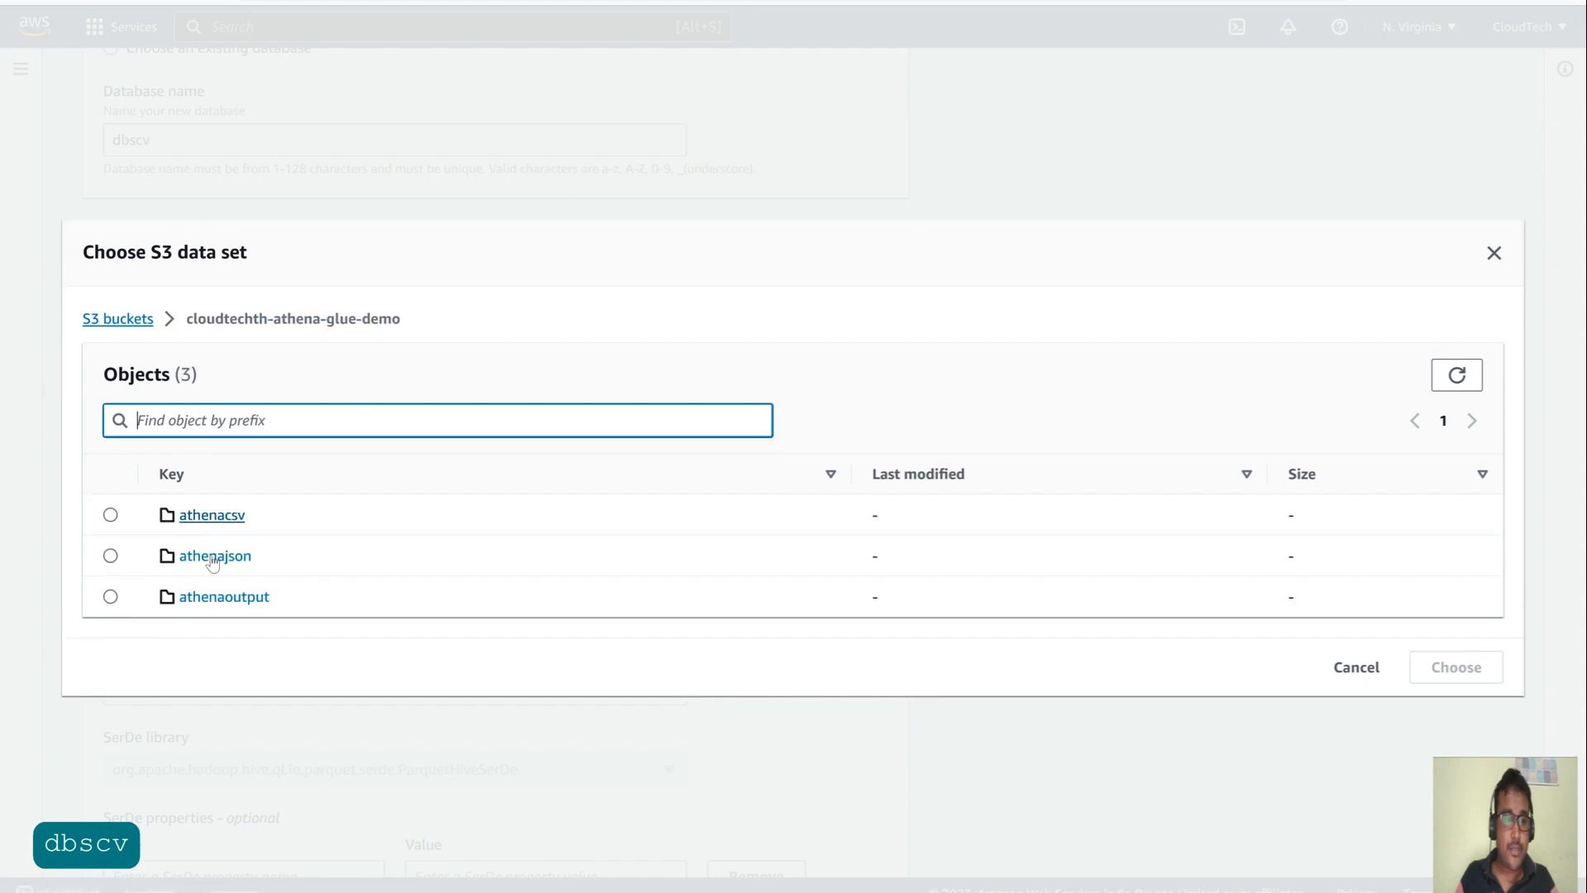
{"action": "left_click", "coordinate": [111, 515]}
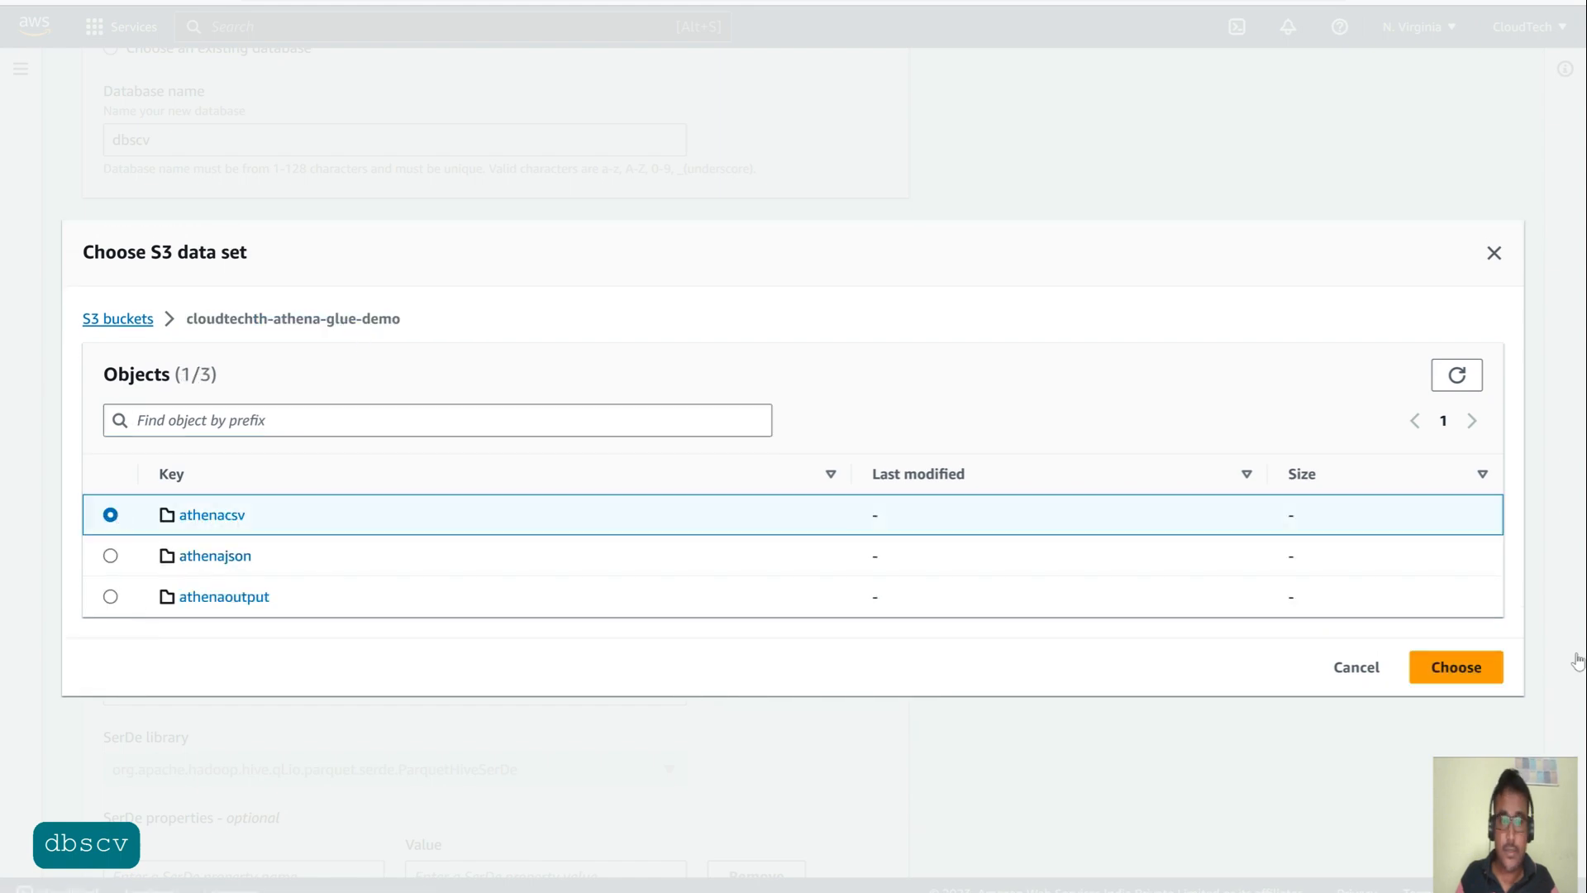
{"action": "left_click", "coordinate": [1448, 671]}
- Define the table's first column as name with the string type, leaving the data format settings as they are
{"action": "scroll", "coordinate": [595, 574], "scroll_direction": "down", "scroll_amount": 4}
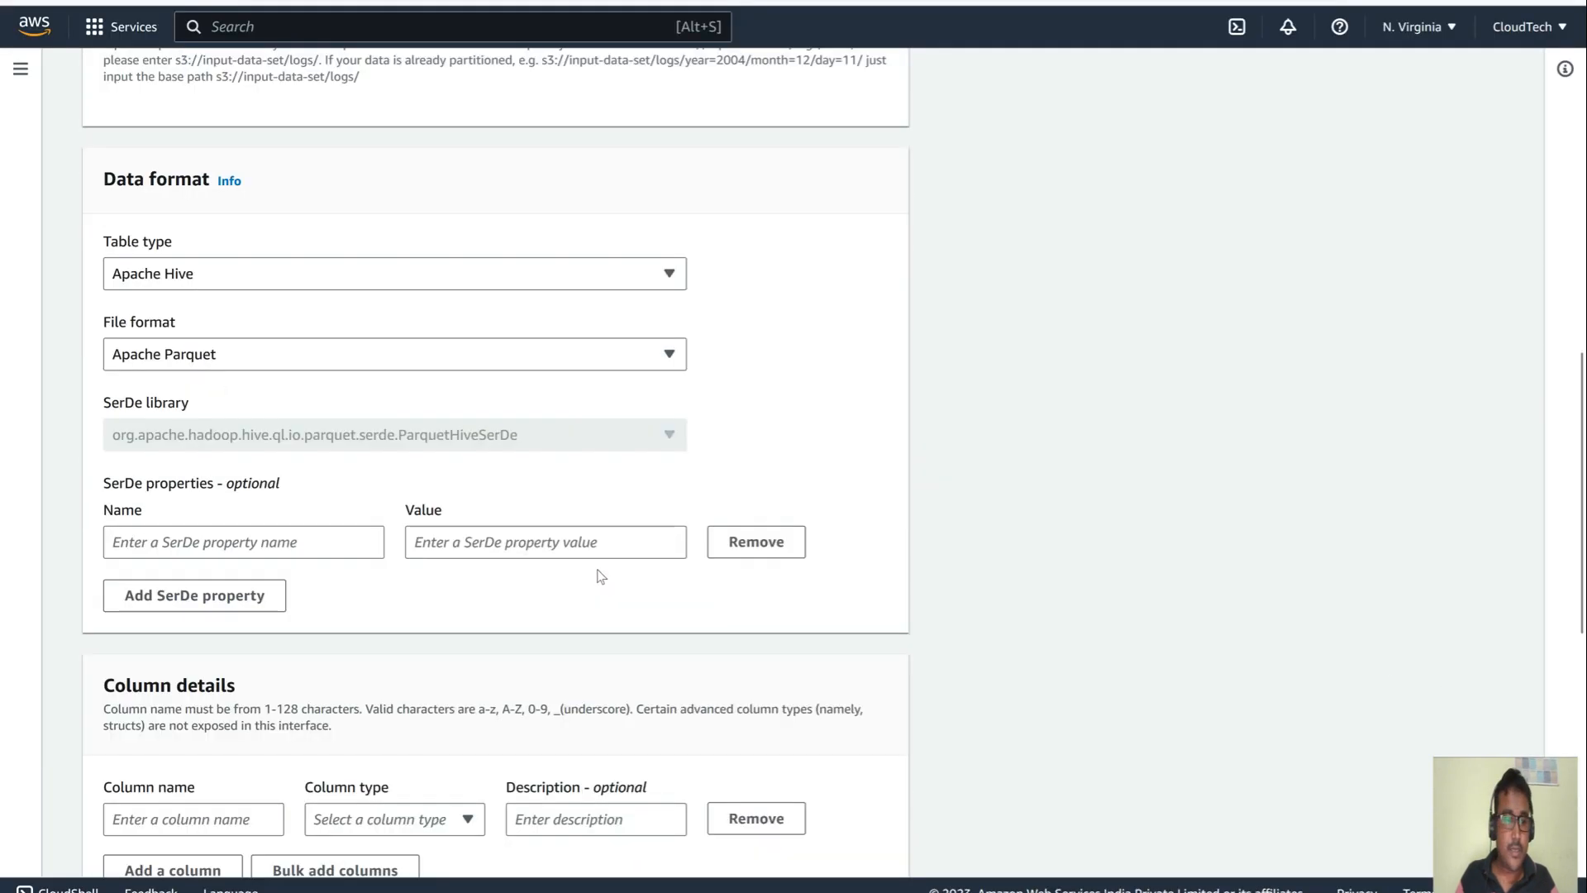
{"action": "scroll", "coordinate": [319, 496], "scroll_direction": "down", "scroll_amount": 4}
{"action": "left_click", "coordinate": [158, 476]}
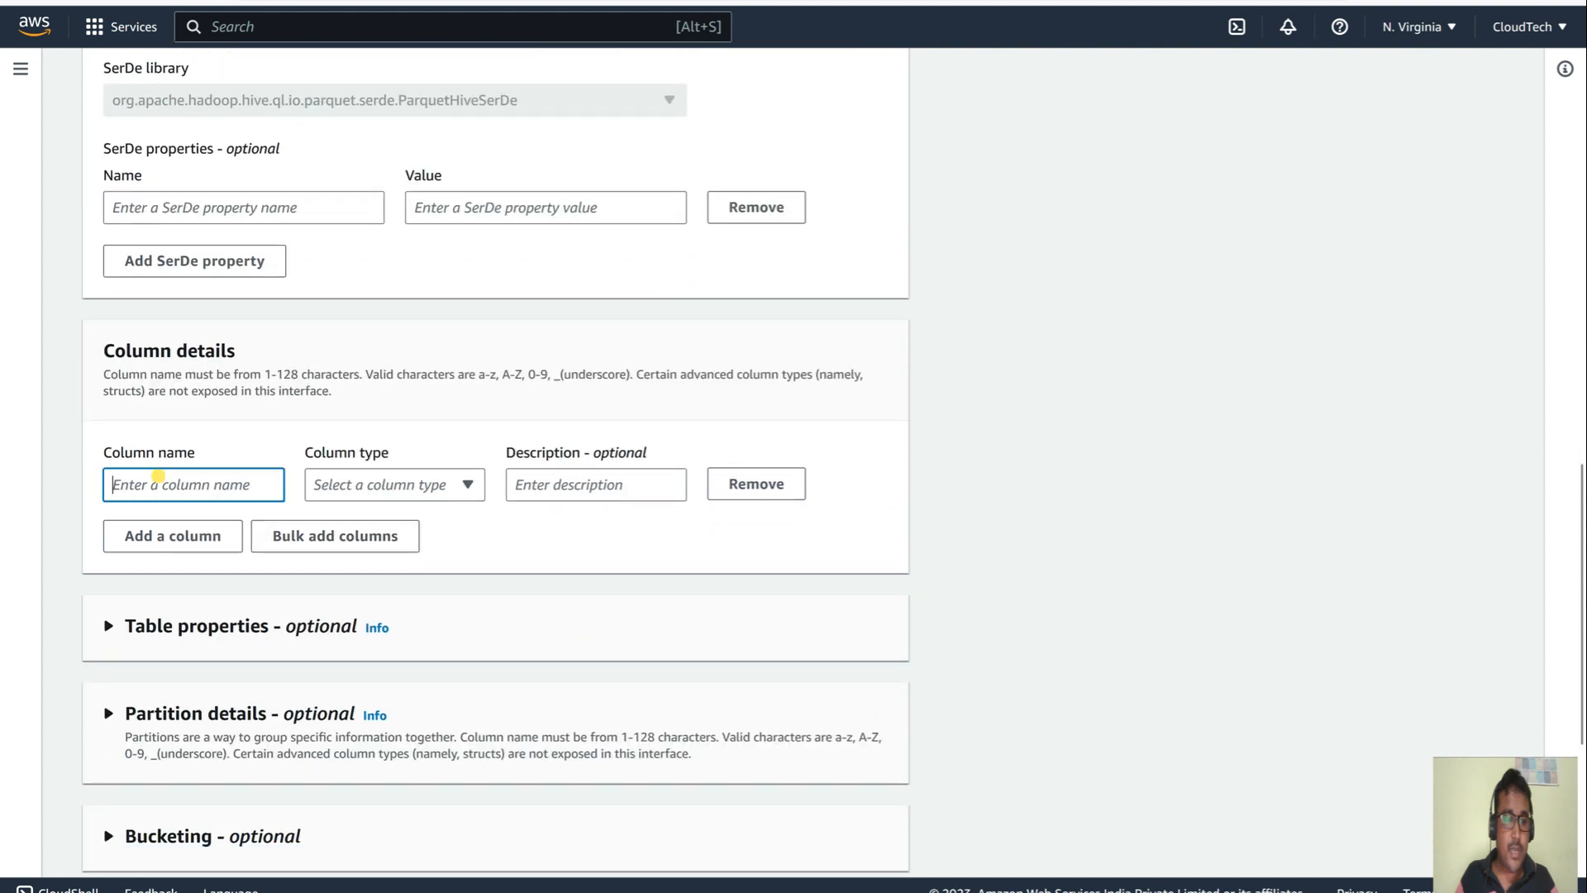
{"action": "type", "text": "name"}
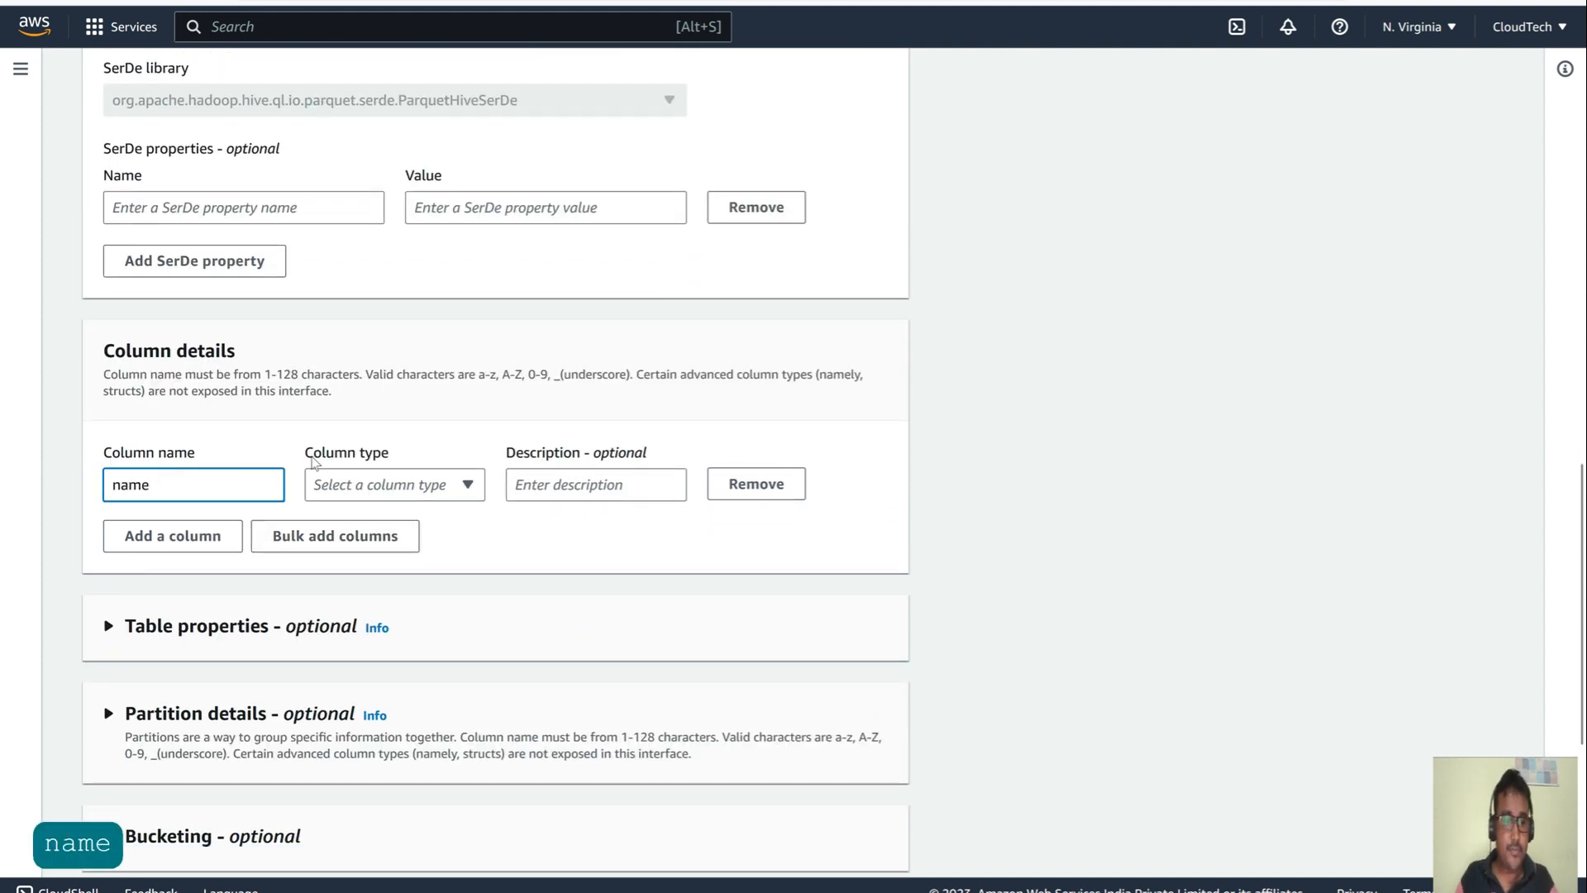
{"action": "left_click", "coordinate": [359, 477]}
{"action": "scroll", "coordinate": [364, 430], "scroll_direction": "down", "scroll_amount": 2}
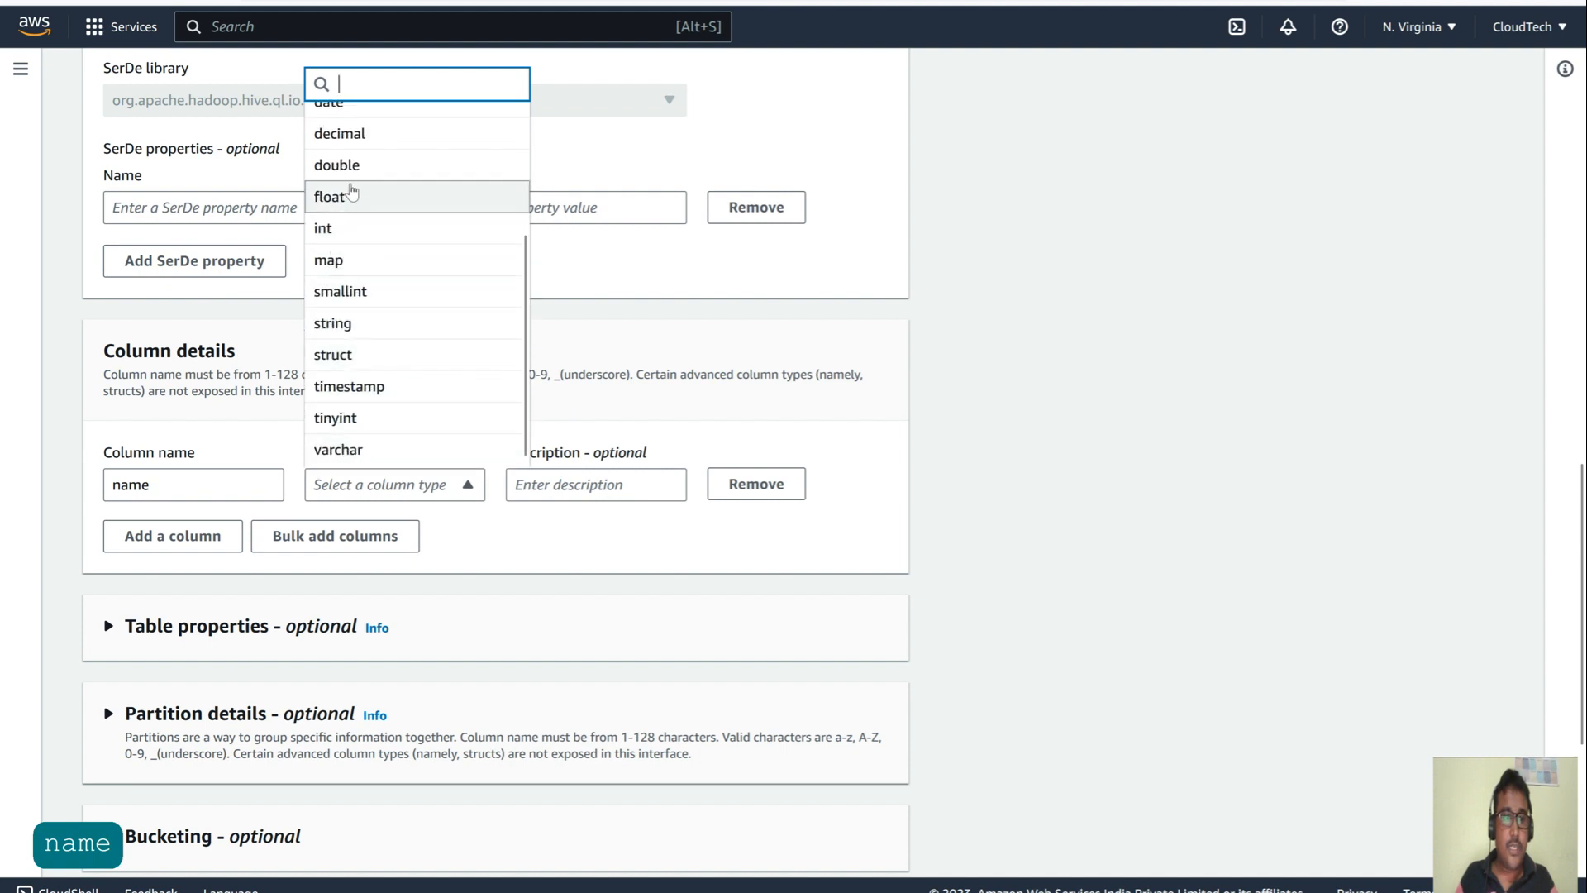
{"action": "scroll", "coordinate": [346, 217], "scroll_direction": "up", "scroll_amount": 2}
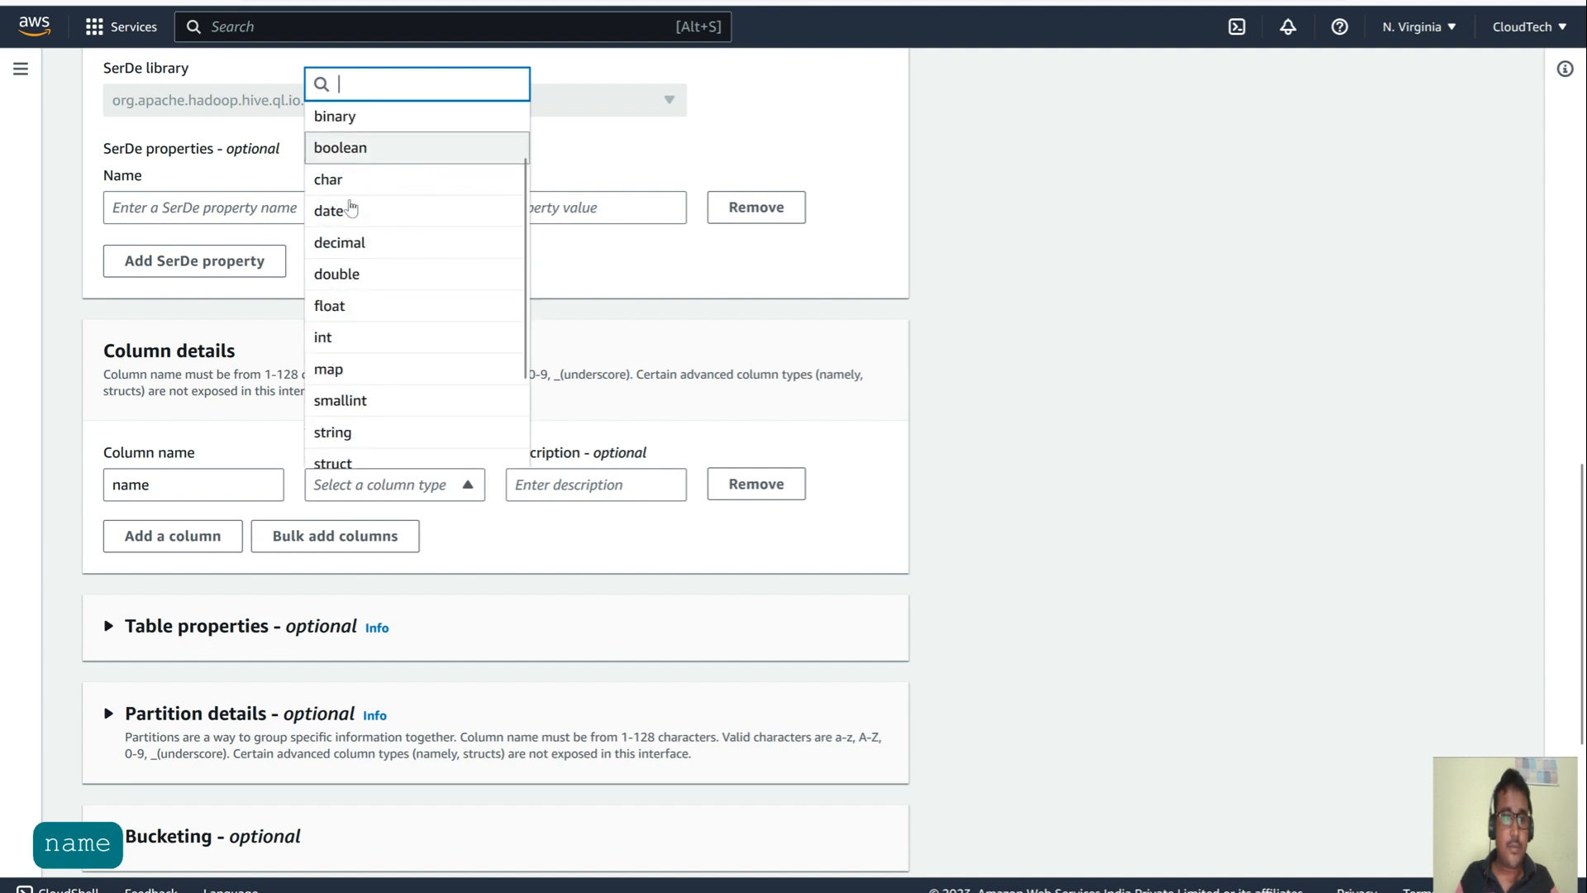
{"action": "left_click", "coordinate": [322, 432]}
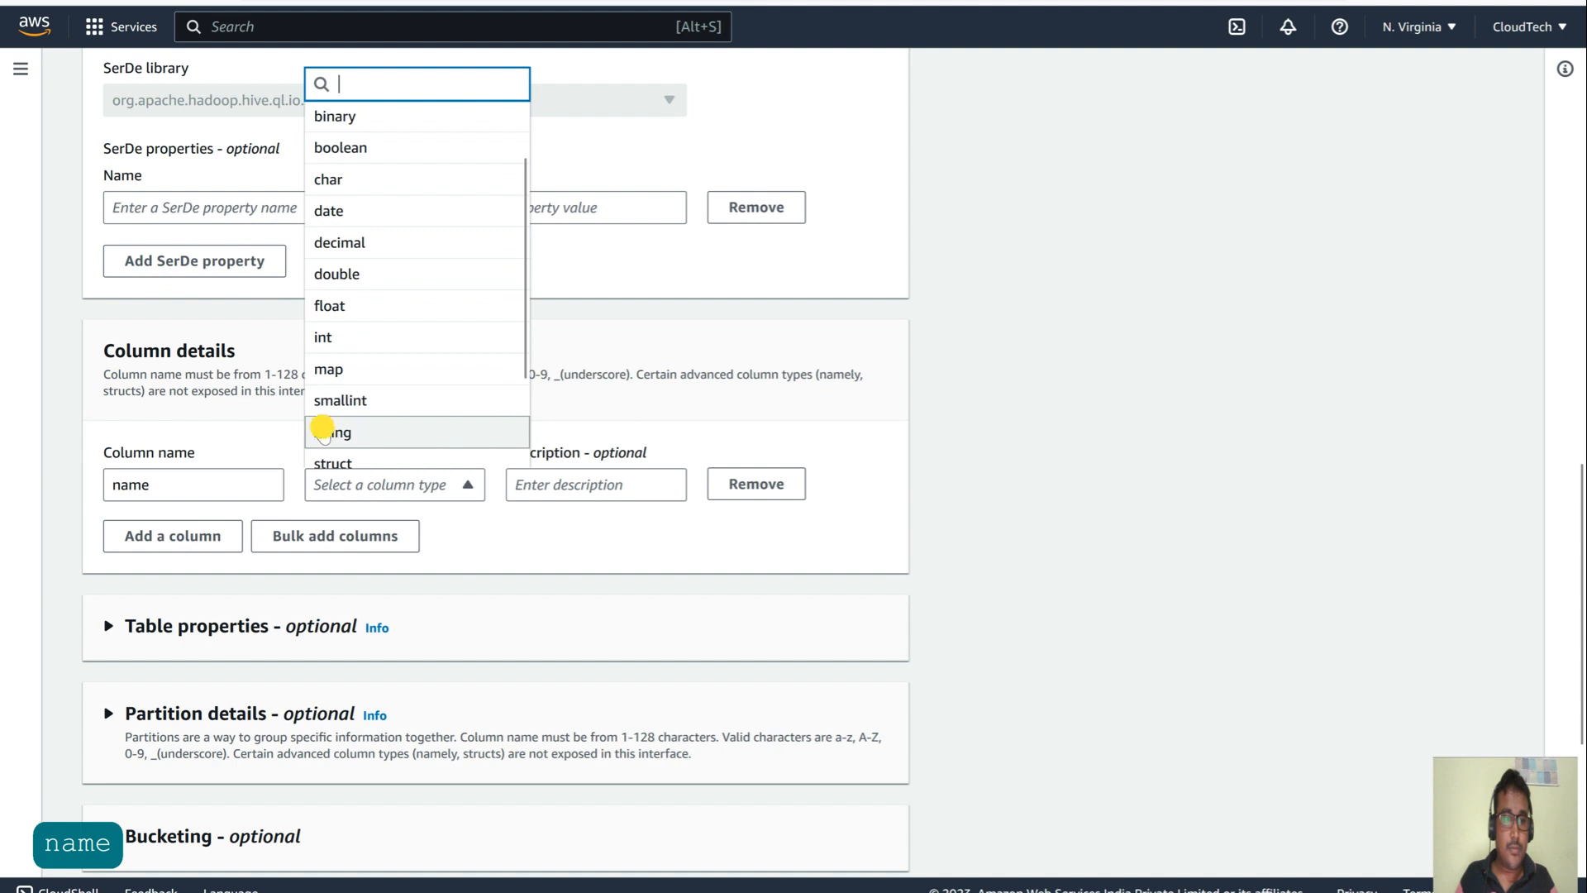
- Add a second column named gender with the string type
{"action": "left_click", "coordinate": [157, 536]}
{"action": "type", "text": "gender"}
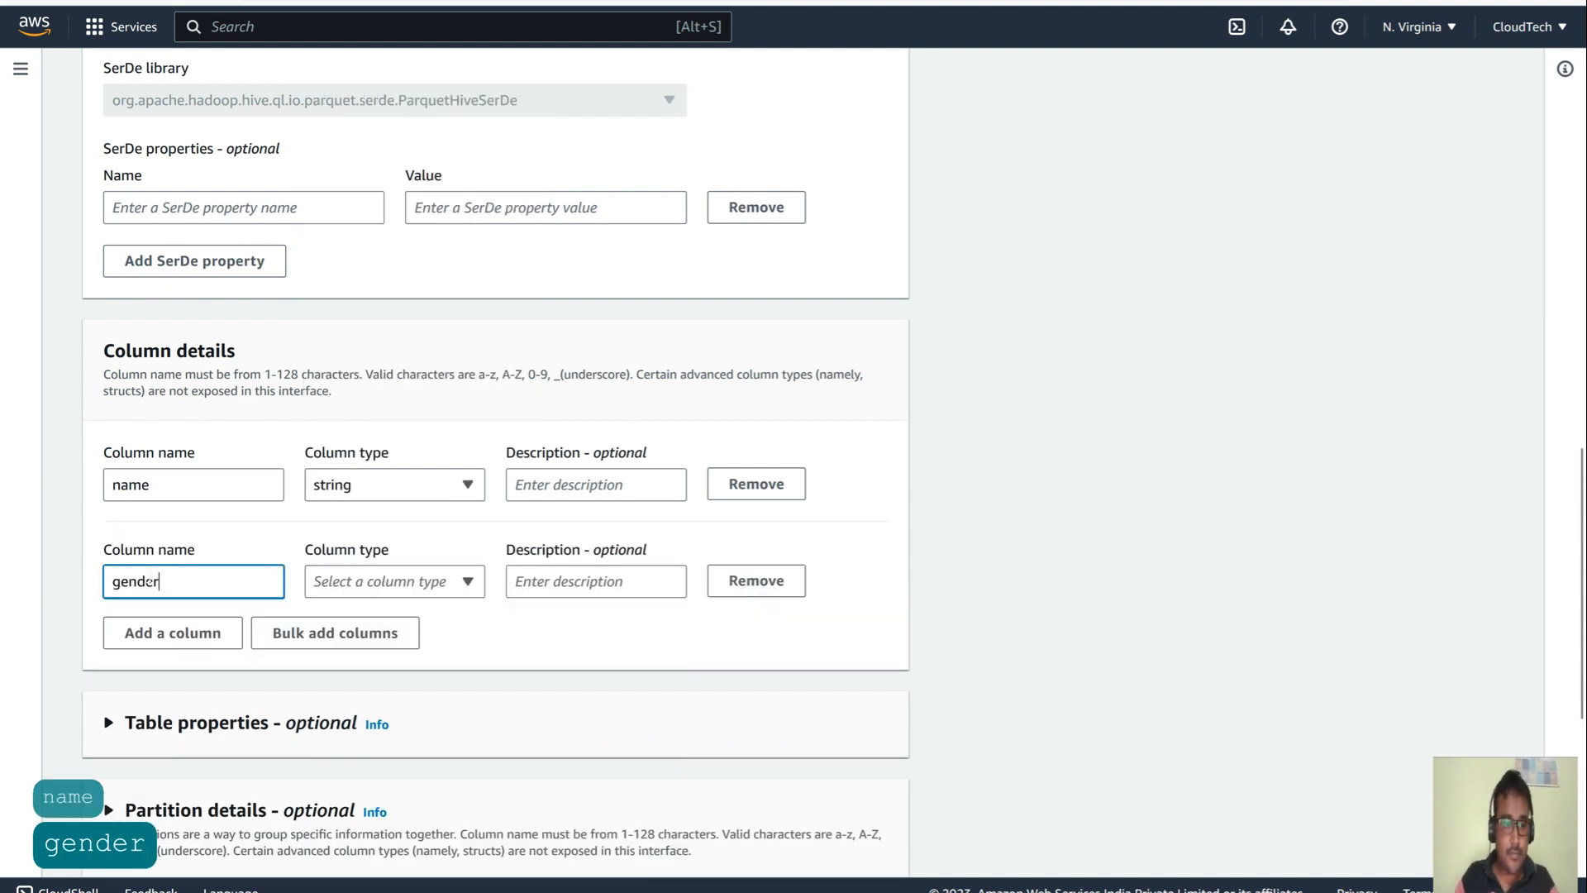
{"action": "left_click", "coordinate": [382, 583]}
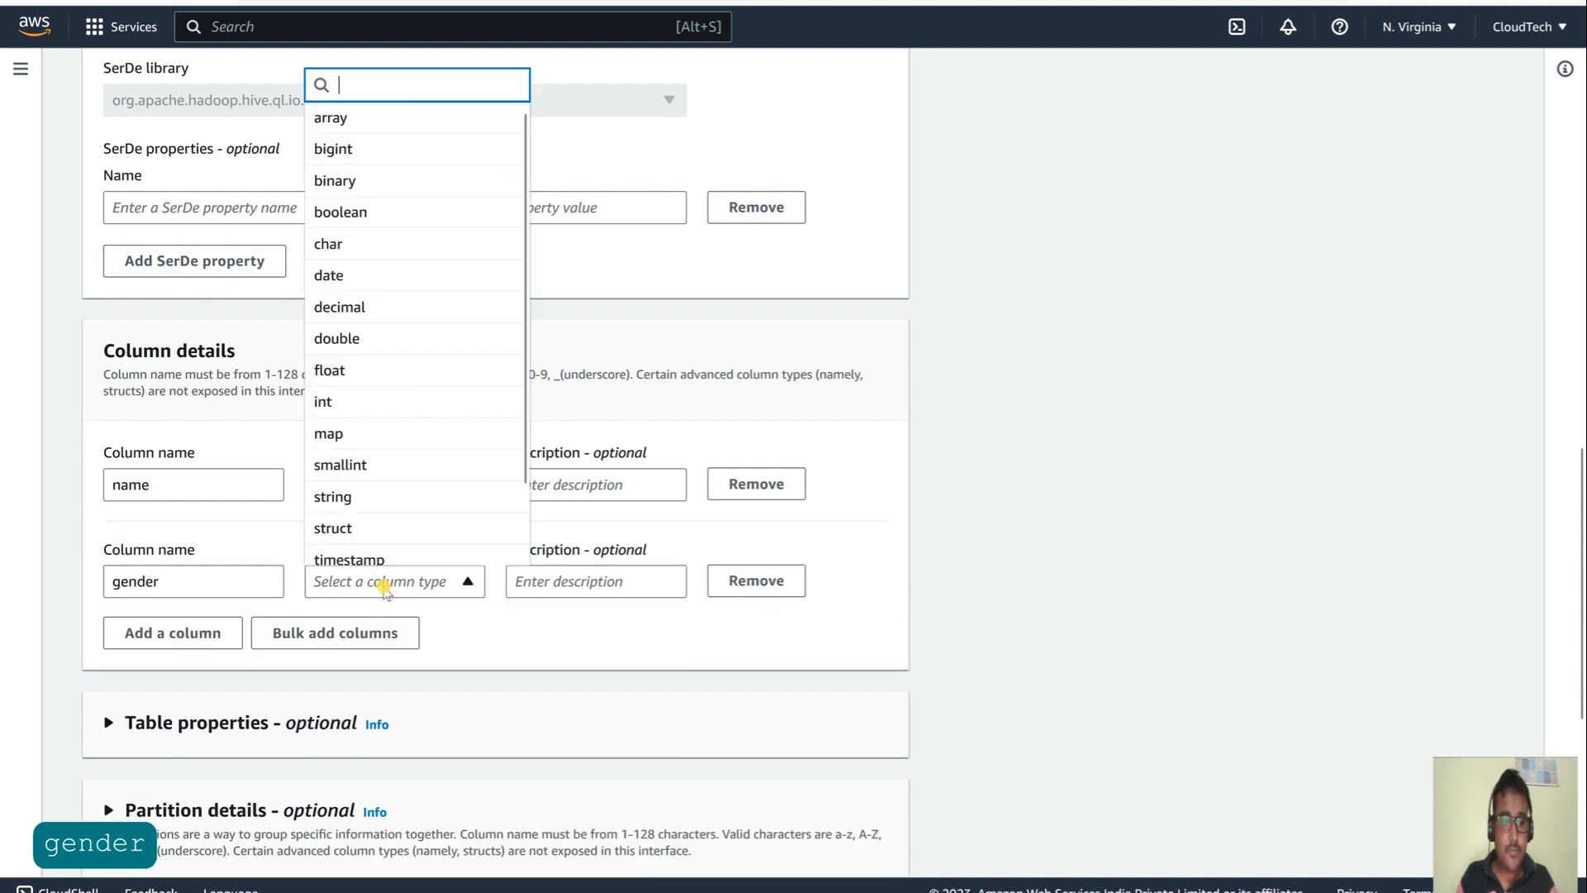
{"action": "left_click", "coordinate": [334, 496]}
- Add a third column named country with the string type
{"action": "left_click", "coordinate": [169, 634]}
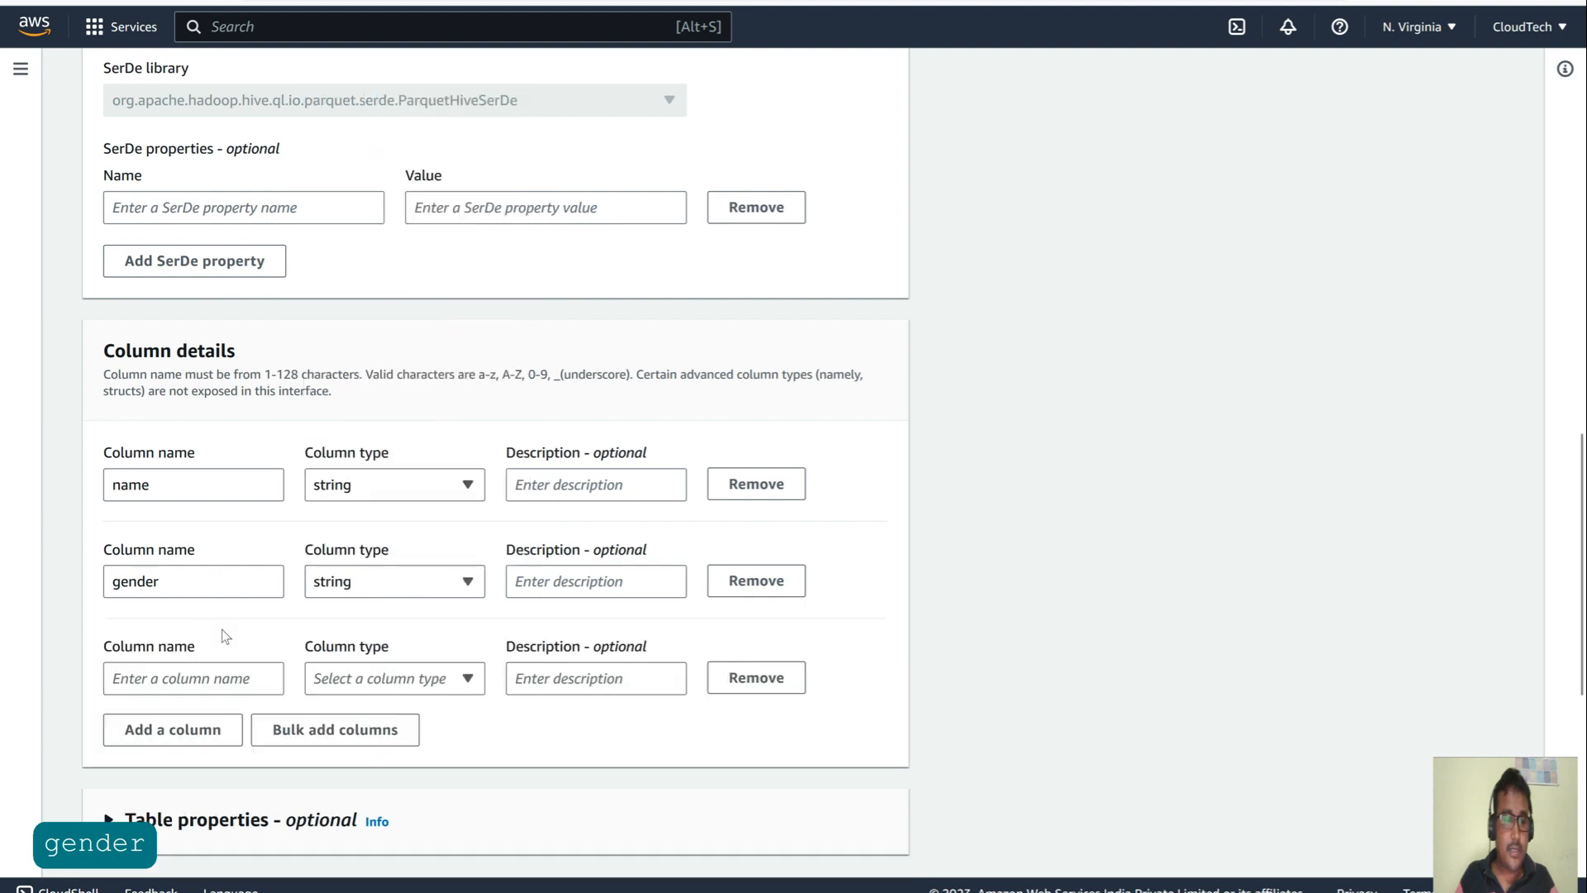
{"action": "left_click", "coordinate": [159, 676]}
{"action": "type", "text": "coun"}
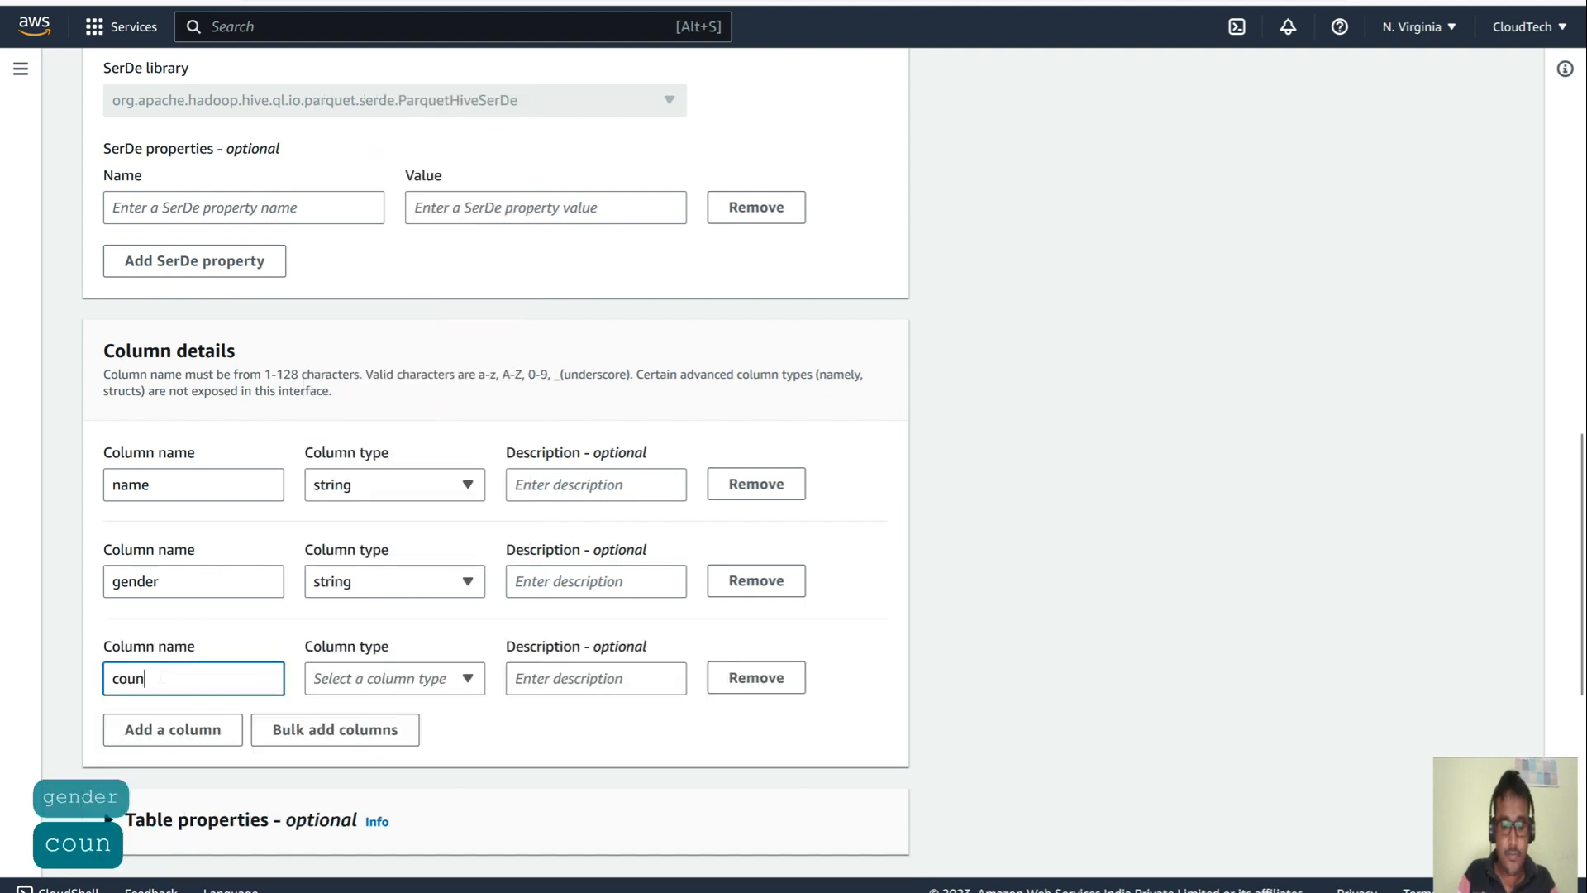
{"action": "type", "text": "try"}
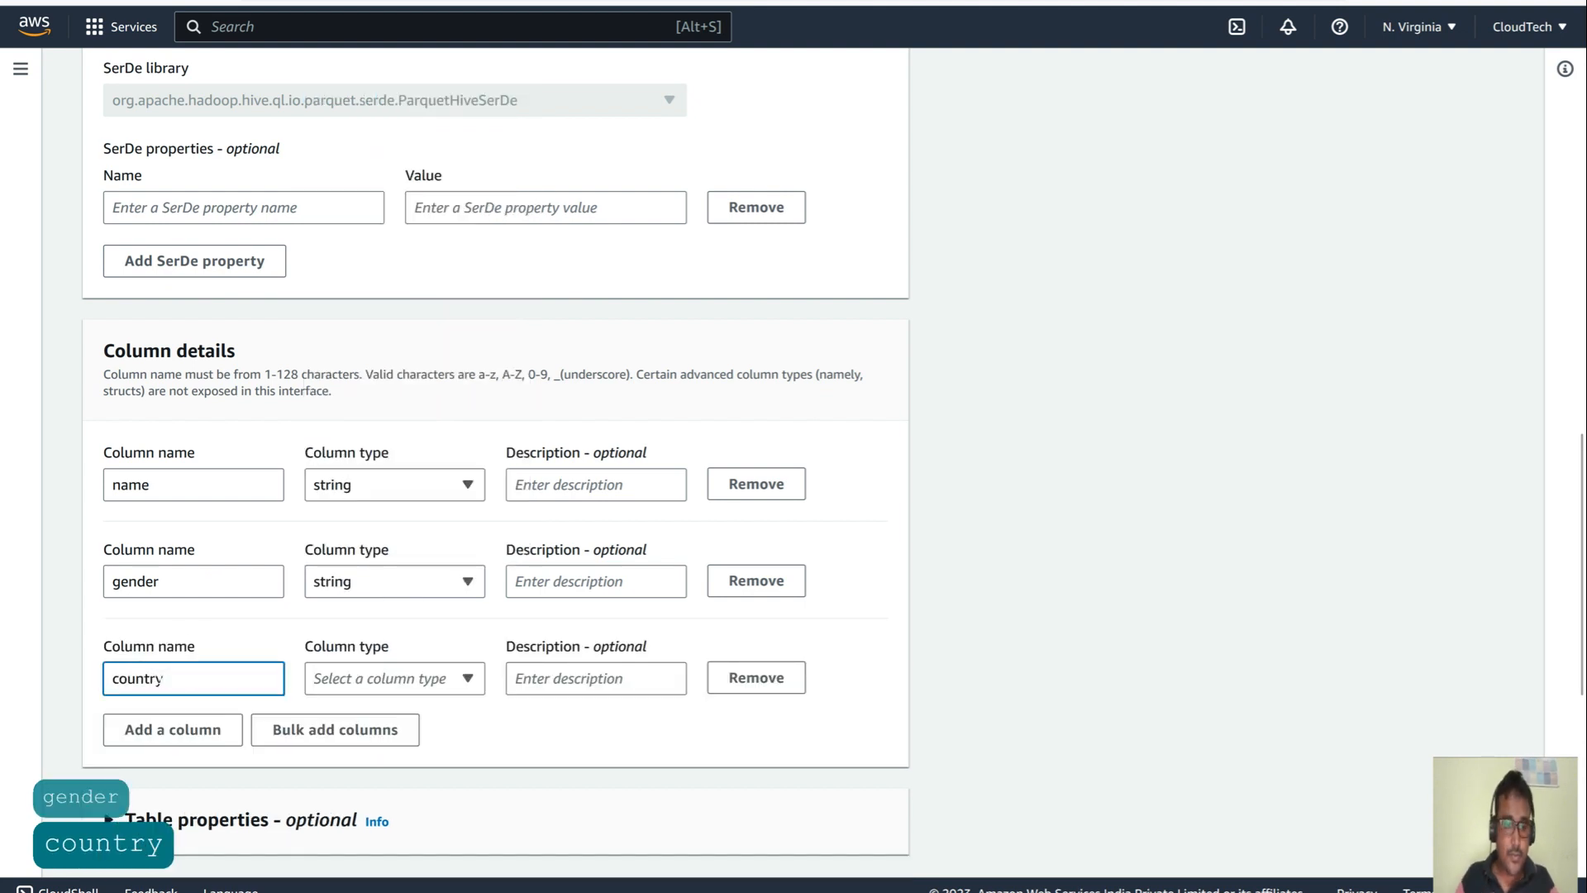
{"action": "left_click", "coordinate": [366, 682]}
{"action": "left_click", "coordinate": [356, 517]}
- Look over the optional table properties, partition and bucketing settings, and create the democsv table
{"action": "scroll", "coordinate": [904, 592], "scroll_direction": "down", "scroll_amount": 8}
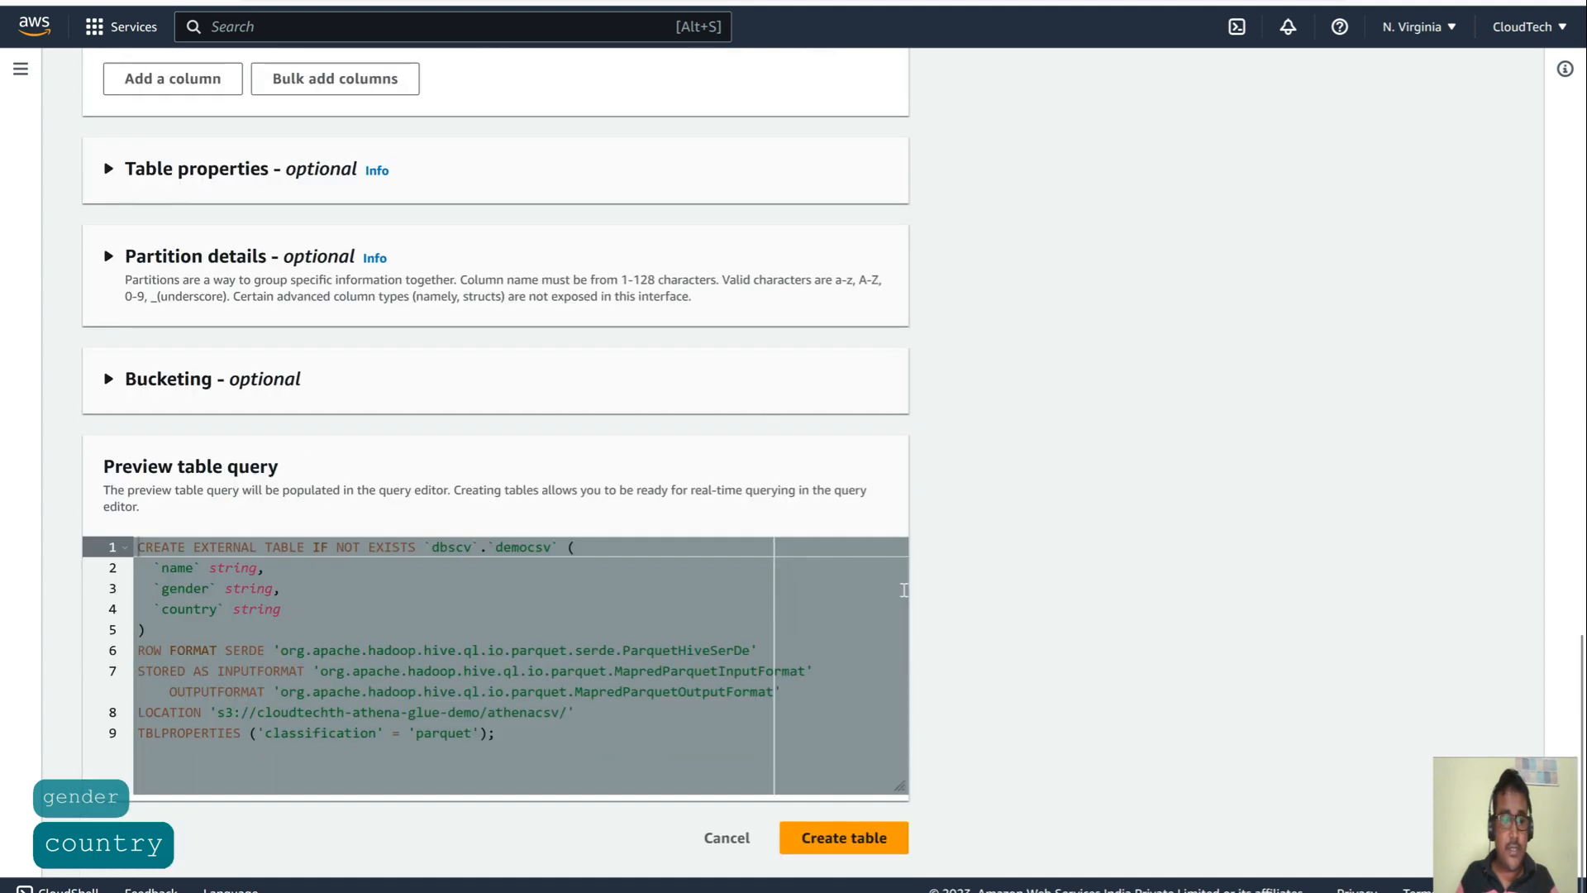
{"action": "left_click", "coordinate": [107, 173]}
{"action": "left_click", "coordinate": [106, 171]}
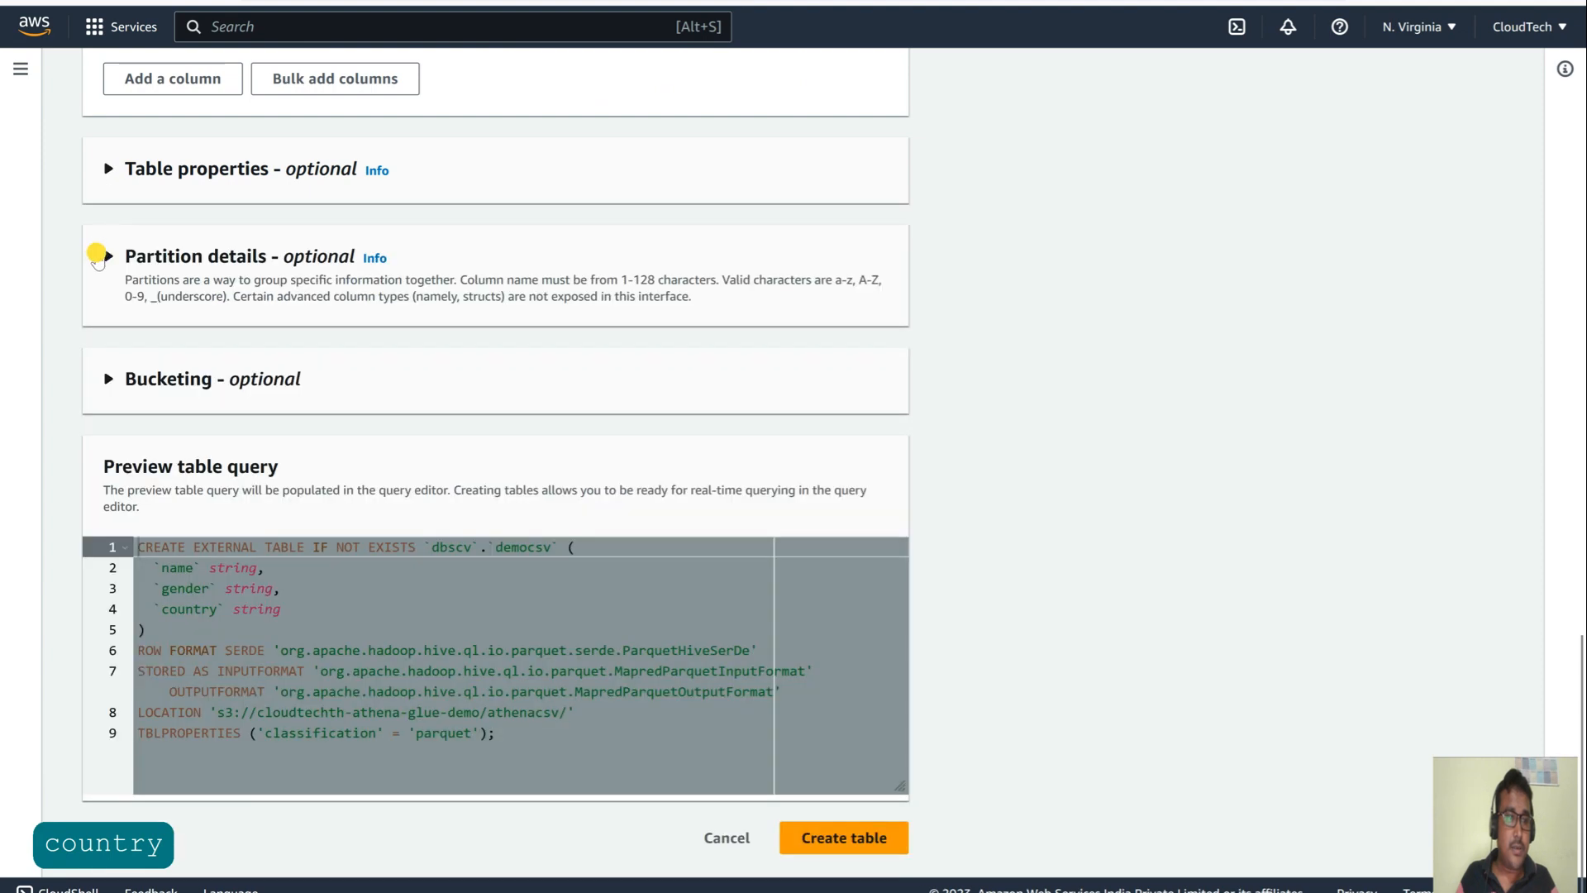
{"action": "left_click", "coordinate": [100, 257]}
{"action": "left_click", "coordinate": [99, 257]}
{"action": "left_click", "coordinate": [107, 381]}
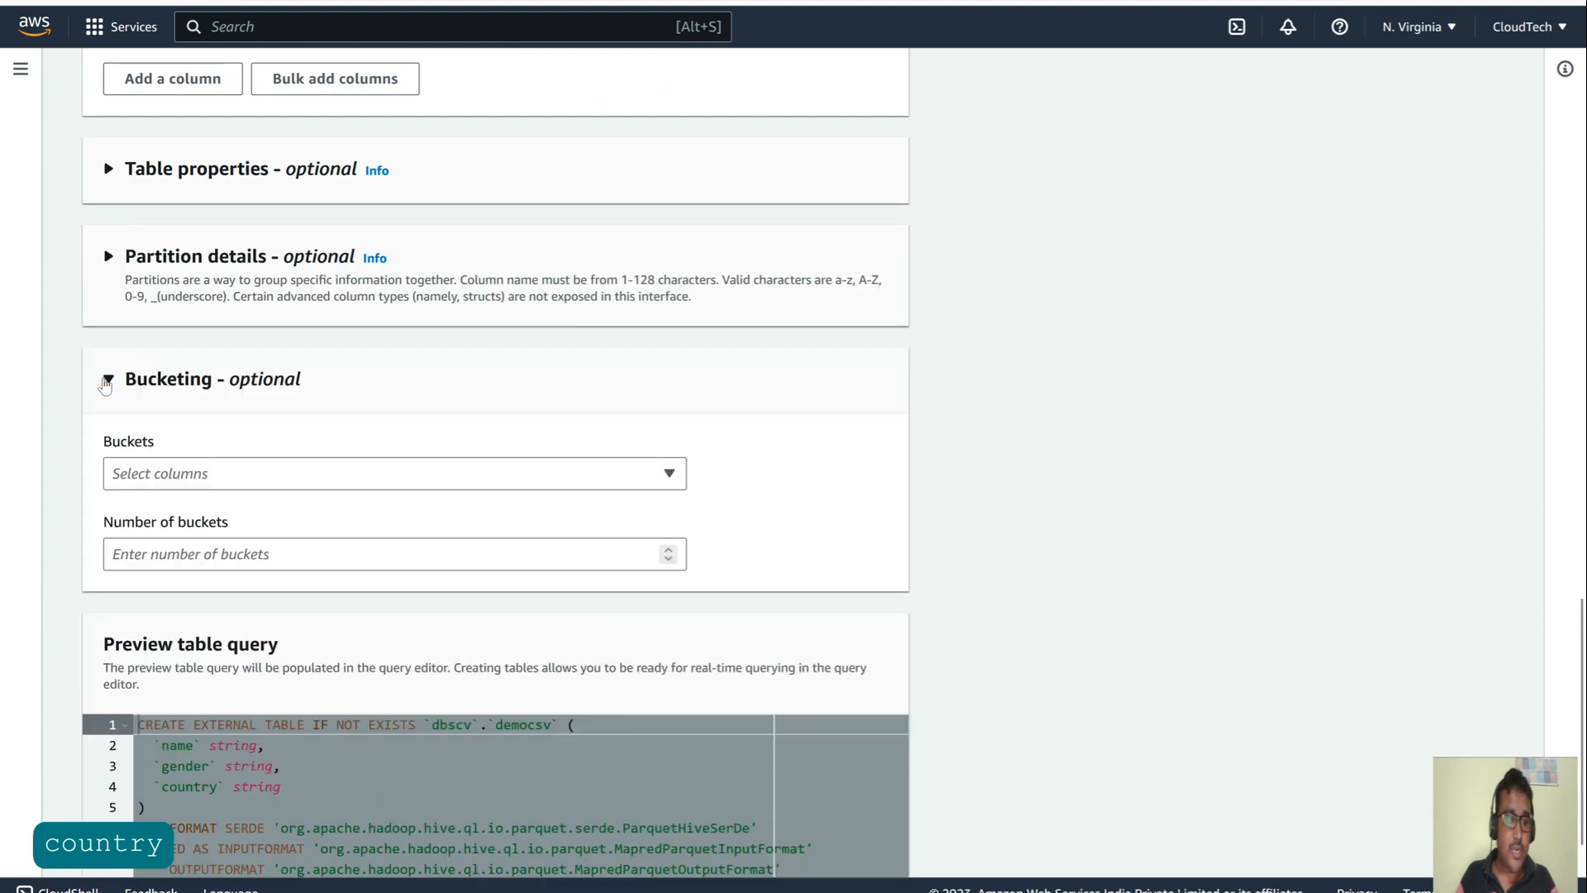
{"action": "left_click", "coordinate": [106, 381]}
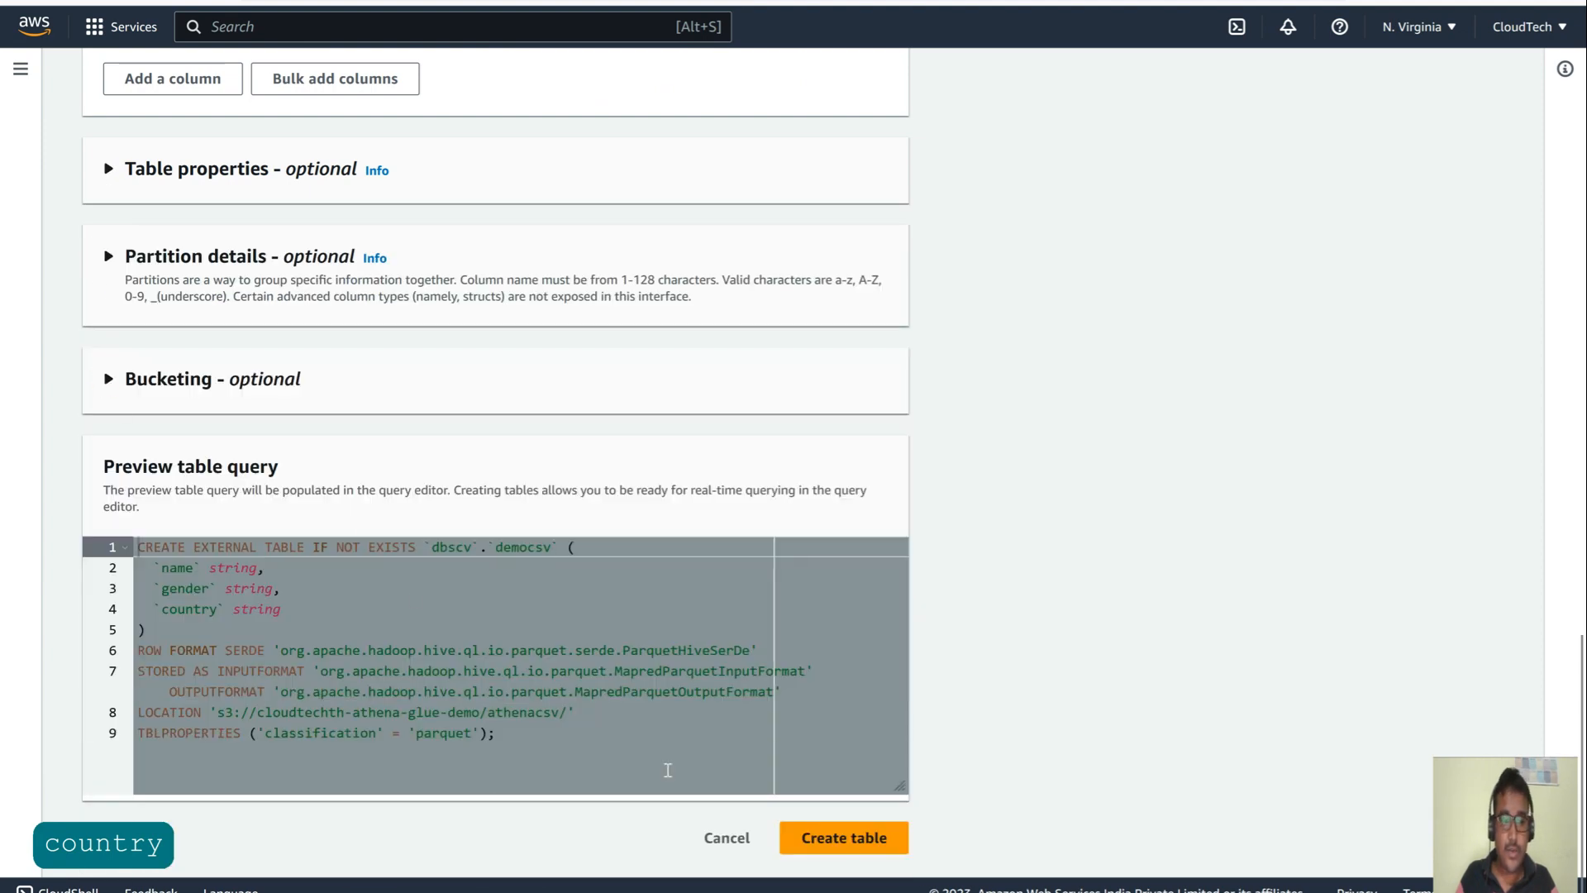
{"action": "left_click", "coordinate": [861, 851]}
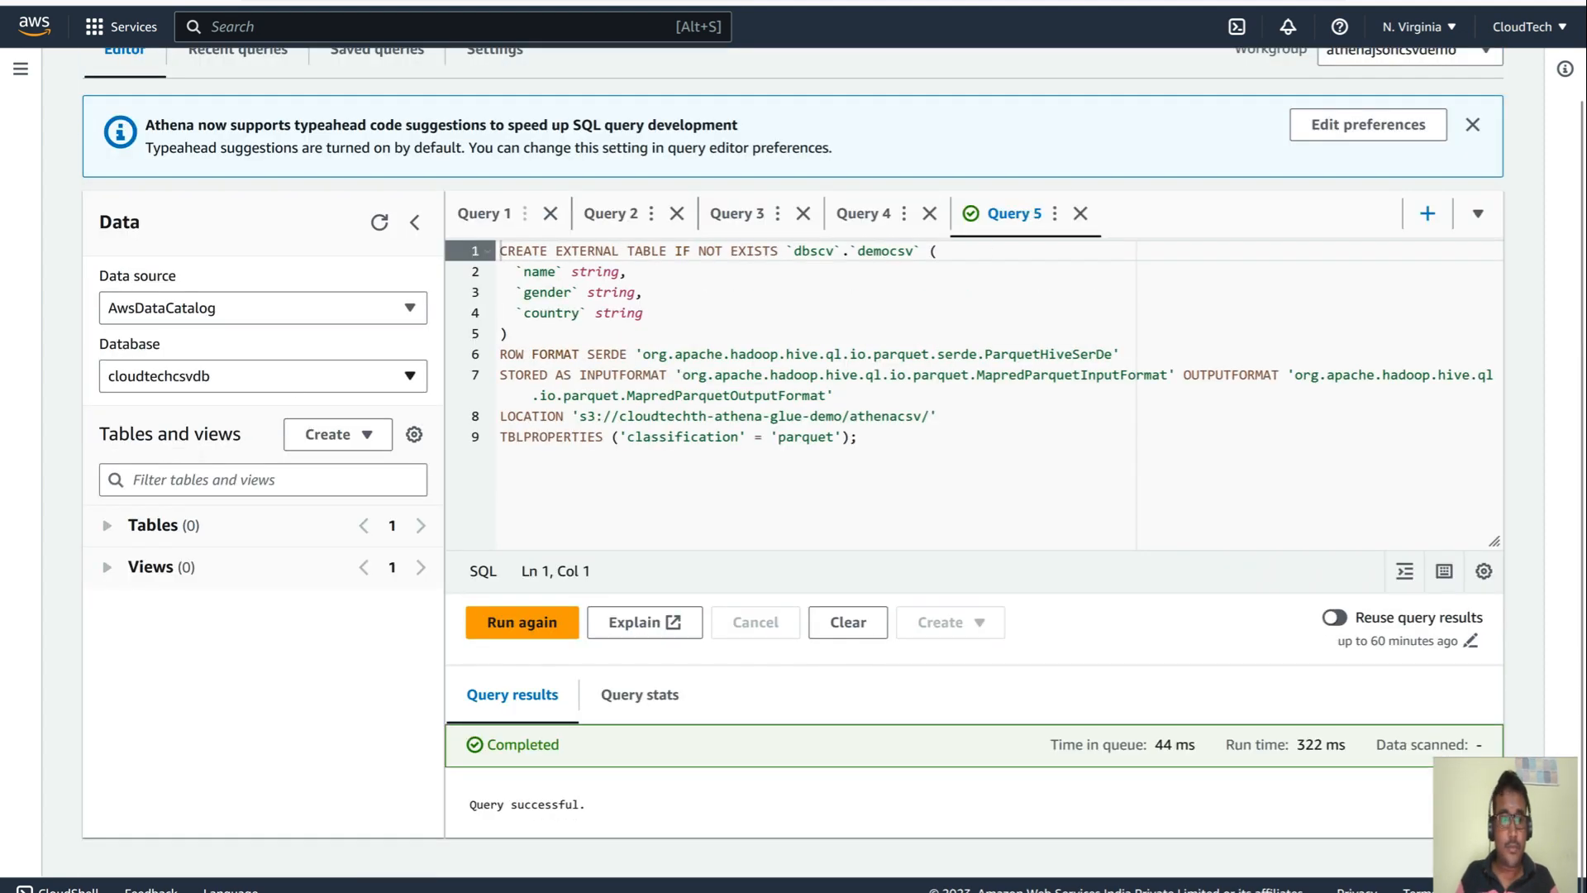
- Select the dbscv database, refresh its tables and run a preview query on democsv
{"action": "left_click", "coordinate": [321, 381]}
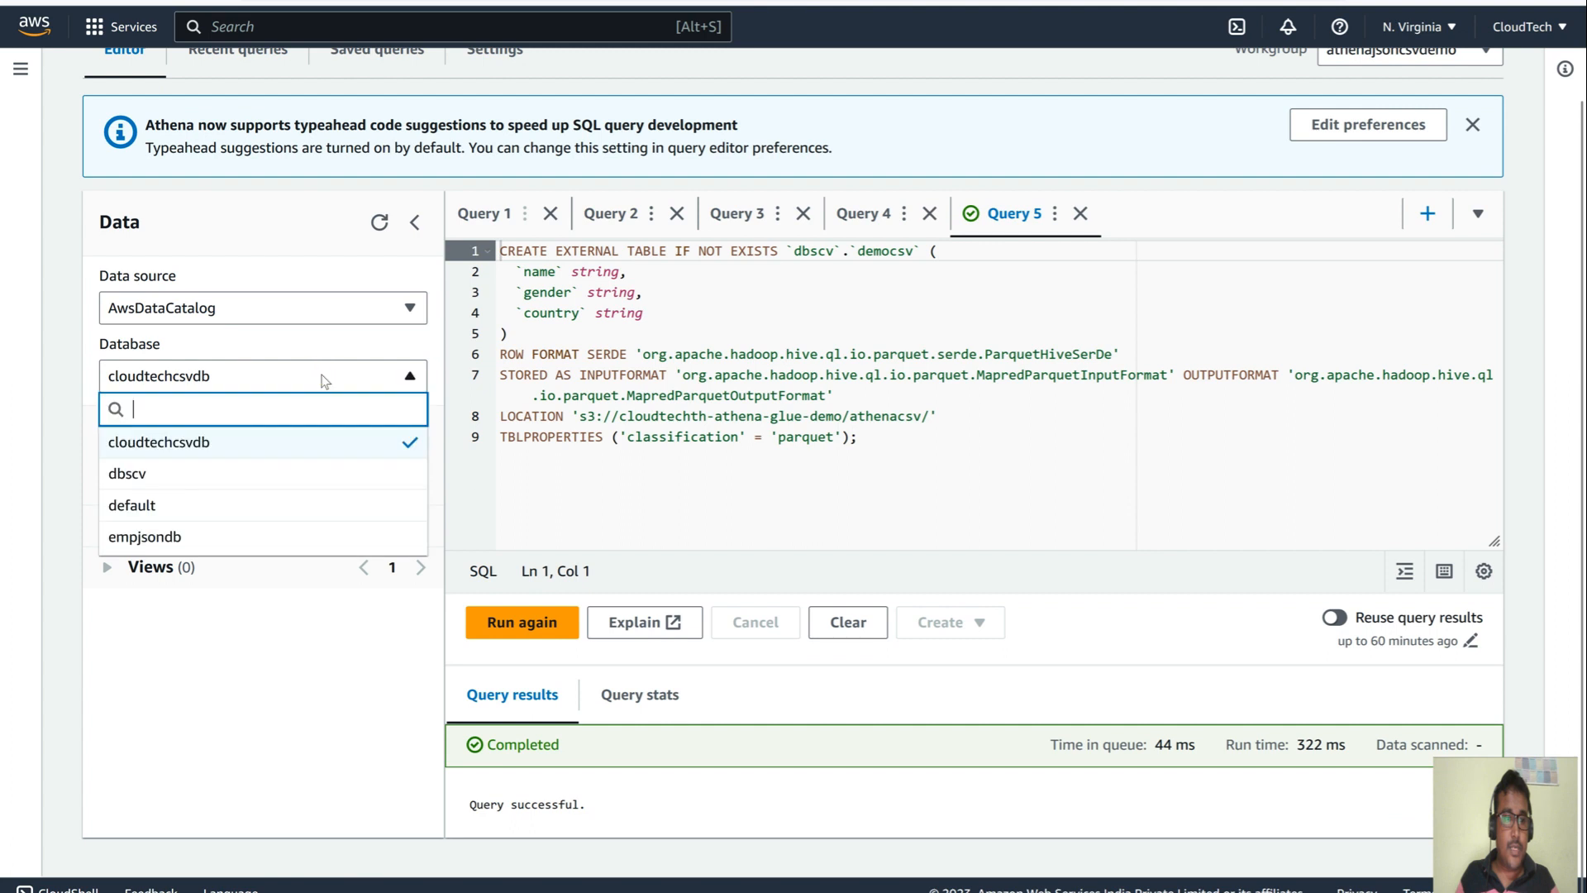
{"action": "left_click", "coordinate": [149, 478]}
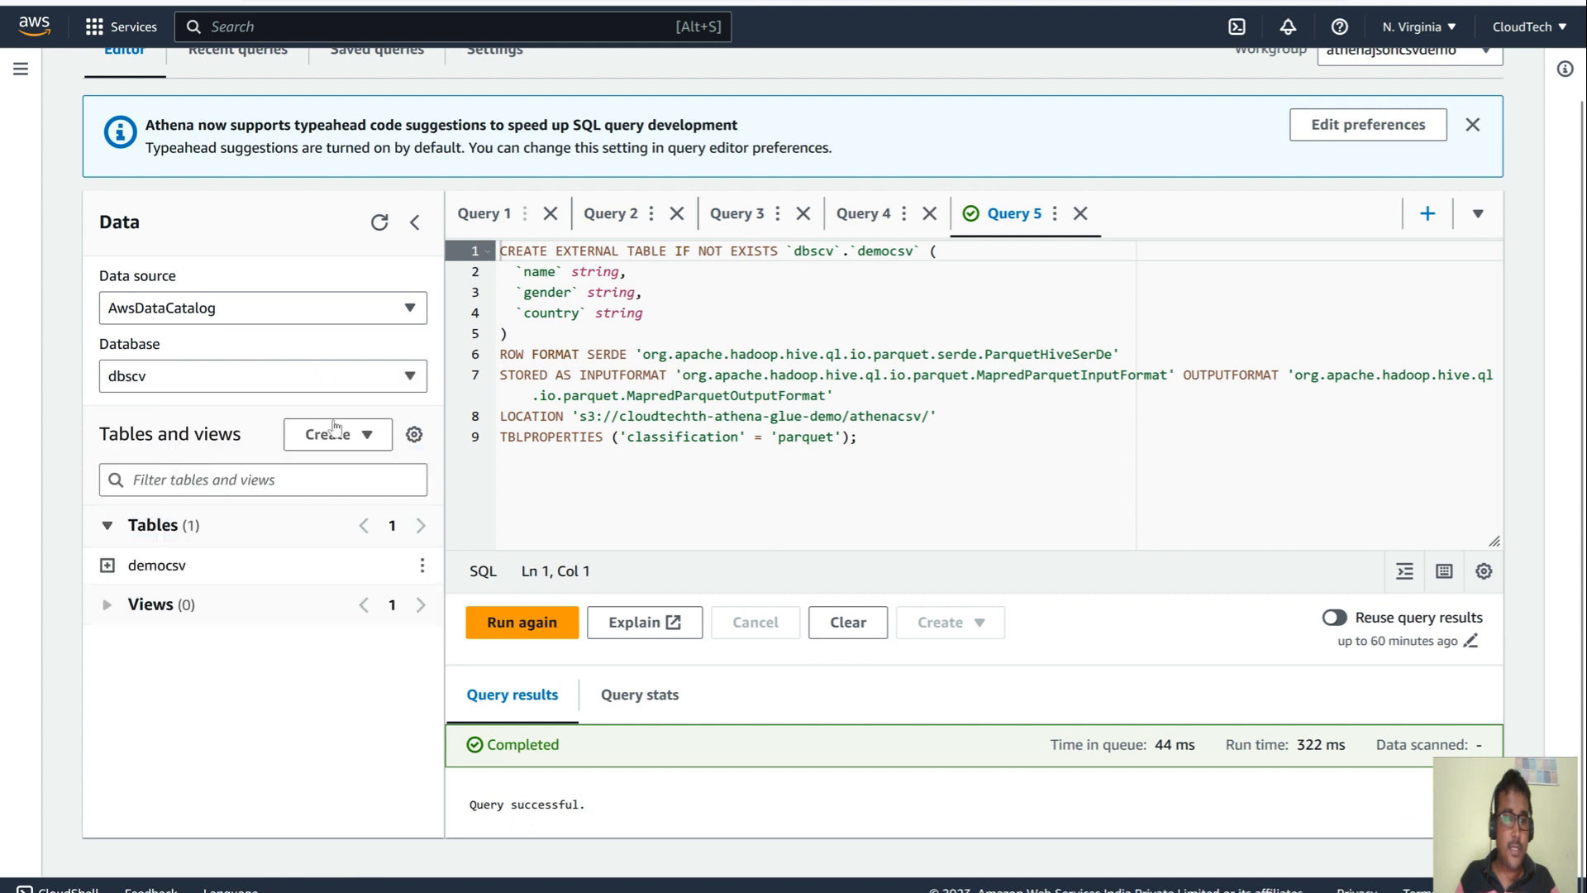
{"action": "left_click", "coordinate": [378, 224]}
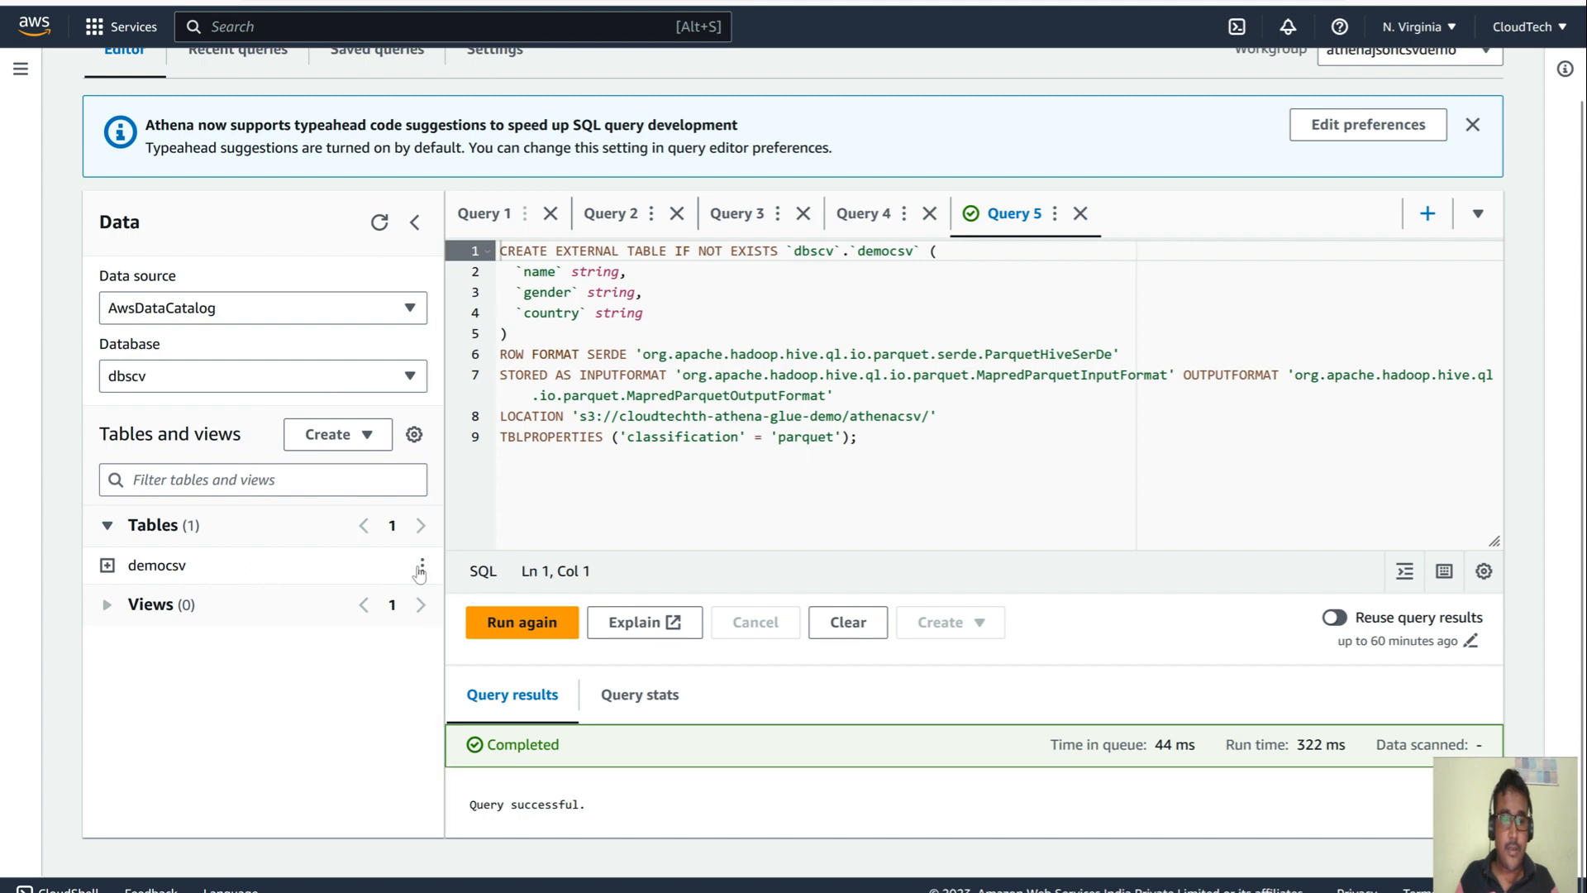
{"action": "left_click", "coordinate": [422, 565]}
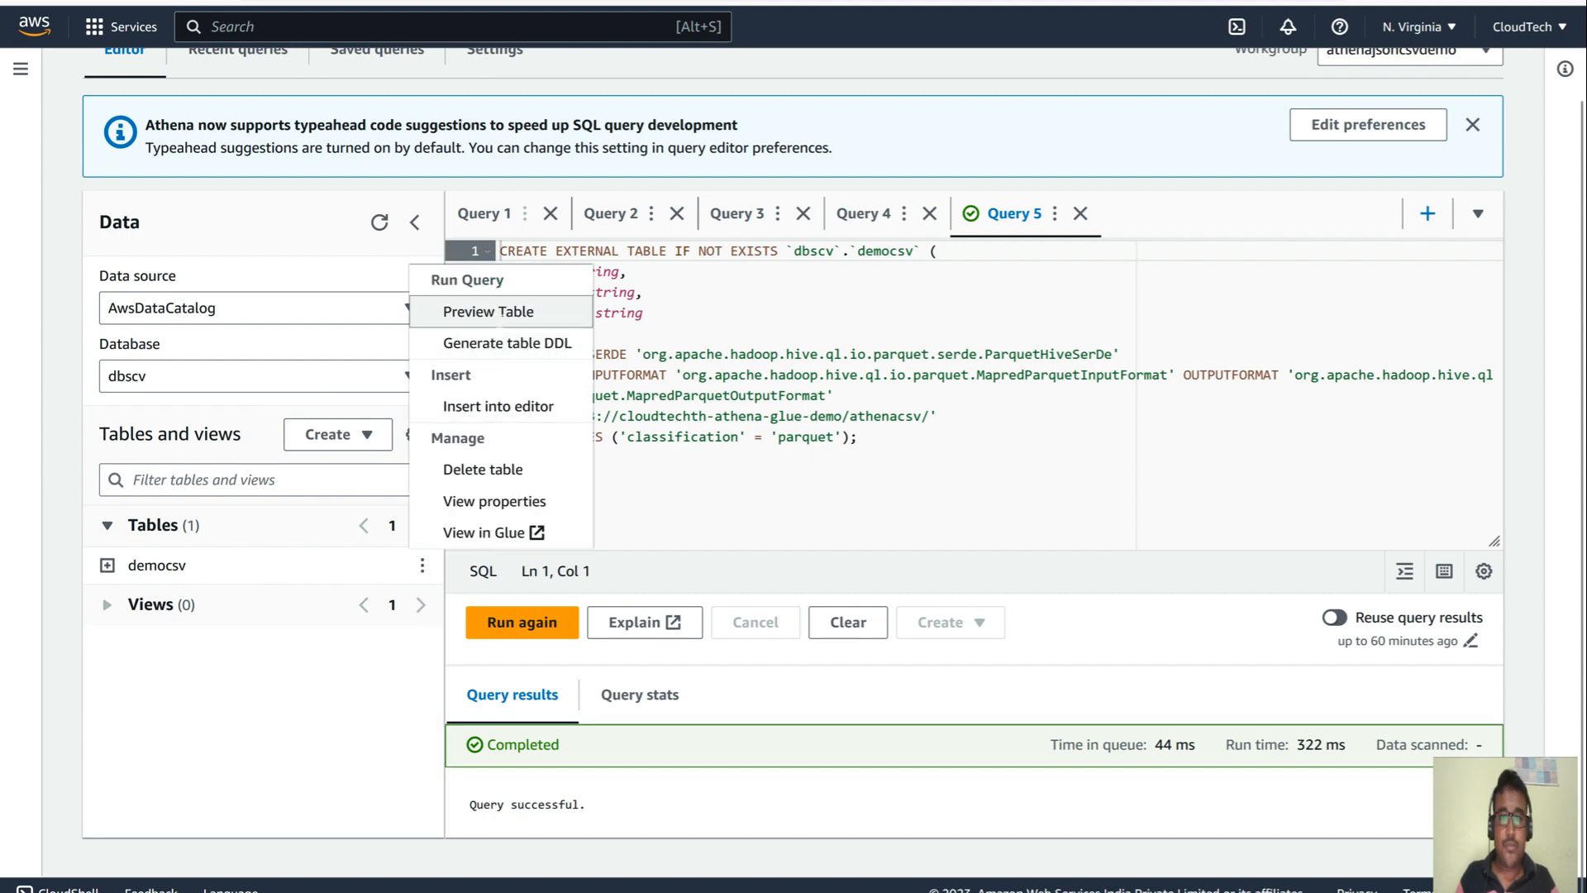
{"action": "left_click", "coordinate": [493, 315]}
{"action": "scroll", "coordinate": [978, 659], "scroll_direction": "down", "scroll_amount": 1}
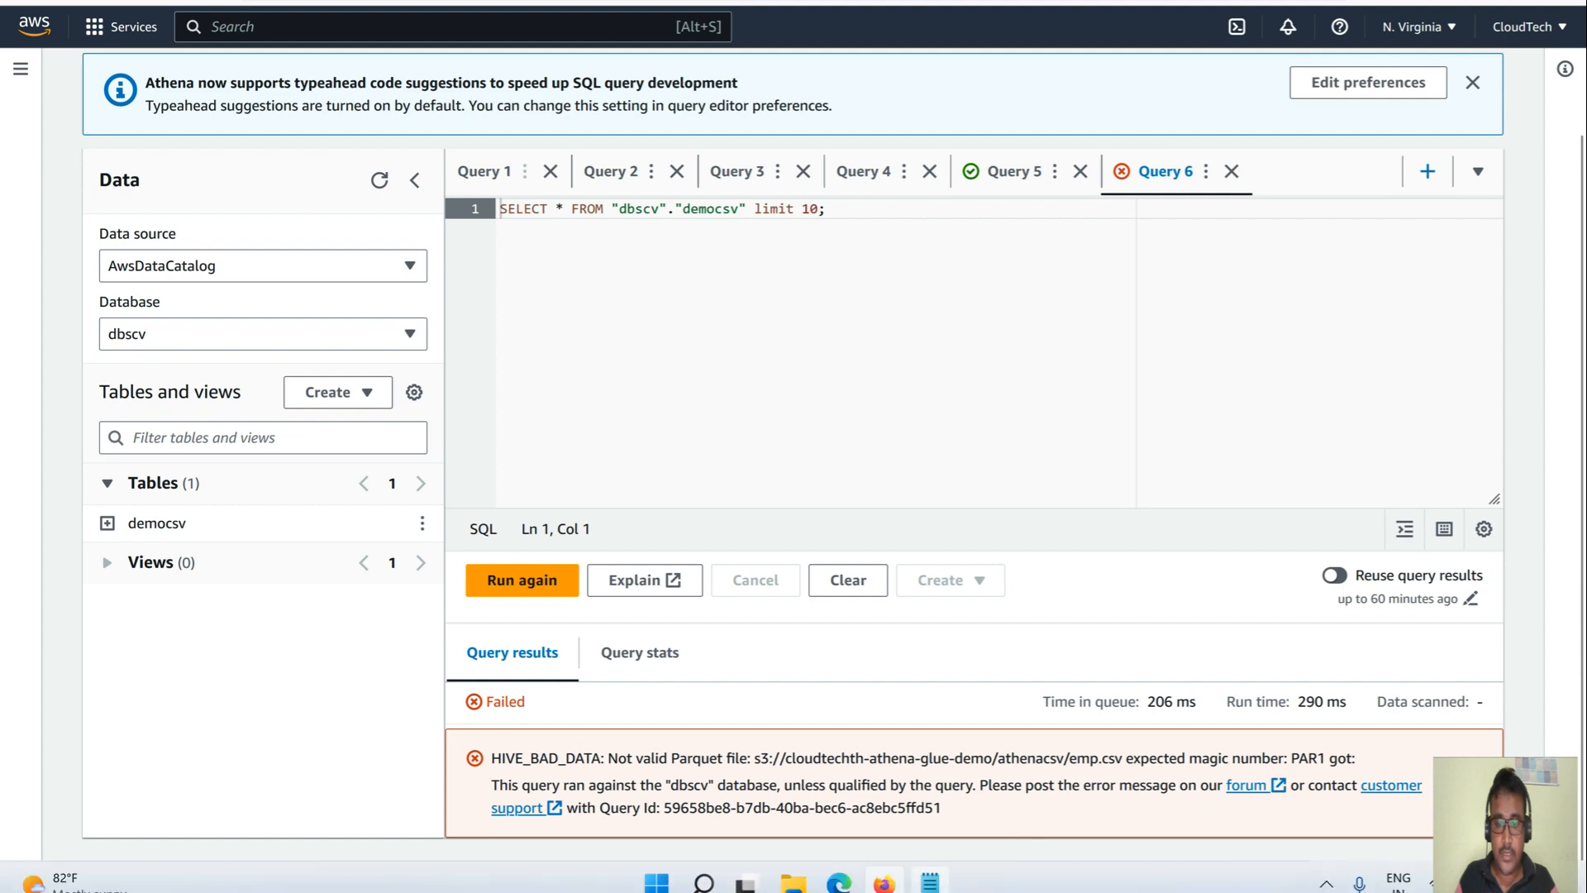
- Switch to File Explorer and open the emp CSV file from the LearningAWS folder in Notepad to examine its rows
{"action": "mouse_move", "coordinate": [779, 883]}
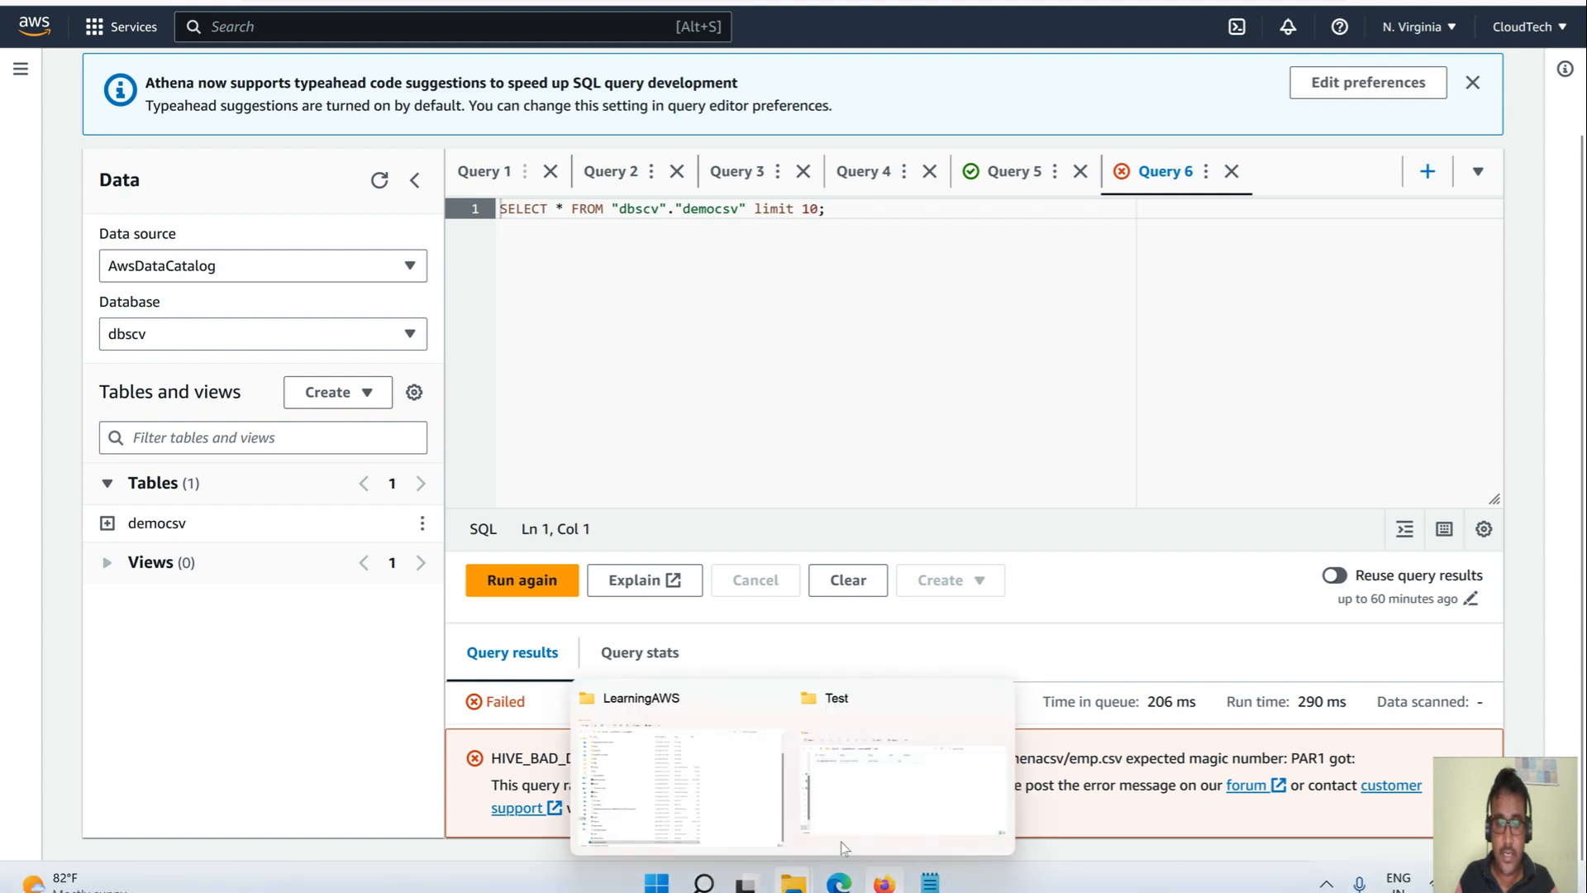
{"action": "left_click", "coordinate": [698, 800]}
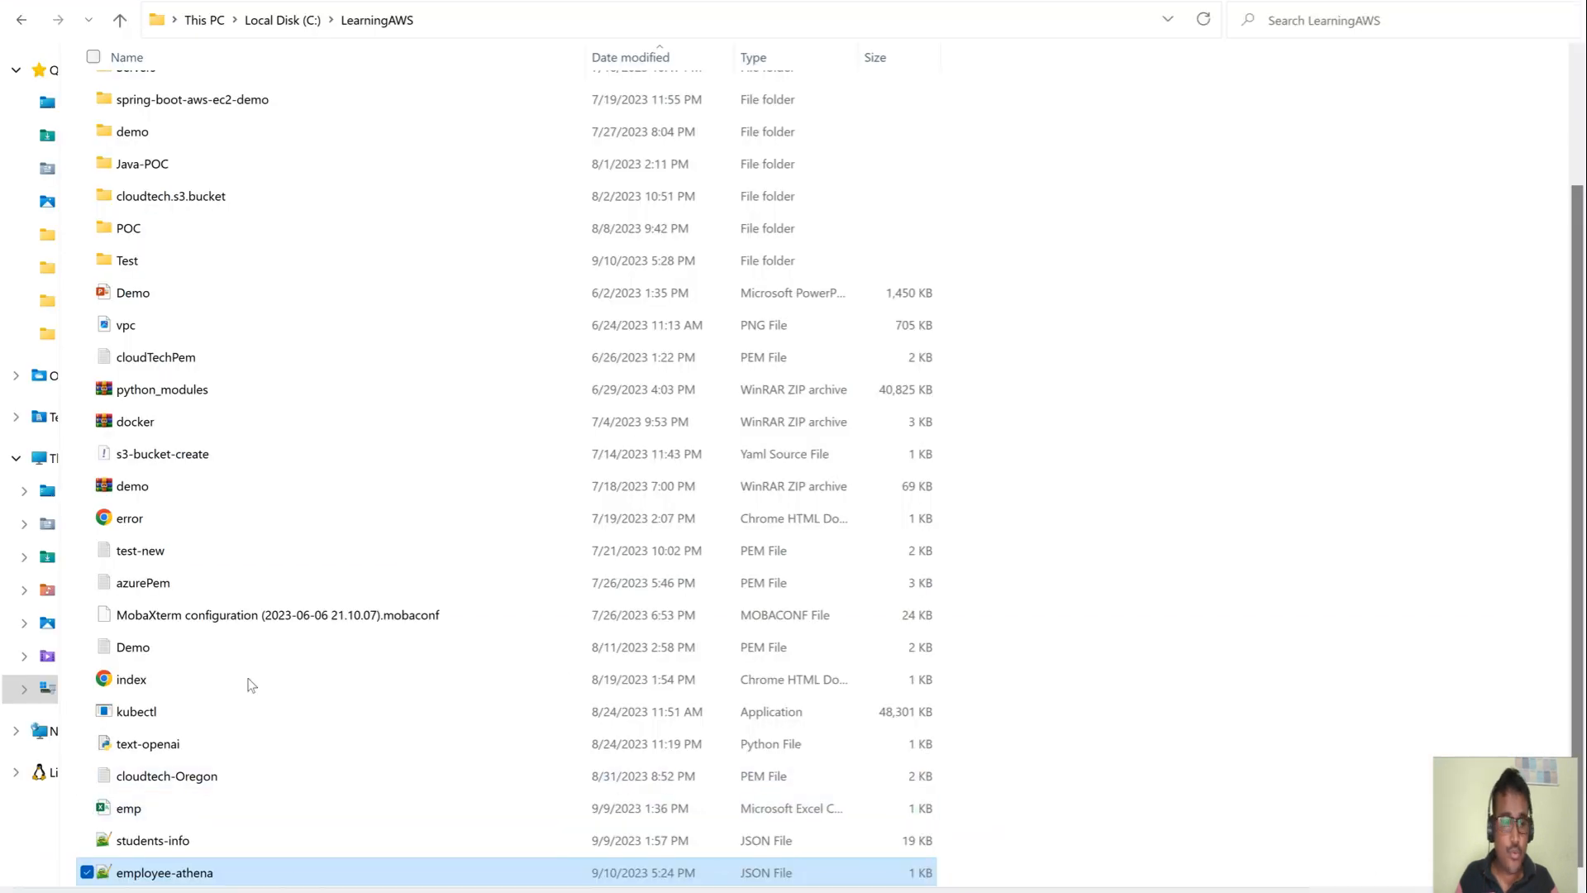
{"action": "left_click", "coordinate": [137, 808]}
{"action": "right_click", "coordinate": [139, 810]}
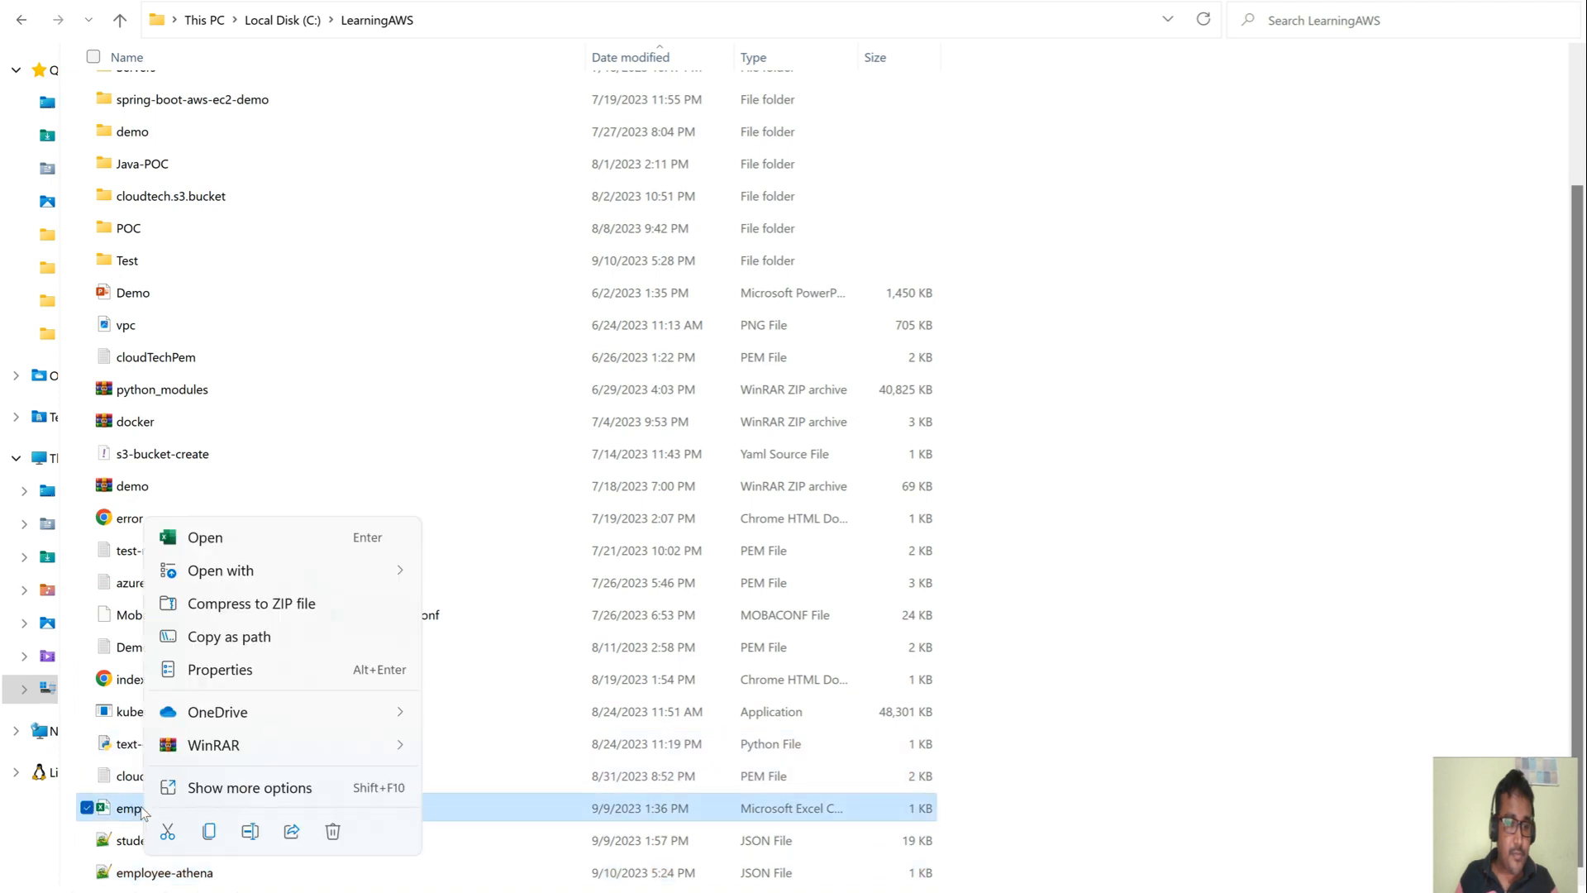
{"action": "mouse_move", "coordinate": [247, 576]}
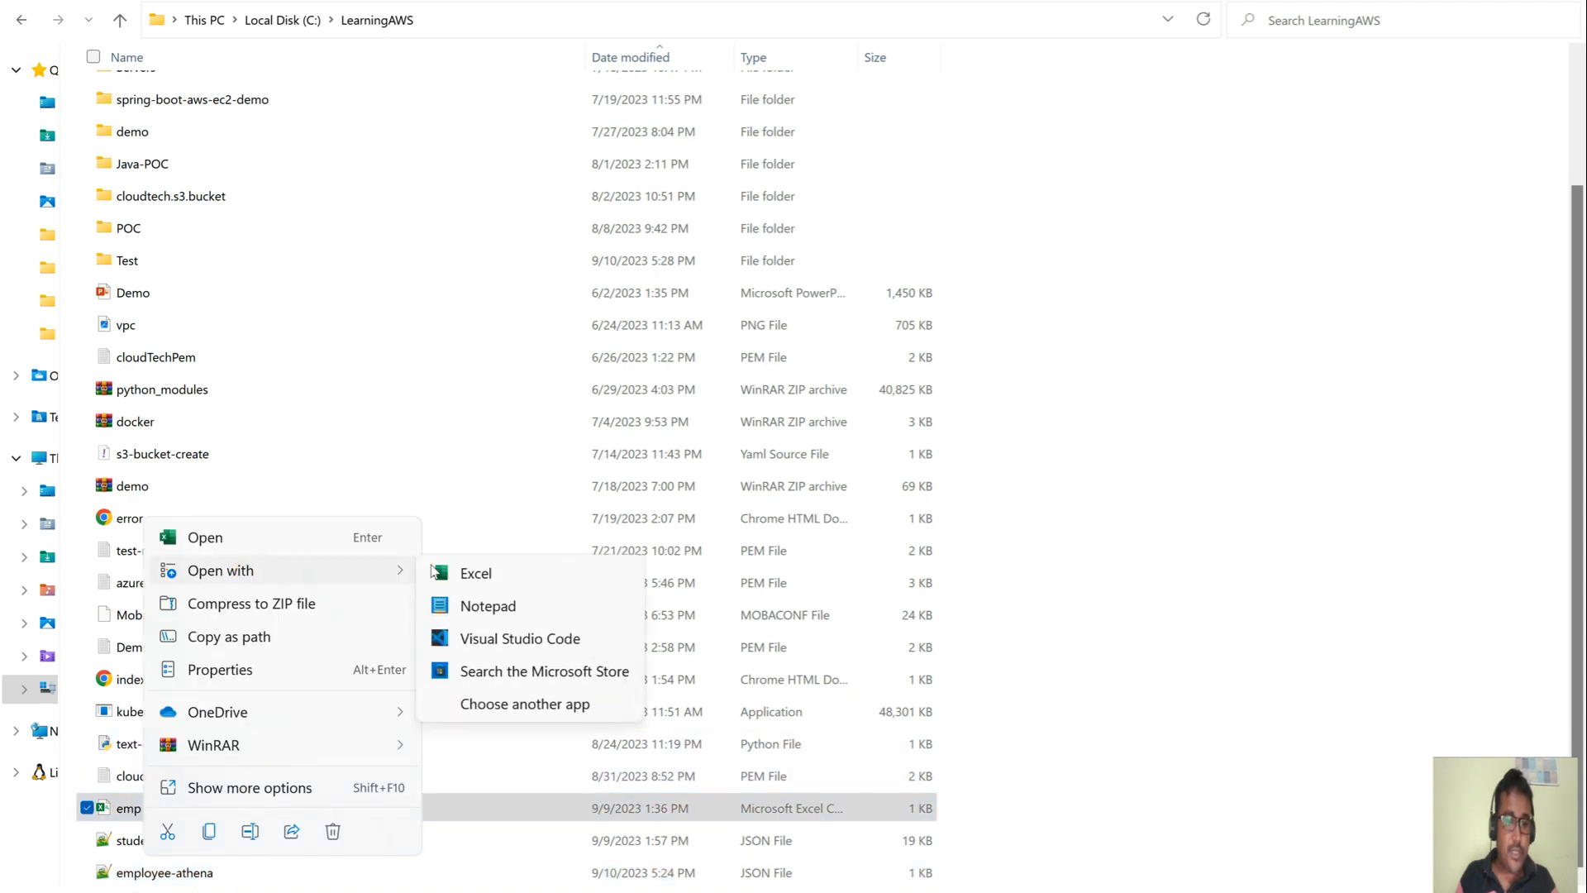
{"action": "left_click", "coordinate": [486, 607]}
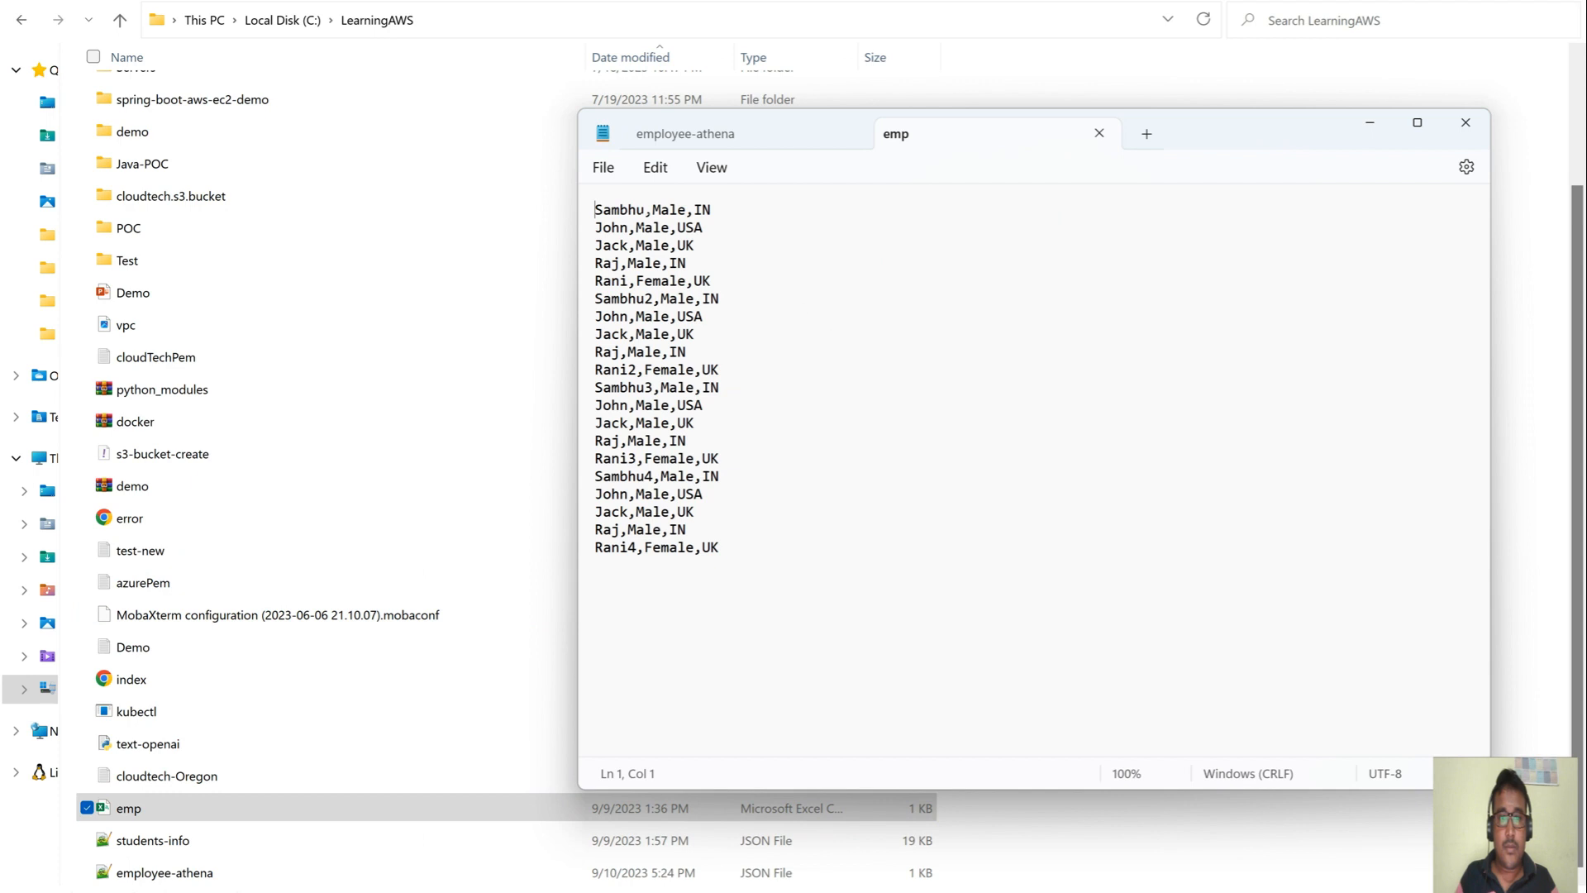
{"action": "key", "text": "BackSpace"}
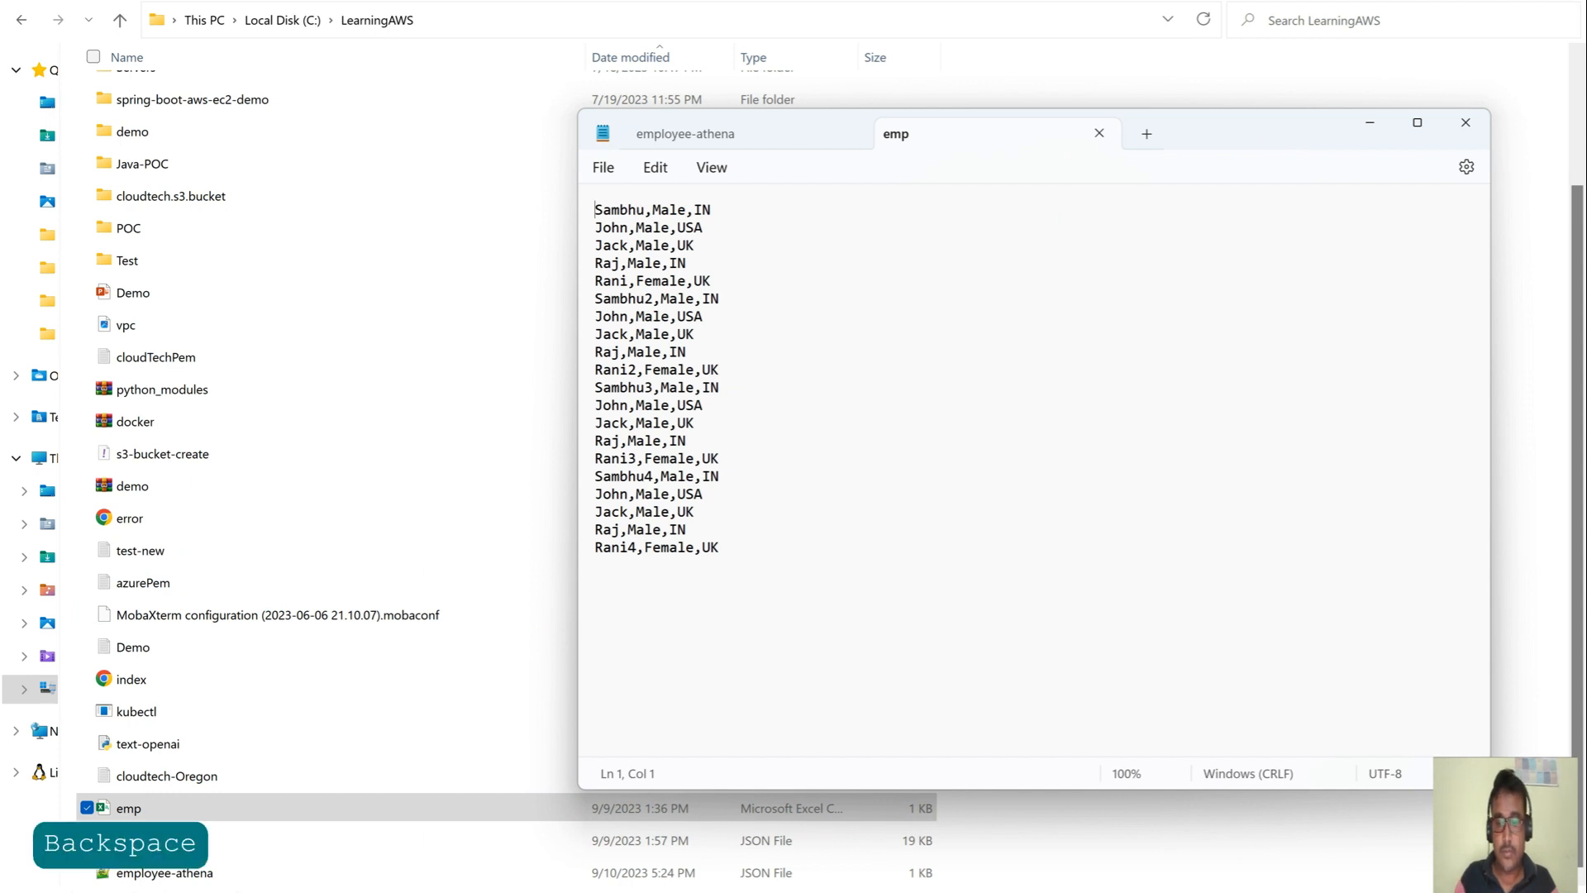
{"action": "key", "text": "Up"}
{"action": "key", "text": "Up"}
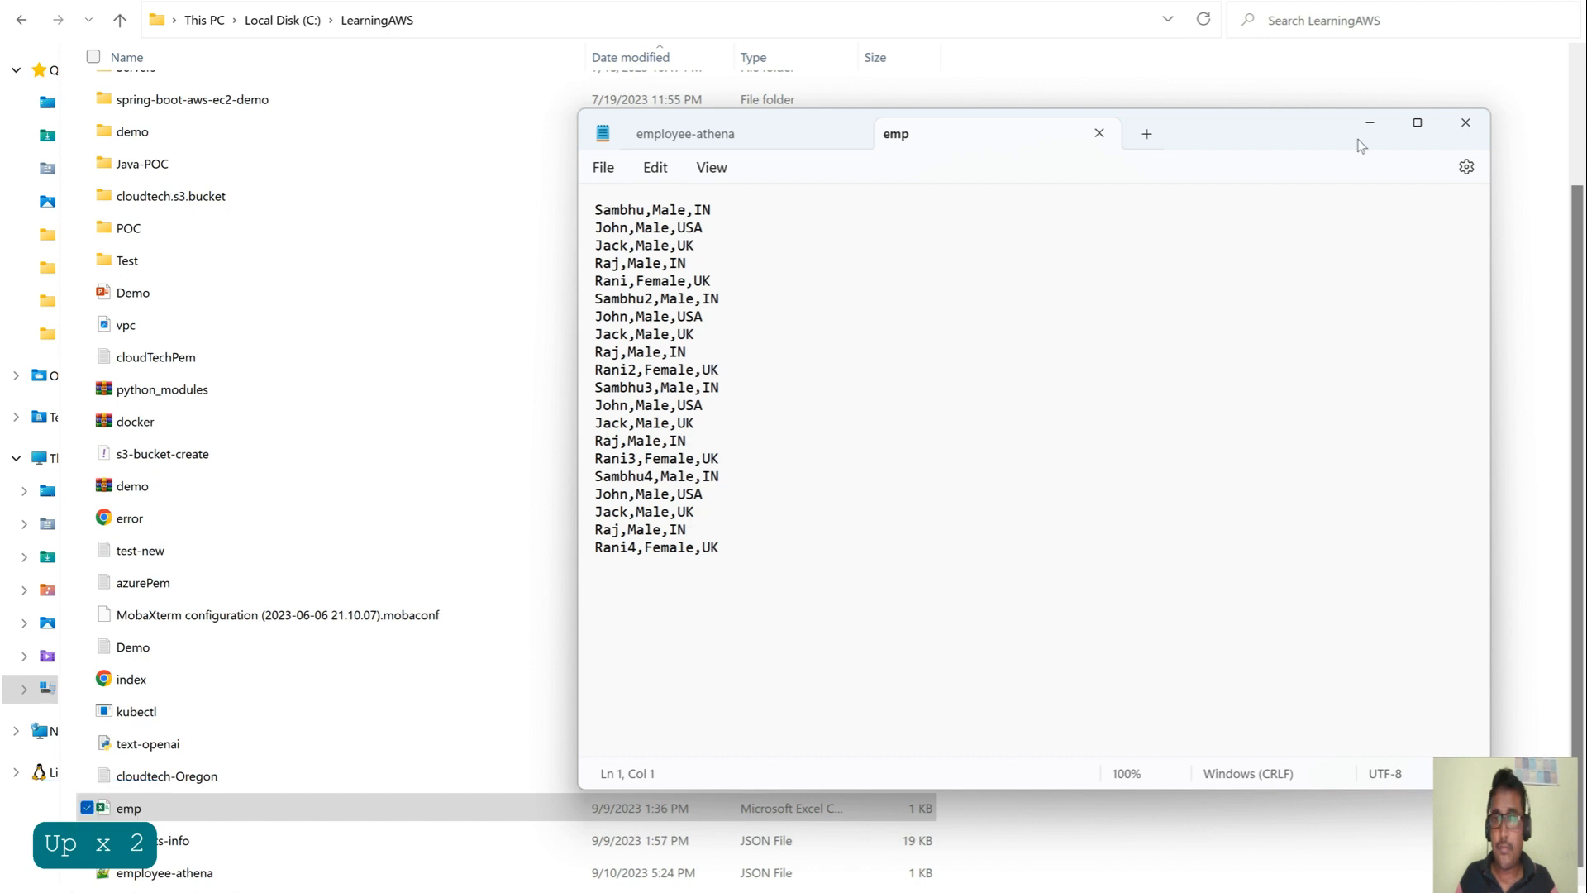
- Close the emp file in Notepad and Excel and switch back to the AWS console in the browser
{"action": "left_click", "coordinate": [1465, 122]}
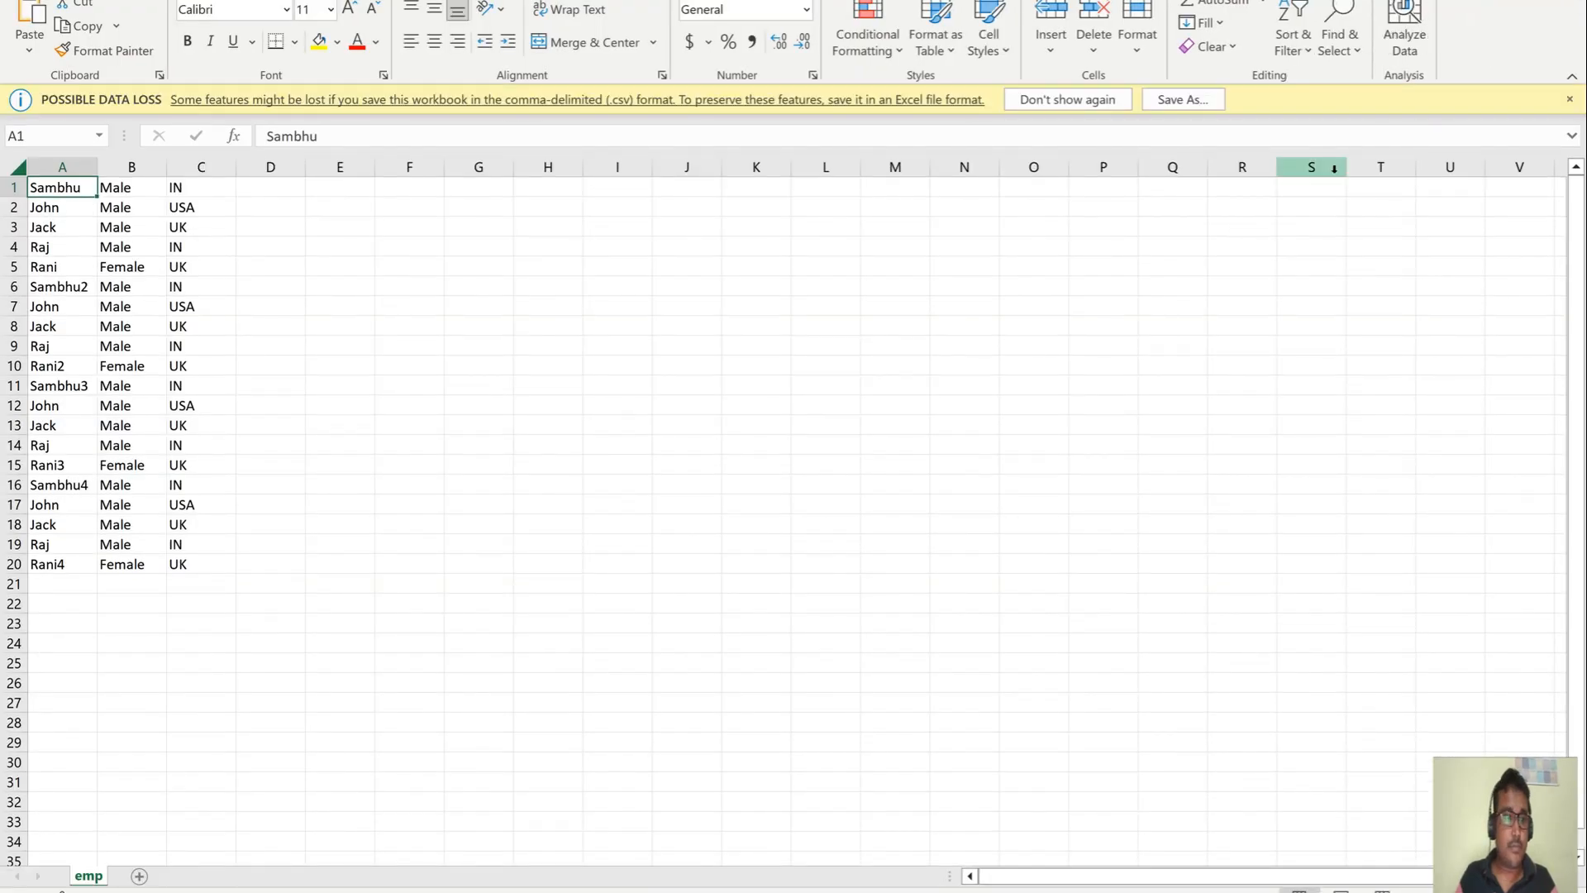
{"action": "left_click", "coordinate": [1567, 2]}
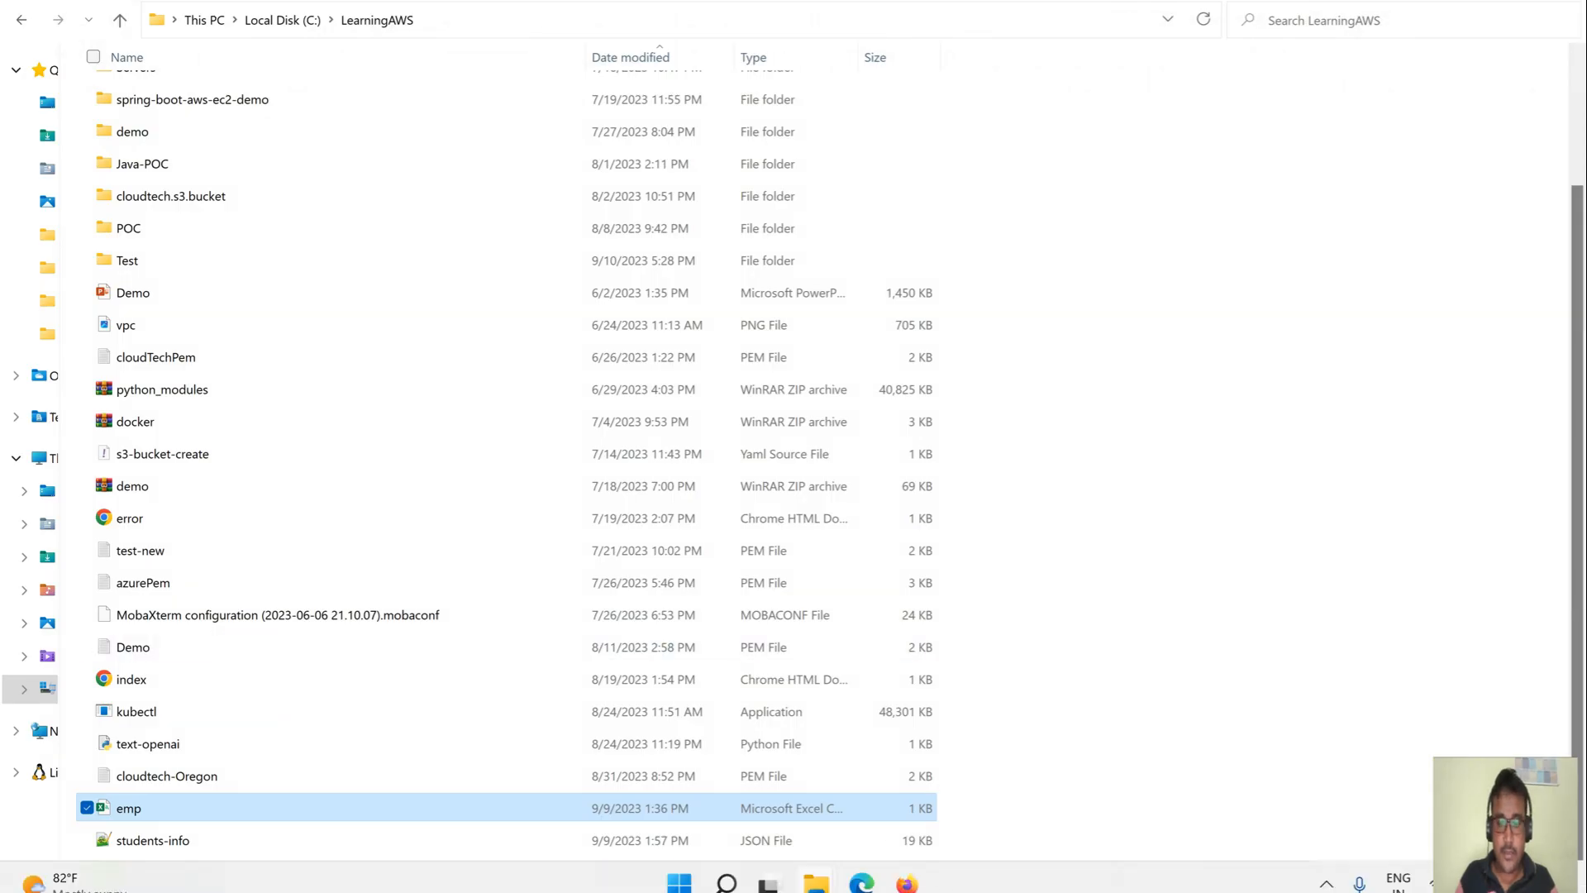
{"action": "left_click", "coordinate": [903, 883]}
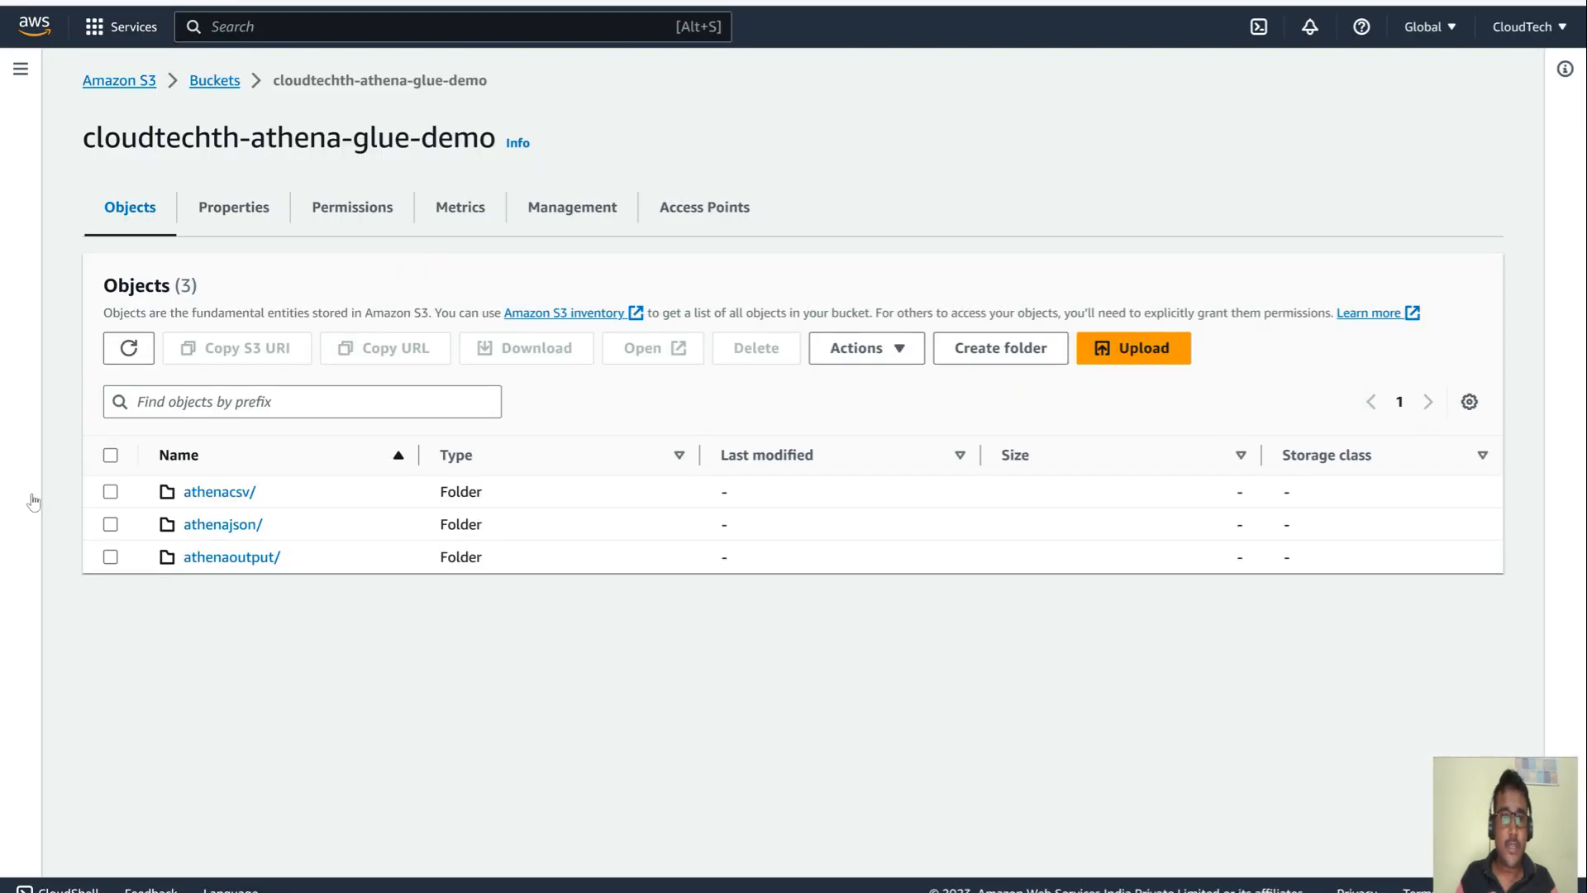
- Examine the emp.csv object in the athenacsv folder and the contents of the athenaoutput folder in the cloudtechth-athena-glue-demo bucket
{"action": "left_click", "coordinate": [216, 487]}
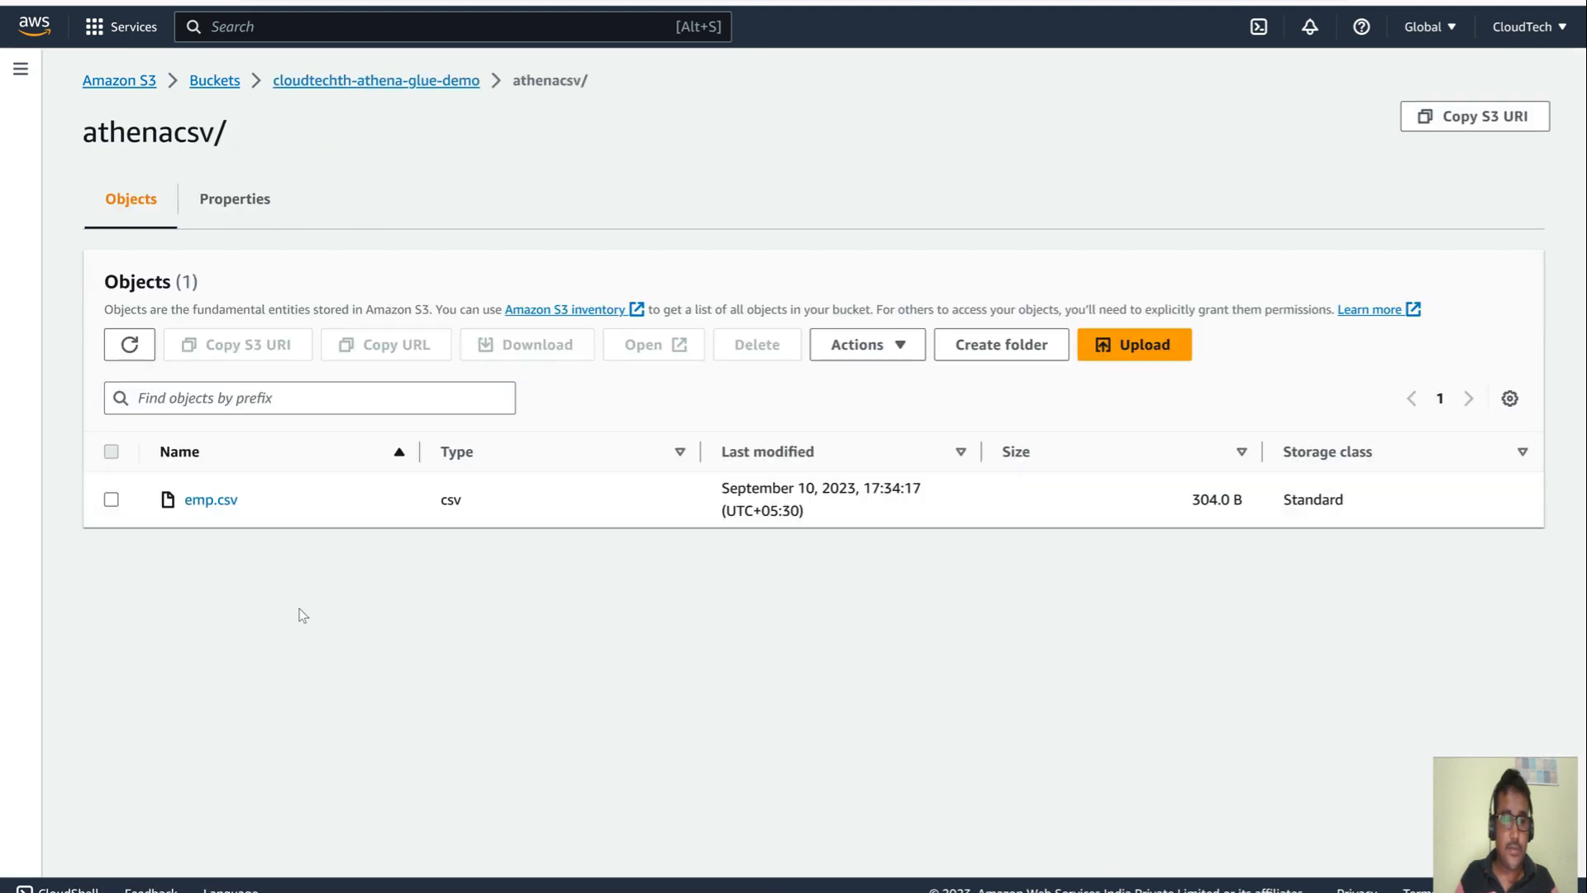
{"action": "left_click", "coordinate": [216, 506]}
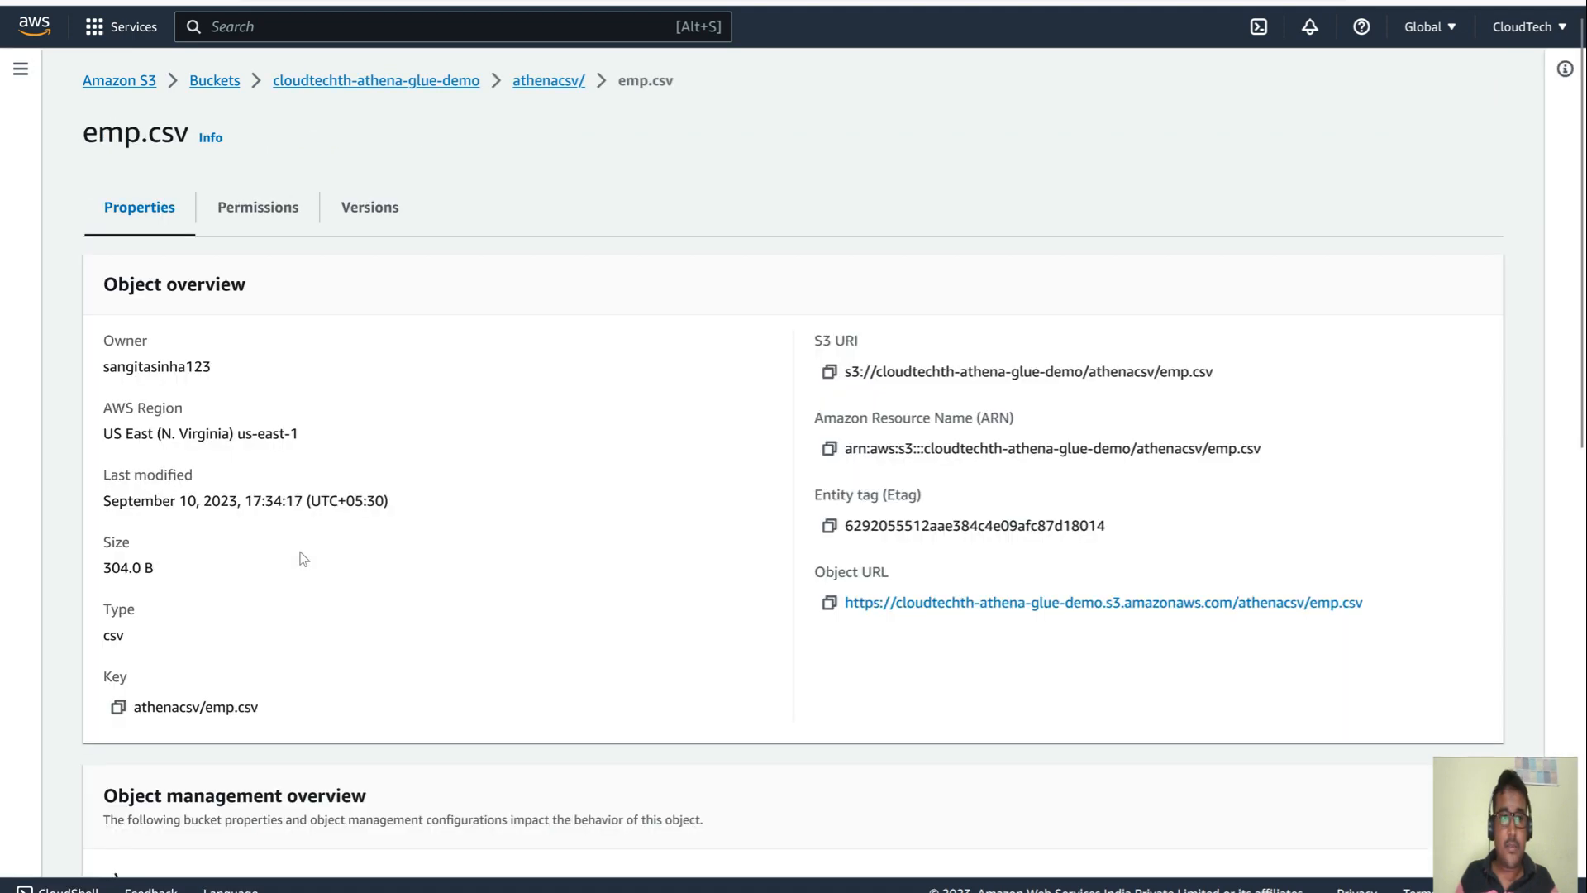
{"action": "scroll", "coordinate": [839, 573], "scroll_direction": "down", "scroll_amount": 1}
{"action": "left_click", "coordinate": [958, 494]}
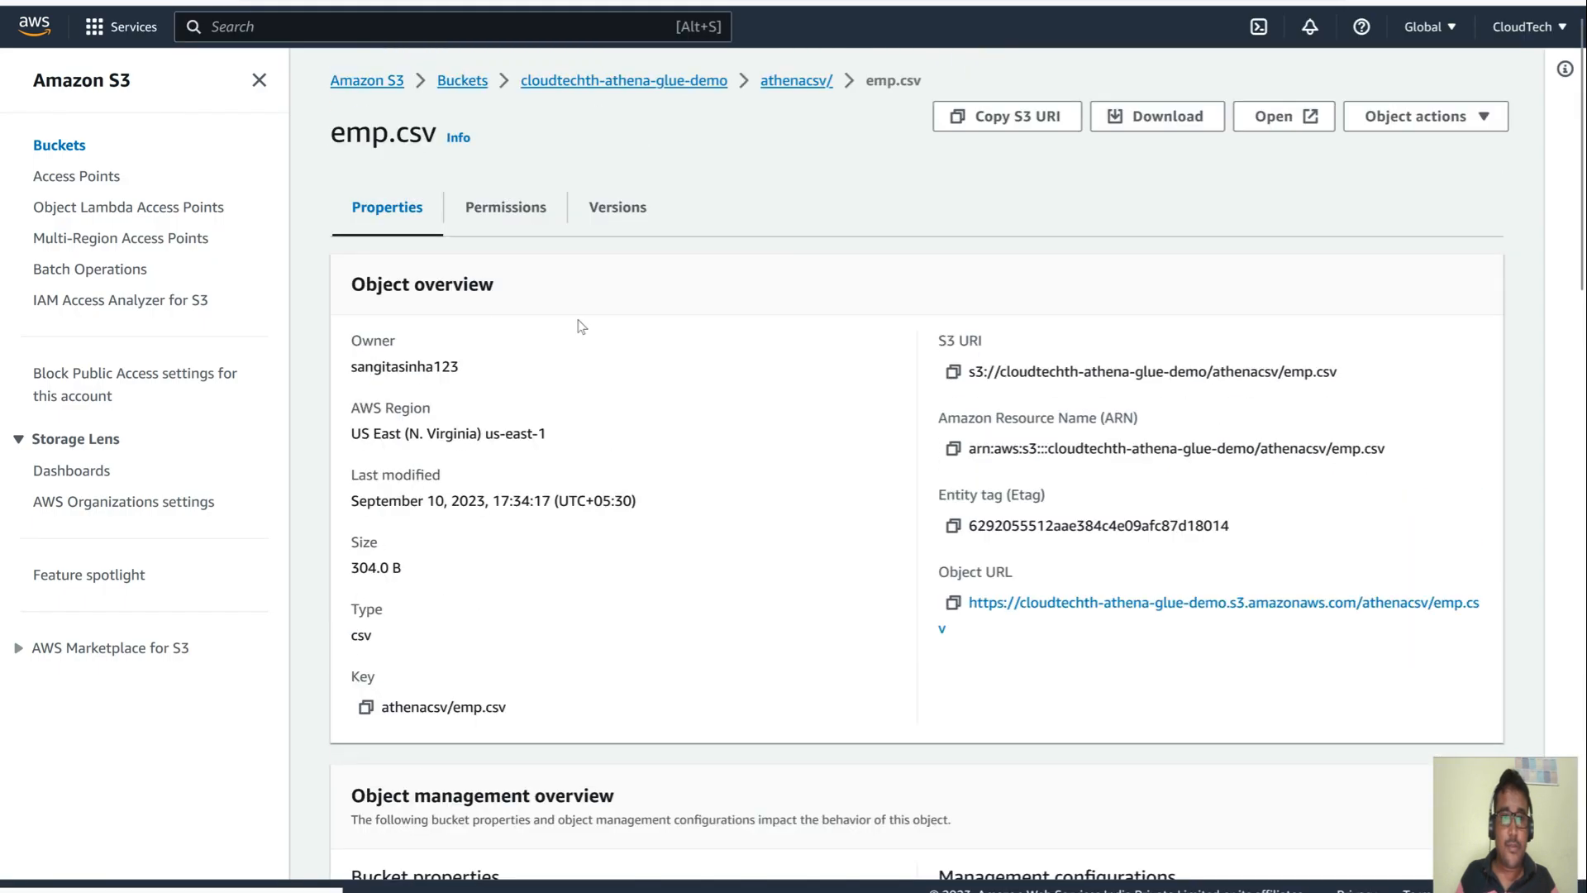
{"action": "left_click", "coordinate": [593, 80]}
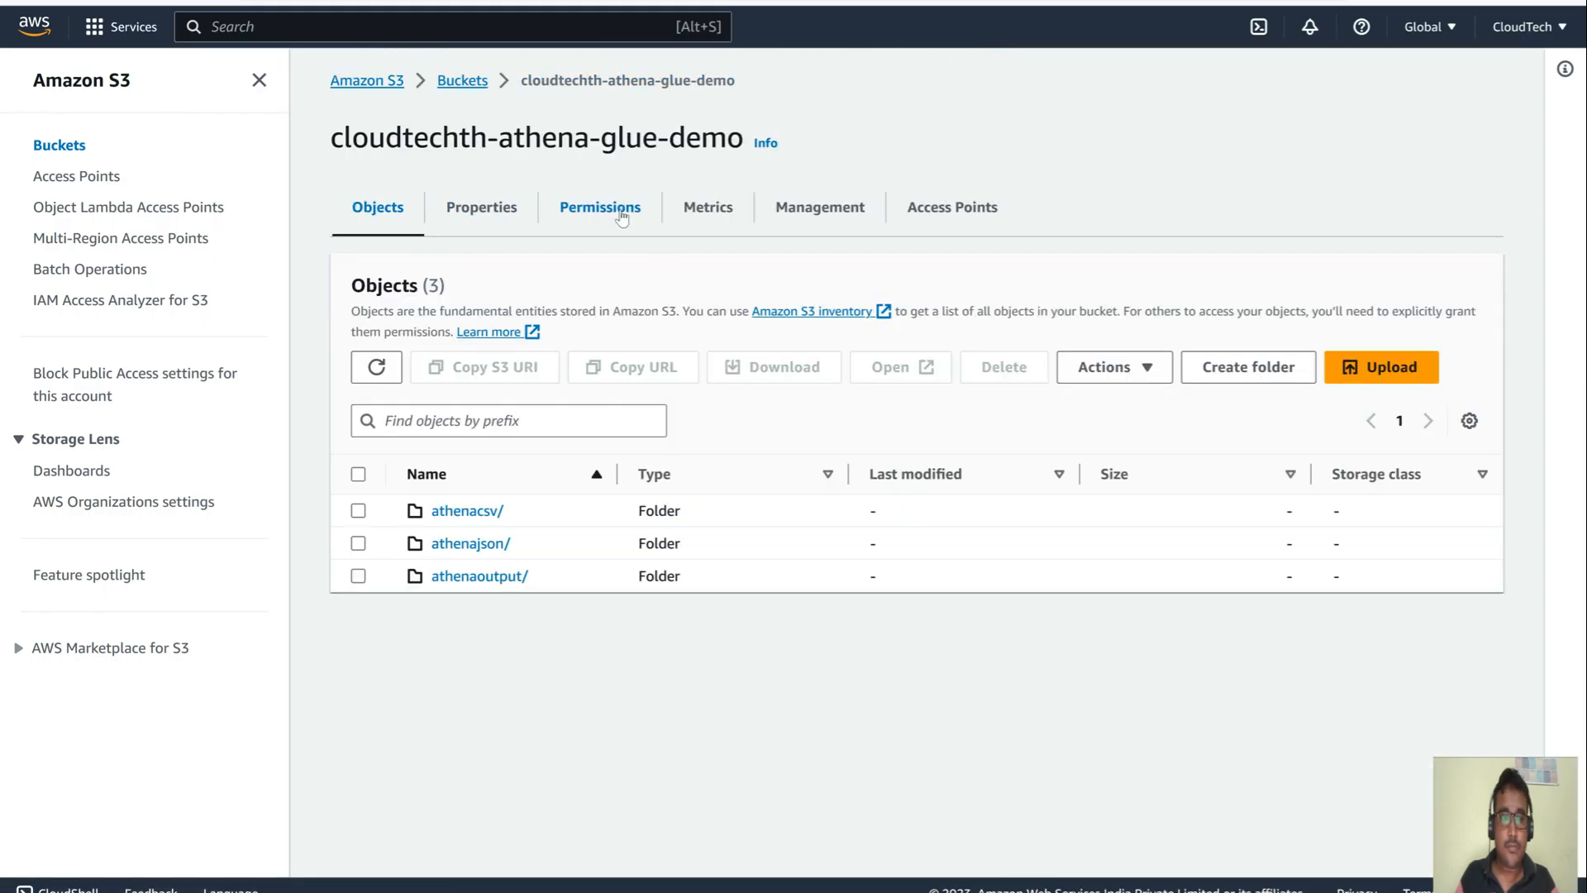
{"action": "left_click", "coordinate": [468, 576]}
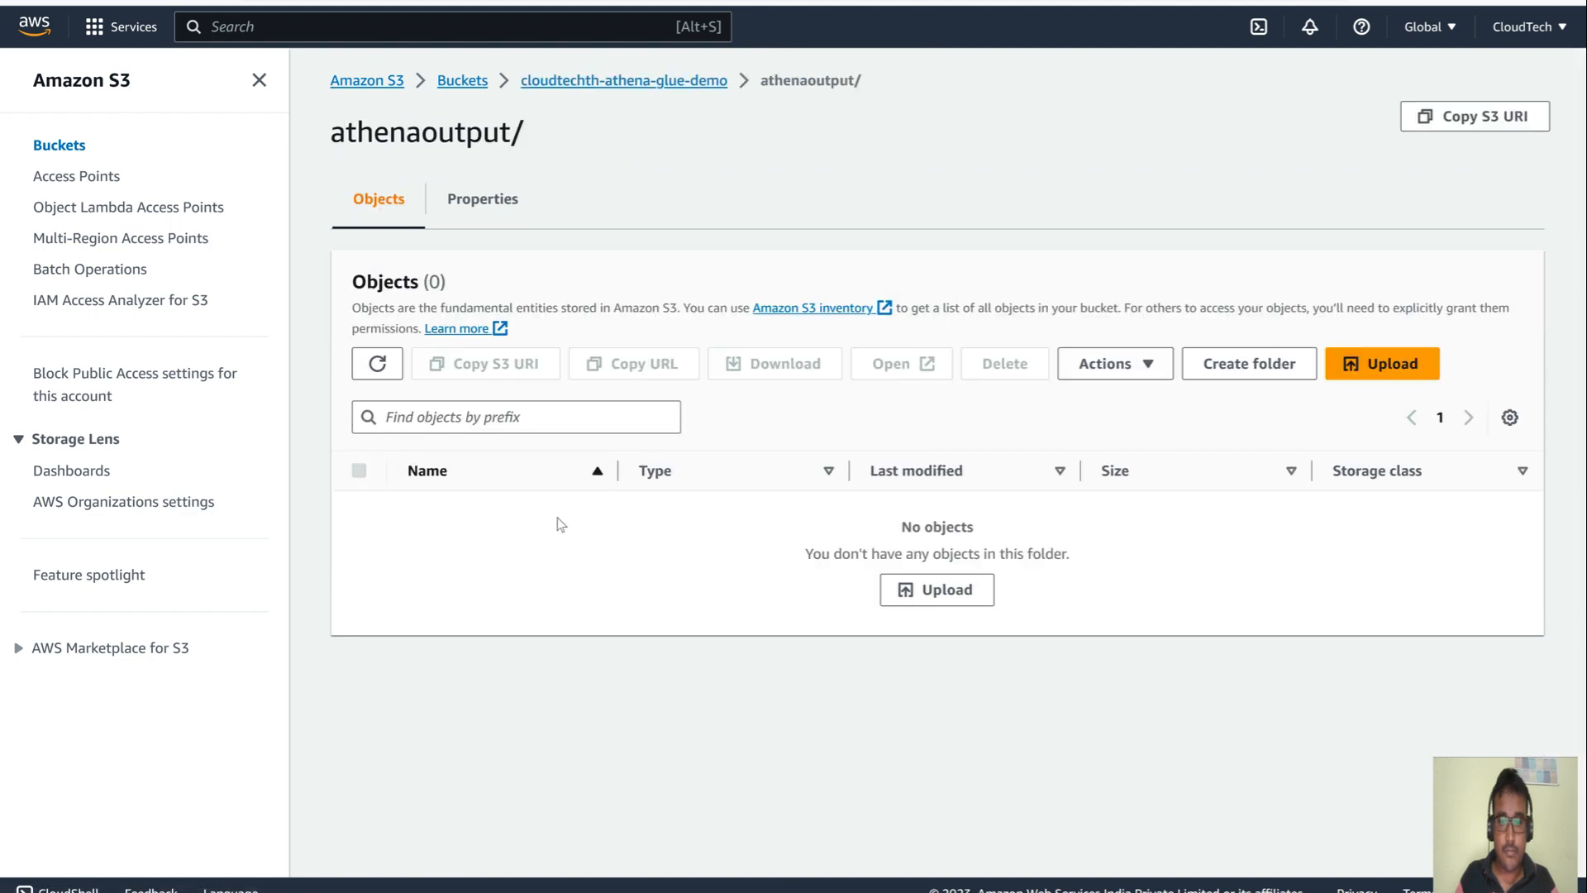
{"action": "left_click", "coordinate": [592, 81]}
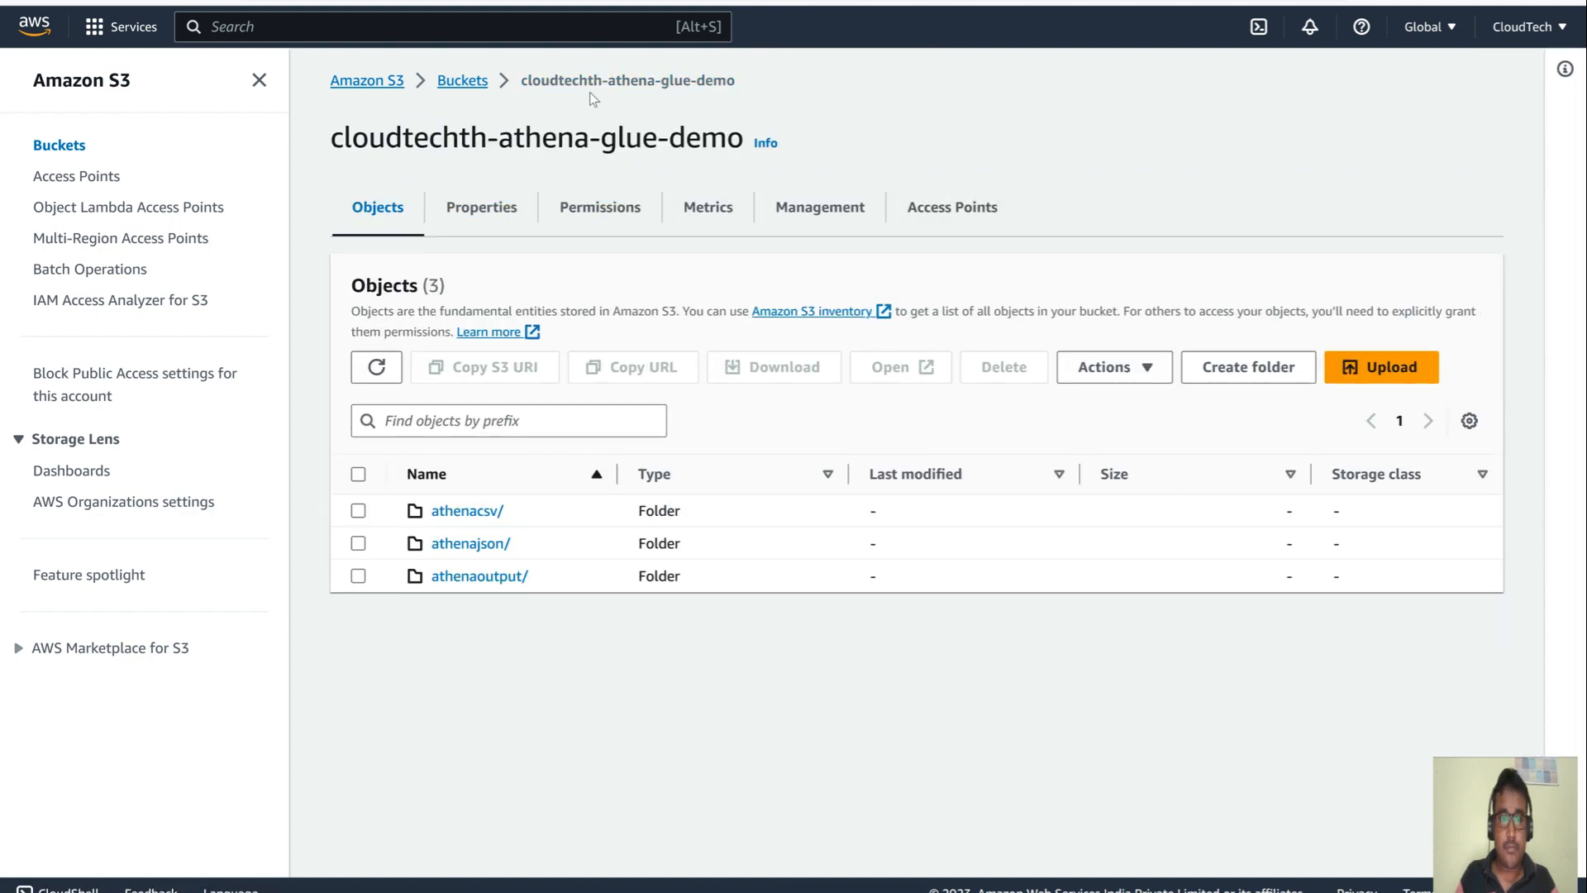
- Switch to the Athena console and start a new workgroup named csv
{"action": "left_click", "coordinate": [170, 2]}
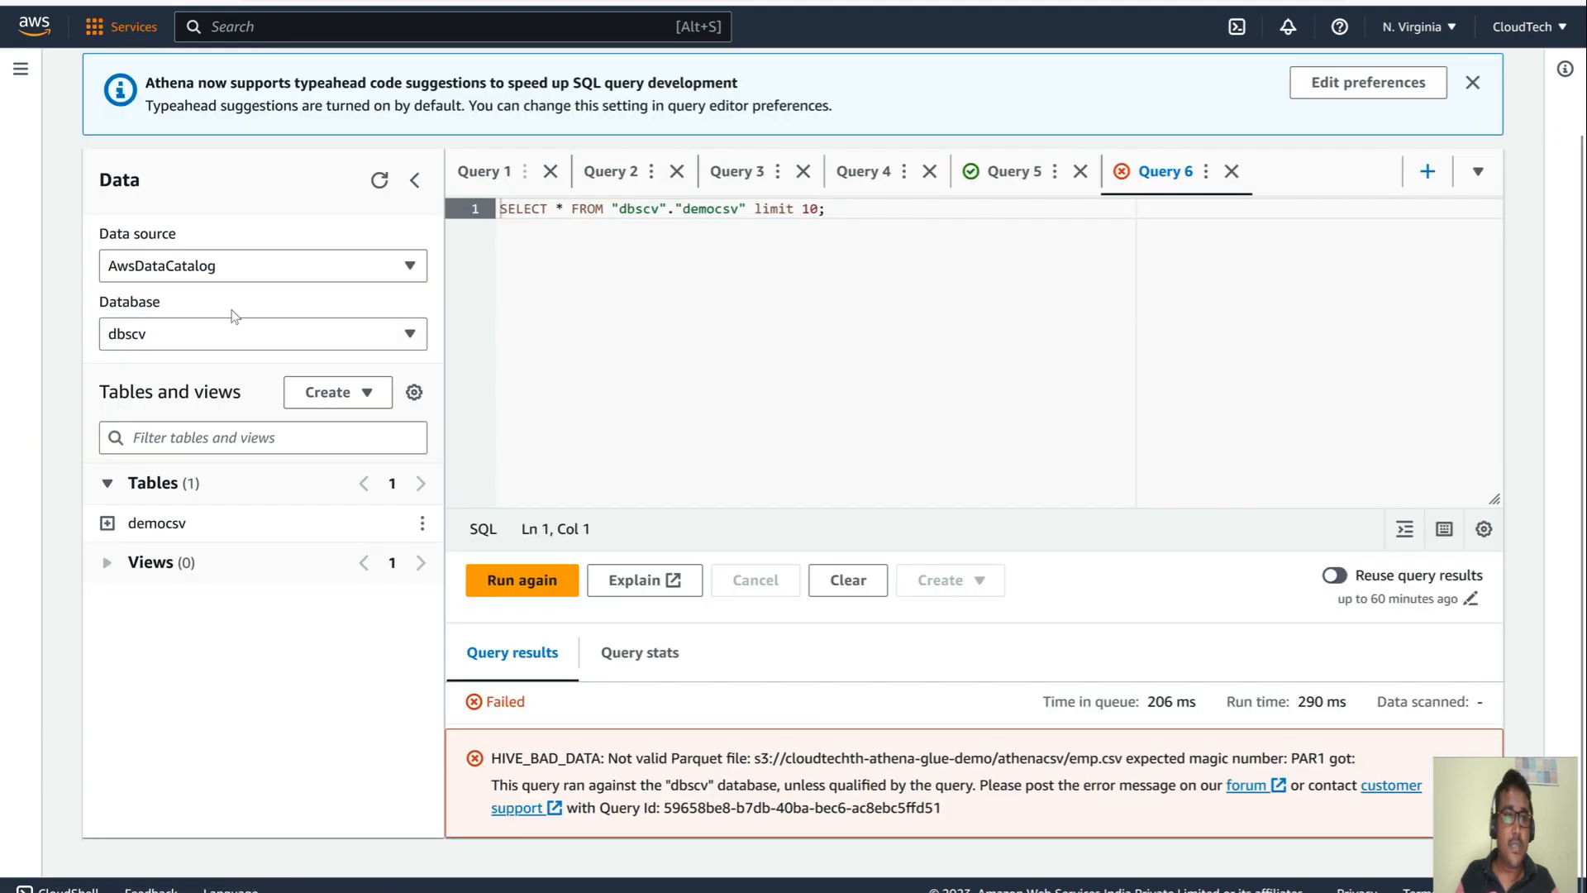
{"action": "scroll", "coordinate": [237, 343], "scroll_direction": "up", "scroll_amount": 2}
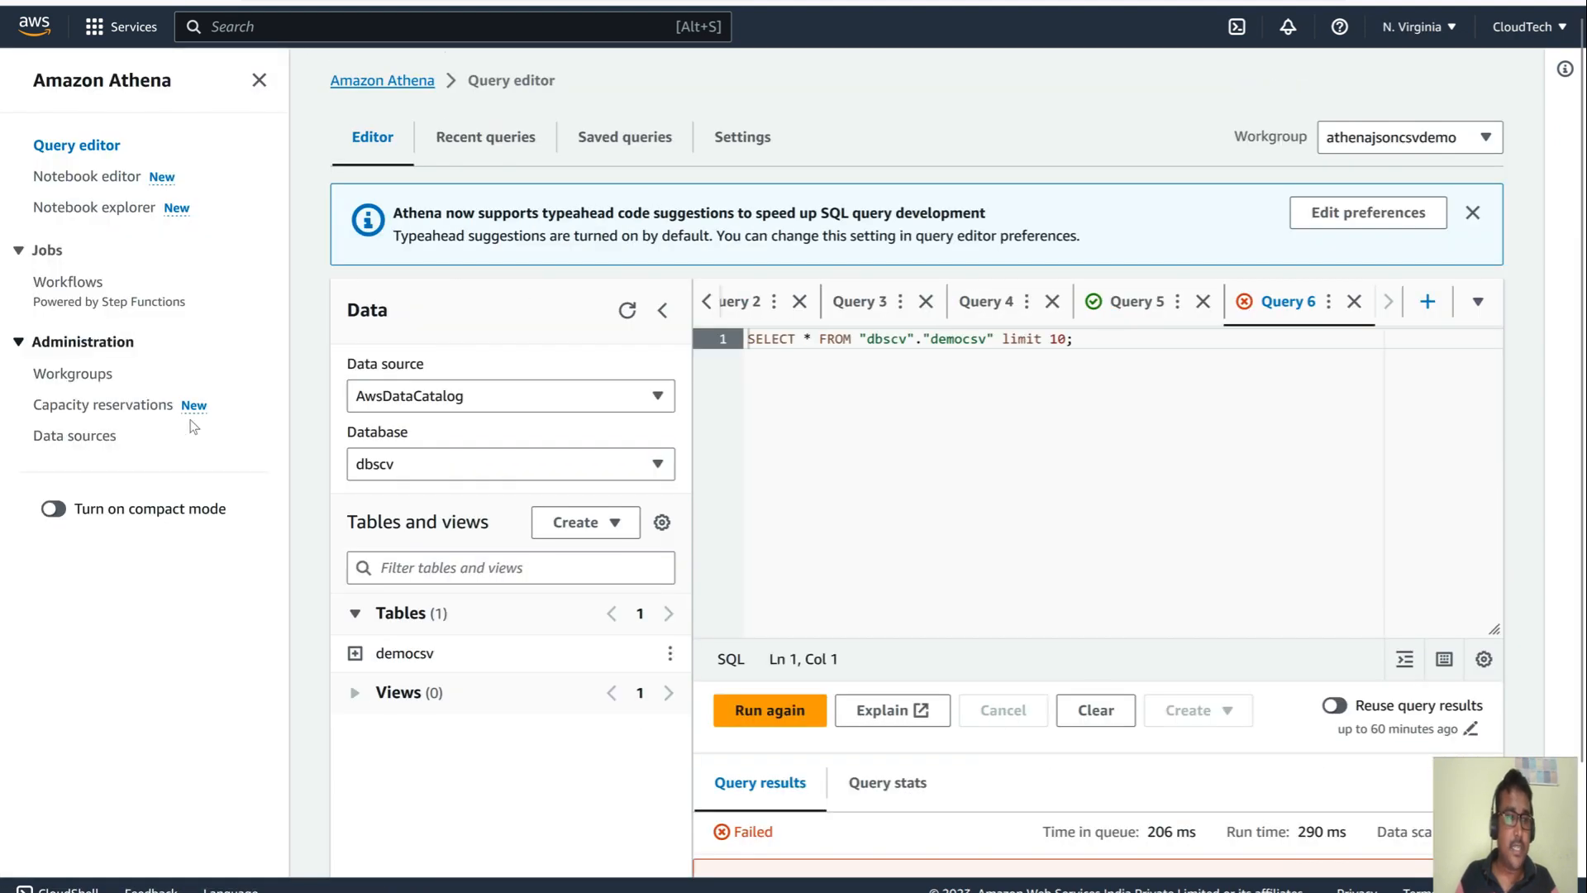
{"action": "left_click", "coordinate": [20, 68]}
{"action": "left_click", "coordinate": [75, 374]}
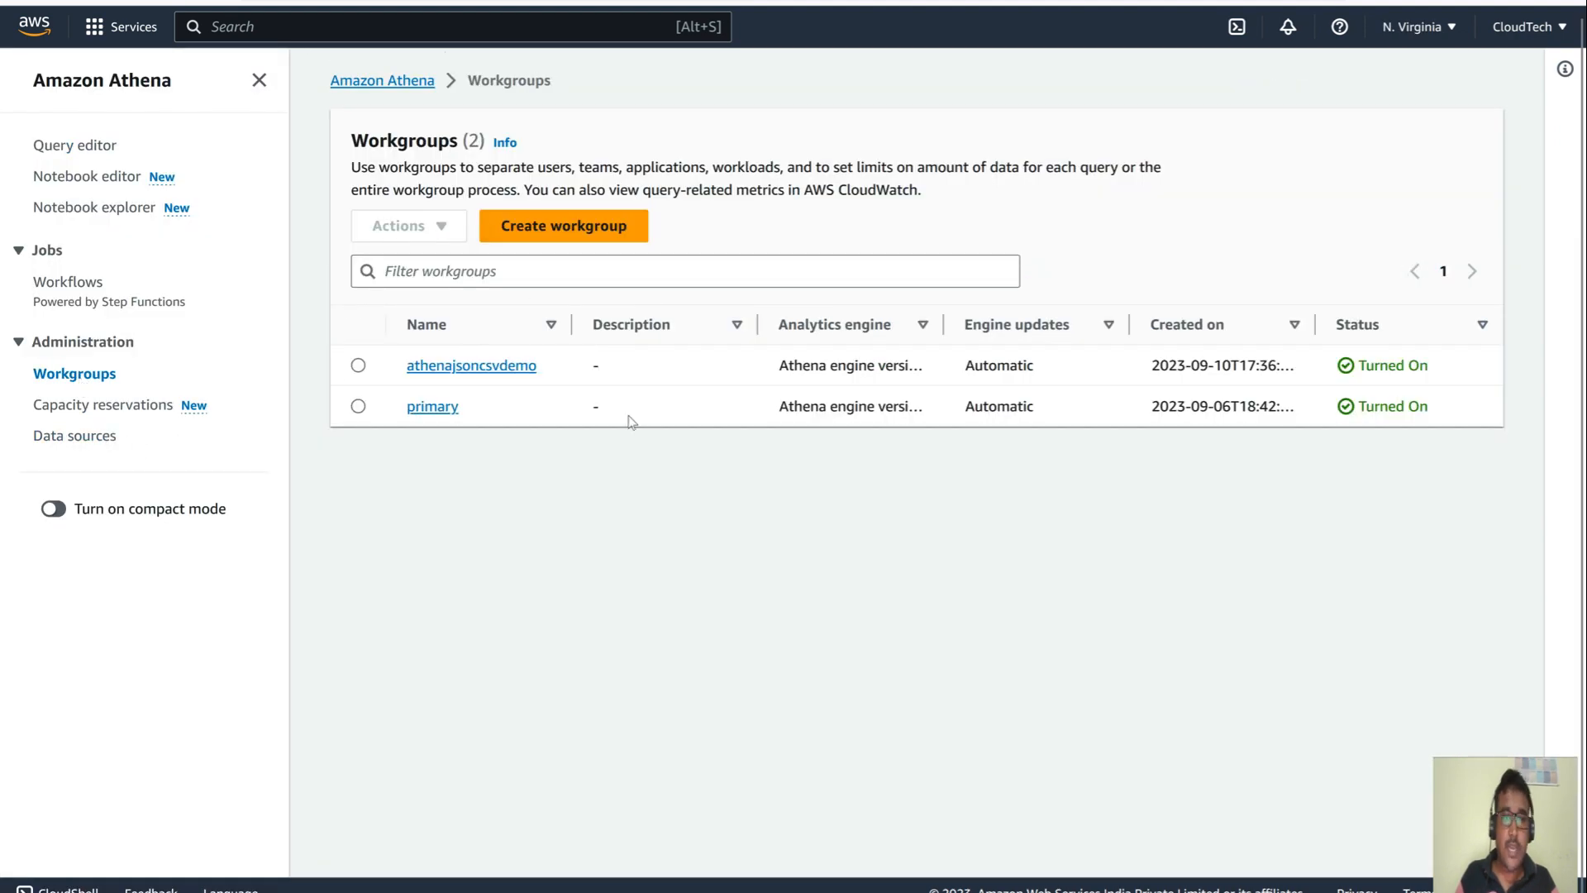
{"action": "left_click", "coordinate": [606, 230]}
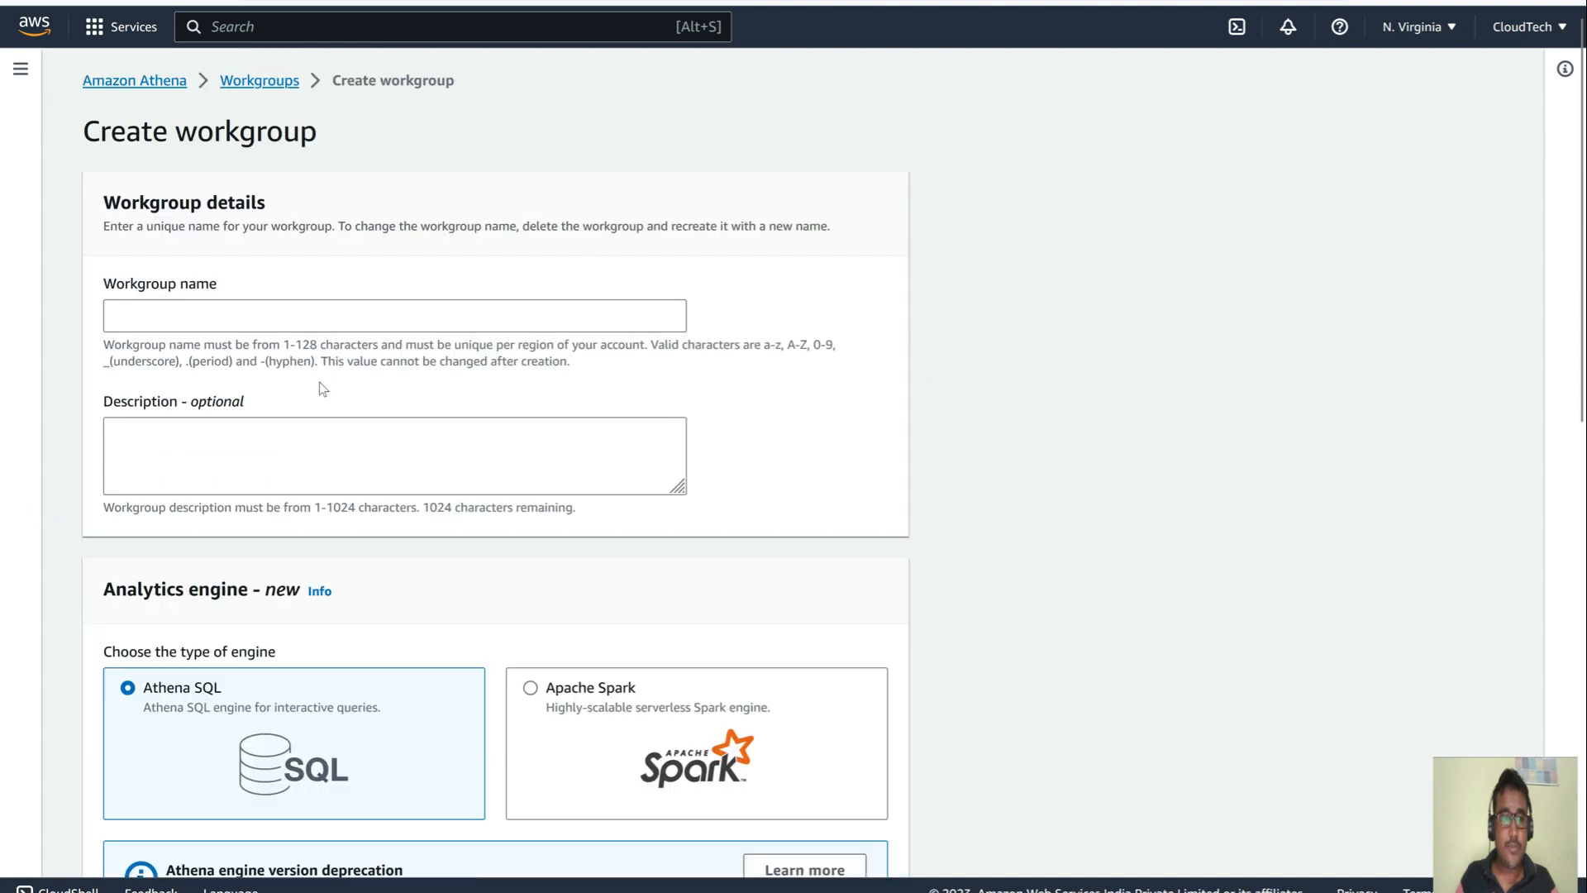
{"action": "left_click", "coordinate": [273, 326]}
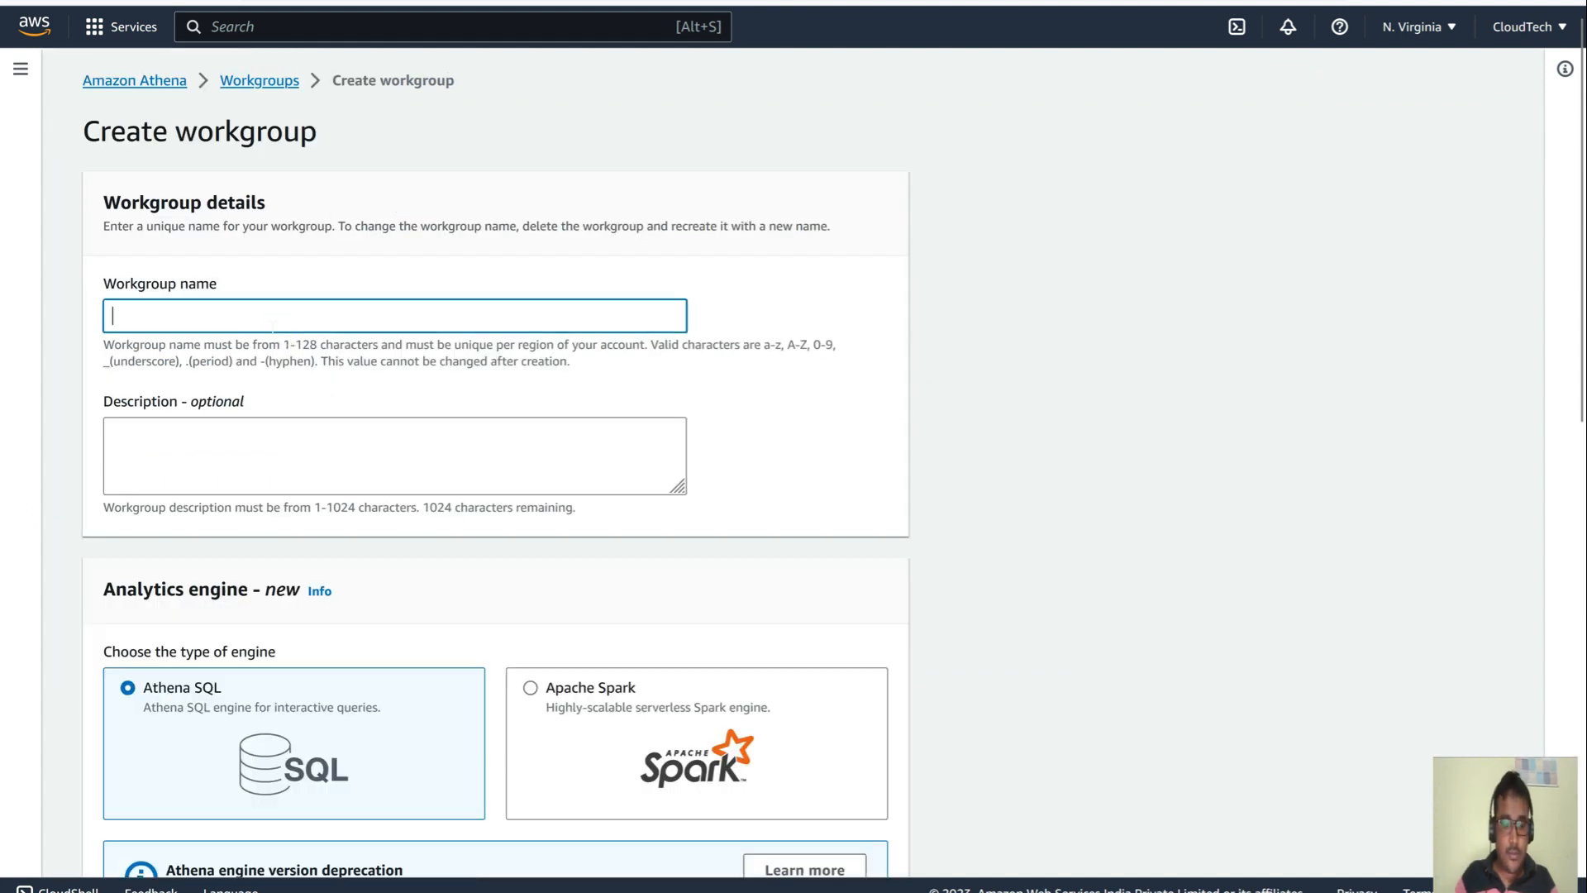
{"action": "type", "text": "csv"}
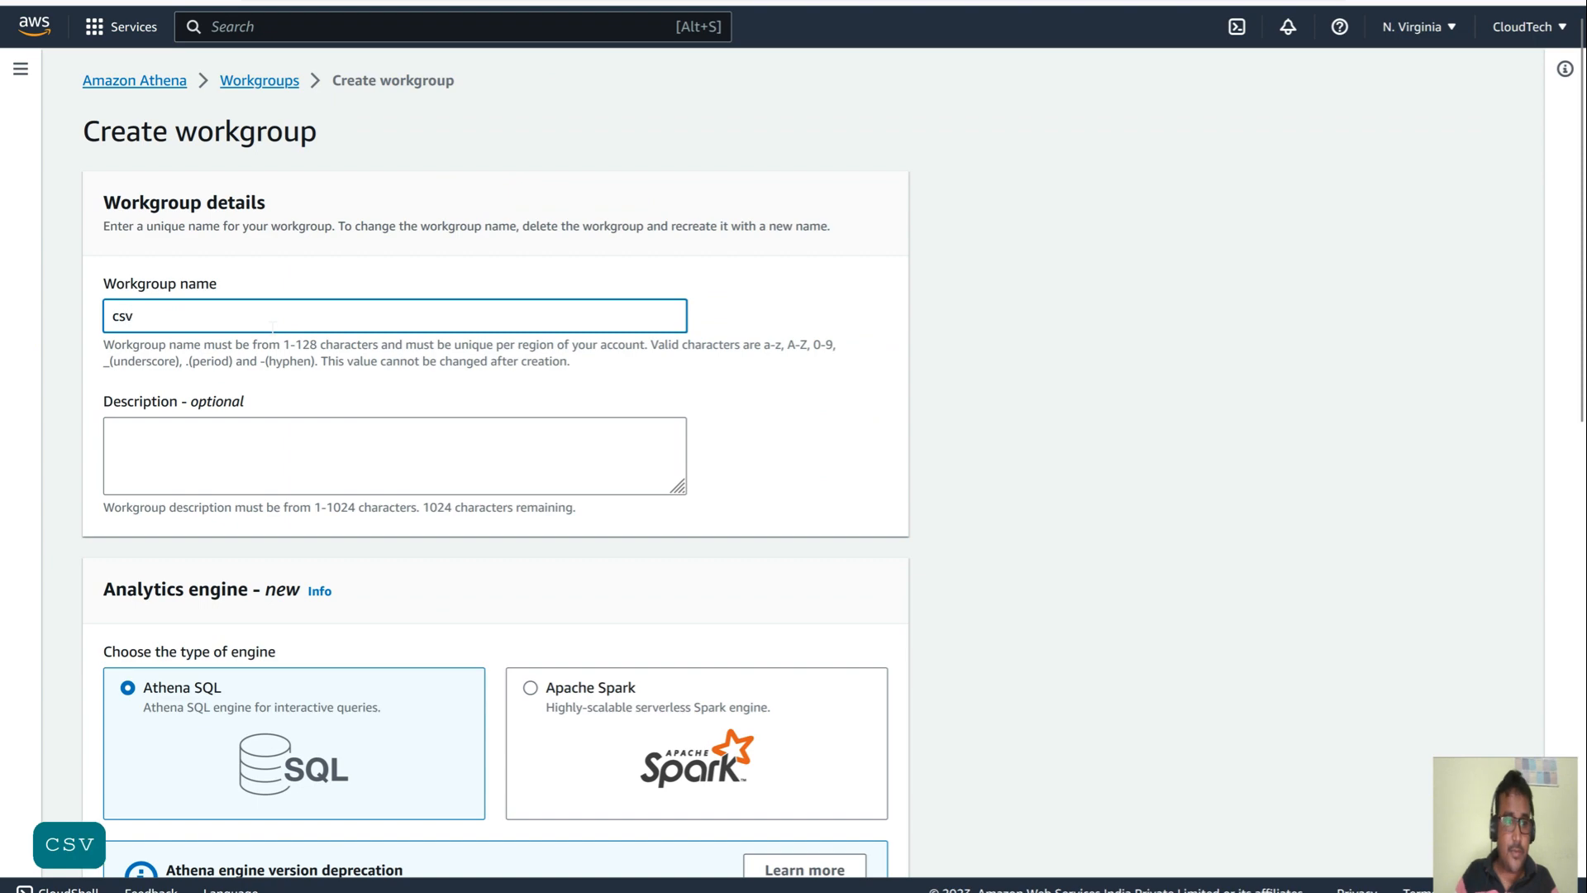
- Set the workgroup's query result location to s3://cloudtechth-athena-glue-demo/athenaoutput/
{"action": "scroll", "coordinate": [353, 532], "scroll_direction": "down", "scroll_amount": 10}
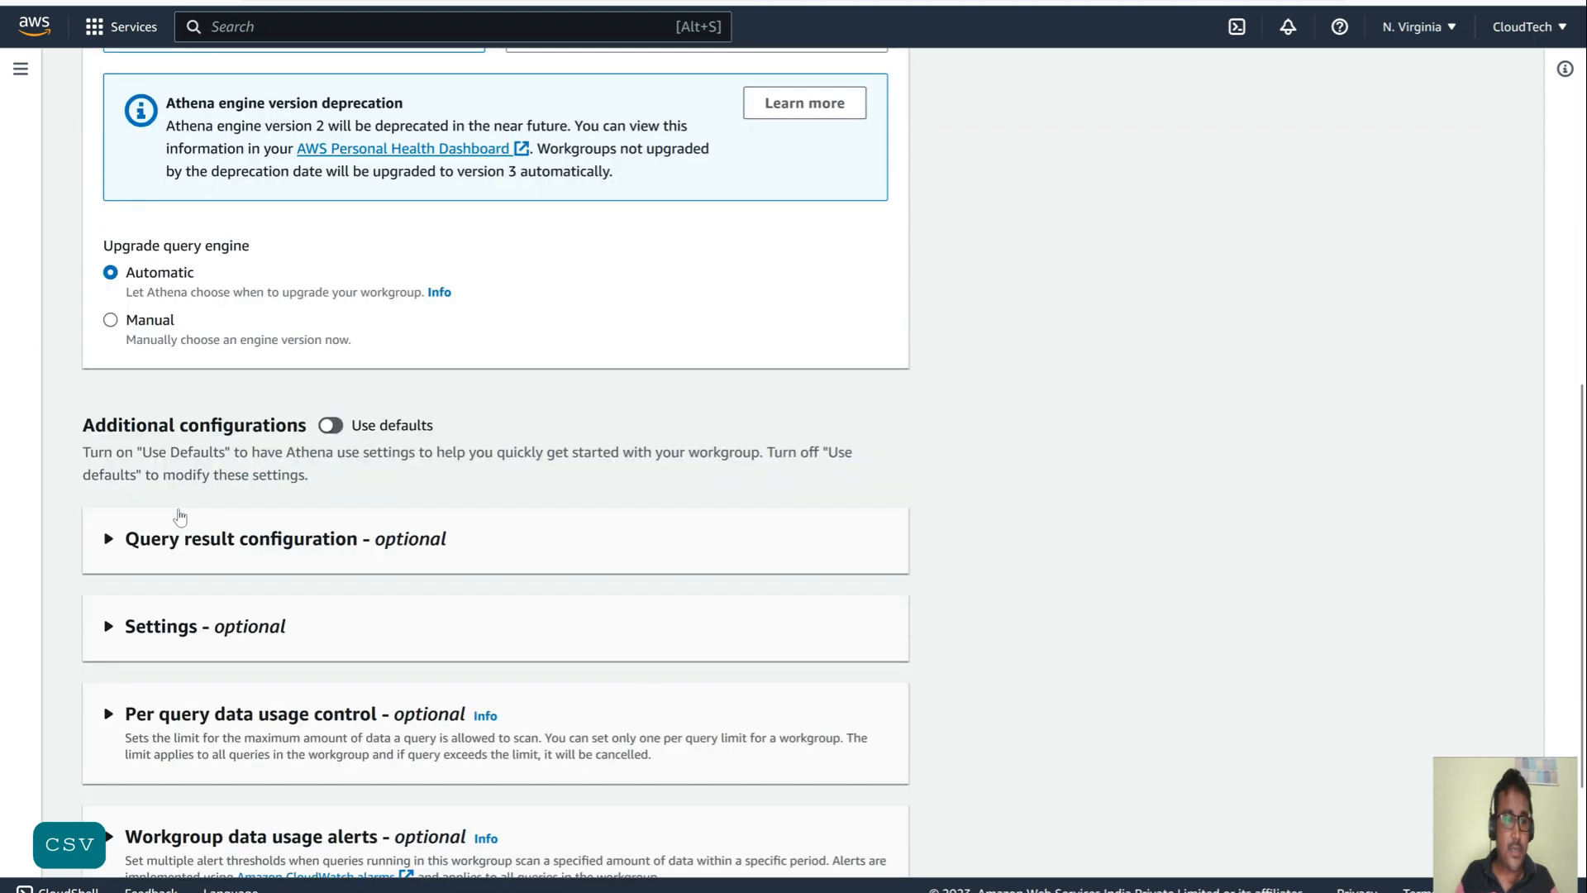
{"action": "scroll", "coordinate": [186, 552], "scroll_direction": "down", "scroll_amount": 1}
{"action": "left_click", "coordinate": [107, 424]}
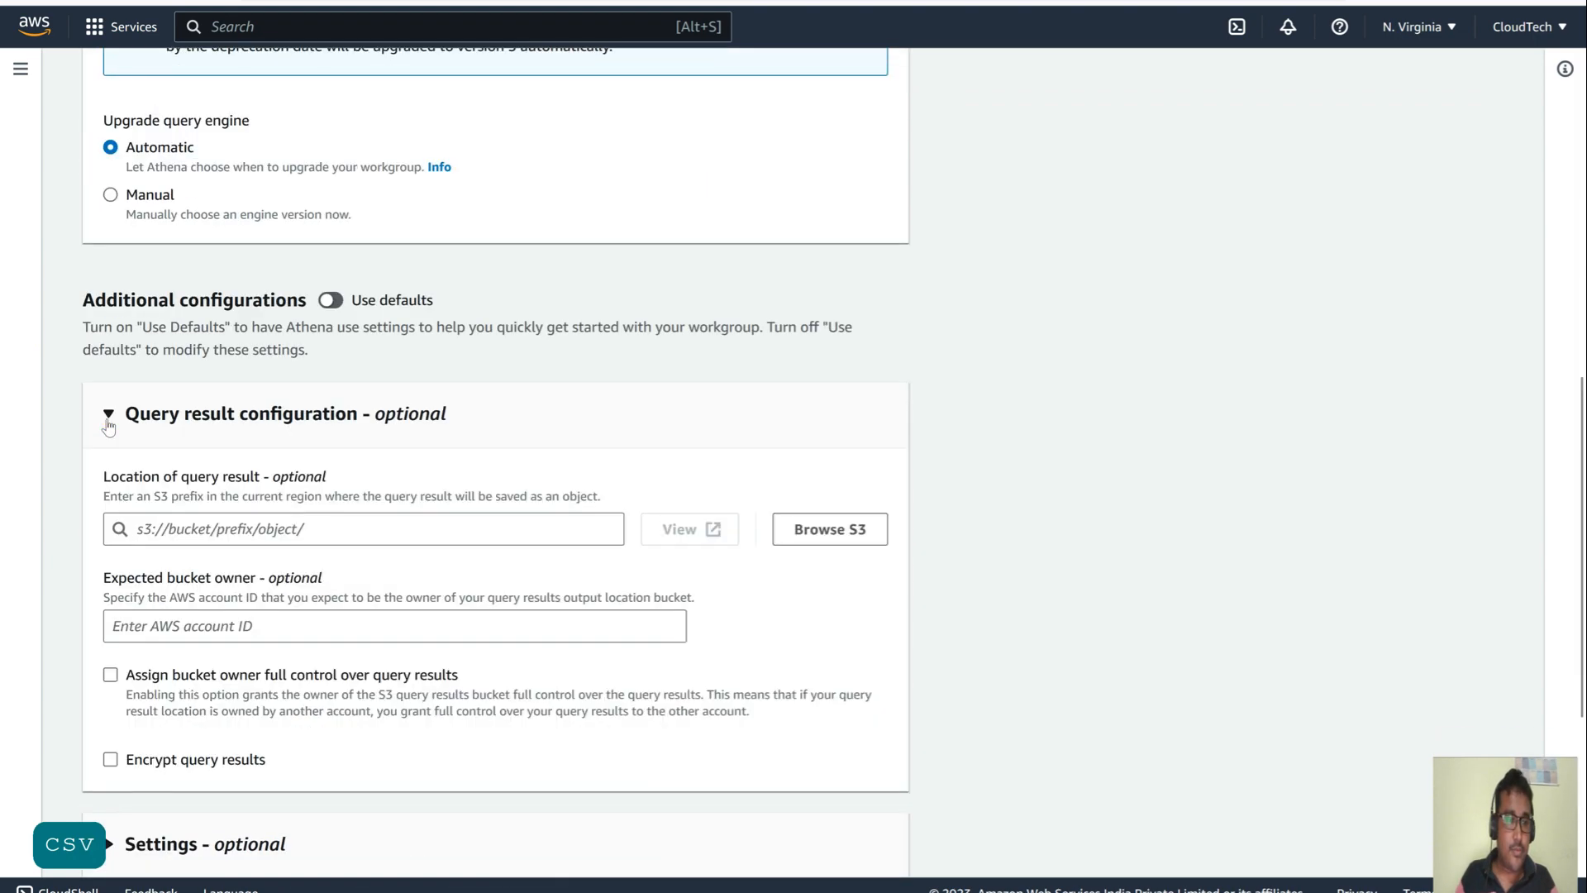
{"action": "left_click", "coordinate": [865, 533]}
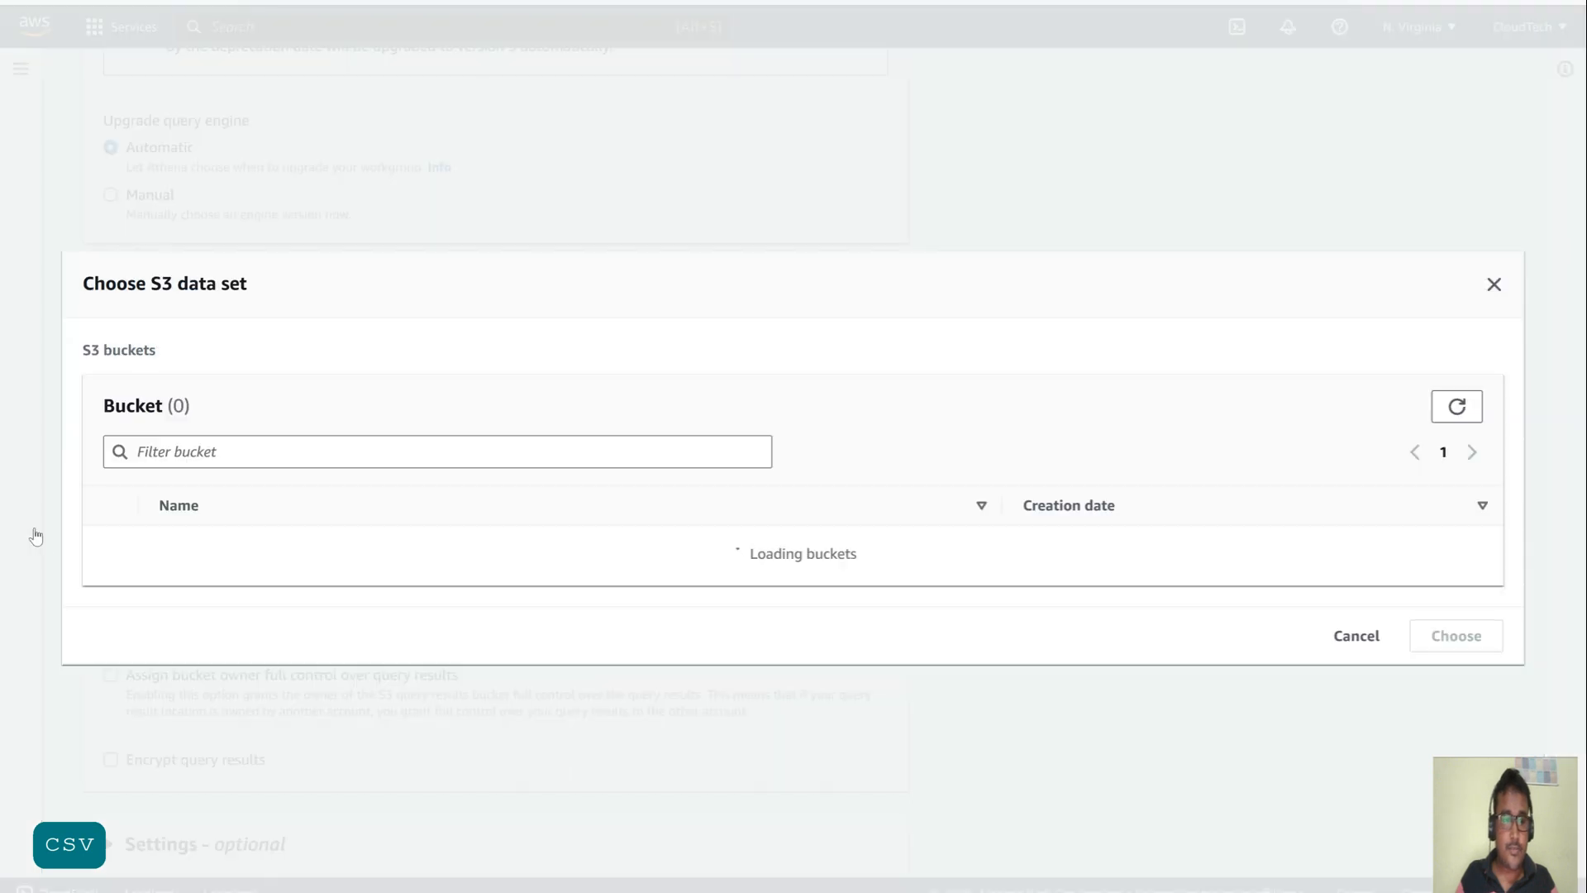
{"action": "left_click", "coordinate": [245, 554]}
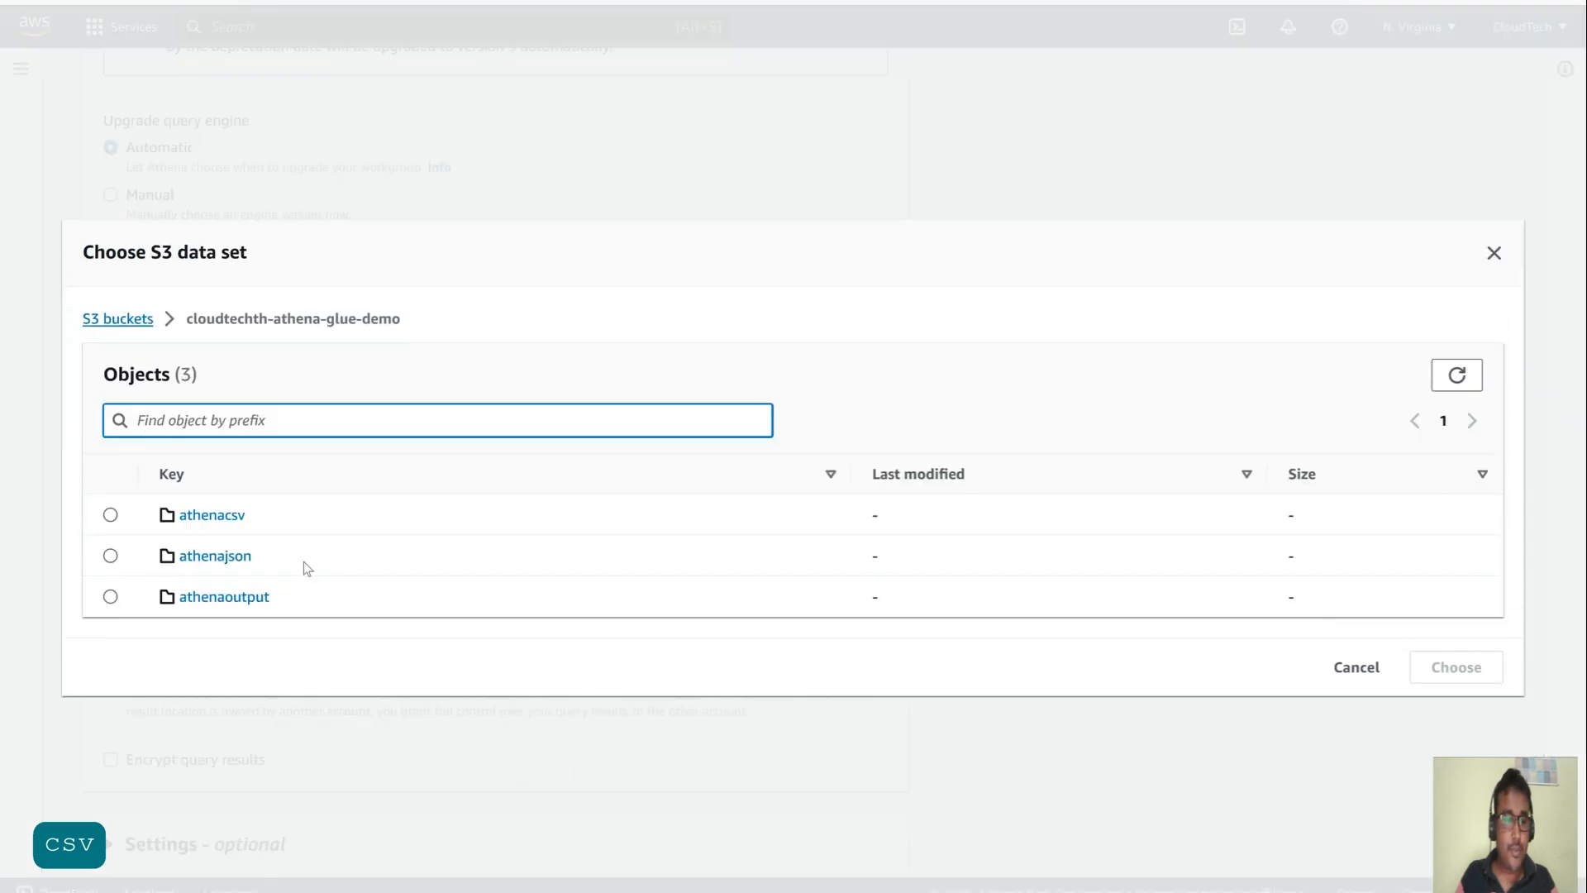
{"action": "left_click", "coordinate": [223, 597]}
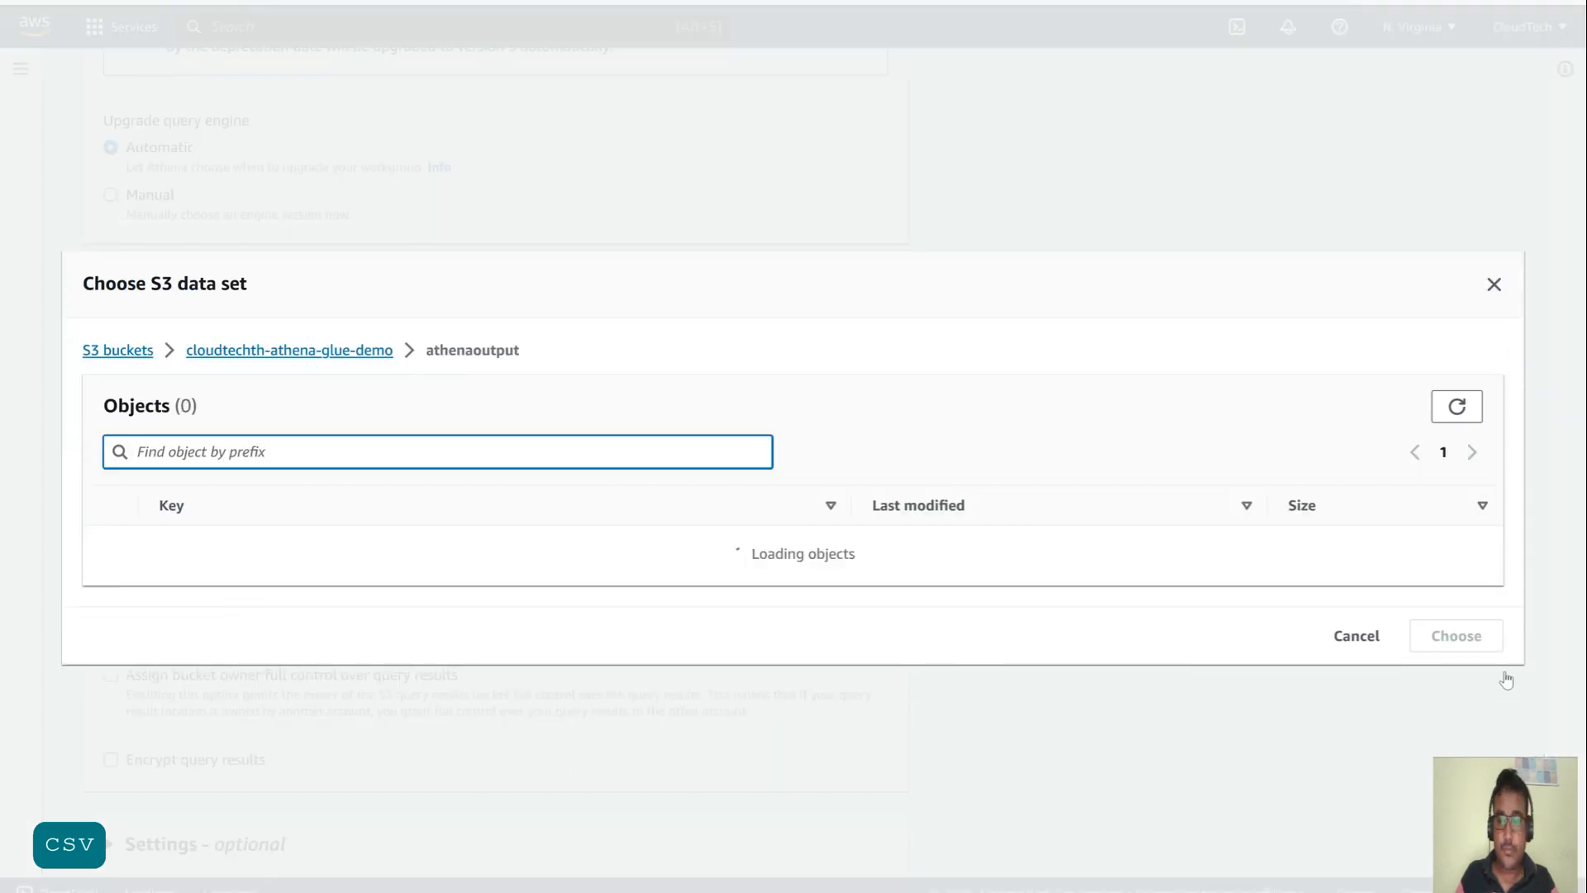
{"action": "left_click", "coordinate": [286, 362]}
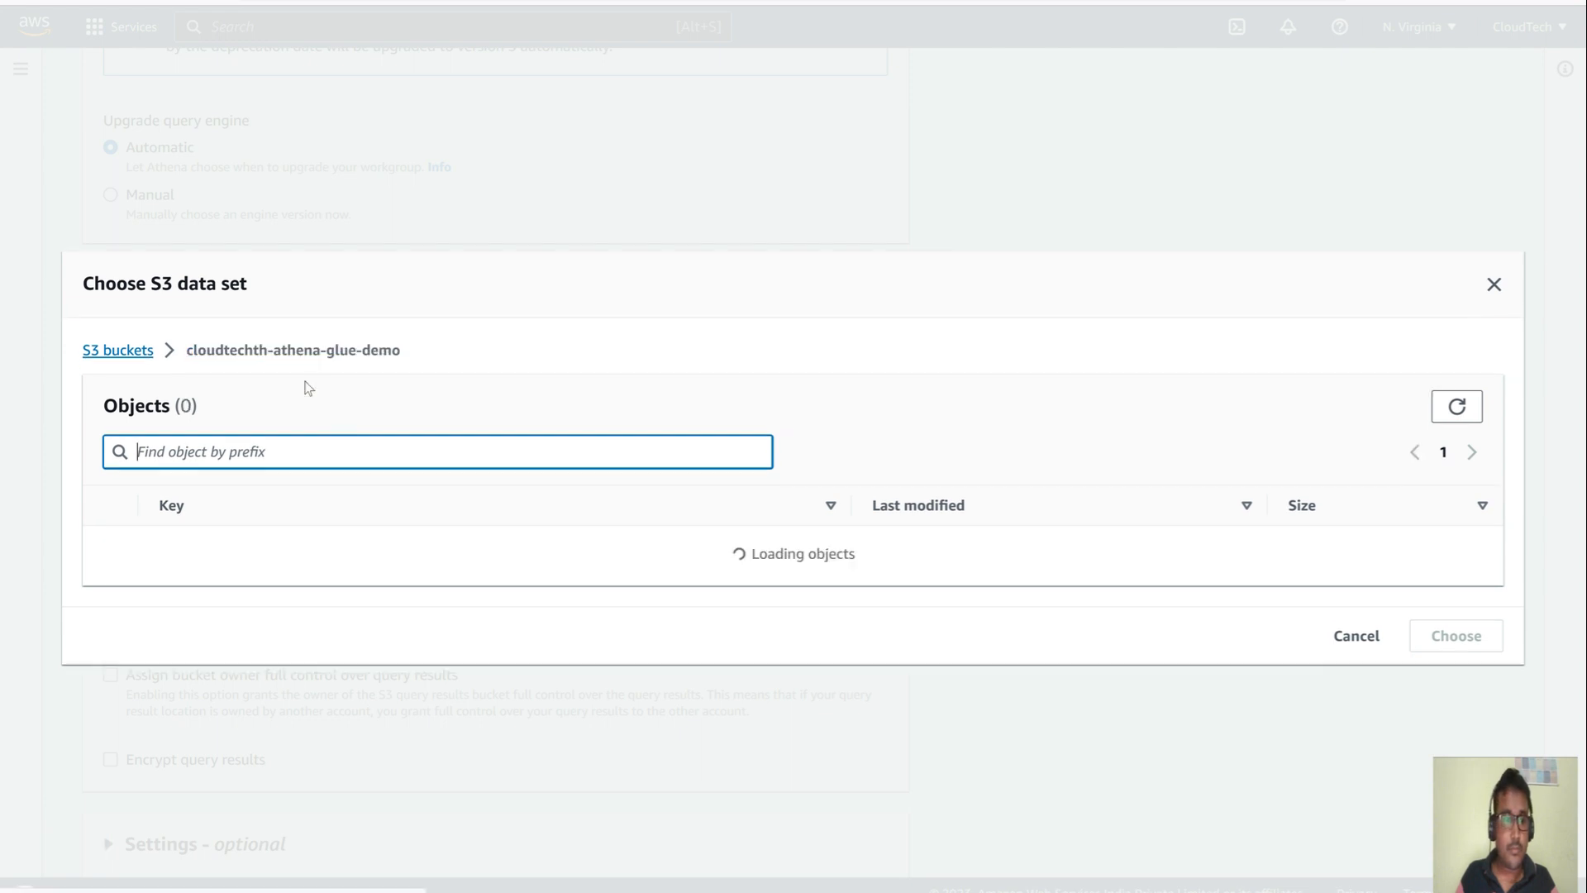
{"action": "left_click", "coordinate": [110, 596]}
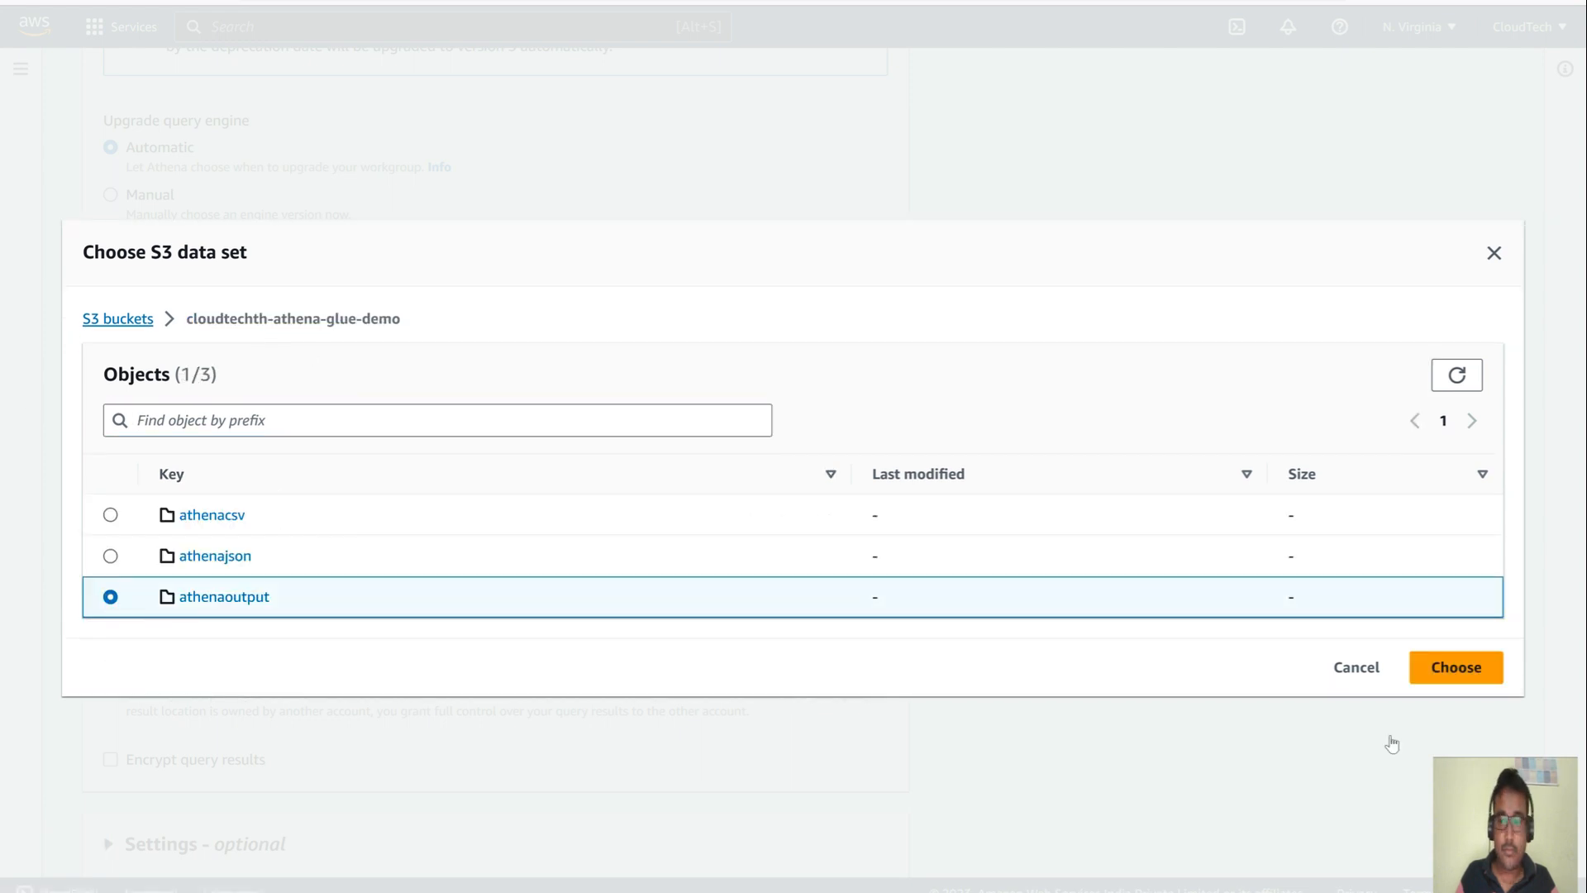
{"action": "left_click", "coordinate": [1456, 666]}
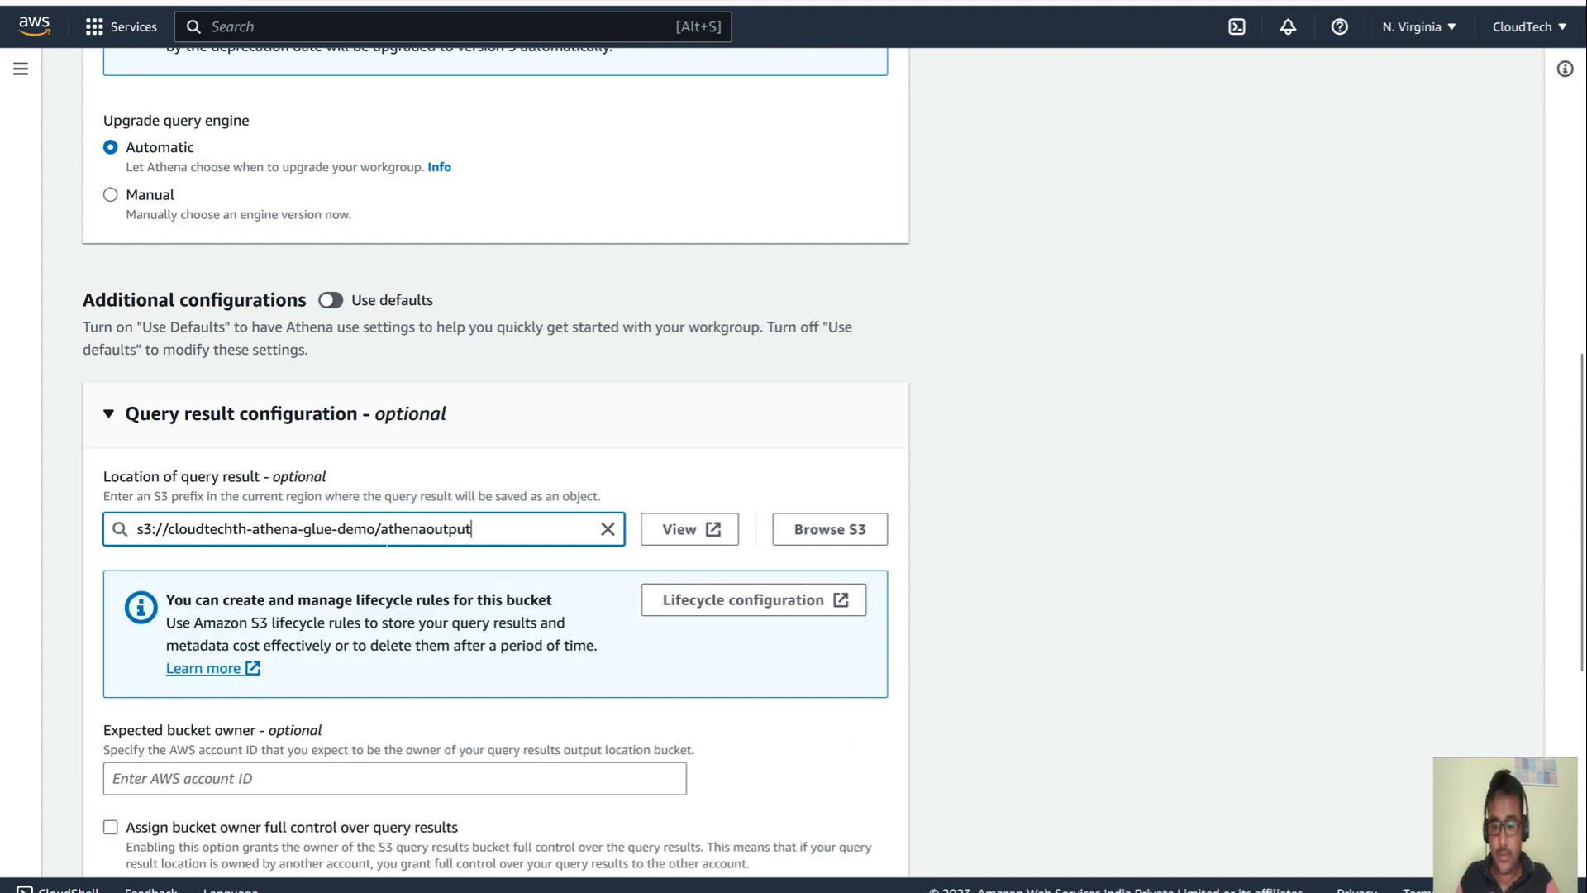
{"action": "type", "text": "/"}
- Leave the remaining optional settings as they are, create the csv workgroup and return to the workgroups list
{"action": "scroll", "coordinate": [510, 575], "scroll_direction": "down", "scroll_amount": 5}
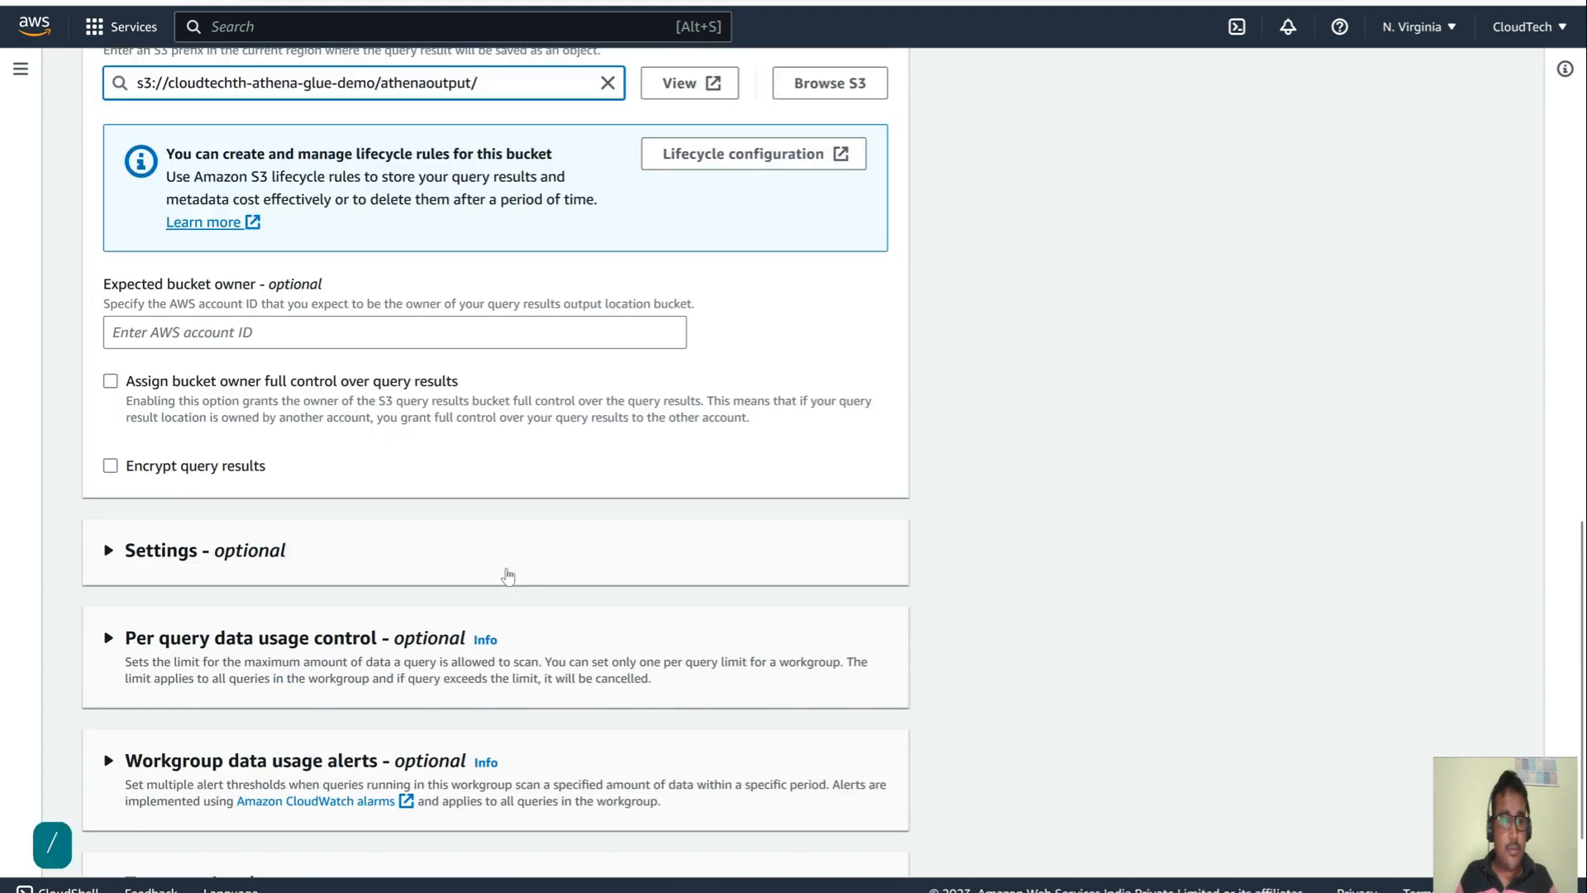
{"action": "scroll", "coordinate": [513, 578], "scroll_direction": "down", "scroll_amount": 2}
{"action": "left_click", "coordinate": [797, 837]}
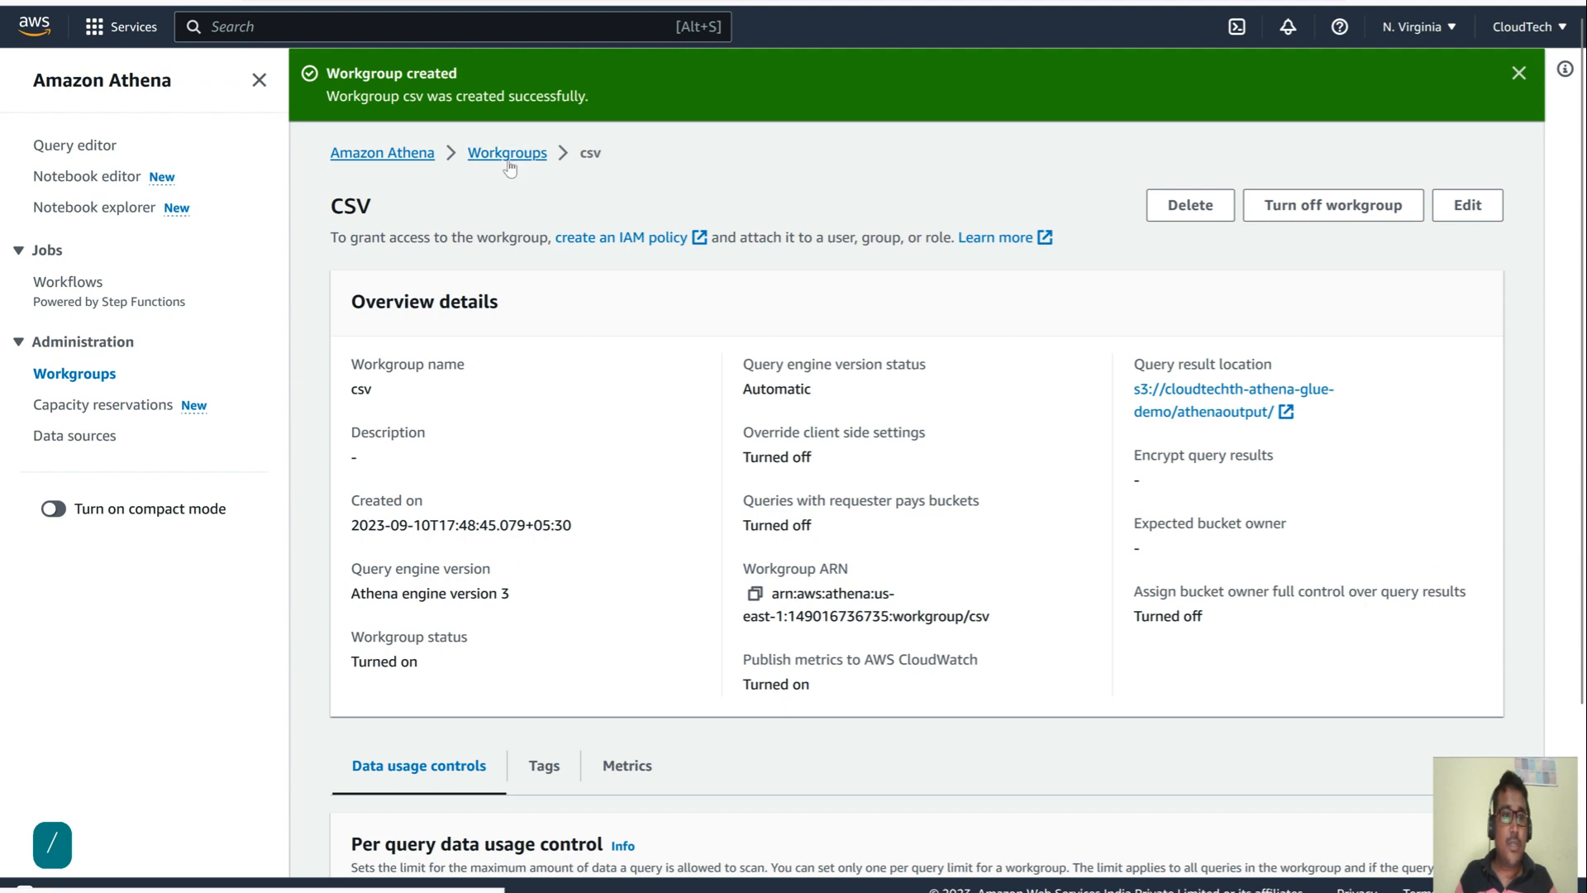
{"action": "left_click", "coordinate": [484, 155]}
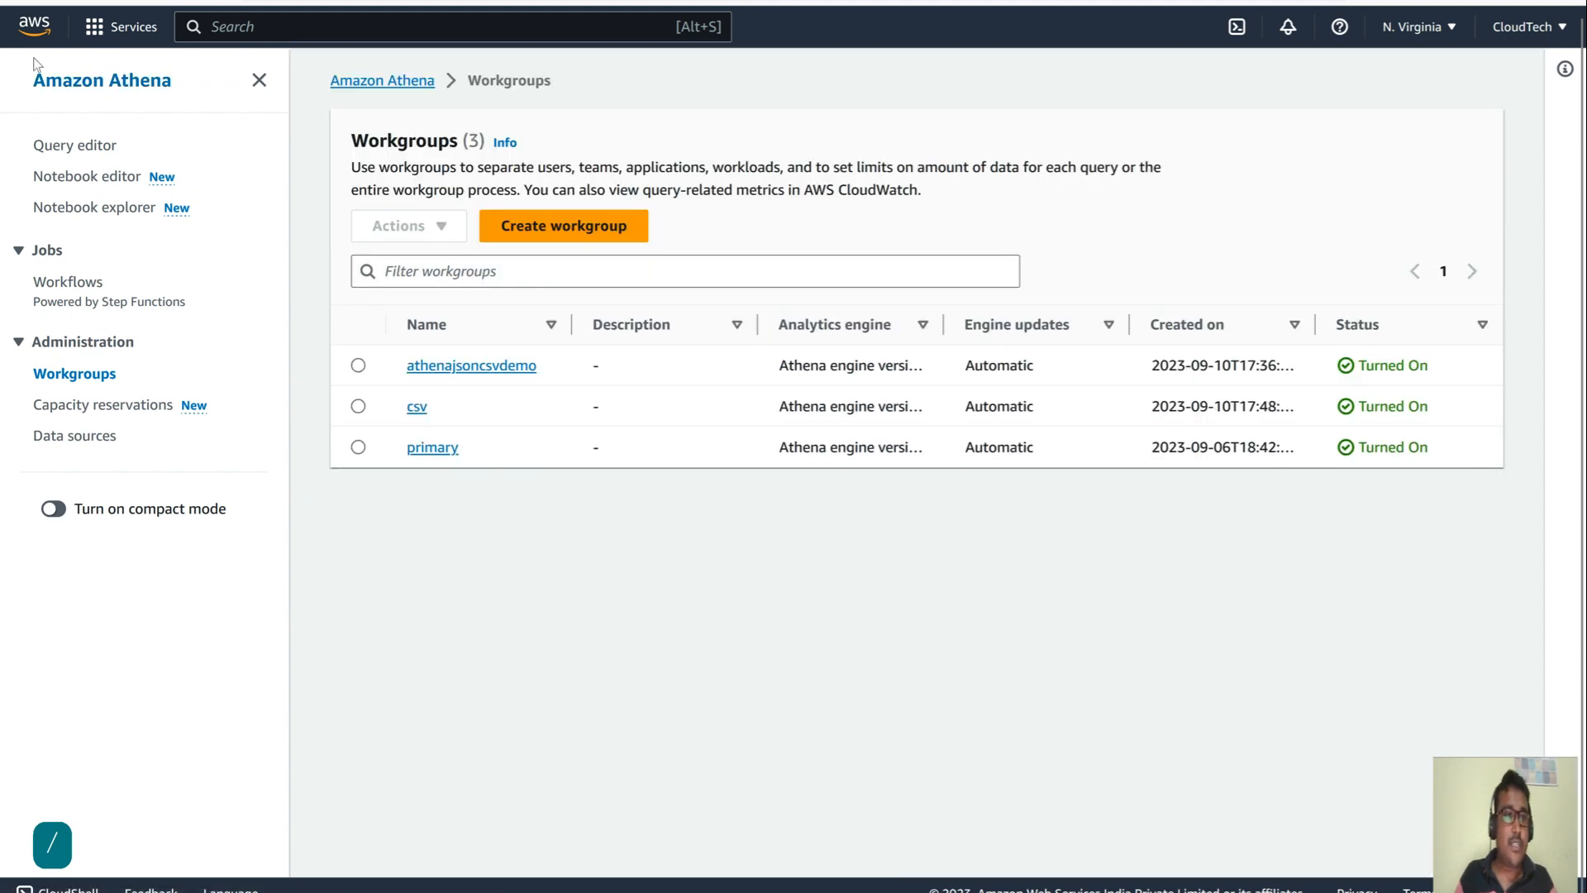
- Switch the query editor's workgroup from its settings page to csv, acknowledge the workgroup settings and check its recent queries
{"action": "left_click", "coordinate": [82, 147]}
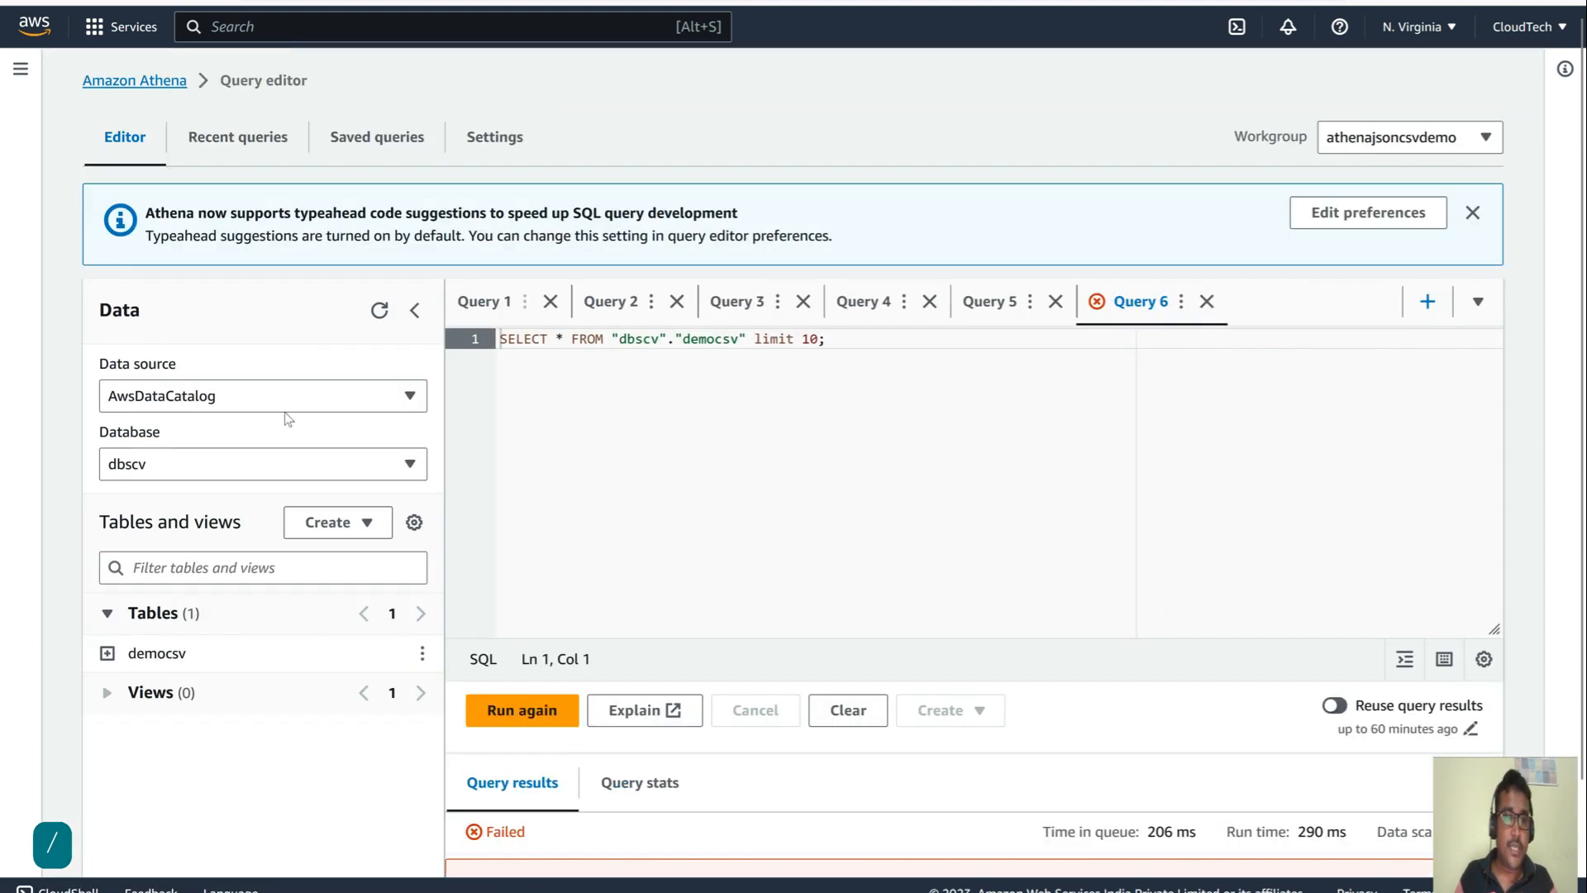
{"action": "left_click", "coordinate": [476, 140]}
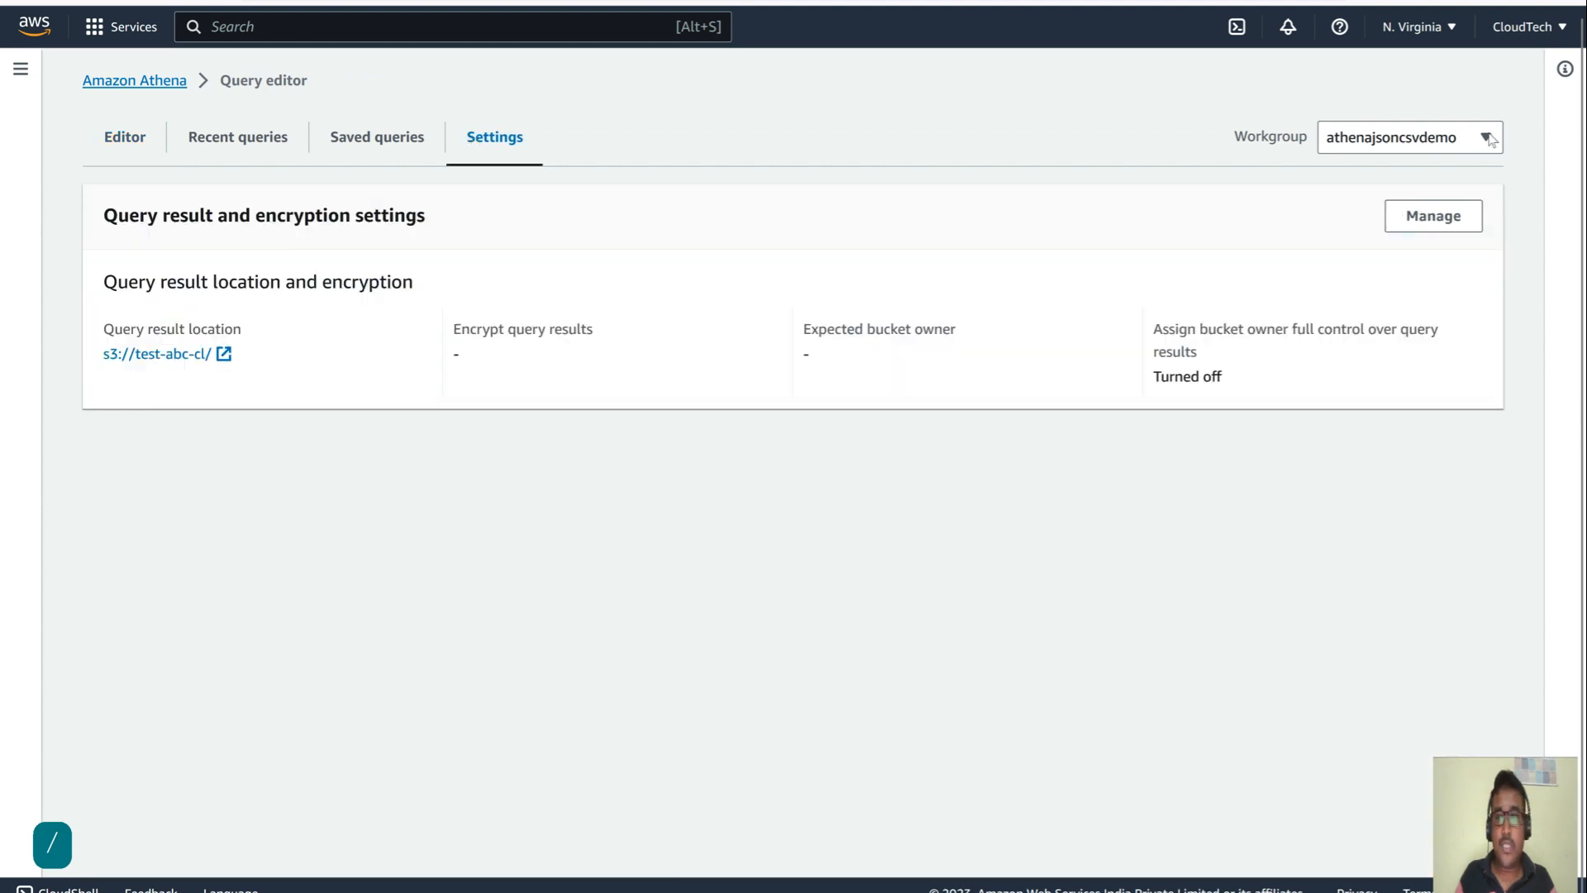
{"action": "left_click", "coordinate": [1457, 136]}
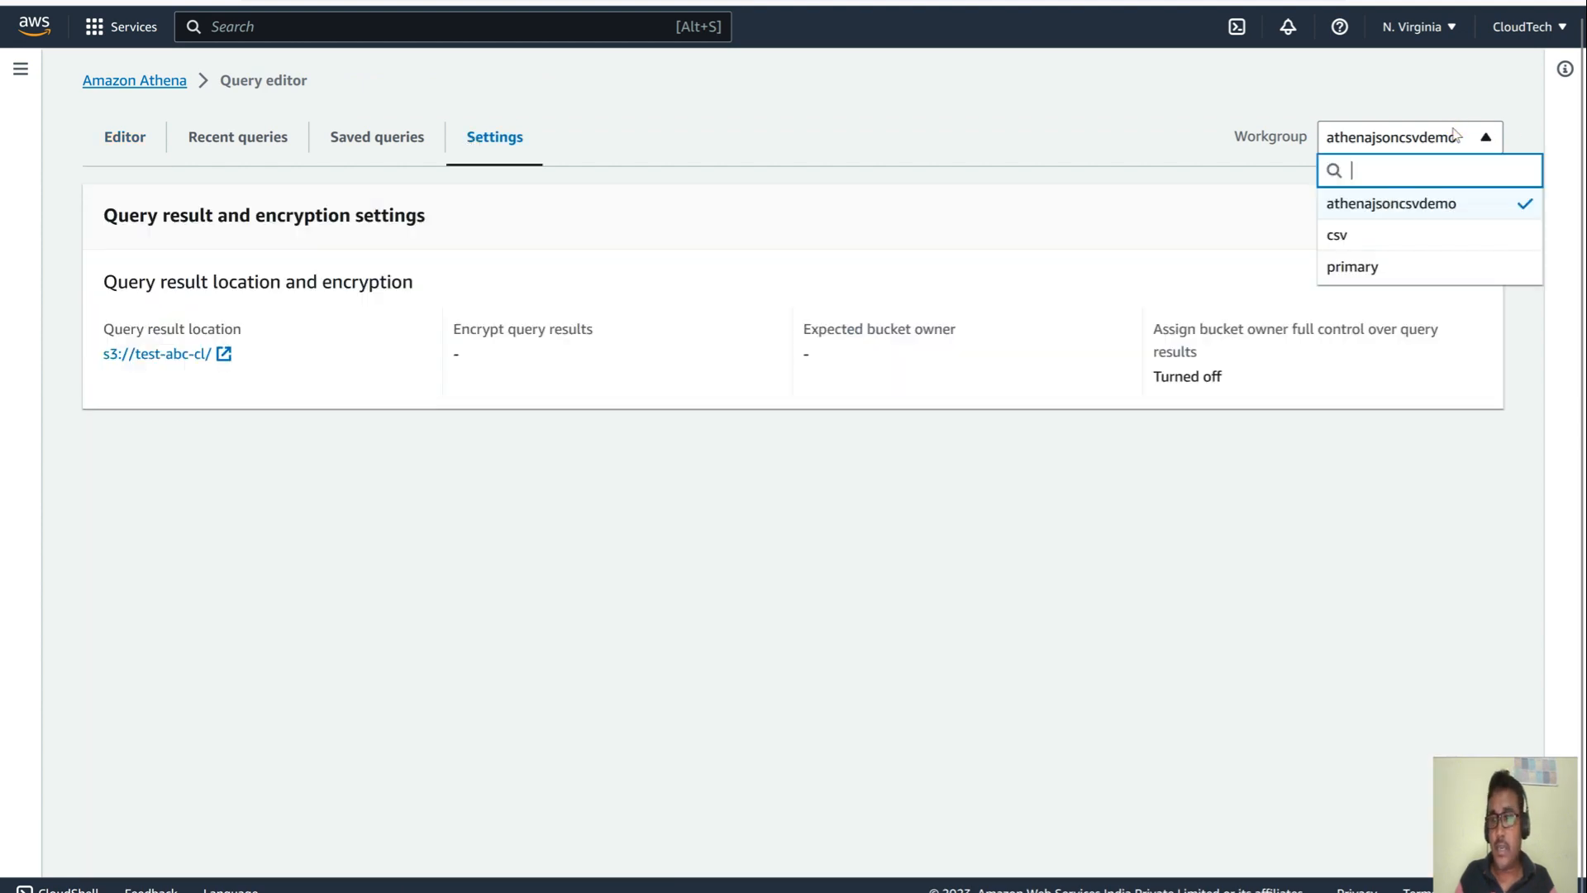
{"action": "left_click", "coordinate": [1344, 237]}
{"action": "left_click", "coordinate": [1043, 585]}
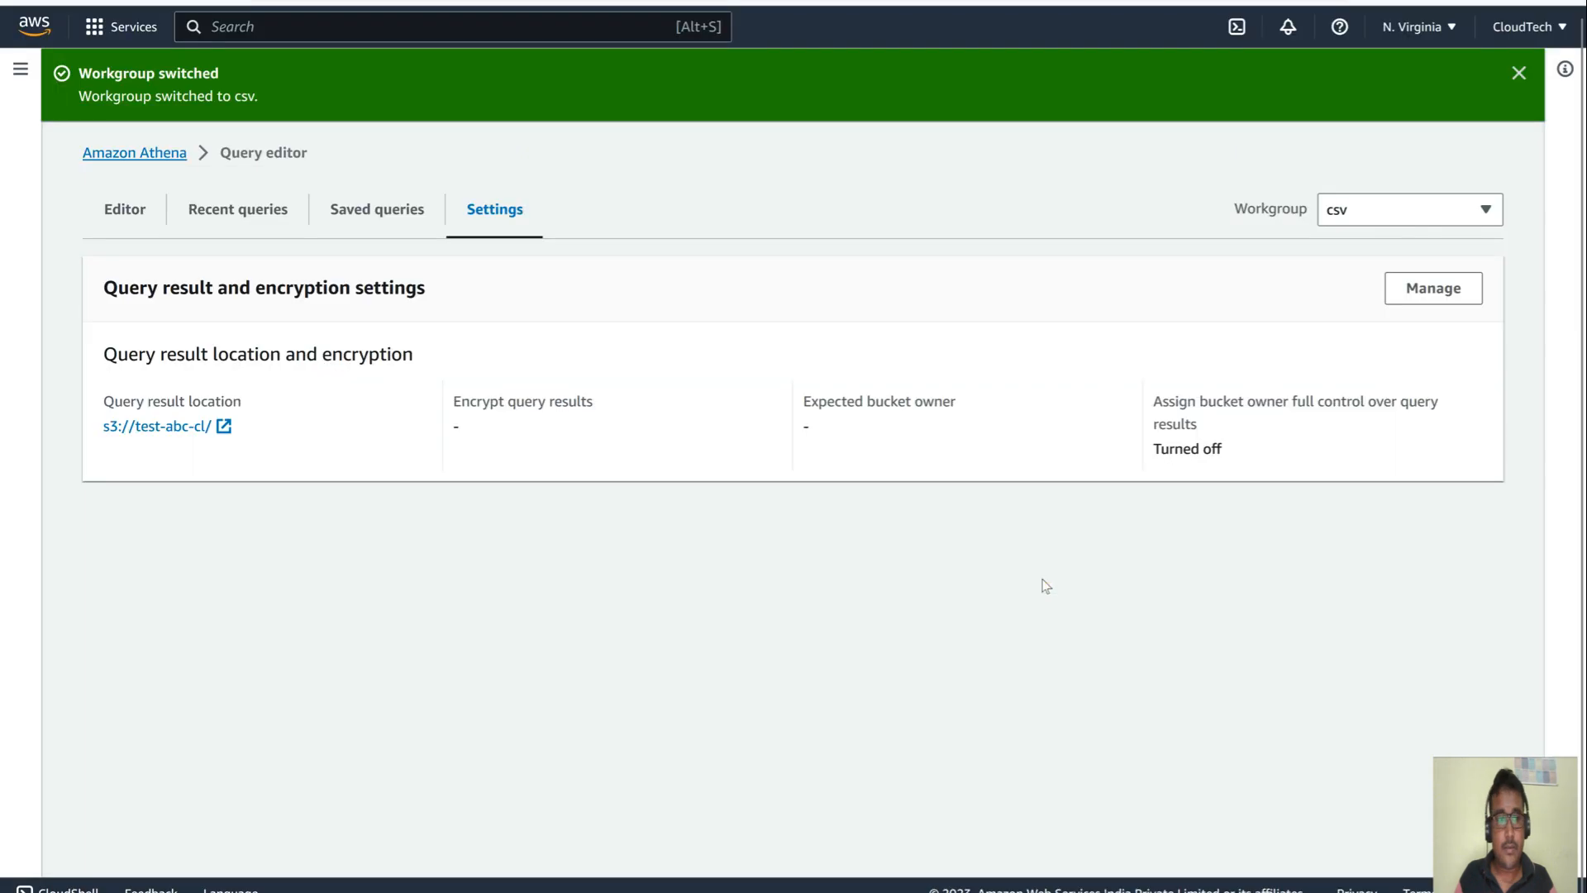
{"action": "left_click", "coordinate": [404, 207]}
{"action": "left_click", "coordinate": [208, 220]}
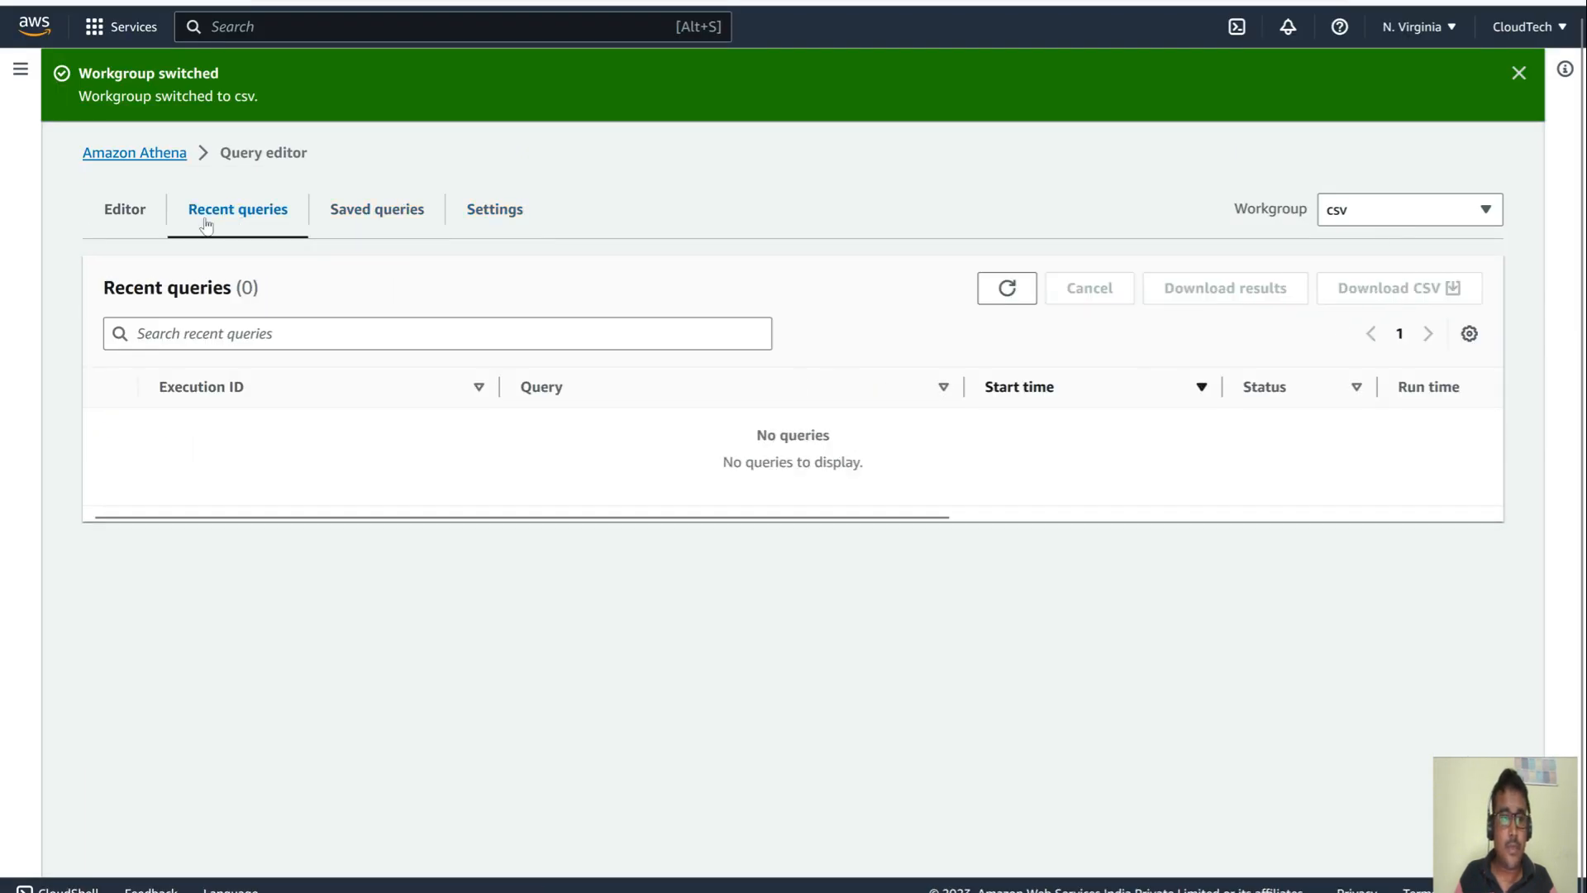
- Return to the query editor and open AWS Glue through the crawler option for creating a table from a data source
{"action": "left_click", "coordinate": [113, 217]}
{"action": "scroll", "coordinate": [274, 457], "scroll_direction": "down", "scroll_amount": 3}
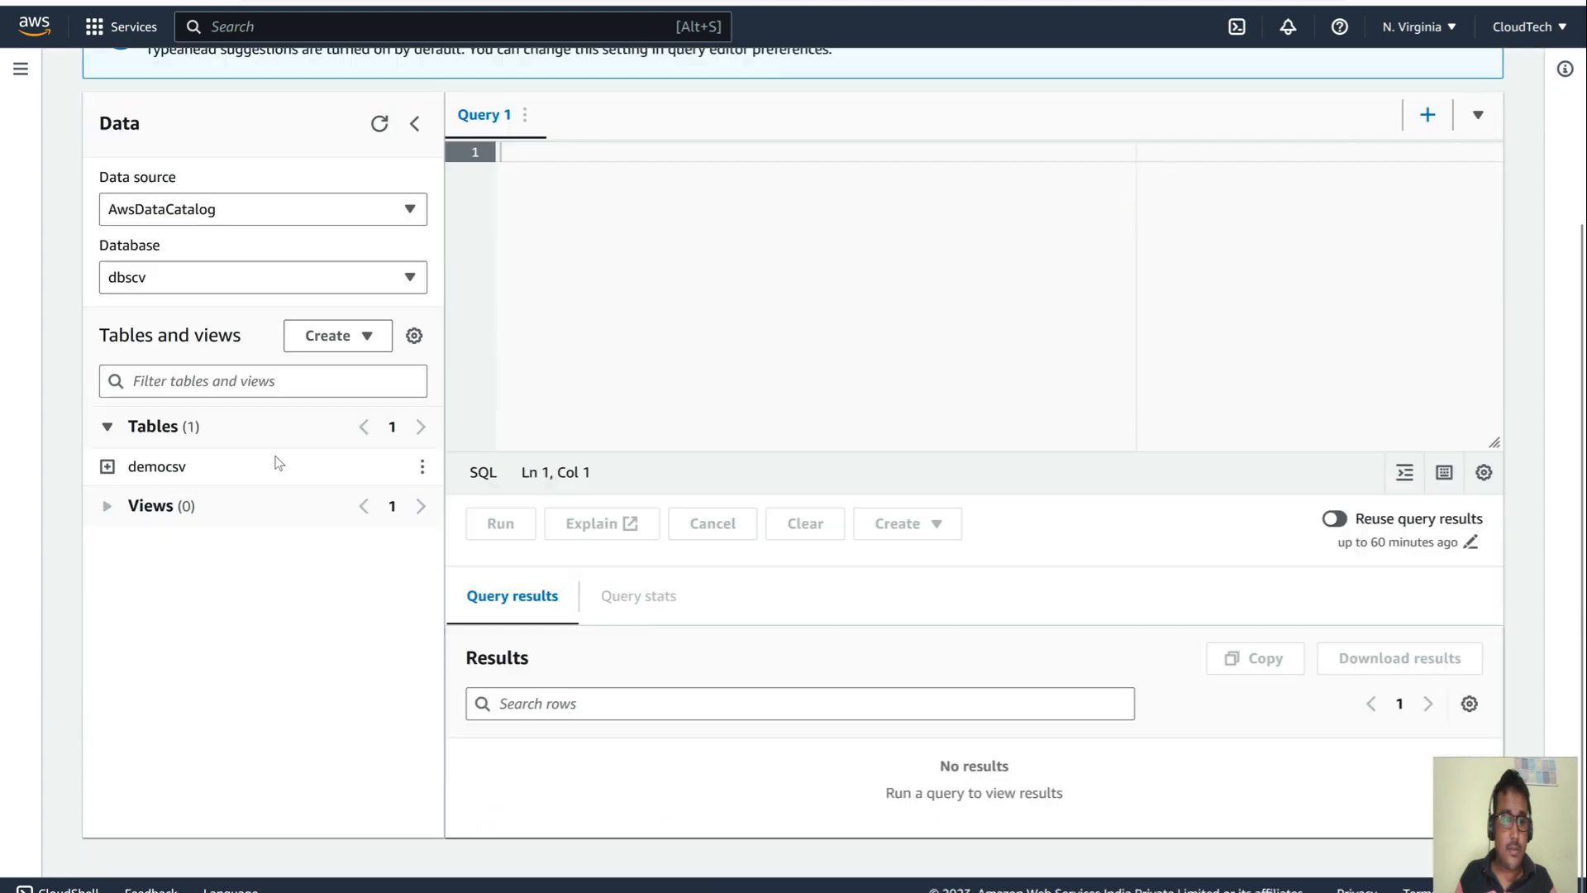
{"action": "left_click", "coordinate": [367, 337]}
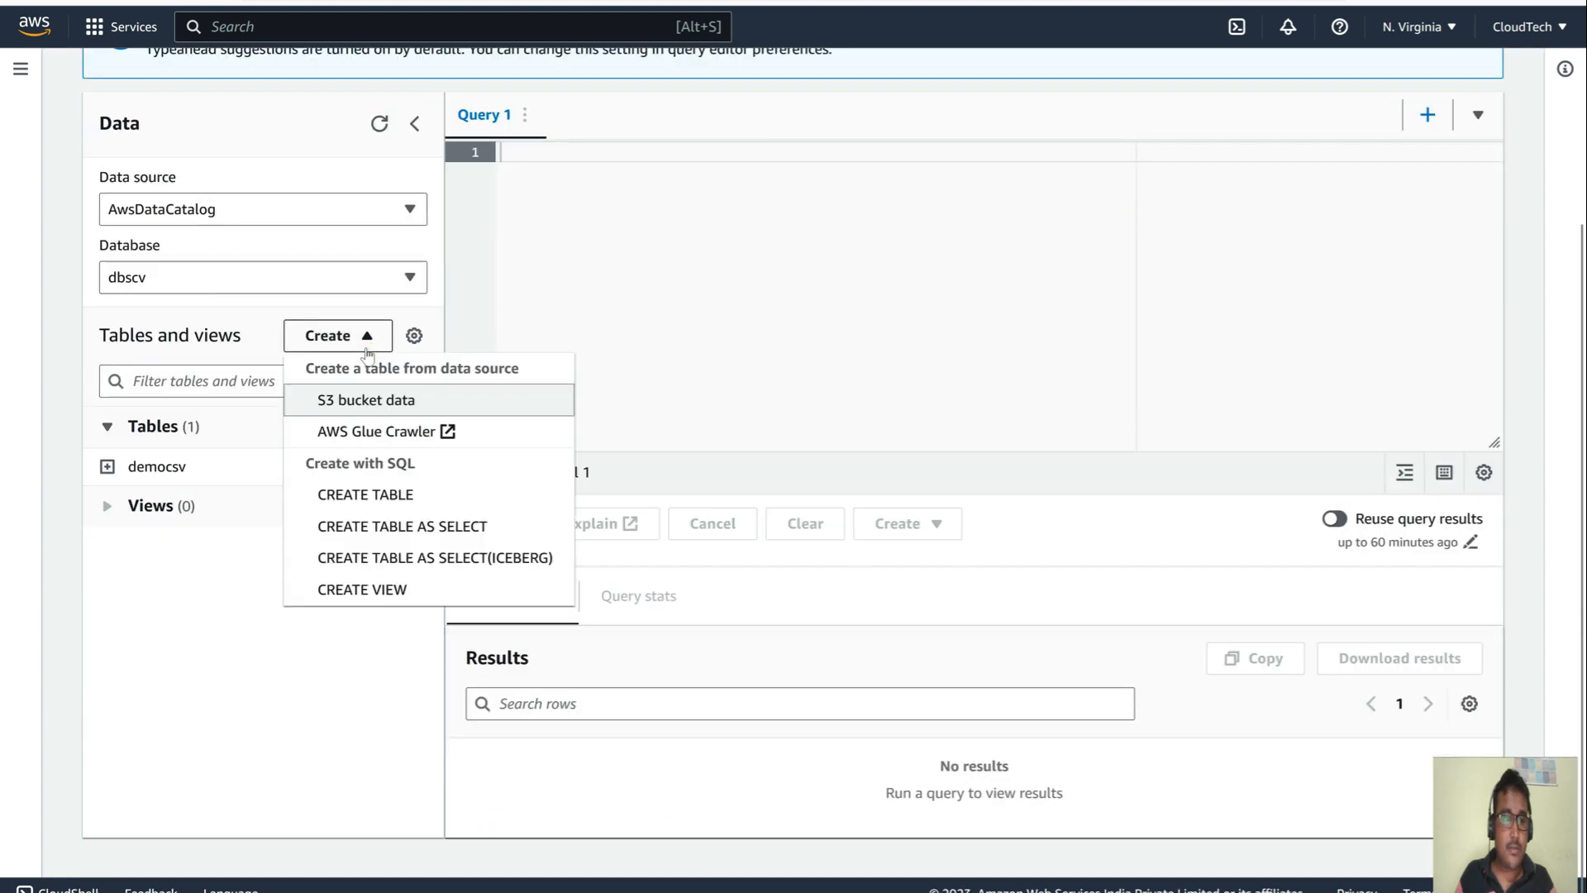
{"action": "left_click", "coordinate": [384, 430]}
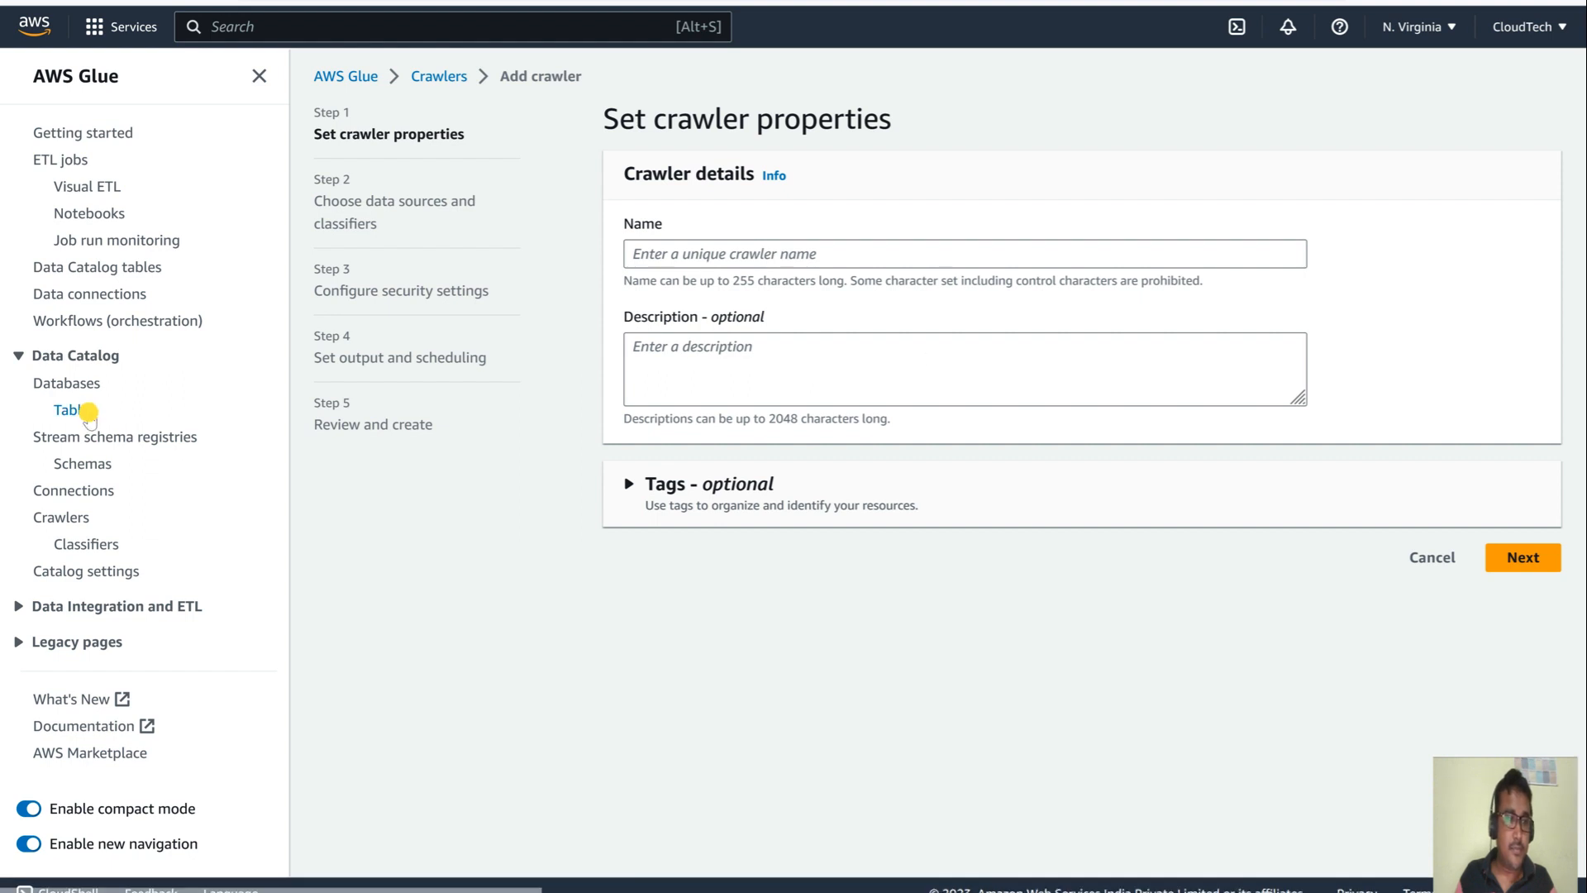
- Start adding a table in the AWS Glue Data Catalog and name it csvtable
{"action": "left_click", "coordinate": [90, 415]}
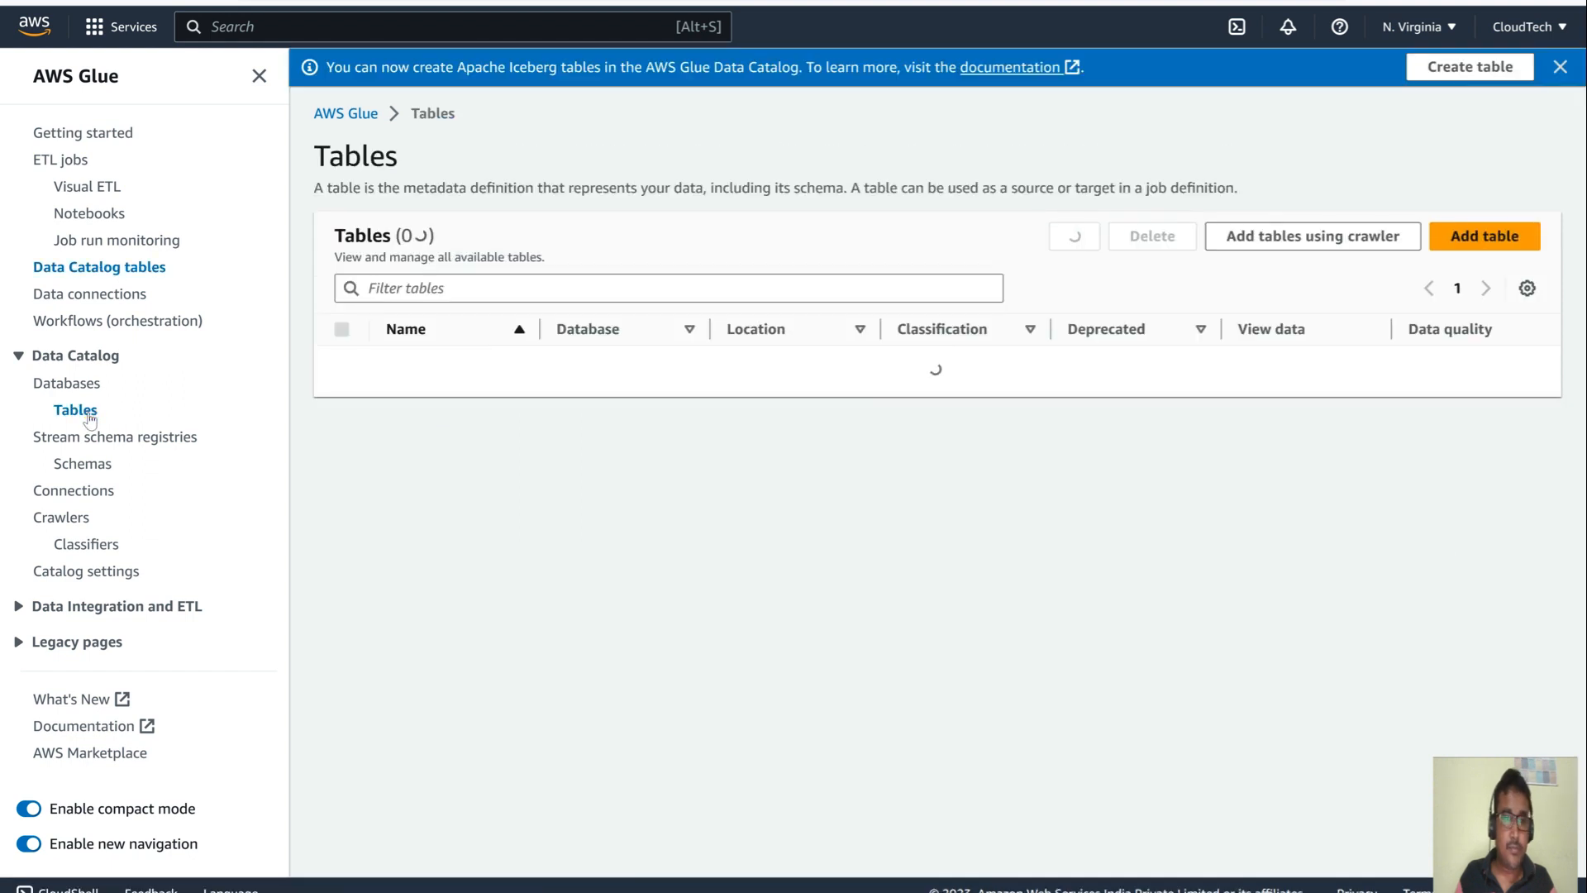
{"action": "left_click", "coordinate": [1492, 237]}
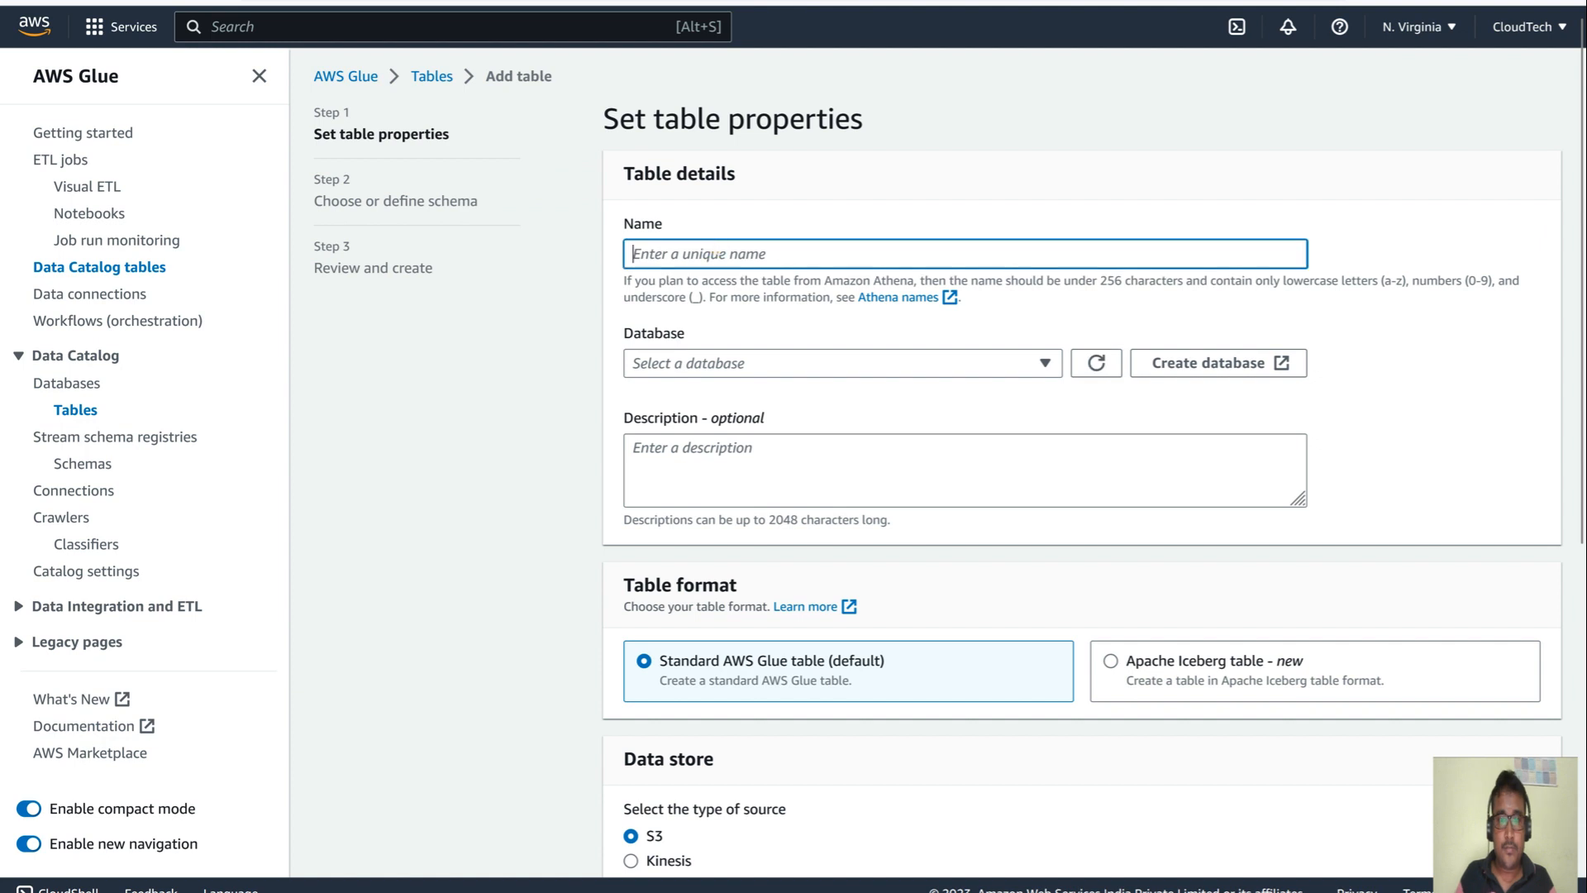
{"action": "type", "text": "csv"}
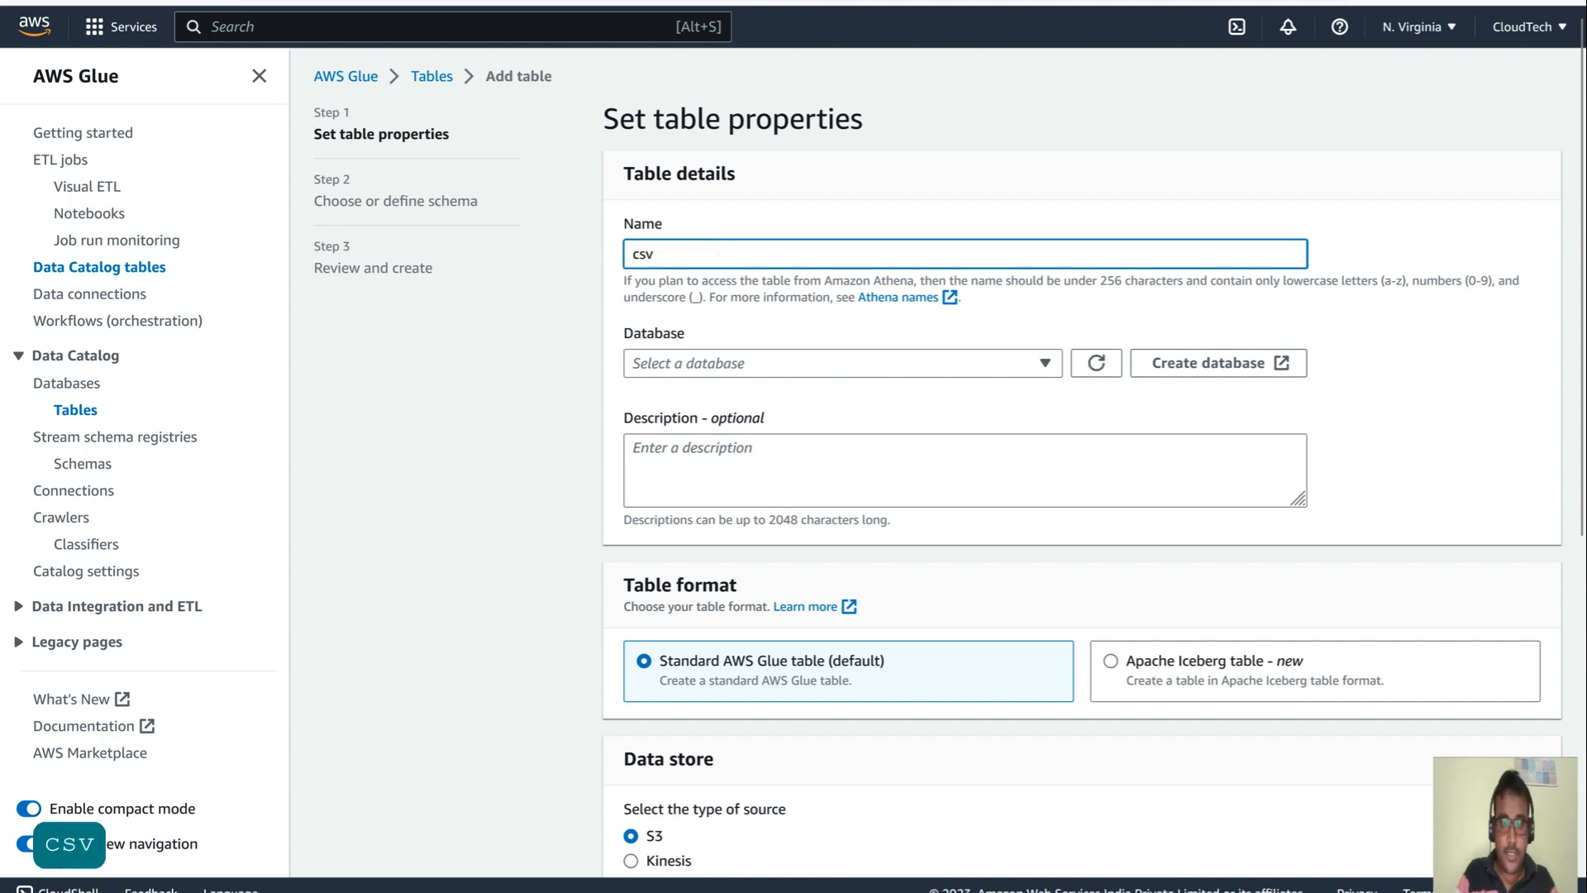
{"action": "type", "text": "table"}
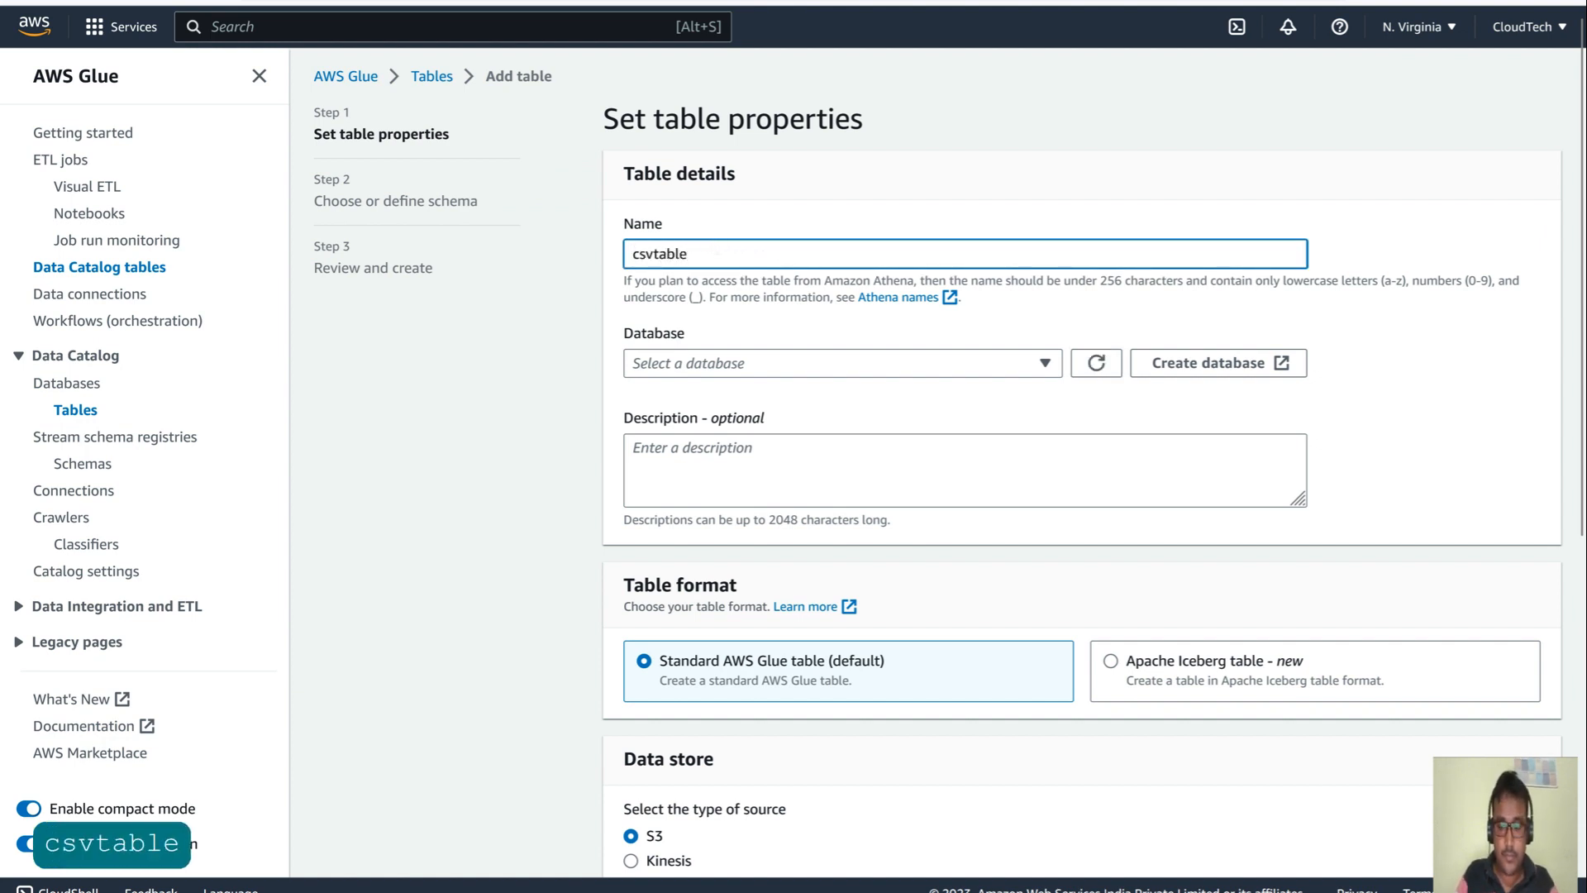
- Extend the table name to csvtabledemo and assign the table to the dbscv database
{"action": "type", "text": "demo"}
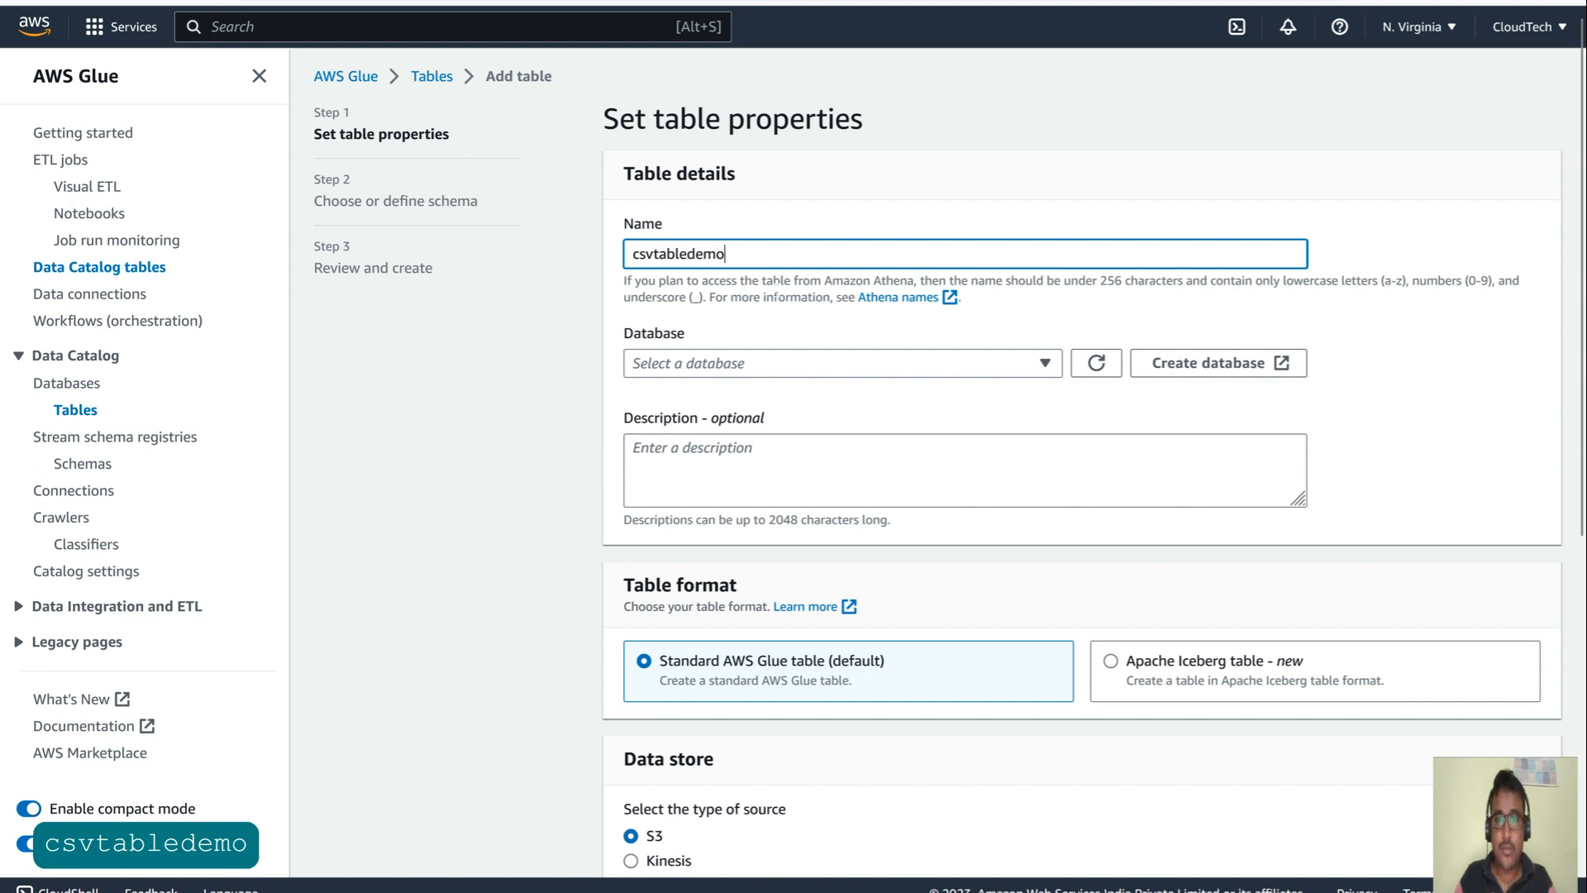
{"action": "left_click", "coordinate": [944, 363]}
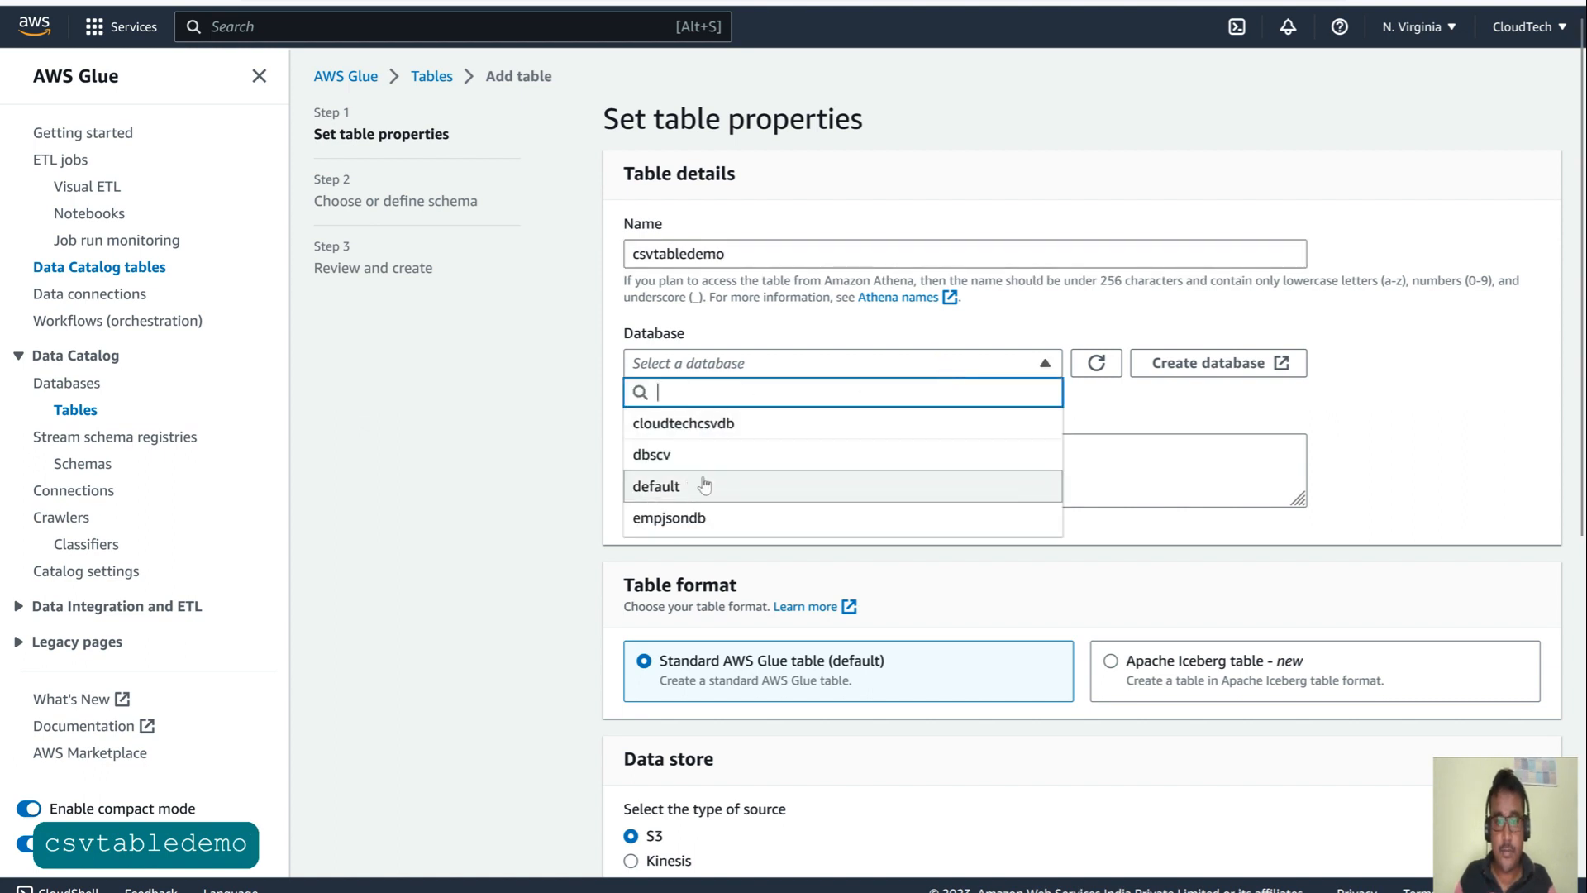
{"action": "left_click", "coordinate": [671, 465]}
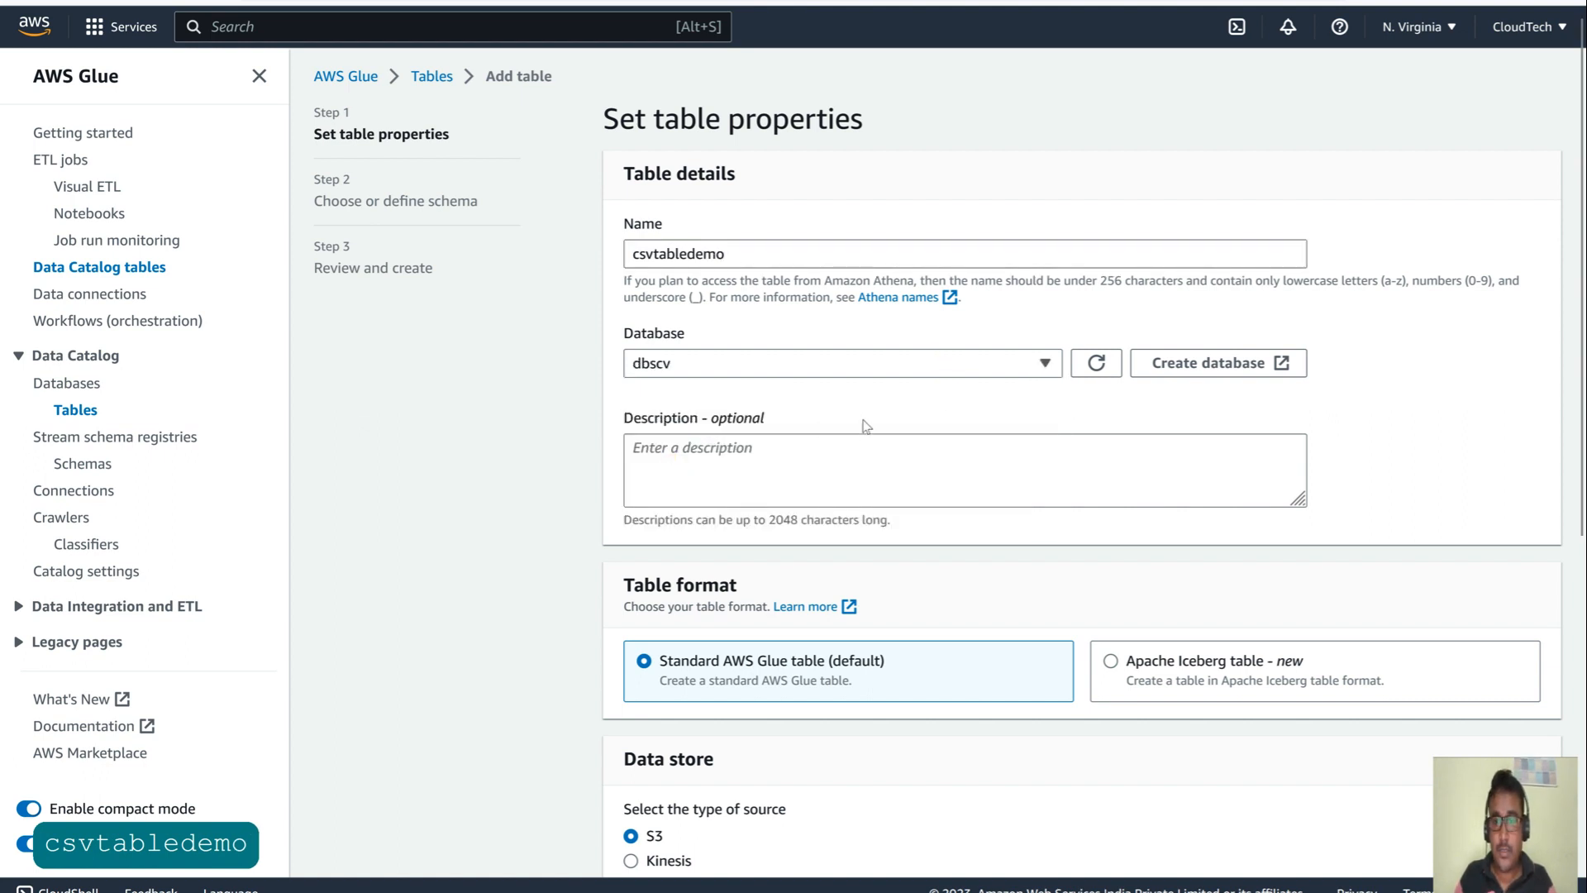
- Set the S3 include path to the athenacsv/ folder of the cloudtechth-athena-glue-demo bucket
{"action": "scroll", "coordinate": [897, 450], "scroll_direction": "down", "scroll_amount": 3}
{"action": "scroll", "coordinate": [826, 512], "scroll_direction": "down", "scroll_amount": 3}
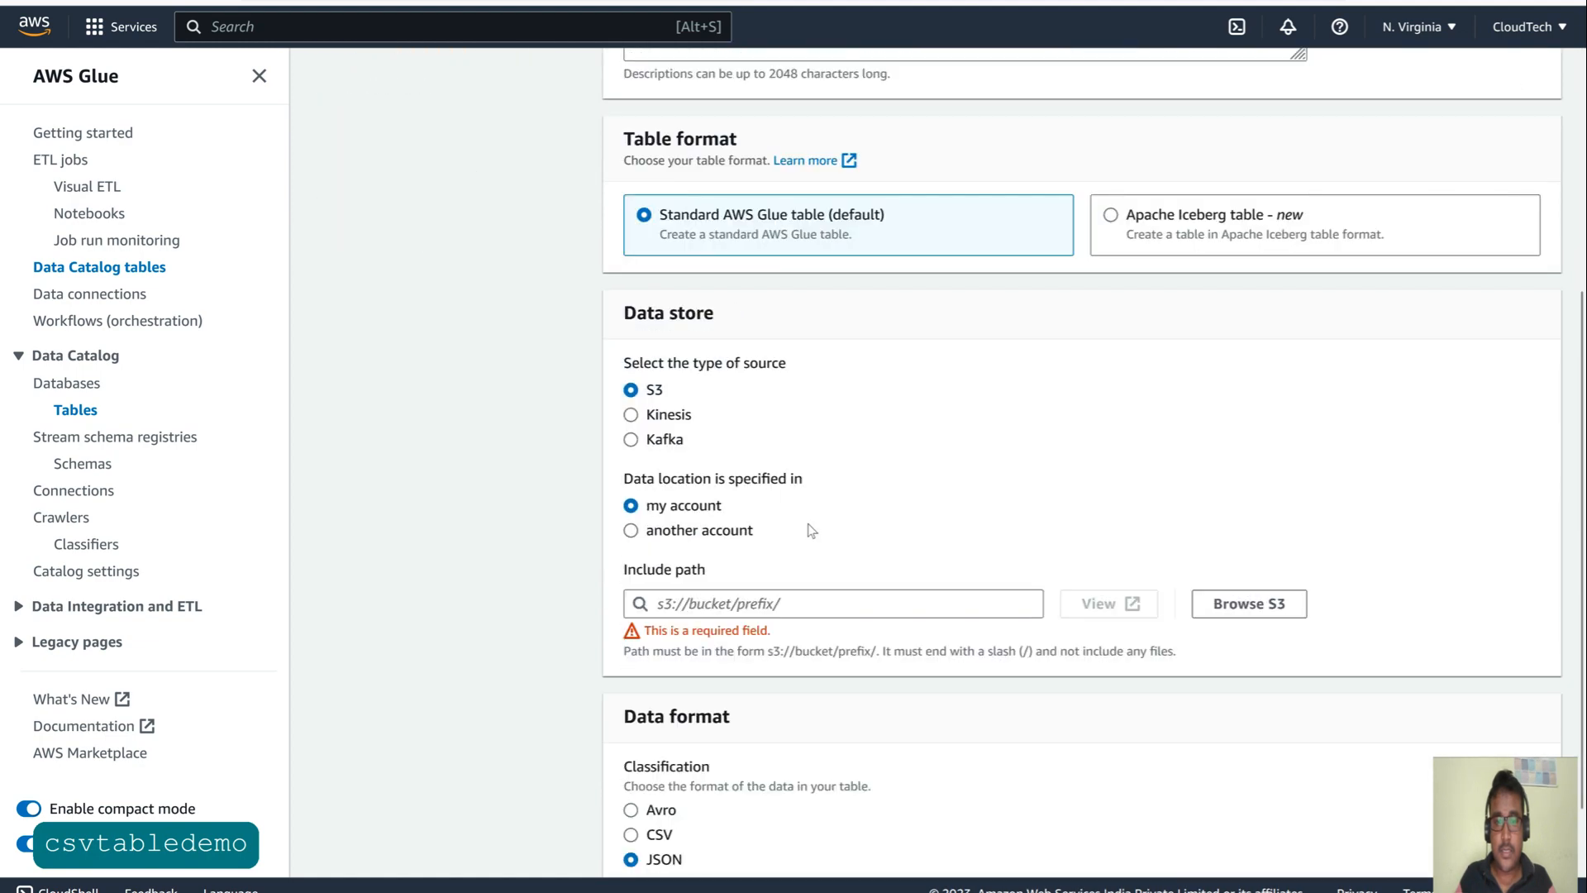
{"action": "left_click", "coordinate": [1244, 614]}
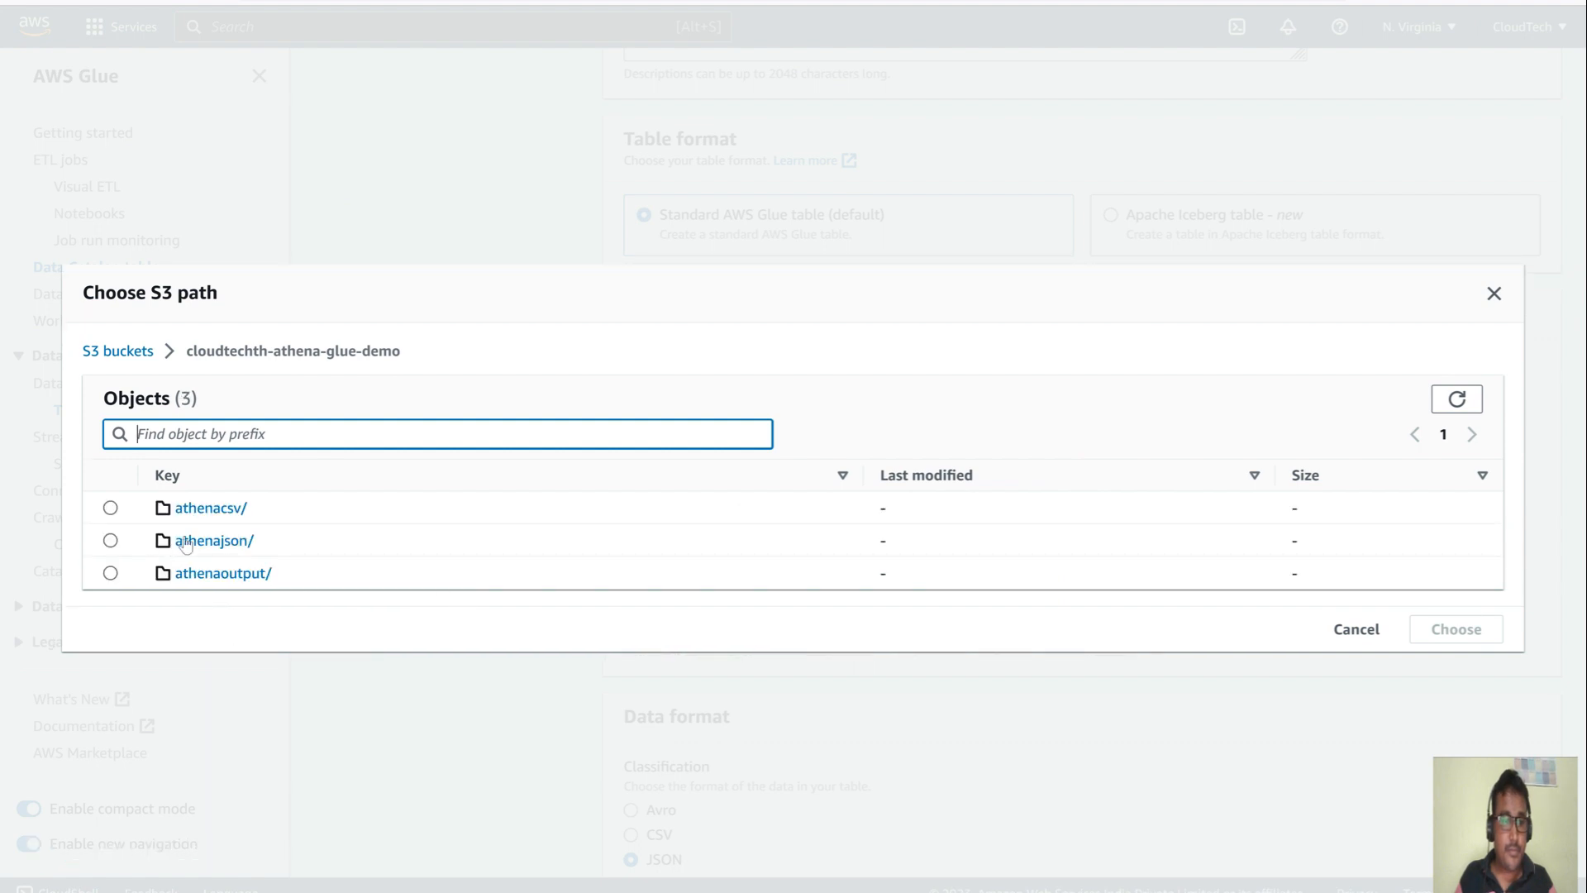
{"action": "left_click", "coordinate": [110, 507]}
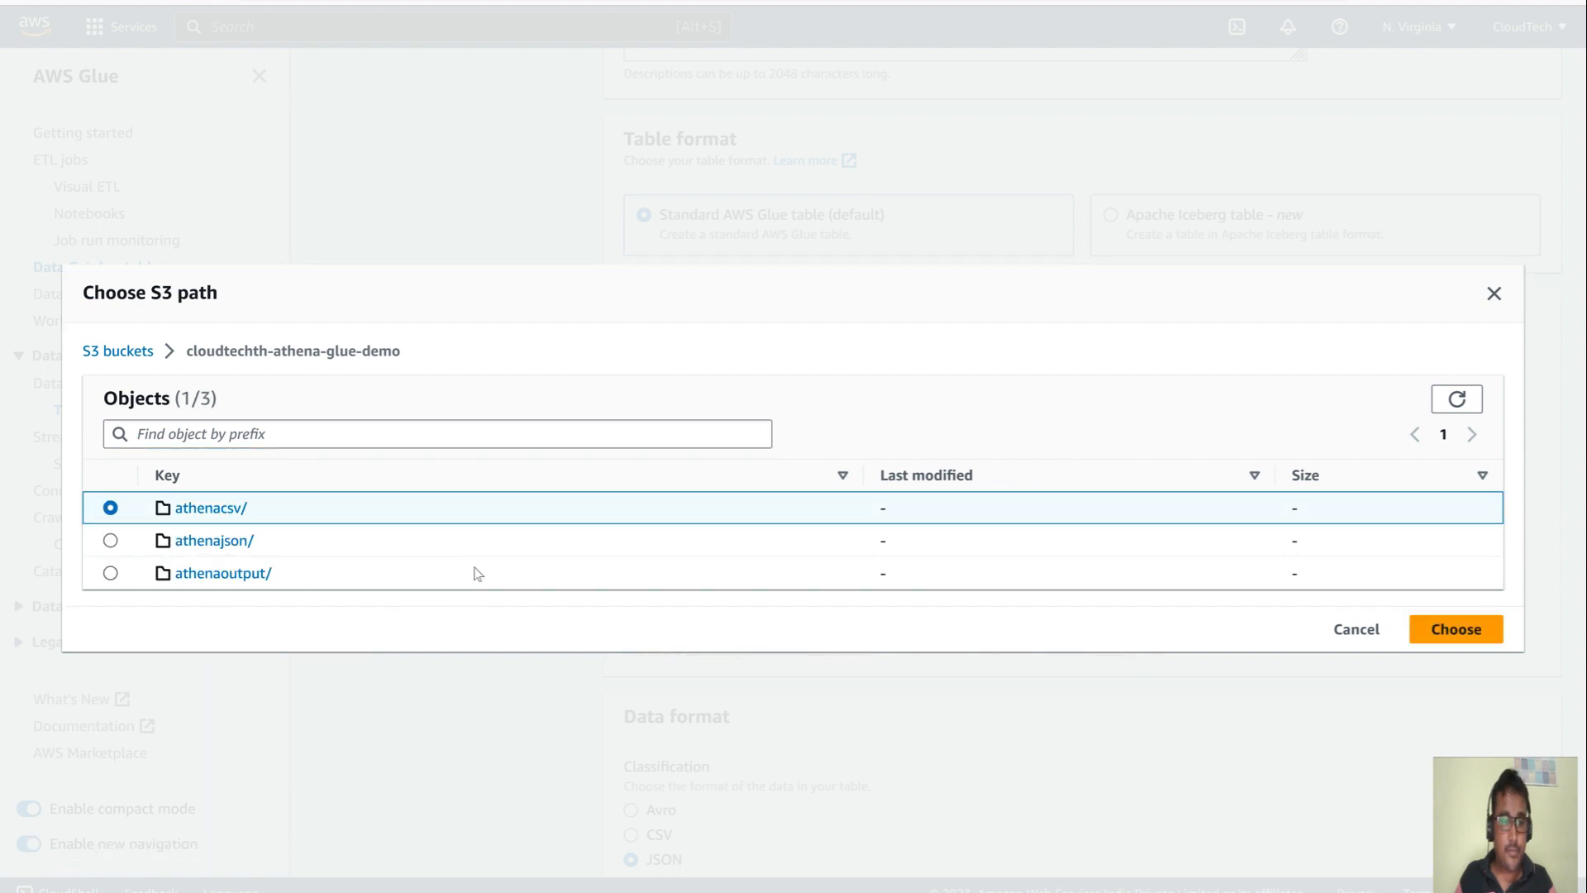
{"action": "left_click", "coordinate": [1493, 630]}
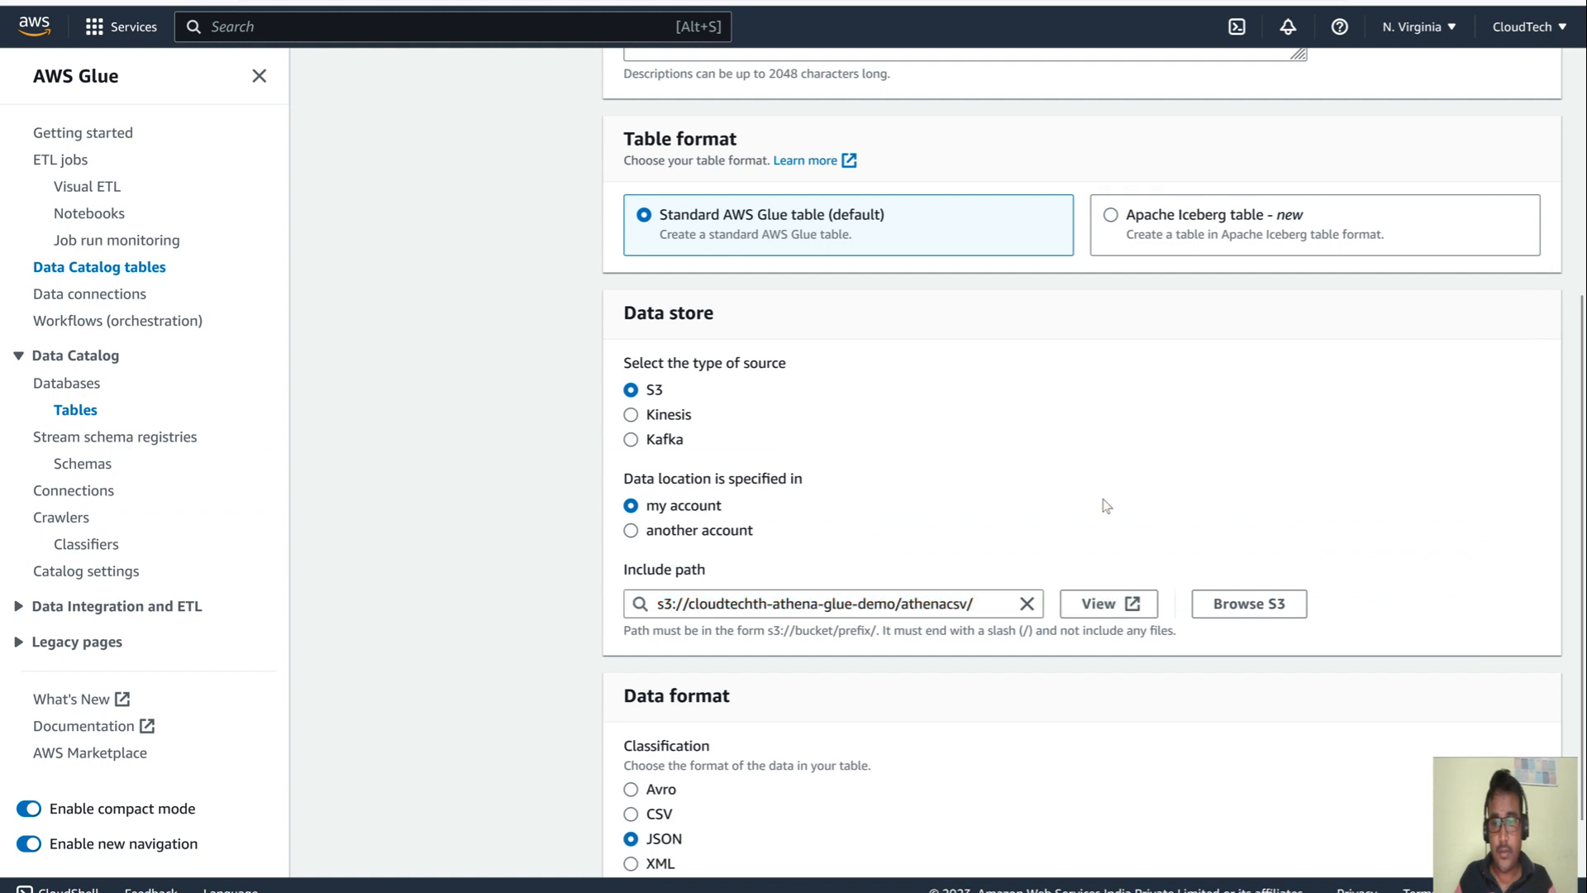
- Classify the table data as CSV, keep the comma delimiter, and continue to the schema definition
{"action": "scroll", "coordinate": [1102, 503], "scroll_direction": "down", "scroll_amount": 2}
{"action": "left_click", "coordinate": [630, 691]}
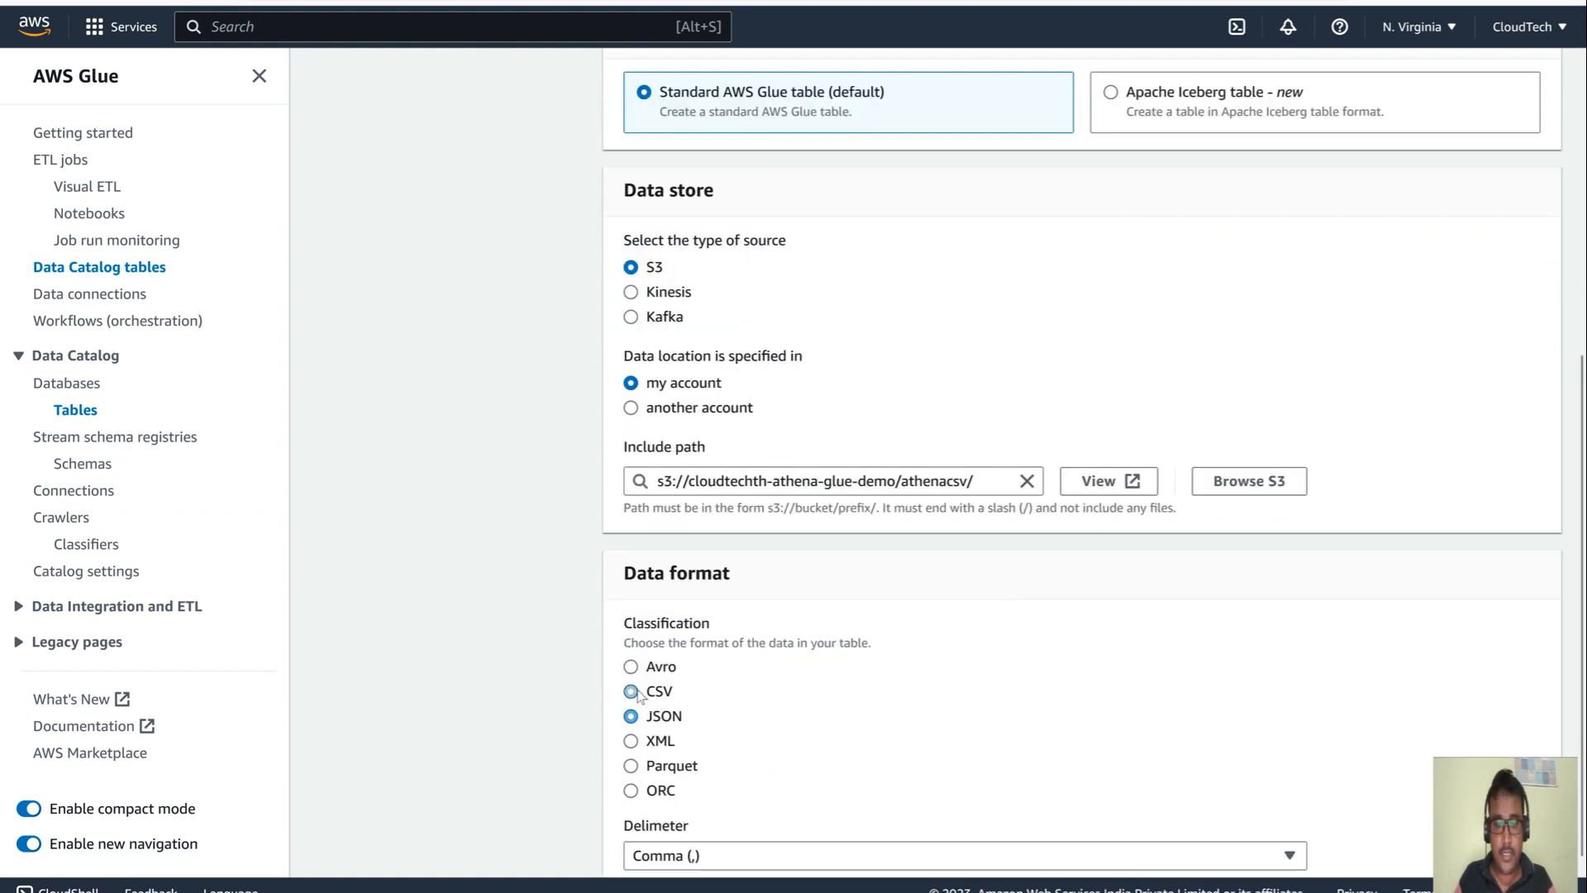
{"action": "scroll", "coordinate": [871, 826], "scroll_direction": "down", "scroll_amount": 1}
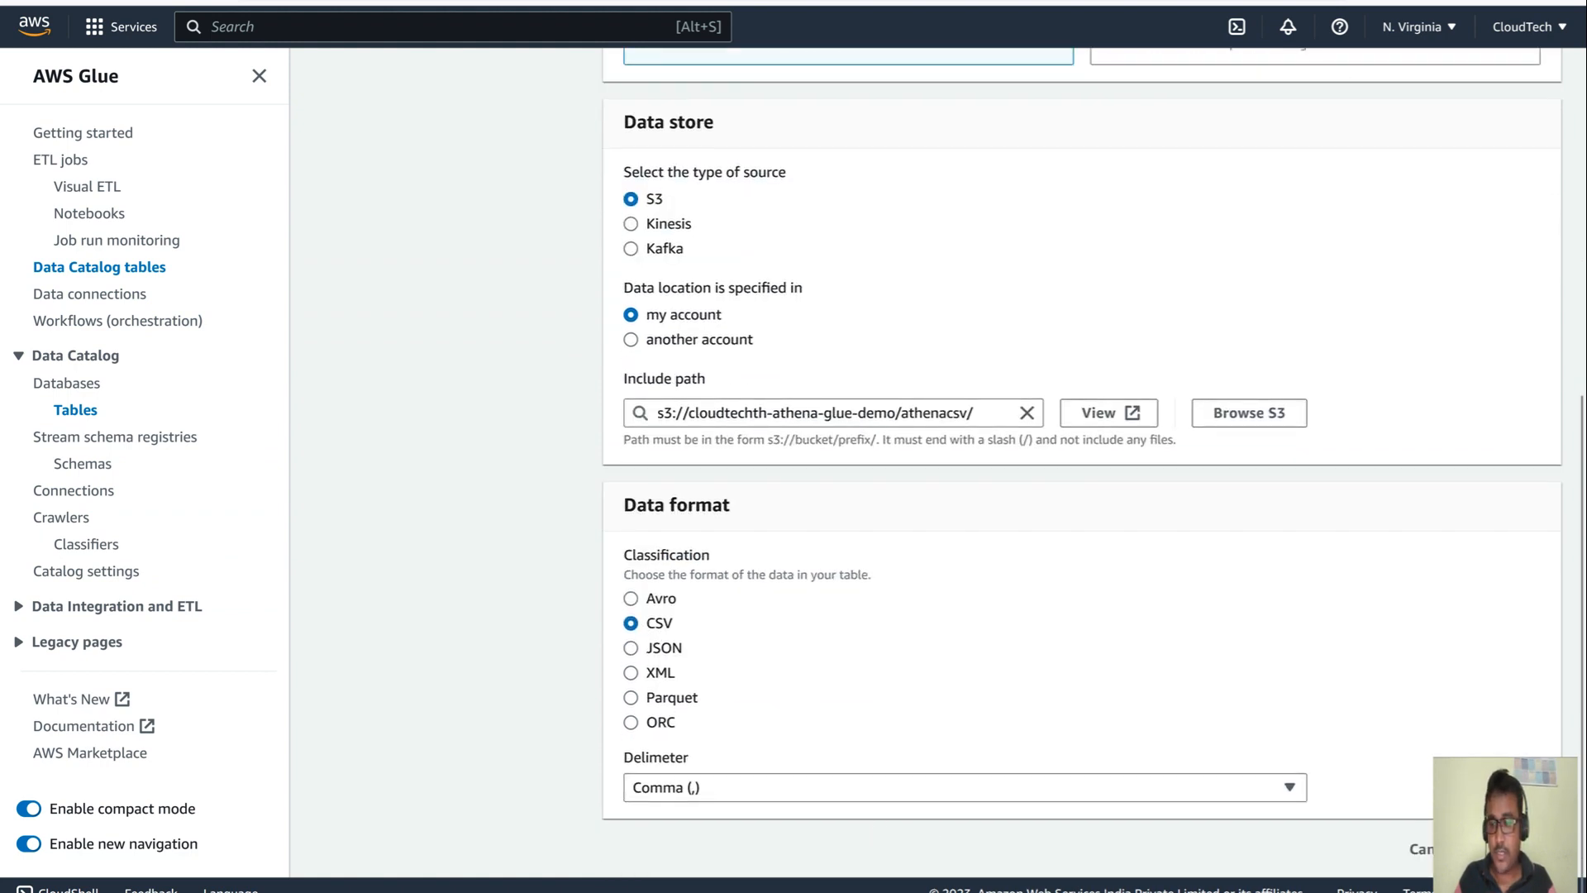
{"action": "left_click", "coordinate": [1523, 848]}
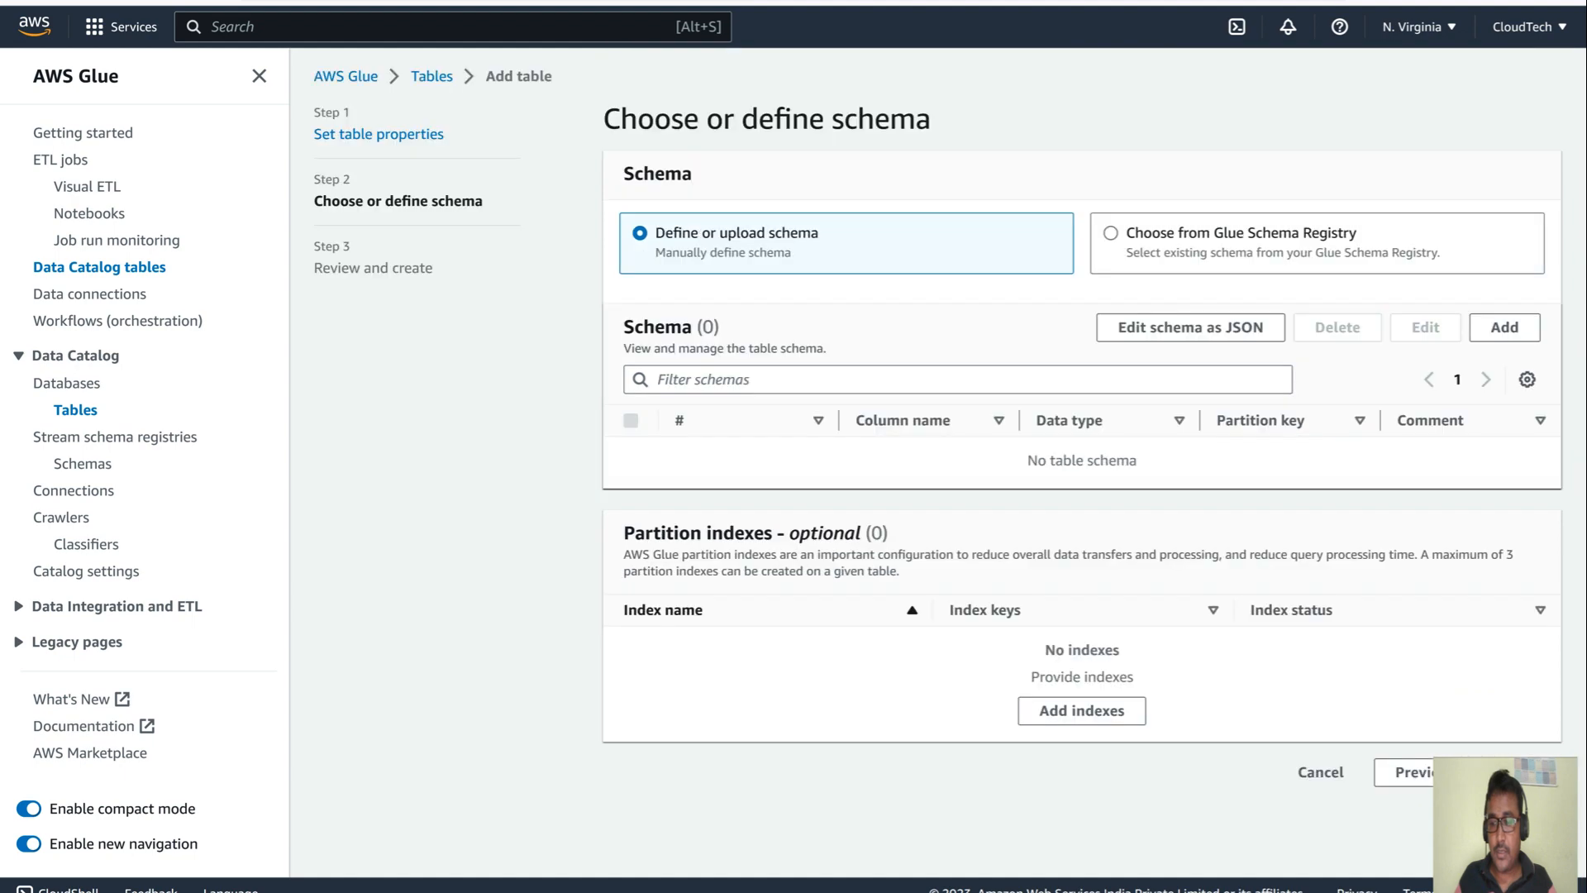
- Add the first schema column, called name, with the string data type
{"action": "left_click", "coordinate": [1502, 327]}
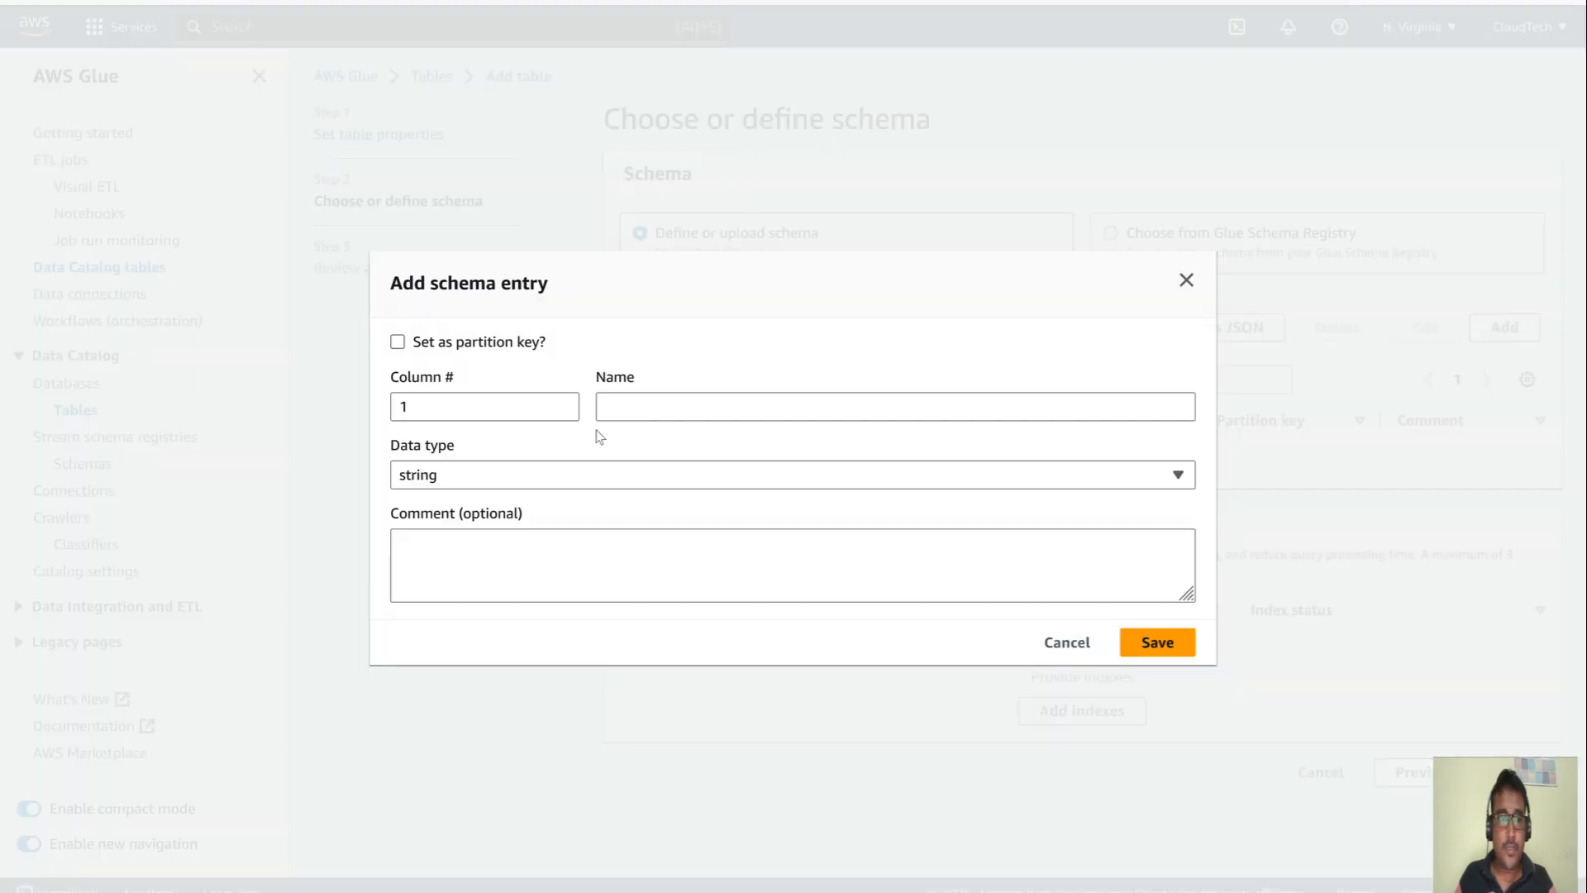
{"action": "left_click", "coordinate": [626, 415]}
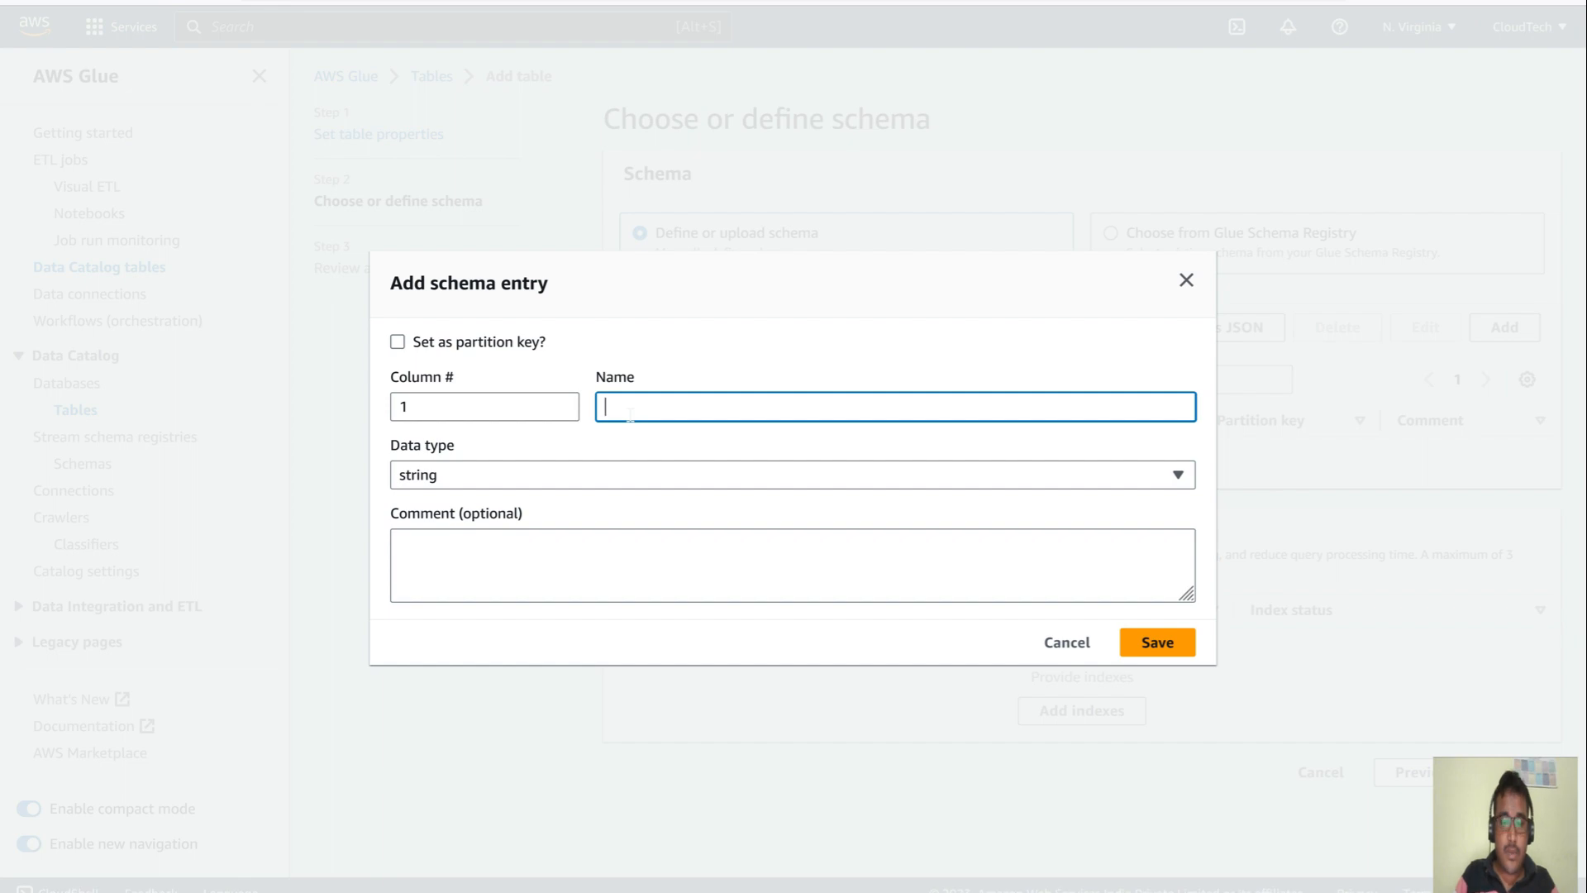
{"action": "type", "text": "name"}
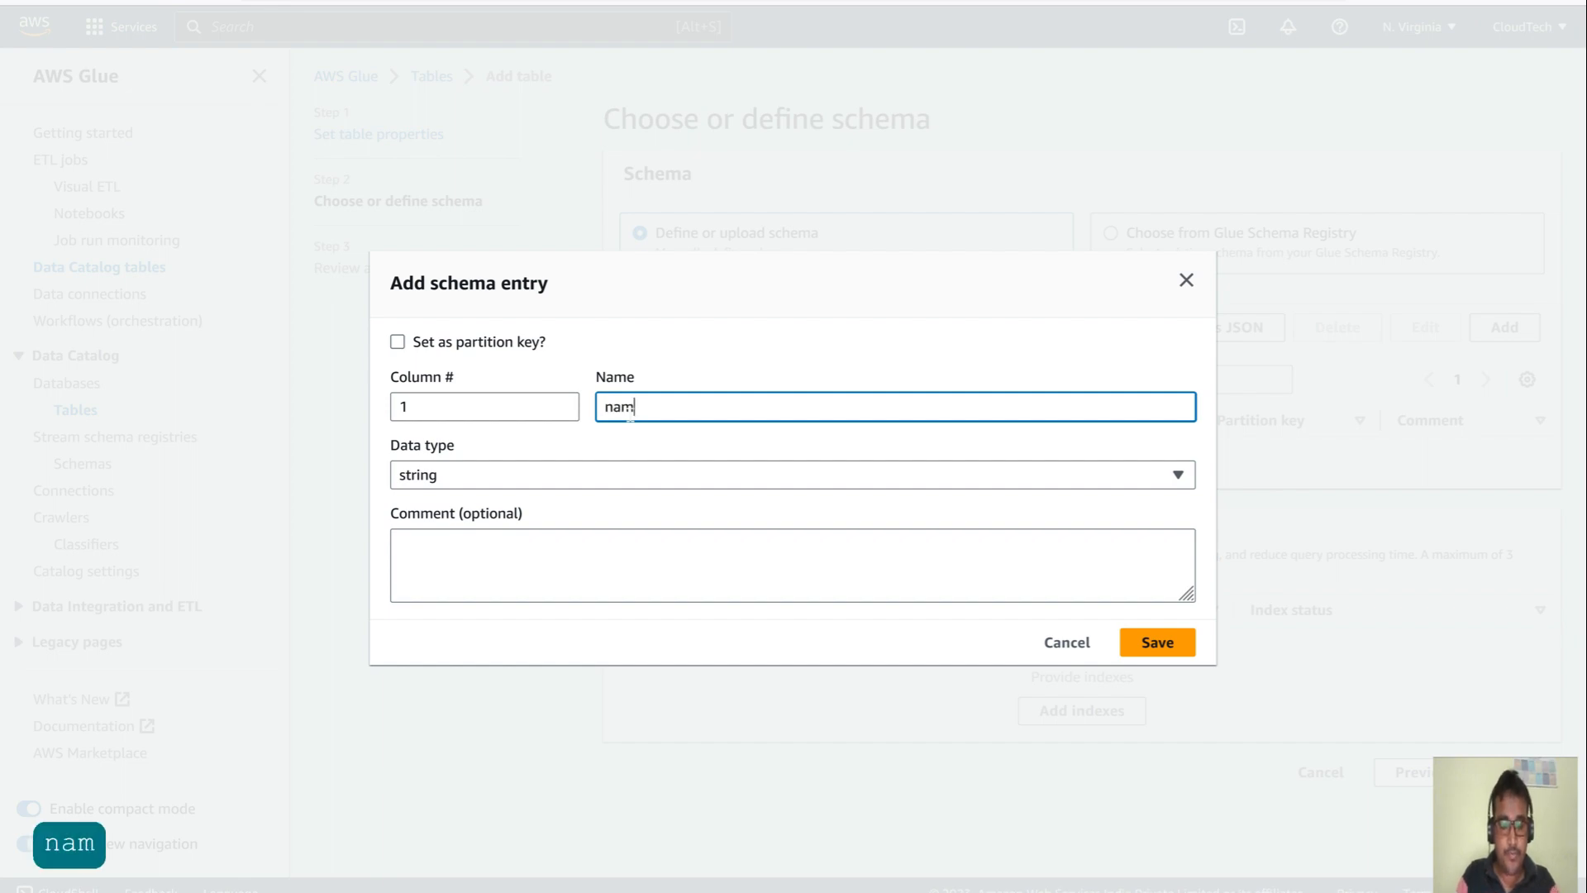
{"action": "left_click", "coordinate": [1157, 644]}
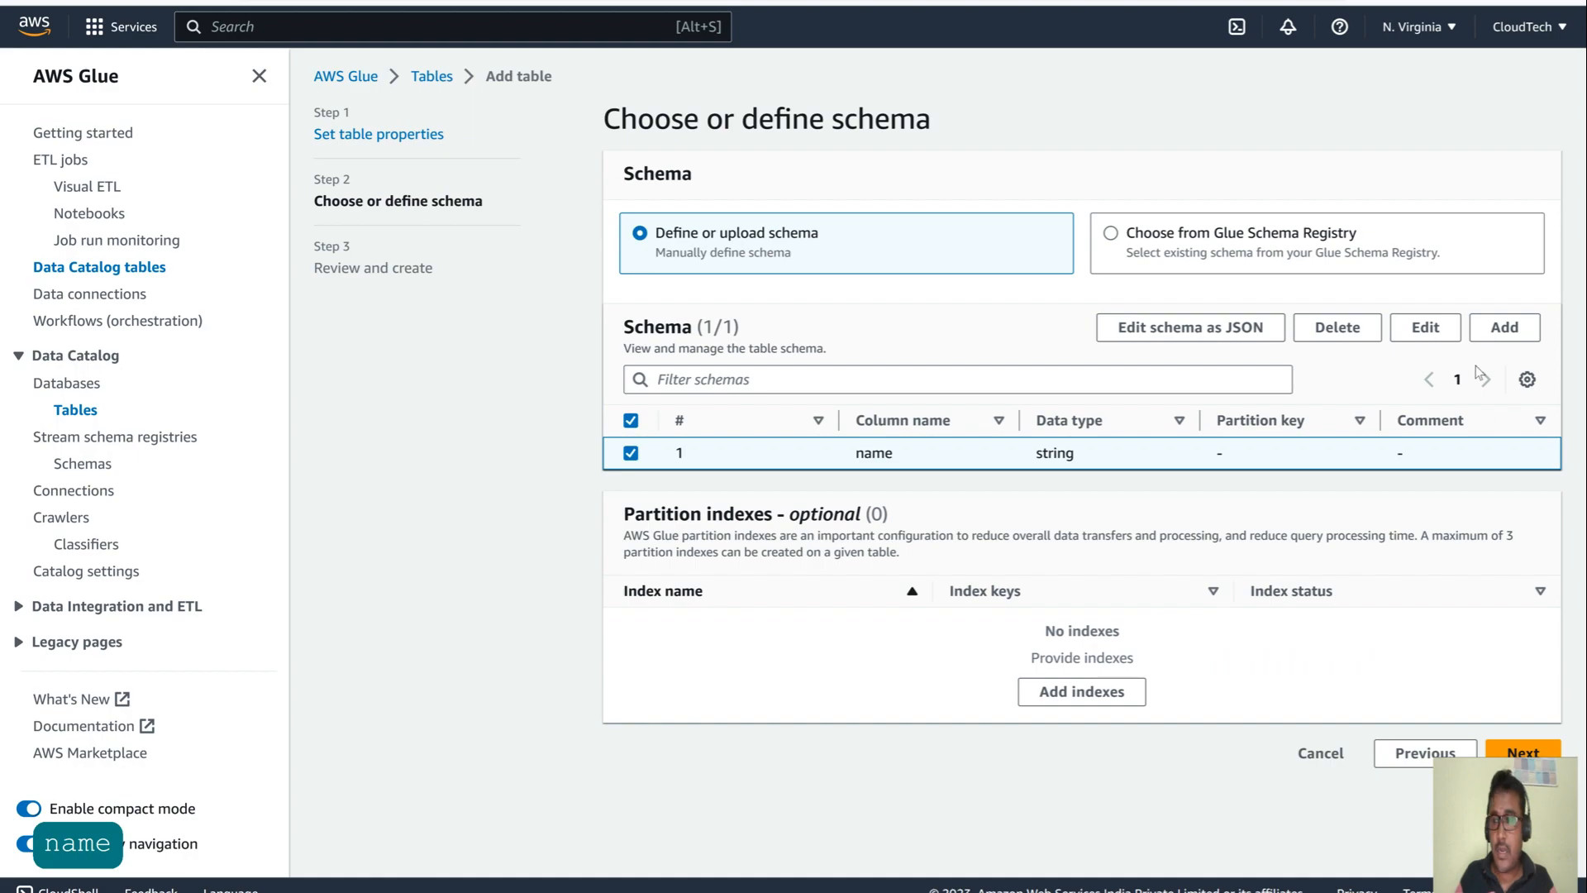
- Add a second schema column called gender with the string data type
{"action": "left_click", "coordinate": [1504, 327]}
{"action": "left_click", "coordinate": [705, 405]}
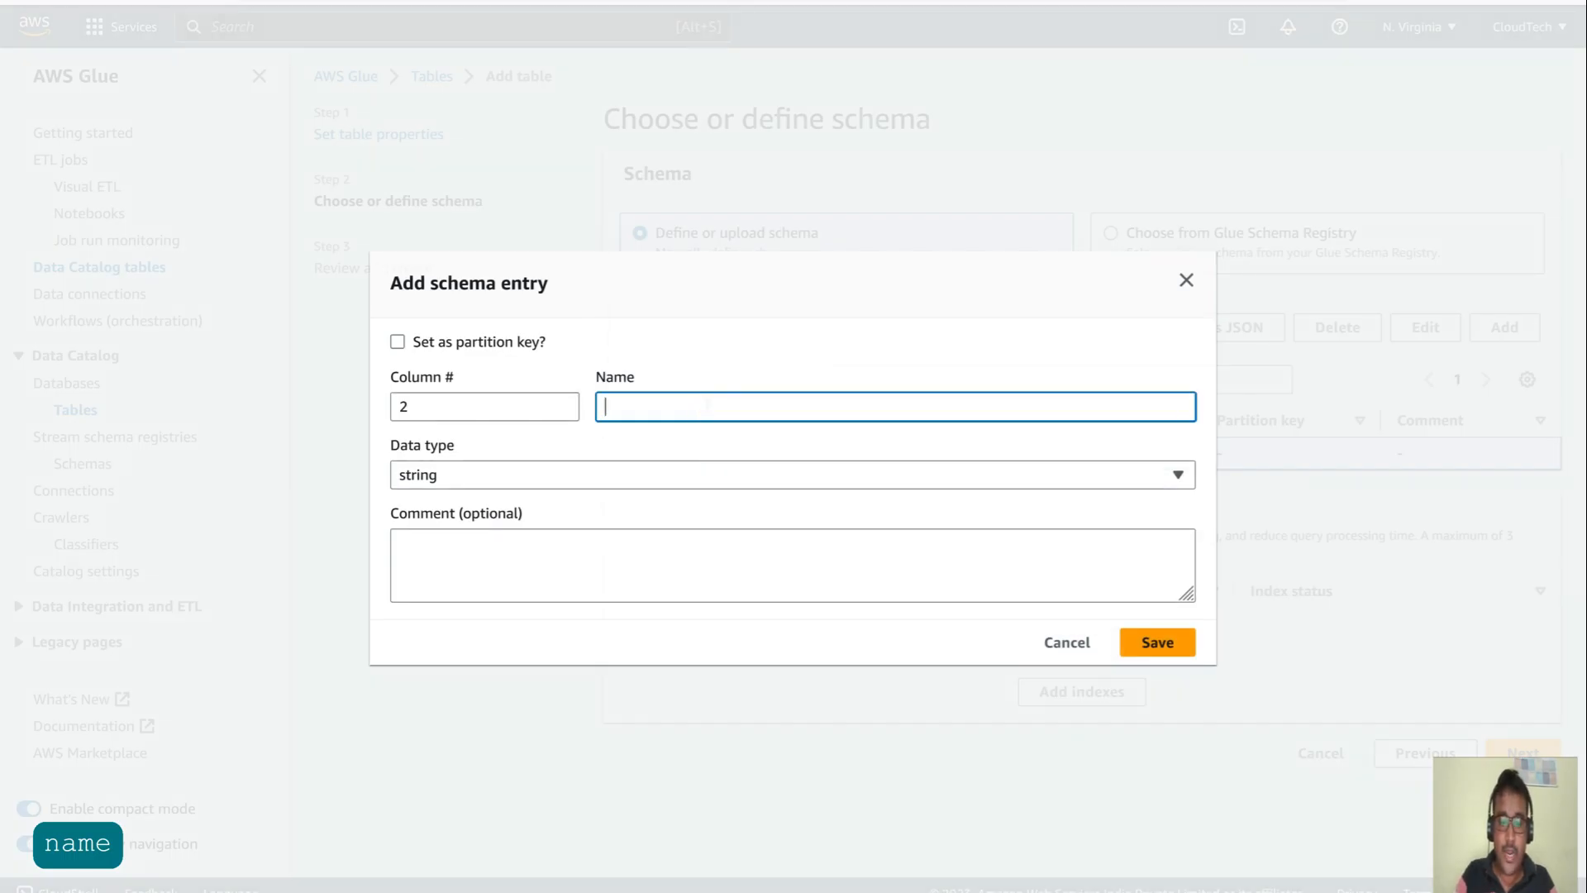
{"action": "type", "text": "gender"}
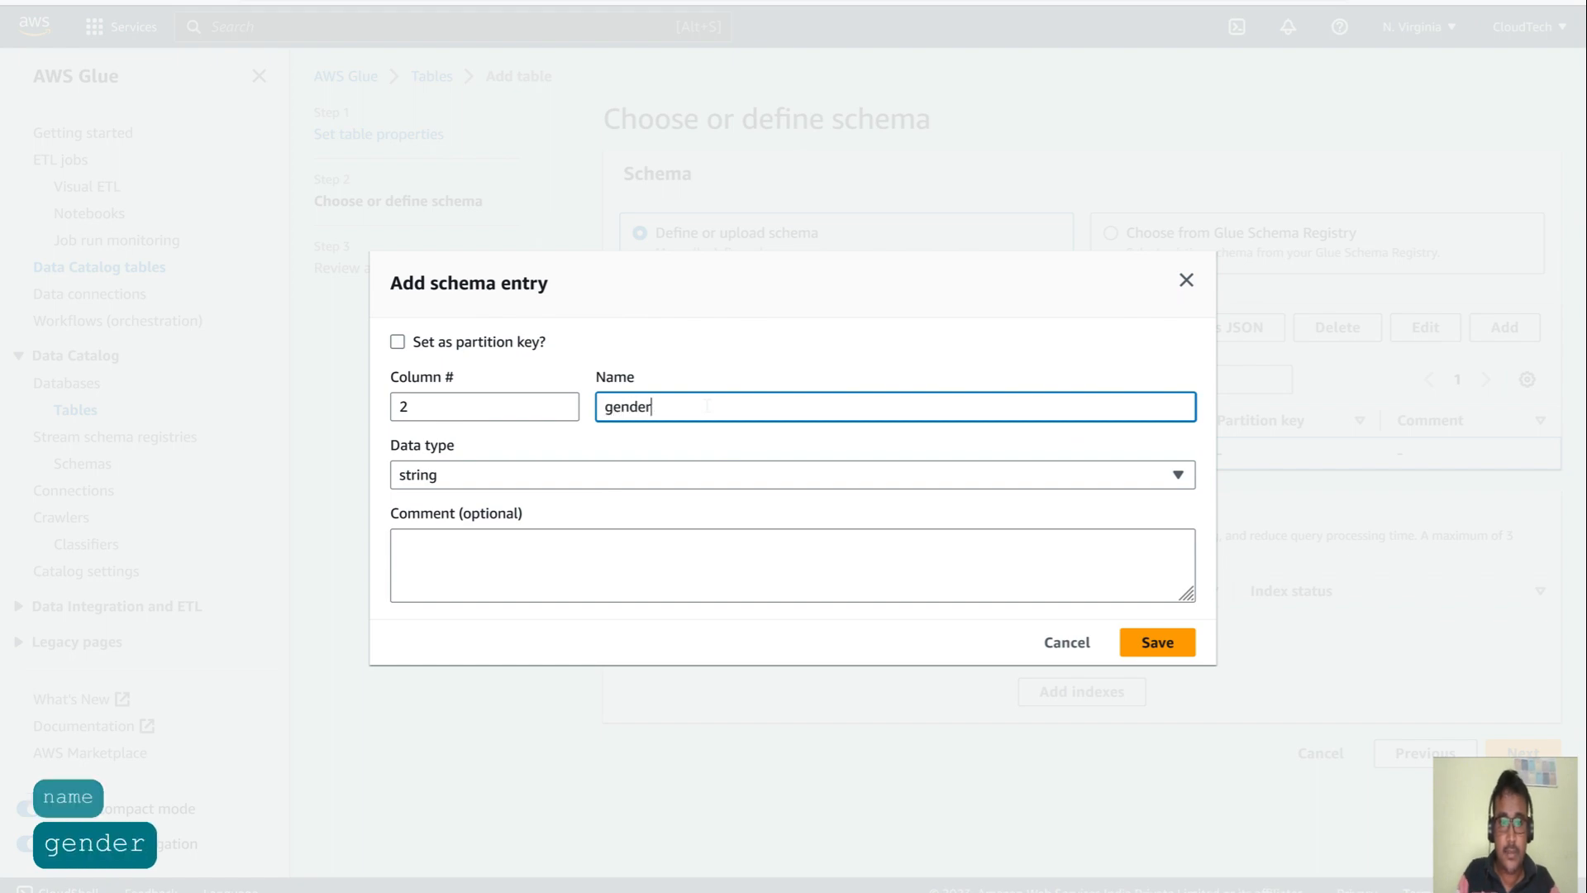
{"action": "left_click", "coordinate": [1157, 643]}
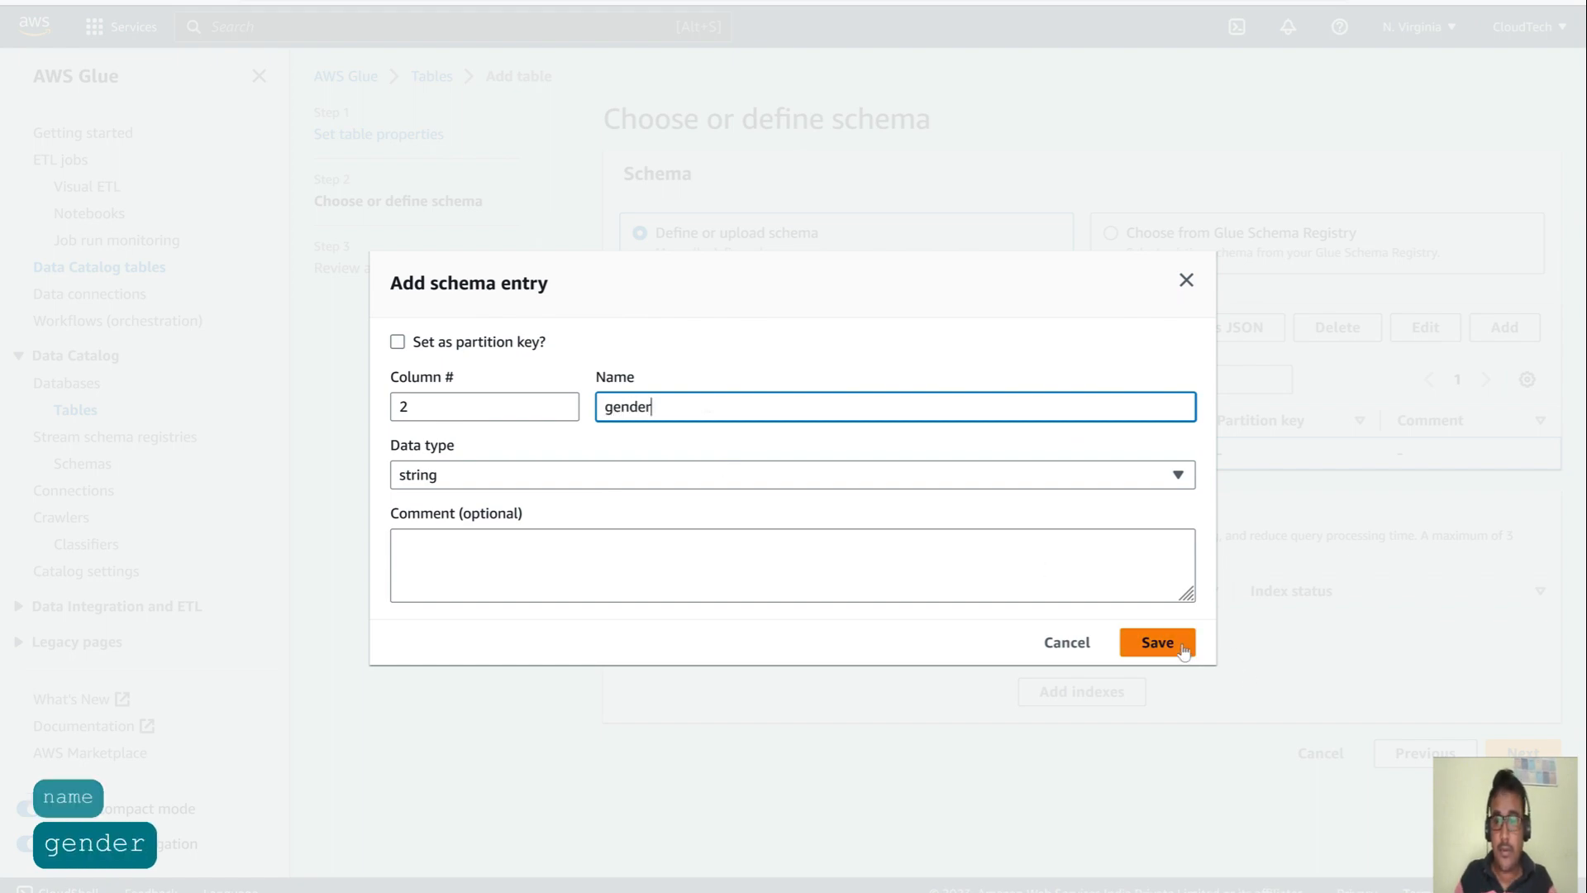
- Add a third schema column called clontry with the string data type
{"action": "left_click", "coordinate": [1493, 335]}
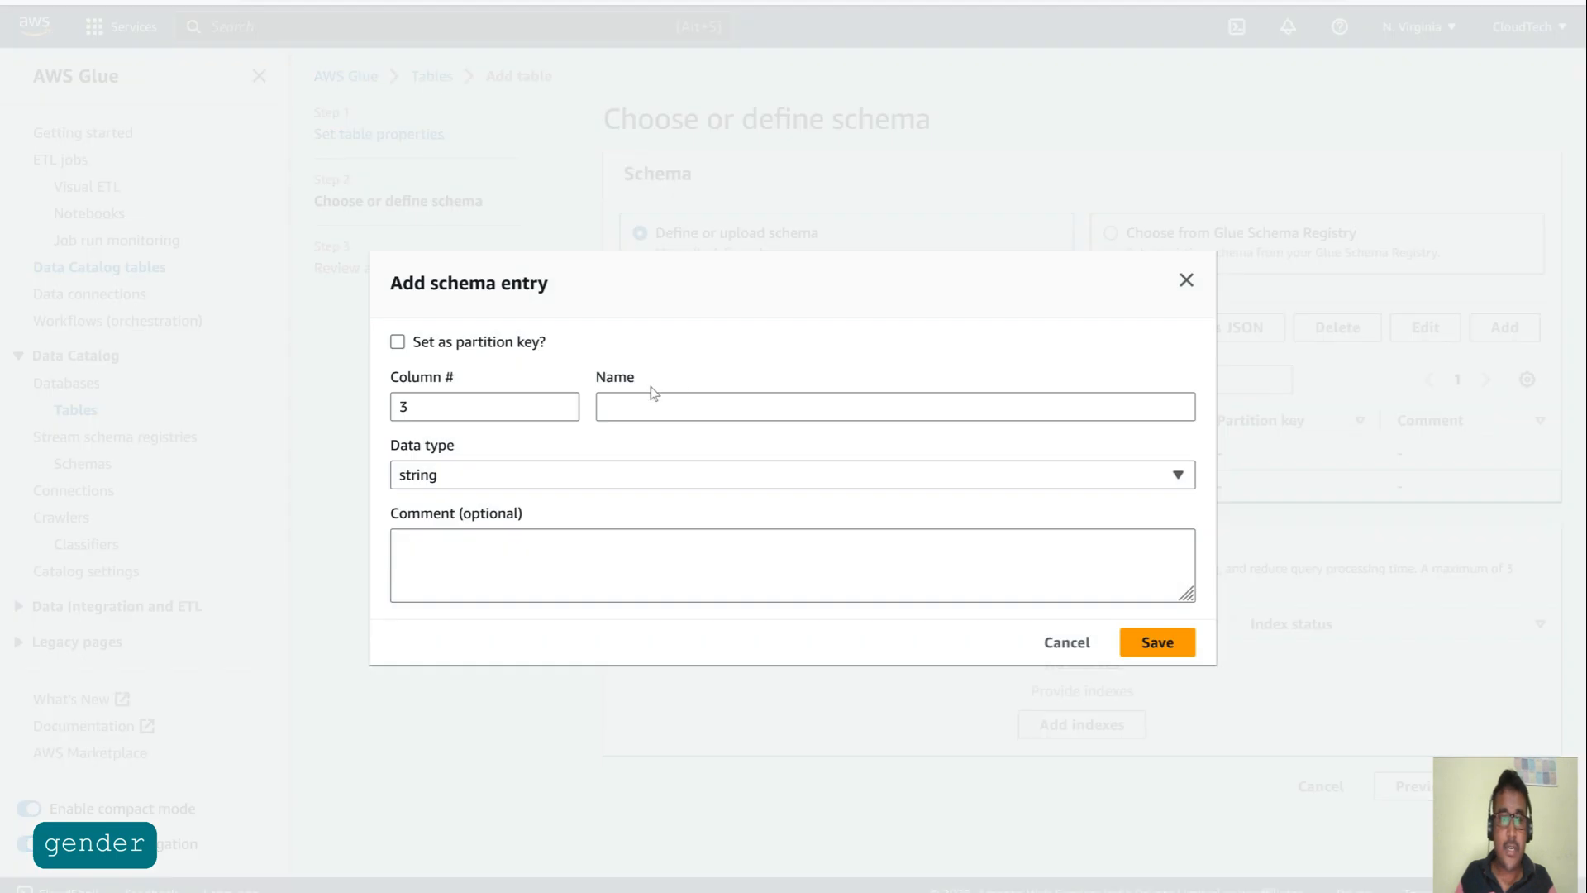
{"action": "left_click", "coordinate": [645, 404]}
{"action": "type", "text": "clontry"}
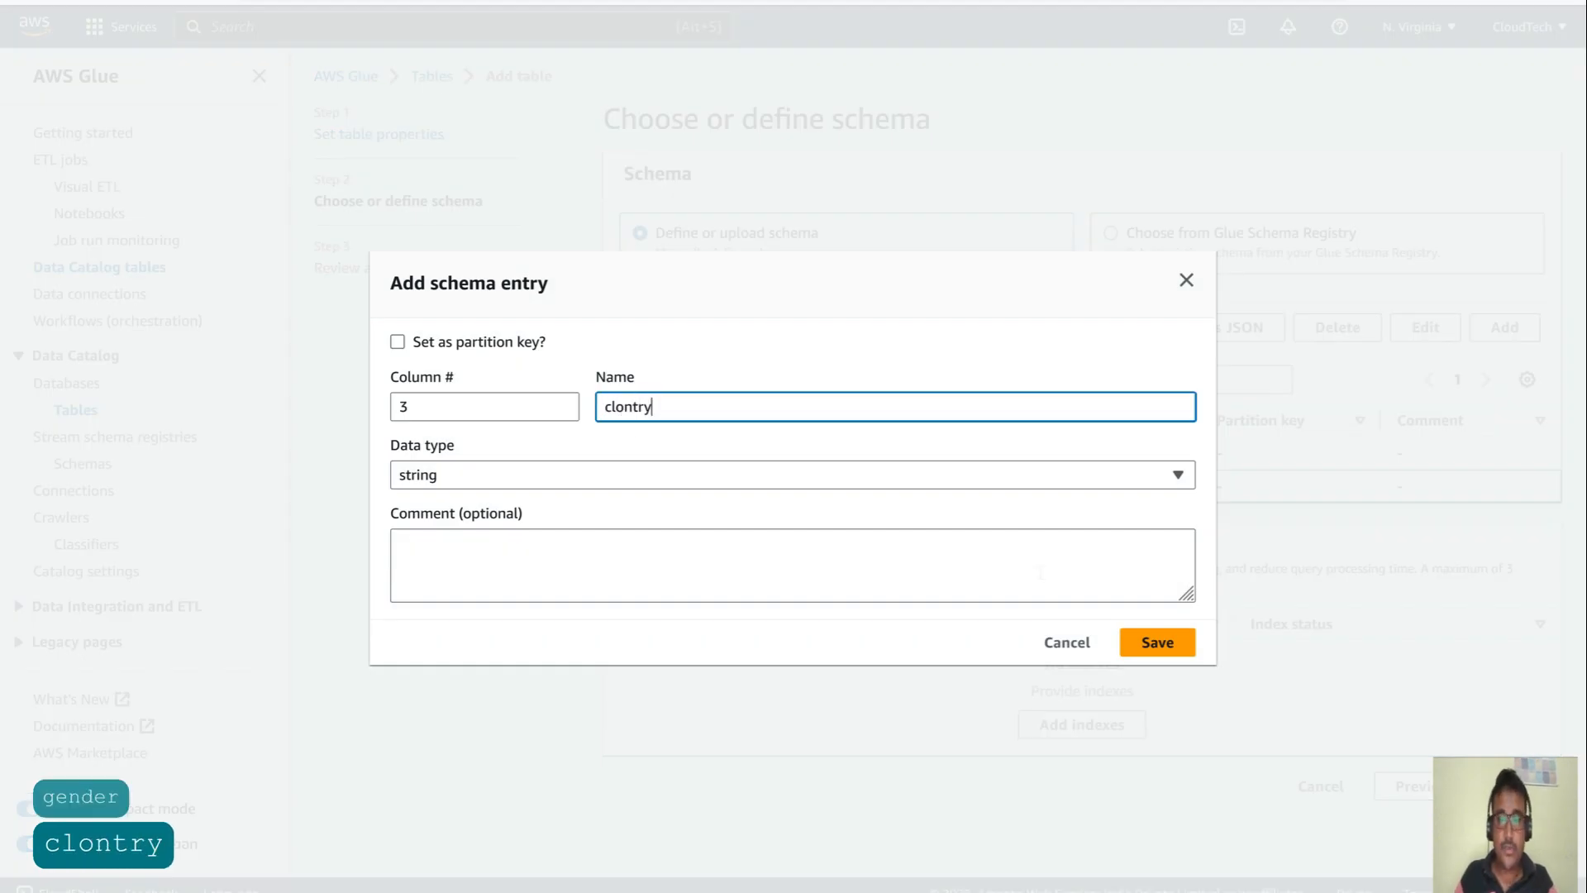
{"action": "left_click", "coordinate": [1177, 643]}
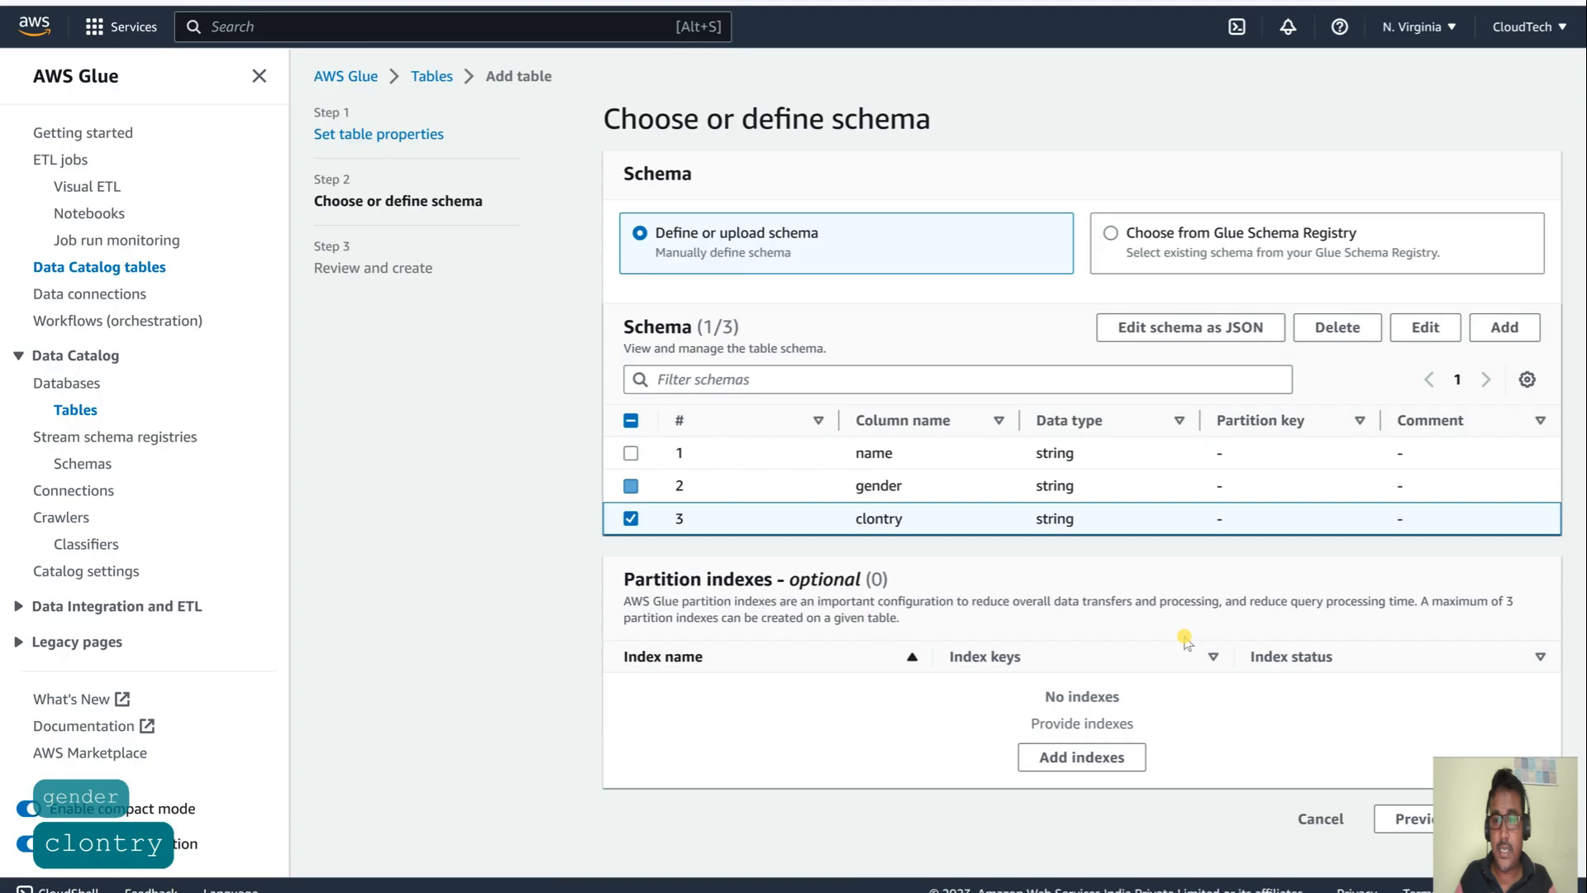
- Select all three schema columns, proceed to the review, and create the csvtabledemo table
{"action": "left_click", "coordinate": [631, 420]}
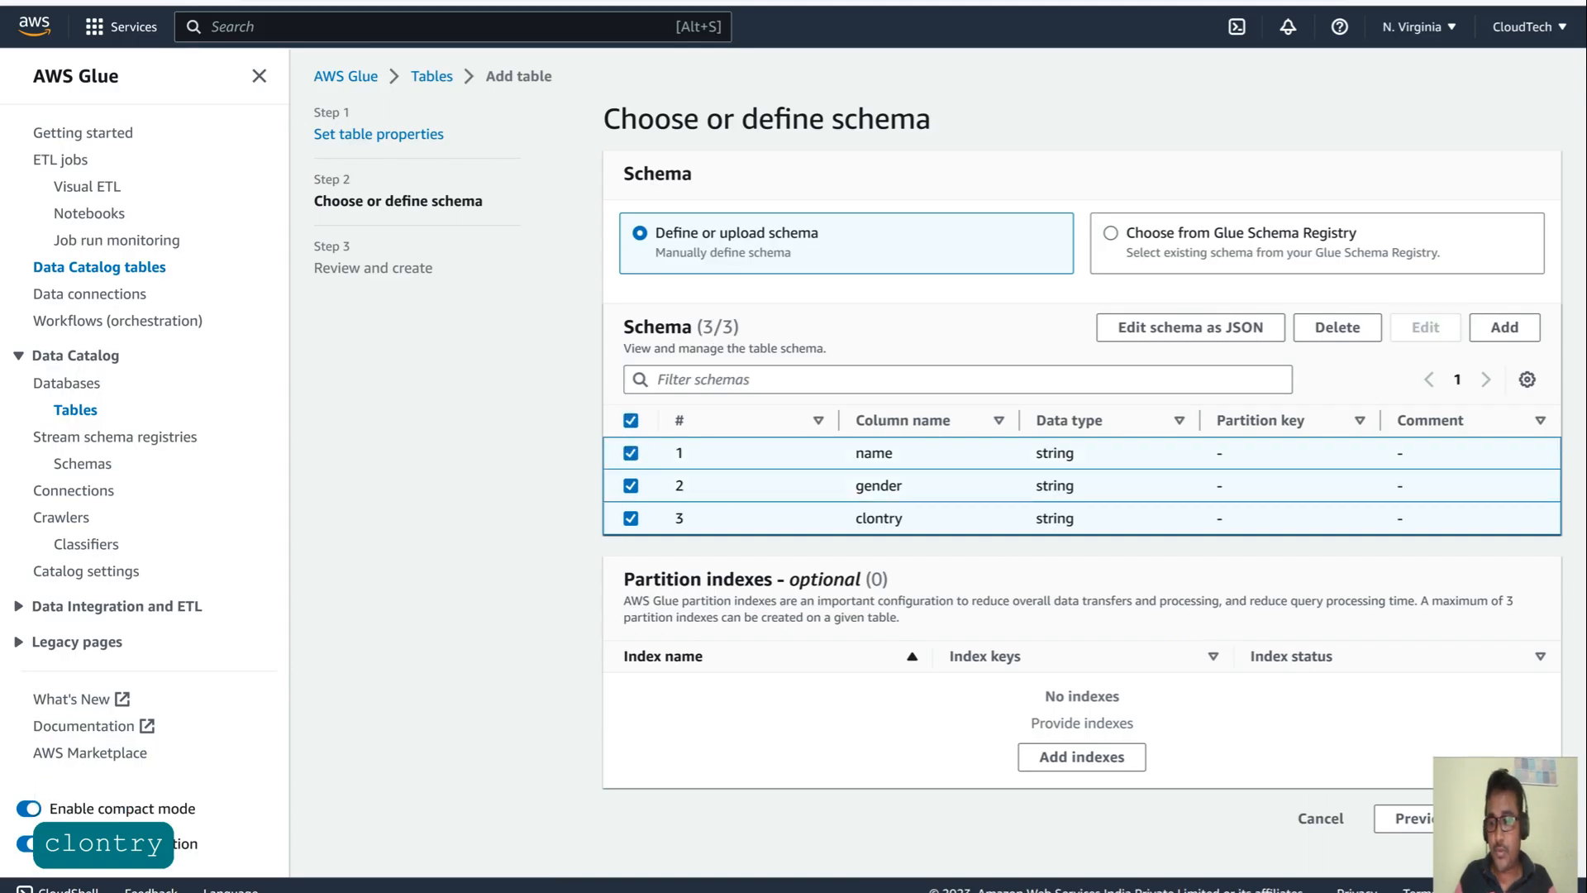
{"action": "left_click", "coordinate": [1543, 820]}
{"action": "scroll", "coordinate": [1151, 592], "scroll_direction": "down", "scroll_amount": 3}
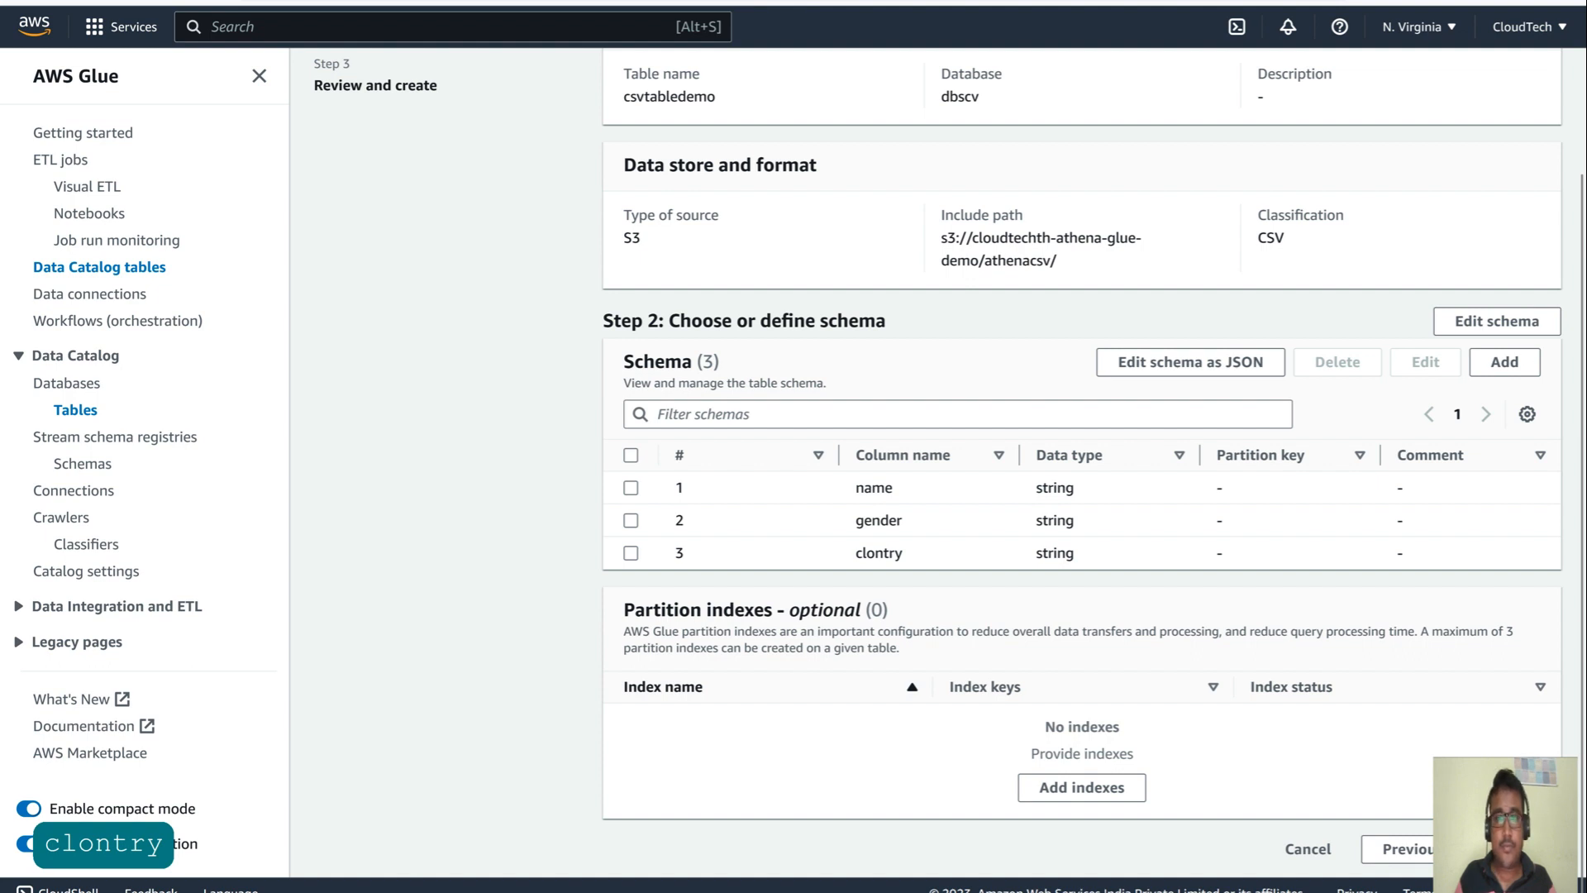
{"action": "left_click", "coordinate": [1517, 849]}
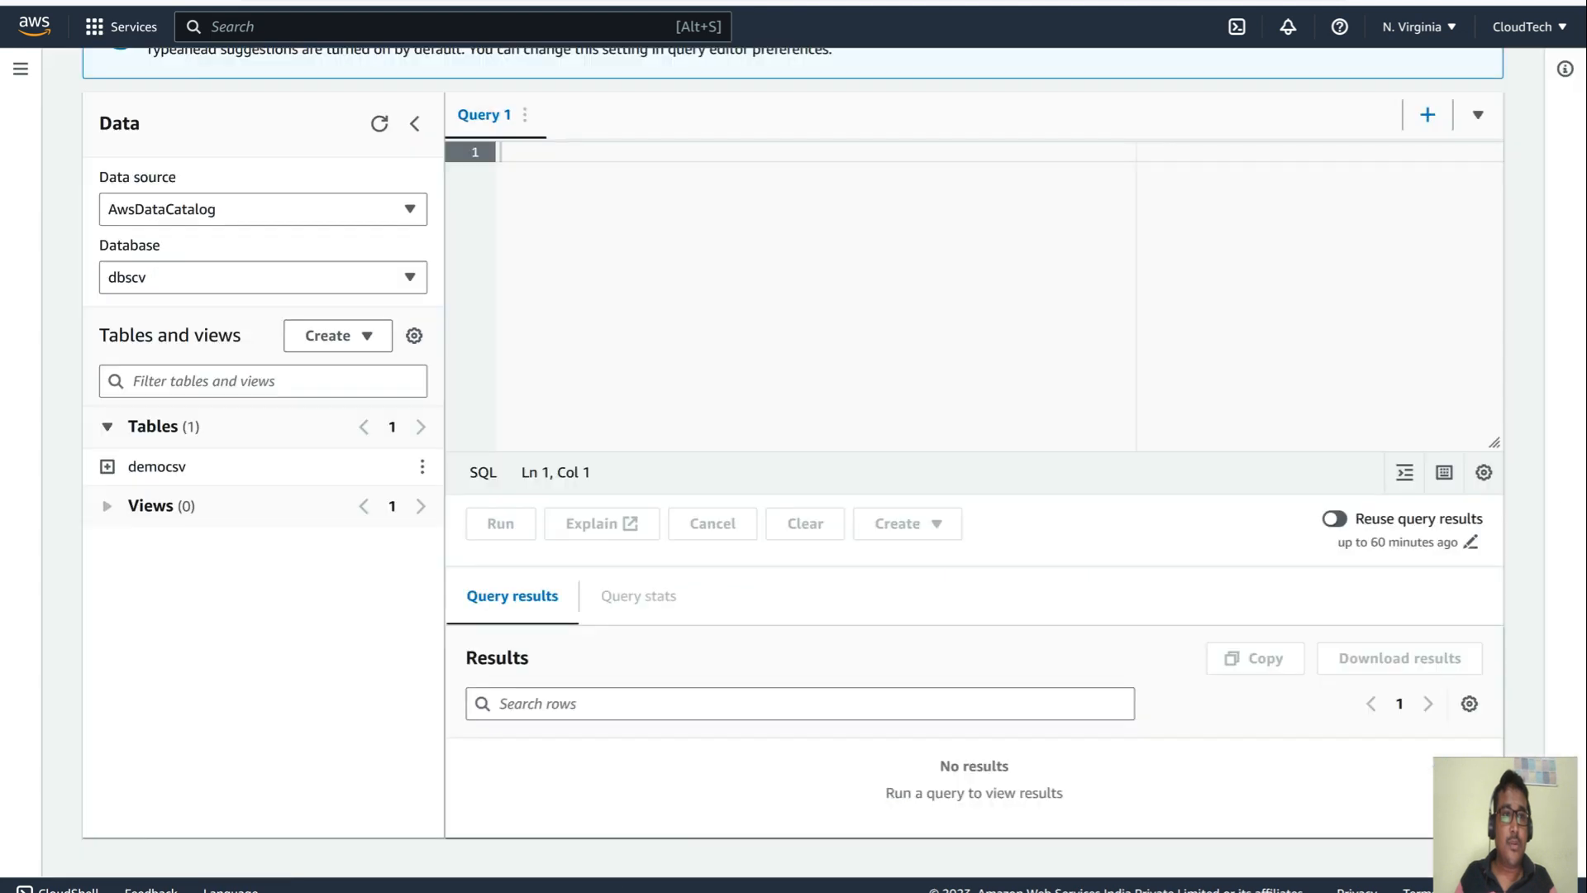
- Refresh the data catalog listing in the Athena query editor and preview the csvtabledemo table
{"action": "left_click", "coordinate": [379, 124]}
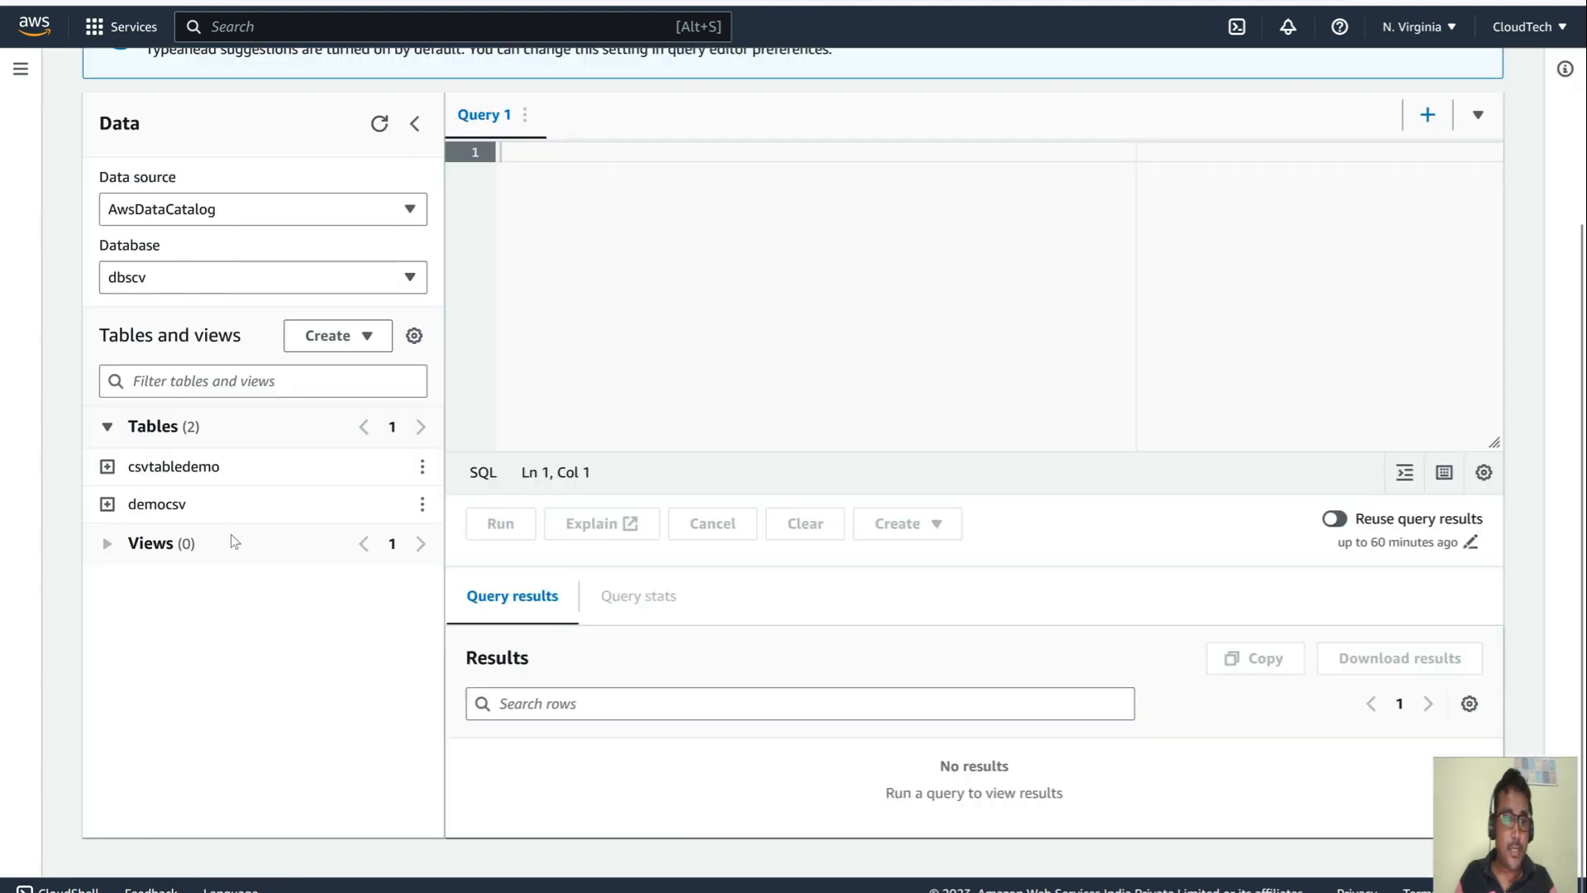
{"action": "left_click", "coordinate": [422, 466]}
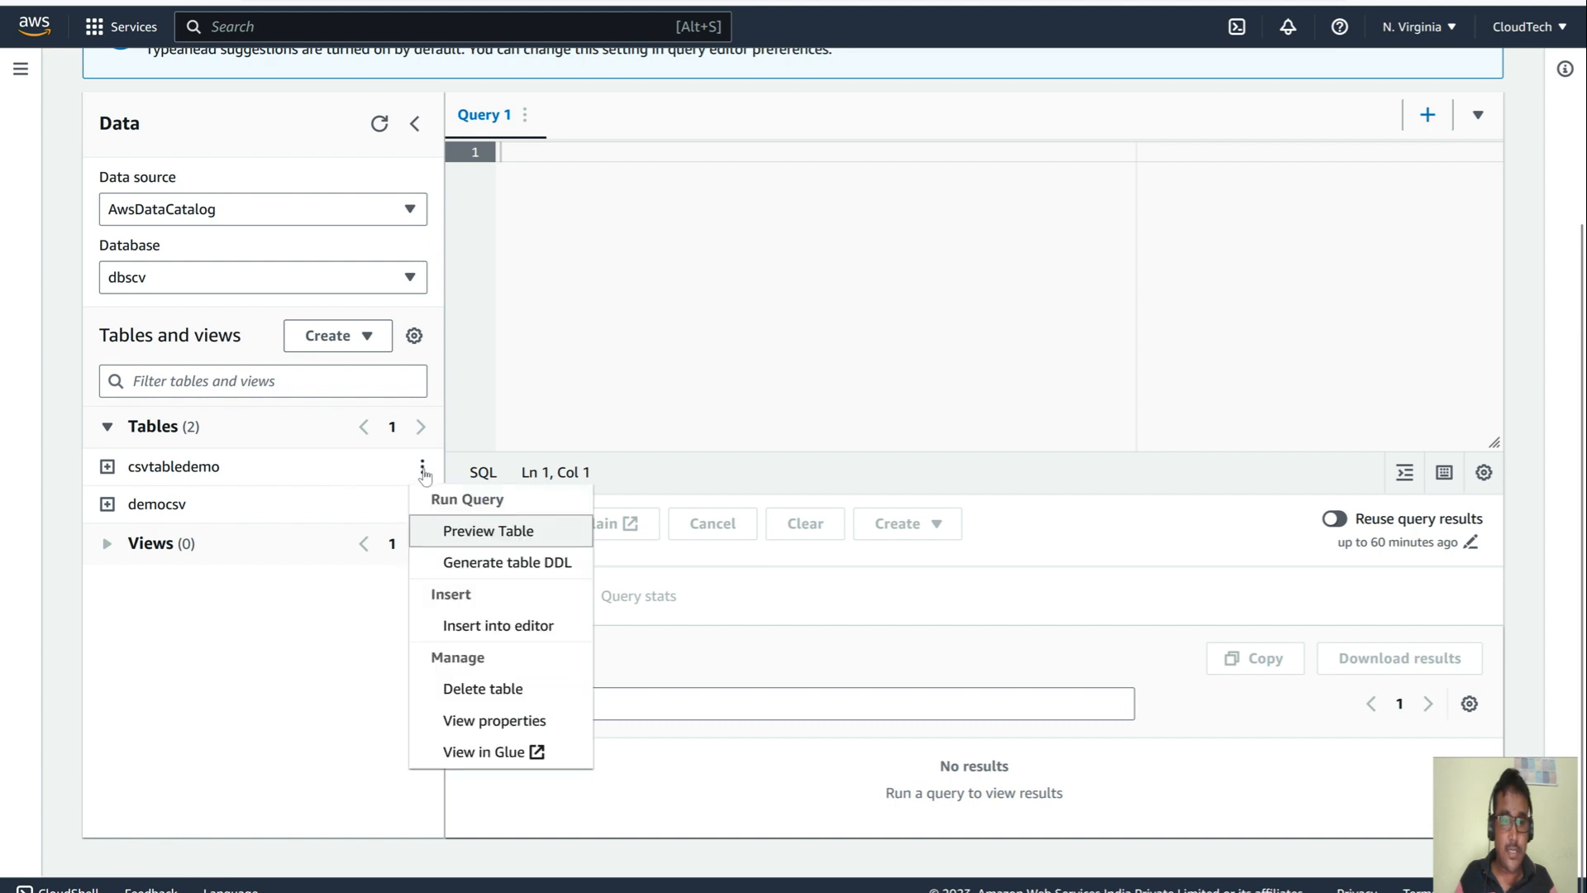
{"action": "left_click", "coordinate": [489, 530]}
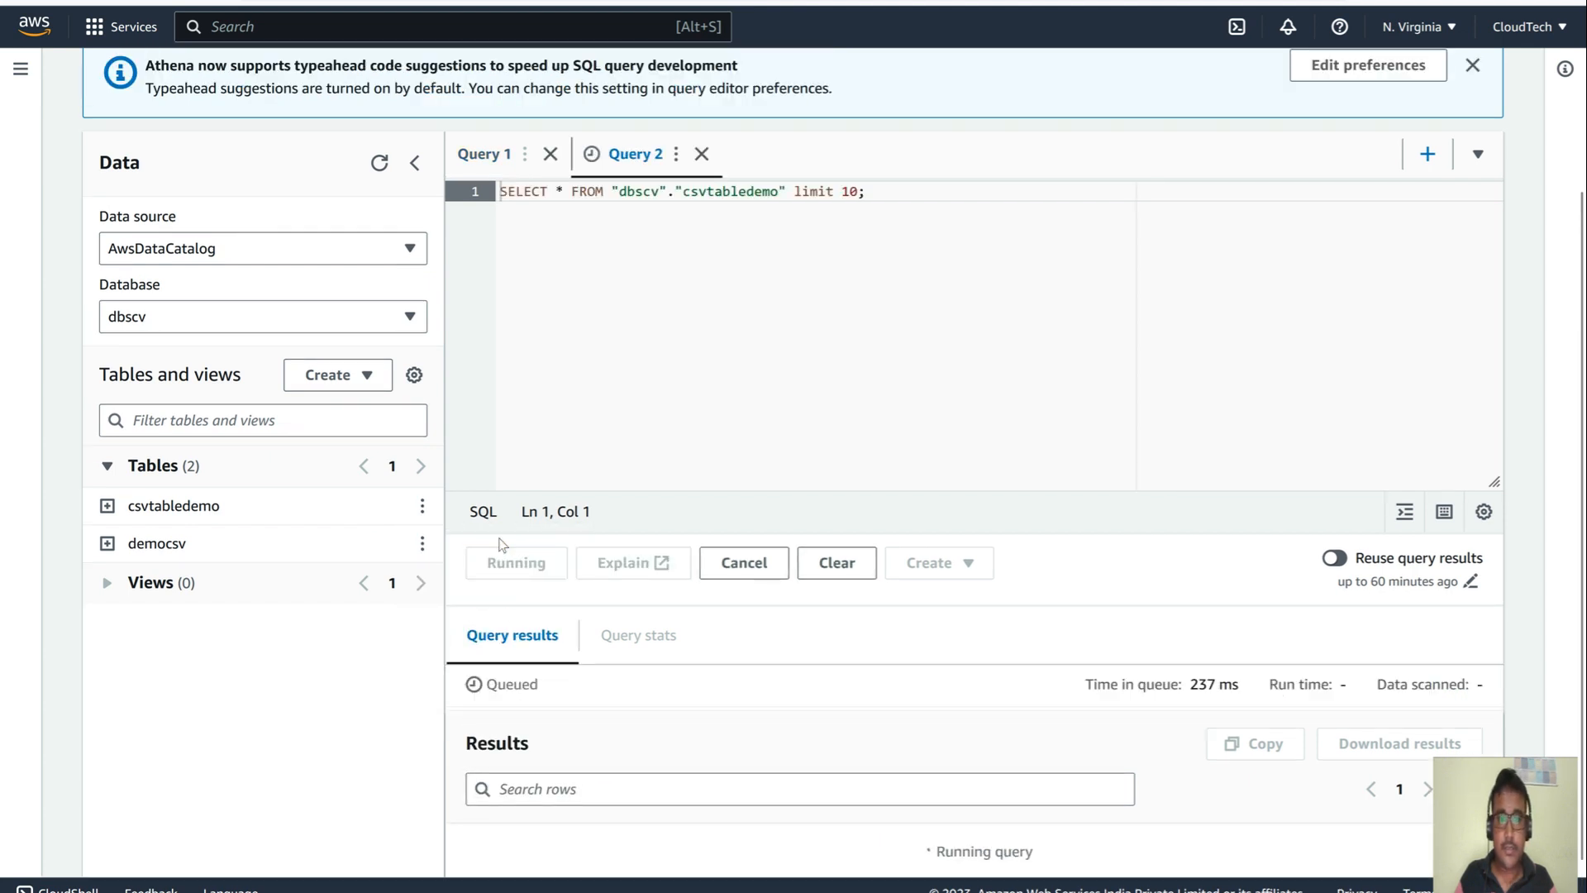
{"action": "scroll", "coordinate": [499, 538], "scroll_direction": "down", "scroll_amount": 5}
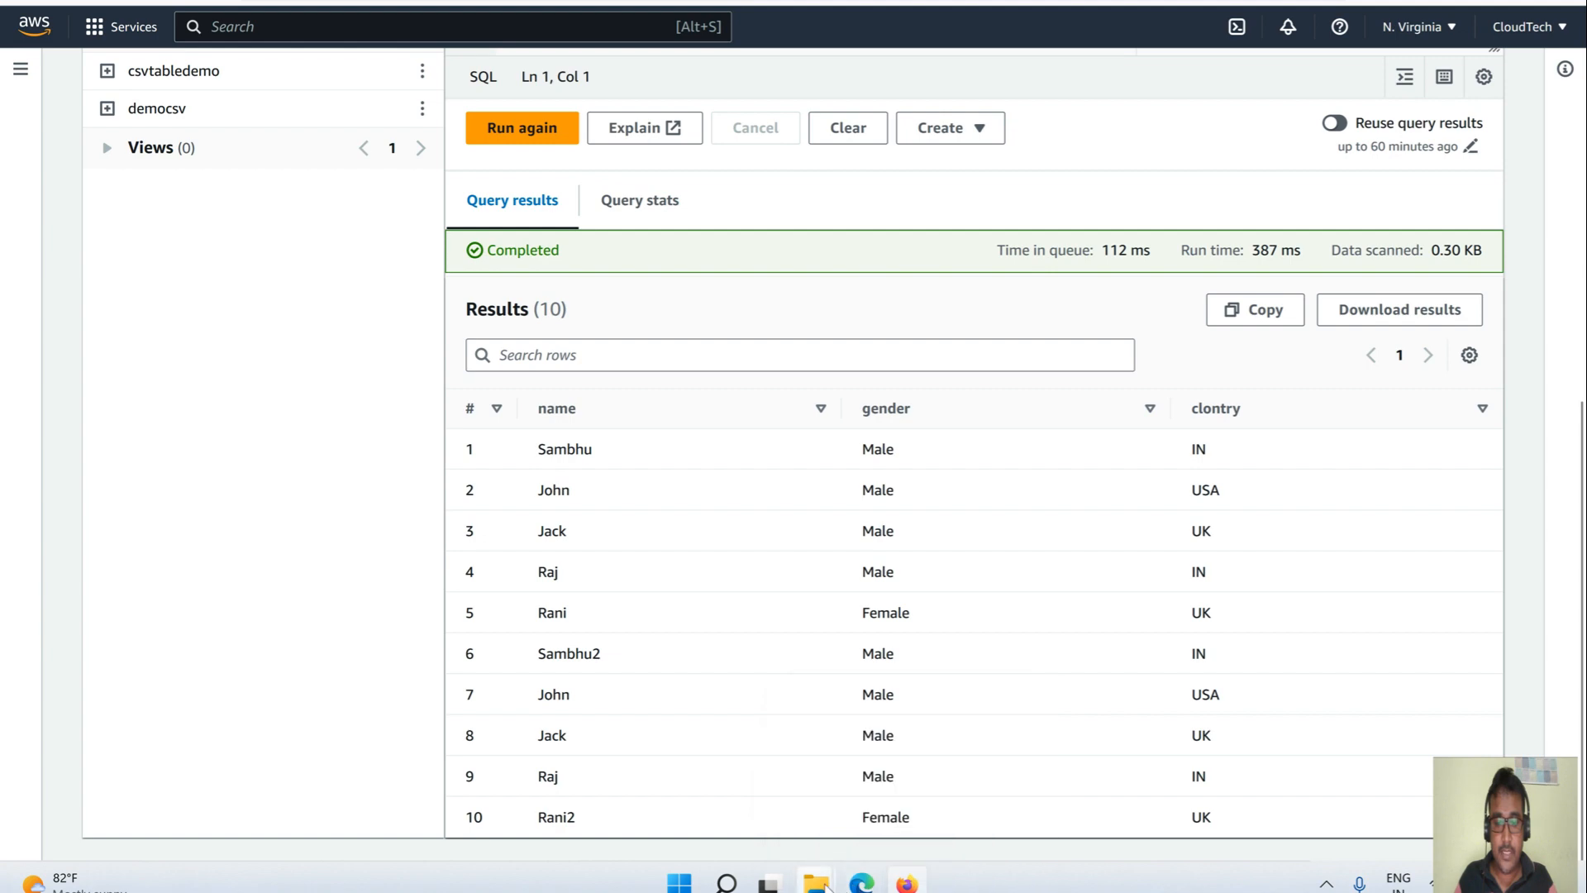
- Switch to File Explorer and open the emp CSV file from the LearningAWS folder in Notepad
{"action": "mouse_move", "coordinate": [816, 881]}
{"action": "left_click", "coordinate": [773, 820]}
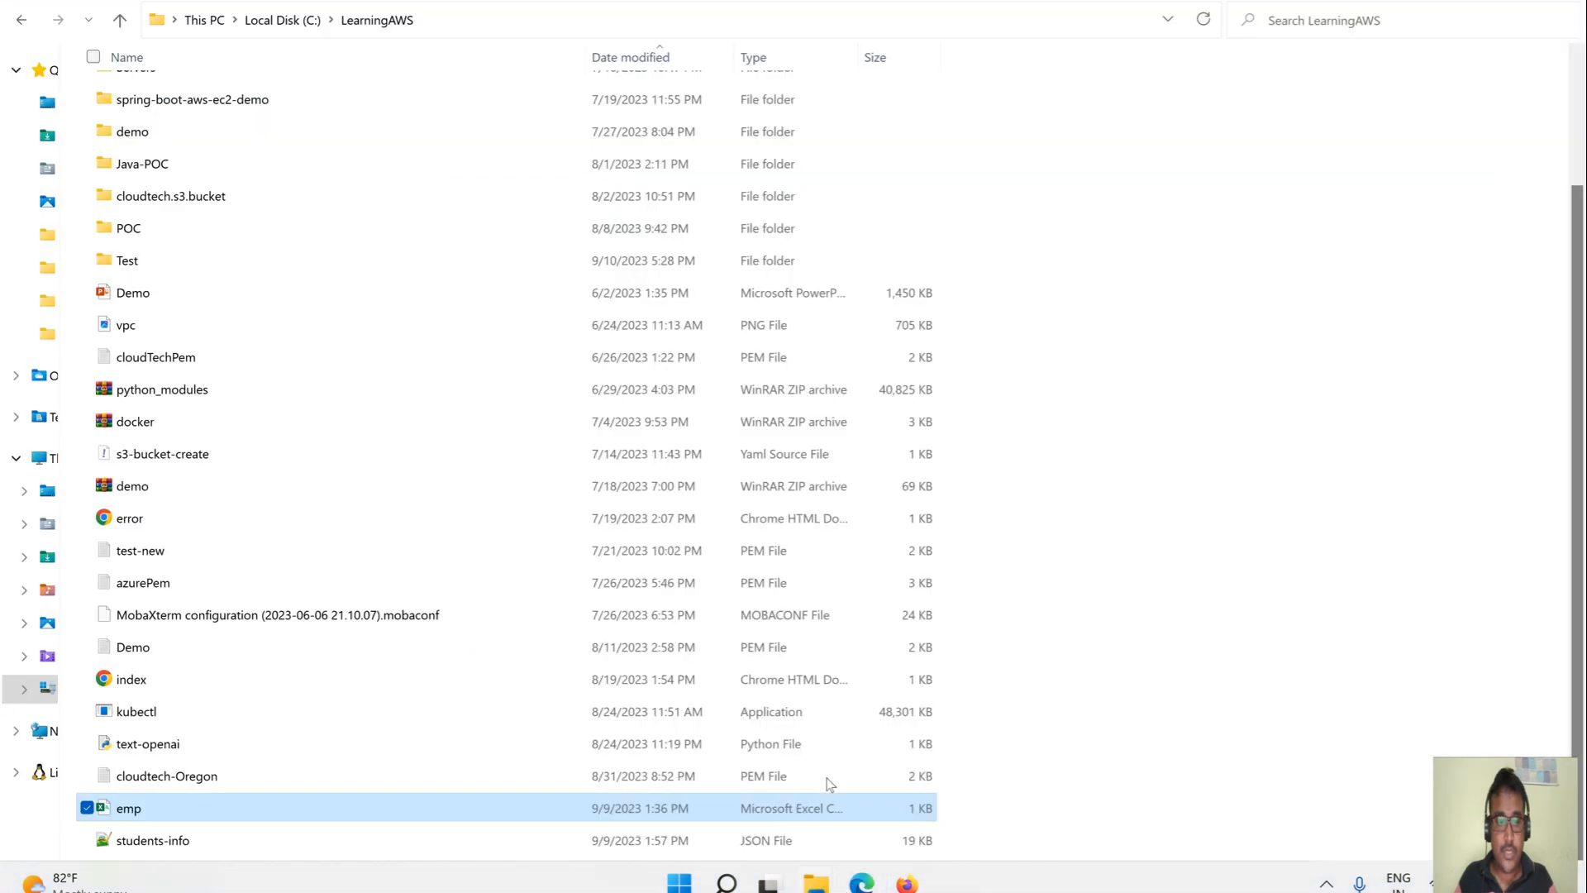
{"action": "right_click", "coordinate": [159, 808]}
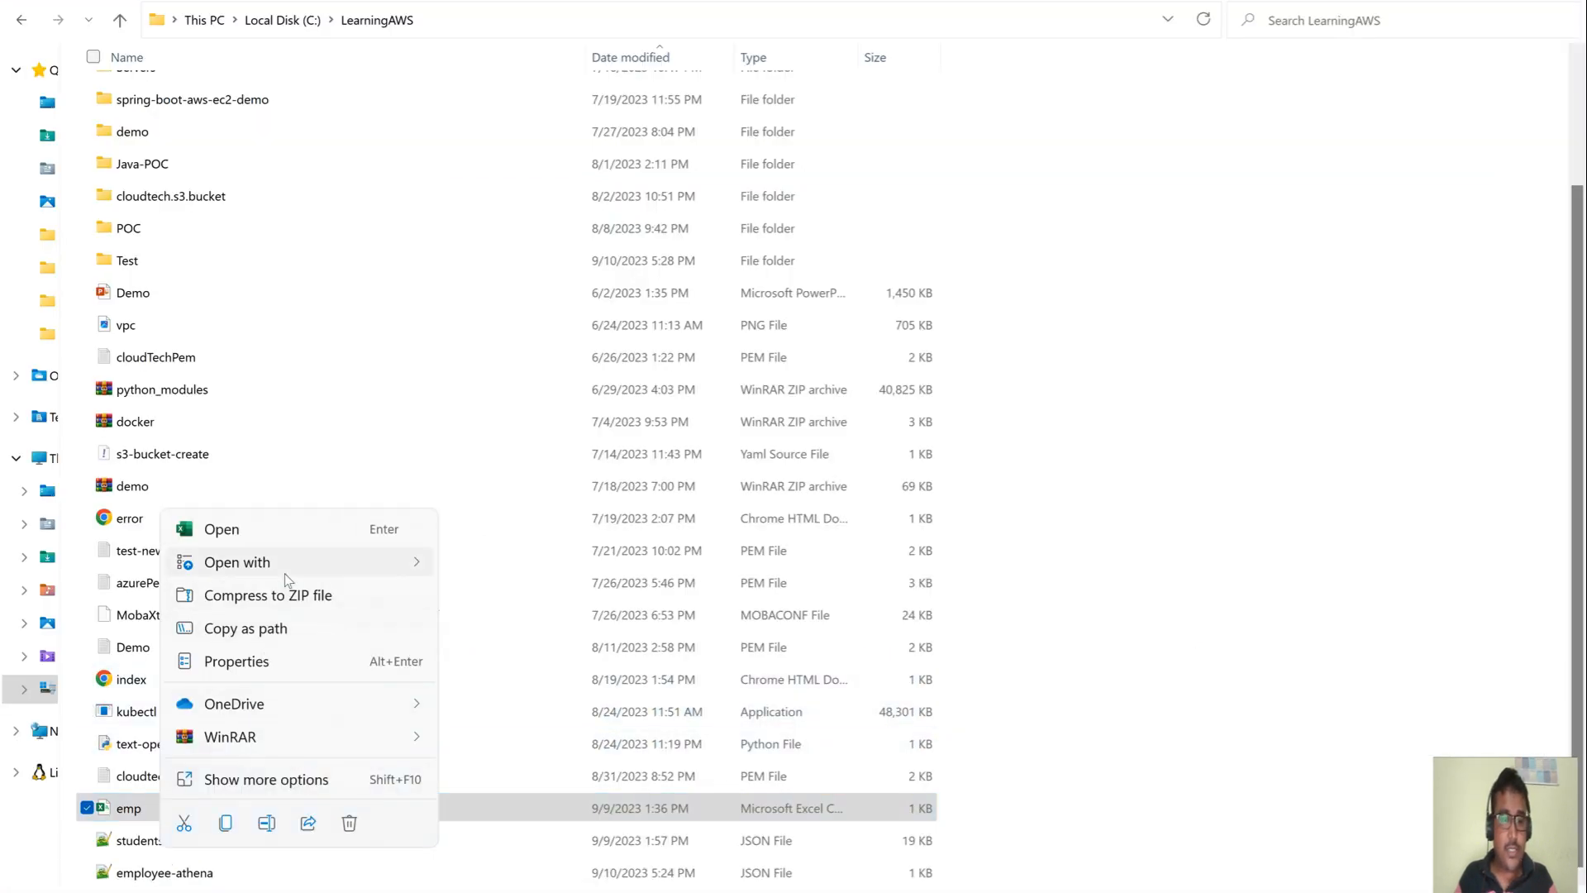
{"action": "mouse_move", "coordinate": [281, 564]}
{"action": "left_click", "coordinate": [505, 597]}
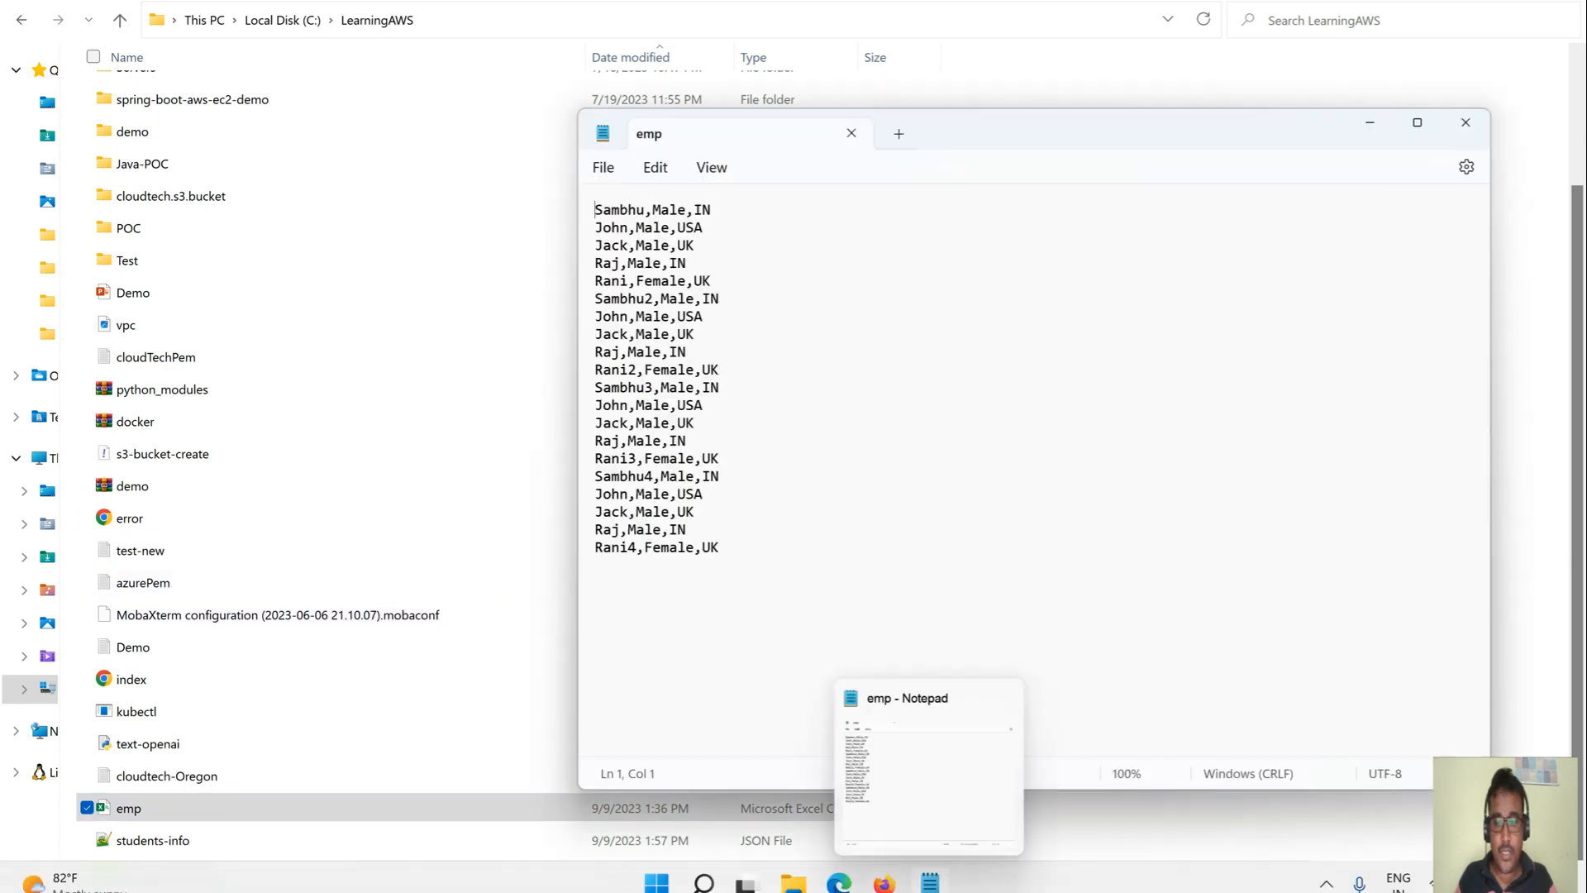
- Place the emp file beside the Athena results, compare its rows with the query output, and return to the query editor
{"action": "left_click", "coordinate": [883, 883]}
{"action": "left_click", "coordinate": [930, 883]}
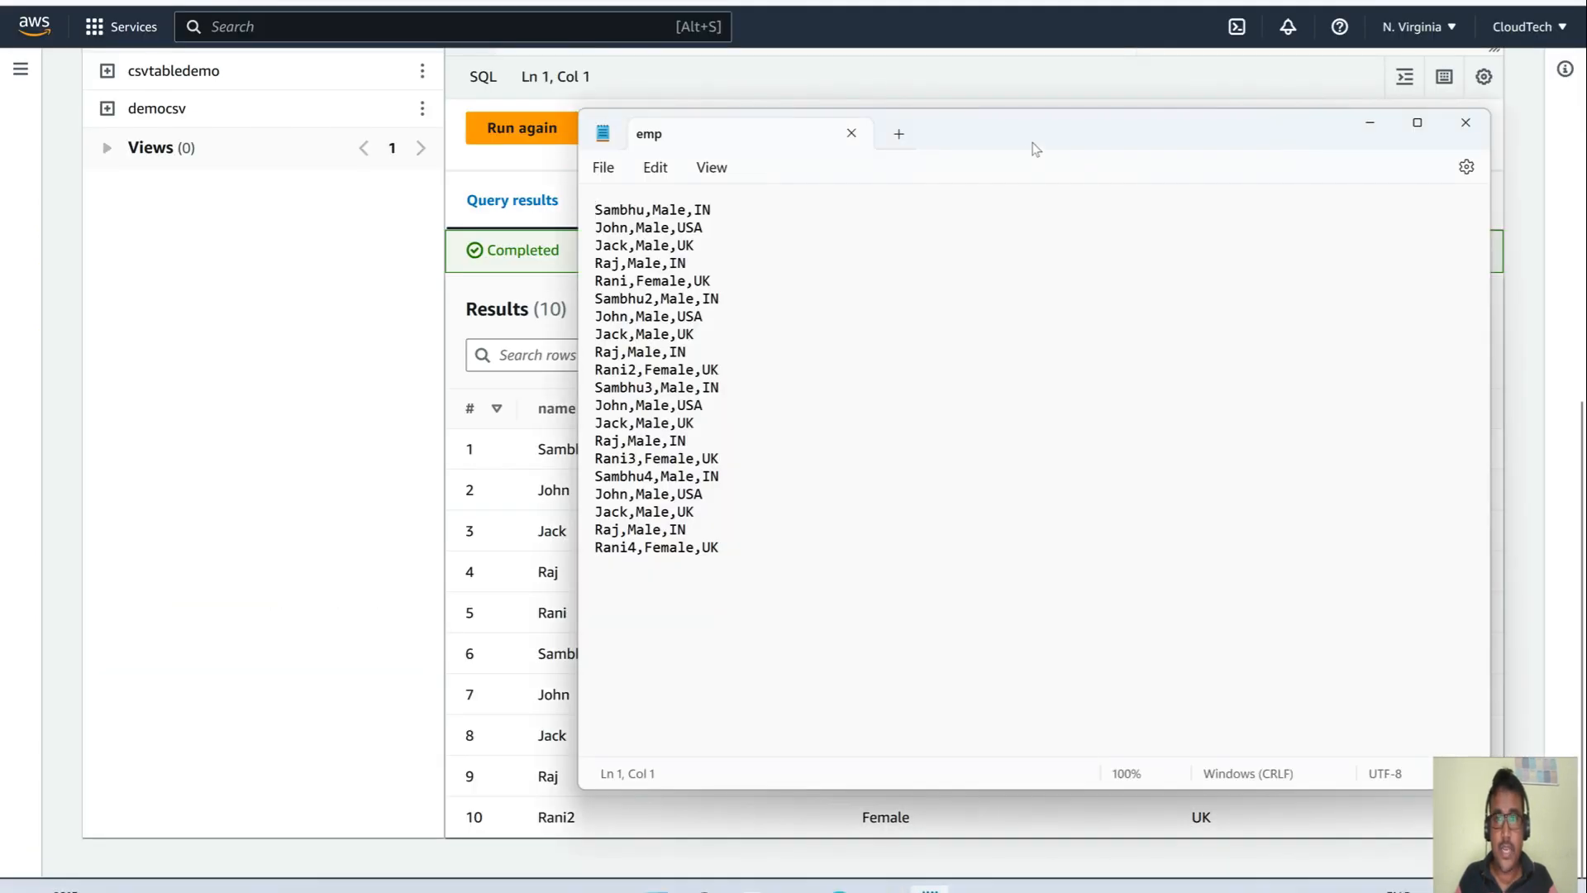
{"action": "left_click_drag", "start_coordinate": [1035, 145], "coordinate": [1322, 150]}
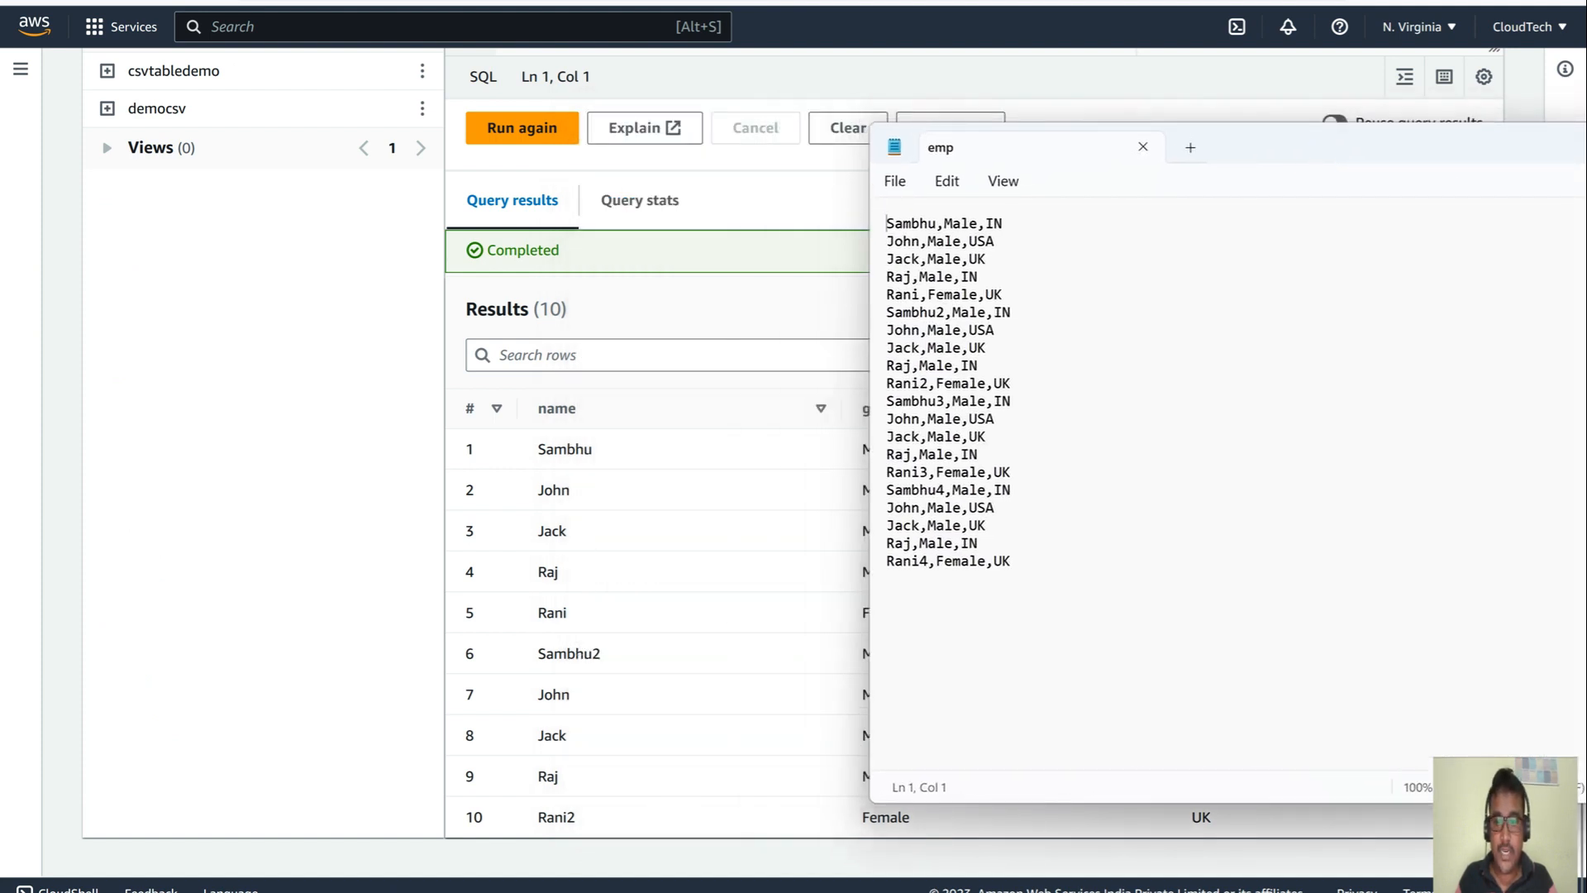
{"action": "left_click_drag", "start_coordinate": [1012, 562], "coordinate": [874, 217]}
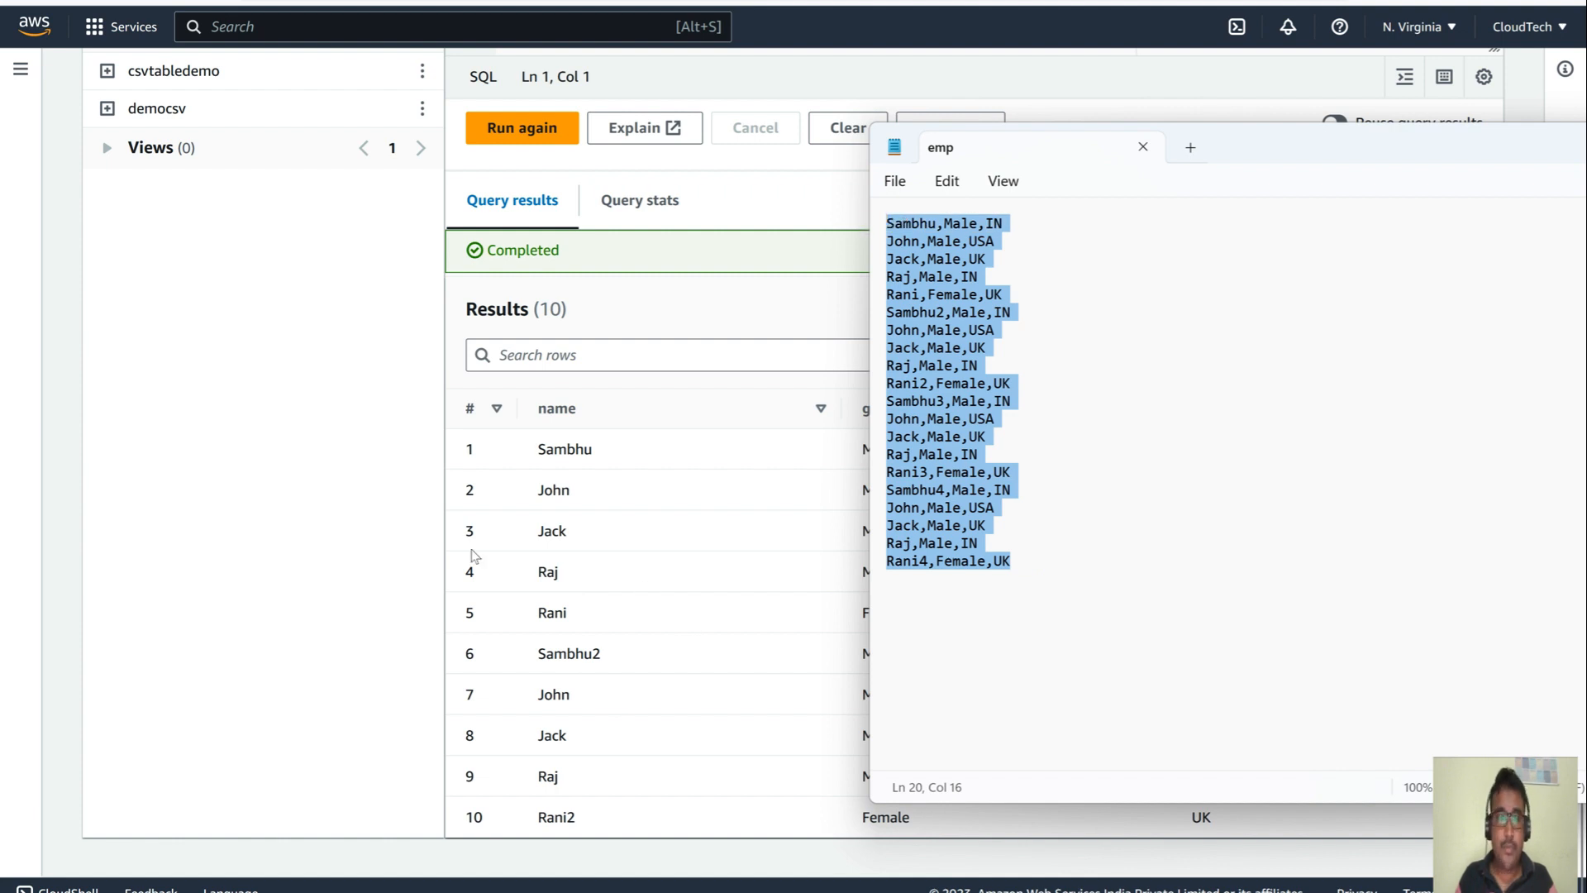
{"action": "left_click", "coordinate": [279, 653]}
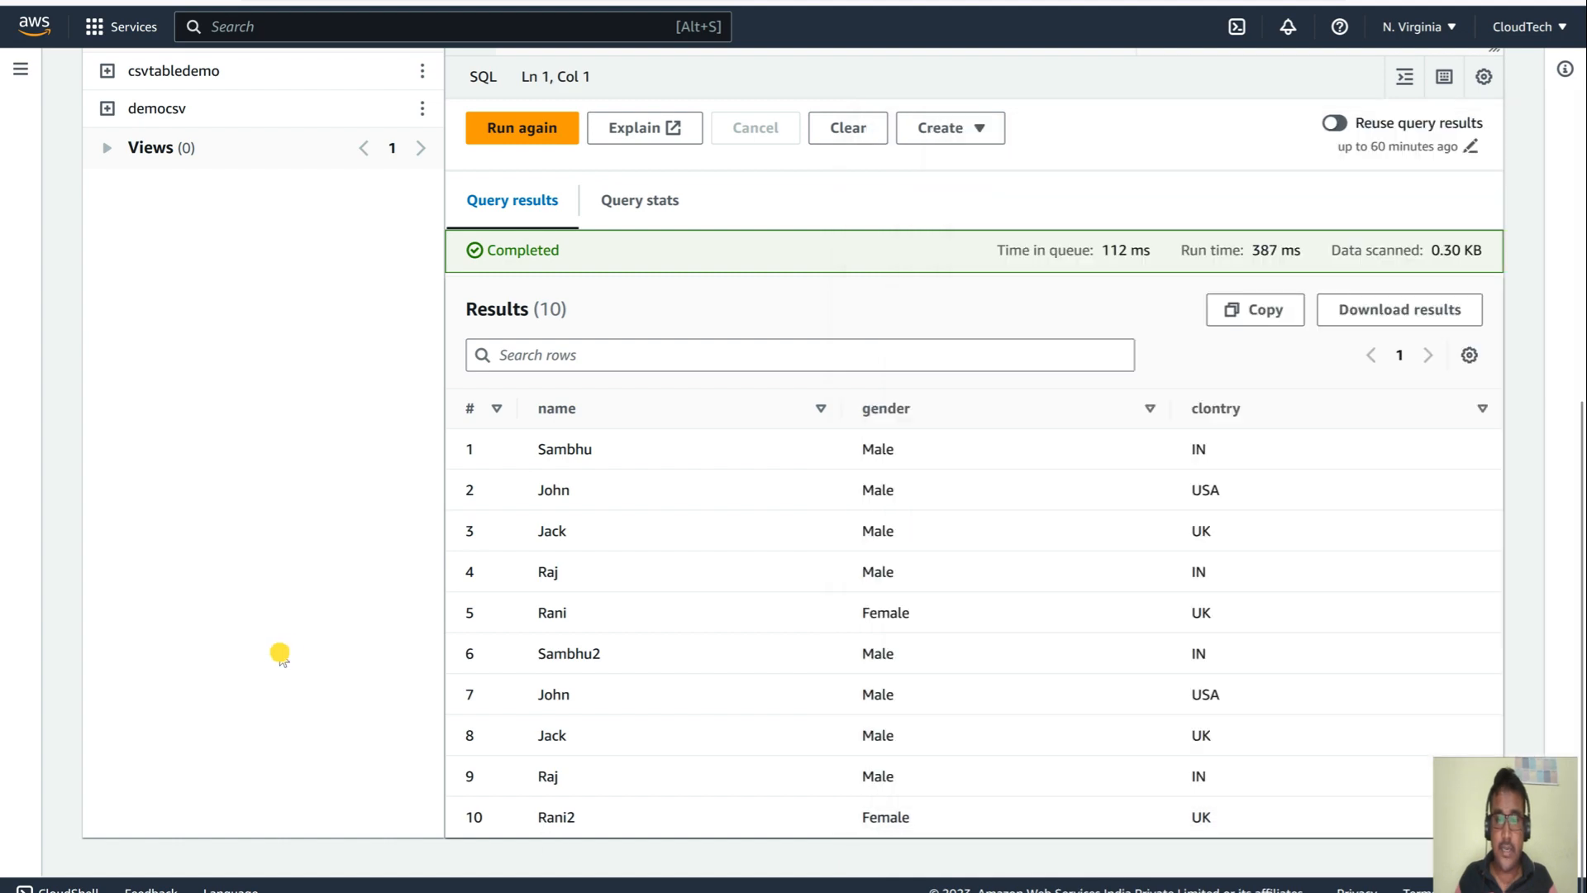
{"action": "scroll", "coordinate": [728, 555], "scroll_direction": "up", "scroll_amount": 4}
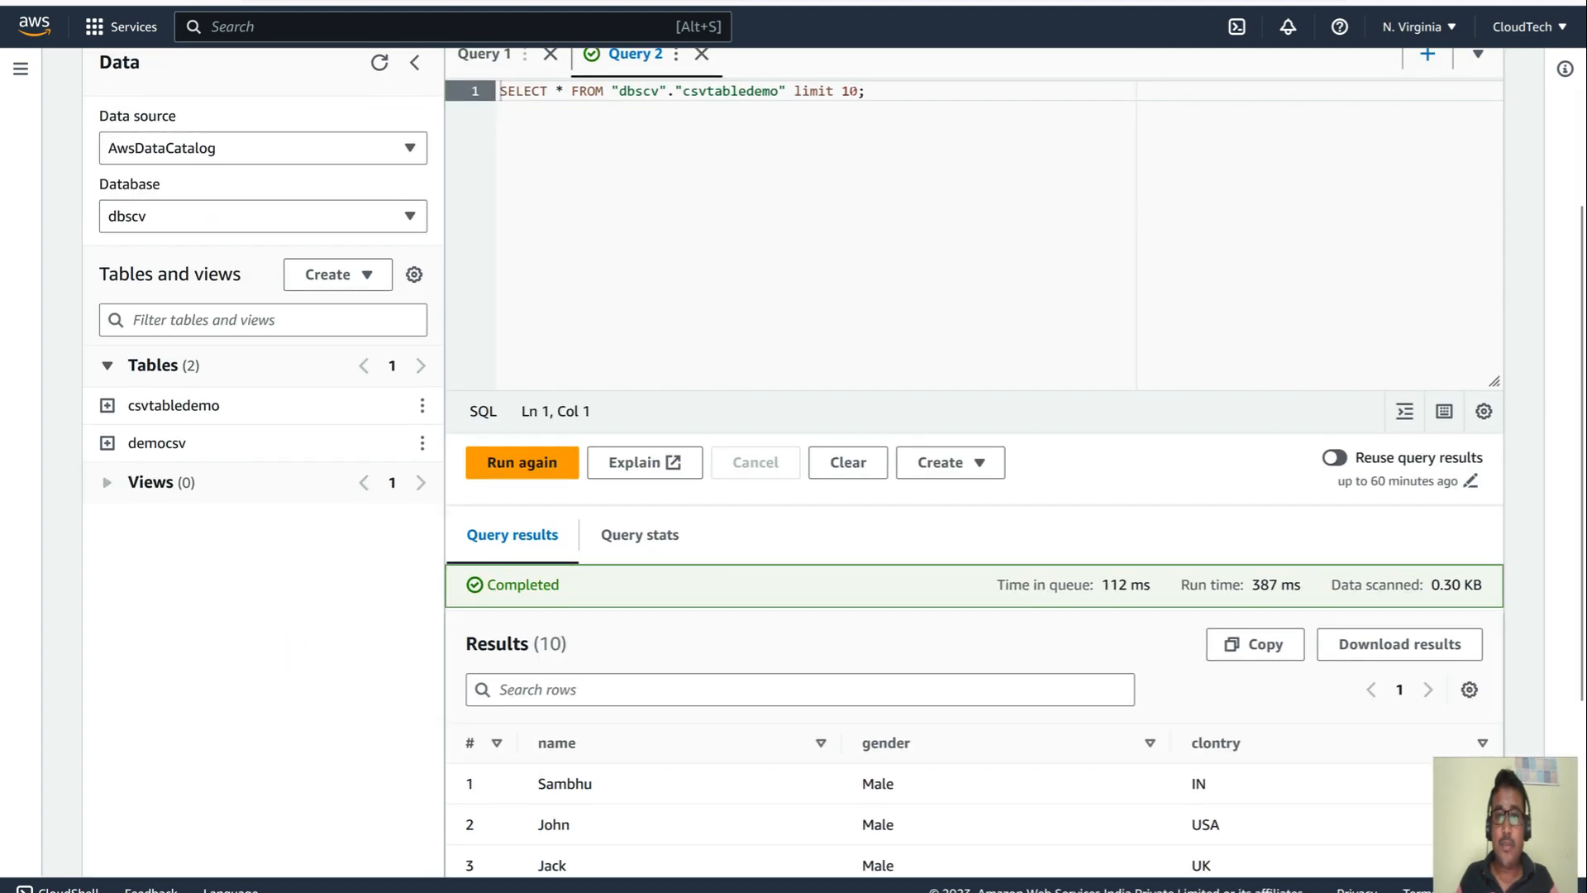
- Rerun the csvtabledemo query with a limit of 20 and compare its rows with the emp file in Notepad
{"action": "left_click", "coordinate": [848, 91]}
{"action": "key", "text": "BackSpace"}
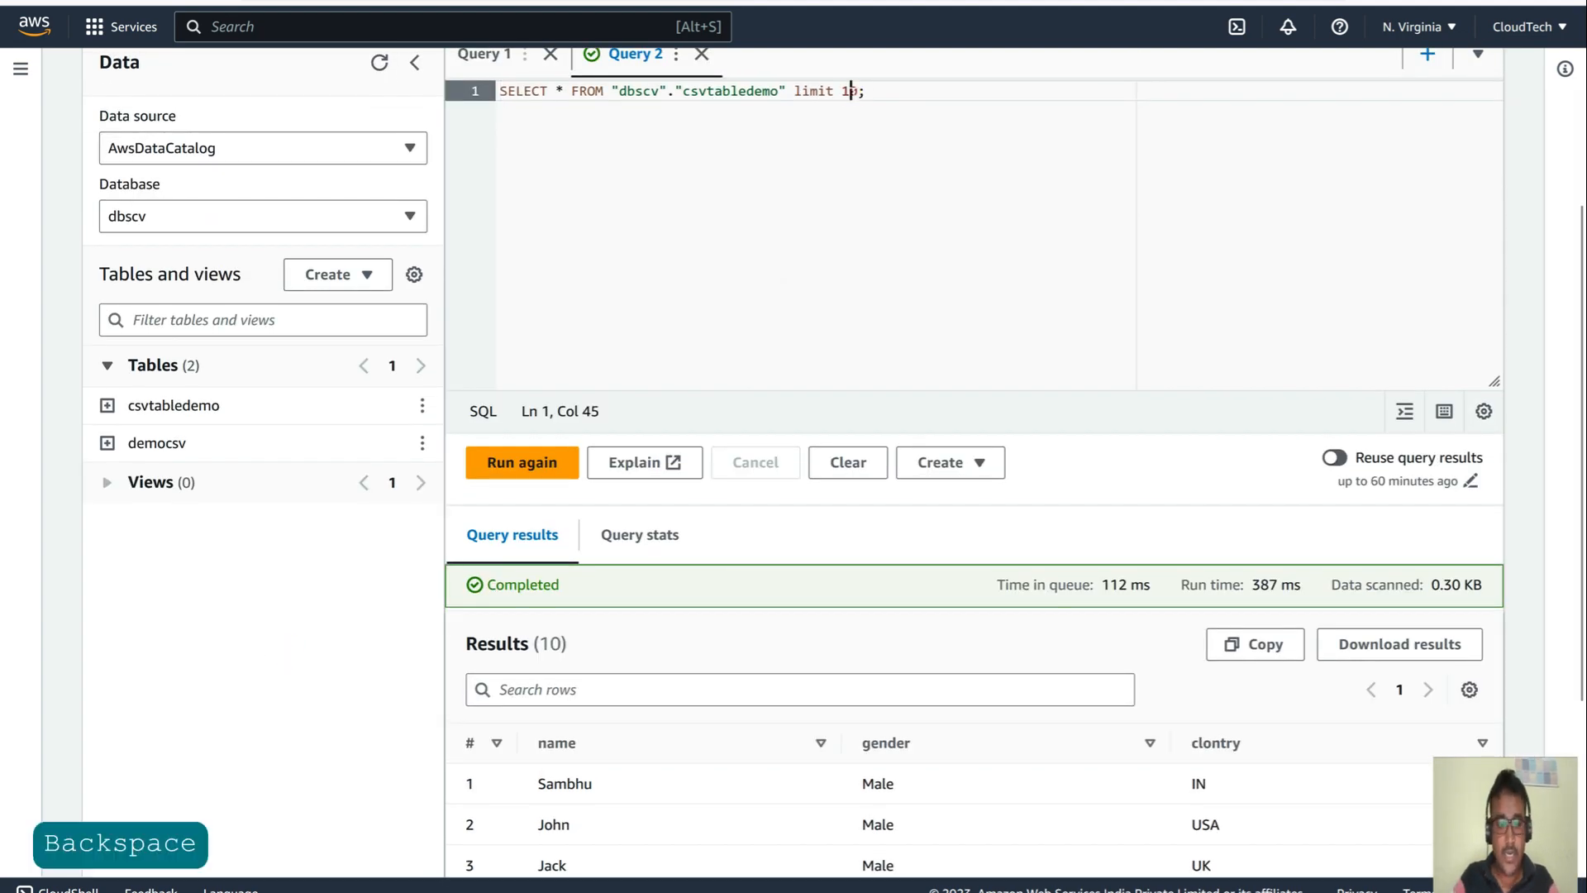
{"action": "type", "text": "2"}
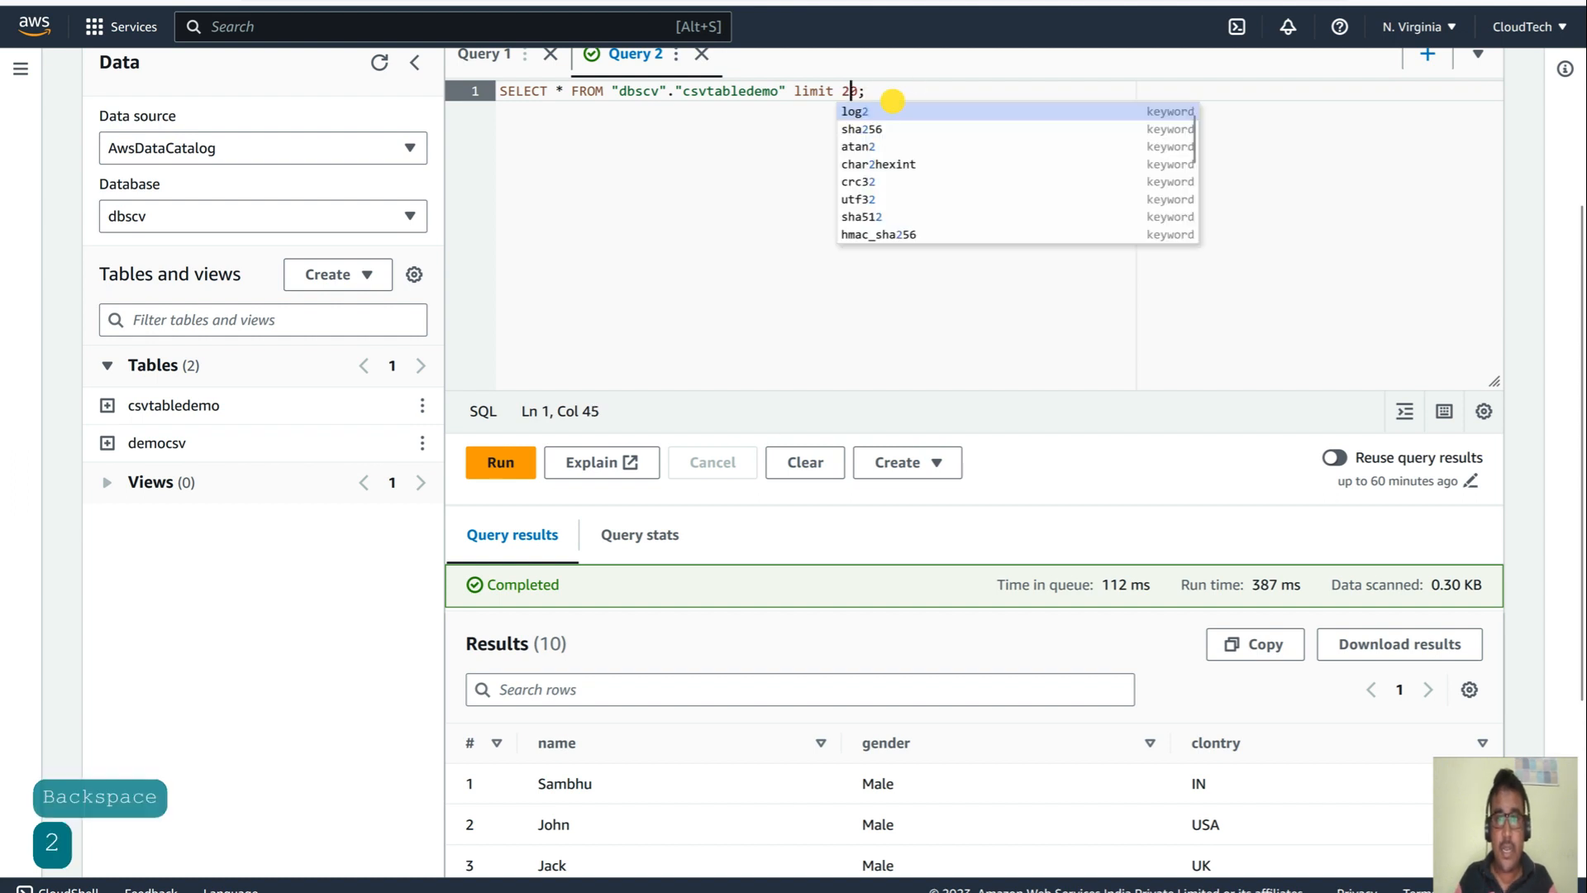
{"action": "left_click", "coordinate": [894, 95]}
{"action": "left_click", "coordinate": [506, 457]}
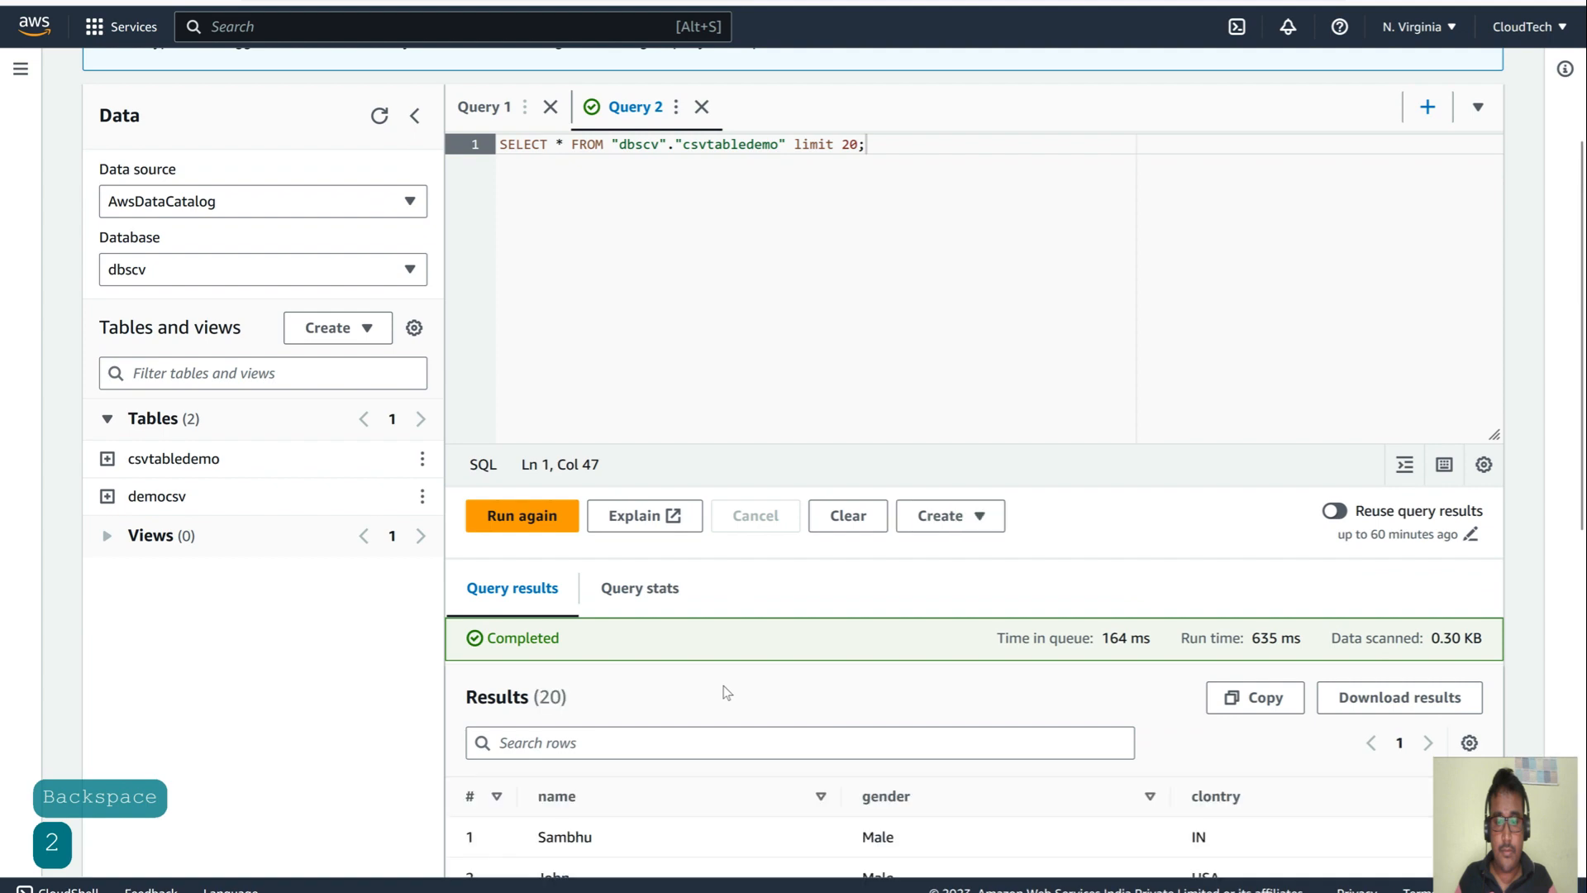
{"action": "scroll", "coordinate": [728, 697], "scroll_direction": "down", "scroll_amount": 5}
{"action": "scroll", "coordinate": [729, 696], "scroll_direction": "down", "scroll_amount": 4}
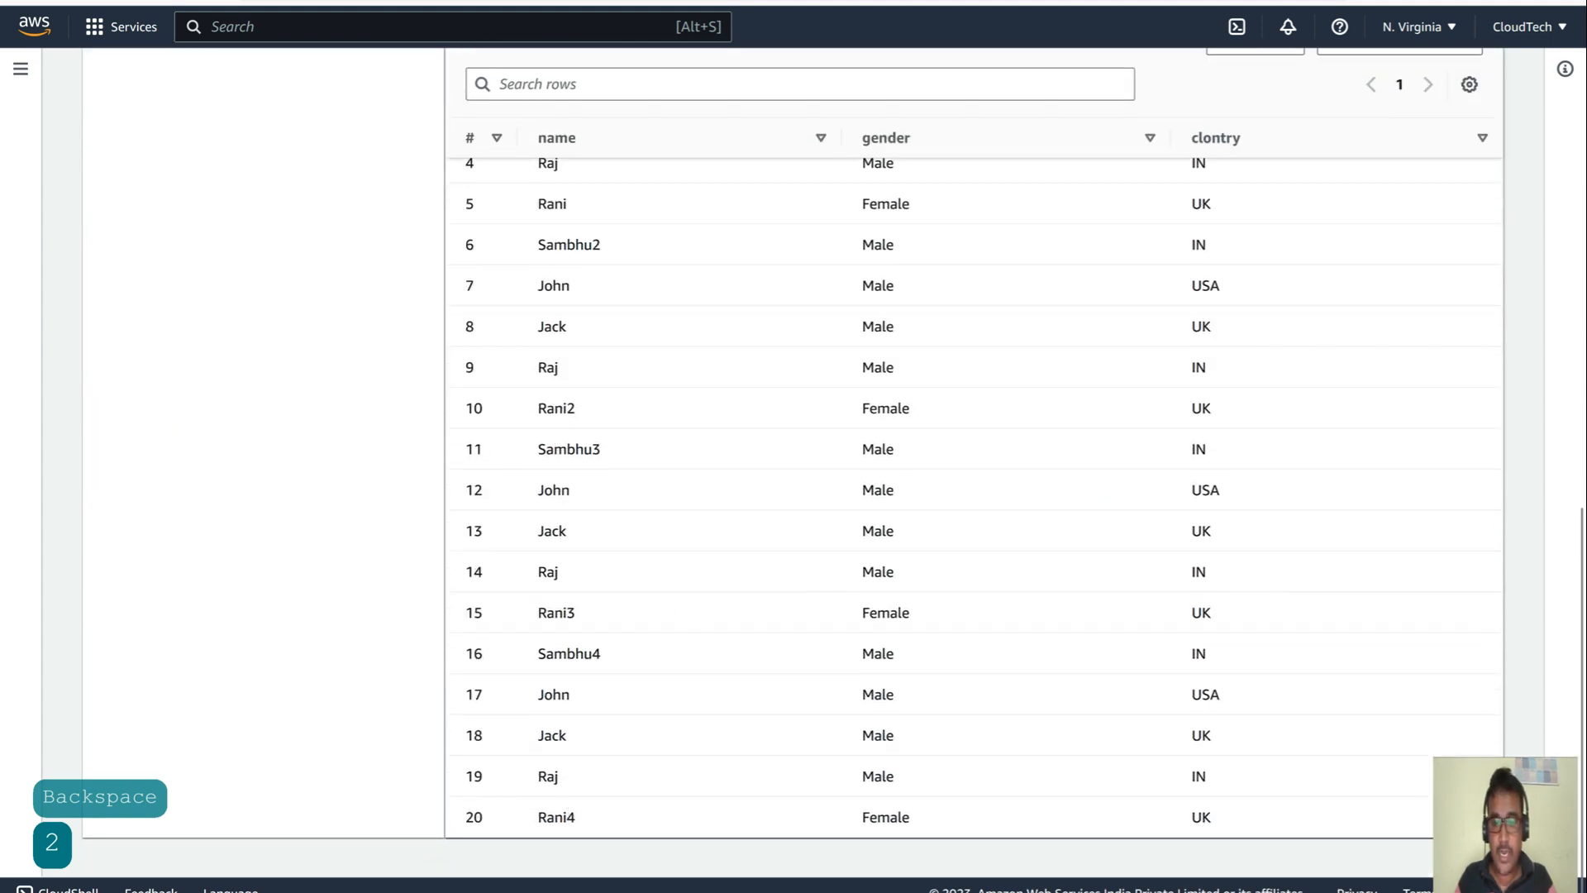
{"action": "left_click", "coordinate": [928, 882]}
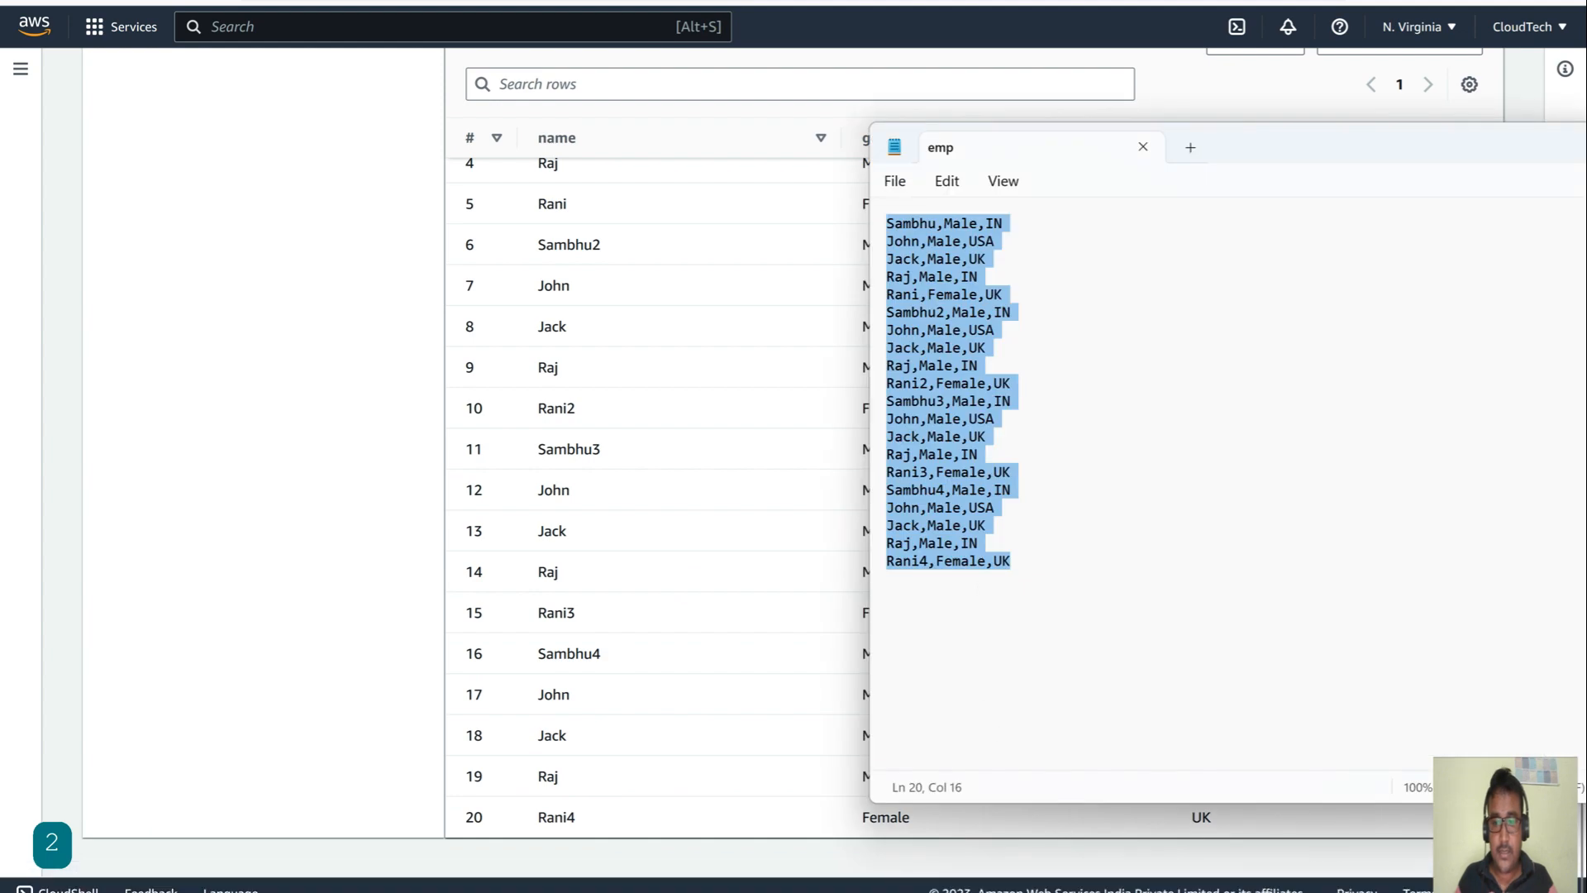
{"action": "left_click", "coordinate": [385, 583]}
- Rerun the csvtabledemo query with a limit of 21 and check the last rows against the emp file
{"action": "scroll", "coordinate": [939, 419], "scroll_direction": "up", "scroll_amount": 8}
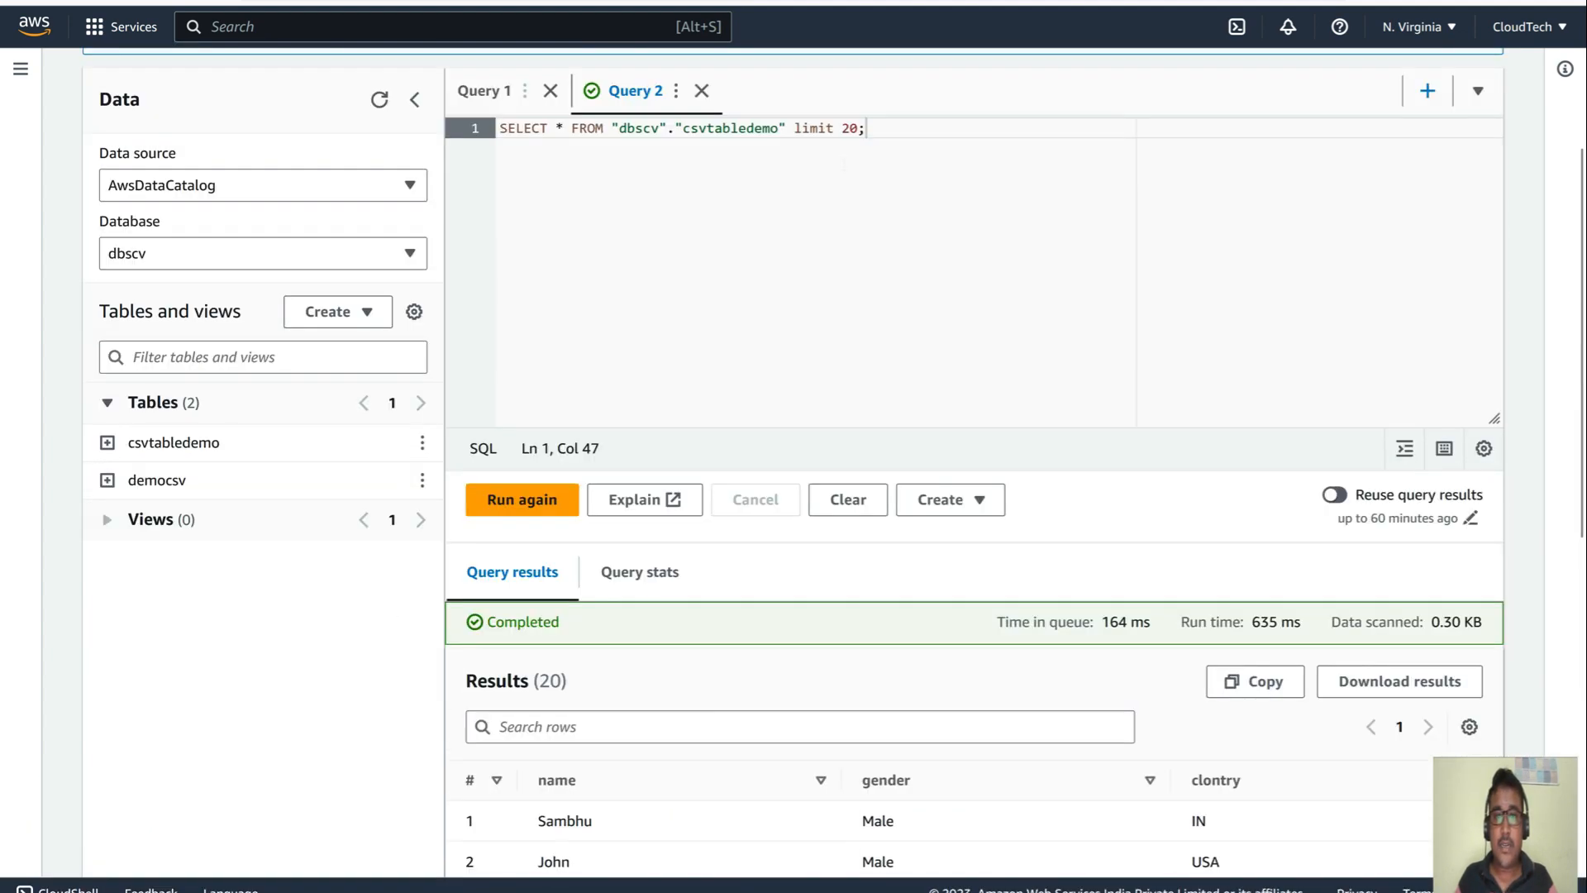
{"action": "left_click", "coordinate": [851, 128]}
{"action": "key", "text": "Delete"}
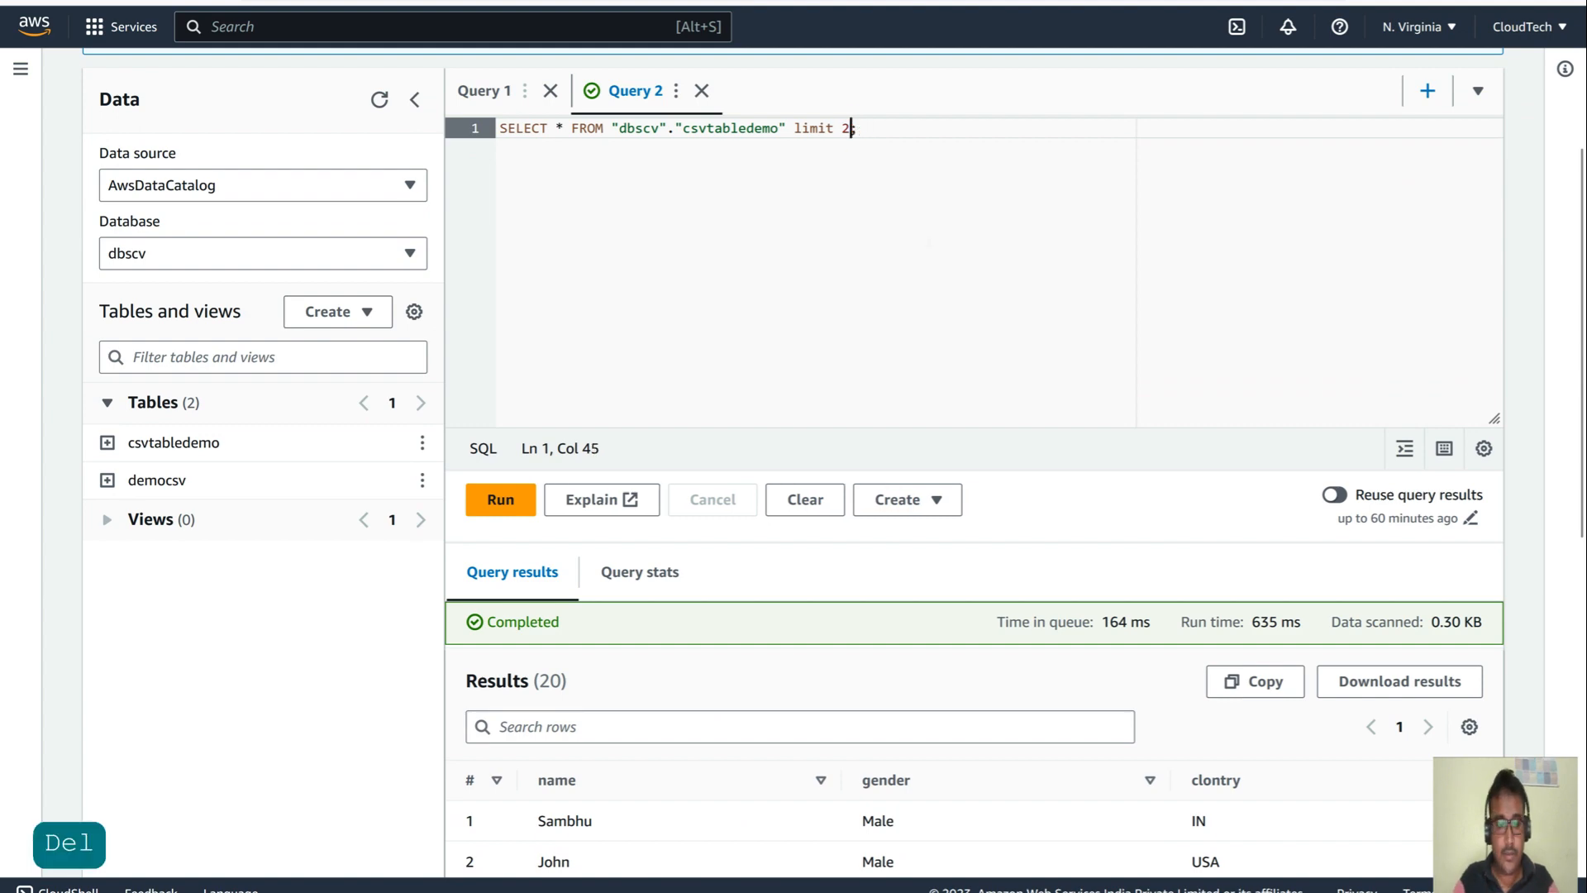
{"action": "type", "text": "1"}
{"action": "left_click", "coordinate": [514, 506]}
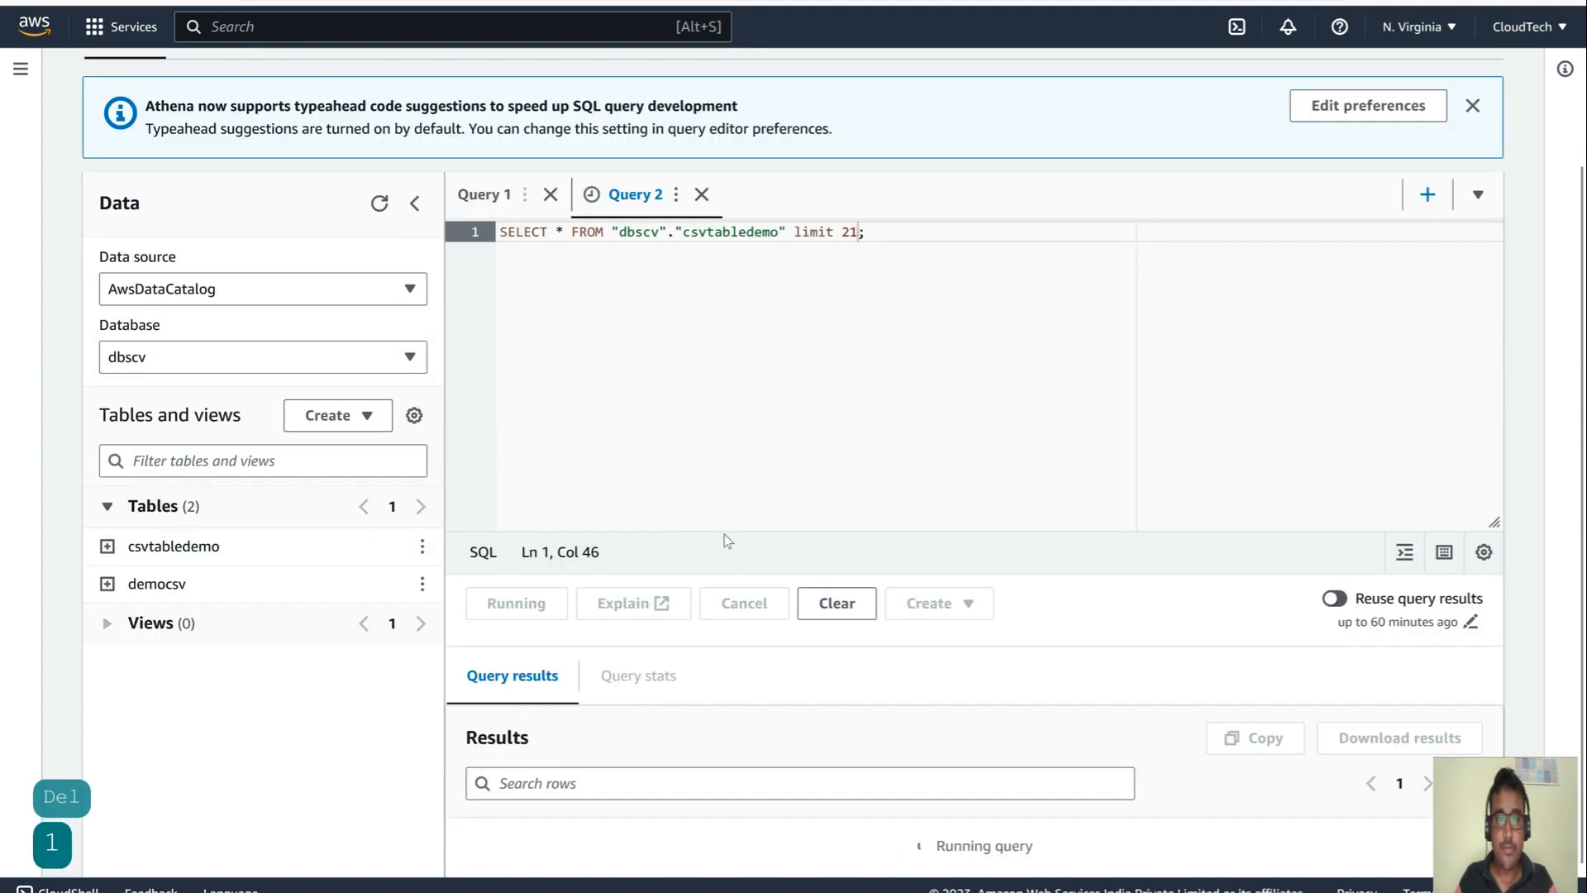
{"action": "scroll", "coordinate": [740, 682], "scroll_direction": "down", "scroll_amount": 8}
{"action": "scroll", "coordinate": [745, 684], "scroll_direction": "down", "scroll_amount": 2}
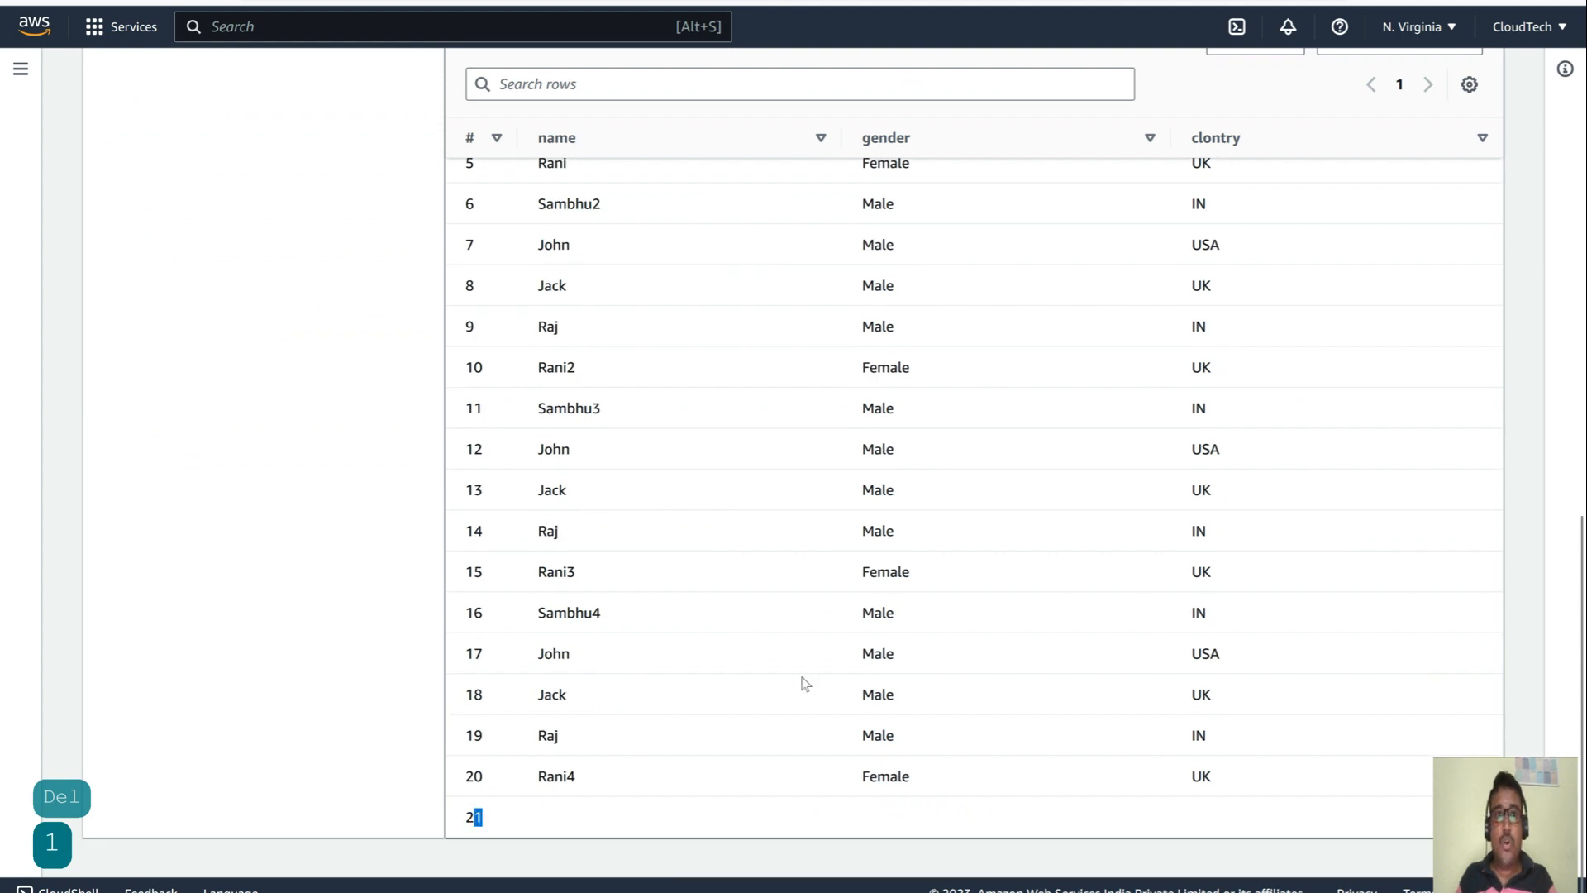
{"action": "scroll", "coordinate": [802, 684], "scroll_direction": "up", "scroll_amount": 1}
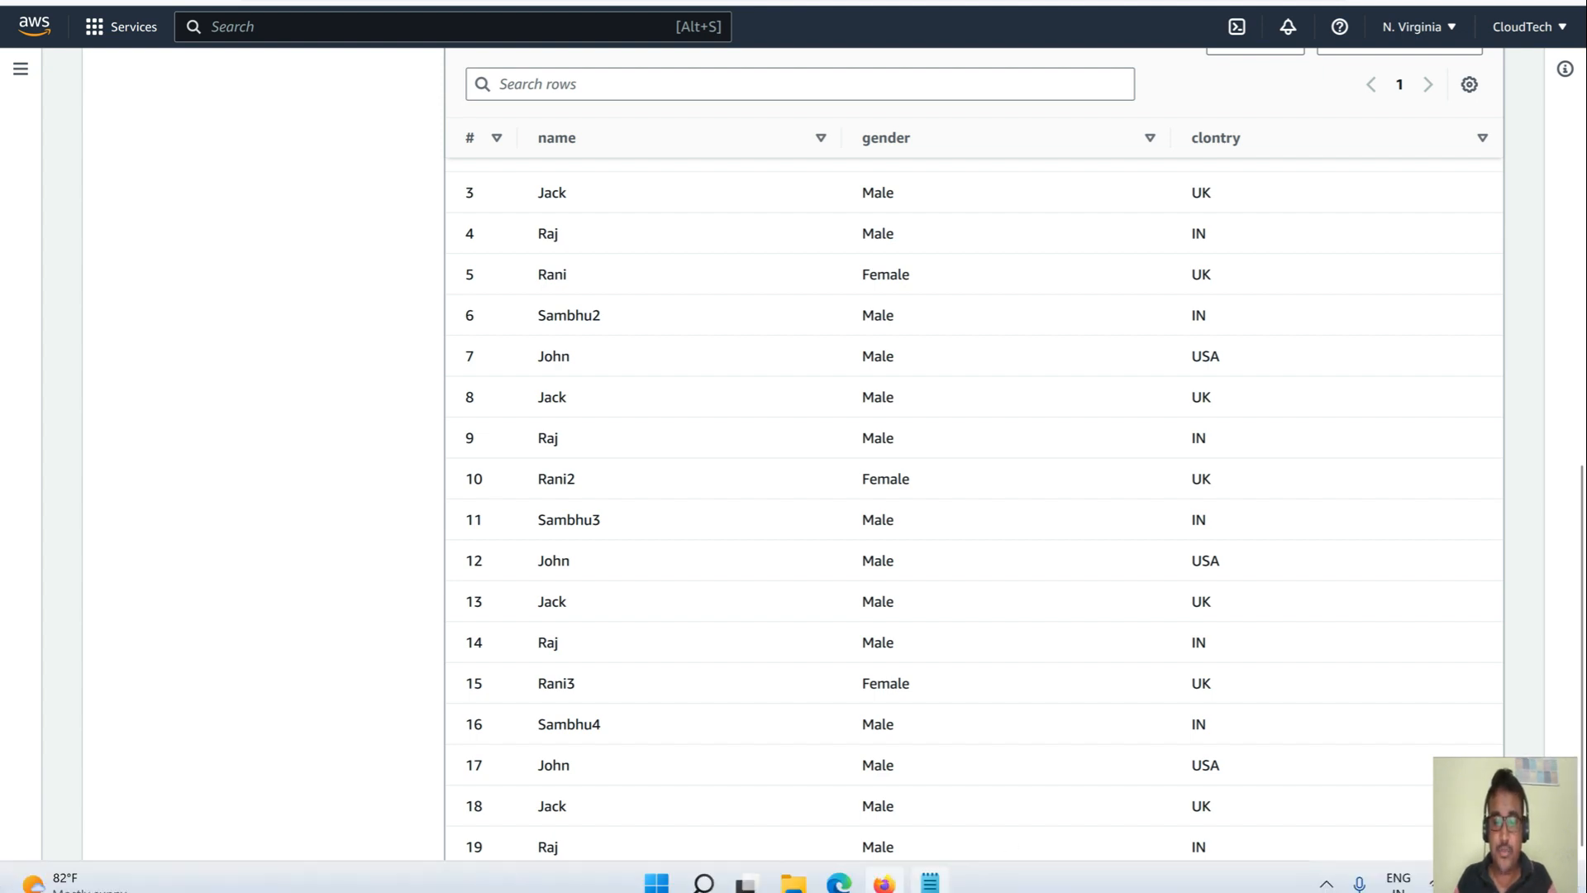
{"action": "left_click", "coordinate": [930, 881]}
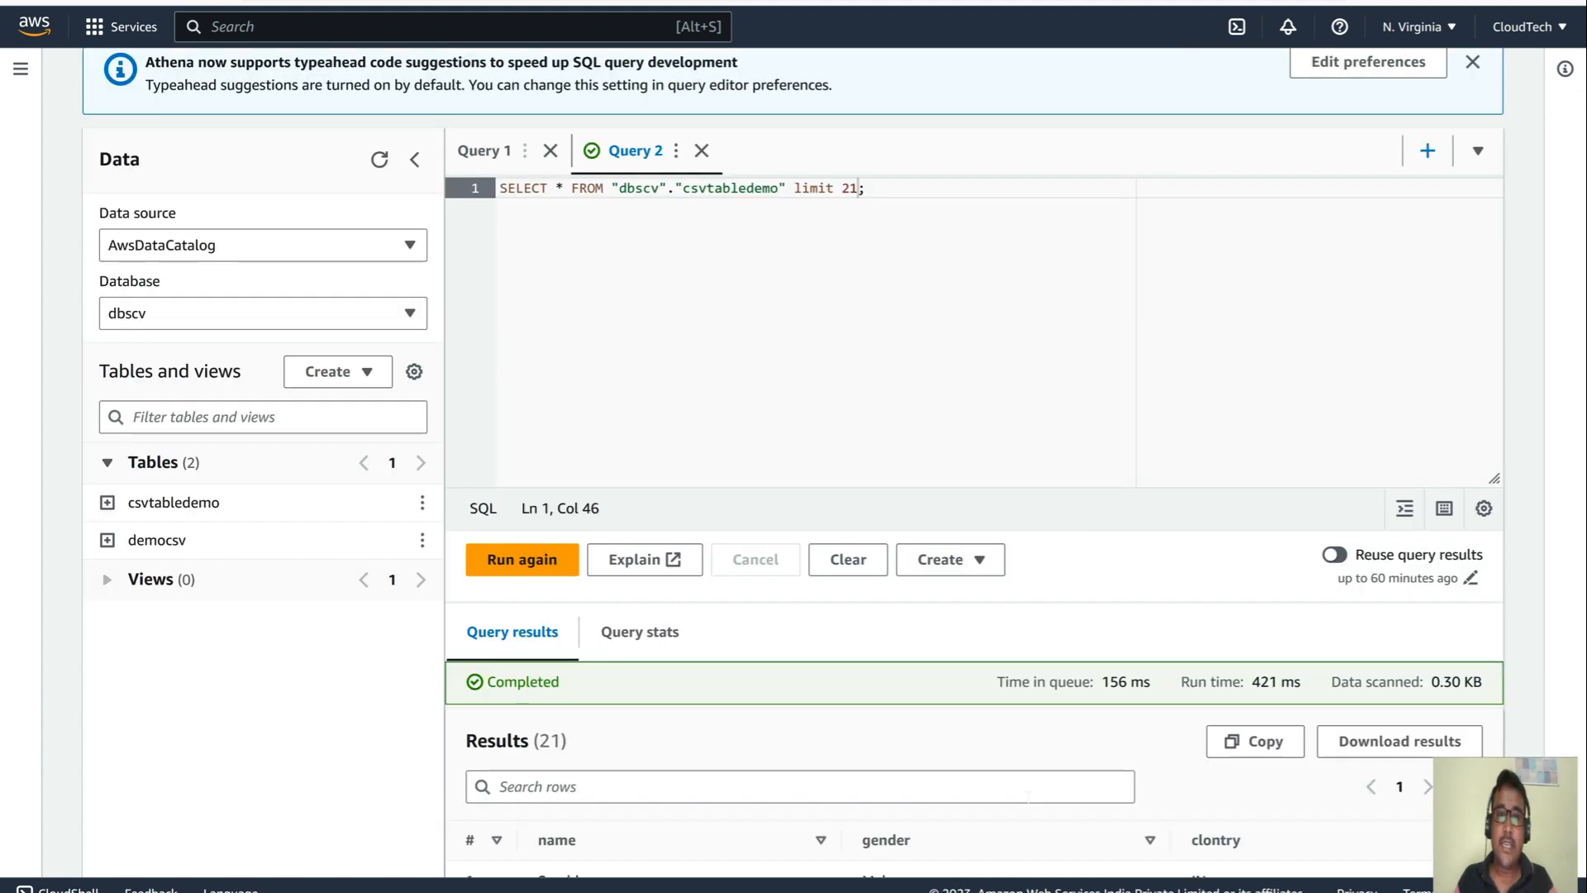
- Delete the csvtabledemo table from the dbscv database, entering the table name as confirmation
{"action": "scroll", "coordinate": [1028, 796], "scroll_direction": "up", "scroll_amount": 3}
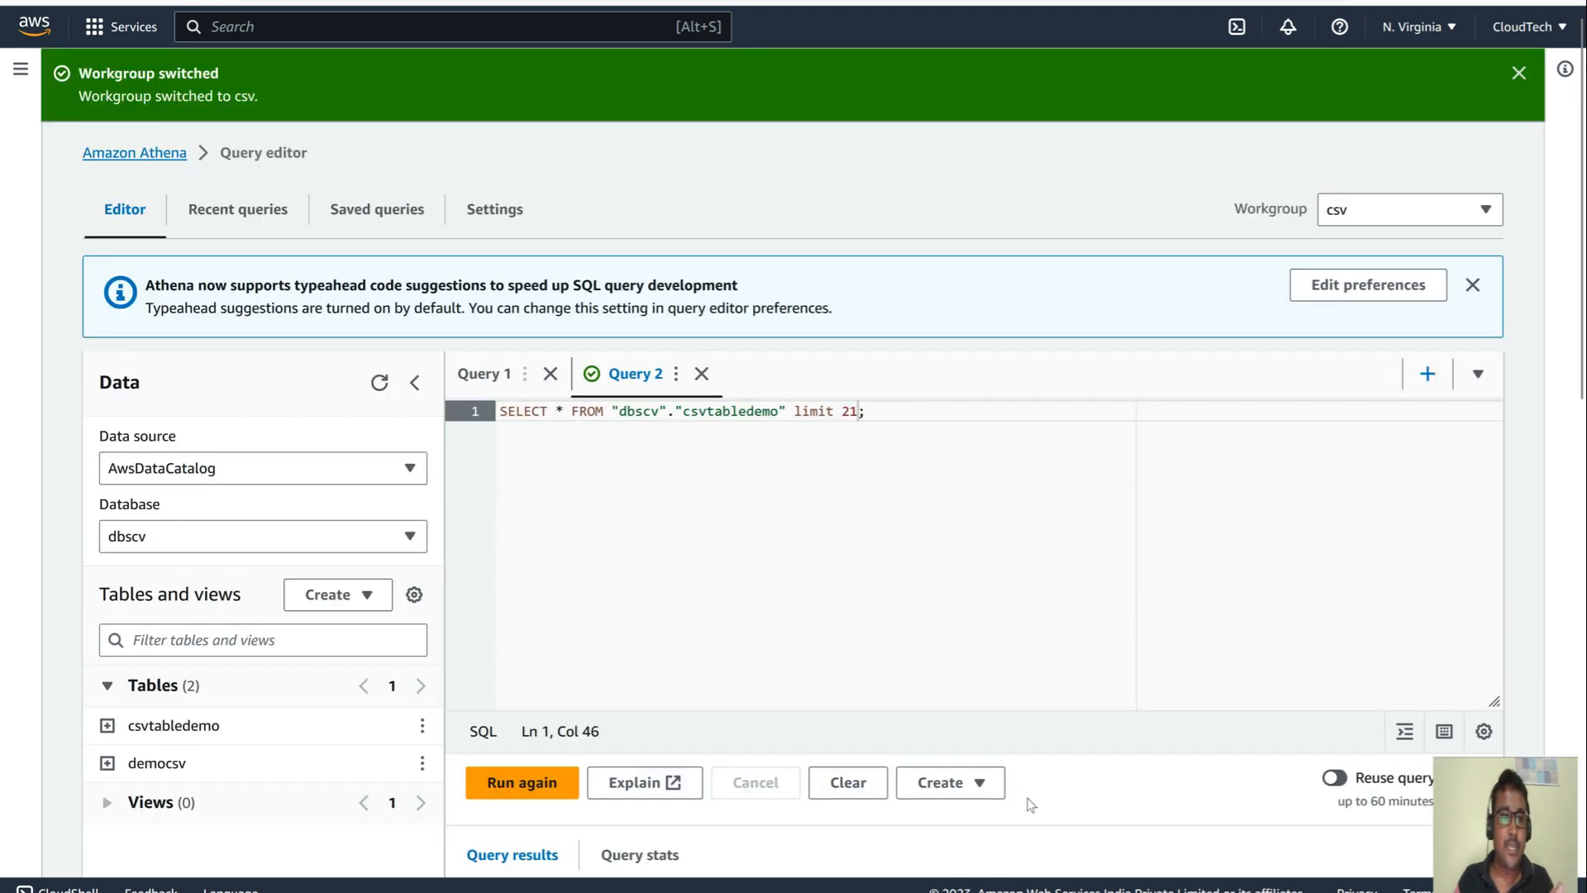
{"action": "left_click", "coordinate": [423, 723]}
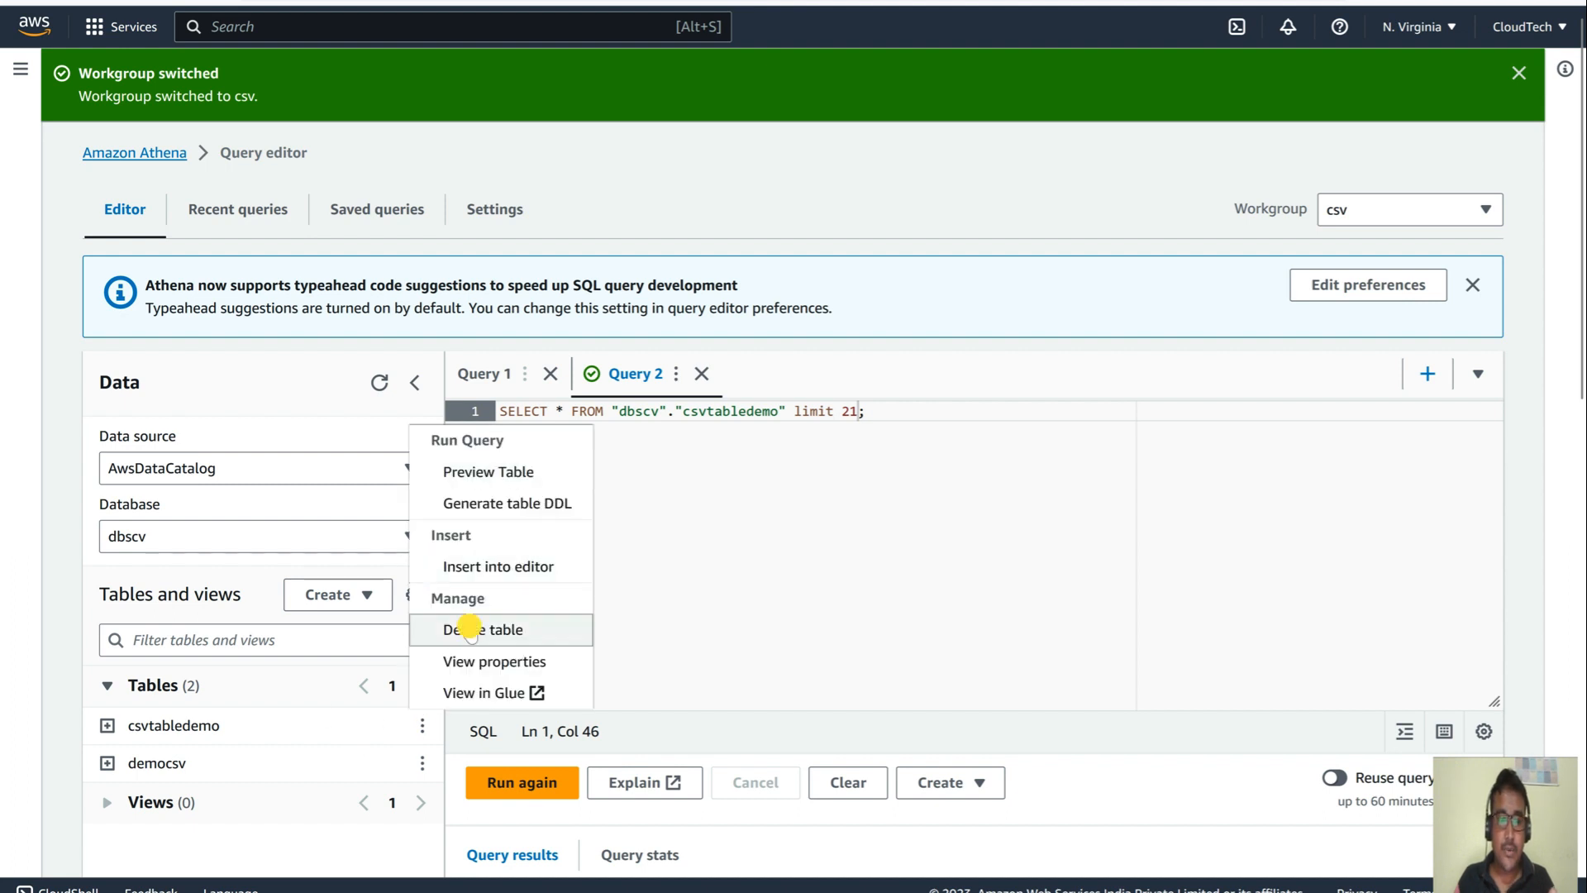
{"action": "left_click", "coordinate": [546, 629]}
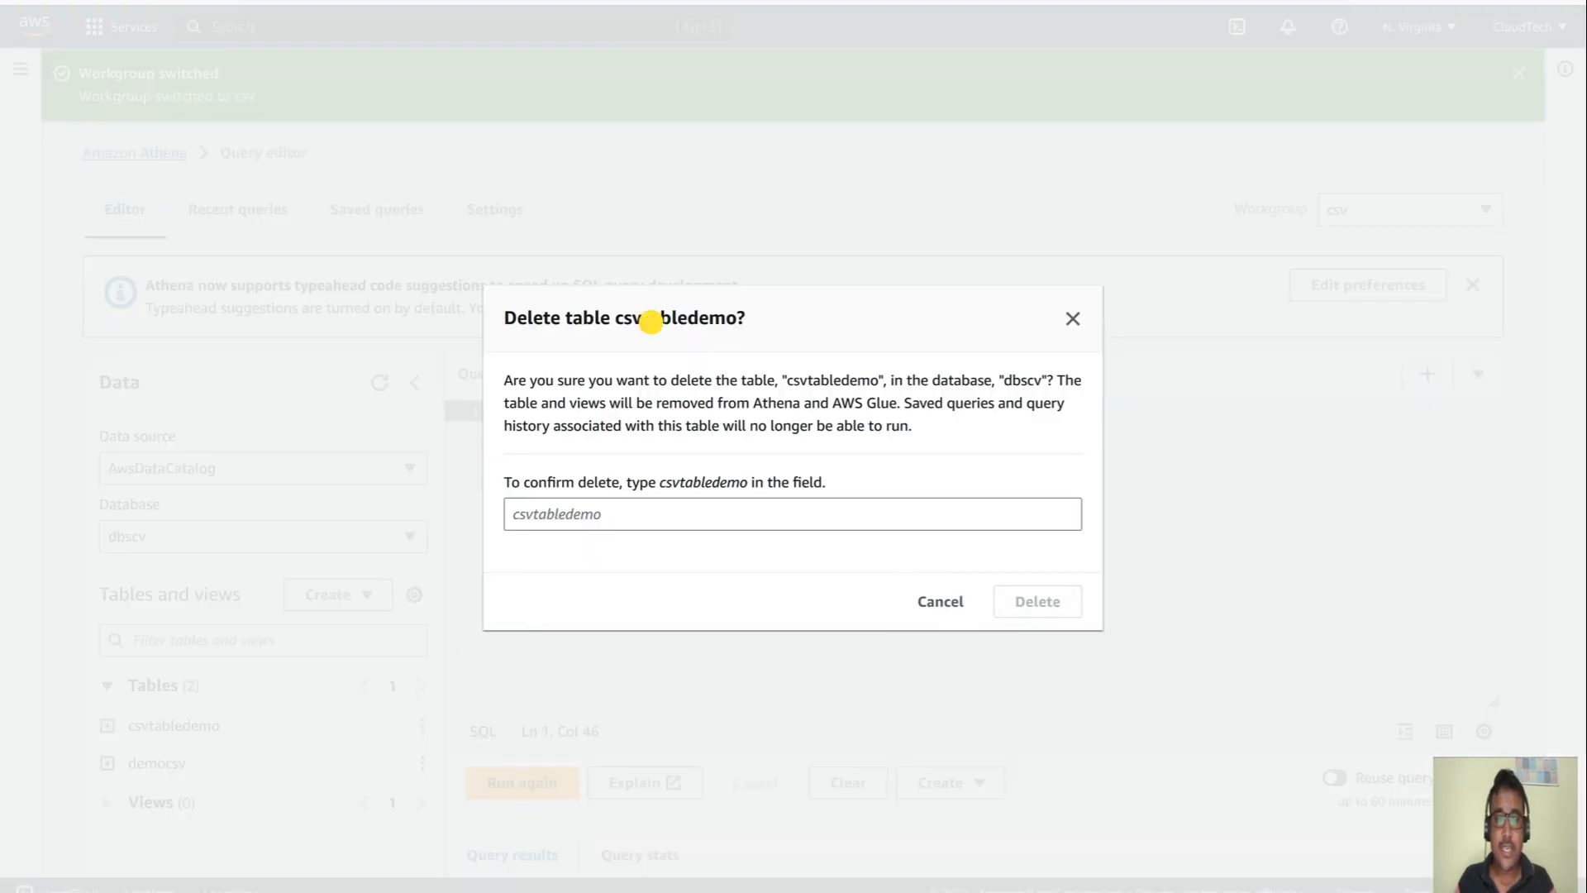
{"action": "double_click", "coordinate": [653, 318]}
{"action": "key", "text": "ctrl+c"}
{"action": "left_click", "coordinate": [603, 507]}
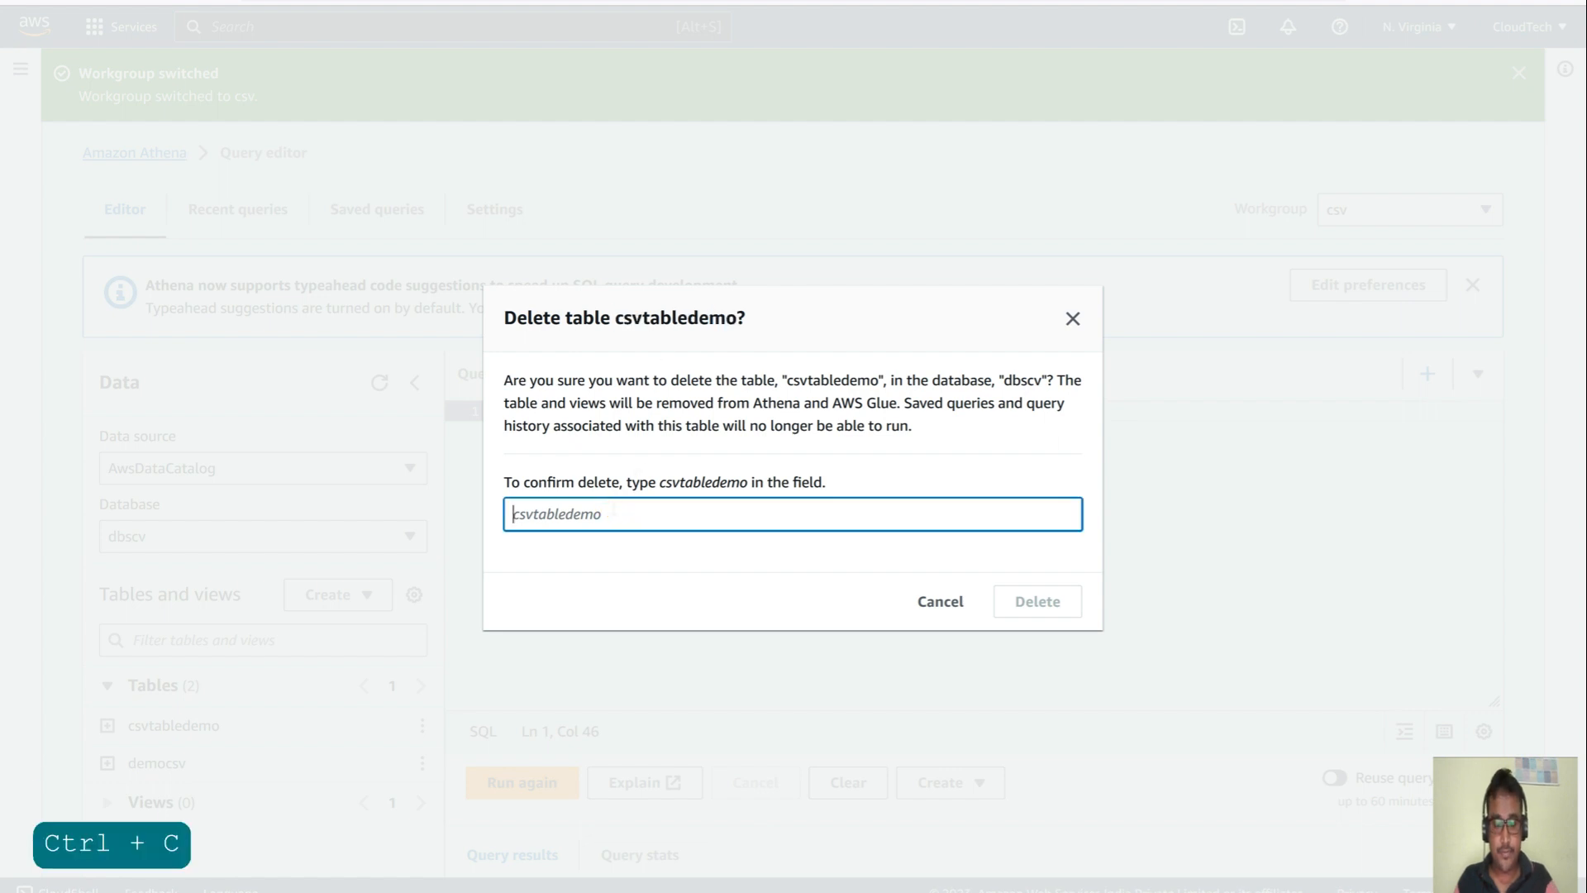
{"action": "key", "text": "ctrl+v"}
{"action": "left_click", "coordinate": [1043, 613]}
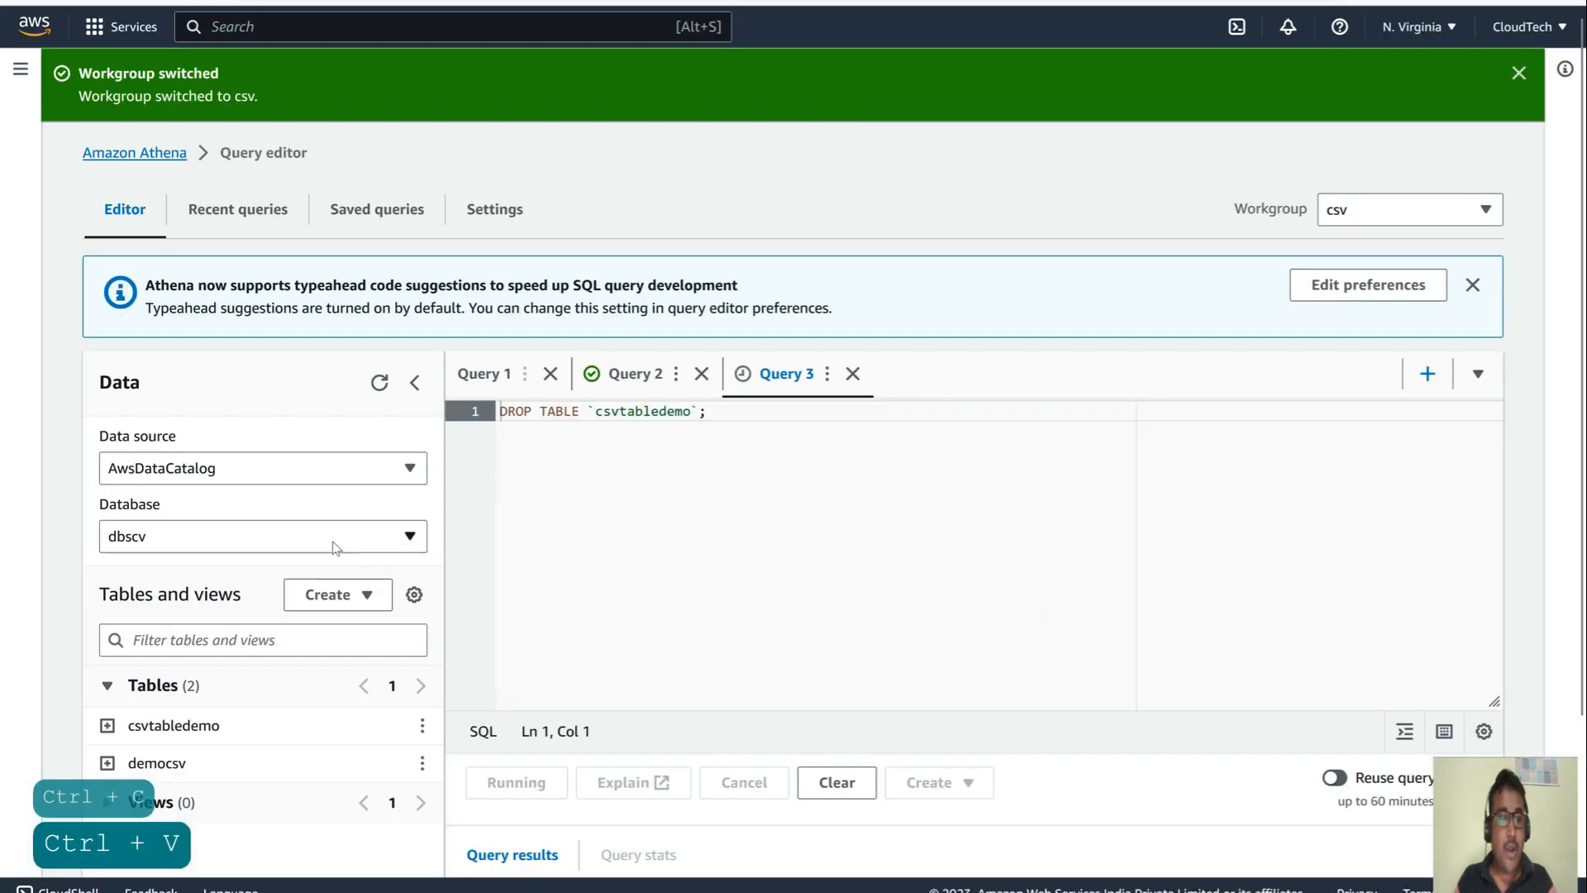
- Delete the democsv table from the dbscv database, entering its name as confirmation
{"action": "left_click", "coordinate": [421, 725]}
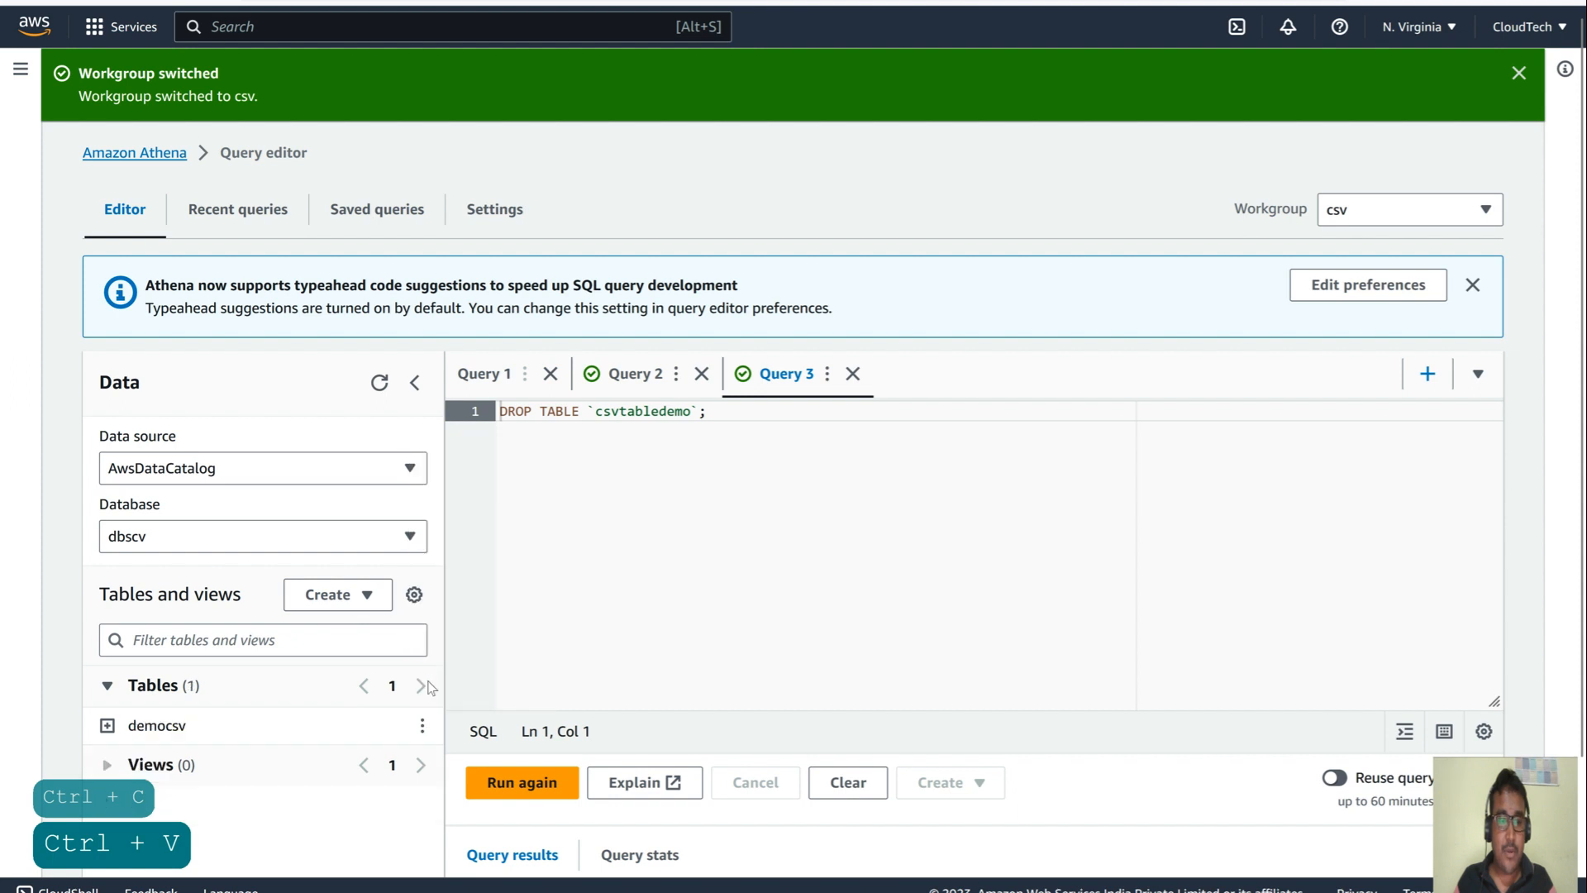
{"action": "left_click", "coordinate": [421, 725]}
{"action": "left_click", "coordinate": [483, 633]}
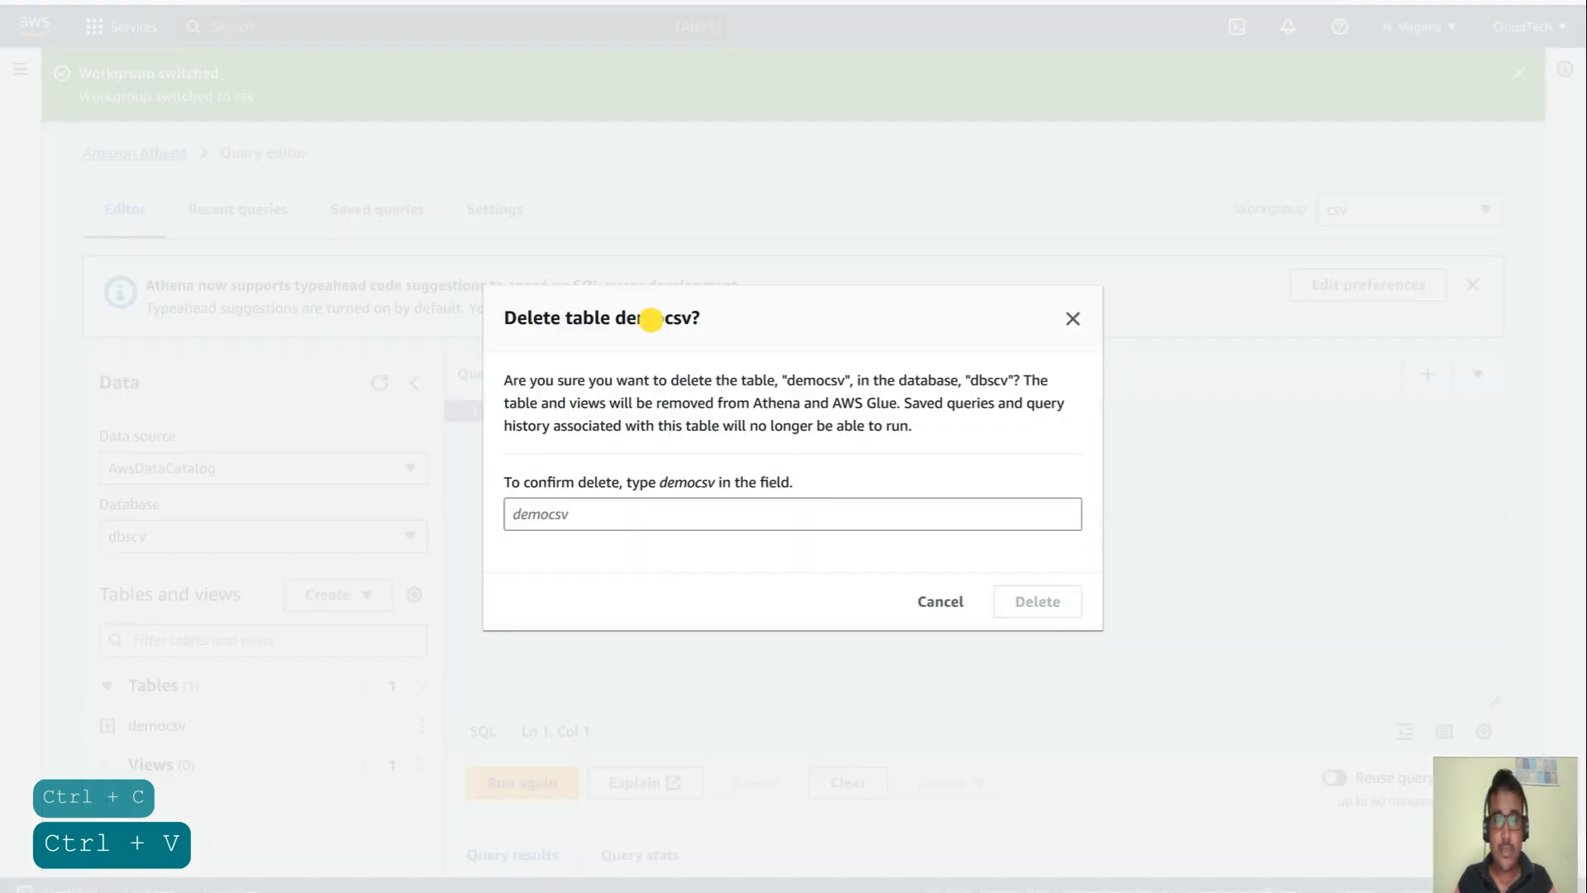
{"action": "double_click", "coordinate": [650, 318]}
{"action": "key", "text": "ctrl+c"}
{"action": "left_click", "coordinate": [597, 513]}
{"action": "key", "text": "ctrl+v"}
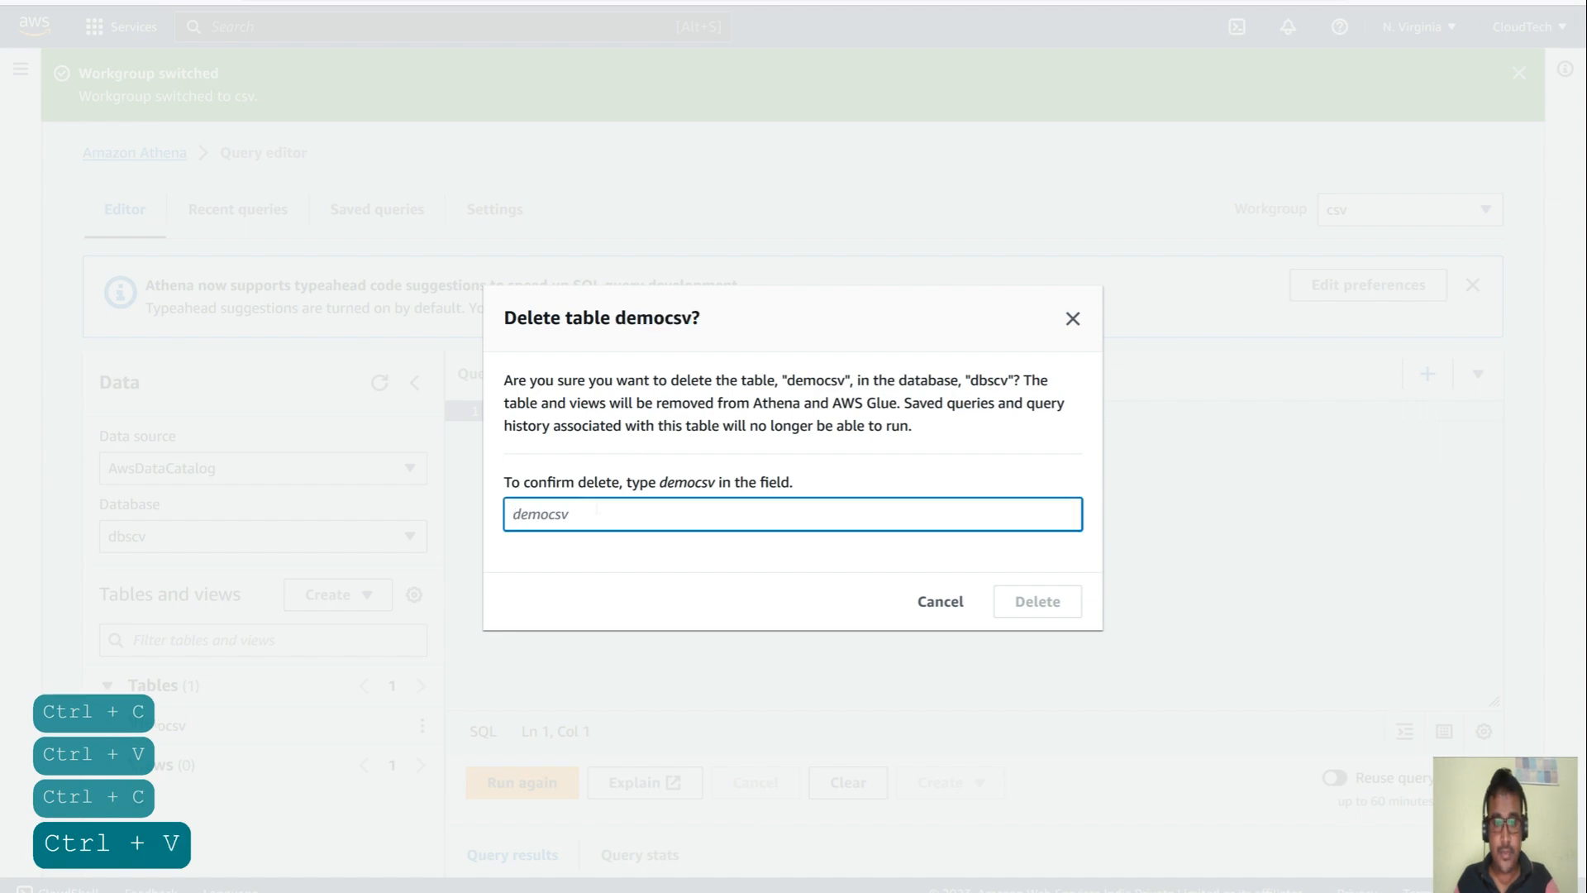
{"action": "left_click", "coordinate": [1037, 601]}
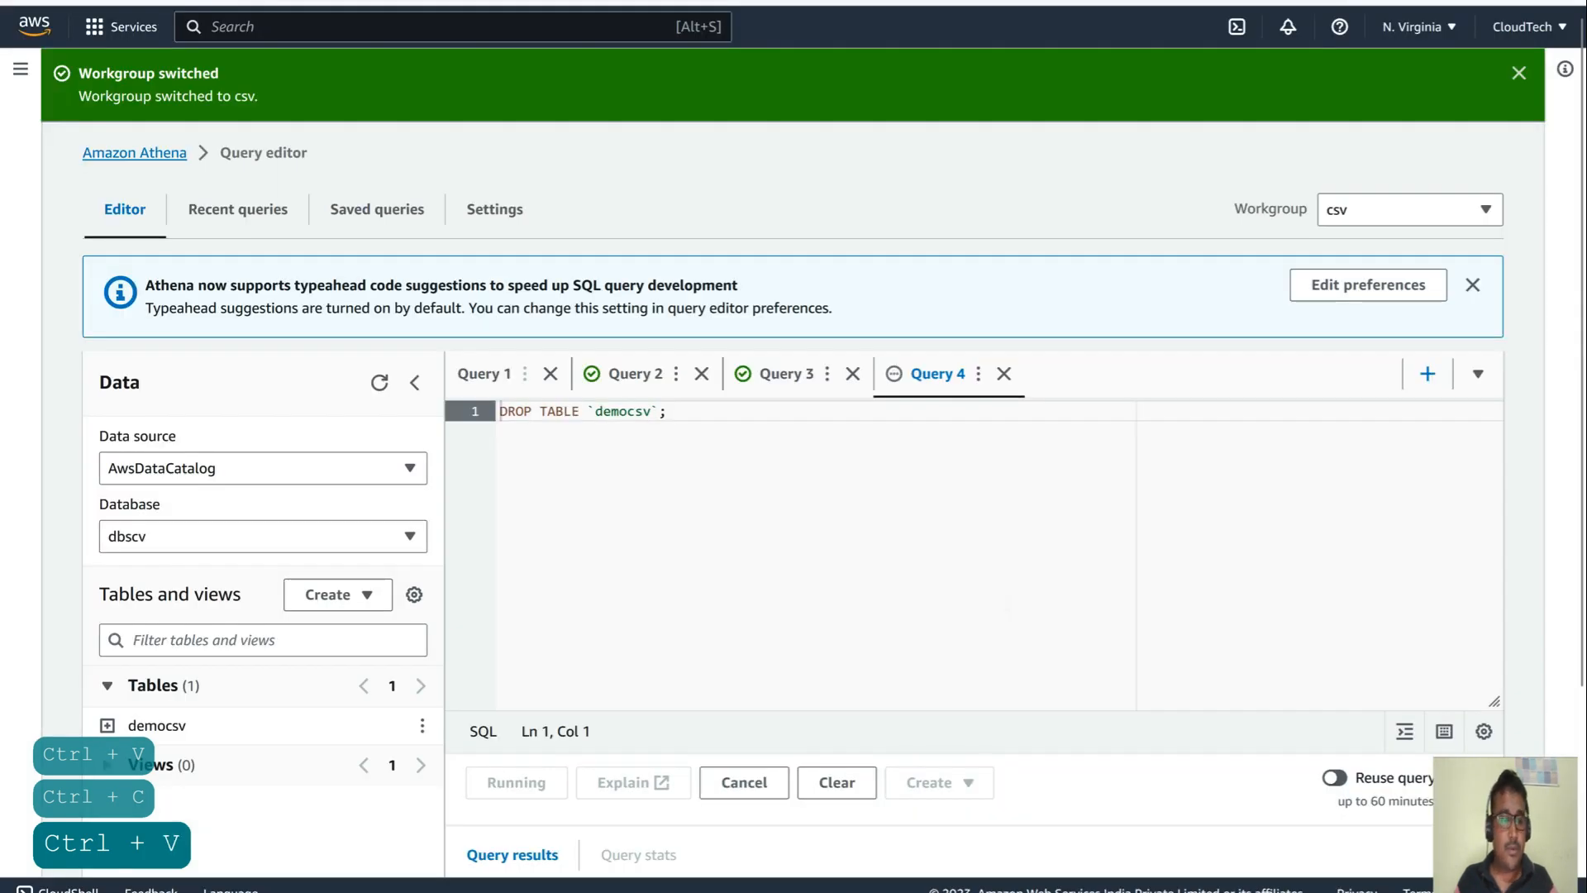
{"action": "left_click", "coordinate": [182, 546]}
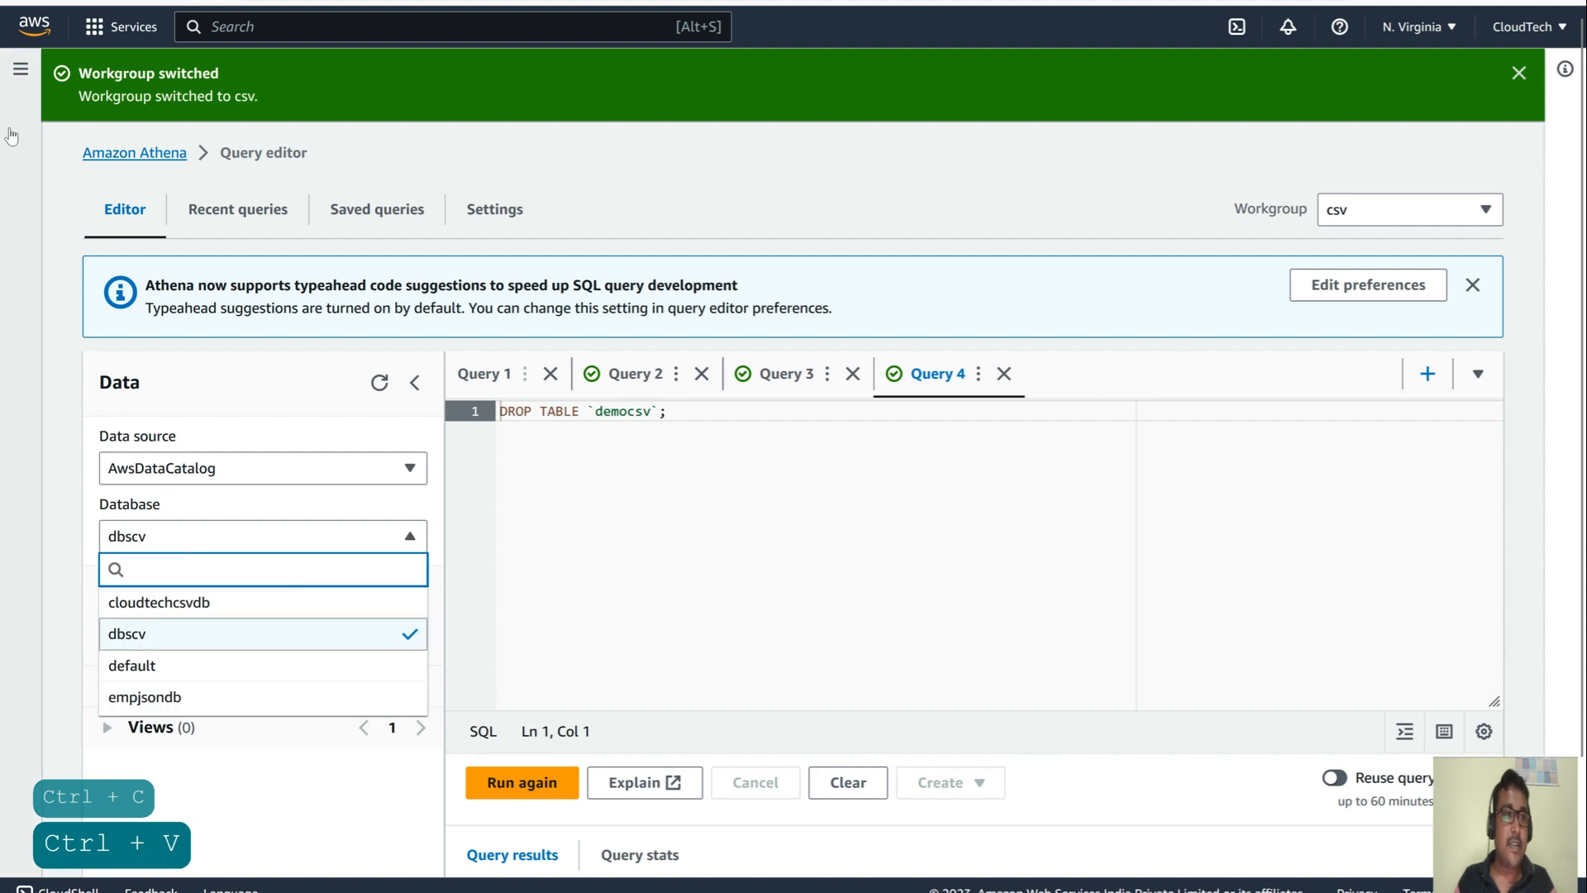
- Open the csv workgroup from the Athena workgroups list and delete it, entering csv as confirmation
{"action": "left_click", "coordinate": [20, 72]}
{"action": "left_click", "coordinate": [92, 374]}
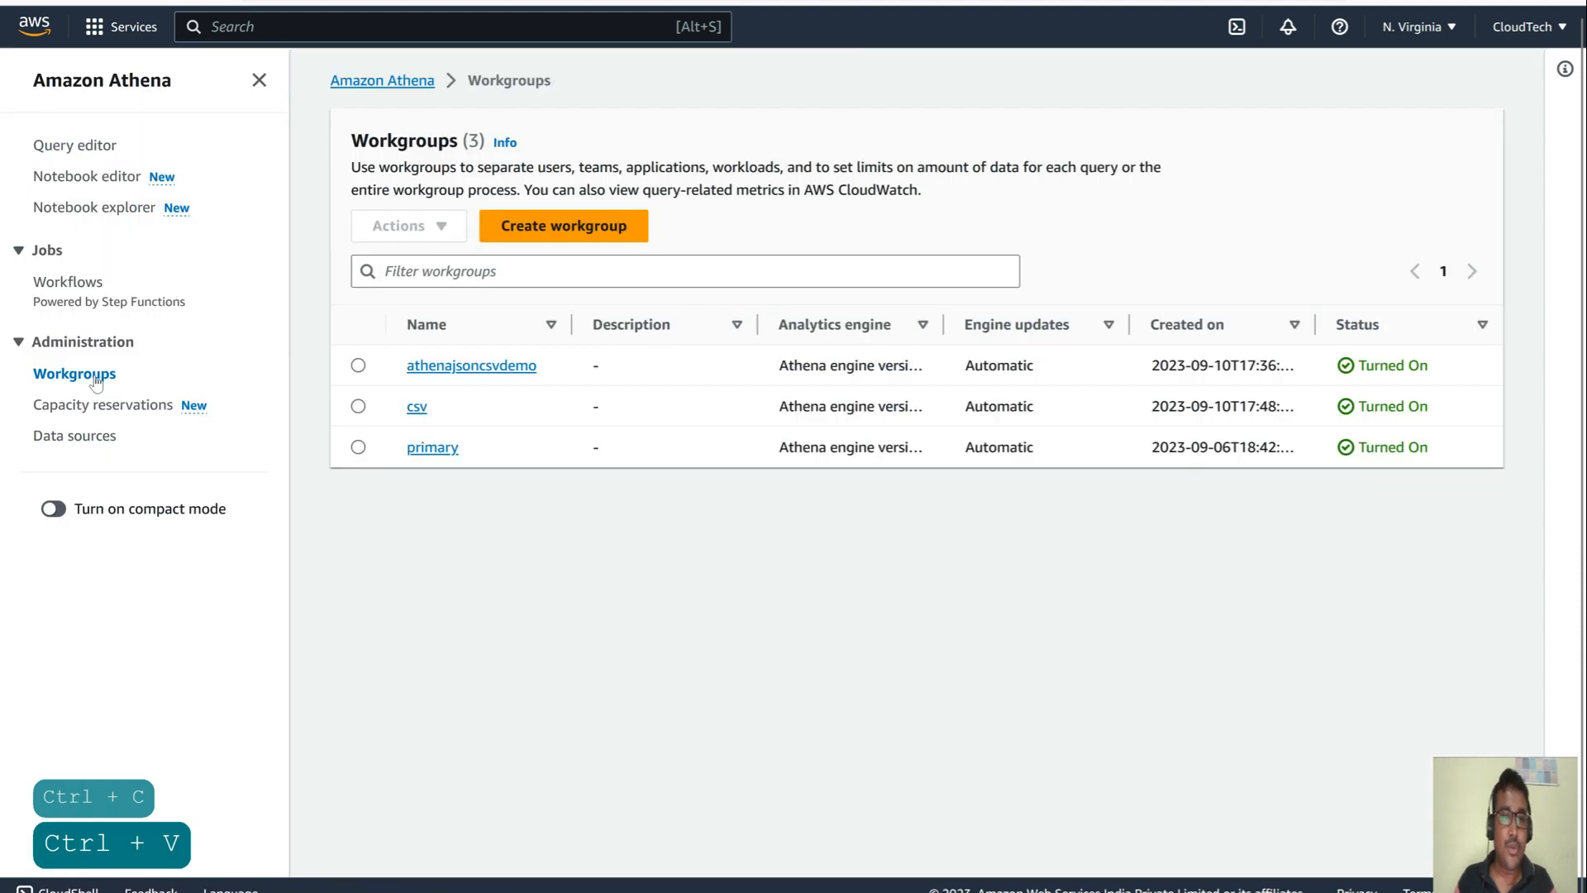
{"action": "left_click", "coordinate": [357, 407]}
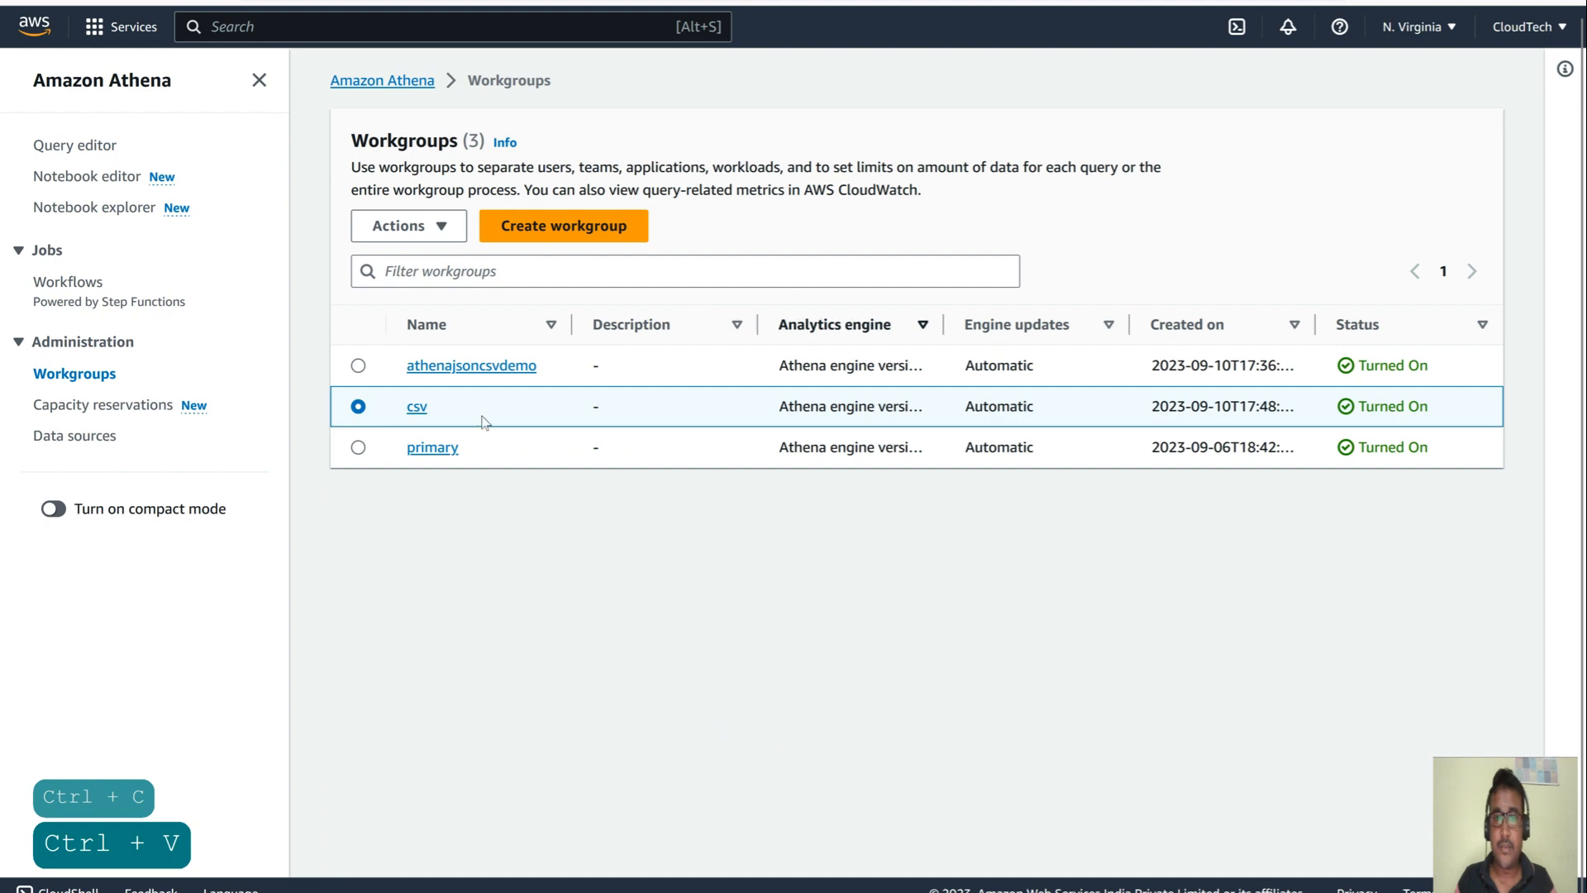
{"action": "left_click", "coordinate": [417, 408]}
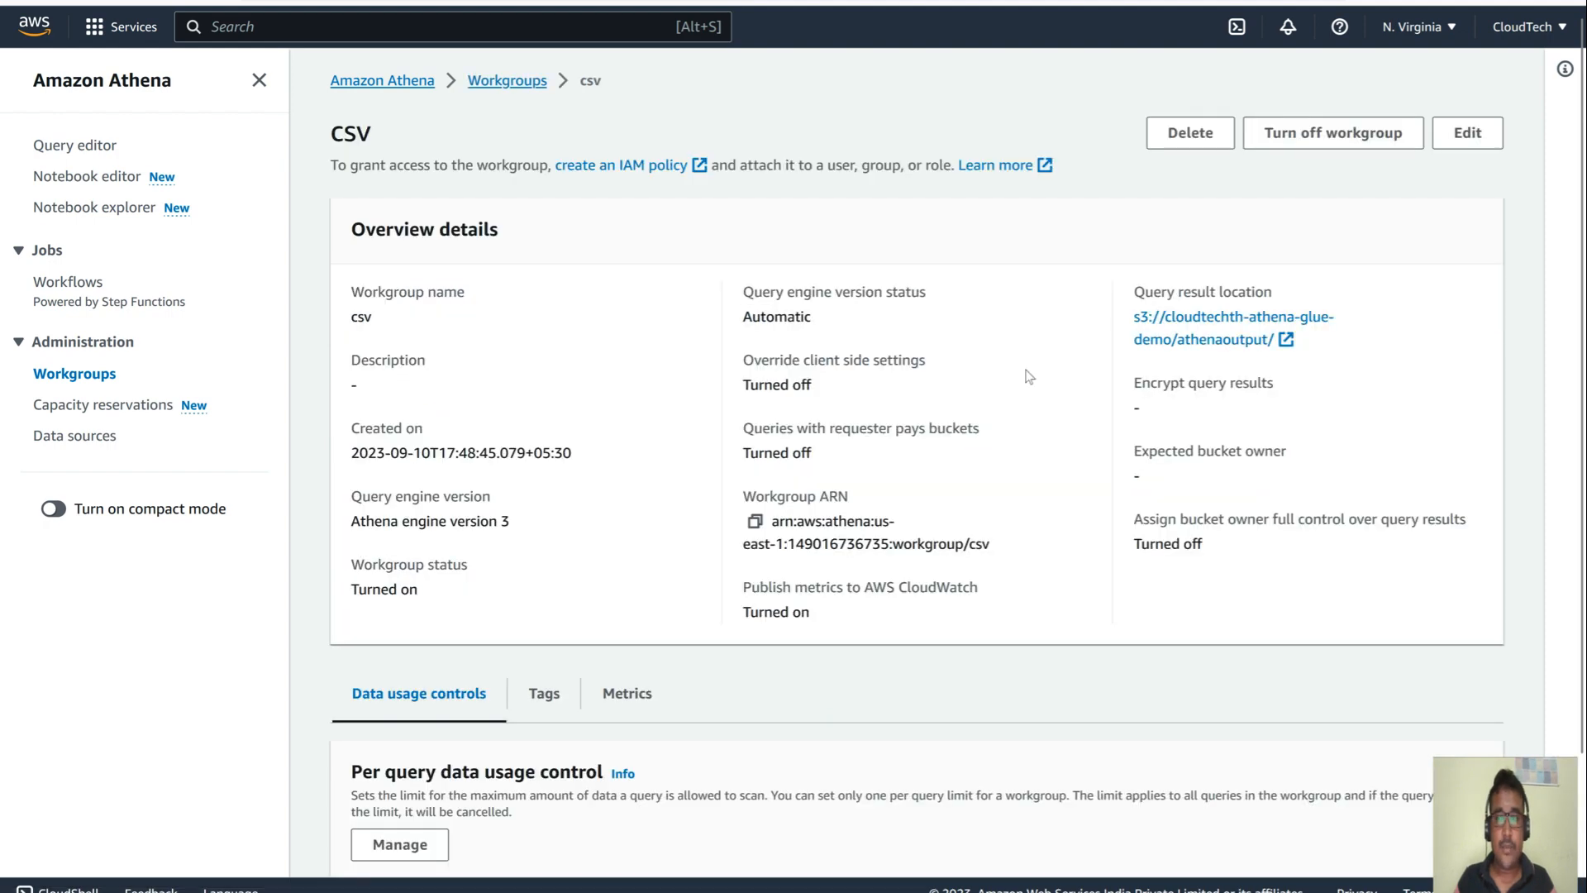
{"action": "left_click", "coordinate": [1189, 134]}
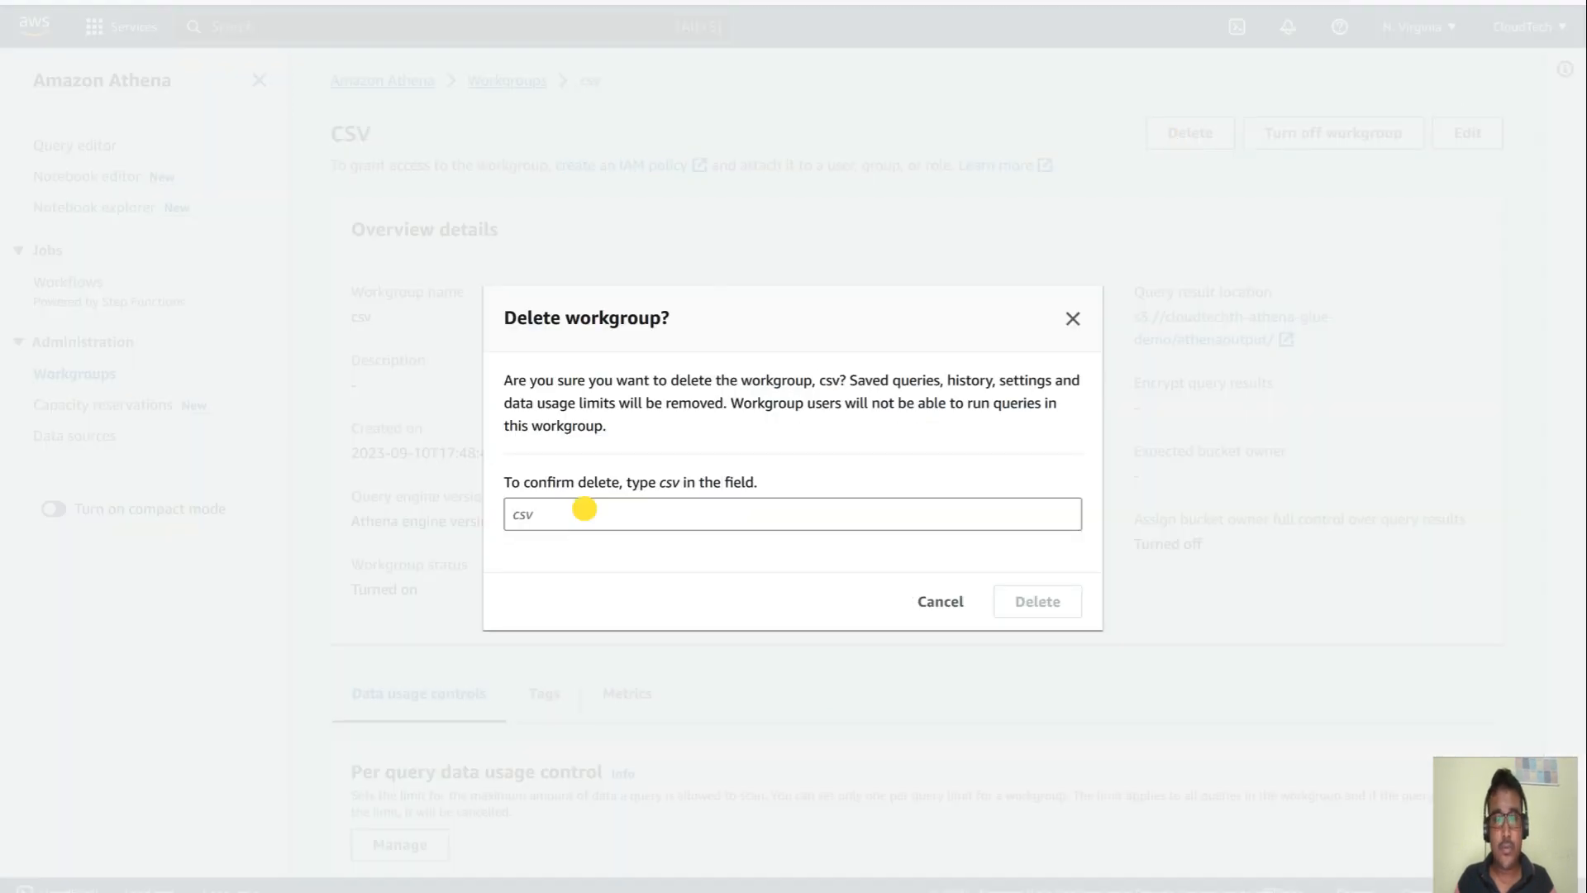
{"action": "left_click", "coordinate": [581, 507]}
{"action": "type", "text": "csv"}
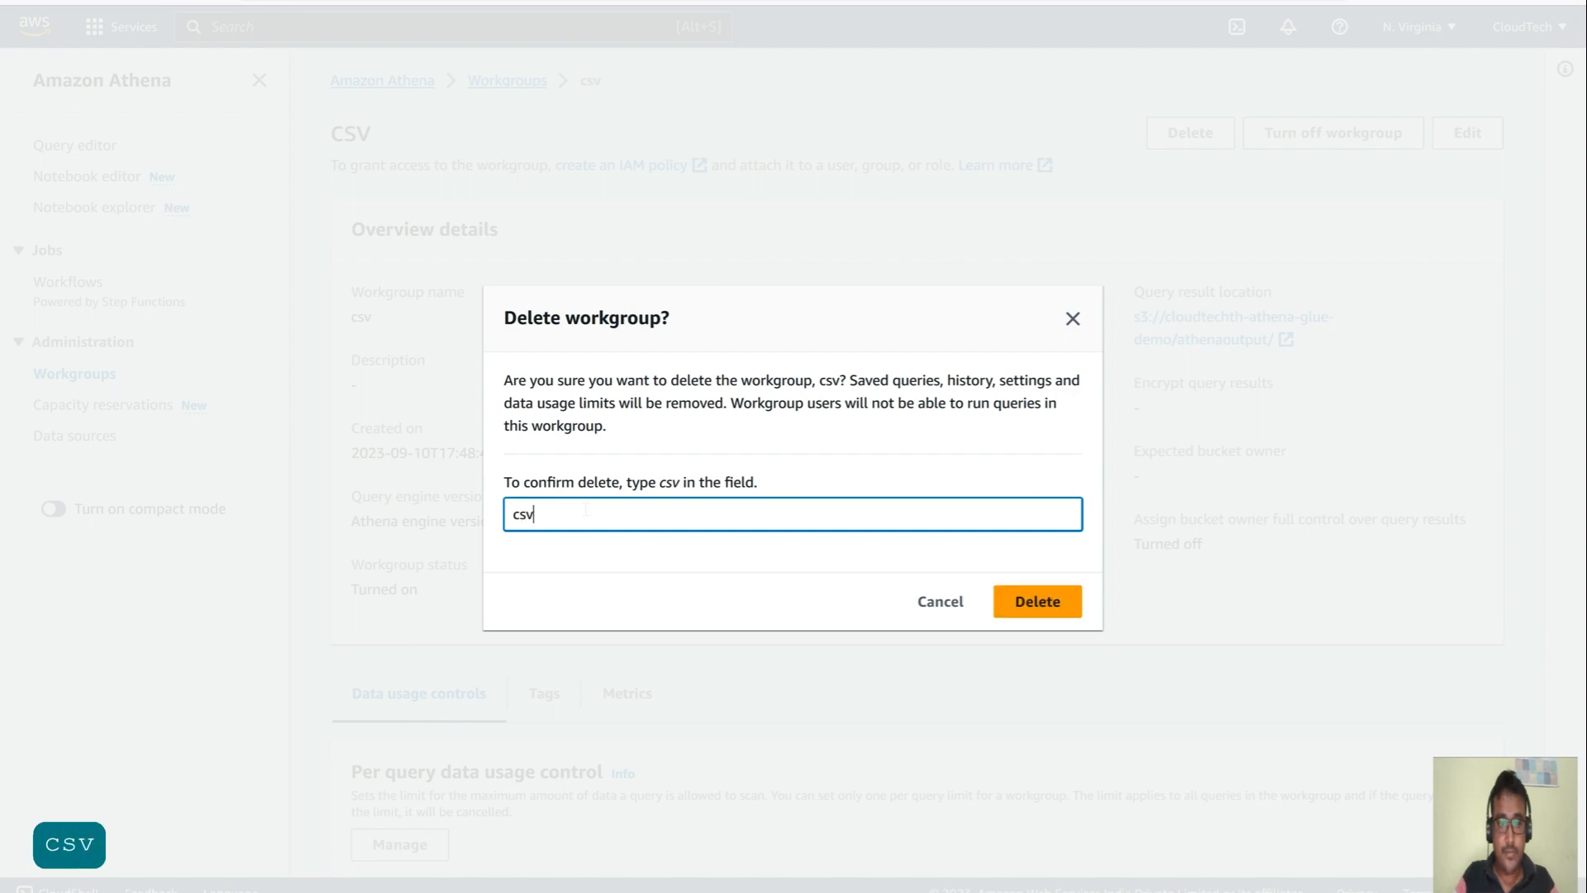
{"action": "left_click", "coordinate": [1039, 600]}
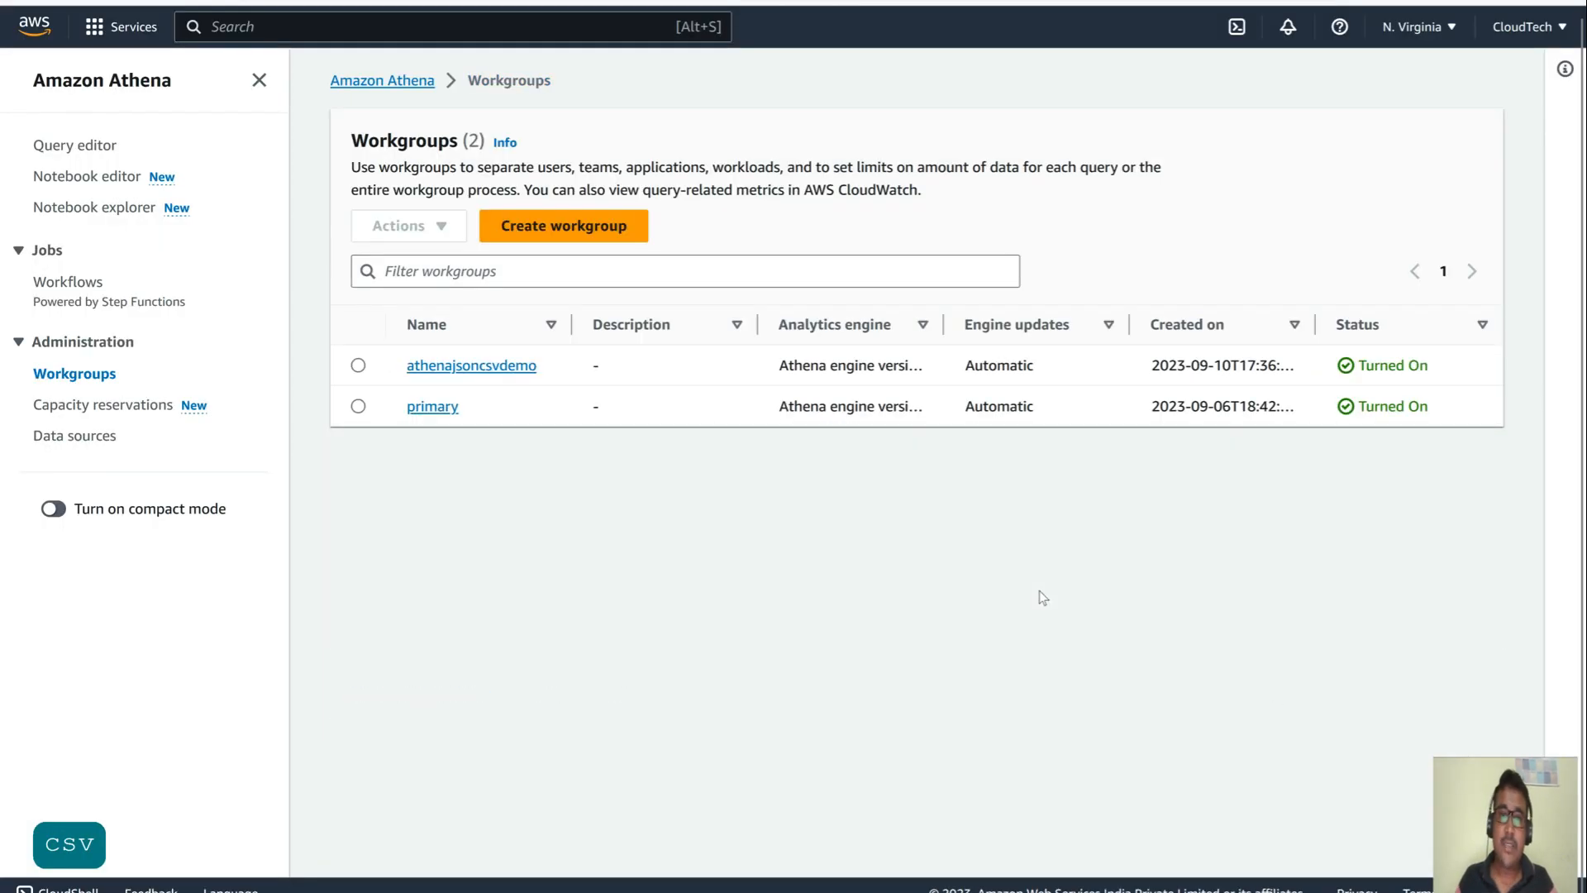
- Open the athenajsoncsvdemo workgroup and delete it, entering its name without a trailing space as confirmation
{"action": "left_click", "coordinate": [476, 364]}
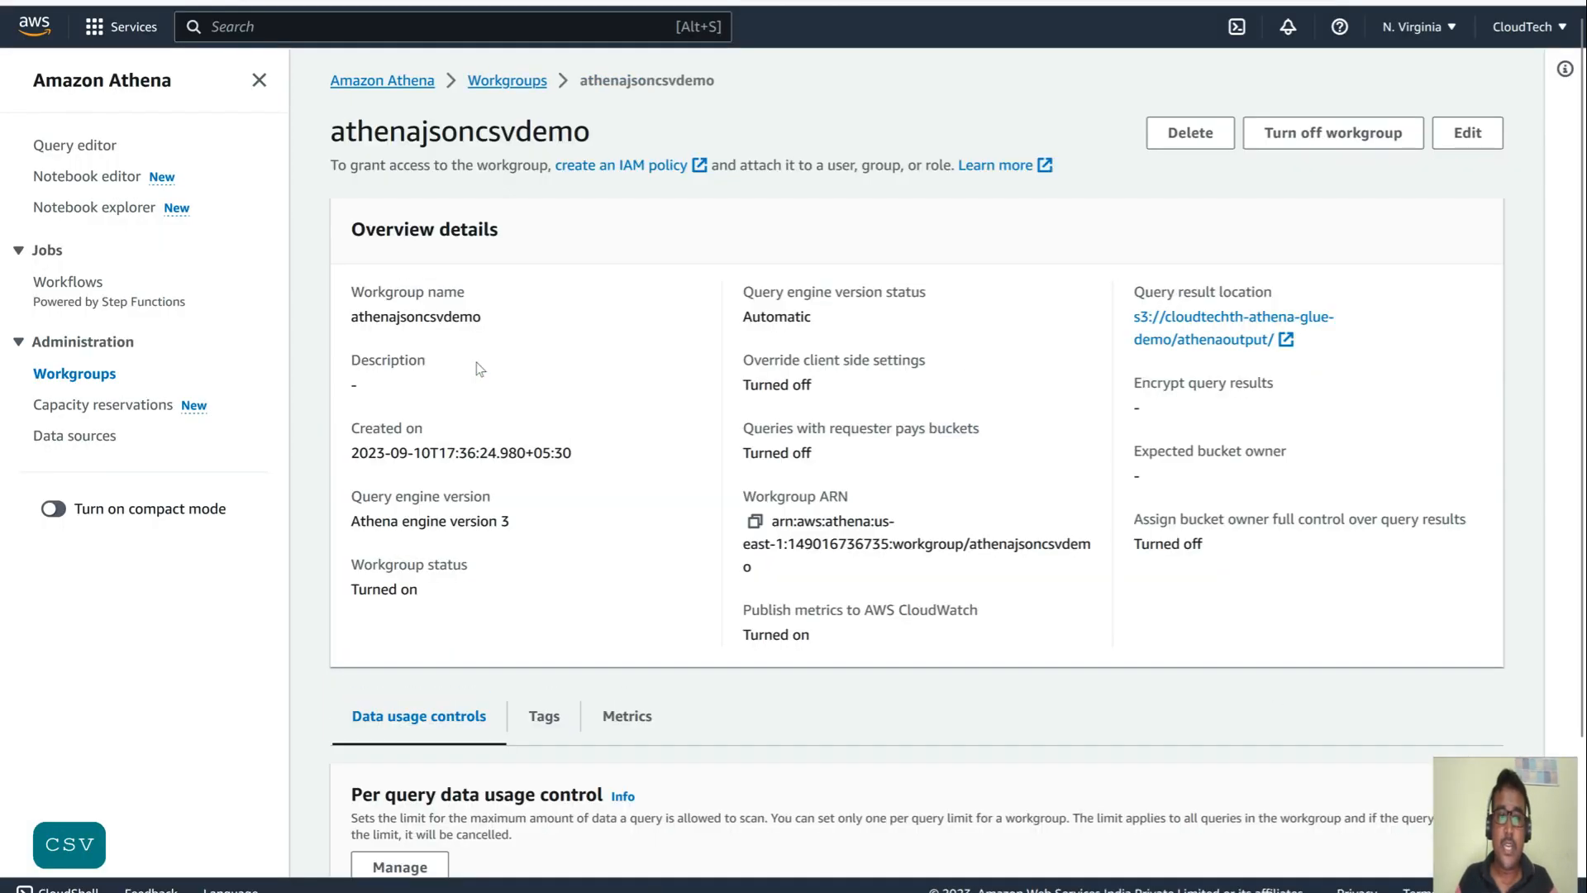
{"action": "left_click", "coordinate": [1190, 133]}
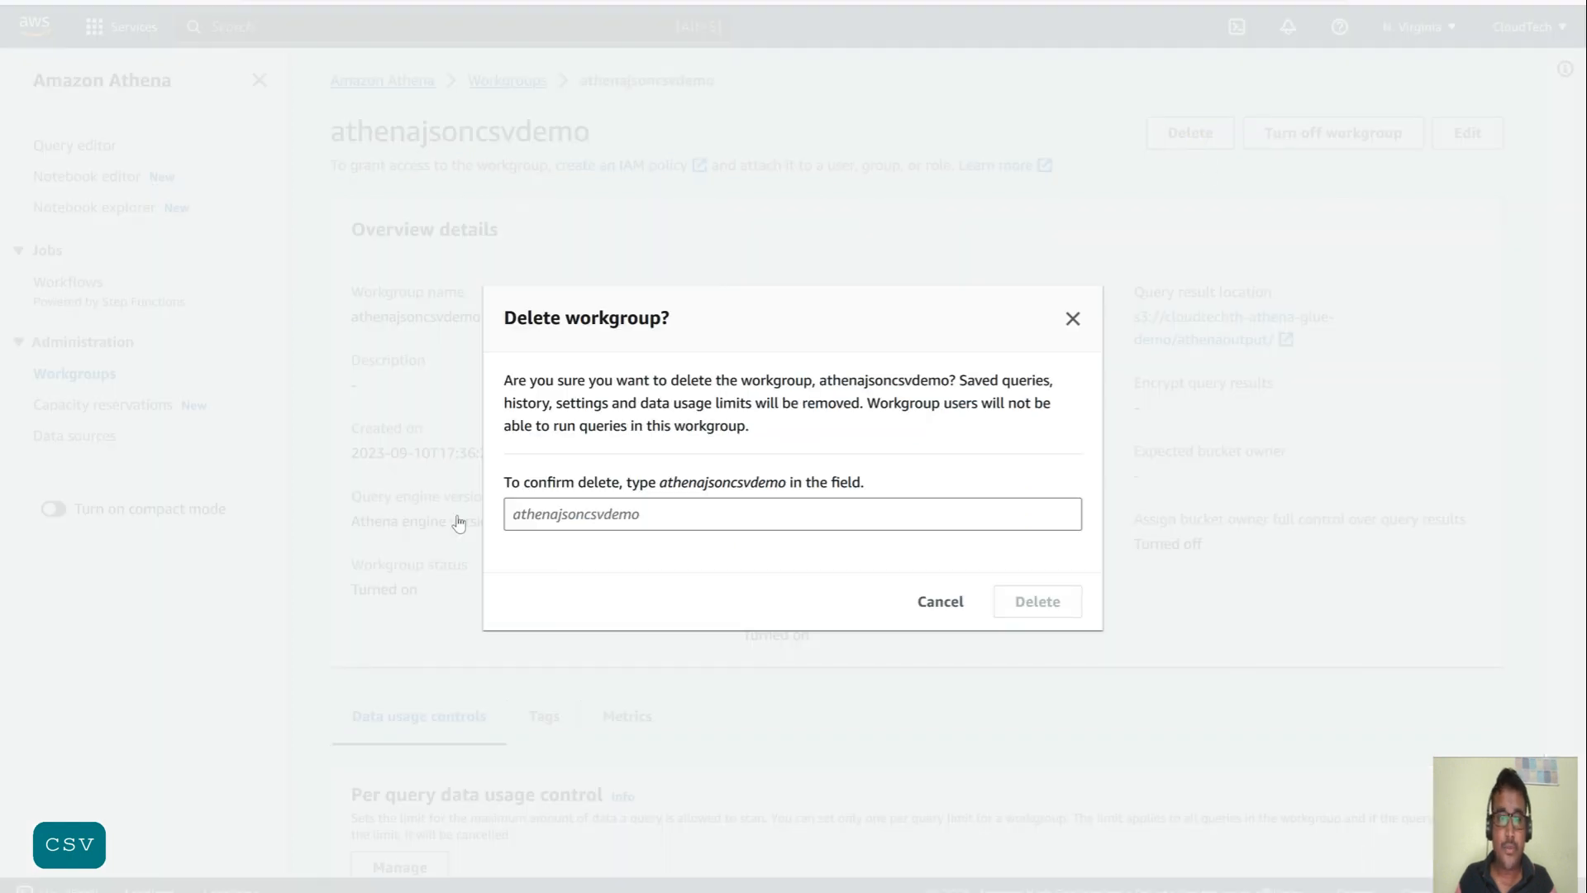
{"action": "double_click", "coordinate": [691, 483]}
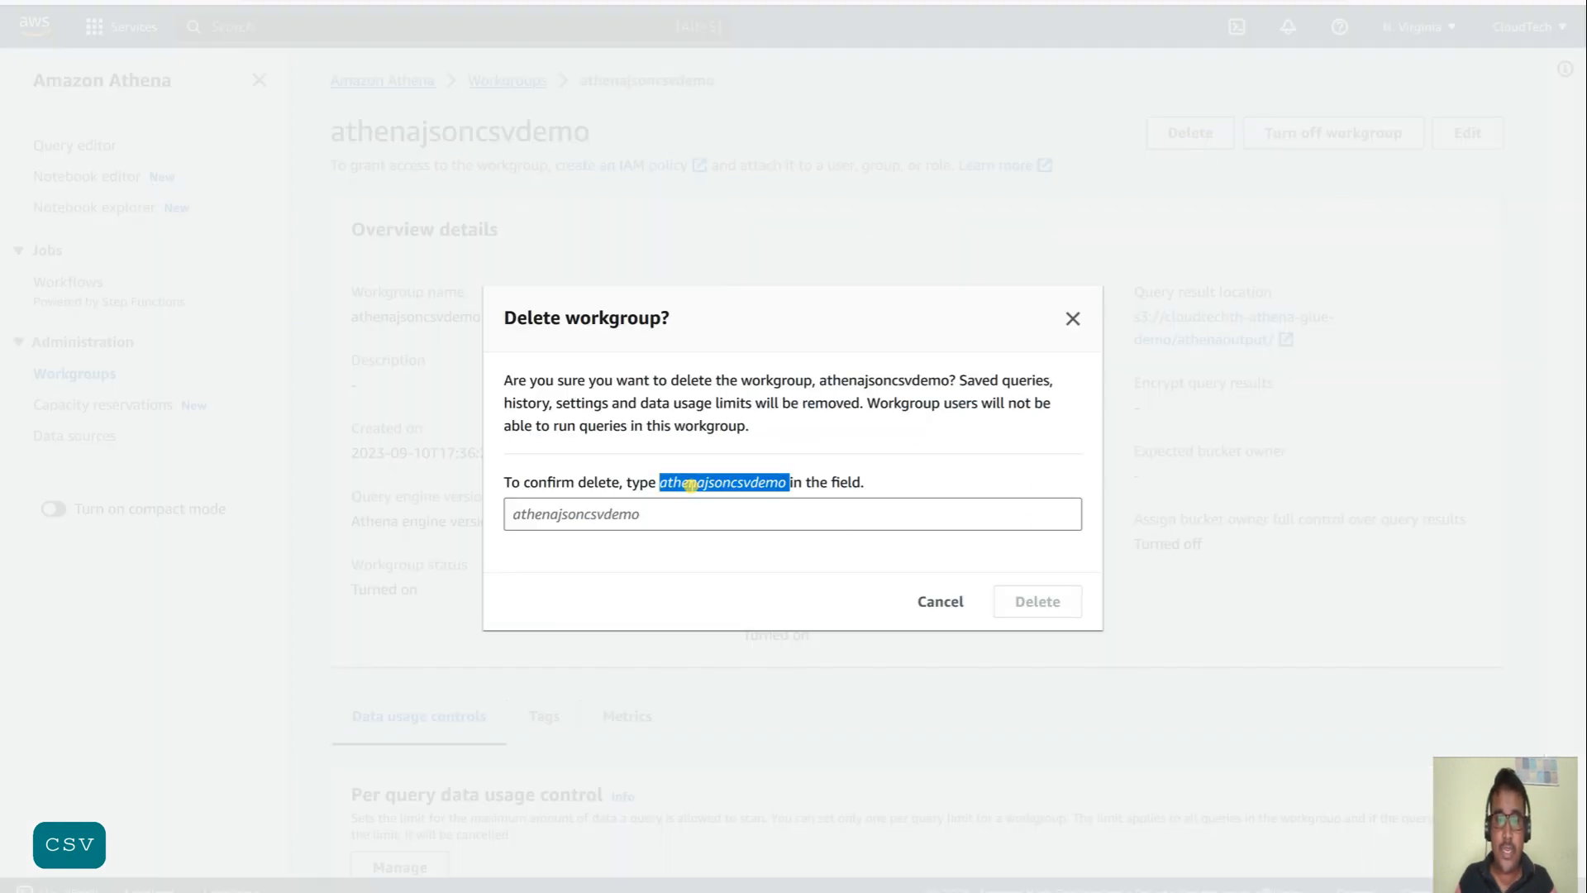
{"action": "key", "text": "ctrl+c"}
{"action": "left_click", "coordinate": [676, 506]}
{"action": "key", "text": "ctrl+v"}
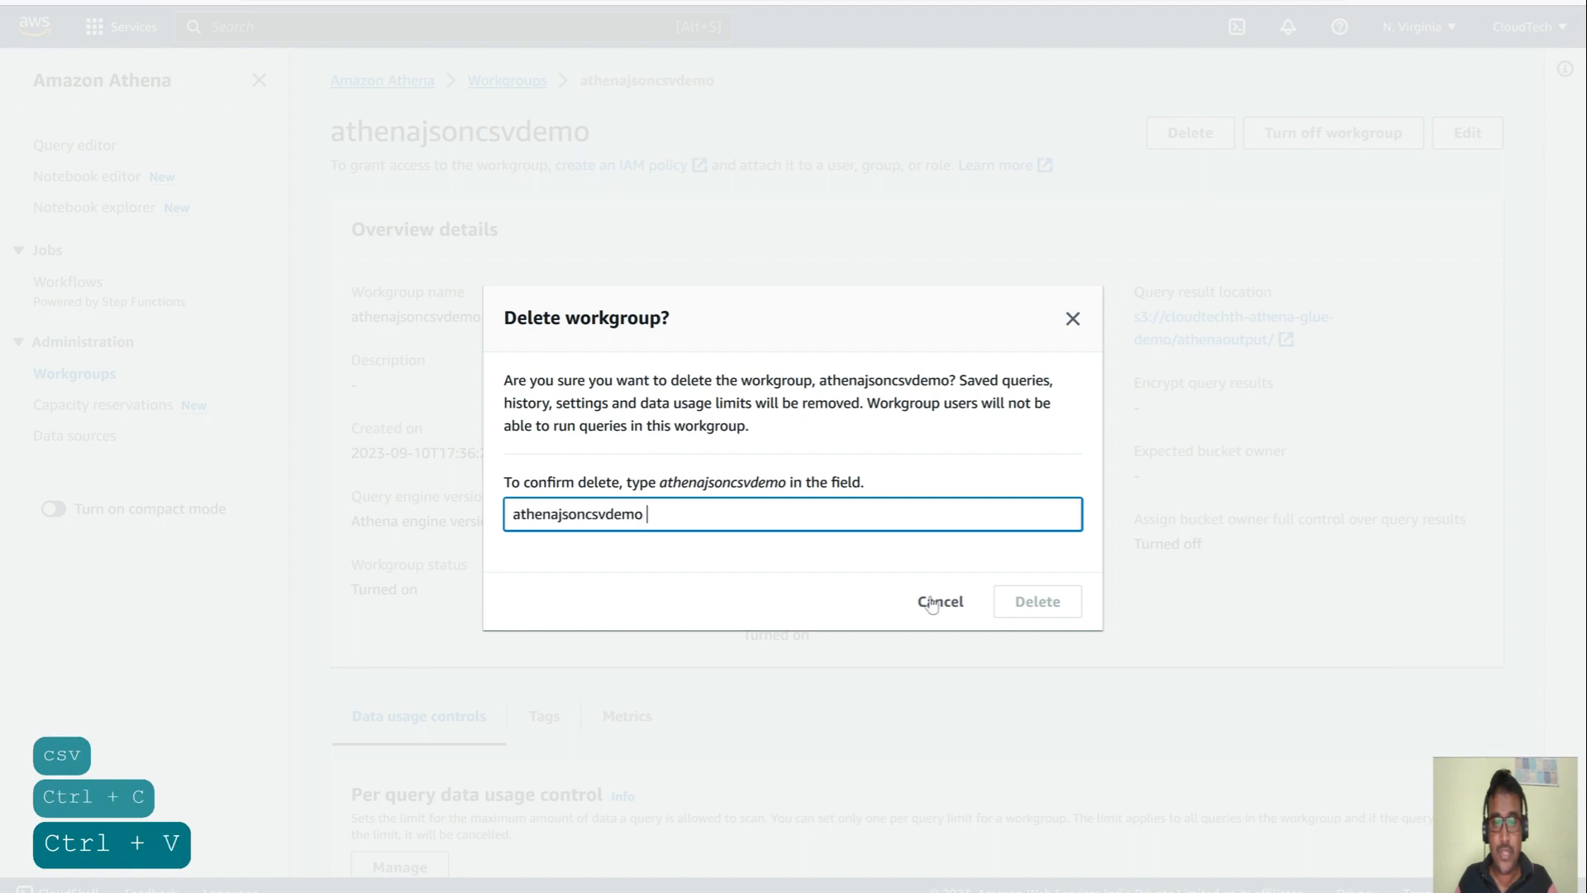
{"action": "key", "text": "BackSpace"}
{"action": "left_click", "coordinate": [1049, 600]}
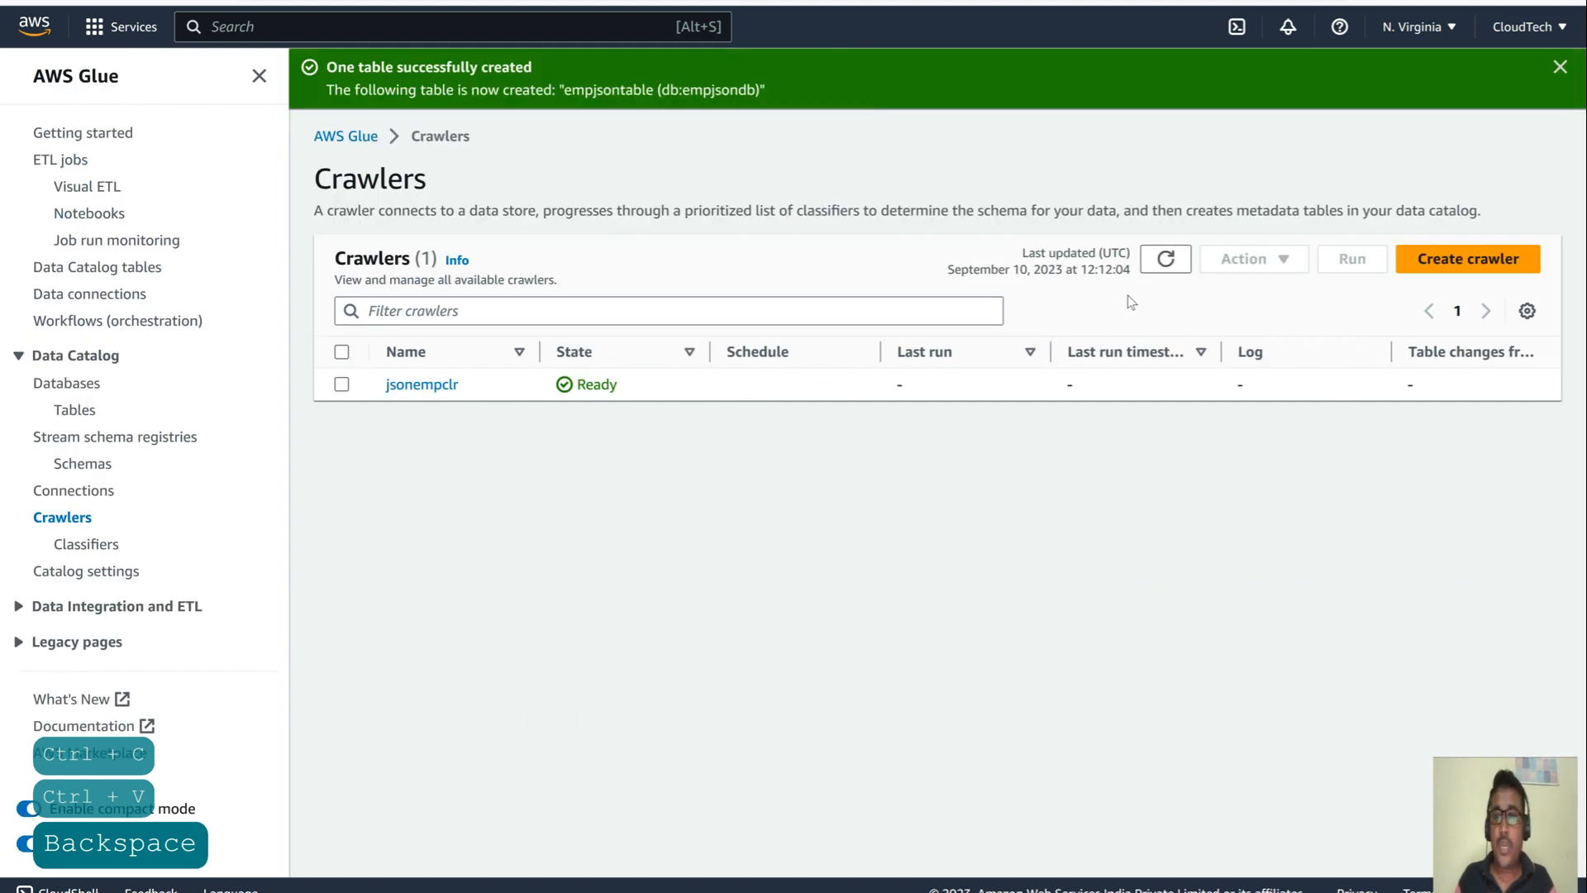
- In AWS Glue, delete the cloudtechcsvdb, dbscv and empjsondb databases, entering Delete as confirmation, and refresh the database list
{"action": "left_click", "coordinate": [1165, 259]}
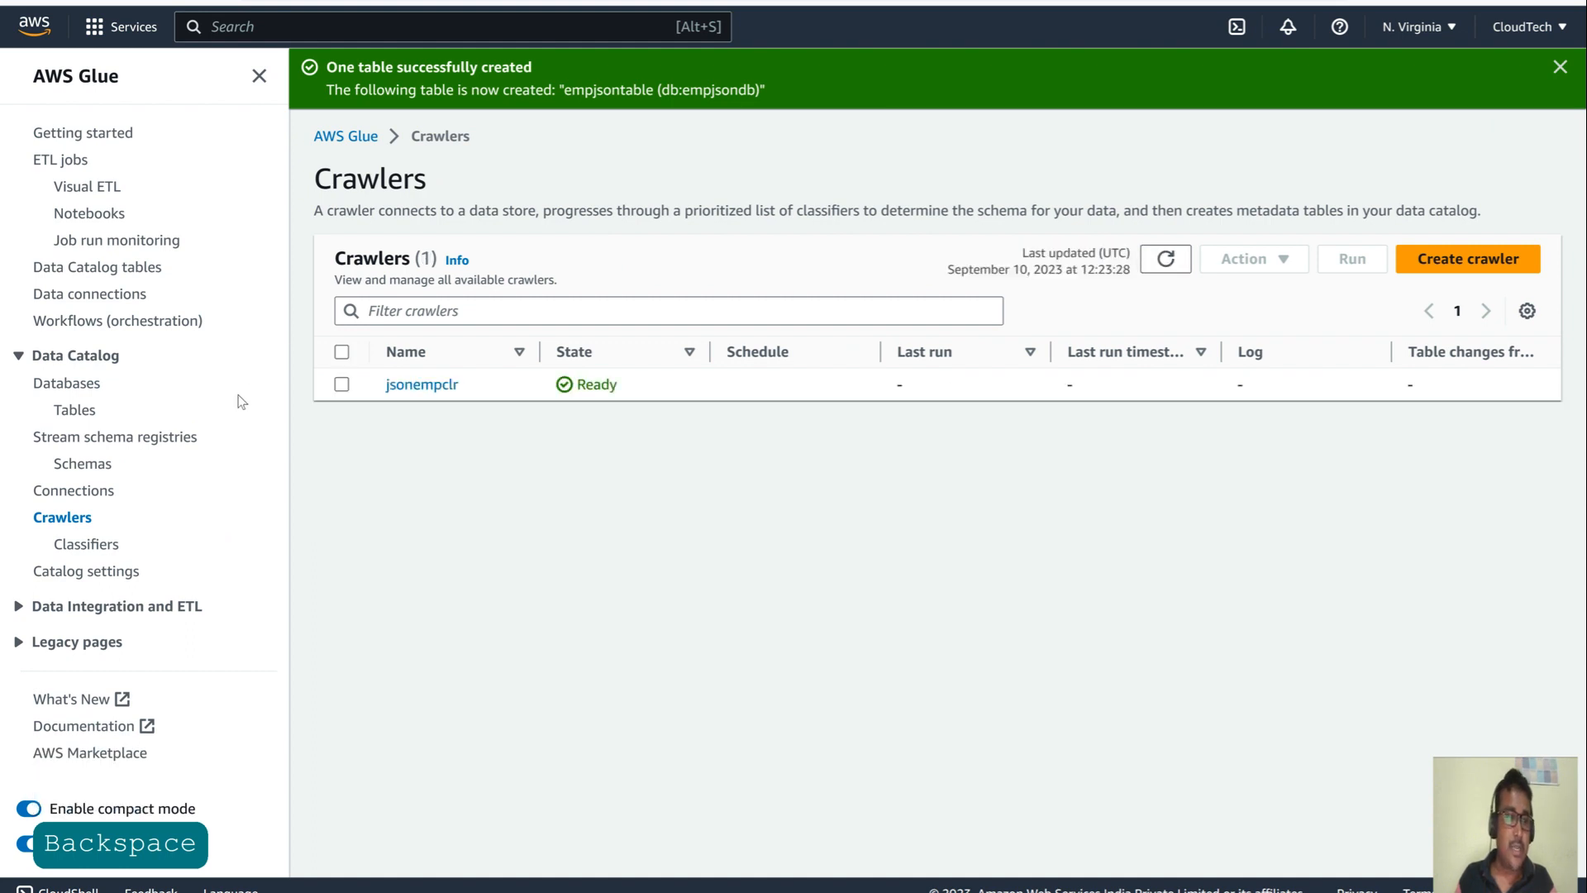
{"action": "left_click", "coordinate": [67, 383]}
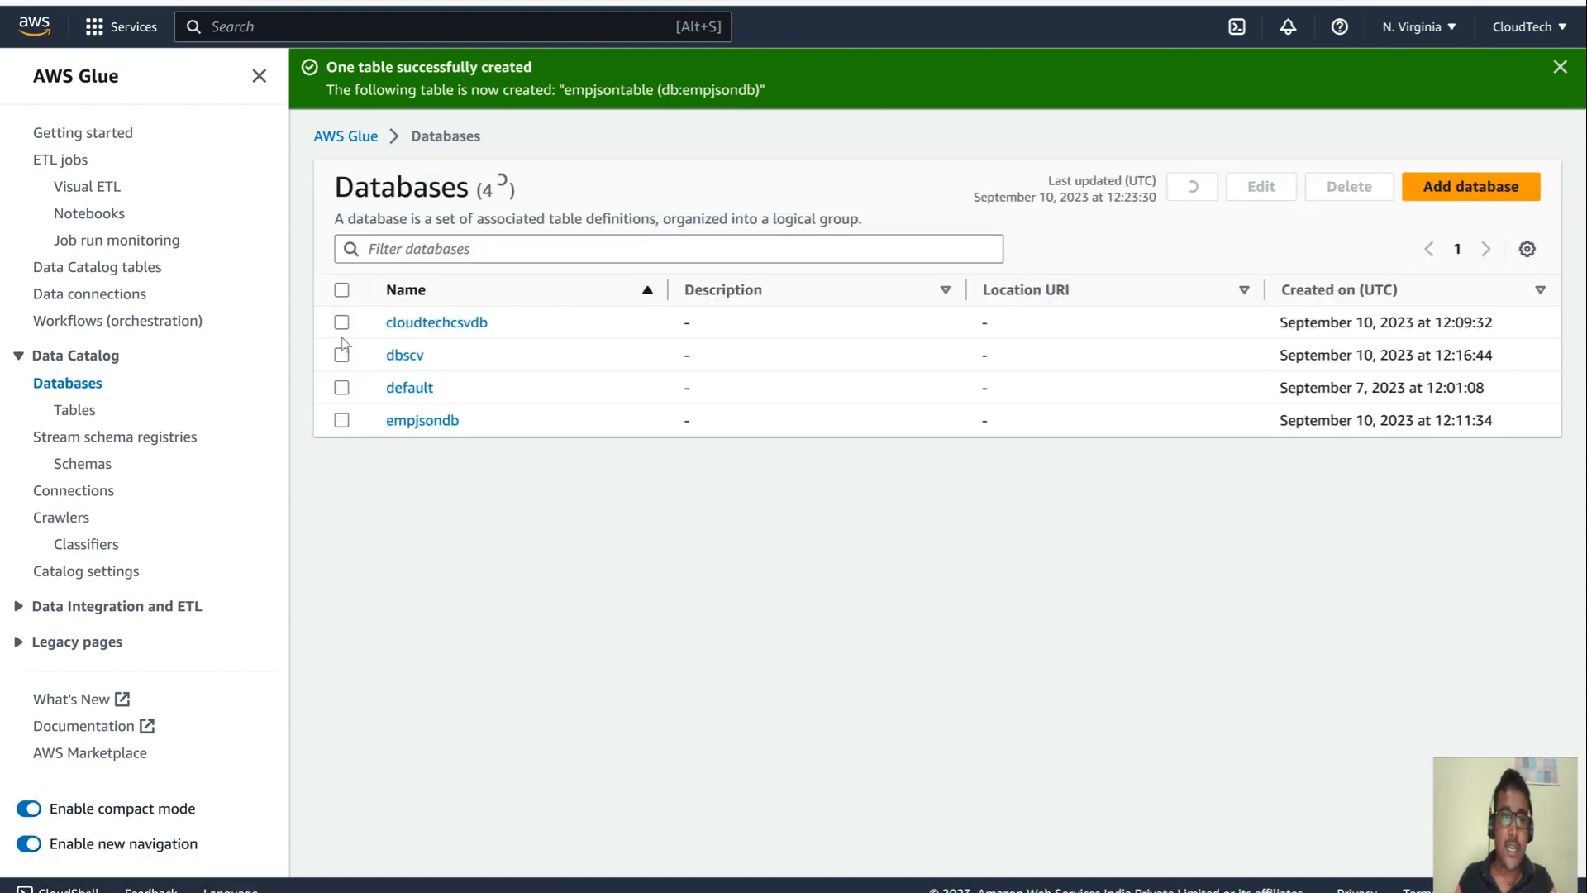
{"action": "left_click", "coordinate": [341, 323]}
{"action": "left_click", "coordinate": [341, 354]}
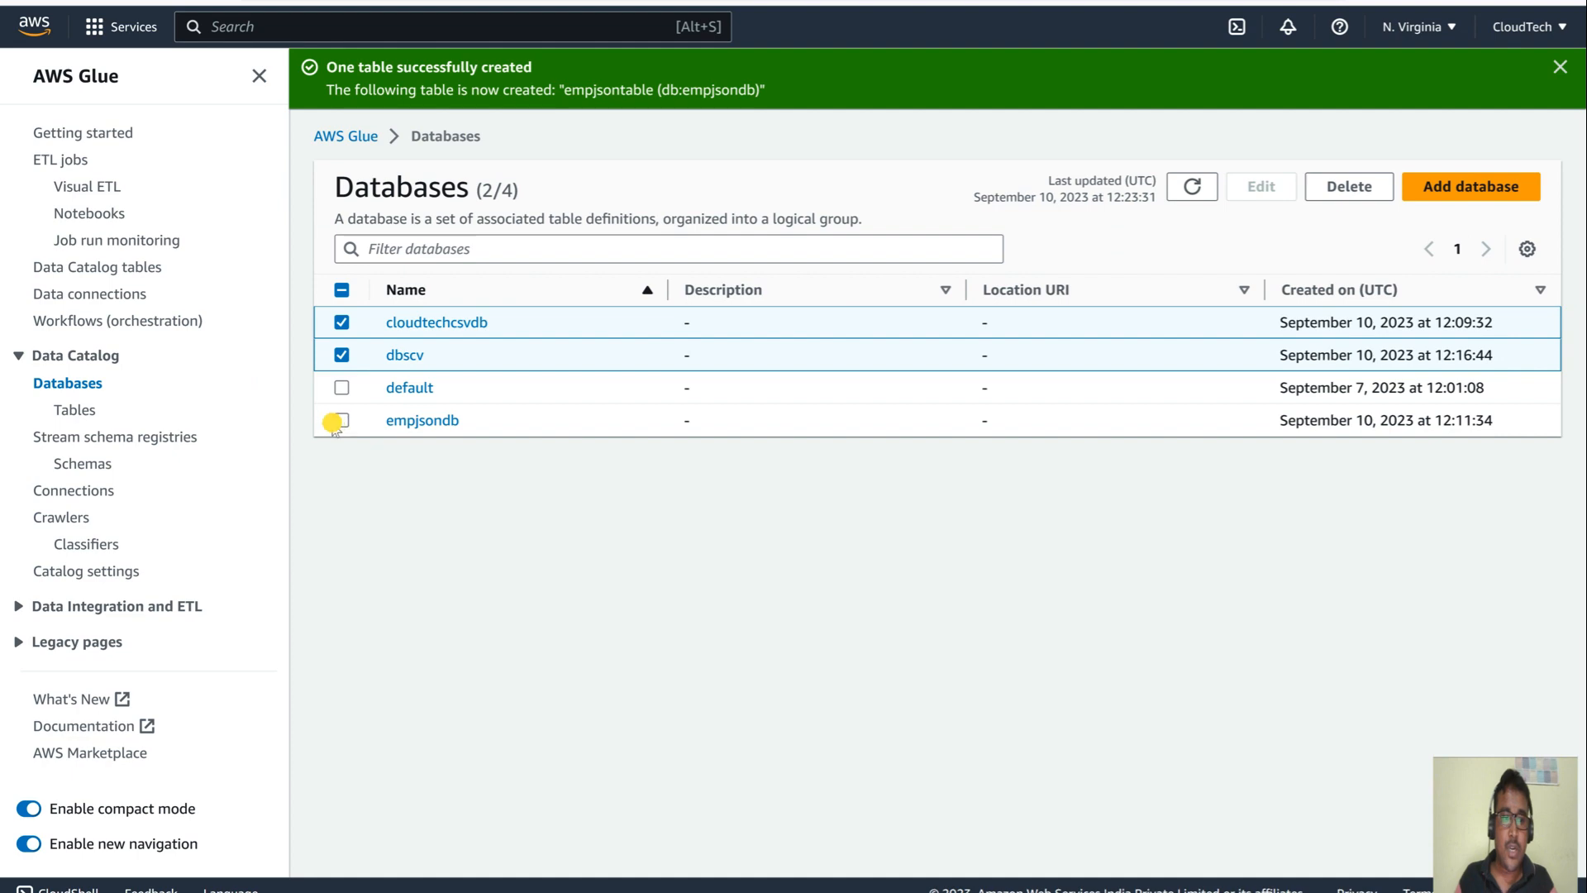
{"action": "left_click", "coordinate": [341, 420]}
{"action": "left_click", "coordinate": [1348, 186]}
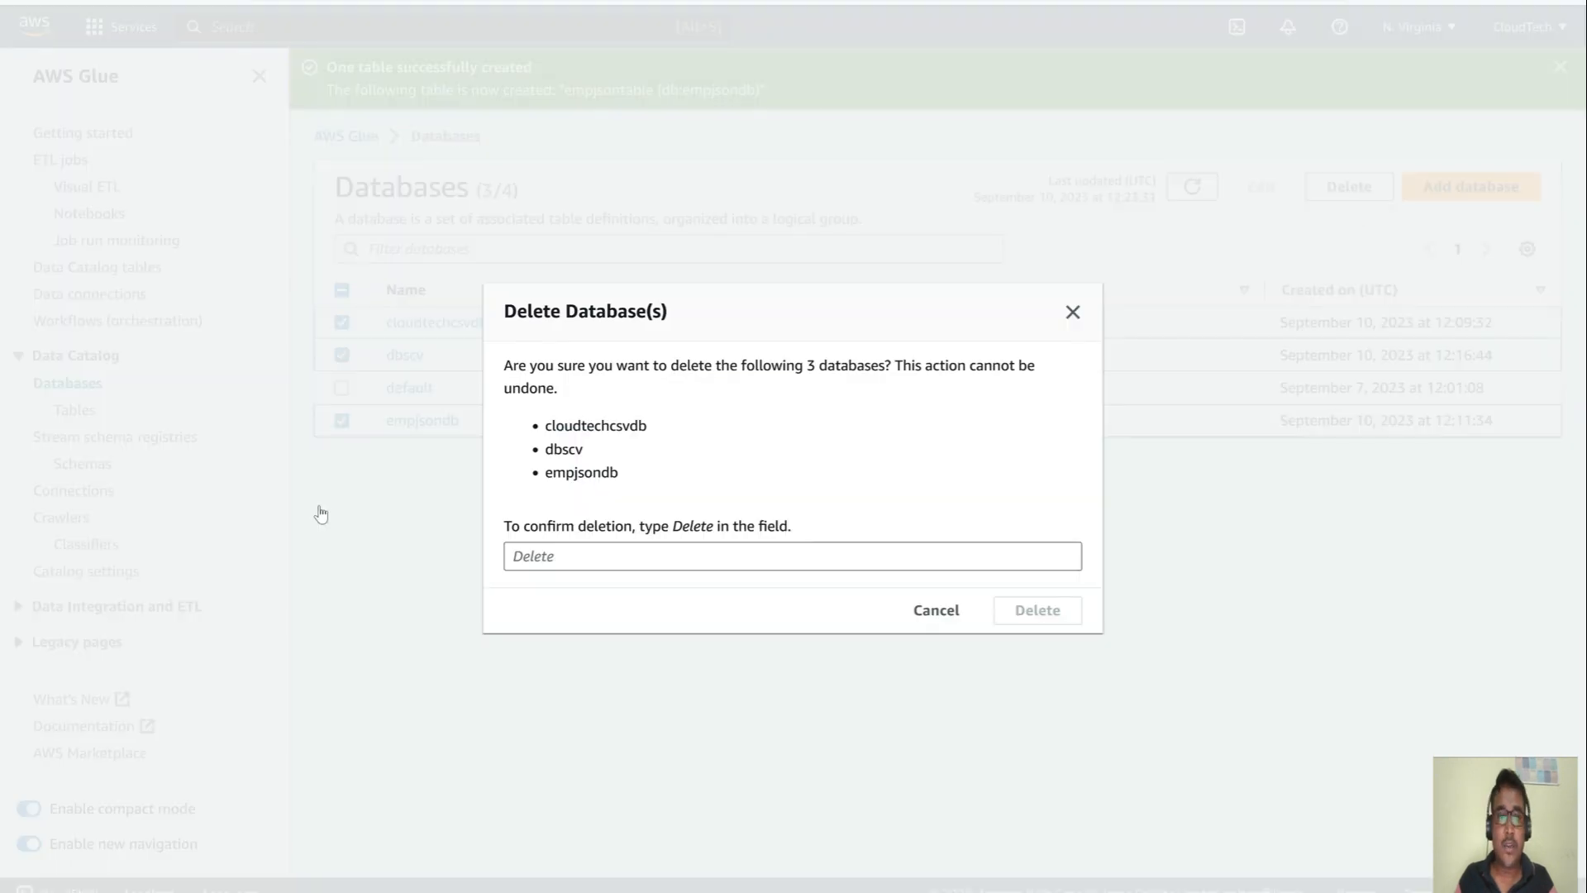
{"action": "left_click", "coordinate": [527, 566]}
{"action": "type", "text": "D"}
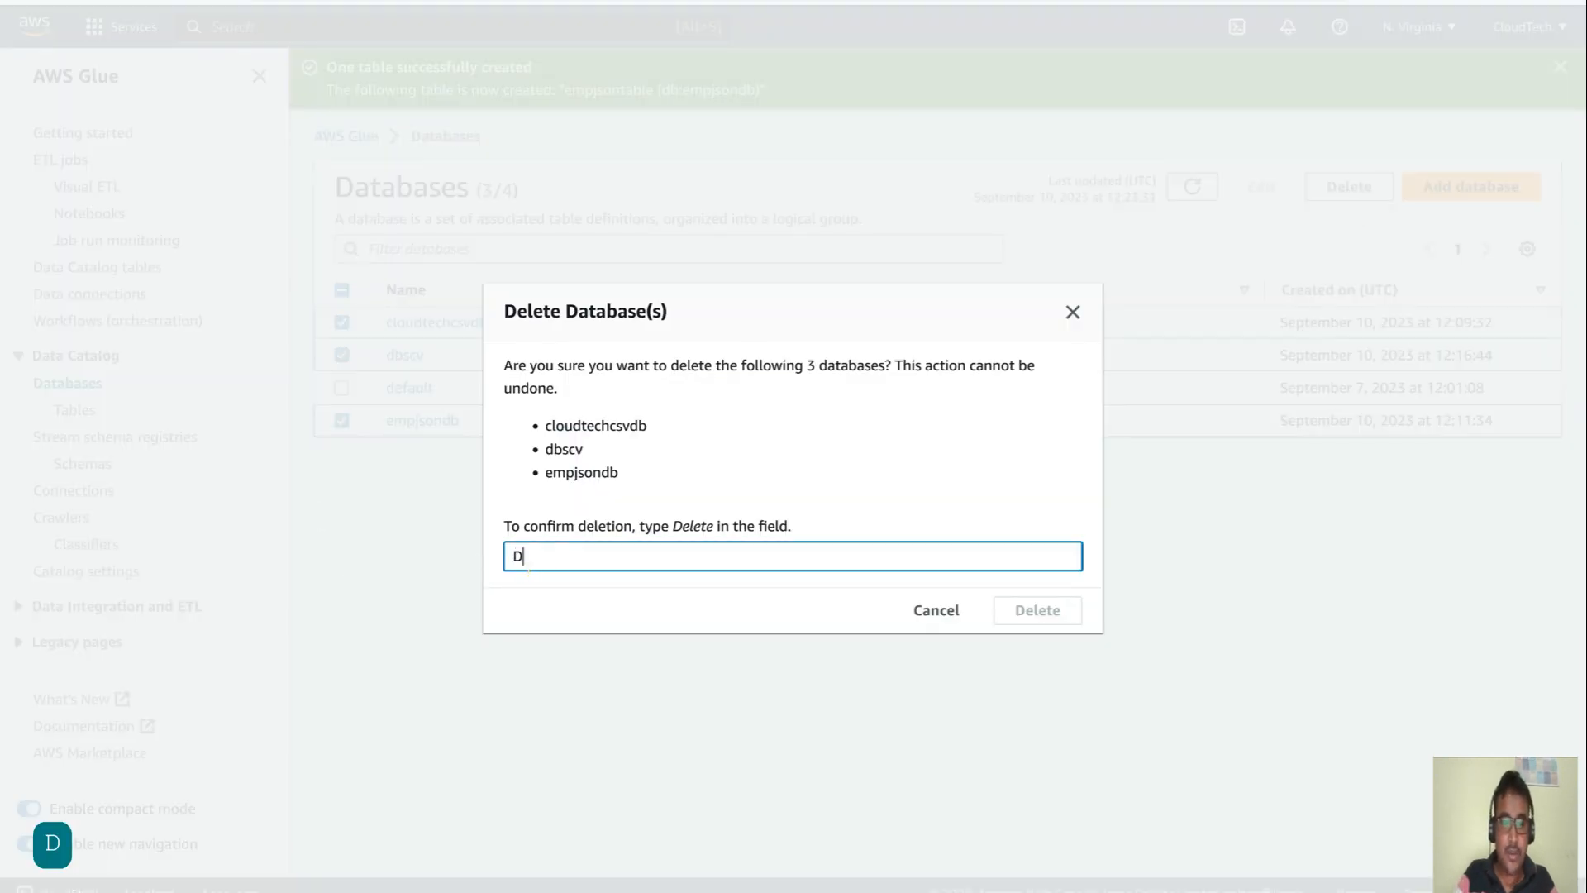
{"action": "type", "text": "elete"}
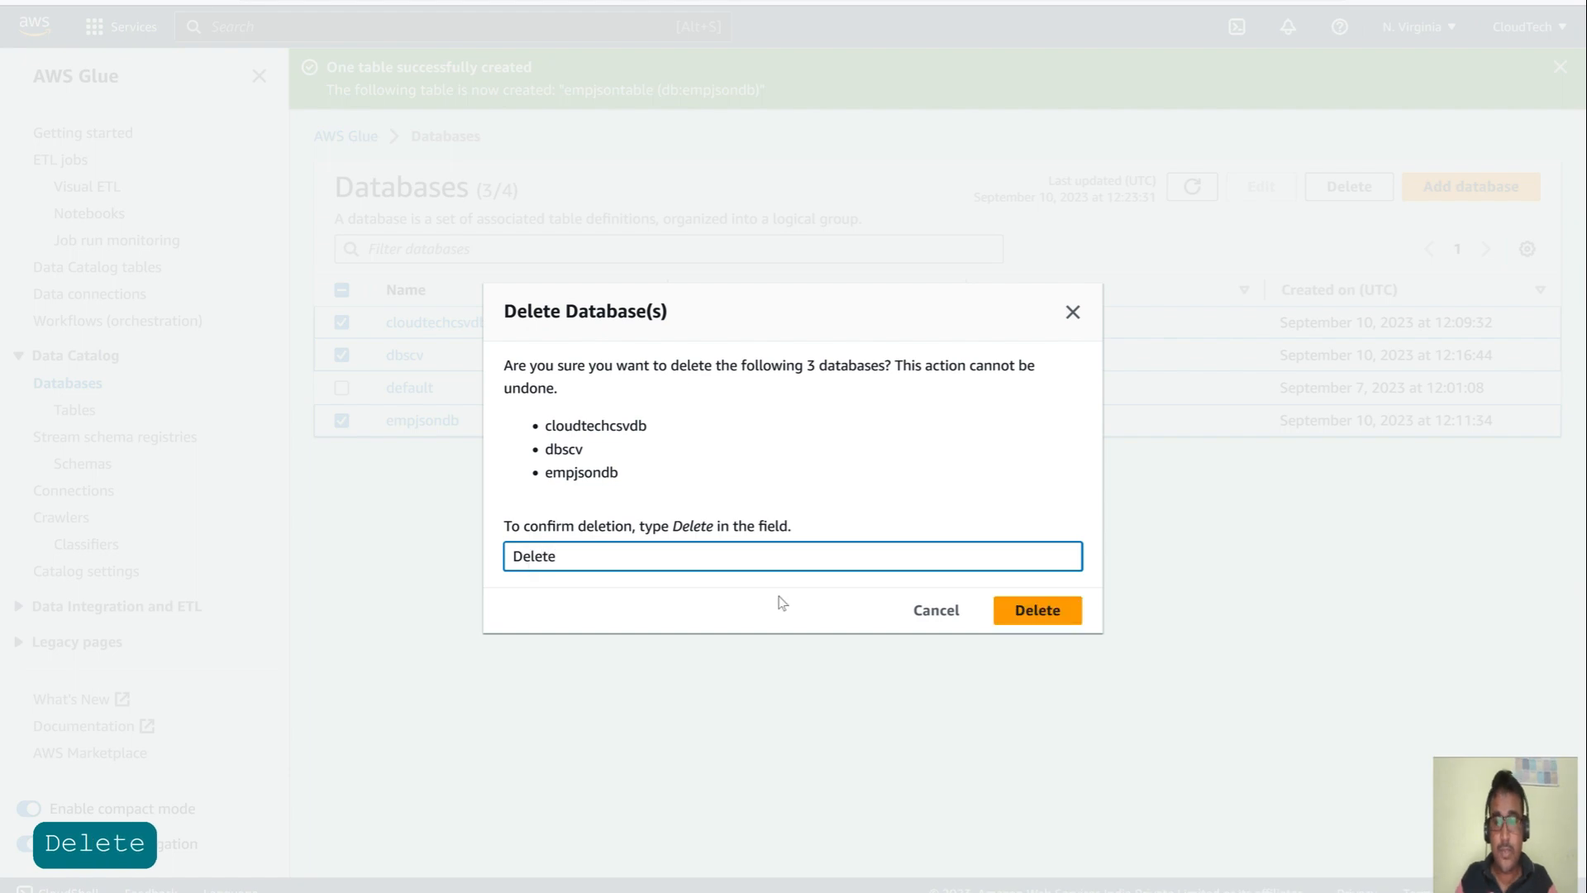
{"action": "left_click", "coordinate": [1037, 612]}
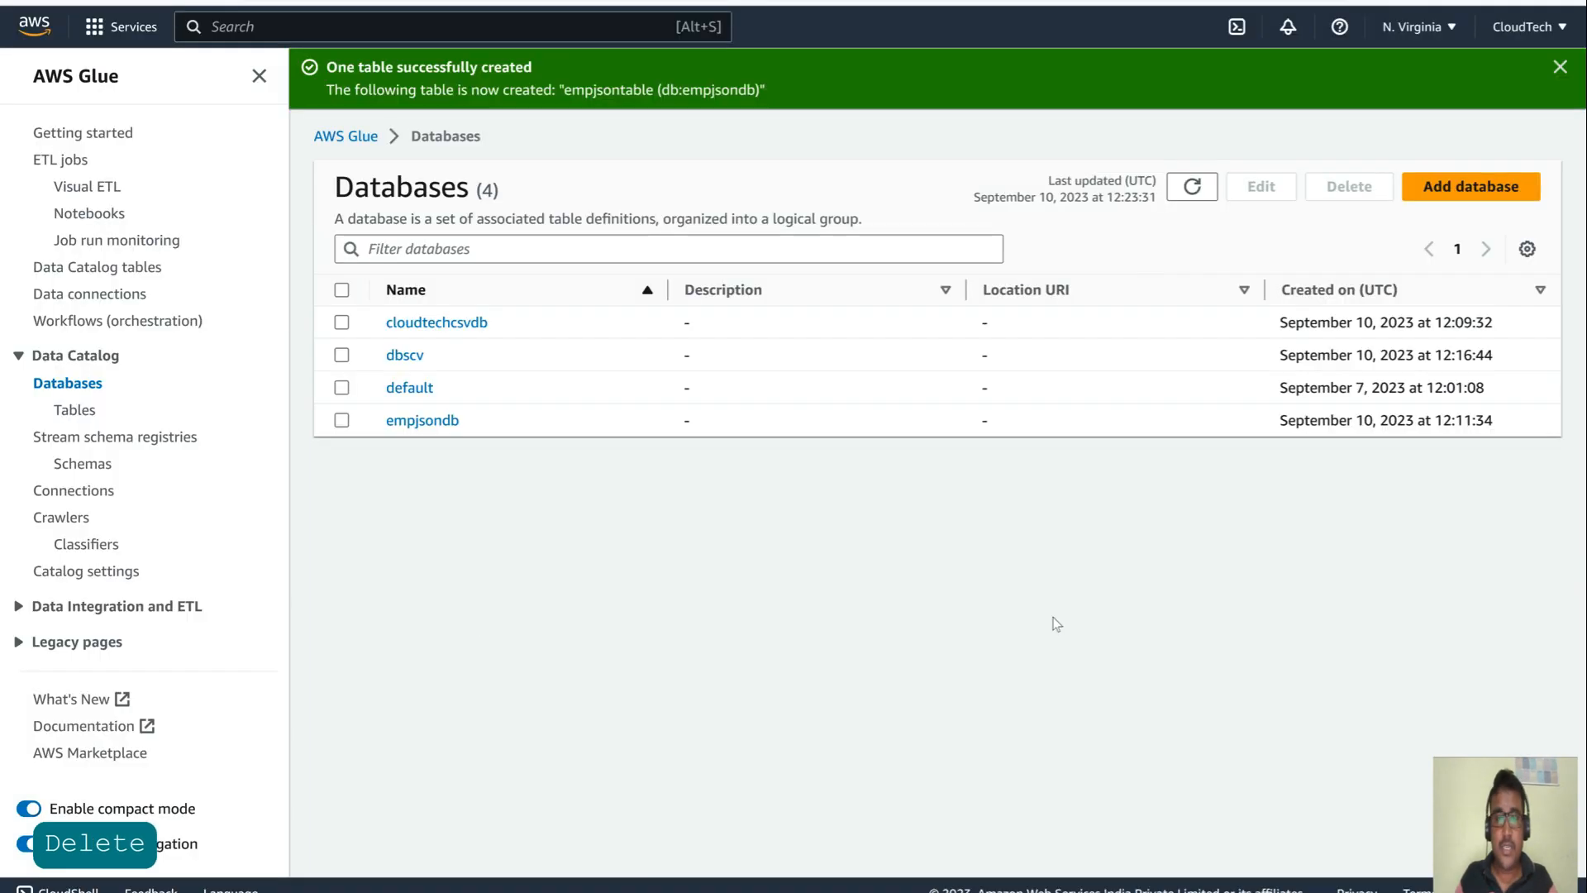
{"action": "left_click", "coordinate": [1199, 190]}
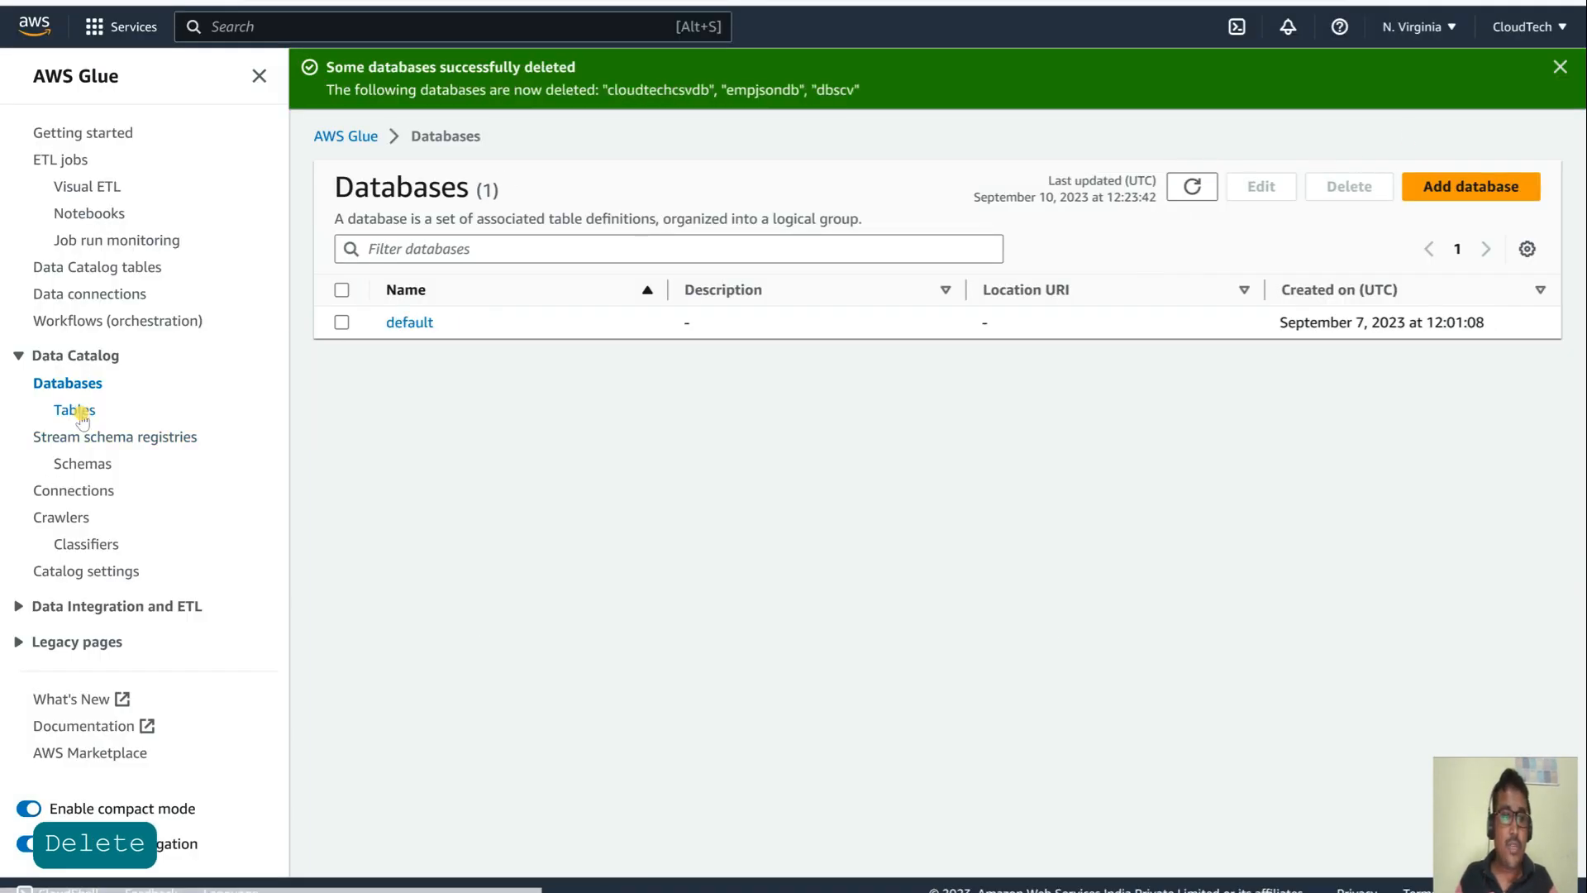
- Check the Data Catalog for remaining tables and open the ETL jobs page
{"action": "left_click", "coordinate": [73, 410]}
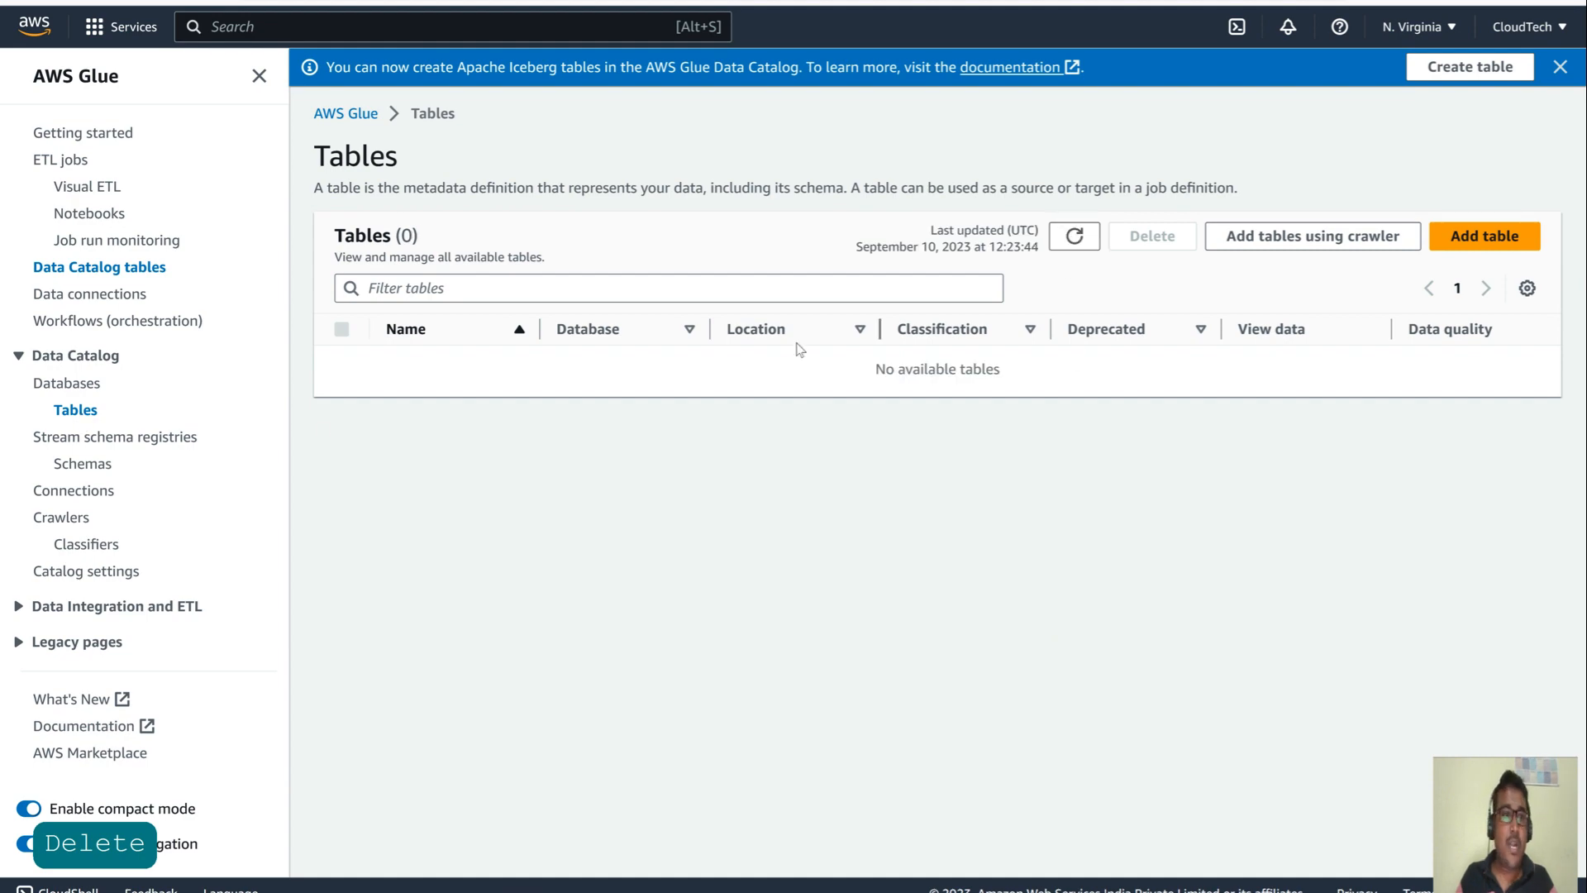
{"action": "left_click", "coordinate": [51, 162]}
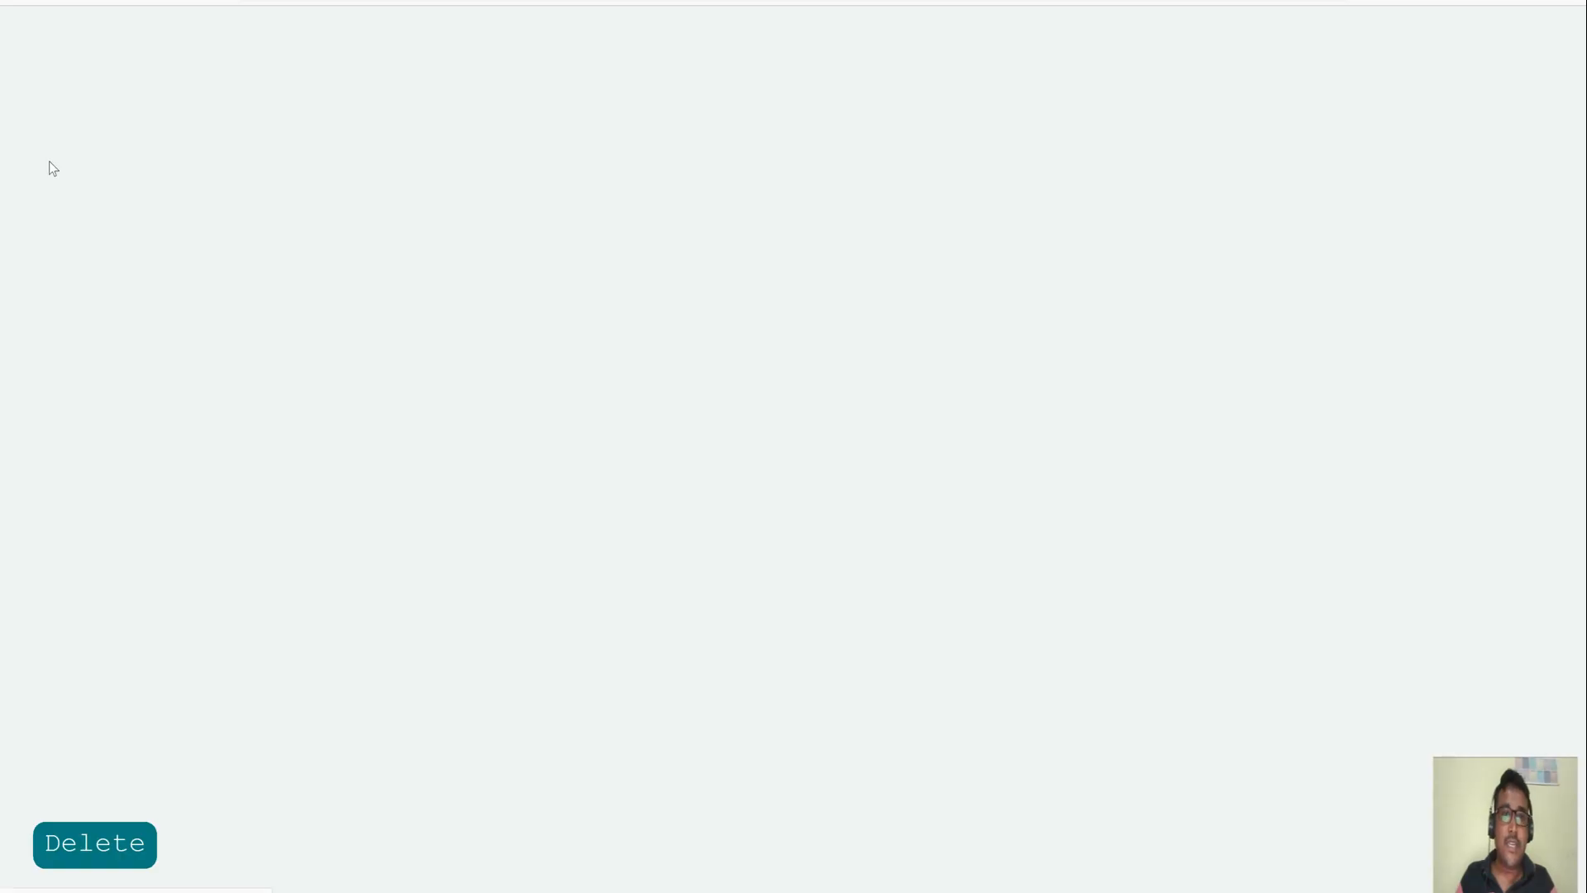